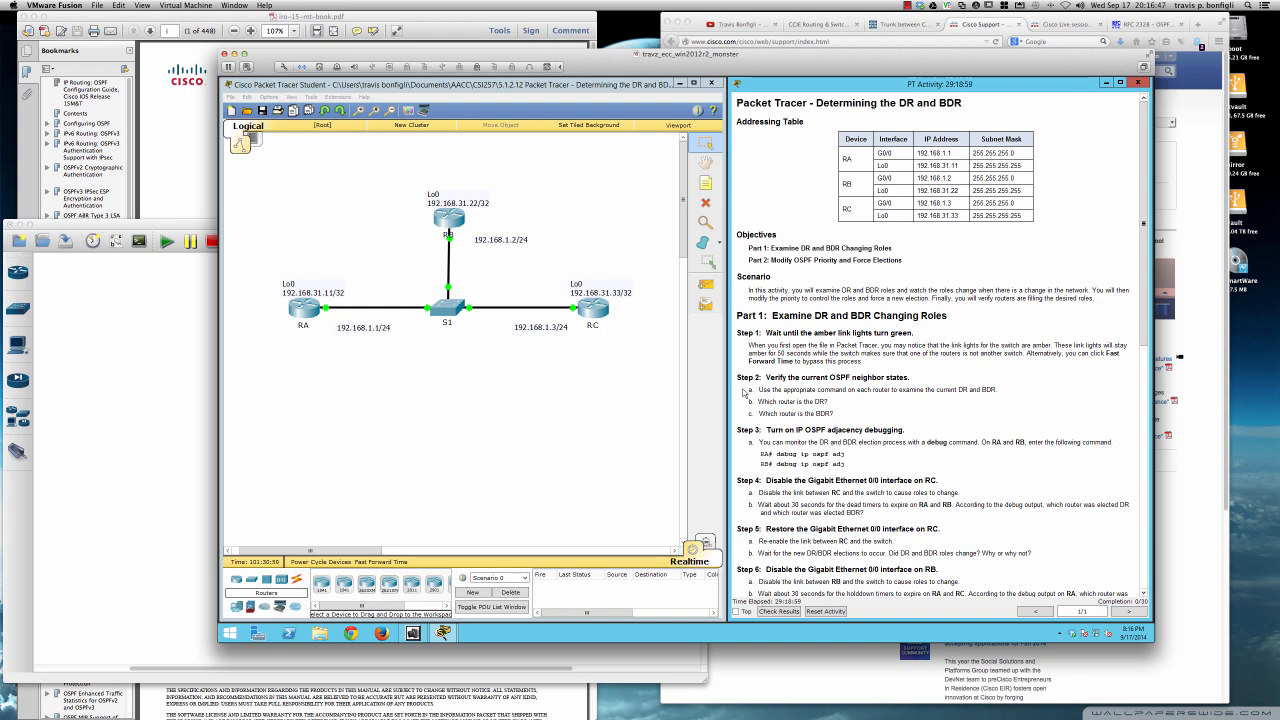
- Open router RA's command line interface in an enlarged window over the topology
left_click(301, 314)
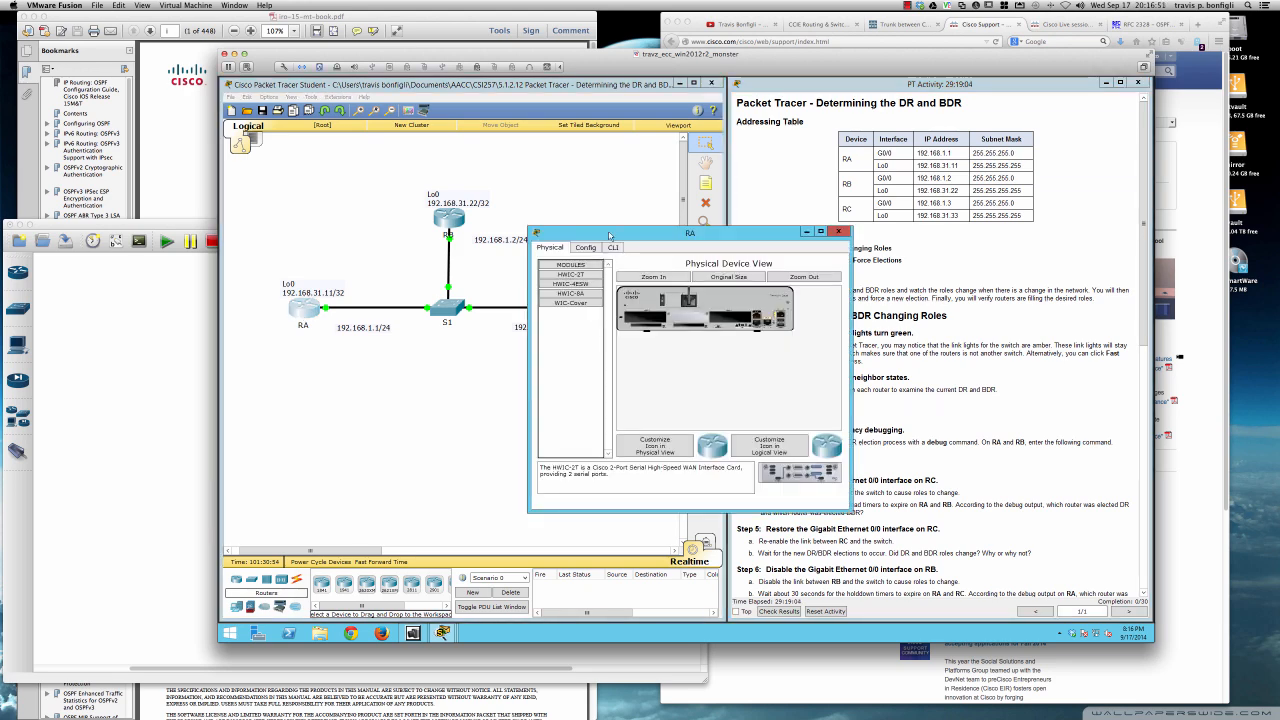
left_click_drag(611, 237, 319, 262)
left_click(321, 275)
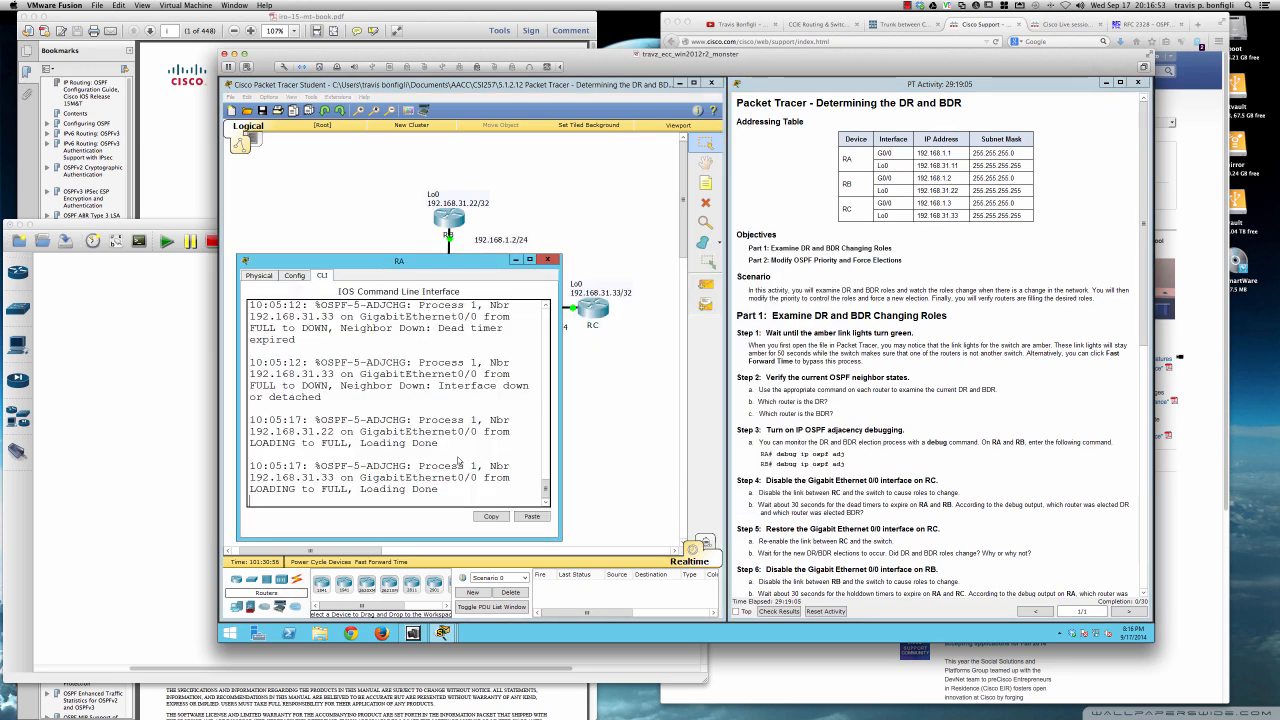
left_click_drag(561, 539, 720, 600)
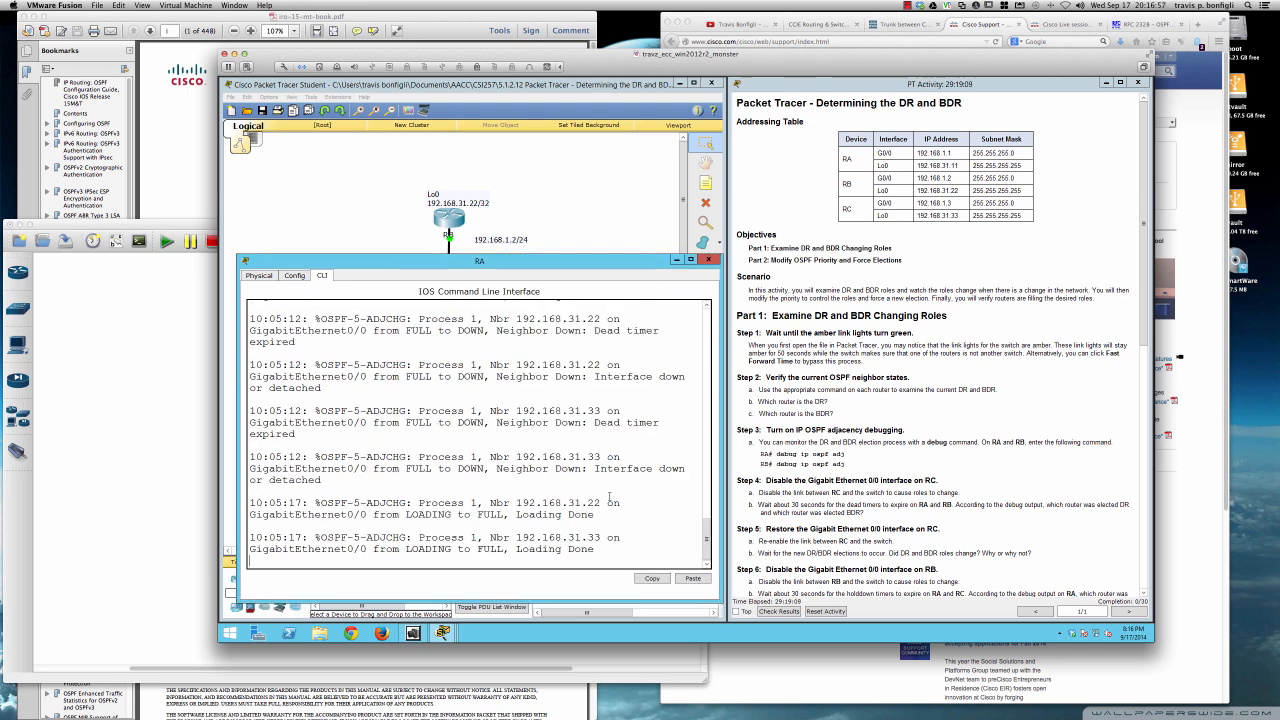
- Start the console session on RA and enter privileged EXEC mode with en
key("Return")
key("Return")
key("Return")
key("Return")
key("Return")
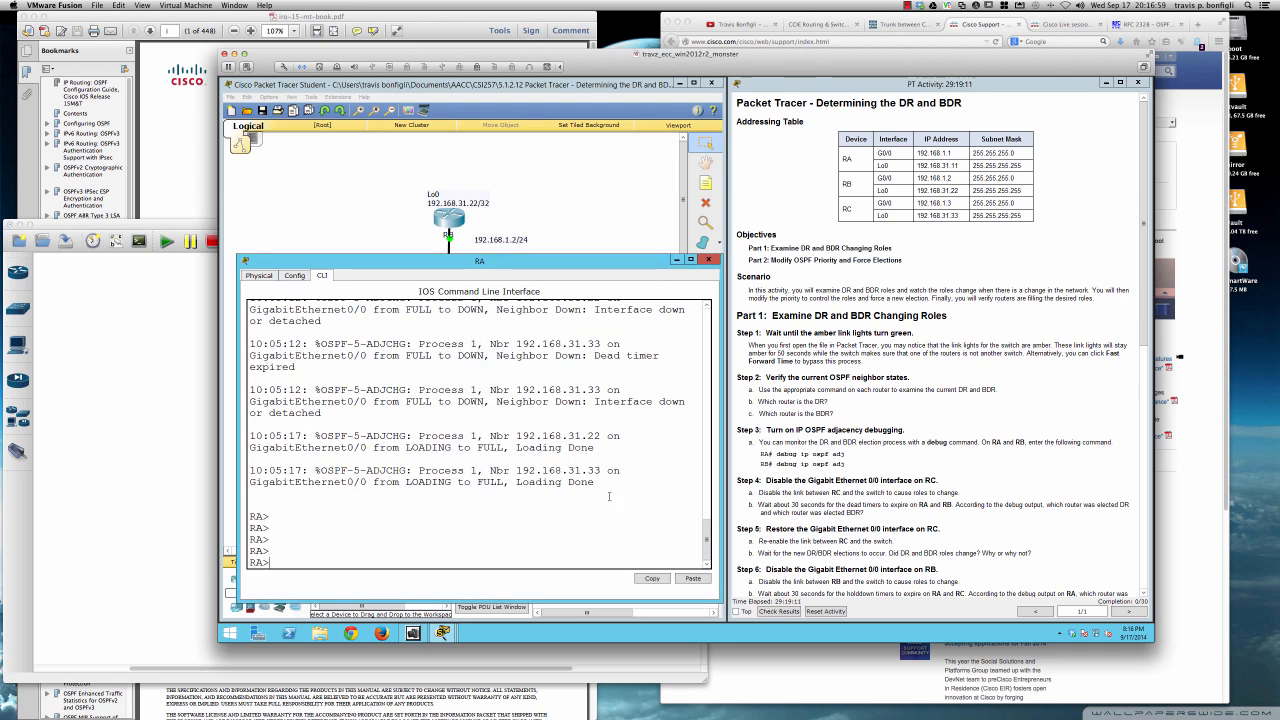
type("en")
key("Return")
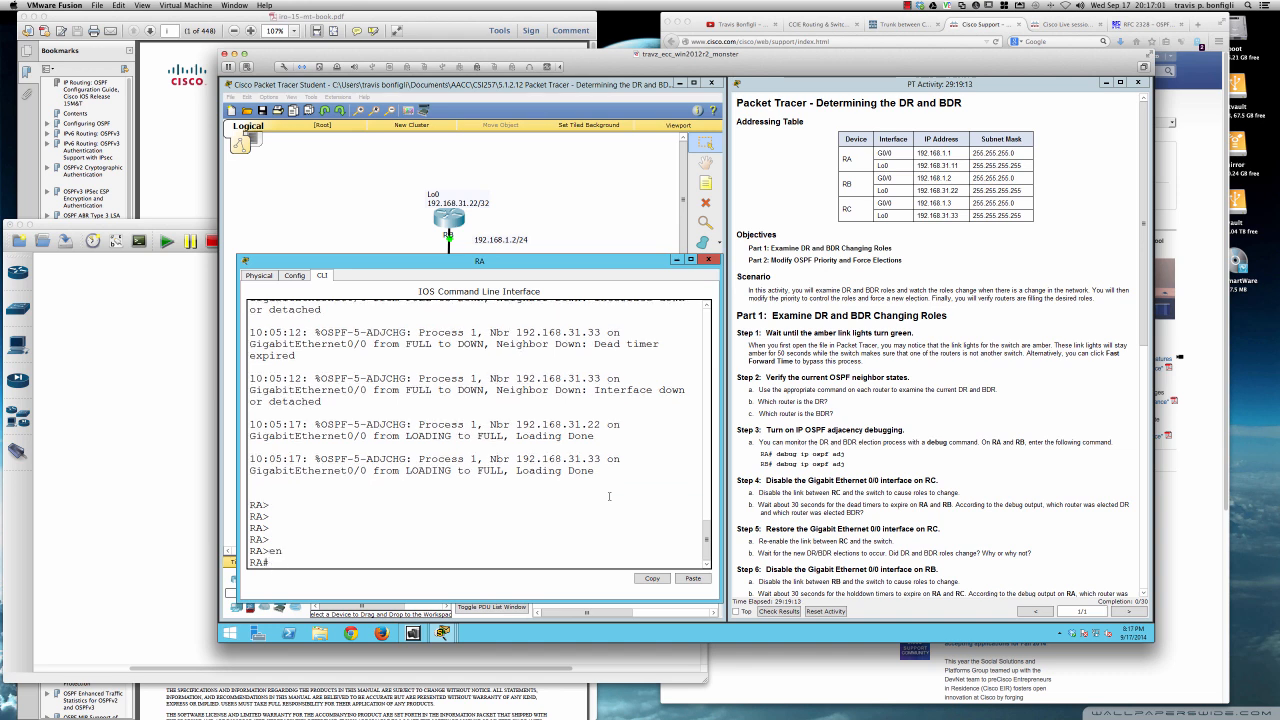
key("Return")
key("Return")
key("Return")
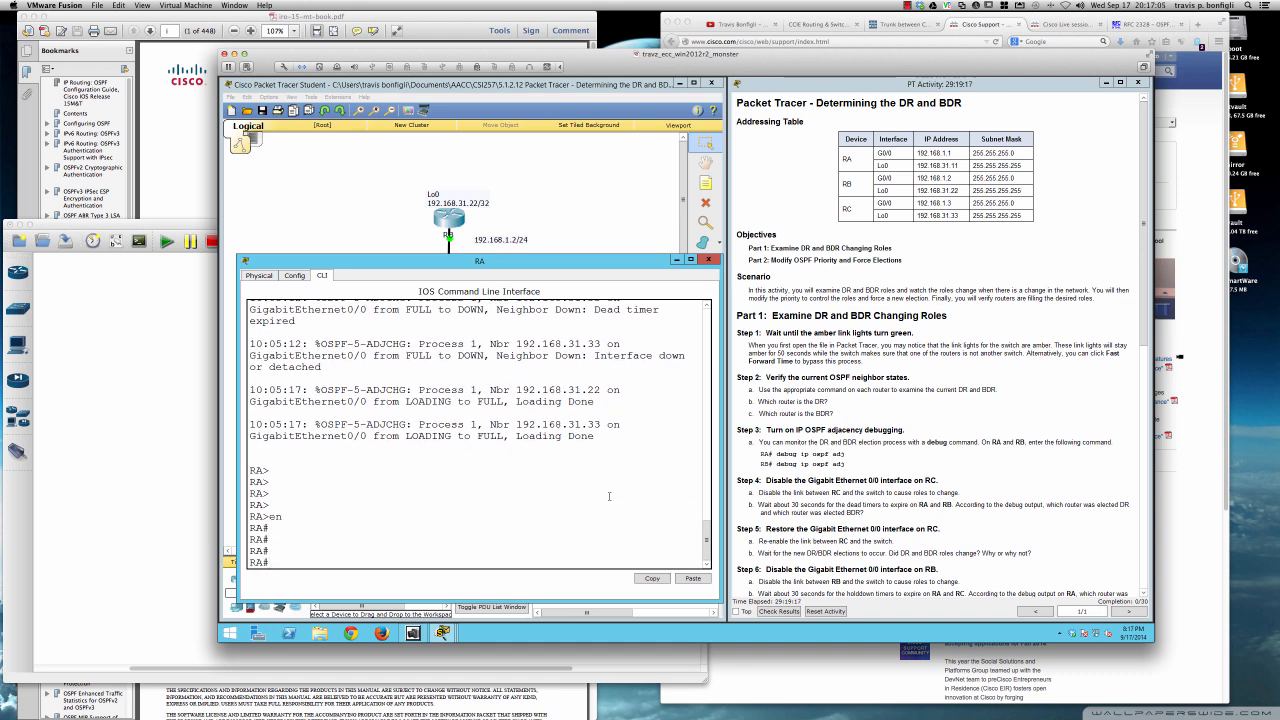
type("sh ip opsf ne")
key("Tab")
key("Return")
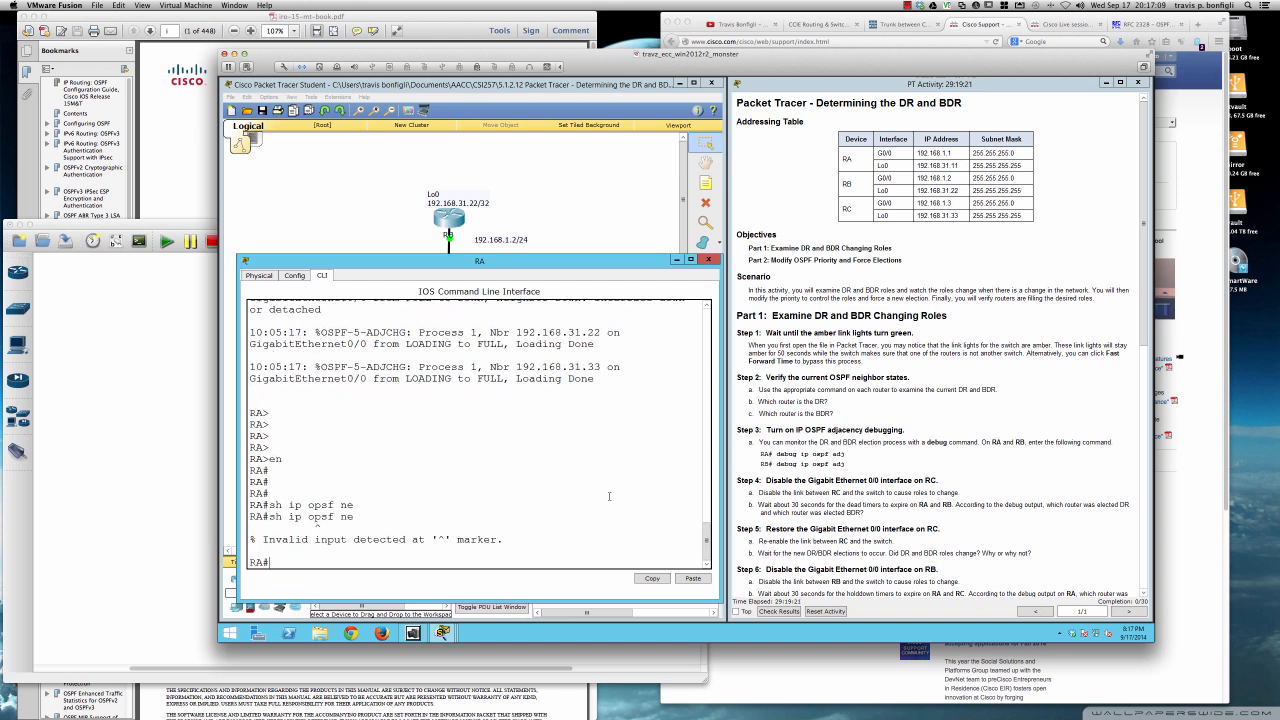
- List RA's OSPF neighbors with sh ip ospf nei, widen the console to fit each row, and highlight neighbor 192.168.31.22
type("sh ip ospf nei")
key("Return")
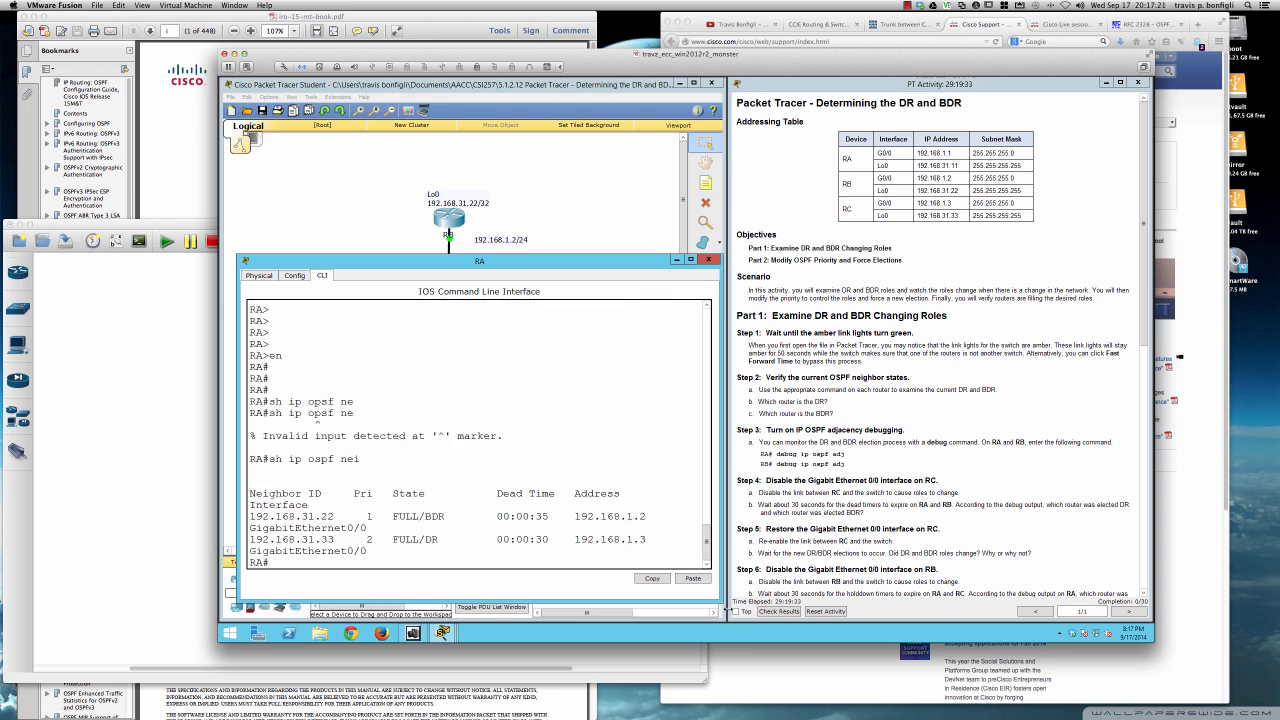
left_click_drag(719, 600, 873, 612)
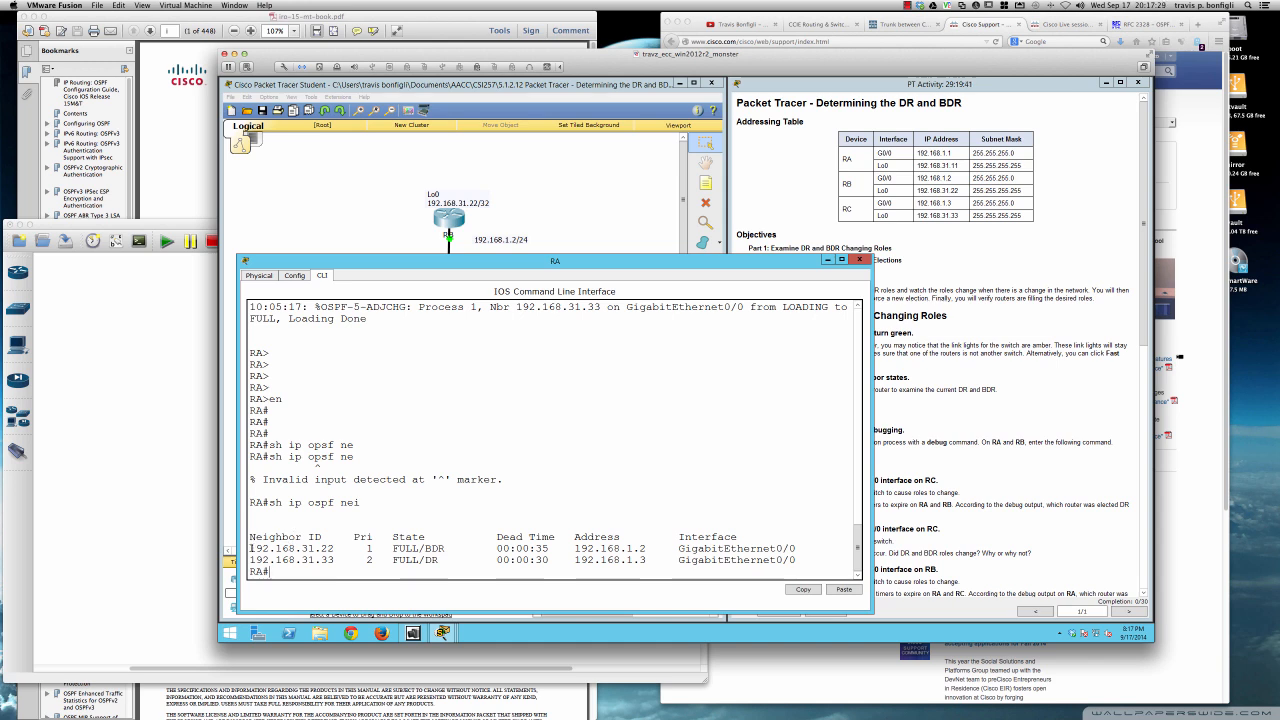
left_click_drag(251, 548, 334, 549)
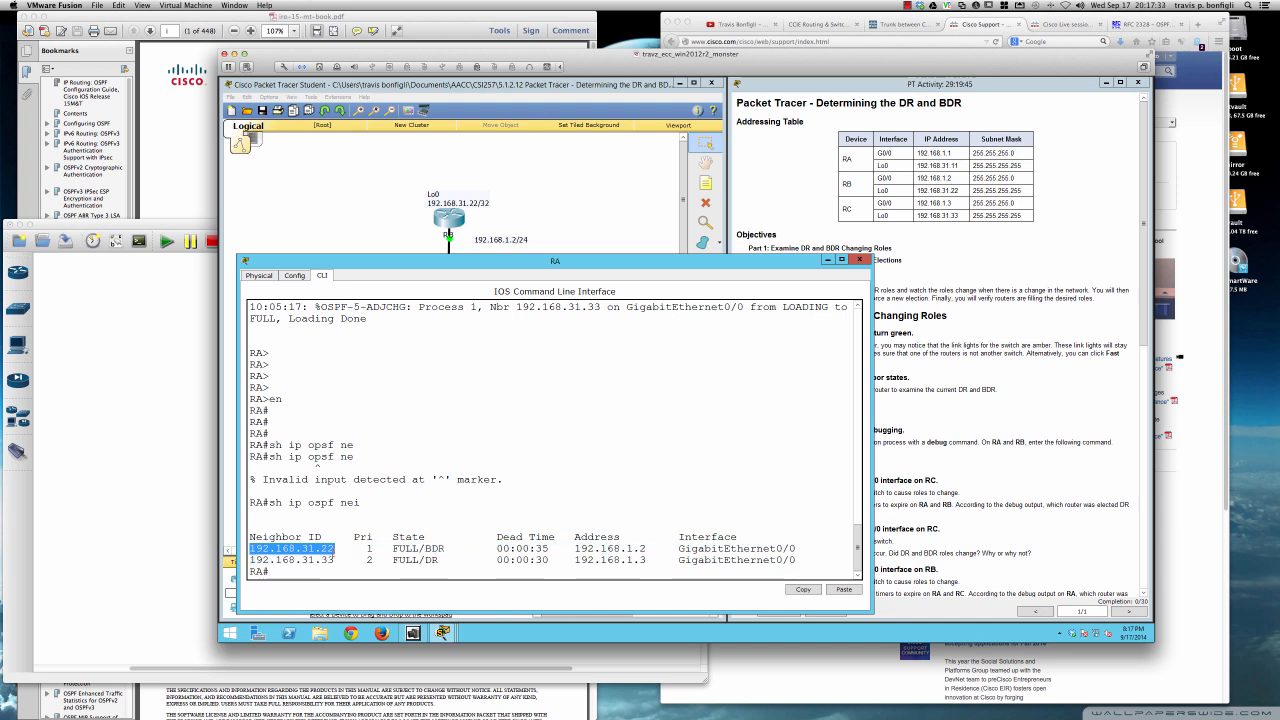
left_click(582, 494)
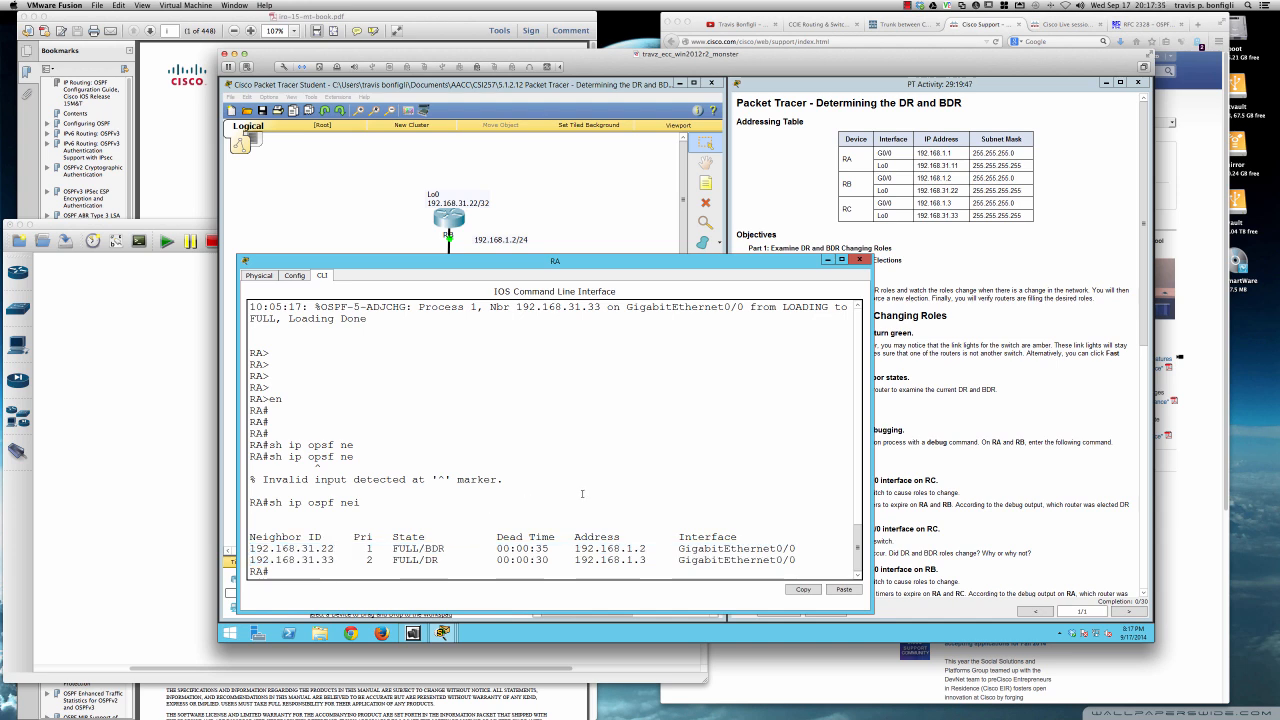
- Display RA's complete running configuration with sh run
type("sh run")
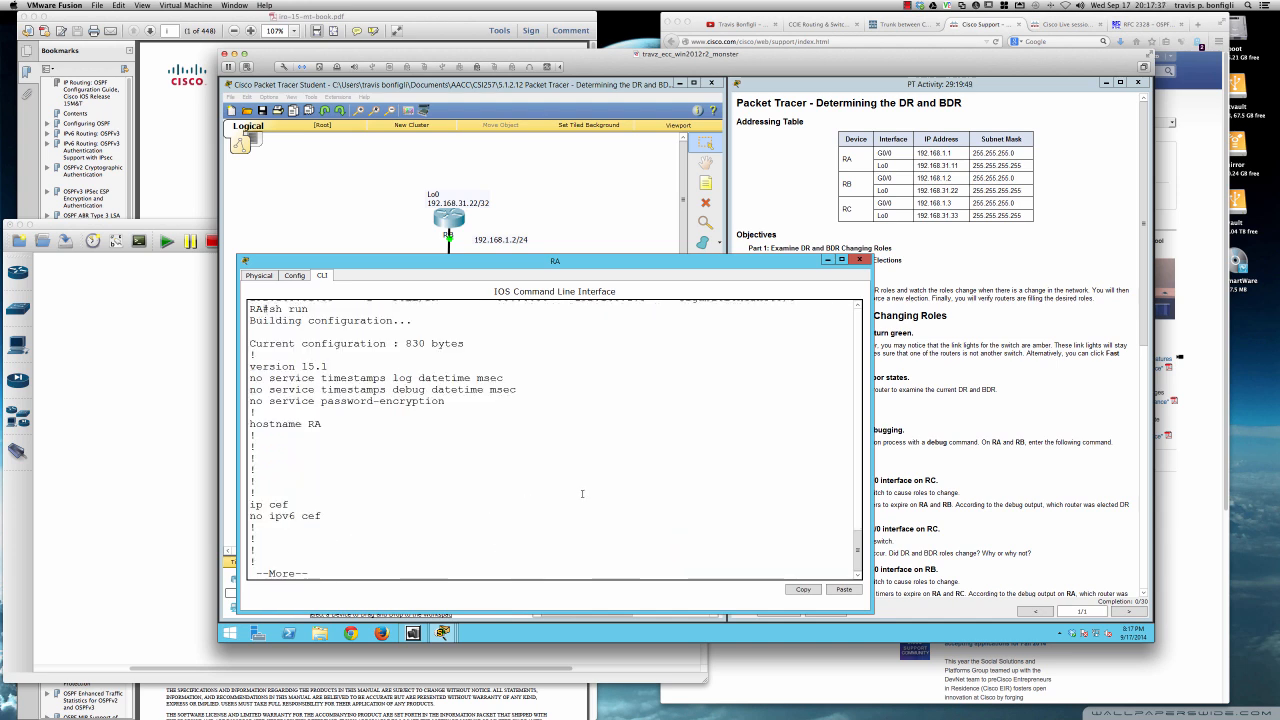
key("Return")
key("space")
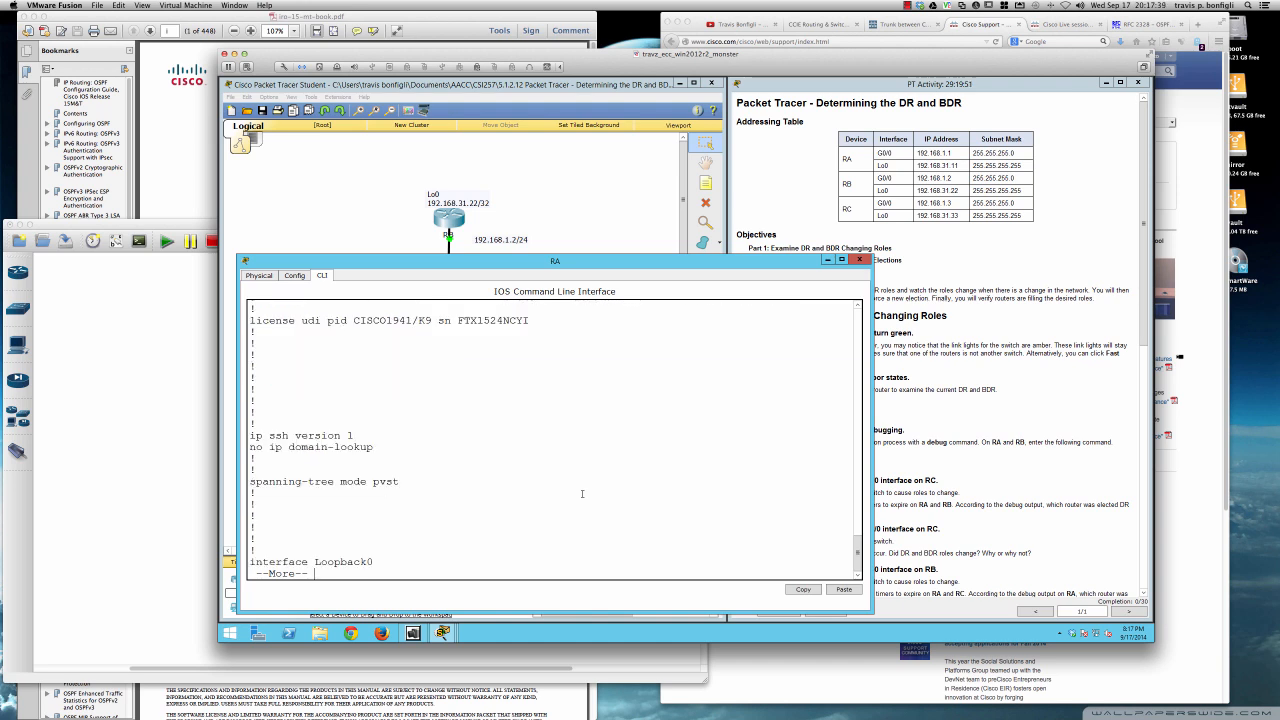
key("space")
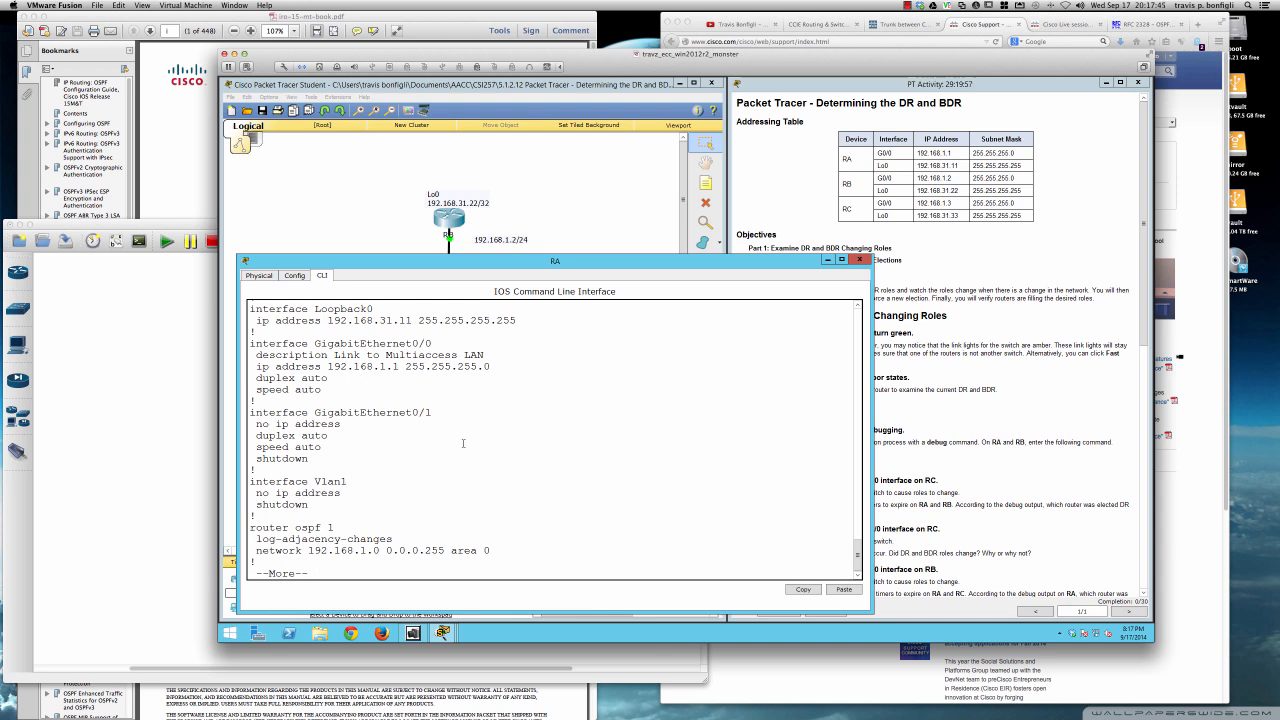
key("space")
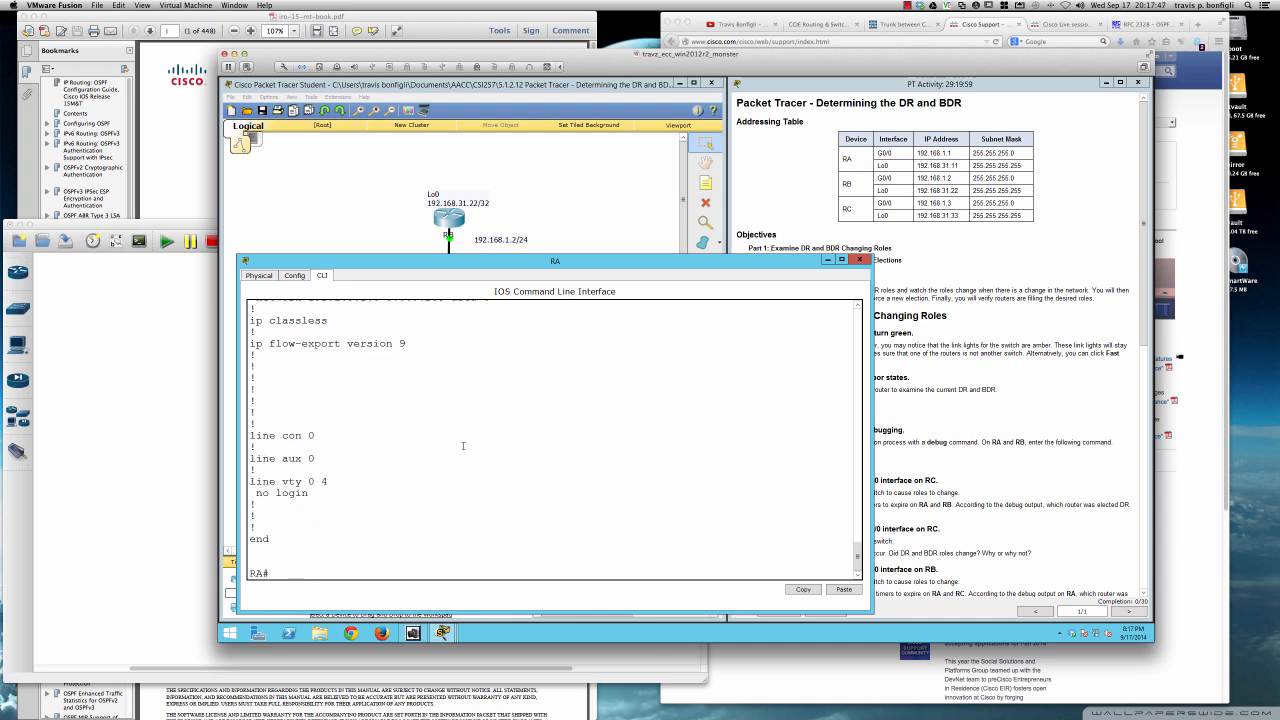
- Review the running configuration and highlight the router ospf 1 section with its network statement
scroll(442, 450, "up", 5)
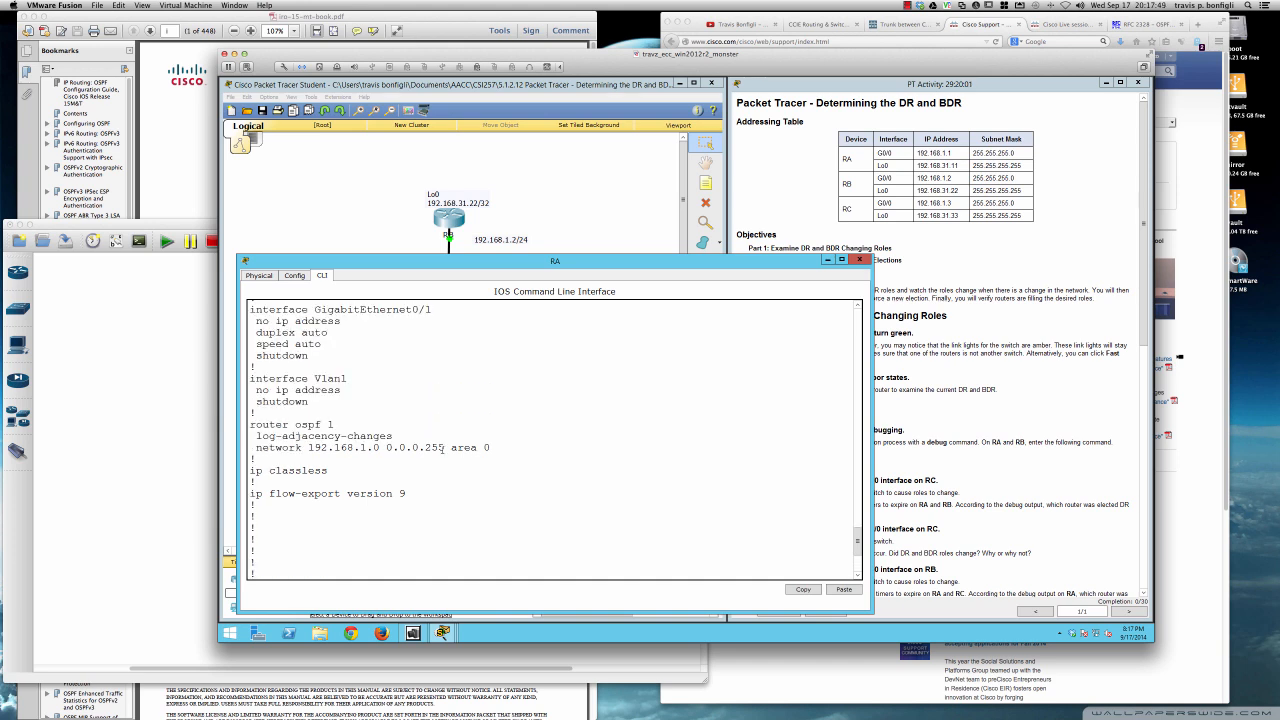
scroll(442, 450, "up", 9)
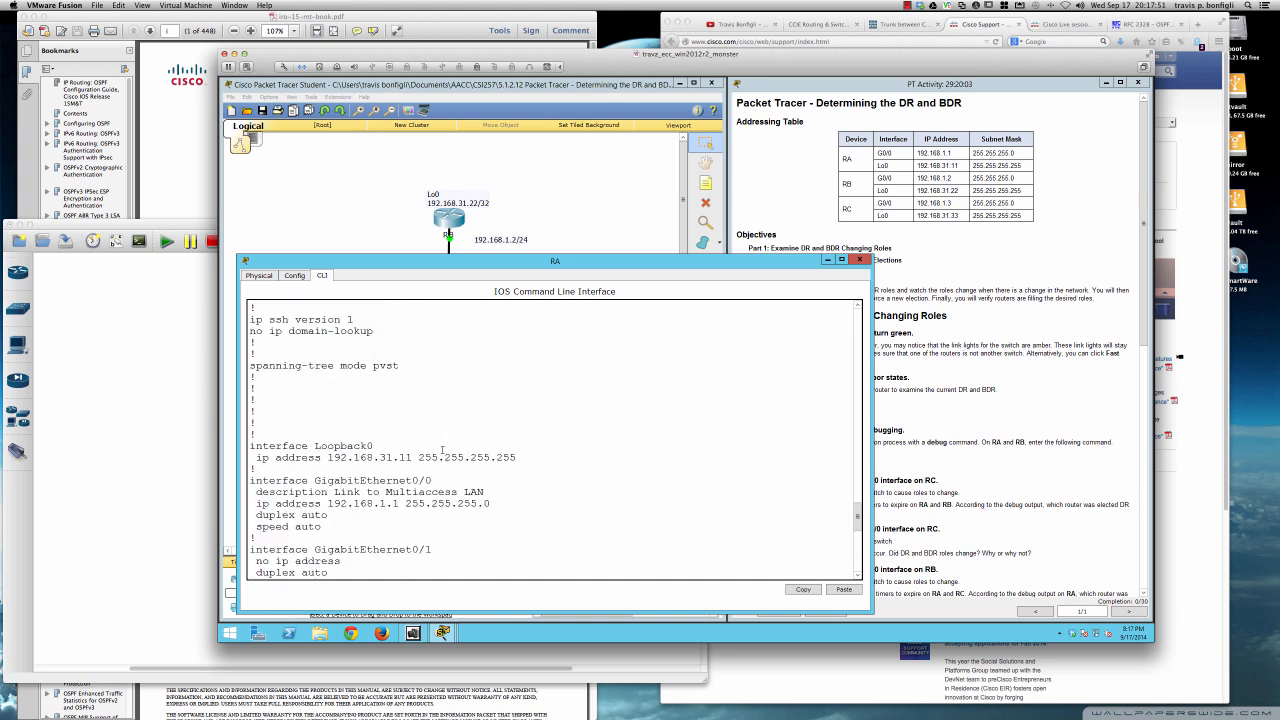
scroll(442, 450, "up", 5)
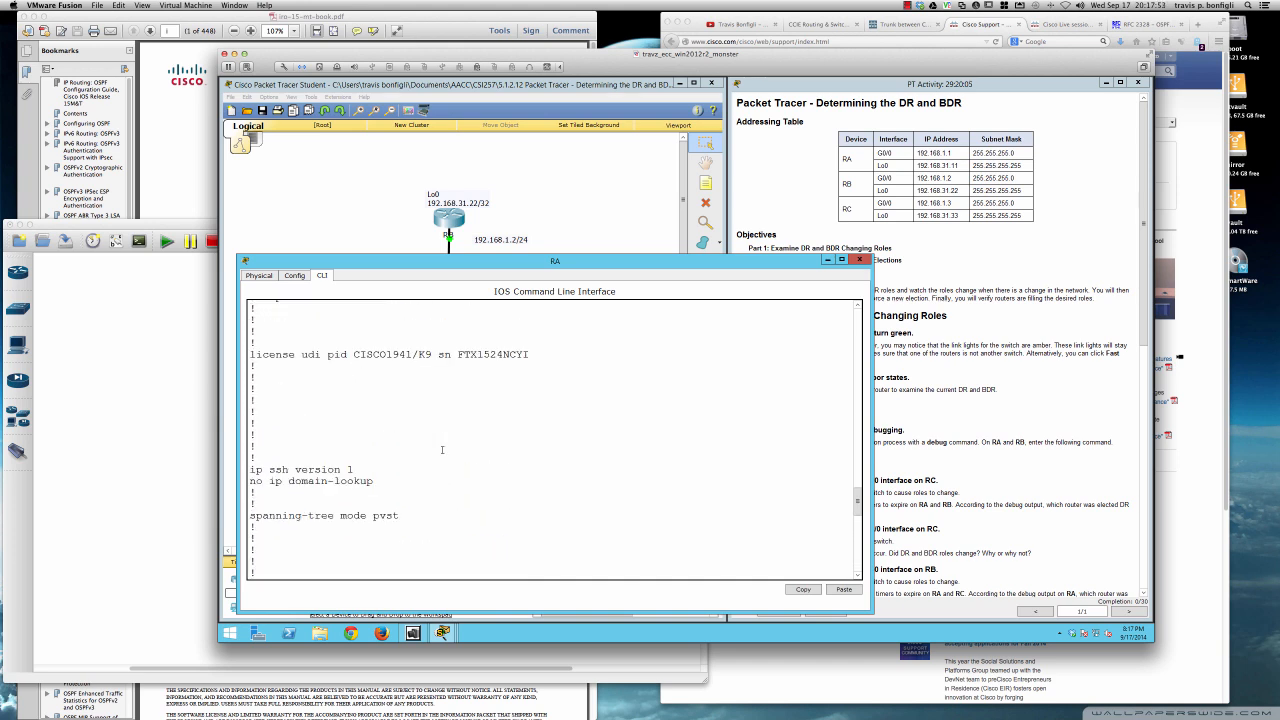
scroll(442, 450, "up", 3)
scroll(442, 450, "down", 15)
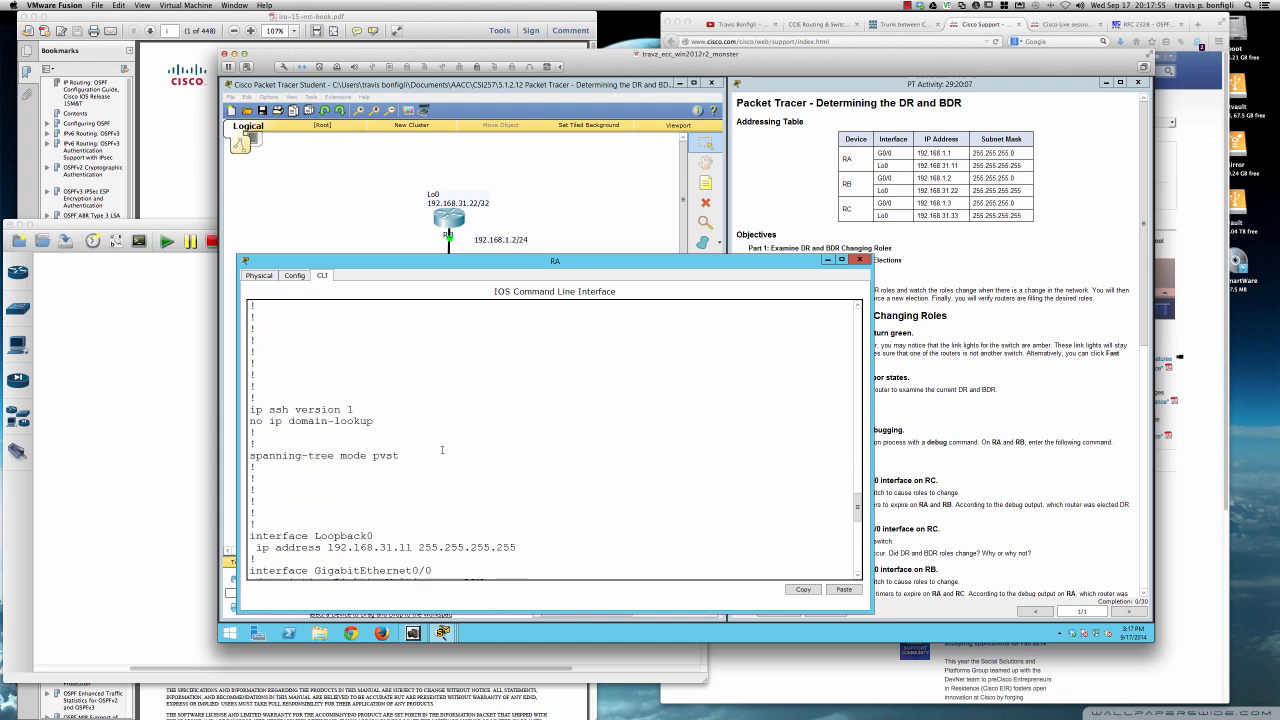
scroll(442, 450, "down", 1)
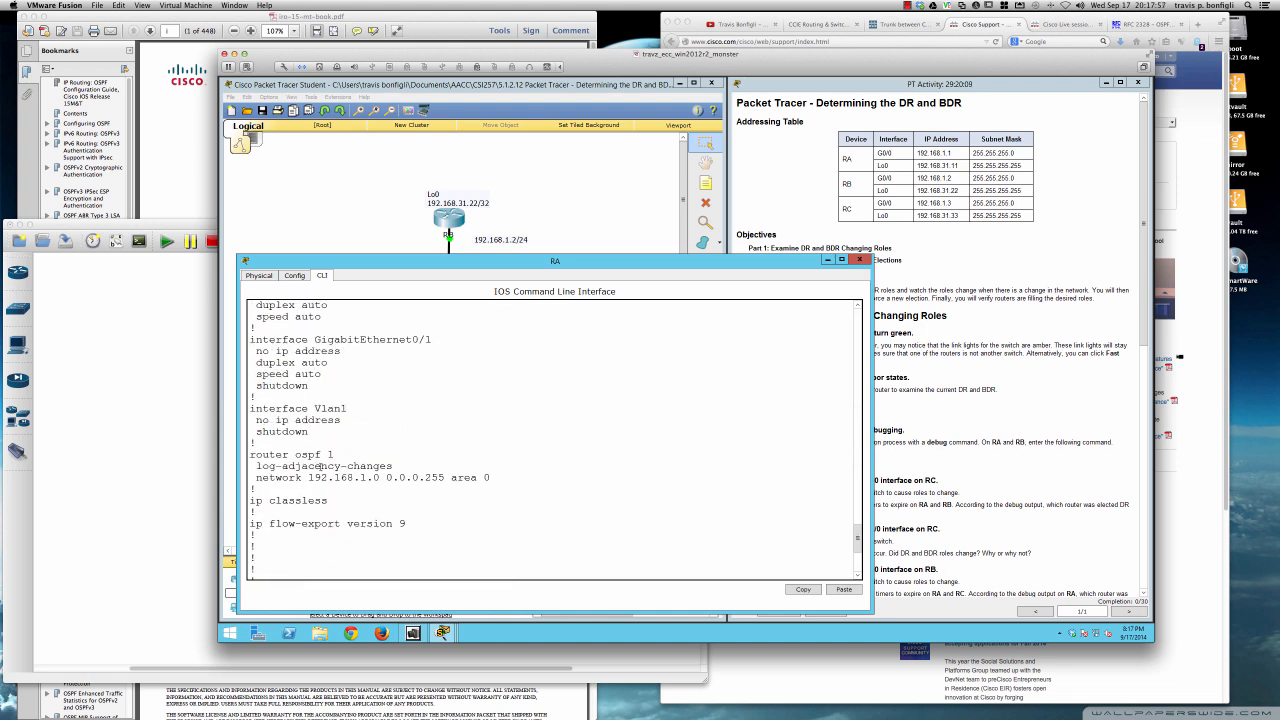
left_click_drag(250, 455, 499, 479)
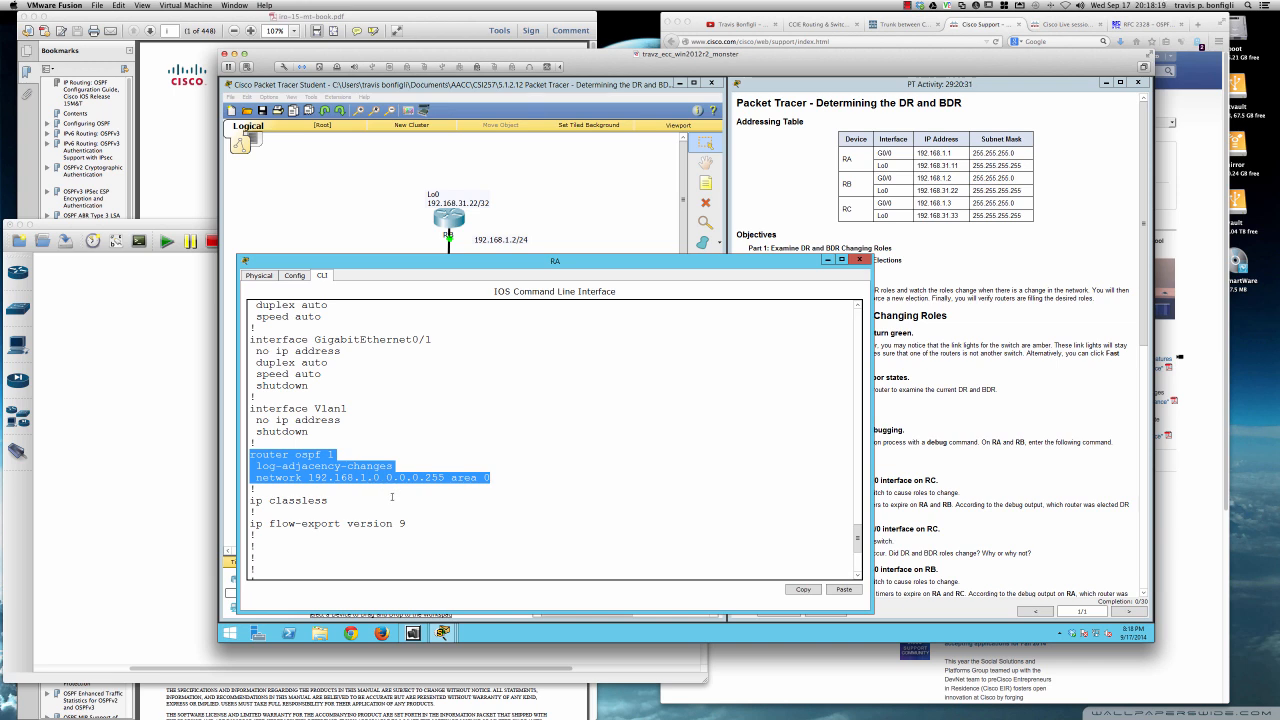
left_click(496, 480)
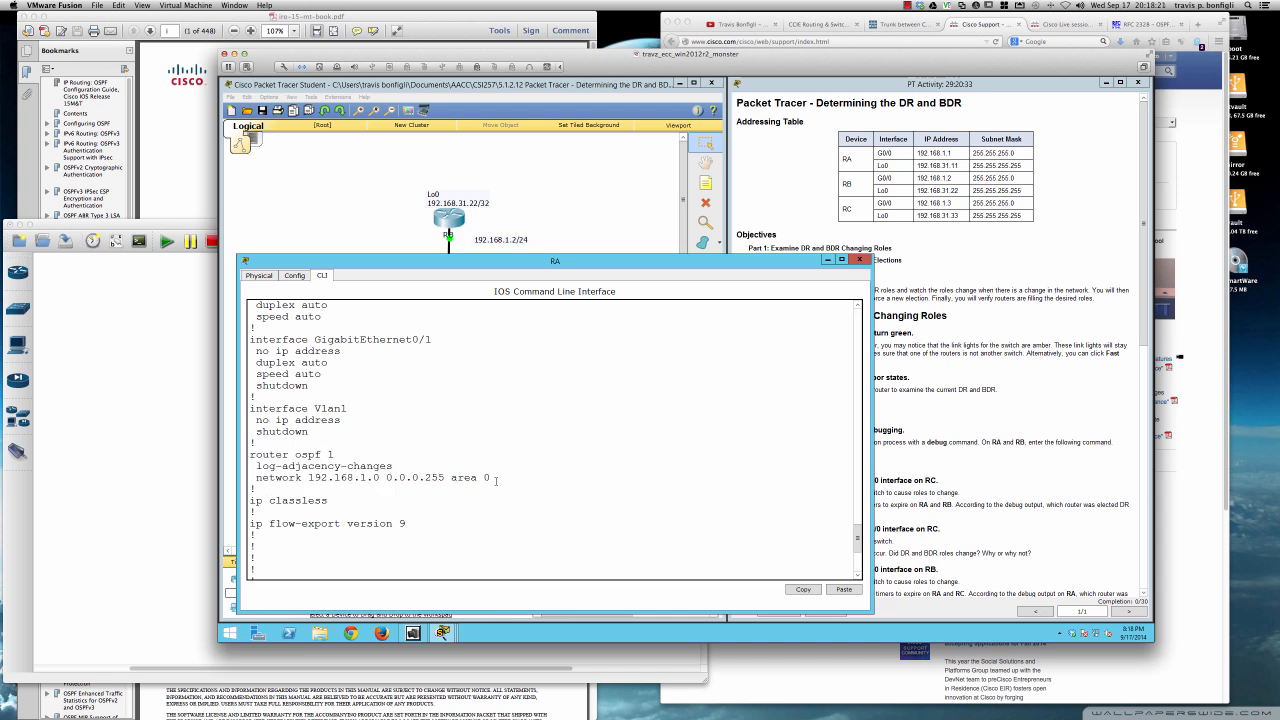
- Highlight the IP address lines of GigabitEthernet0/0 and Loopback0 in RA's configuration
scroll(425, 489, "up", 4)
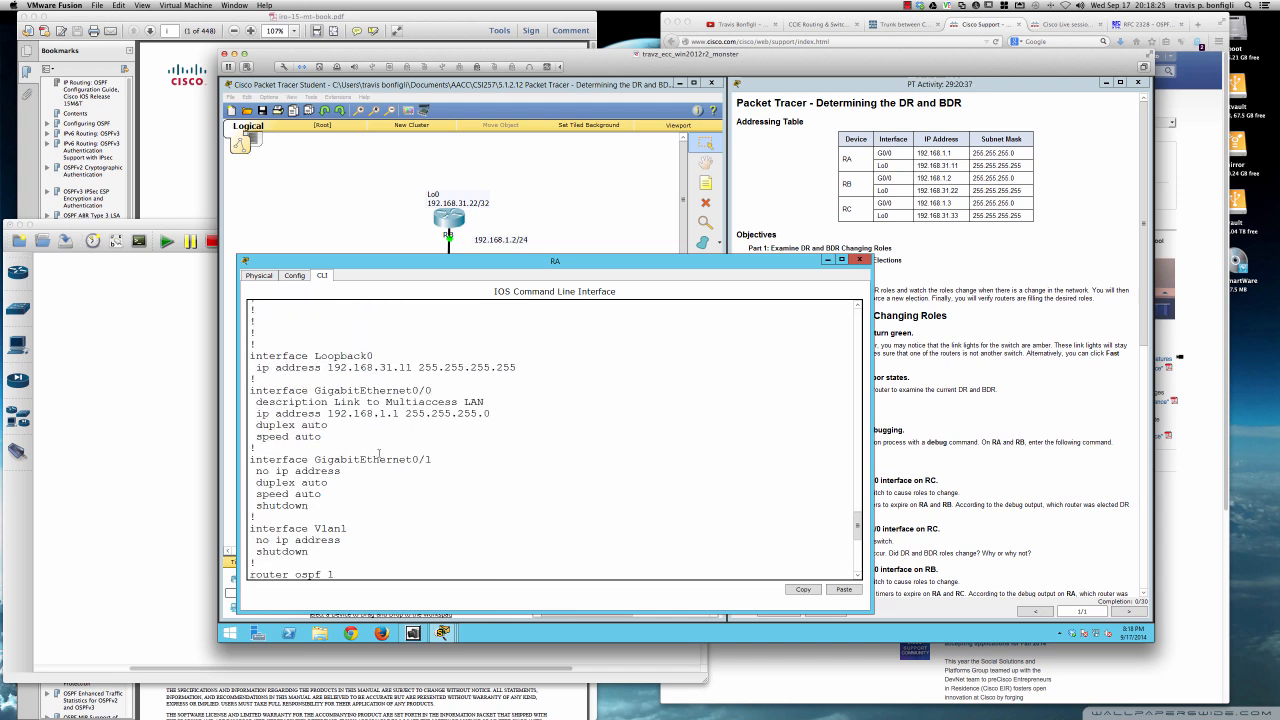
left_click_drag(257, 413, 490, 414)
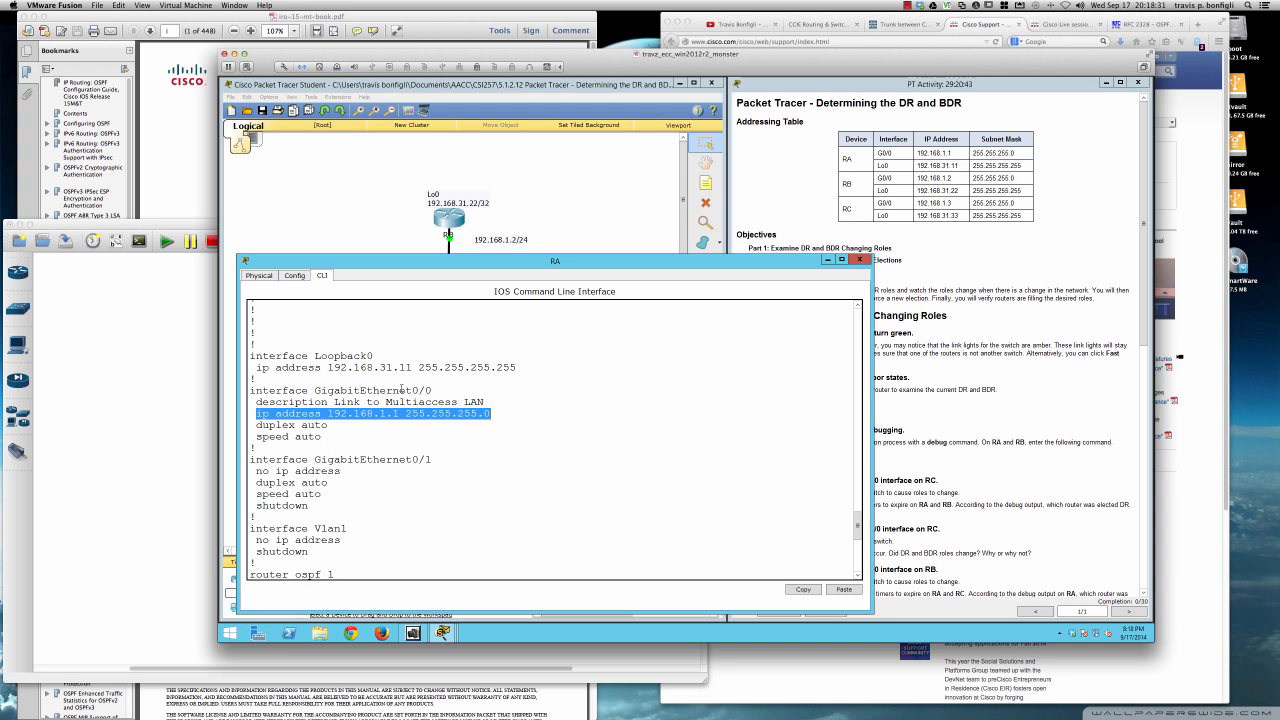
scroll(431, 459, "up", 2)
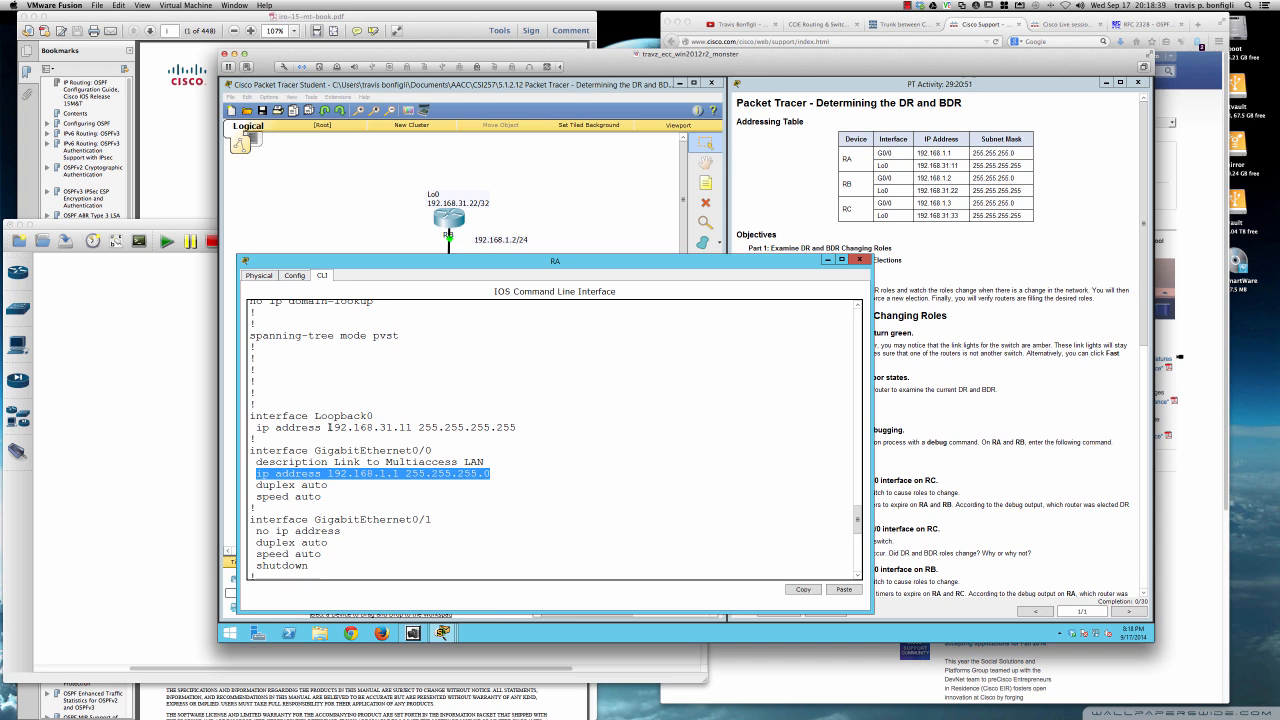
left_click_drag(329, 427, 518, 427)
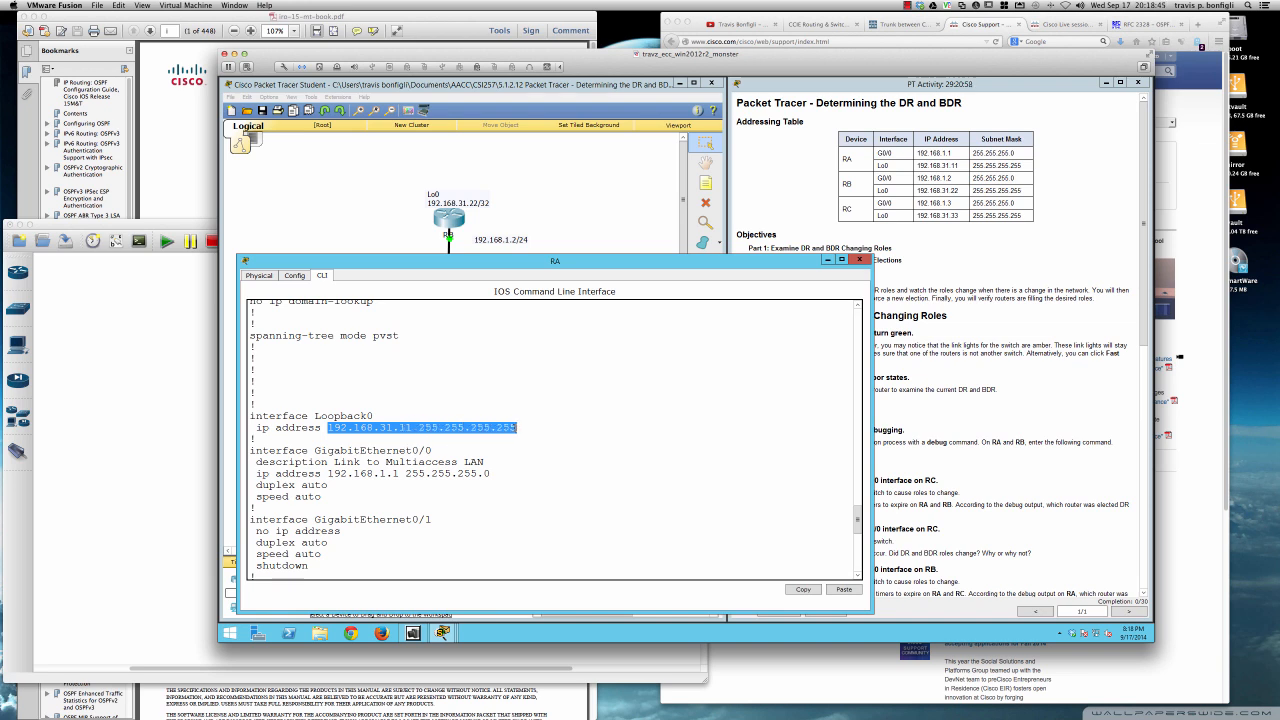
left_click(402, 429)
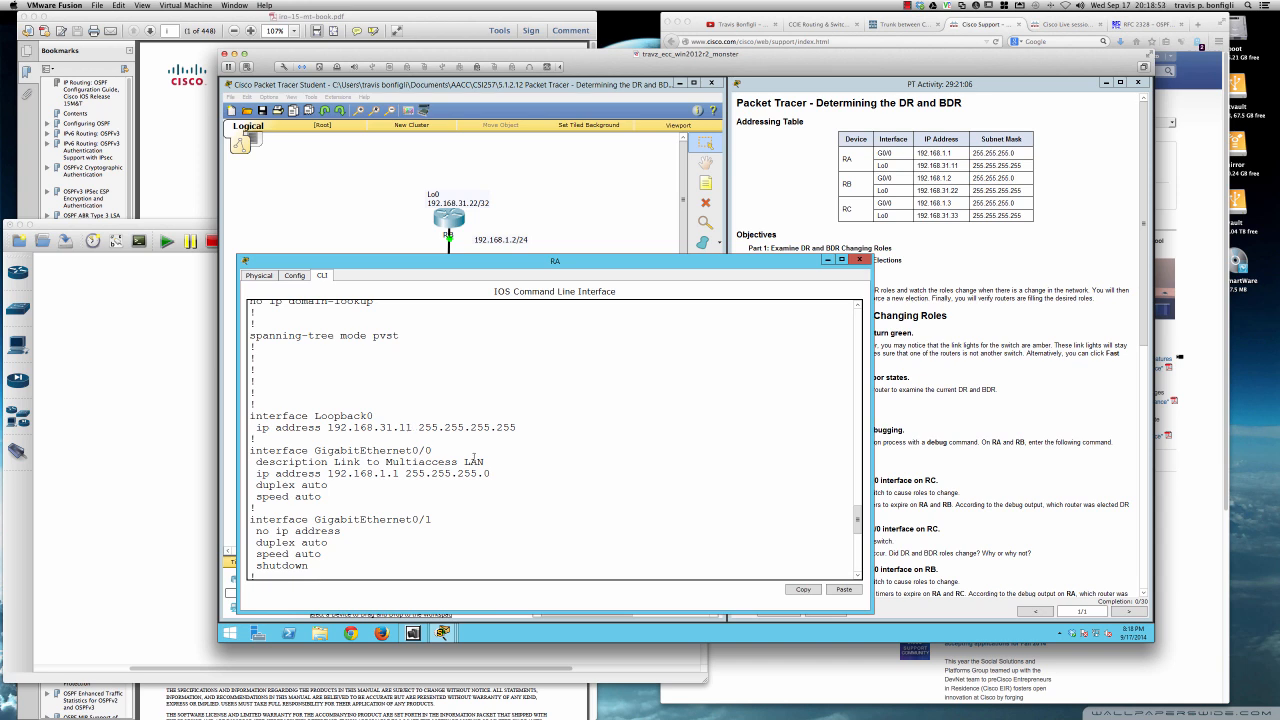
- List RA's OSPF neighbors again with sh ip ospf ne and point out the DR state and the neighbor addresses
scroll(468, 498, "down", 10)
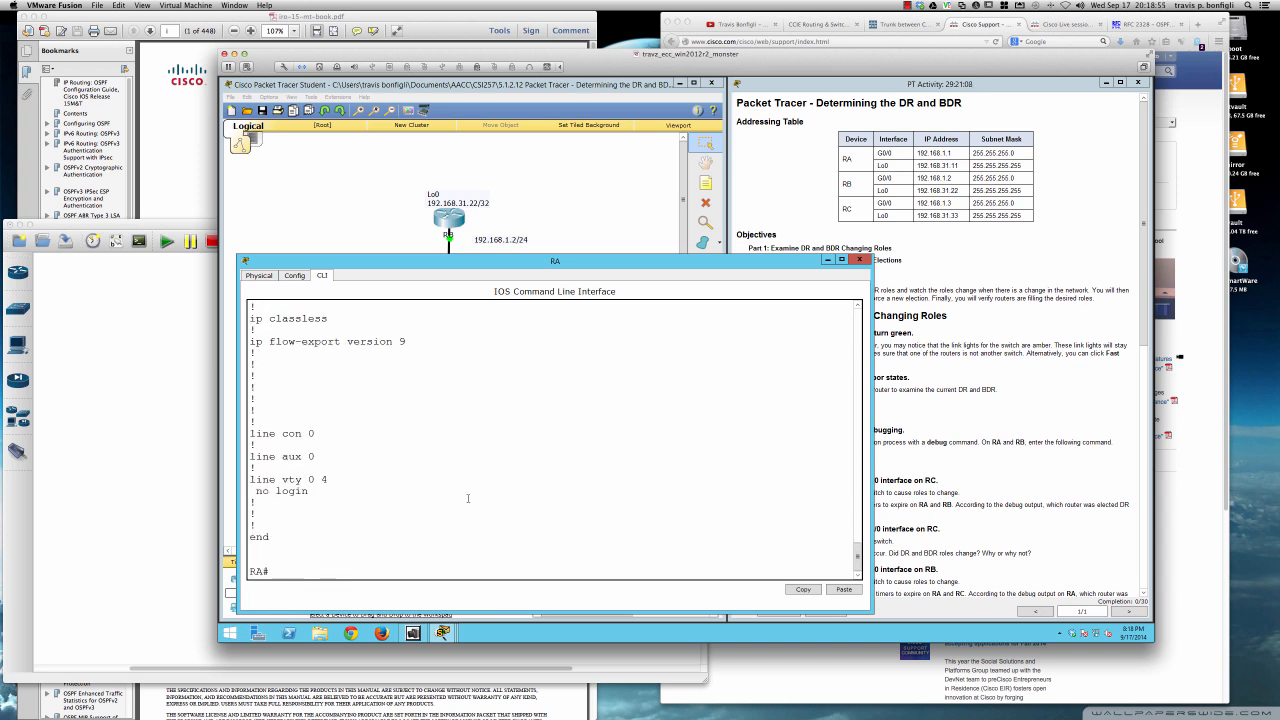
type("sh ip ospf ne")
key("Return")
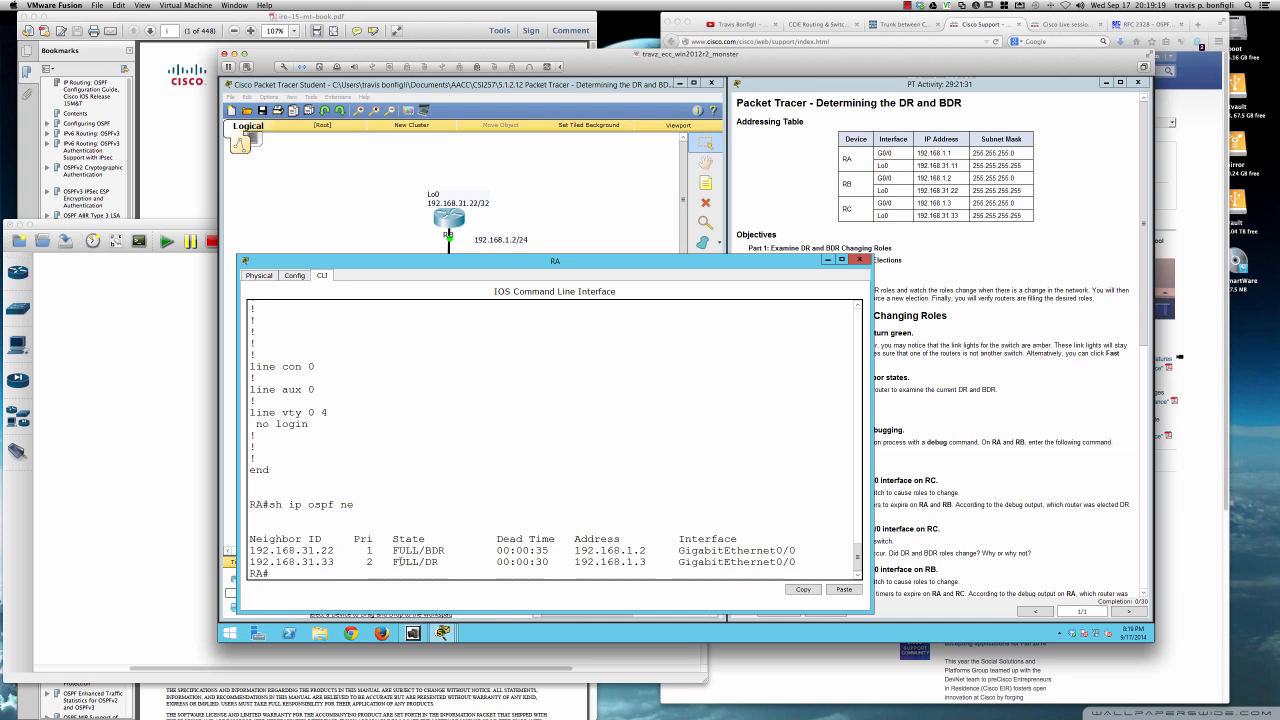
left_click_drag(425, 562, 441, 563)
left_click(449, 562)
left_click_drag(575, 550, 646, 551)
left_click(643, 560)
left_click_drag(639, 562, 651, 562)
left_click(651, 562)
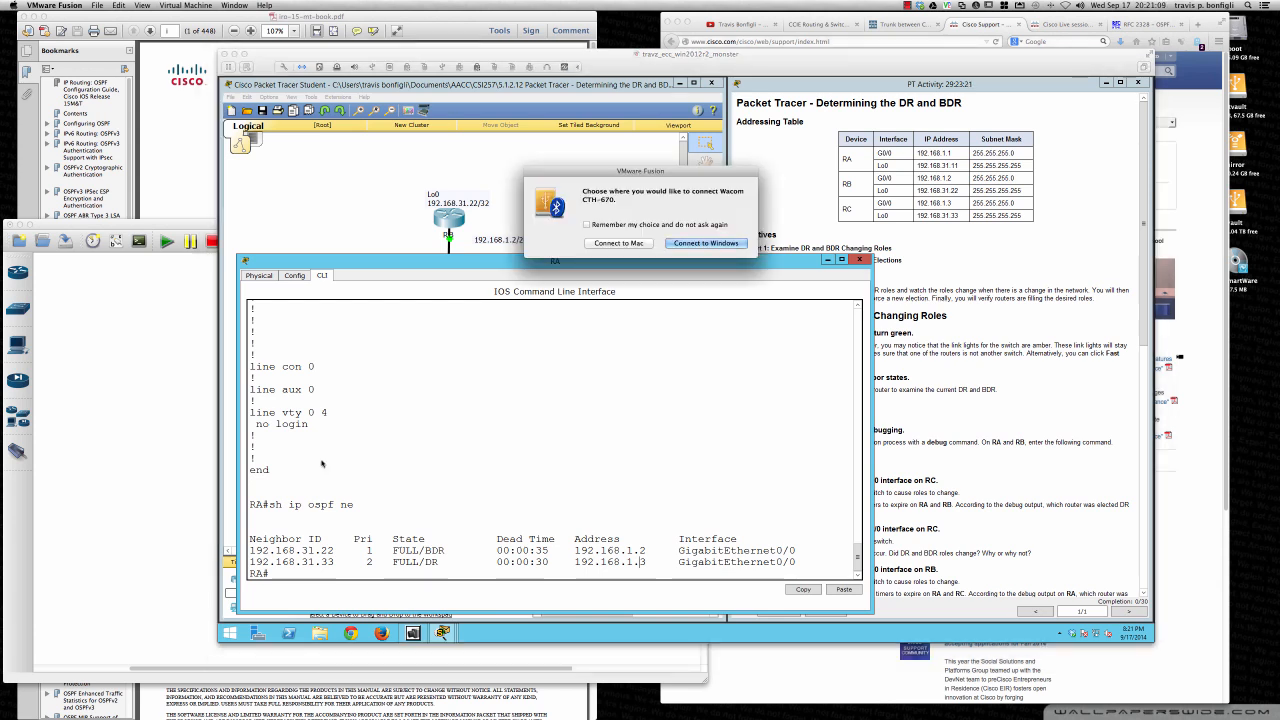
- Connect the Wacom CTH-670 tablet to the Mac, launch Bamboo Paper from Bamboo Dock, and open the My Note notebook beside the console
left_click(612, 243)
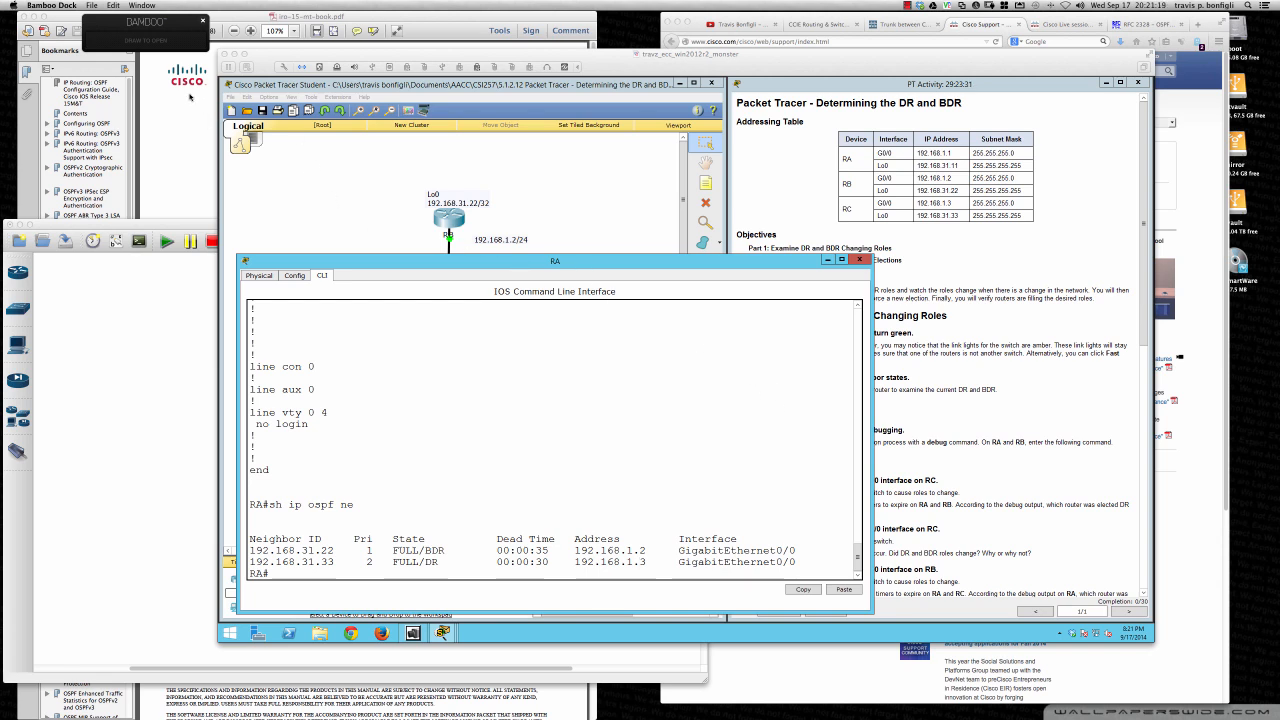
left_click(132, 41)
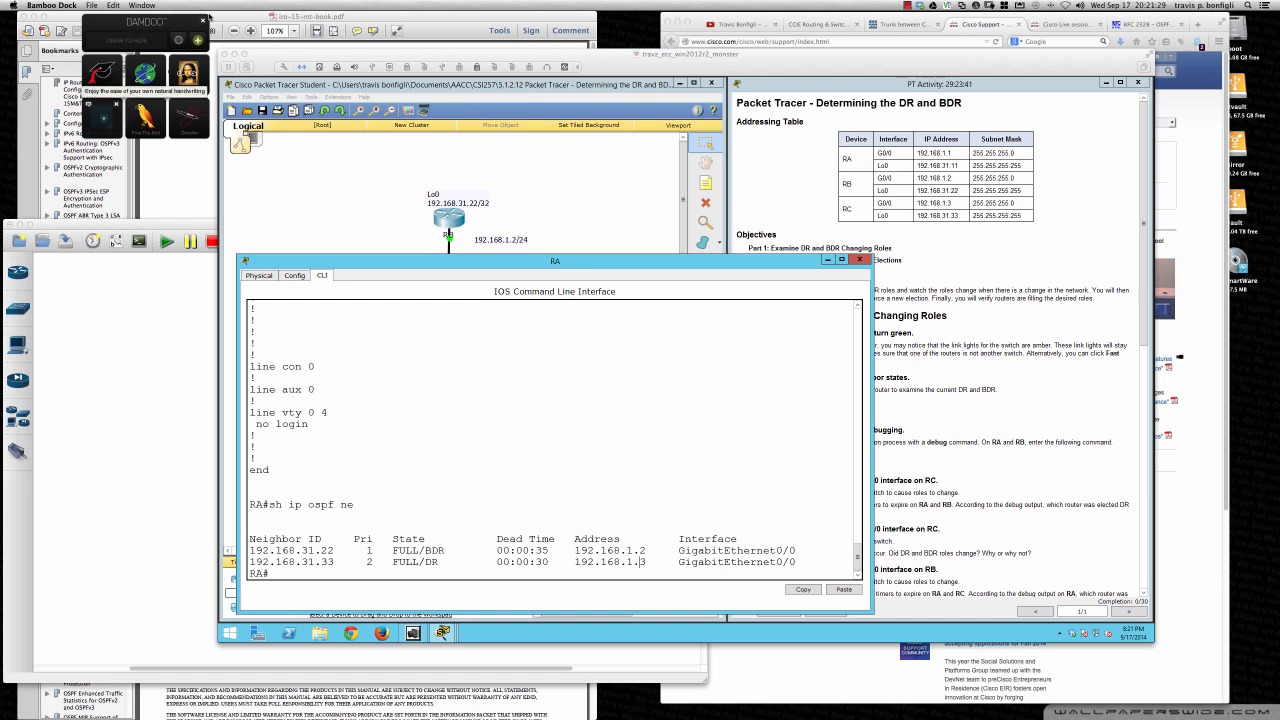
left_click(204, 22)
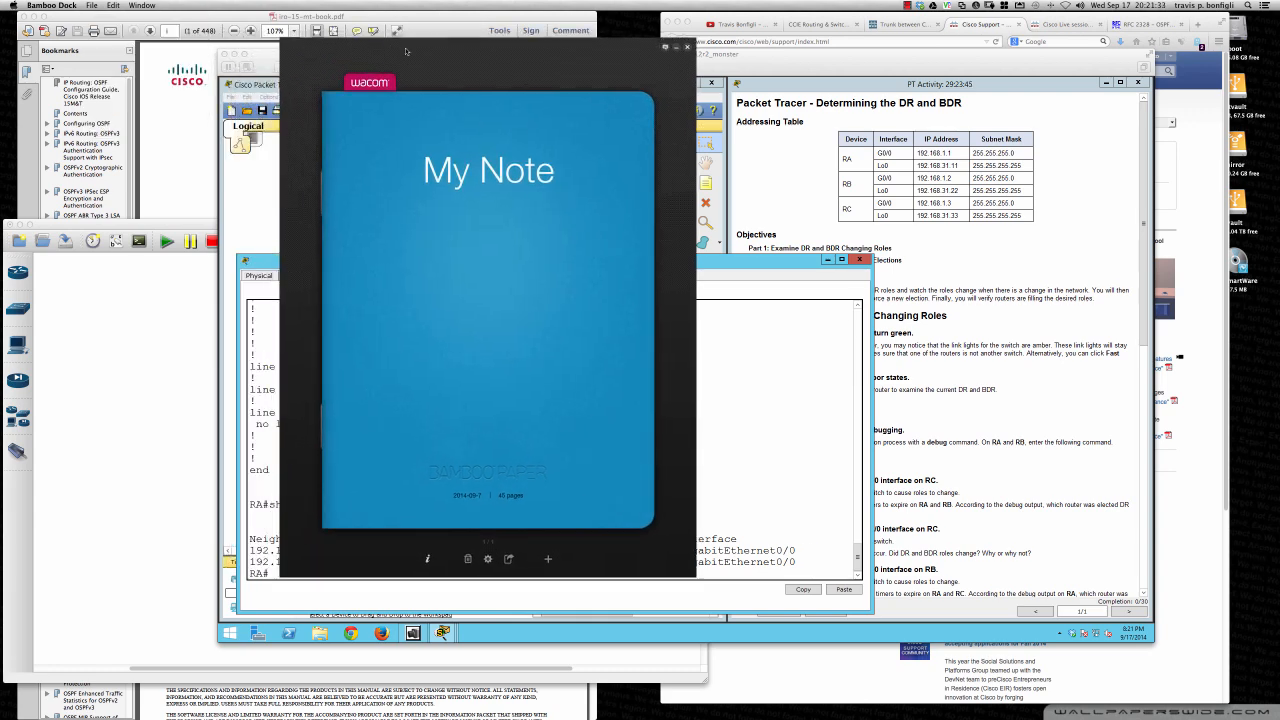
left_click_drag(406, 50, 1023, 176)
left_click(1078, 434)
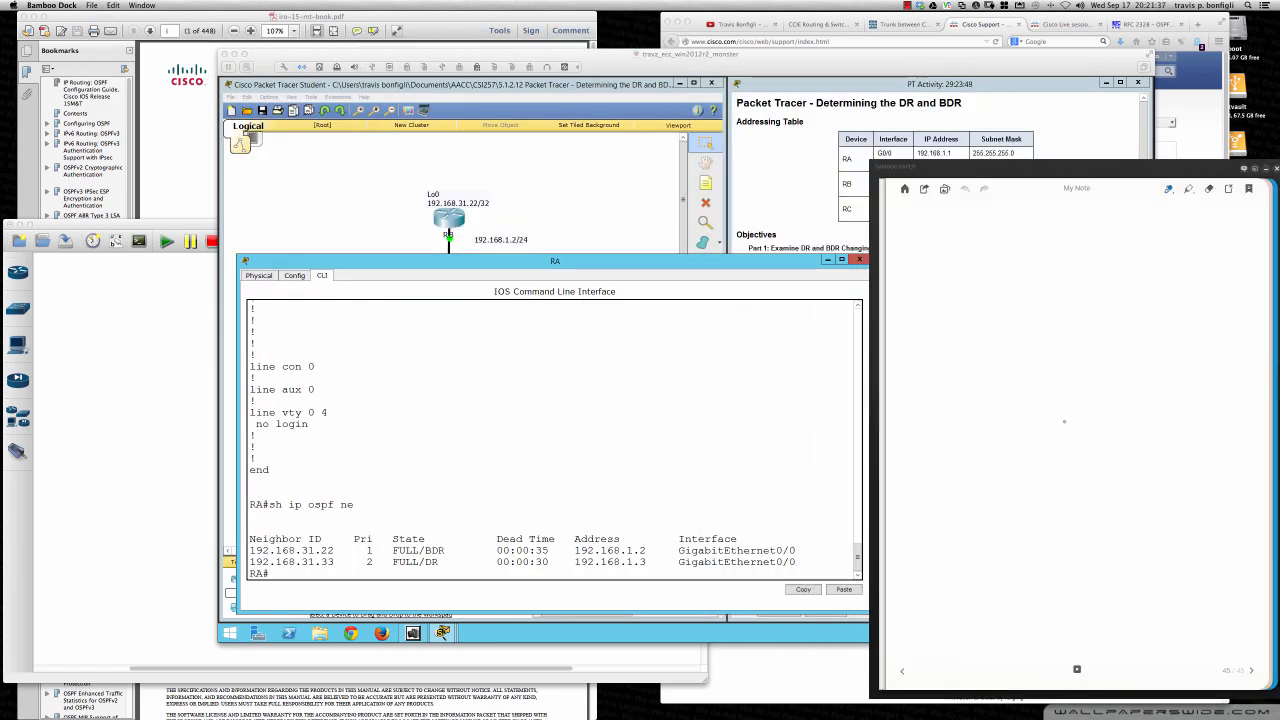
- Handwrite "DR" at the head of the blank note page and move the notebook clear of the RA console
left_click_drag(911, 225, 905, 244)
mouse_move(933, 226)
left_mouse_down()
mouse_move(929, 238)
mouse_move(951, 235)
left_mouse_up()
left_click_drag(878, 252, 970, 248)
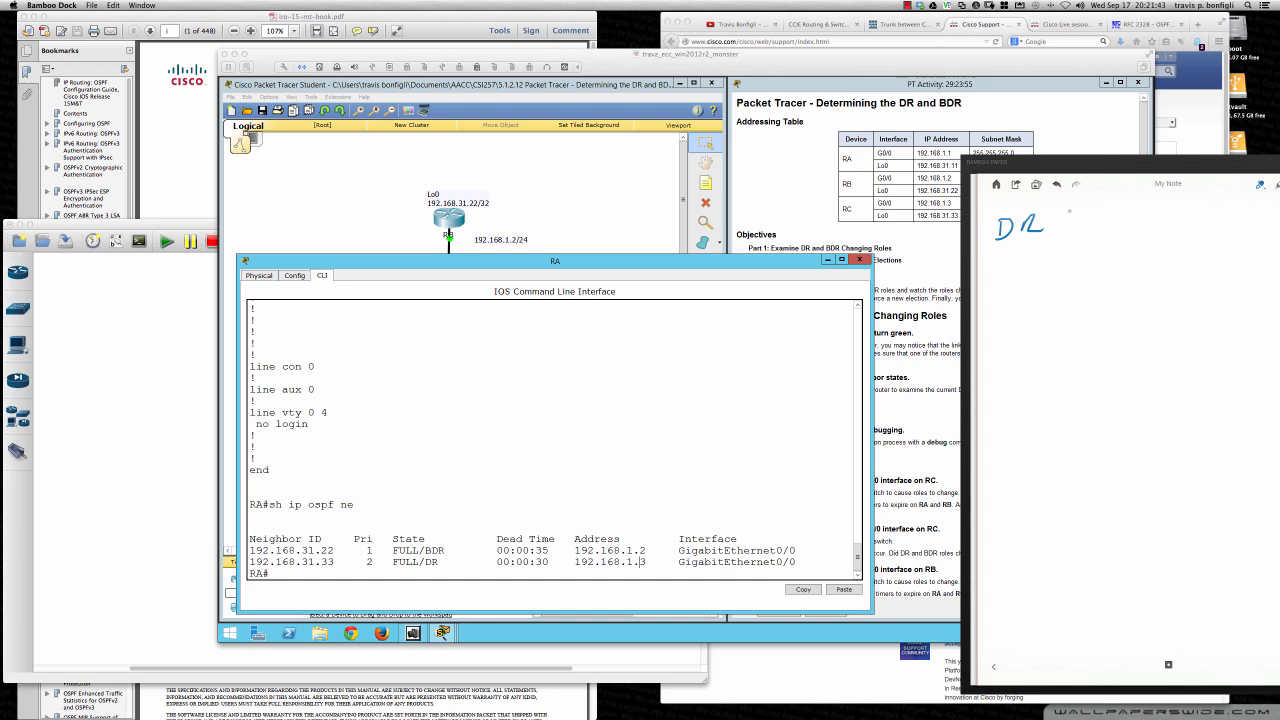
- Move the notebook fully into view, underline the DR heading, and handwrite "1. Highest OSPF Pri" beneath it
left_click_drag(1113, 165, 1018, 170)
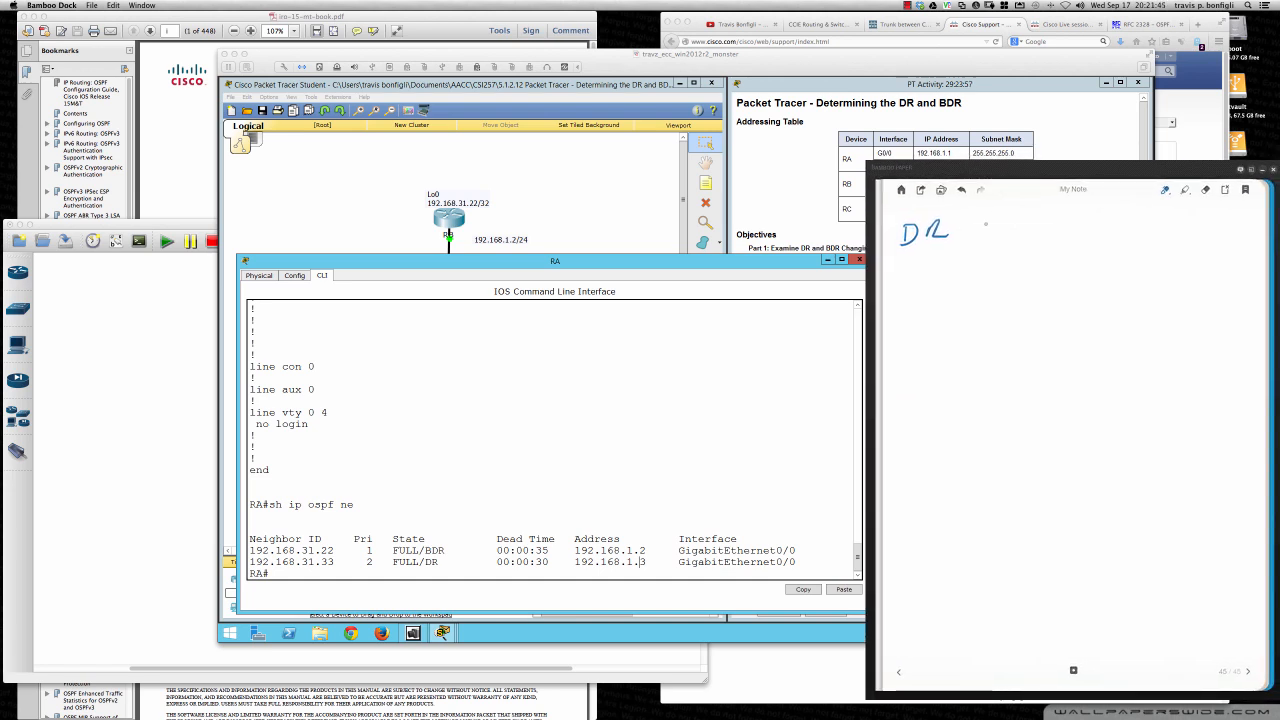
left_click_drag(897, 248, 979, 247)
mouse_move(901, 277)
left_mouse_down()
mouse_move(901, 301)
mouse_move(945, 297)
mouse_move(950, 284)
left_mouse_up()
left_click(919, 297)
mouse_move(960, 290)
left_mouse_down()
mouse_move(970, 308)
mouse_move(990, 300)
left_mouse_up()
mouse_move(1008, 285)
left_mouse_down()
mouse_move(1003, 302)
mouse_move(1016, 295)
left_mouse_up()
mouse_move(1009, 284)
left_mouse_down()
mouse_move(1080, 280)
mouse_move(1094, 298)
left_mouse_up()
left_click_drag(1116, 283, 1118, 290)
mouse_move(1144, 278)
left_mouse_down()
mouse_move(1142, 298)
mouse_move(1160, 274)
left_mouse_up()
left_click_drag(1146, 286, 1190, 298)
left_click_drag(1190, 272, 1229, 300)
left_click(1232, 280)
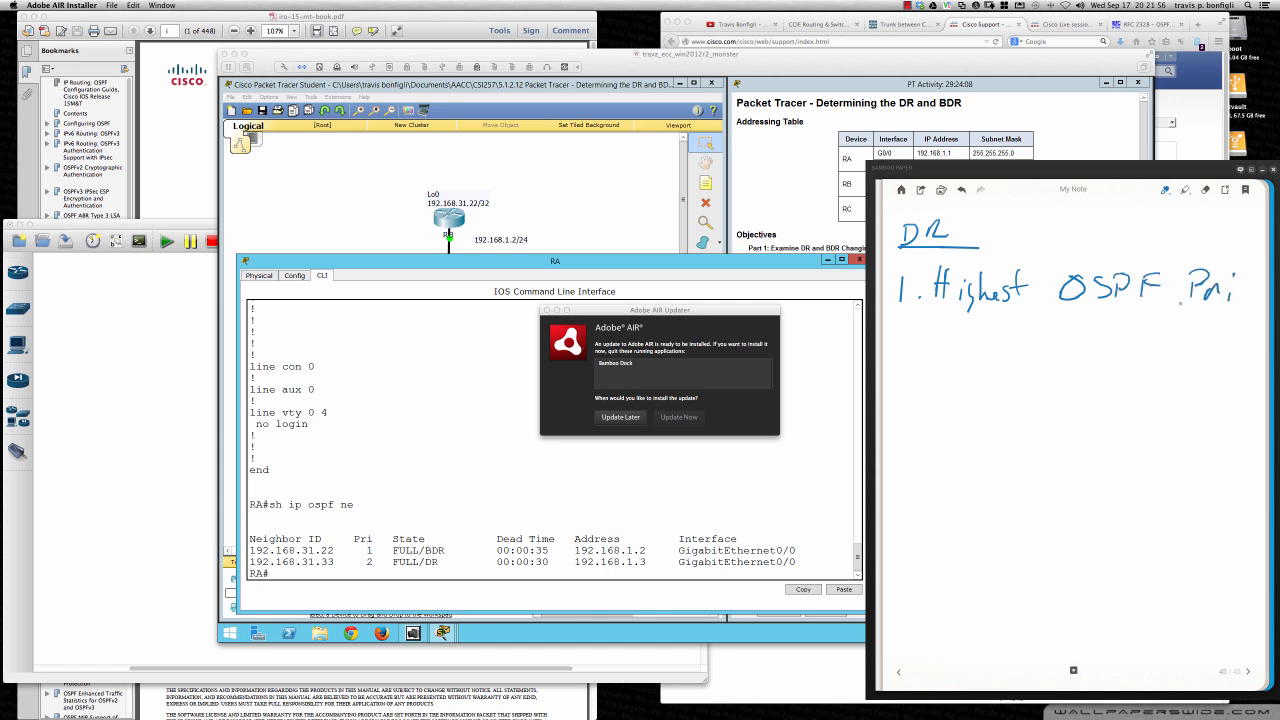
- Postpone the Adobe AIR update and handwrite the priority range "0 - 255" under item 1, with the 0 underlined
left_click(634, 419)
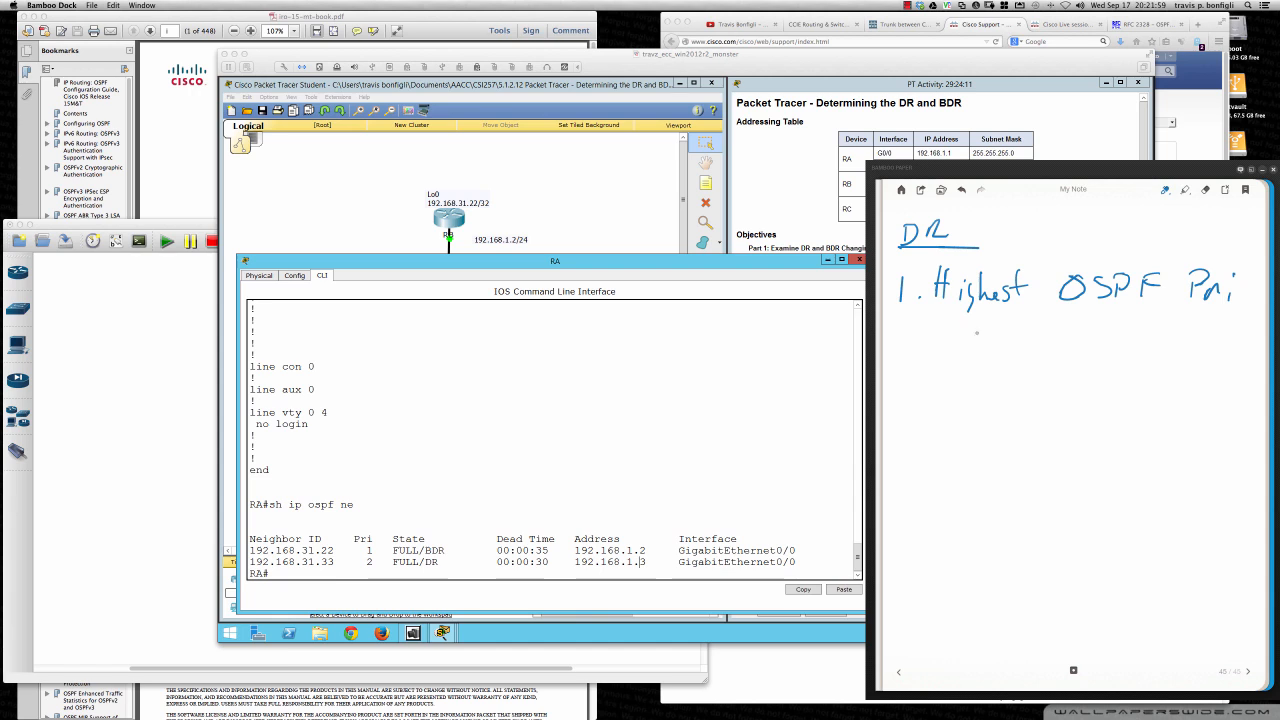
mouse_move(972, 330)
left_mouse_down()
mouse_move(961, 347)
mouse_move(974, 331)
left_mouse_up()
left_click_drag(999, 342, 1052, 340)
mouse_move(1058, 321)
left_mouse_down()
mouse_move(1075, 320)
mouse_move(1066, 343)
left_mouse_up()
left_click_drag(1076, 321, 1091, 319)
left_click_drag(958, 355, 984, 360)
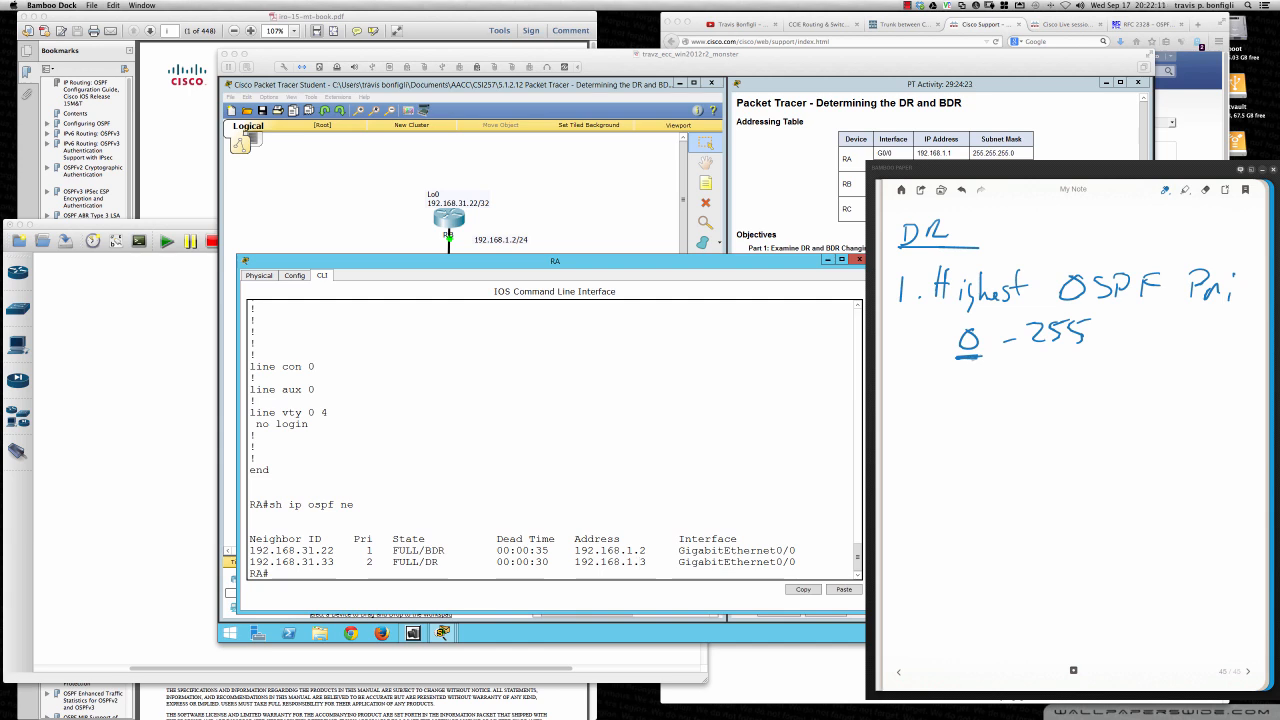
- Handwrite "// Def = 1" after the priority range and underline the 0, 255 and 1
mouse_move(1102, 306)
left_mouse_down()
mouse_move(1080, 348)
mouse_move(1110, 348)
left_mouse_up()
left_click_drag(1134, 336, 1194, 327)
mouse_move(1176, 337)
left_mouse_down()
mouse_move(1218, 310)
mouse_move(1214, 340)
left_mouse_up()
left_click_drag(1202, 341, 1236, 340)
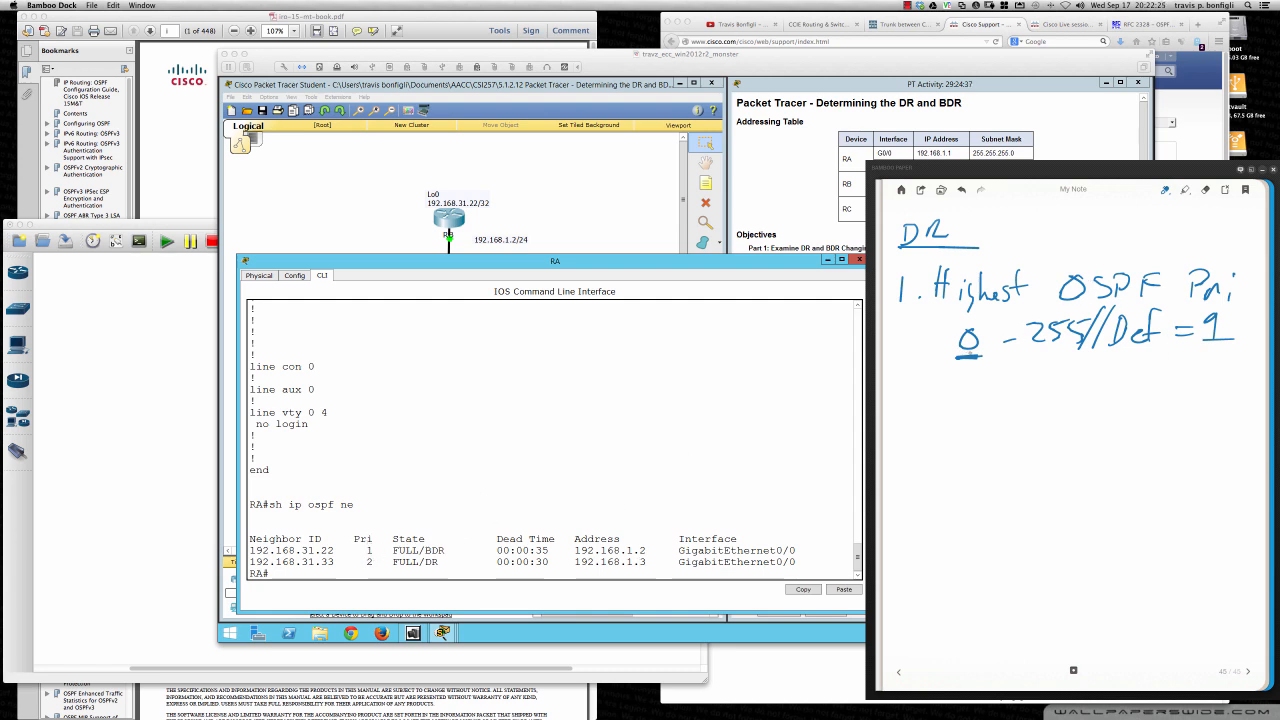
left_click_drag(959, 355, 980, 354)
left_click_drag(1190, 346, 1226, 345)
left_click_drag(959, 356, 986, 357)
mouse_move(1068, 349)
left_mouse_down()
mouse_move(1036, 349)
mouse_move(1084, 347)
left_mouse_up()
- Handwrite "2. Router ID" as the second DR election criterion below the priority range
mouse_move(891, 381)
left_mouse_down()
mouse_move(892, 402)
mouse_move(910, 400)
left_mouse_up()
left_click(916, 397)
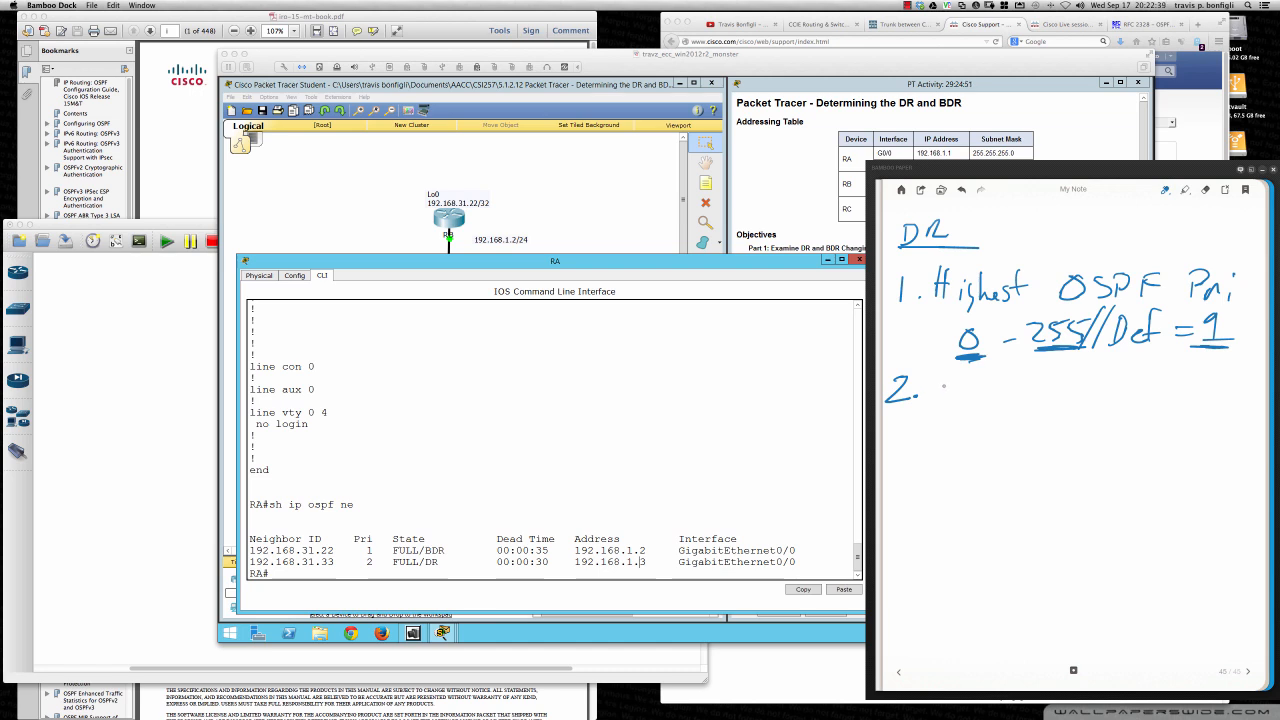
mouse_move(933, 378)
left_mouse_down()
mouse_move(933, 400)
mouse_move(977, 392)
left_mouse_up()
mouse_move(970, 383)
left_mouse_down()
mouse_move(1038, 392)
mouse_move(1055, 367)
left_mouse_up()
left_click_drag(1025, 397, 1050, 394)
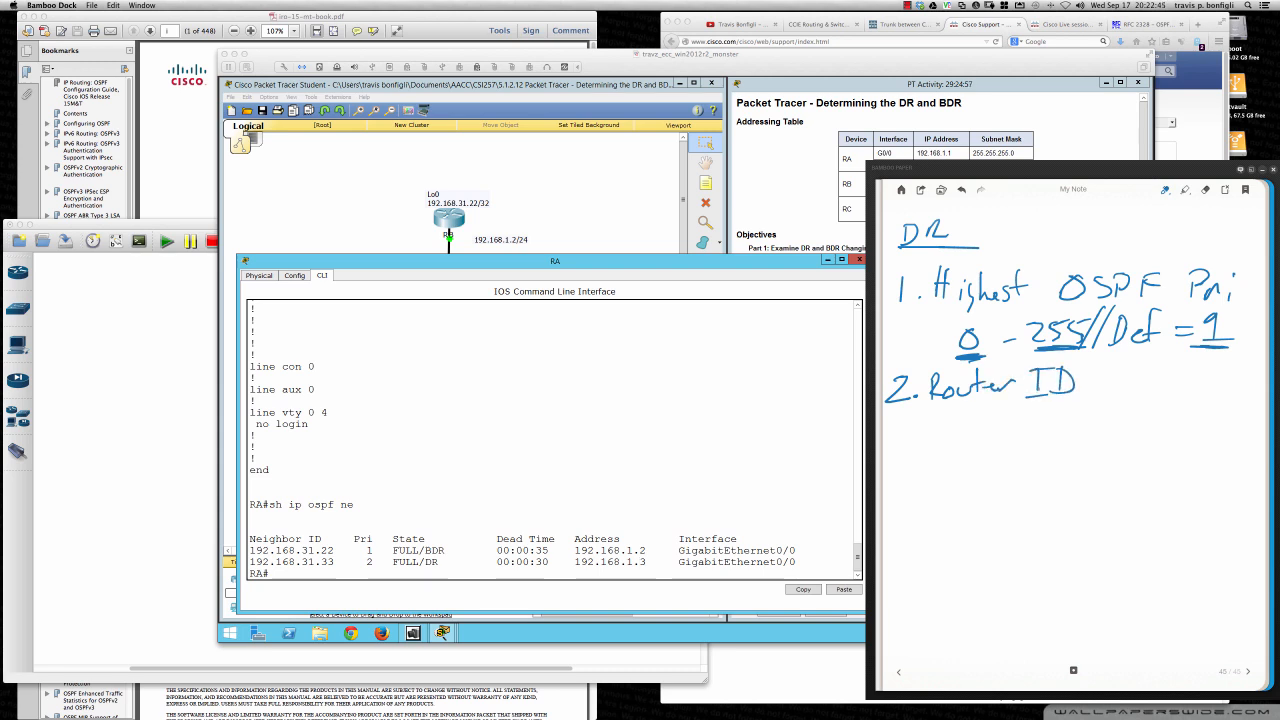
right_click(1040, 402)
left_click(1123, 389)
- Handwrite "3. Highest Loopback Addr." as the third DR election criterion below the Router ID item
mouse_move(887, 440)
left_mouse_down()
mouse_move(898, 450)
mouse_move(886, 464)
left_mouse_up()
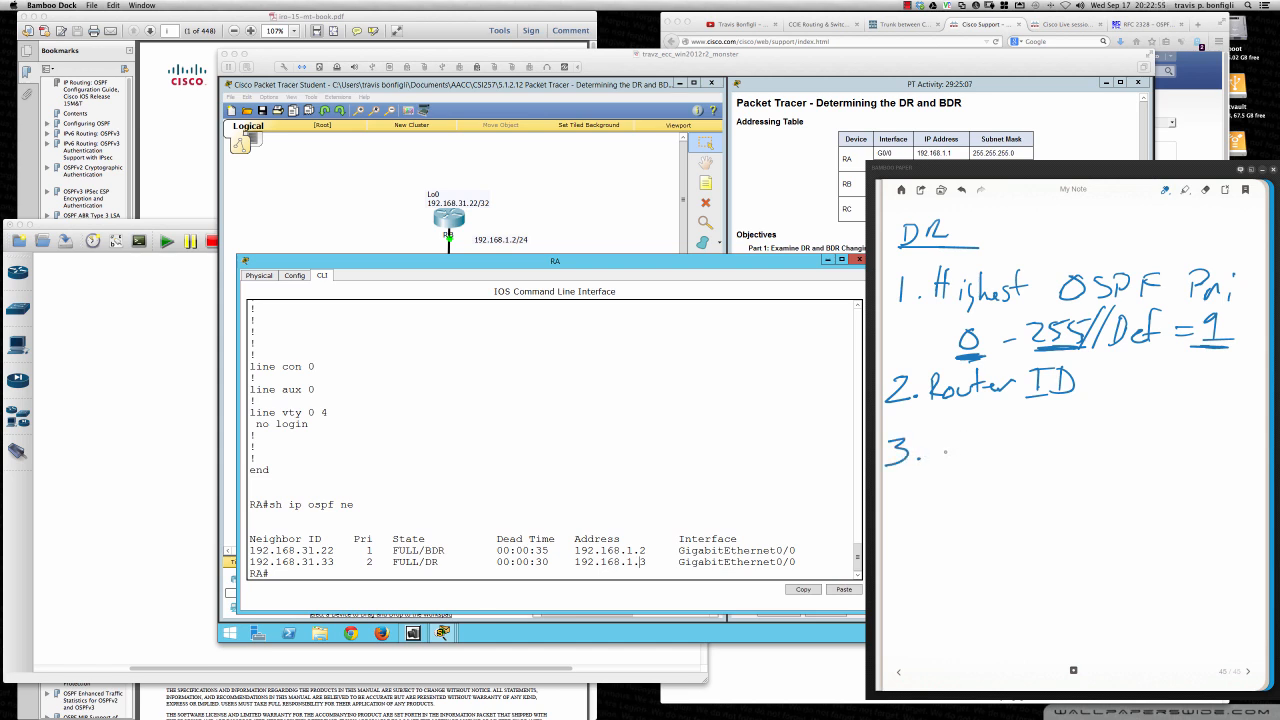
mouse_move(934, 434)
left_mouse_down()
mouse_move(931, 465)
mouse_move(943, 464)
left_mouse_up()
left_click_drag(932, 450, 956, 464)
left_click_drag(973, 447, 975, 473)
mouse_move(984, 424)
left_mouse_down()
mouse_move(983, 465)
mouse_move(1011, 458)
left_mouse_up()
mouse_move(1018, 422)
left_mouse_down()
mouse_move(1016, 458)
mouse_move(1152, 447)
left_mouse_up()
mouse_move(1164, 426)
left_mouse_down()
mouse_move(1168, 456)
mouse_move(1189, 456)
left_mouse_up()
left_click_drag(1177, 445, 1194, 443)
left_click_drag(1207, 420, 1196, 452)
left_click_drag(1223, 418, 1206, 452)
left_click_drag(1221, 443, 1237, 444)
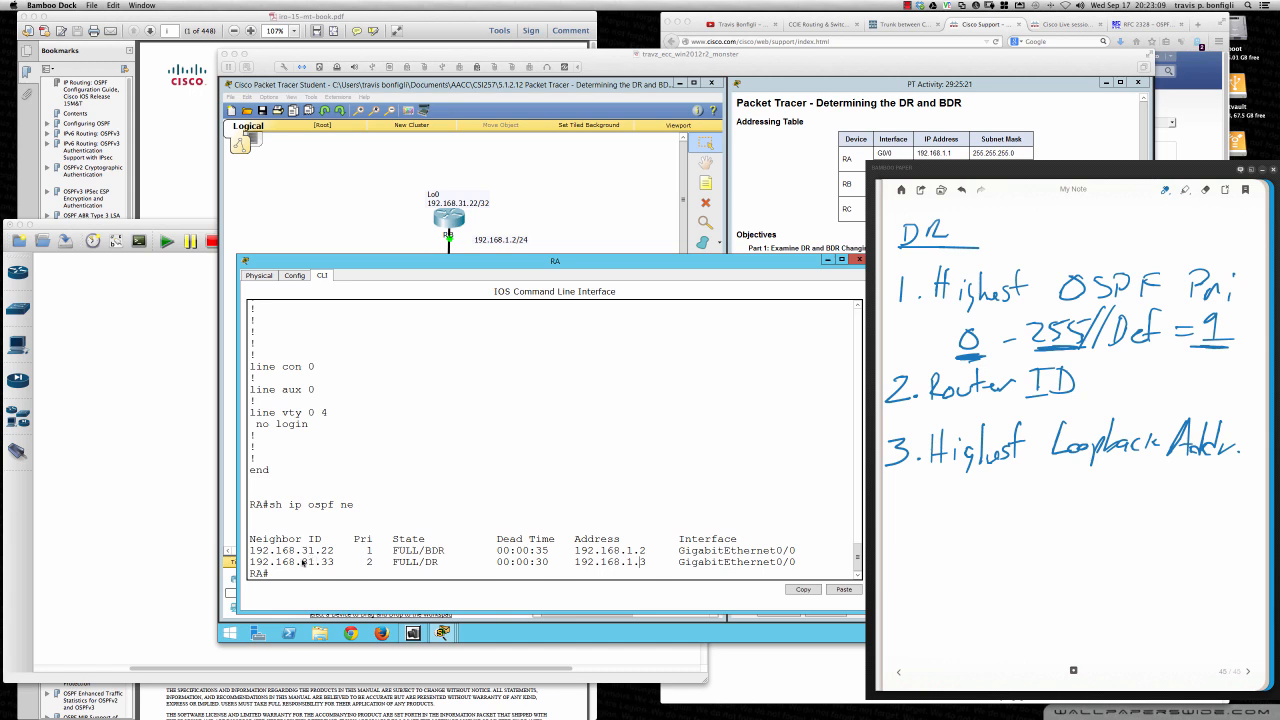
left_click(386, 470)
key("Up")
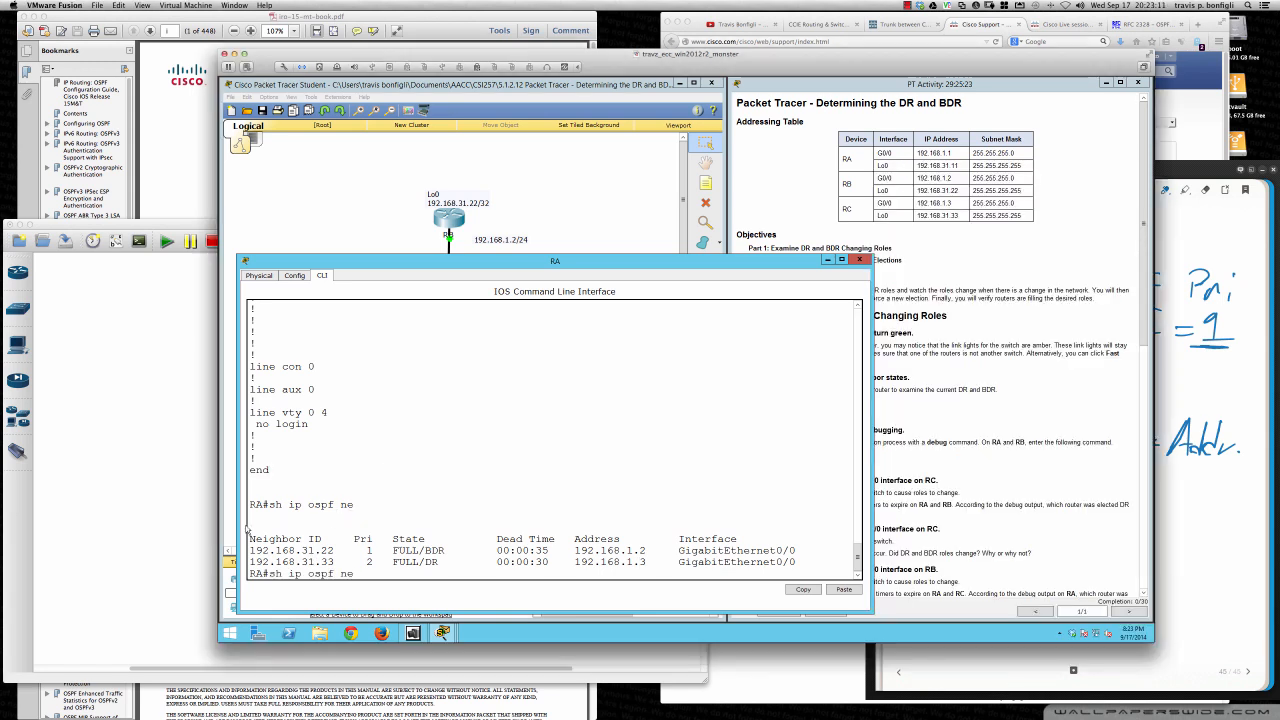
key("BackSpace")
key("BackSpace")
key("BackSpace")
key("BackSpace")
key("BackSpace")
key("BackSpace")
key("BackSpace")
key("BackSpace")
key("BackSpace")
key("BackSpace")
key("BackSpace")
key("BackSpace")
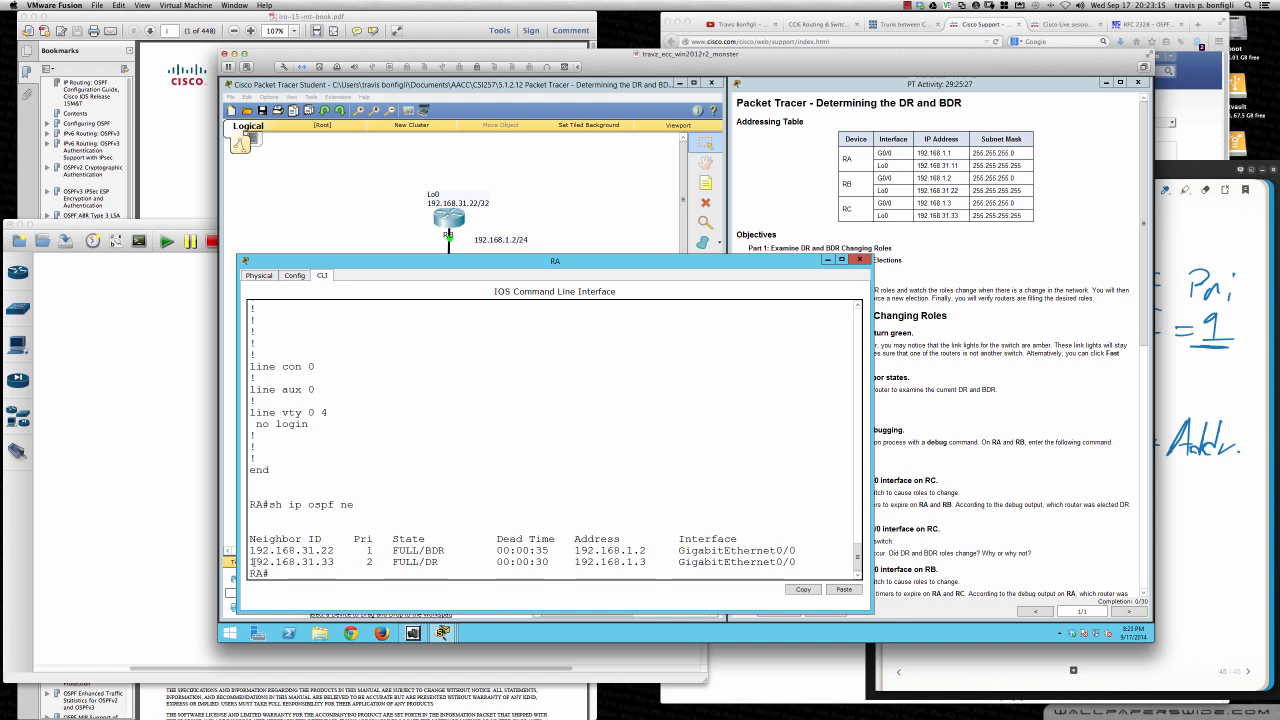
- Highlight the DR neighbor 192.168.31.33 and the BDR neighbor 192.168.31.22, each through its state, in RA's neighbor table
left_click_drag(250, 562, 440, 566)
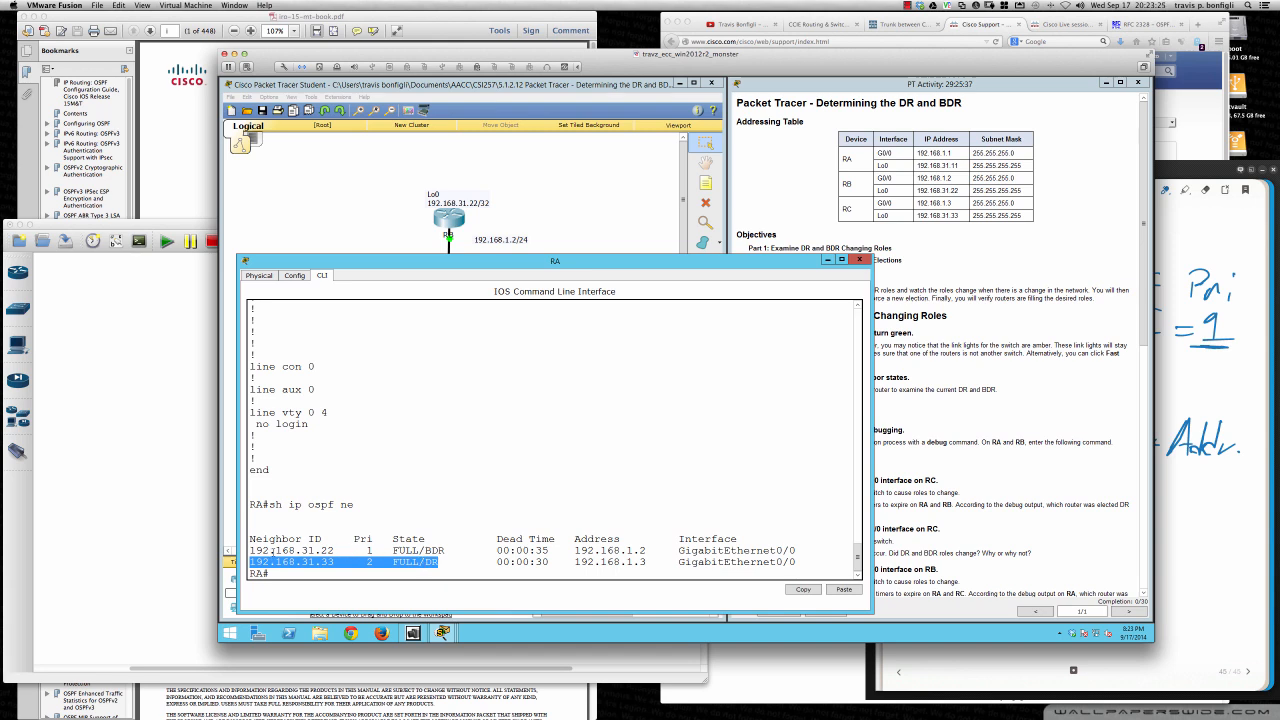
left_click(251, 550)
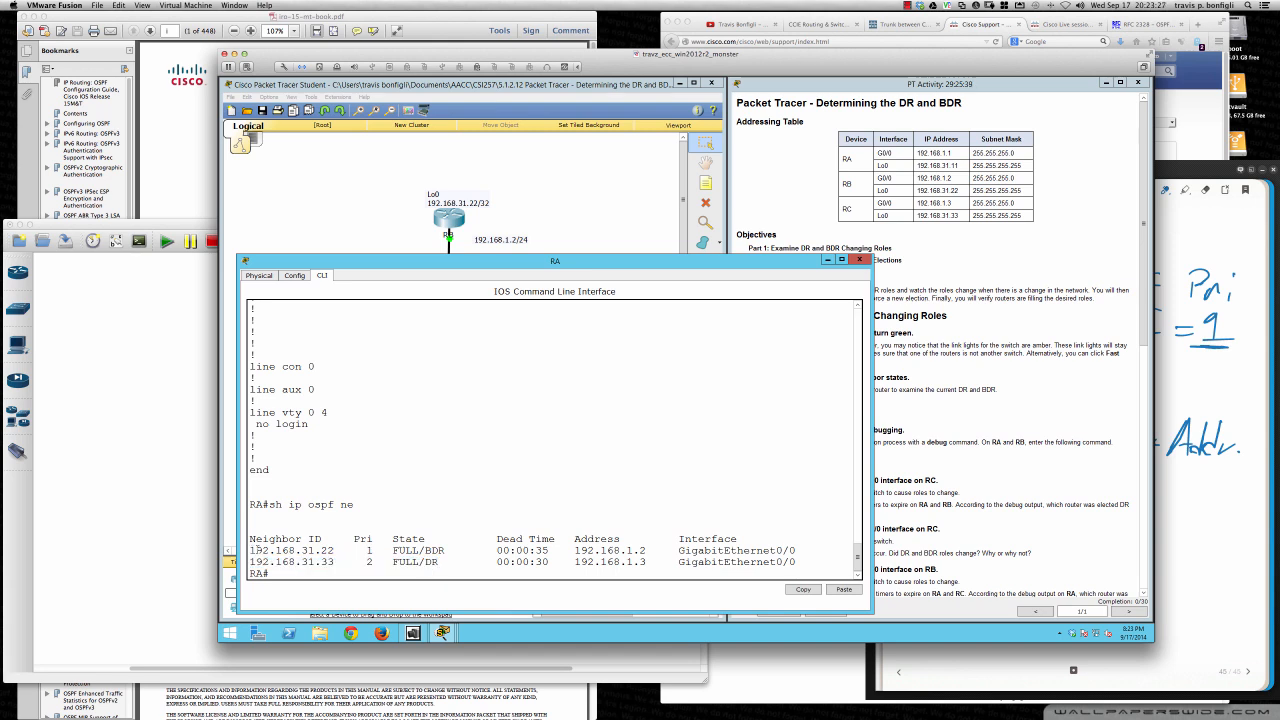
left_click_drag(253, 550, 448, 550)
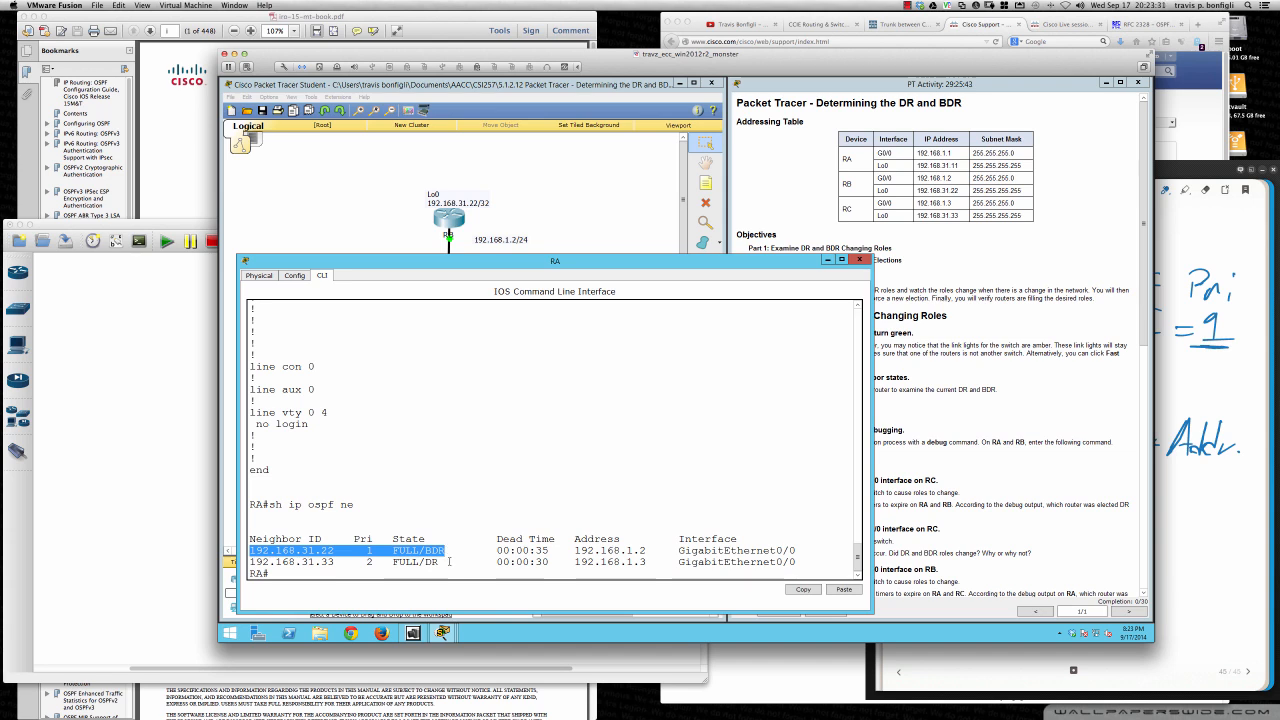
left_click(446, 562)
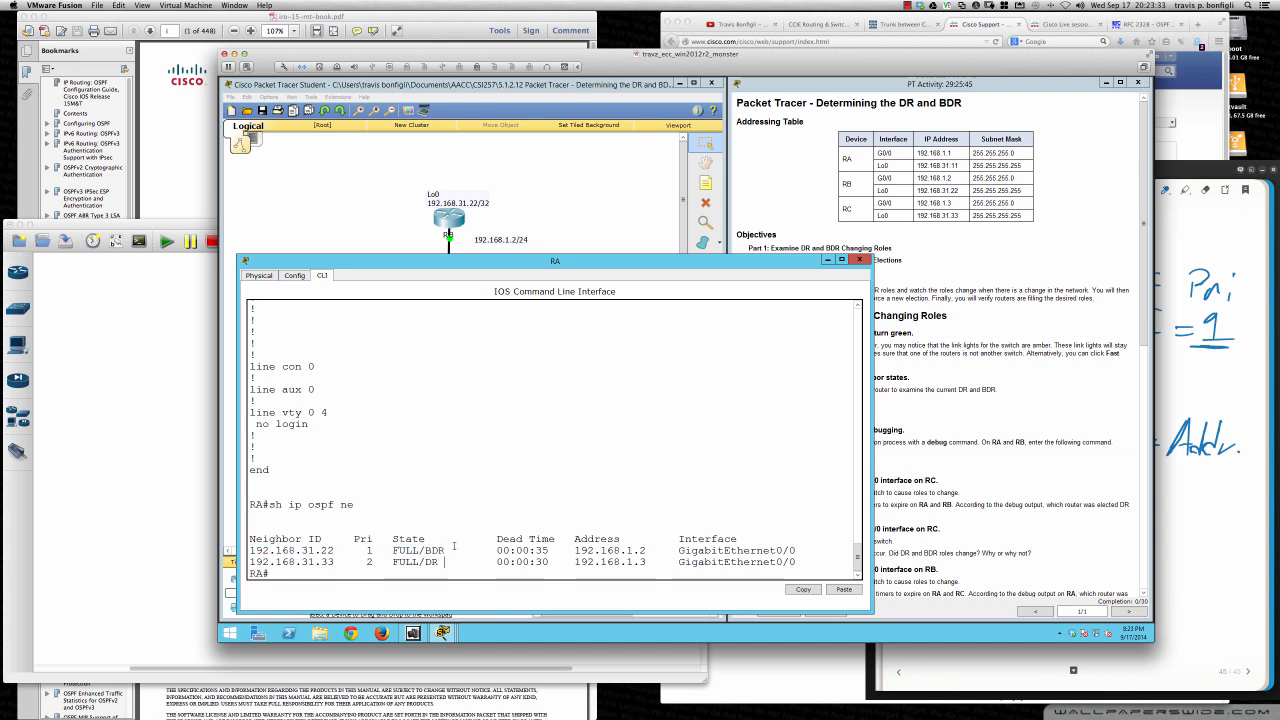
- Open router RB from the topology, place its window below the routers and widen it
left_click(628, 227)
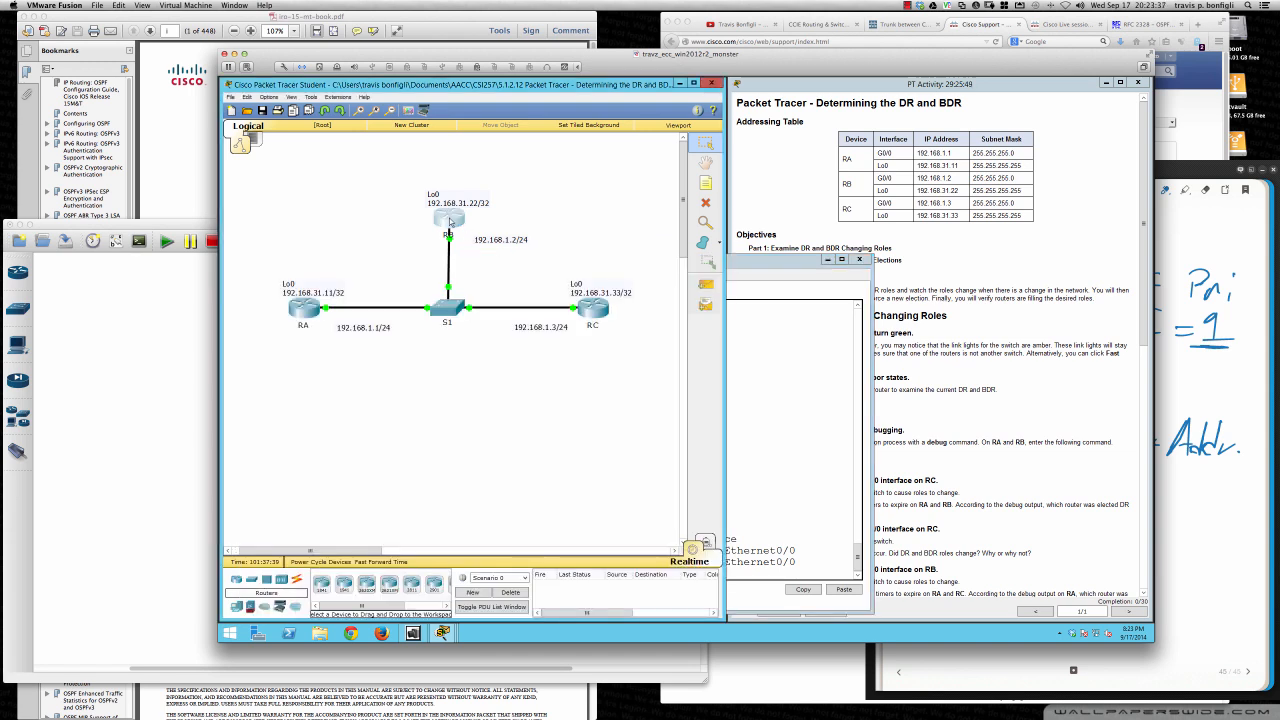
left_click(452, 220)
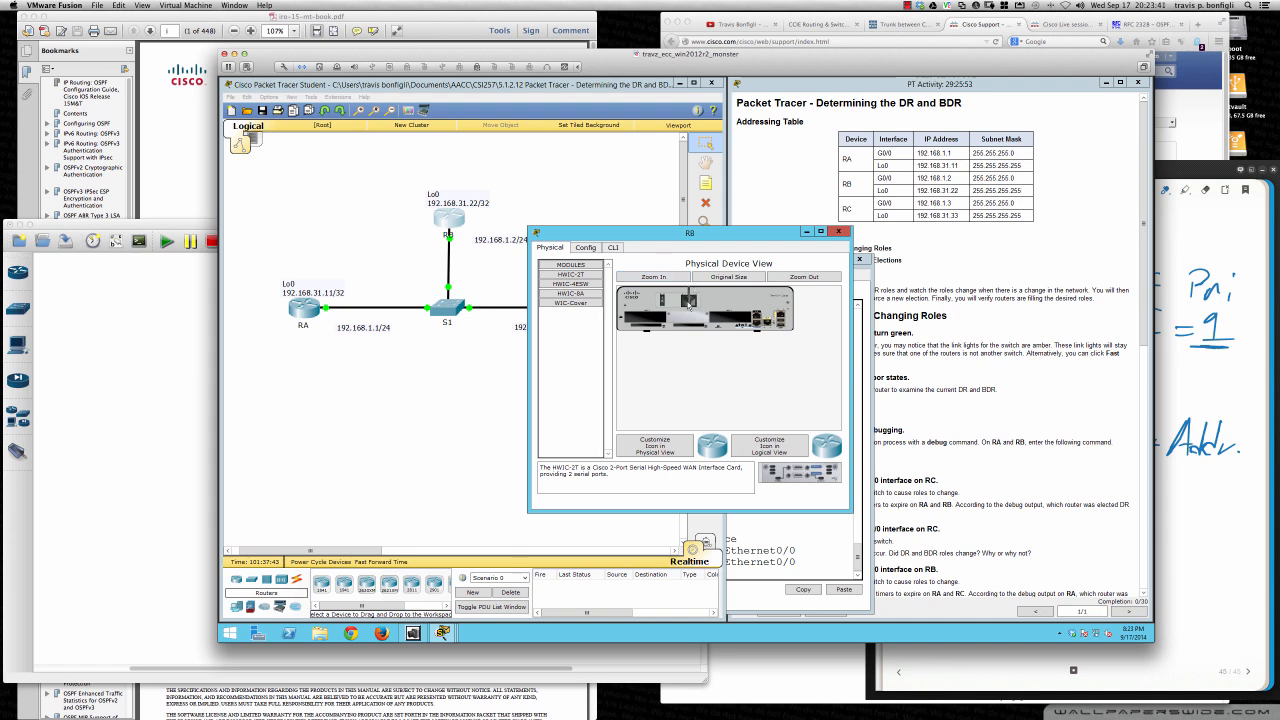
left_click_drag(782, 237, 480, 341)
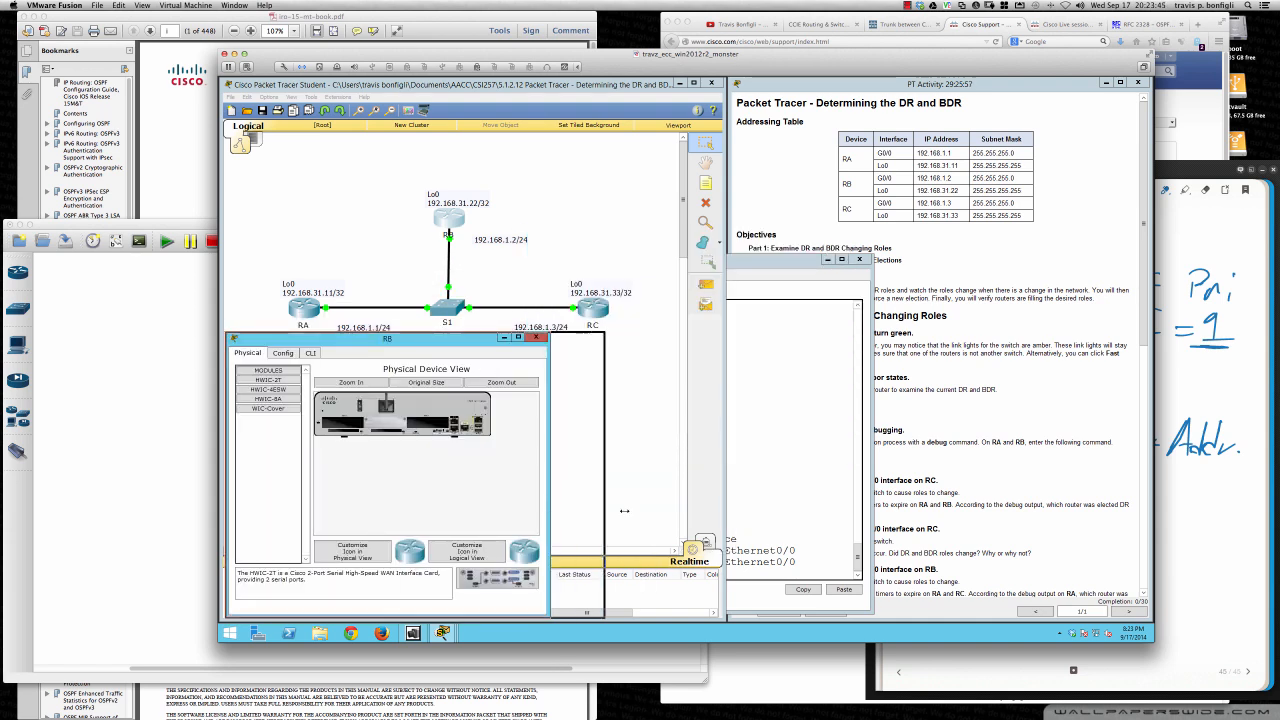
left_click_drag(624, 511, 848, 511)
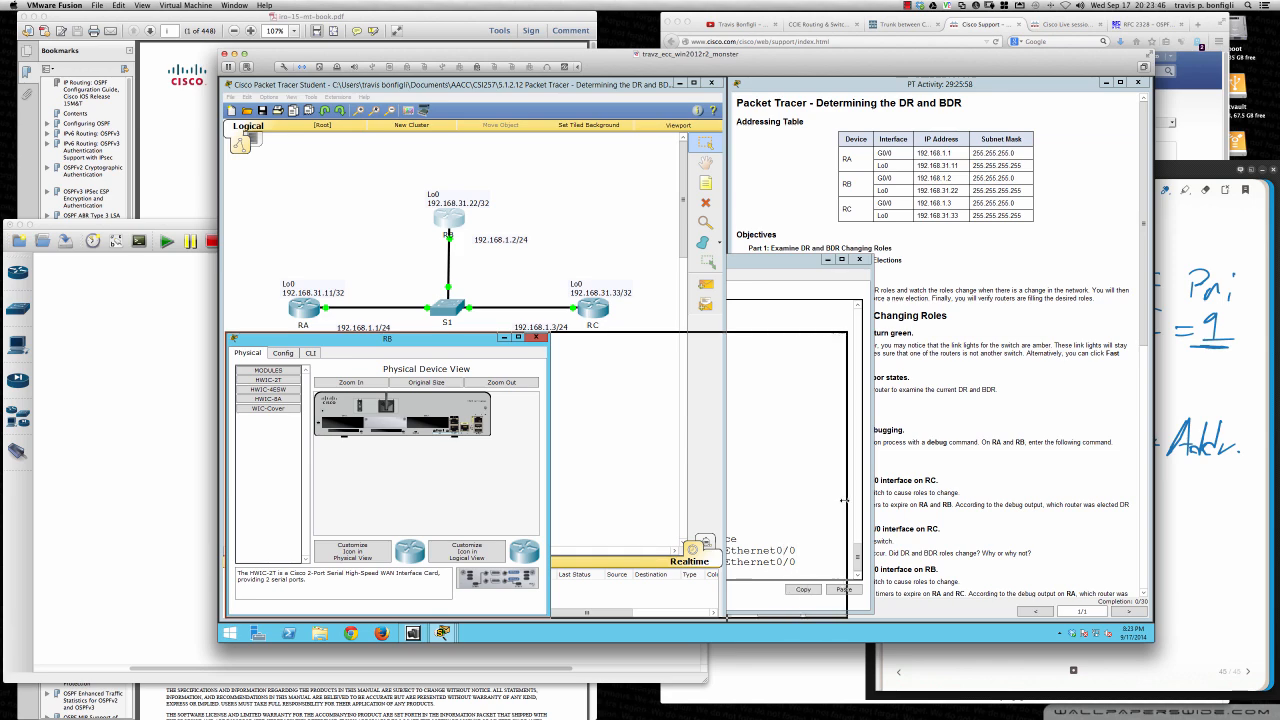
- Bring up RB's command line and enter privileged EXEC mode with en
left_click(309, 353)
key("Return")
key("Return")
key("Return")
key("Return")
key("Return")
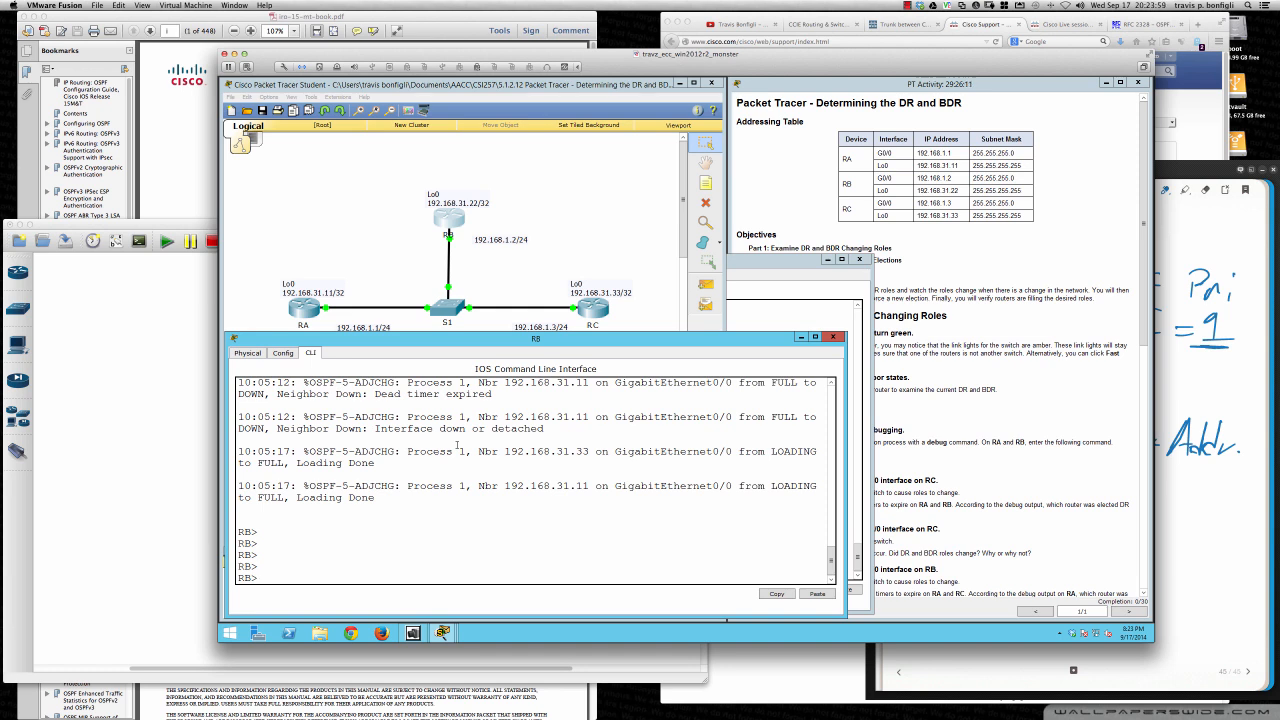
type("en")
key("Return")
key("Return")
key("Return")
key("Return")
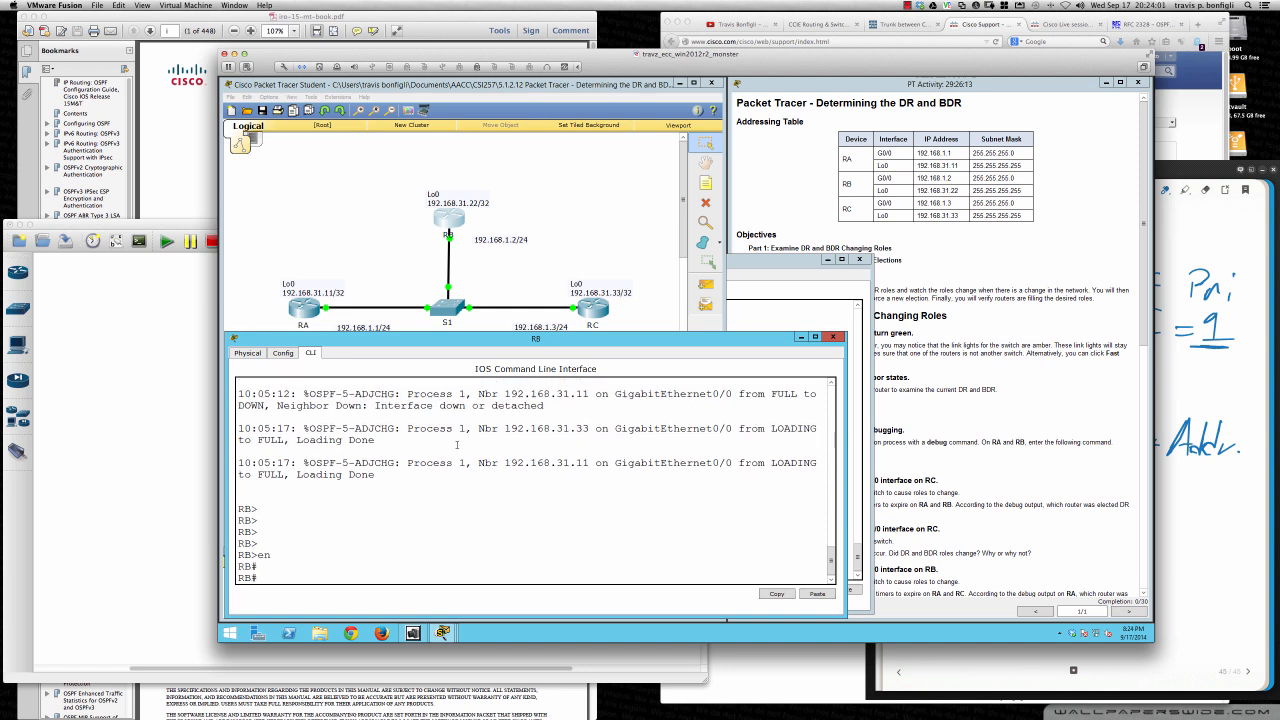
- Try to list RB's OSPF neighbors with sh ip opsf neigh
type("sh ip ops")
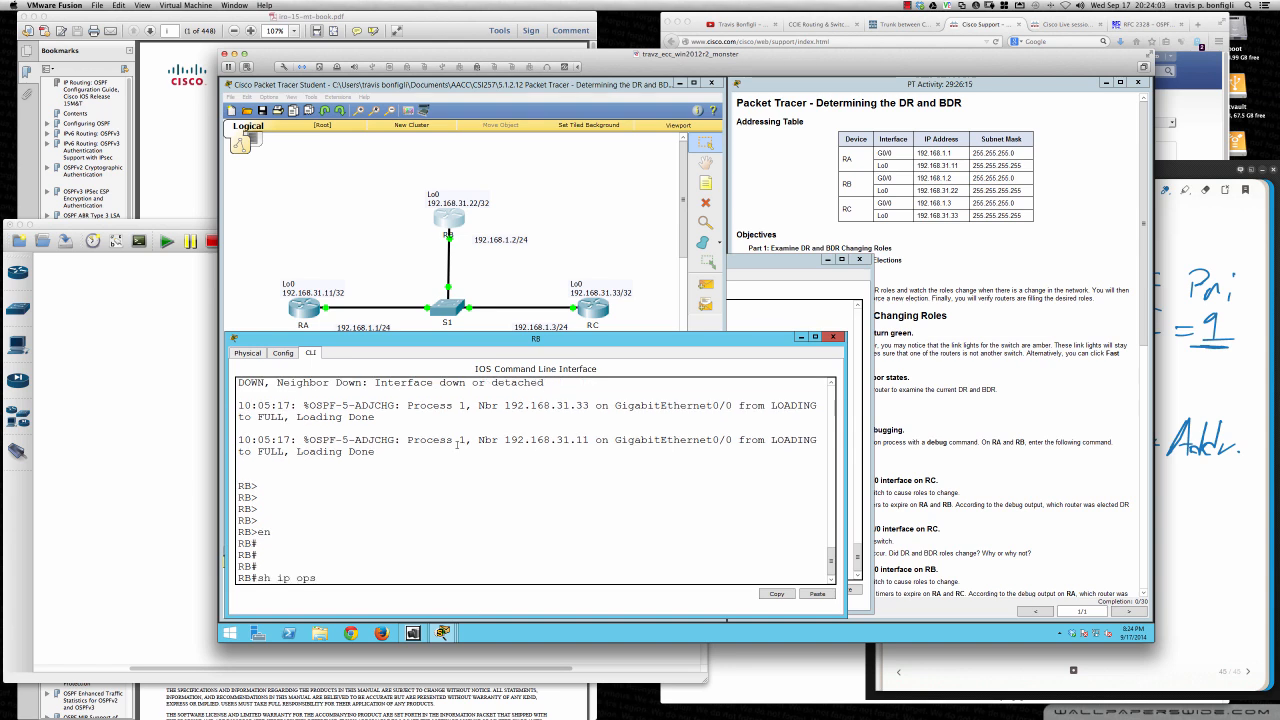
type("f neigh")
key("Return")
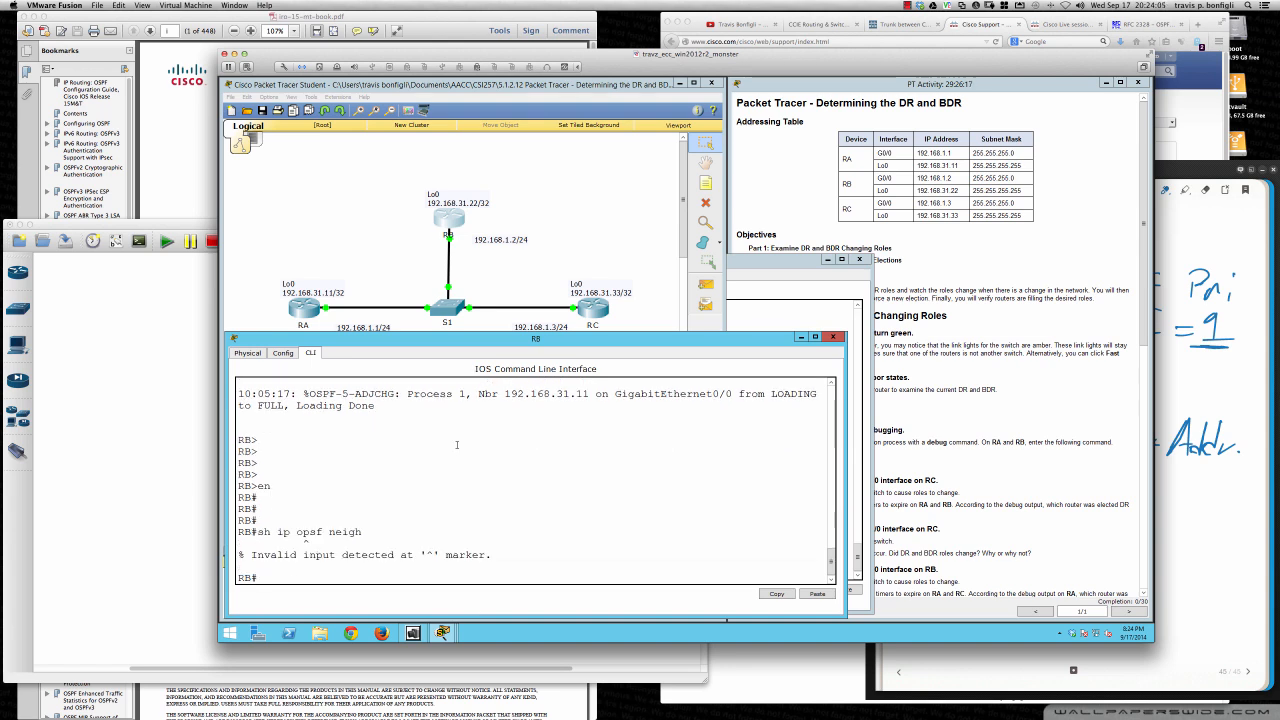
- List RB's OSPF neighbors with sh ip ospf neig
type("sh ip ospf neig")
key("Return")
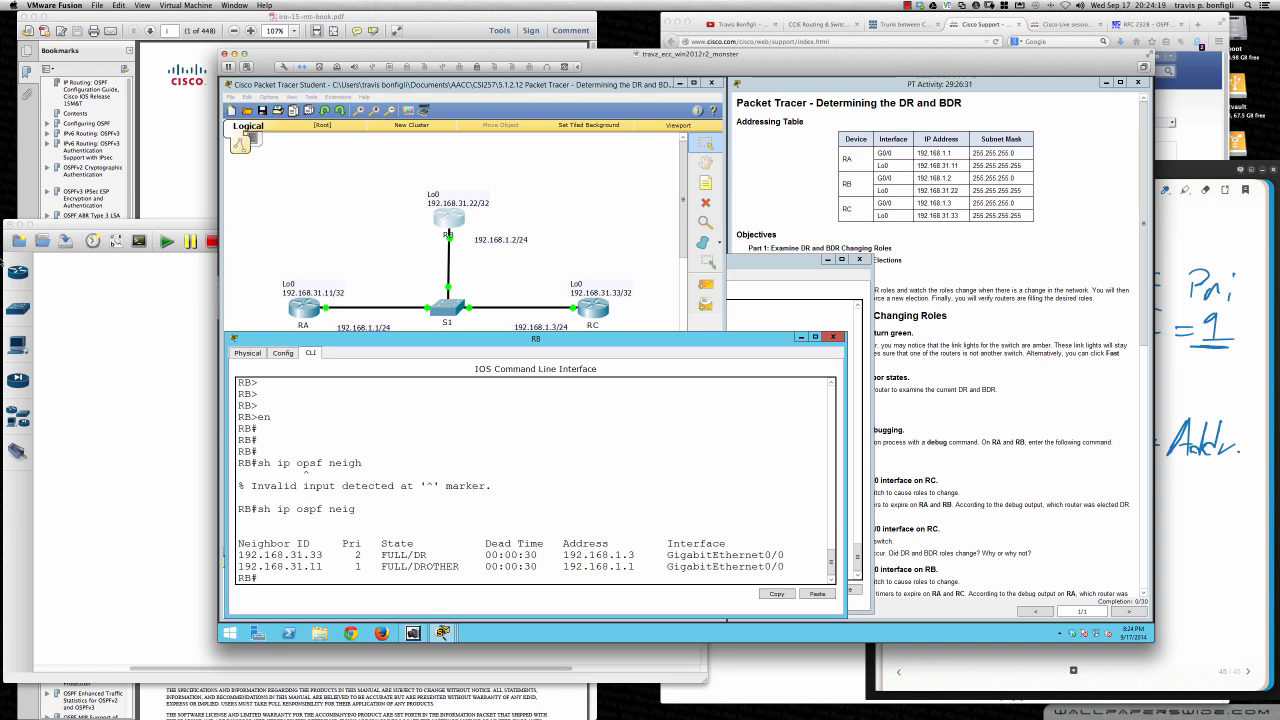
mouse_move(3, 262)
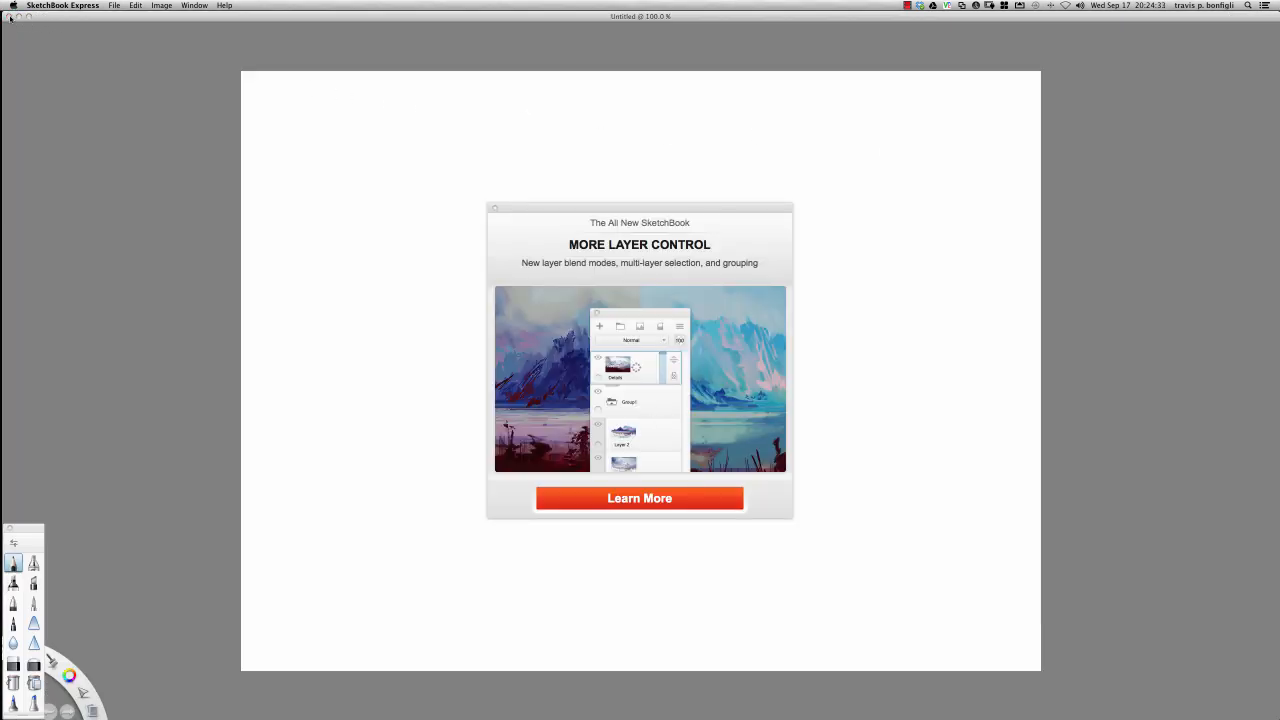
left_click(50, 4)
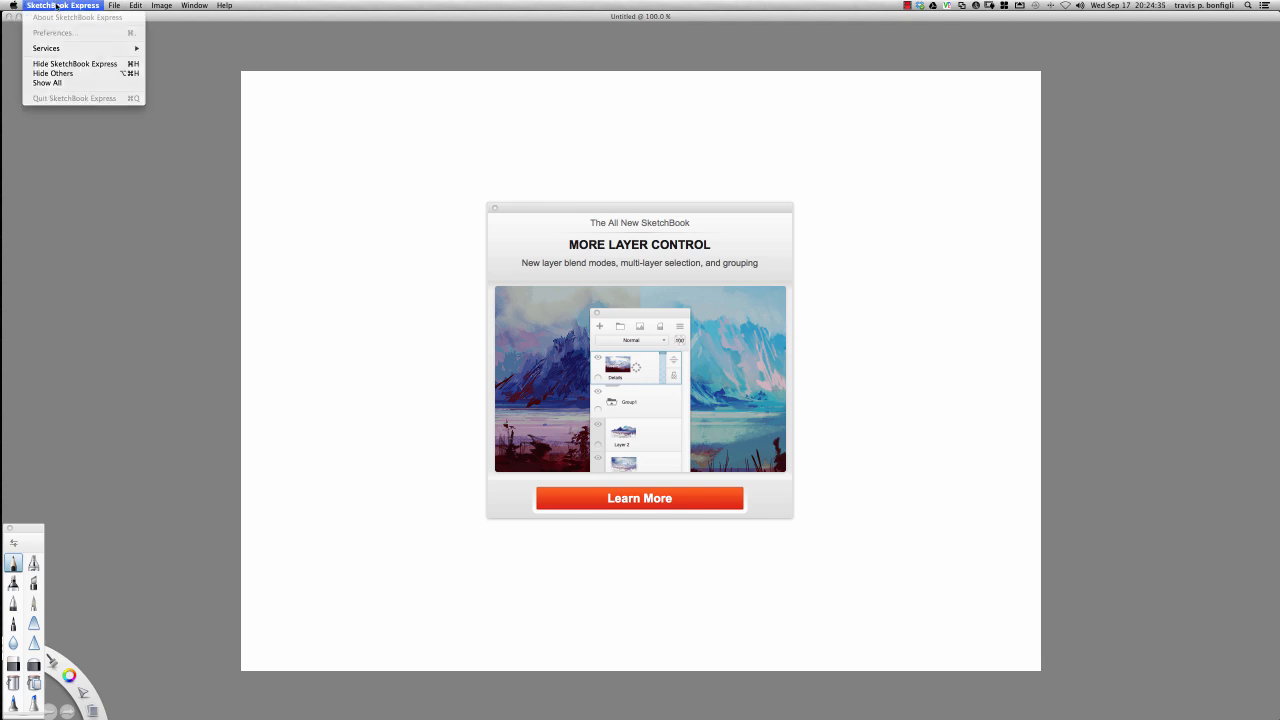
left_click(57, 9)
left_click(57, 8)
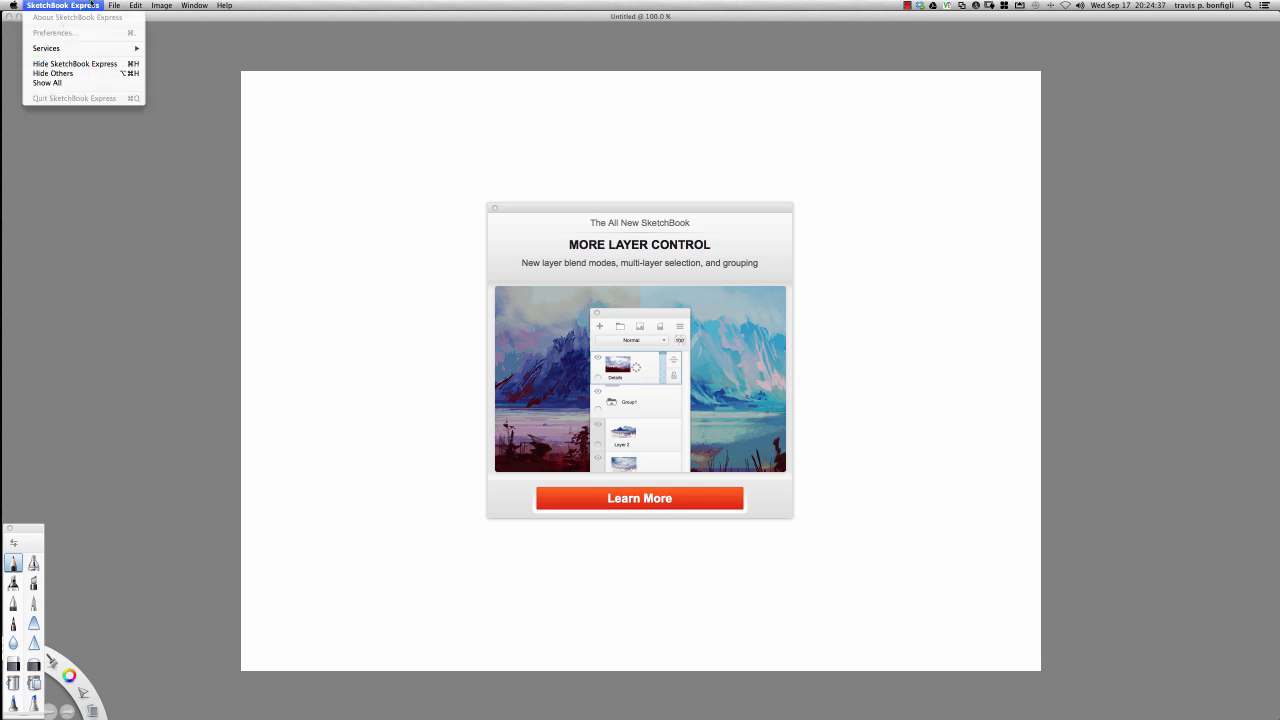
mouse_move(116, 6)
left_click(12, 24)
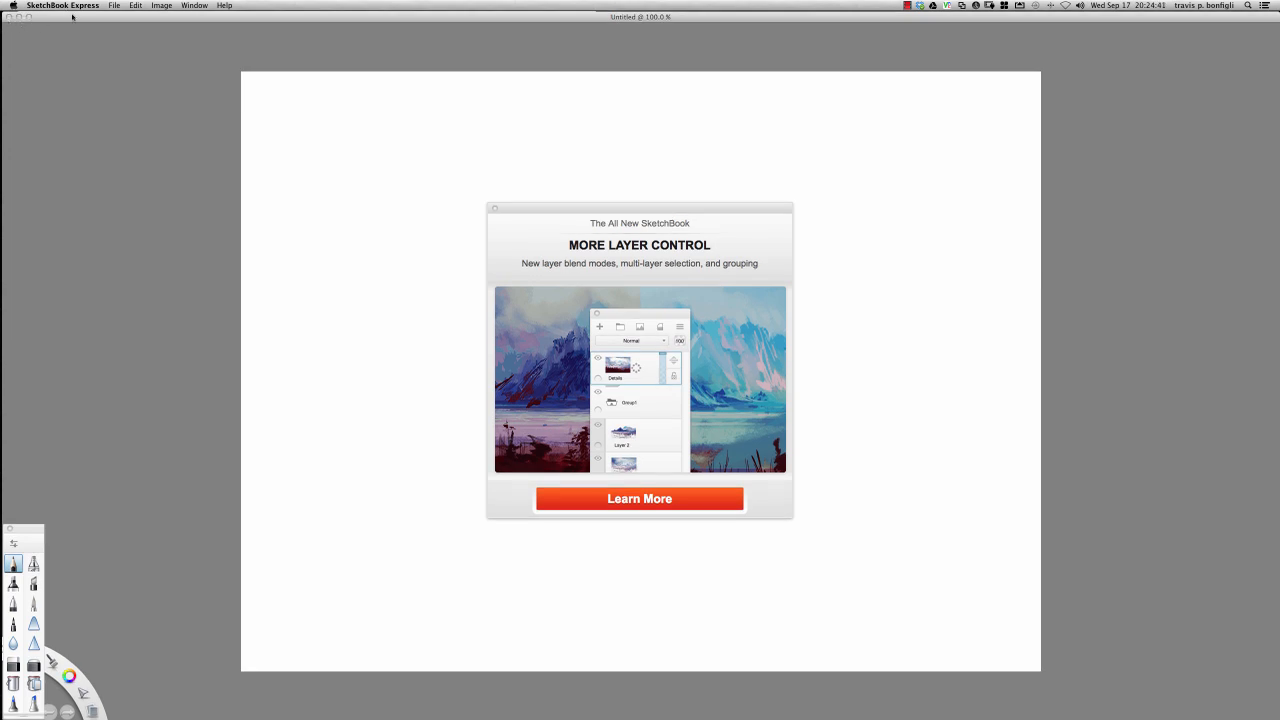
left_click_drag(72, 17, 183, 718)
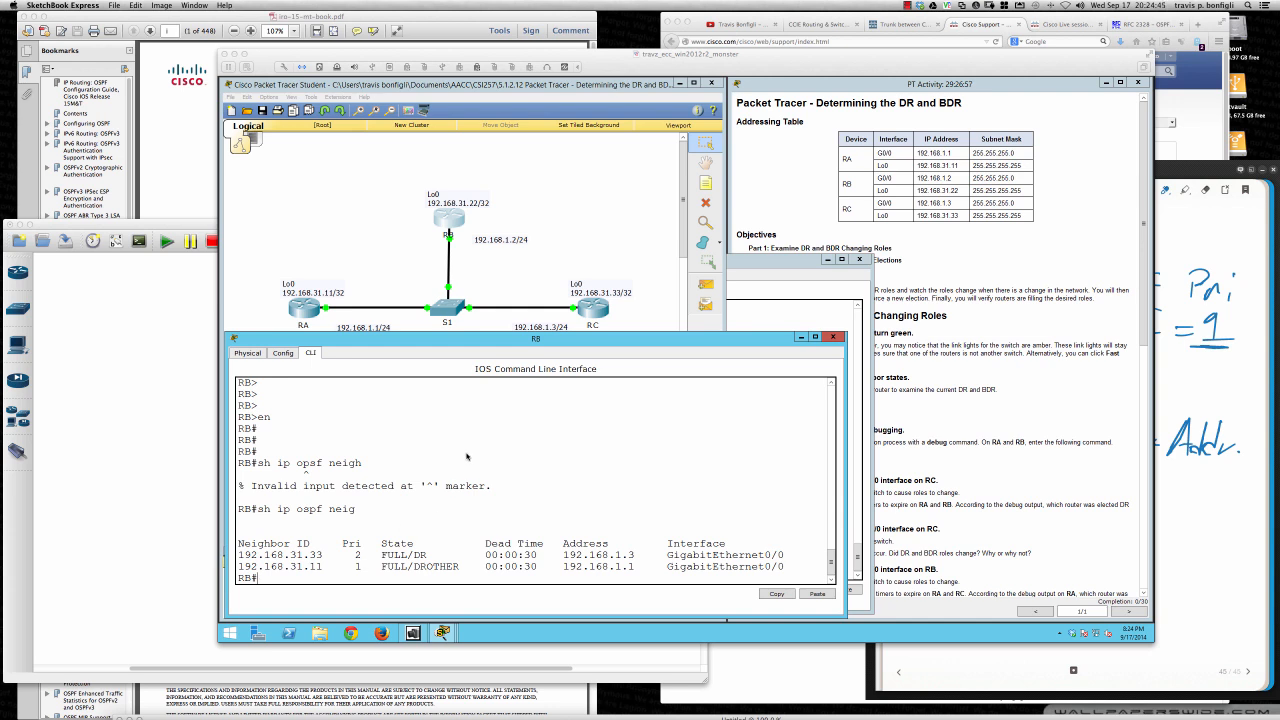
left_click_drag(655, 716, 614, 355)
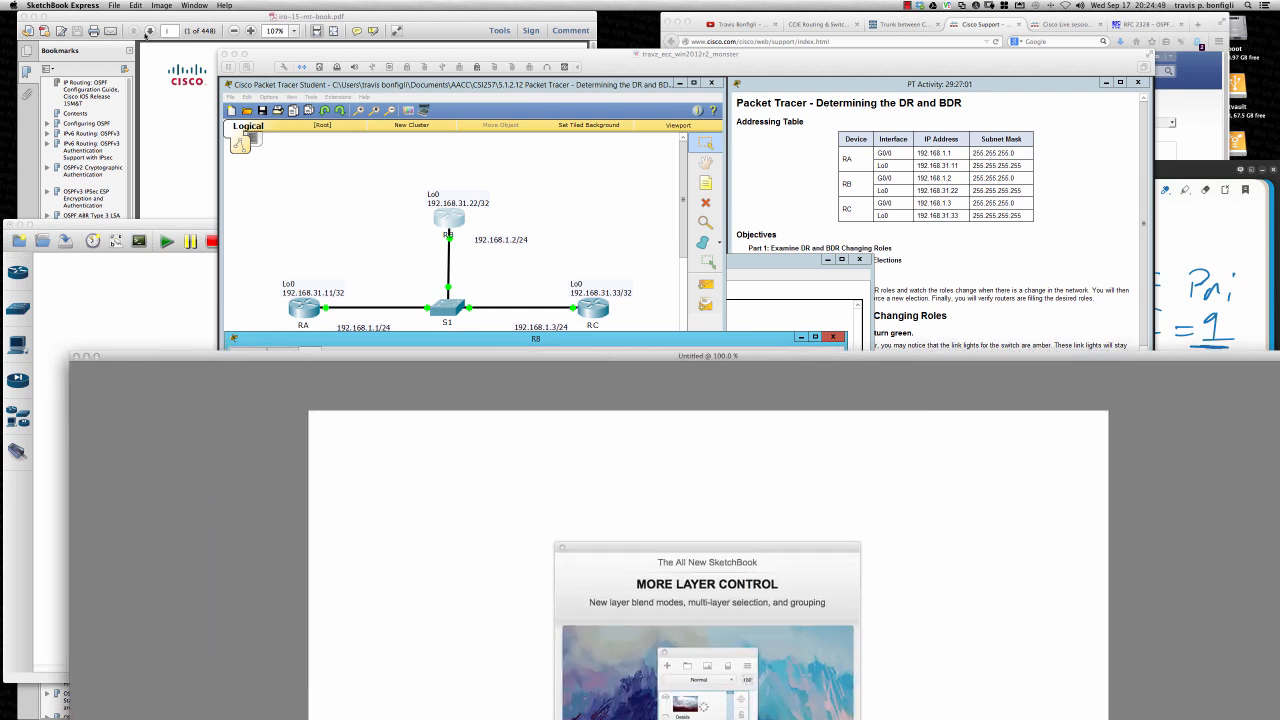
left_click(114, 5)
left_click(65, 8)
key("super+q")
left_click(257, 354)
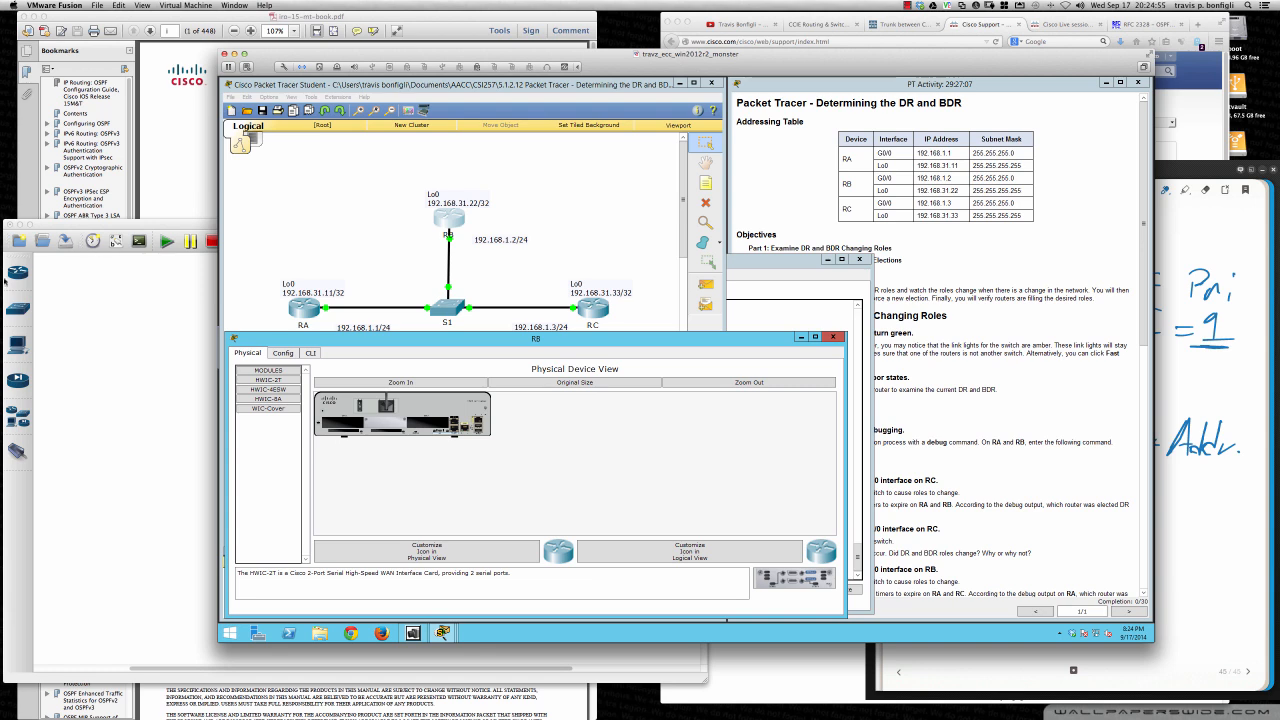
- Launch Deskscribble for annotating over the desktop, show RB's command line again, and place a small red test dot below it
mouse_move(5, 287)
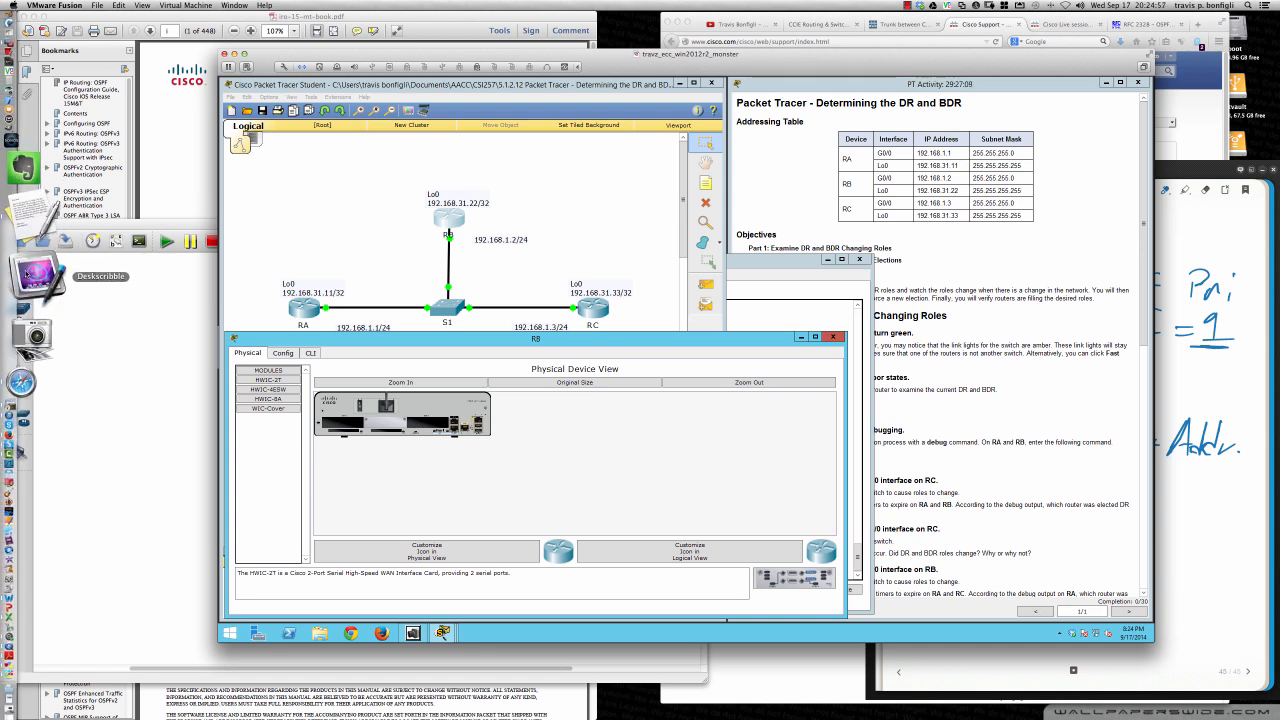
left_click(40, 272)
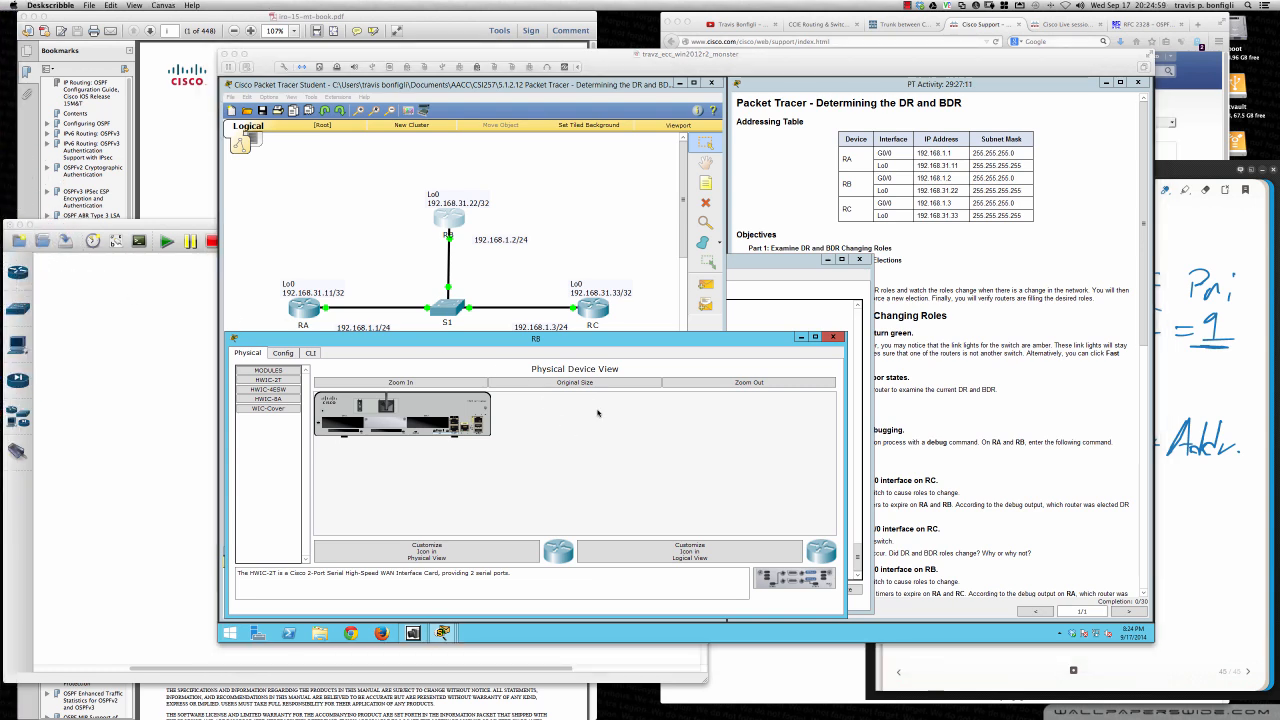
left_click(312, 354)
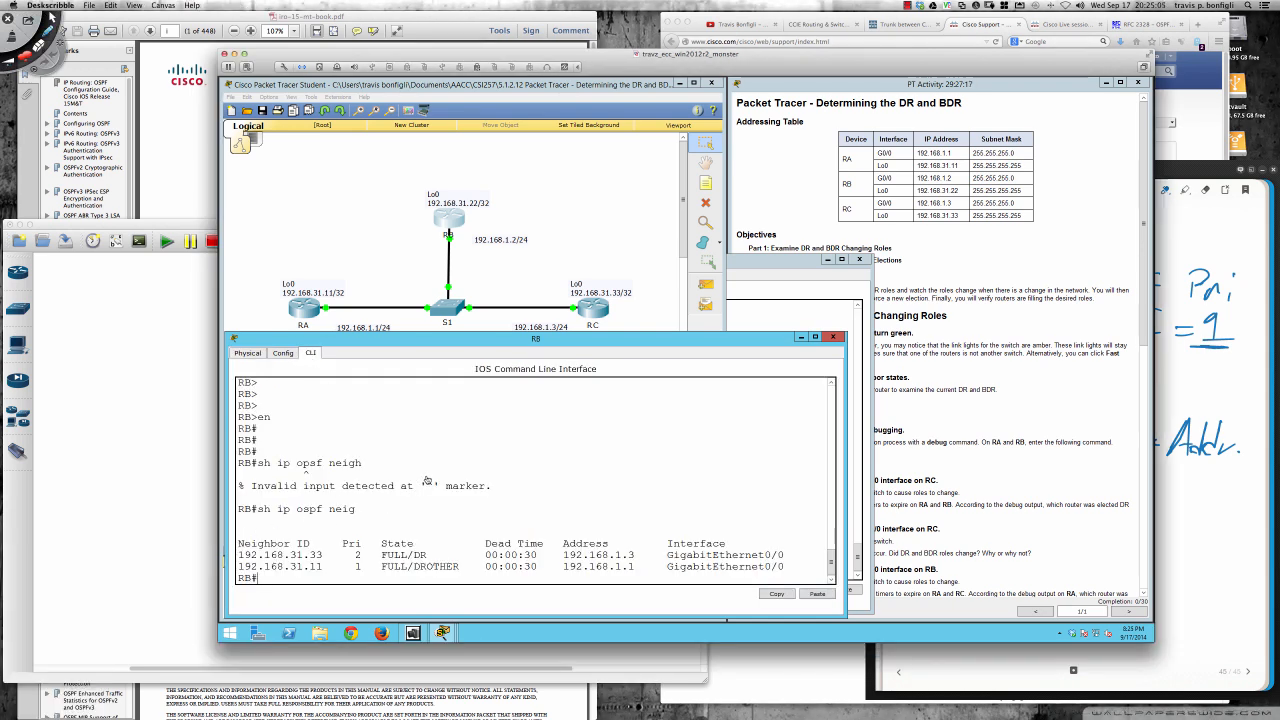
left_click(513, 662)
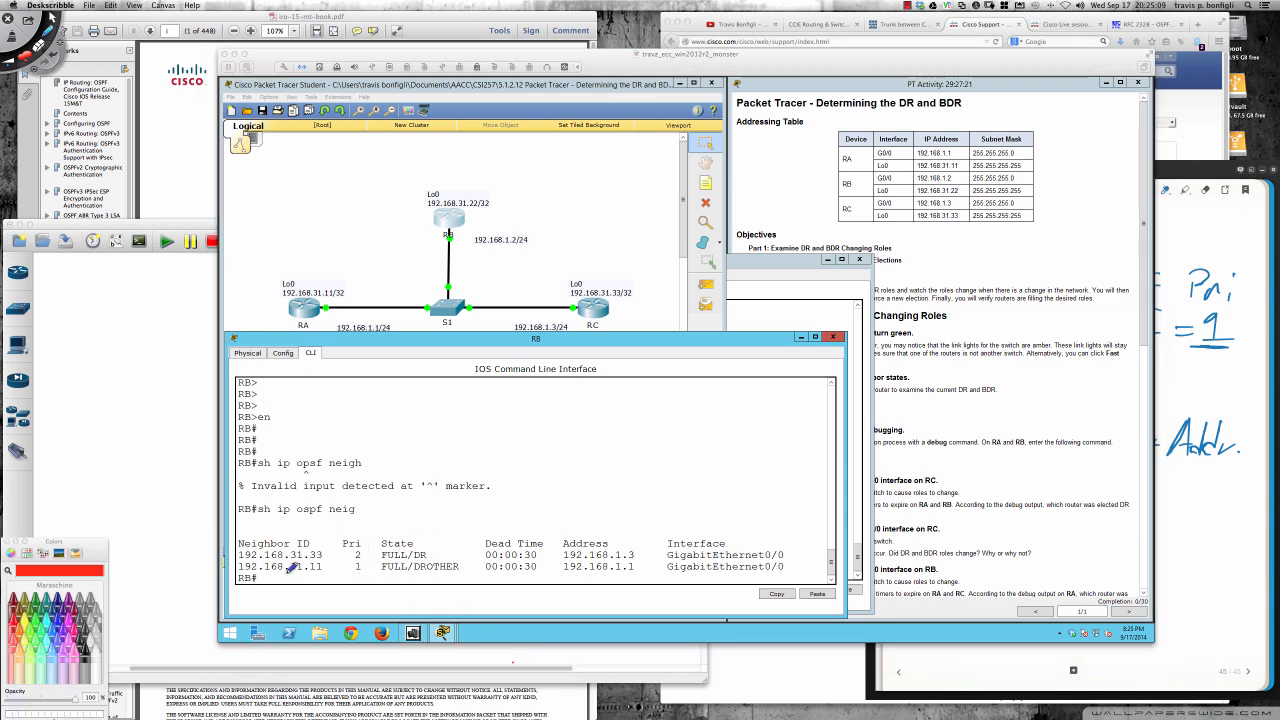
- Mark router RB, the DR and DROTHER states, and the neighbor ID ending in 11 in red, and clear all the annotations
mouse_move(466, 172)
left_mouse_down()
mouse_move(430, 170)
mouse_move(420, 242)
mouse_move(494, 225)
mouse_move(489, 178)
left_mouse_up()
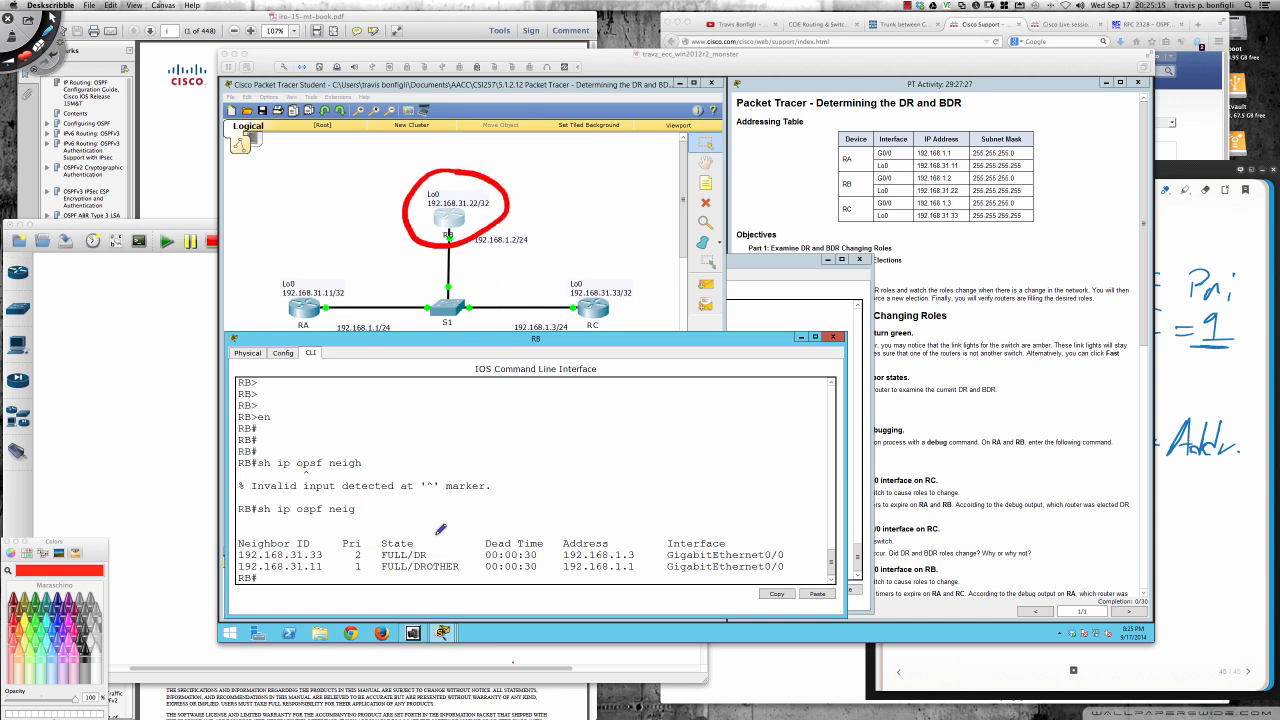
mouse_move(424, 546)
left_mouse_down()
mouse_move(429, 555)
mouse_move(437, 535)
mouse_move(424, 574)
mouse_move(460, 568)
left_mouse_up()
left_click_drag(302, 576, 331, 574)
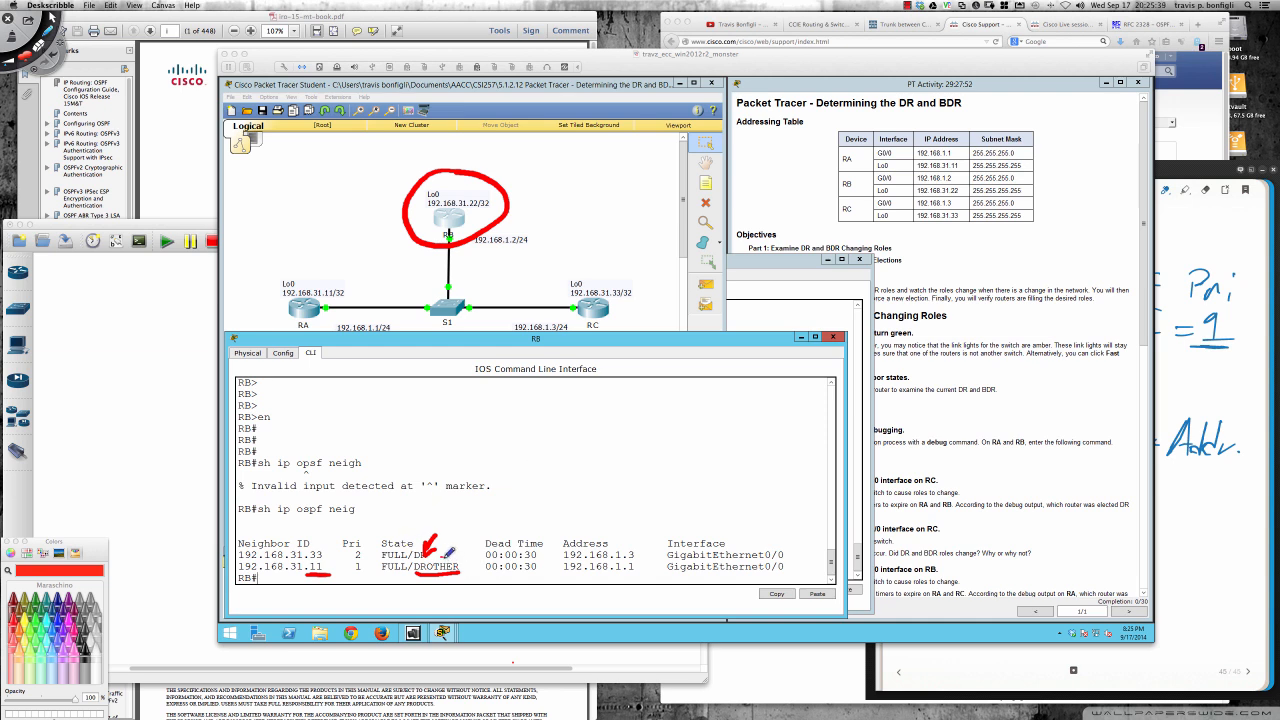
mouse_move(413, 566)
left_mouse_down()
mouse_move(465, 578)
mouse_move(440, 550)
mouse_move(420, 566)
left_mouse_up()
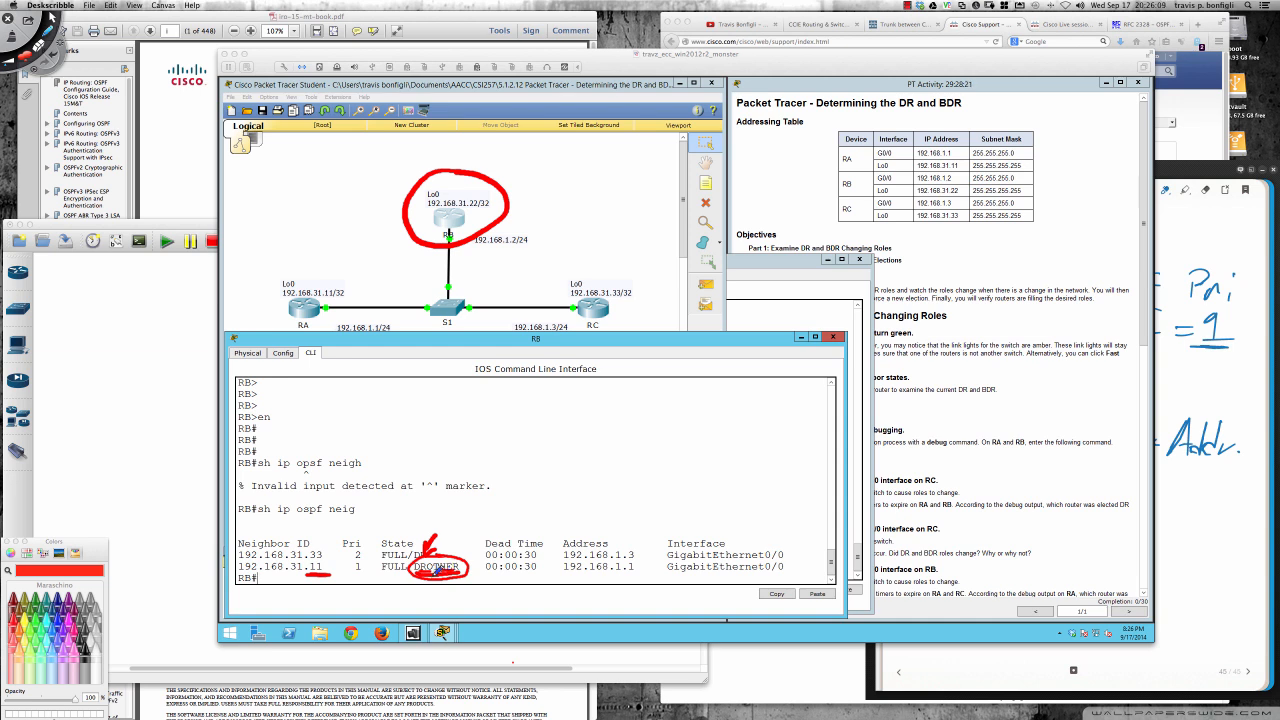
key("Delete")
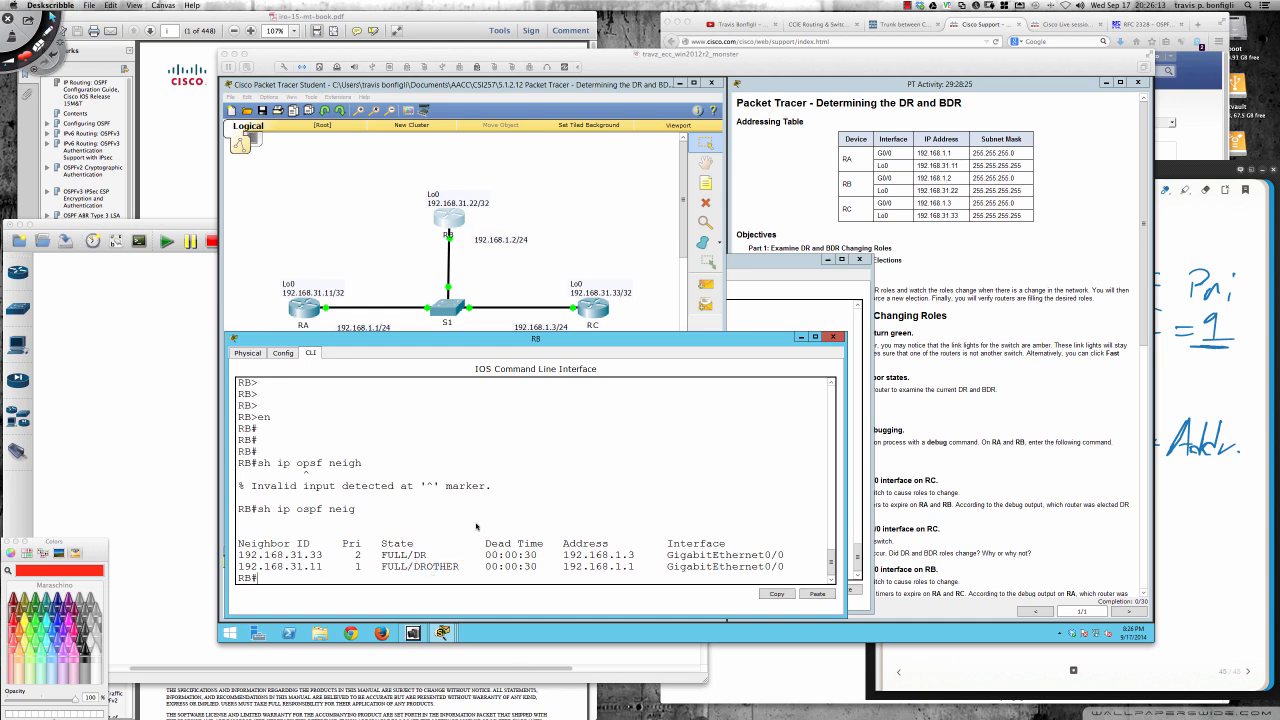
left_click(687, 363)
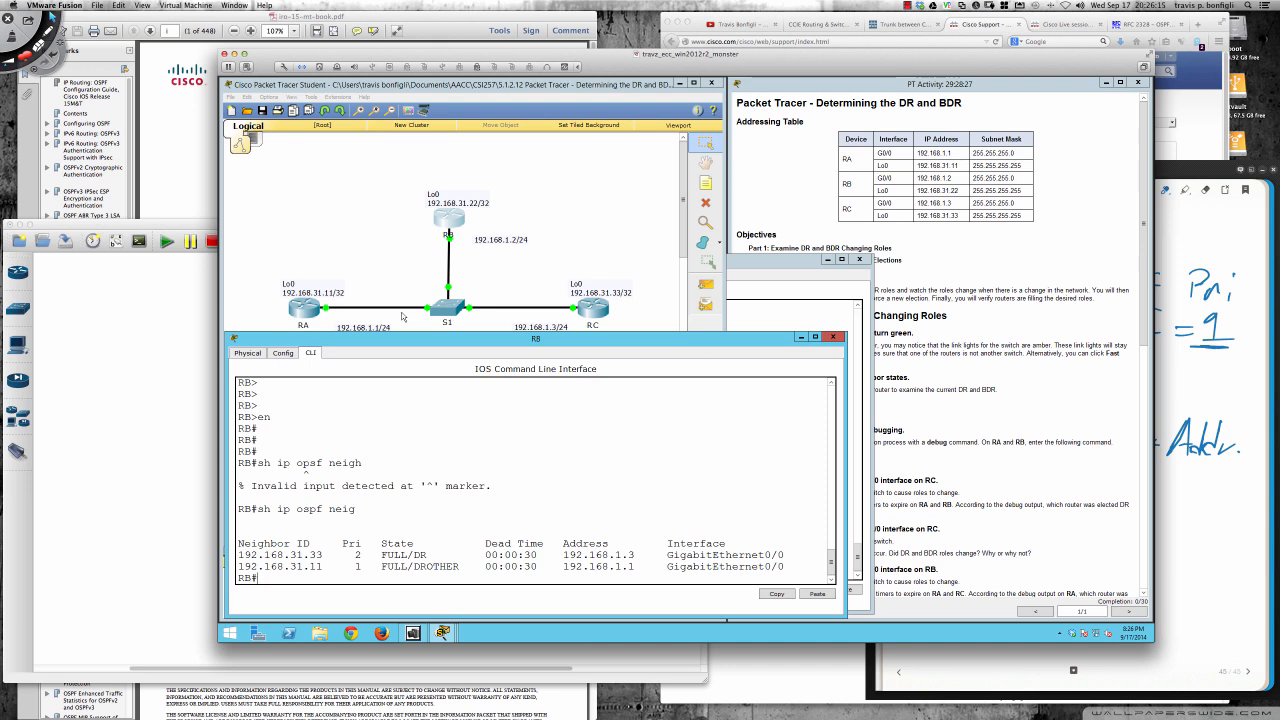
- Turn on OSPF adjacency debugging on RA with debug ip ospf adj
left_click(958, 410)
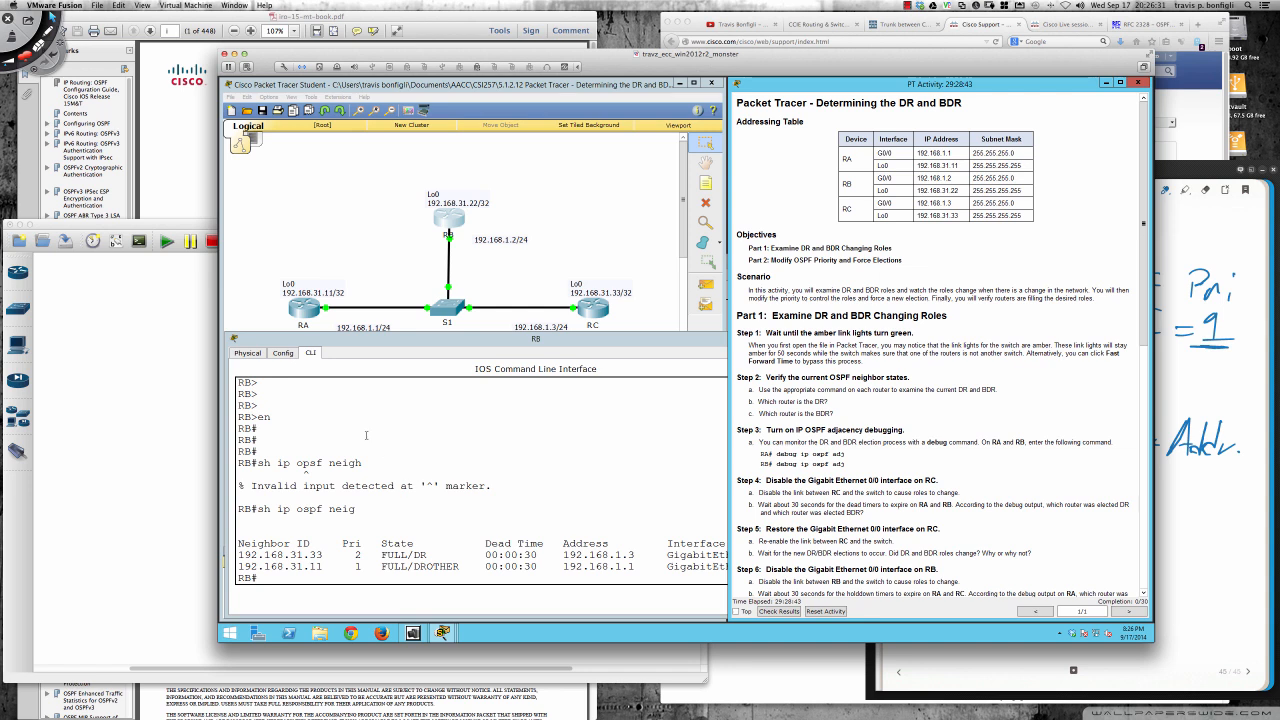
left_click(305, 312)
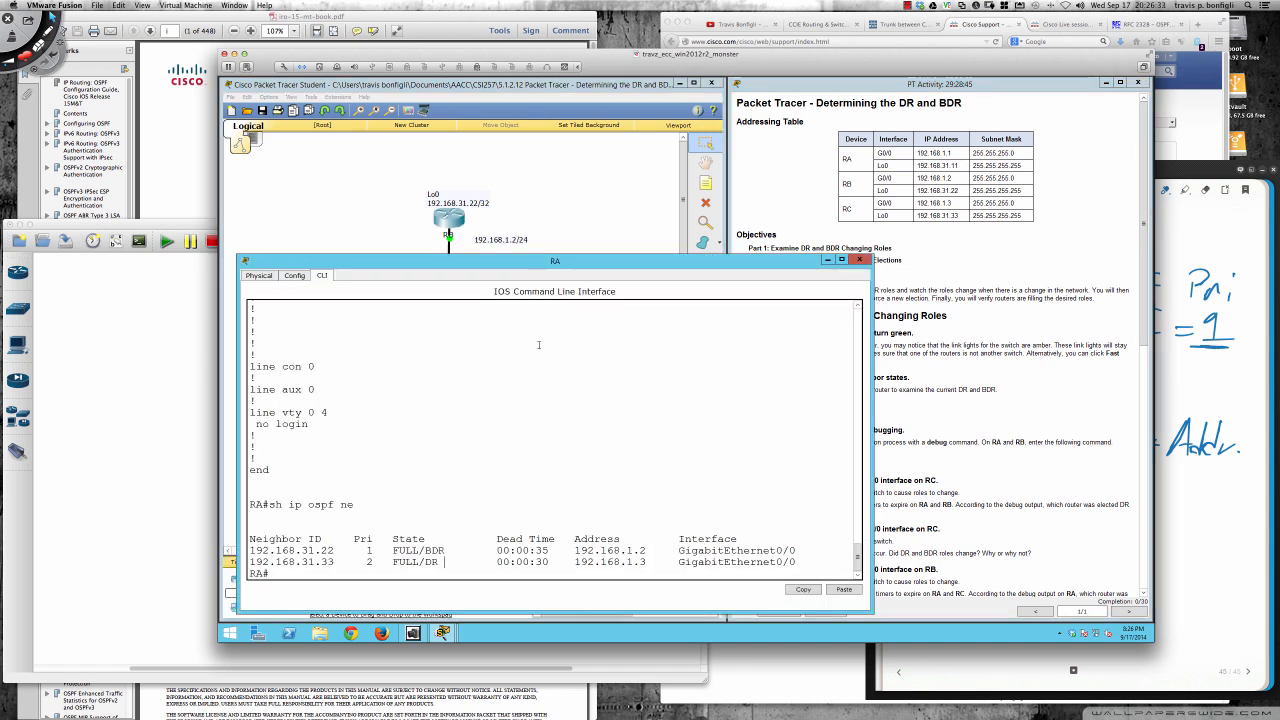
type("debug ip ospf")
left_click(889, 408)
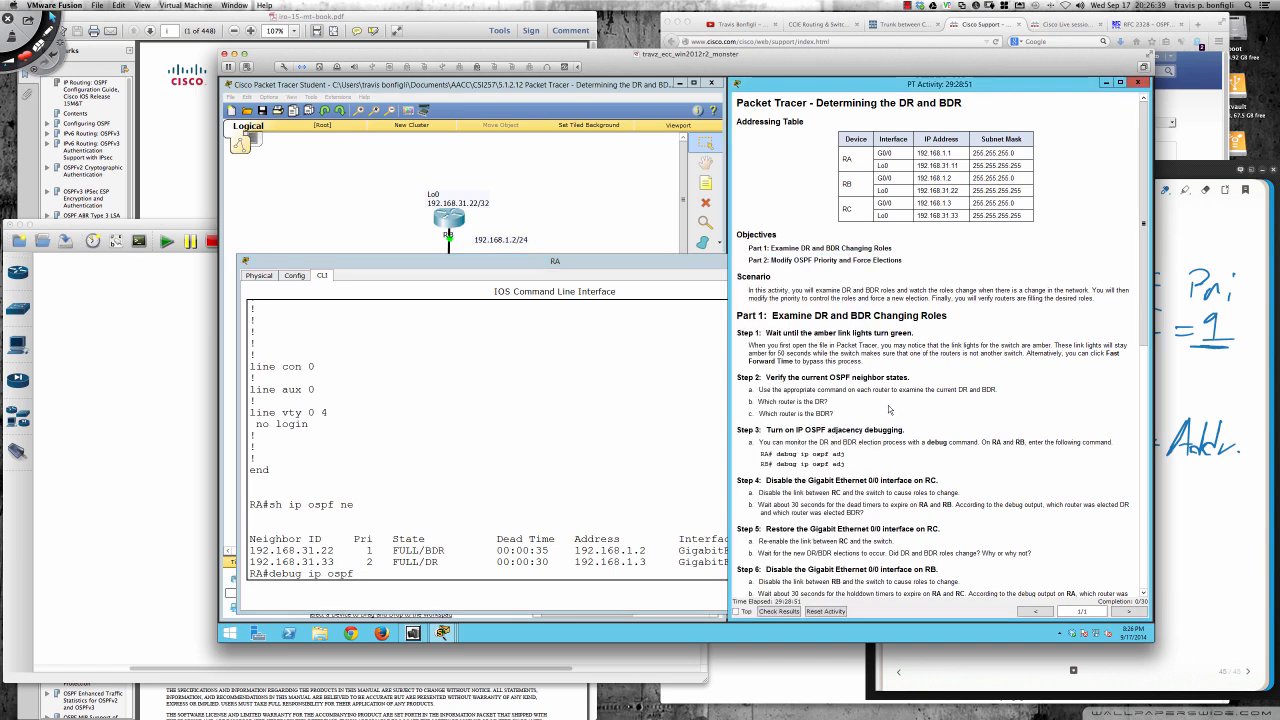
left_click(558, 471)
type("adj")
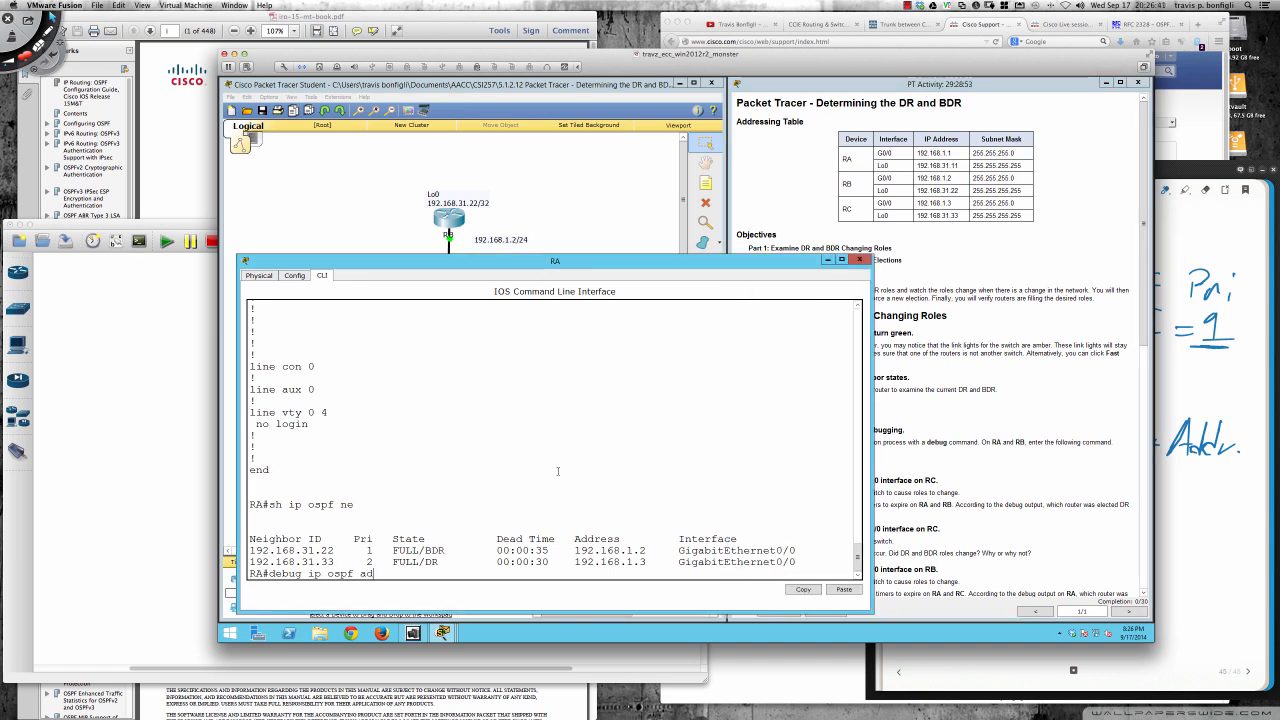
key("Return")
key("Return")
key("Return")
key("Return")
key("Return")
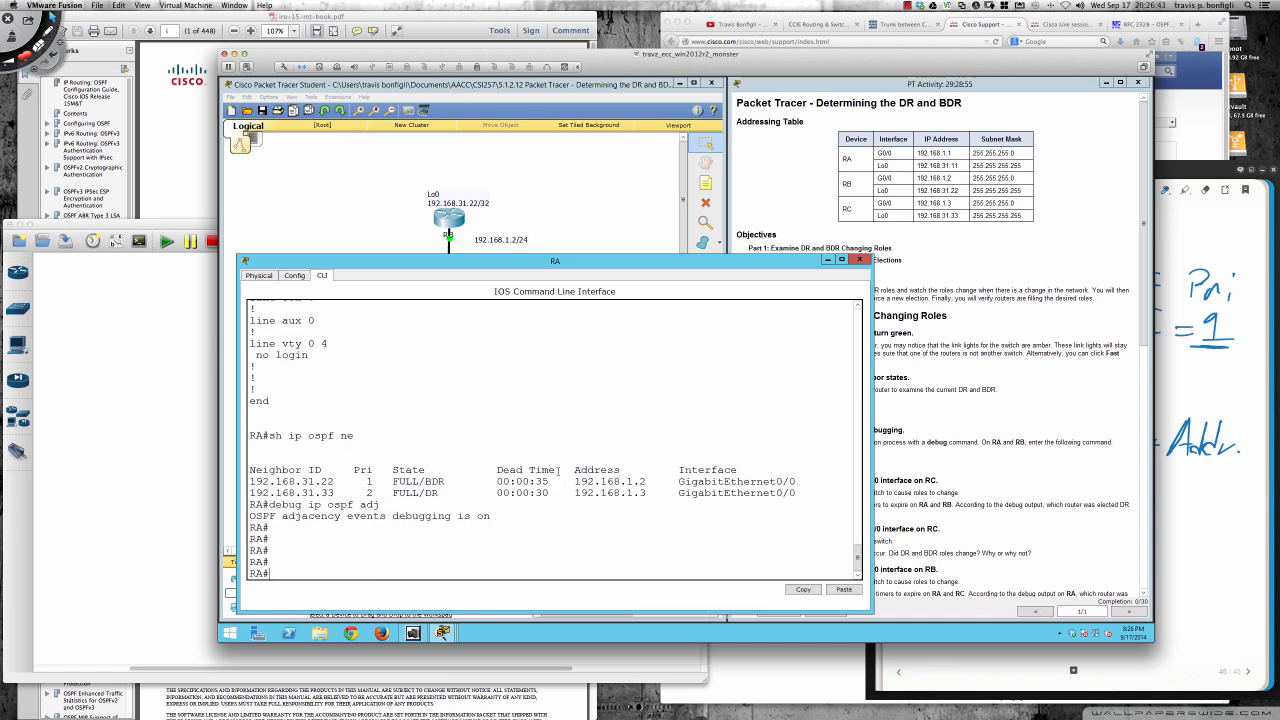
- Turn on OSPF adjacency debugging on RB with debug ip ospf adj
left_click(448, 226)
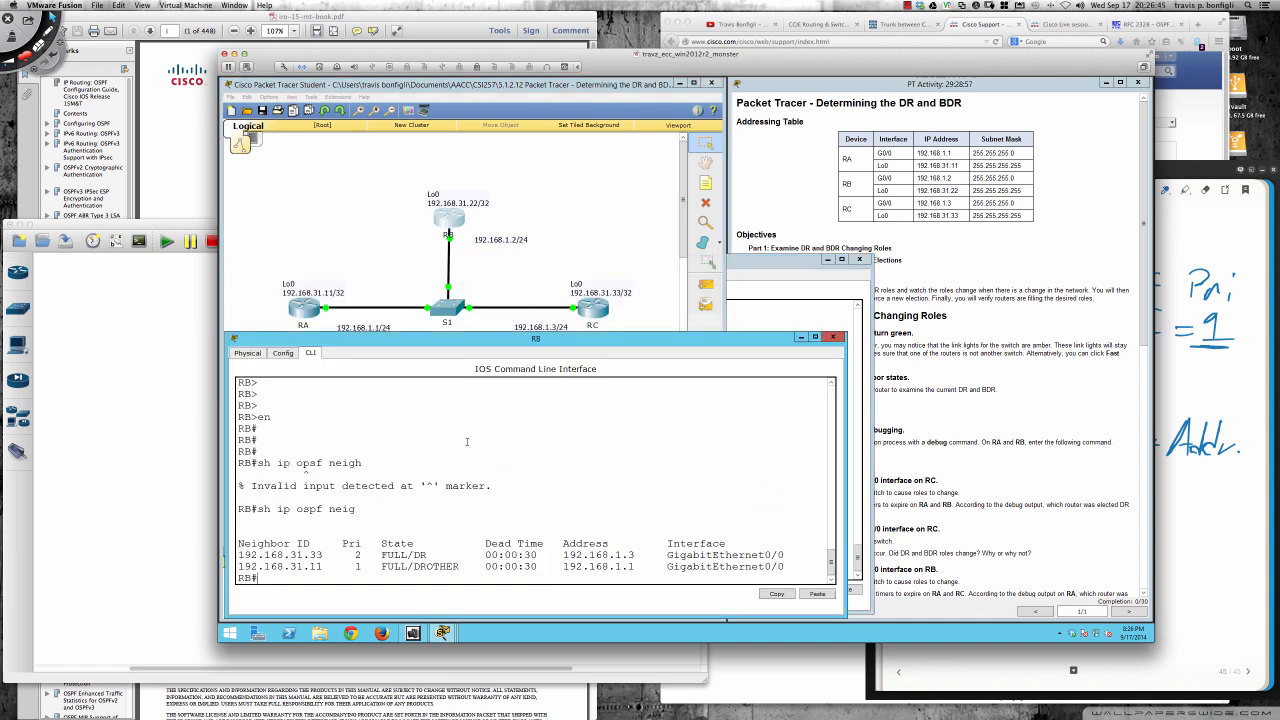
type("debug ip ospf adj")
key("Return")
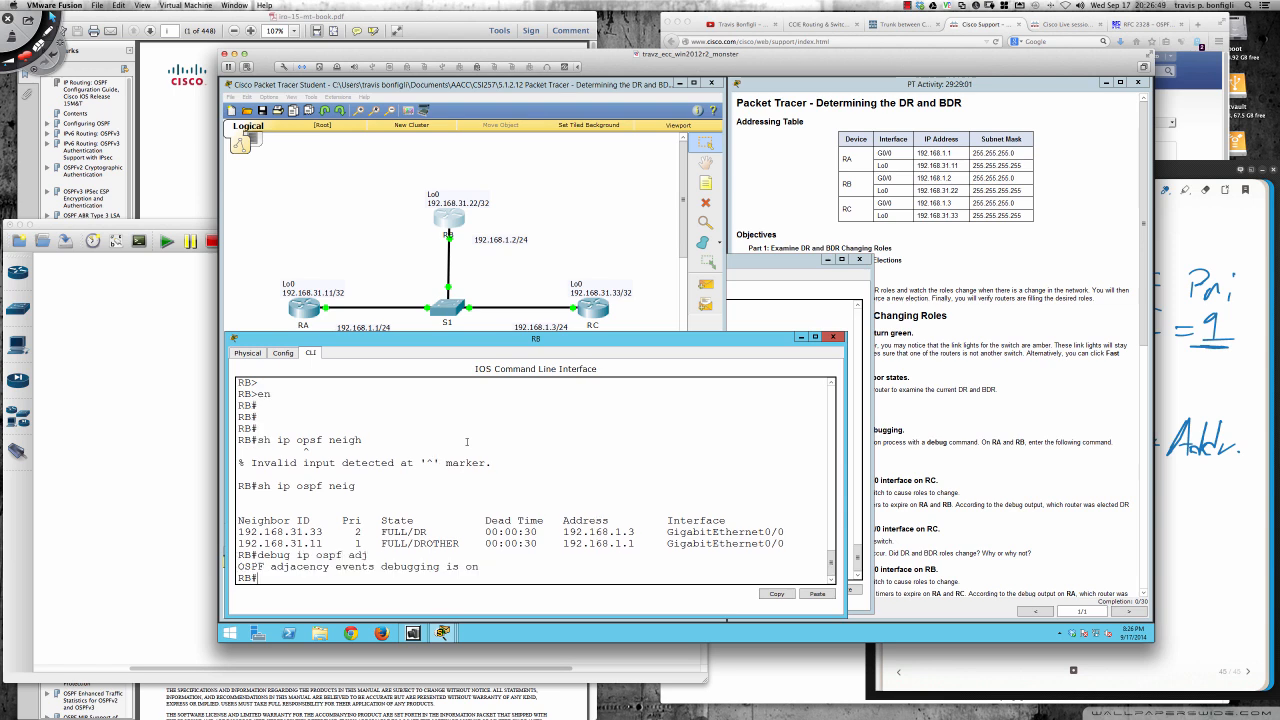
- Check the remaining Part 1 instructions, open RC's command line, and enter privileged EXEC mode with en
left_click(936, 418)
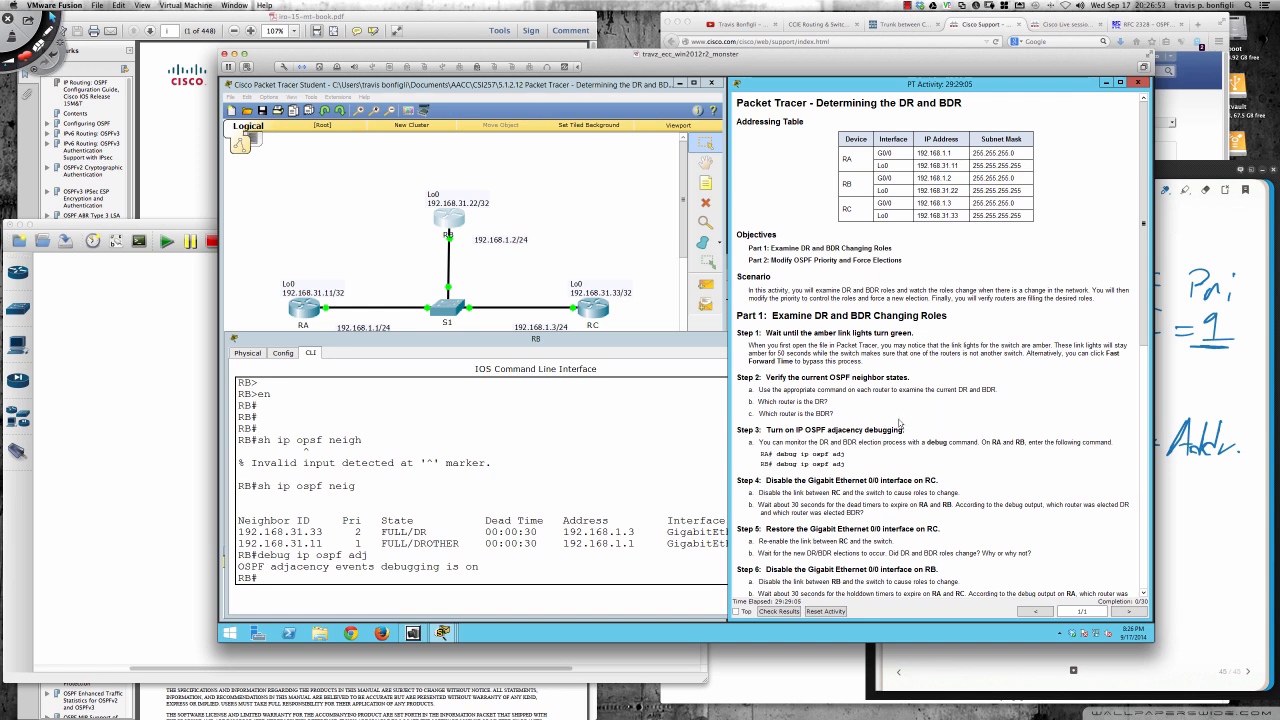
scroll(896, 424, "down", 2)
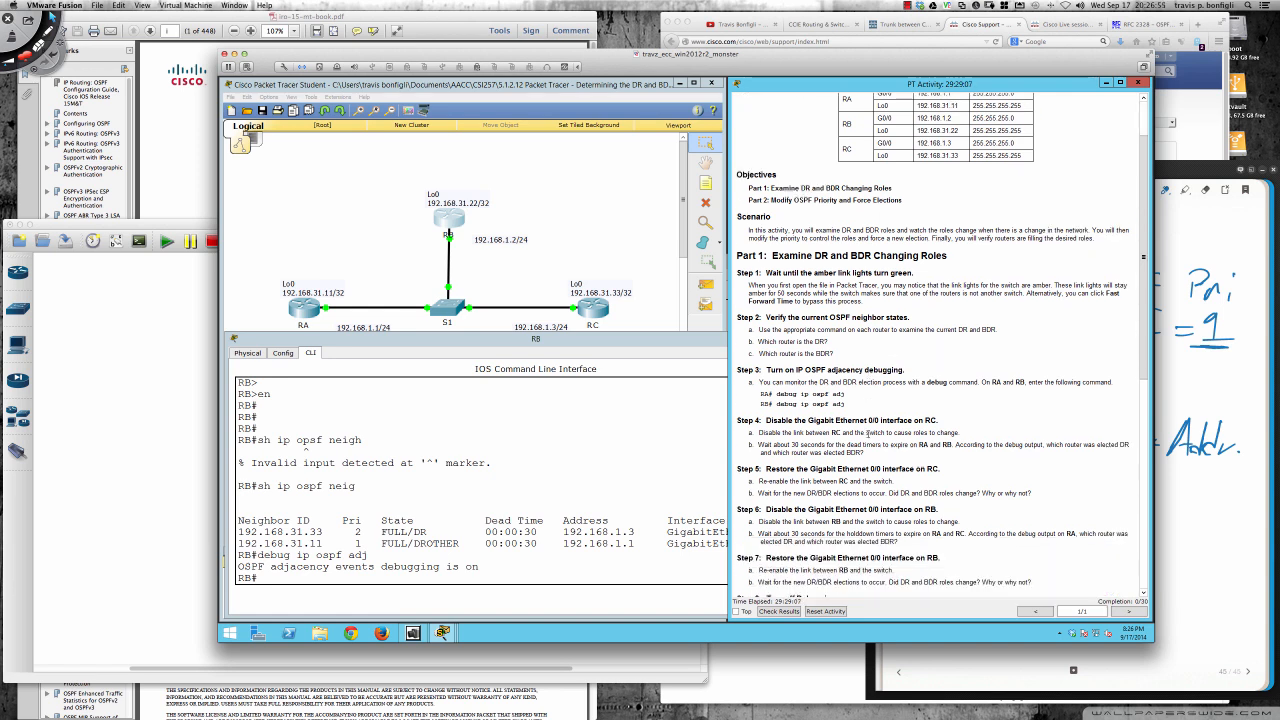
scroll(867, 432, "down", 1)
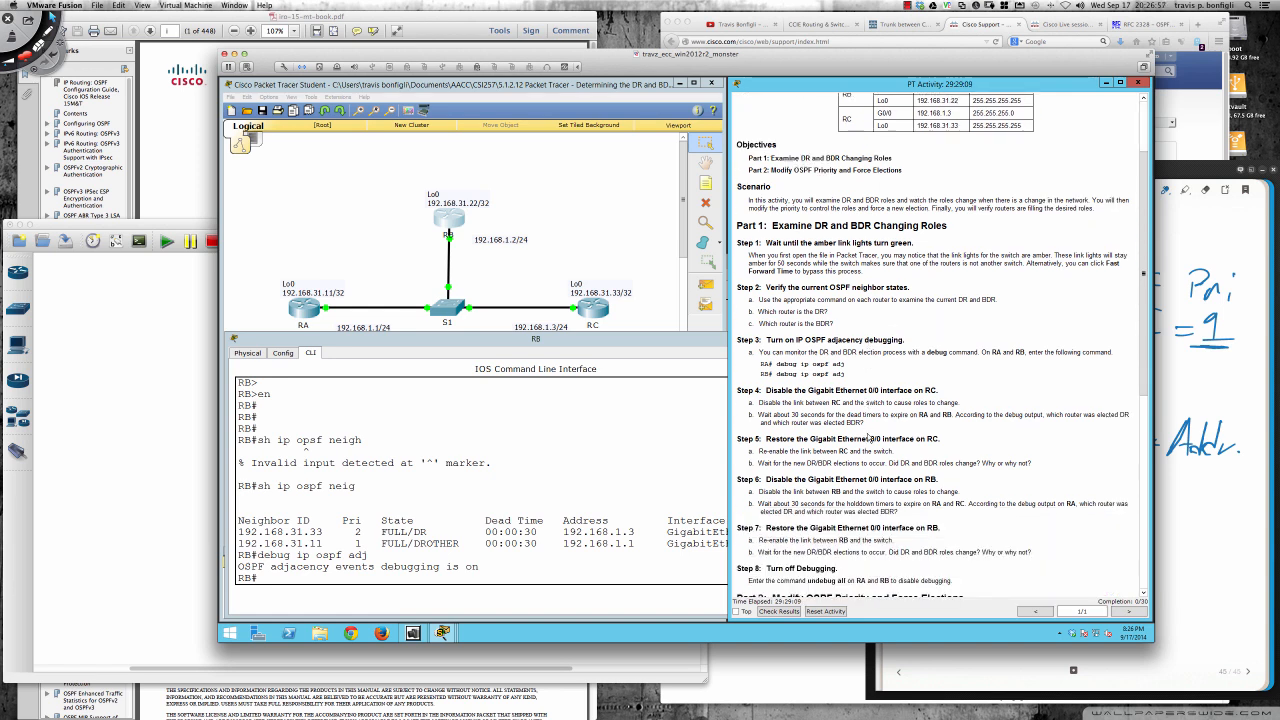
scroll(868, 437, "down", 1)
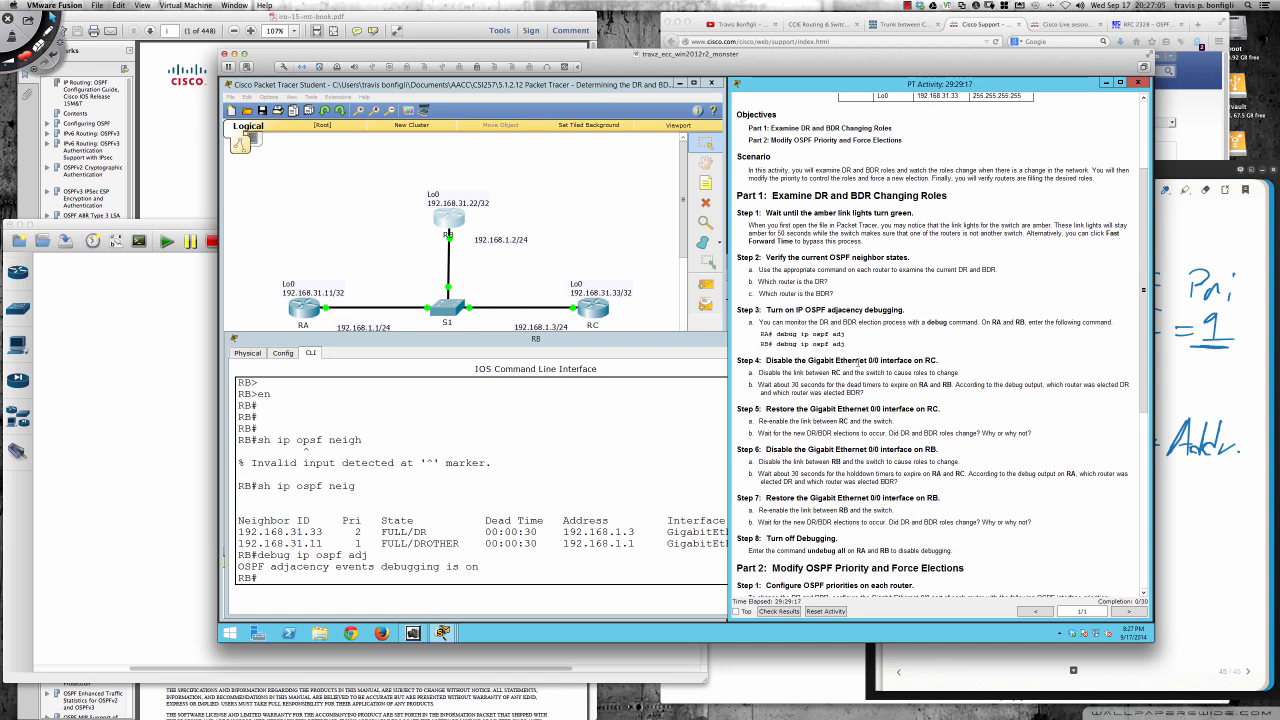
left_click(590, 310)
left_click_drag(705, 242, 444, 347)
left_click(354, 354)
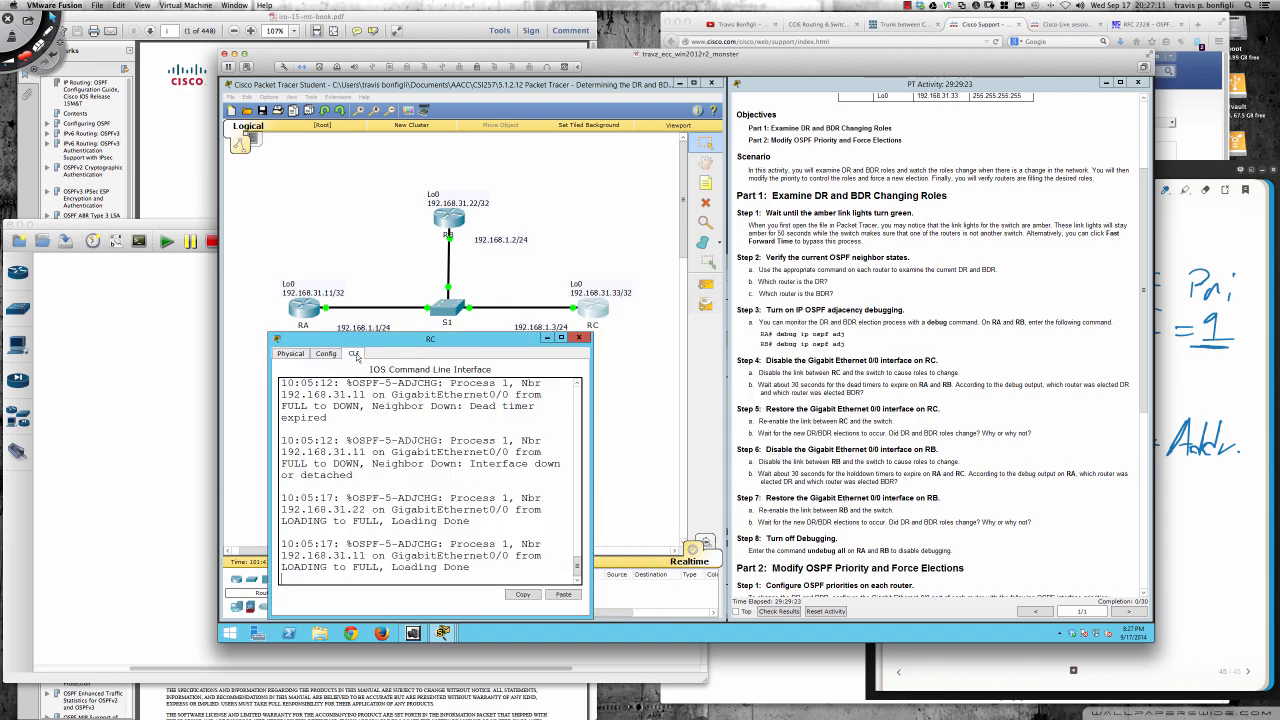
key("Return")
key("Return")
key("Return")
key("Return")
type("en")
key("Return")
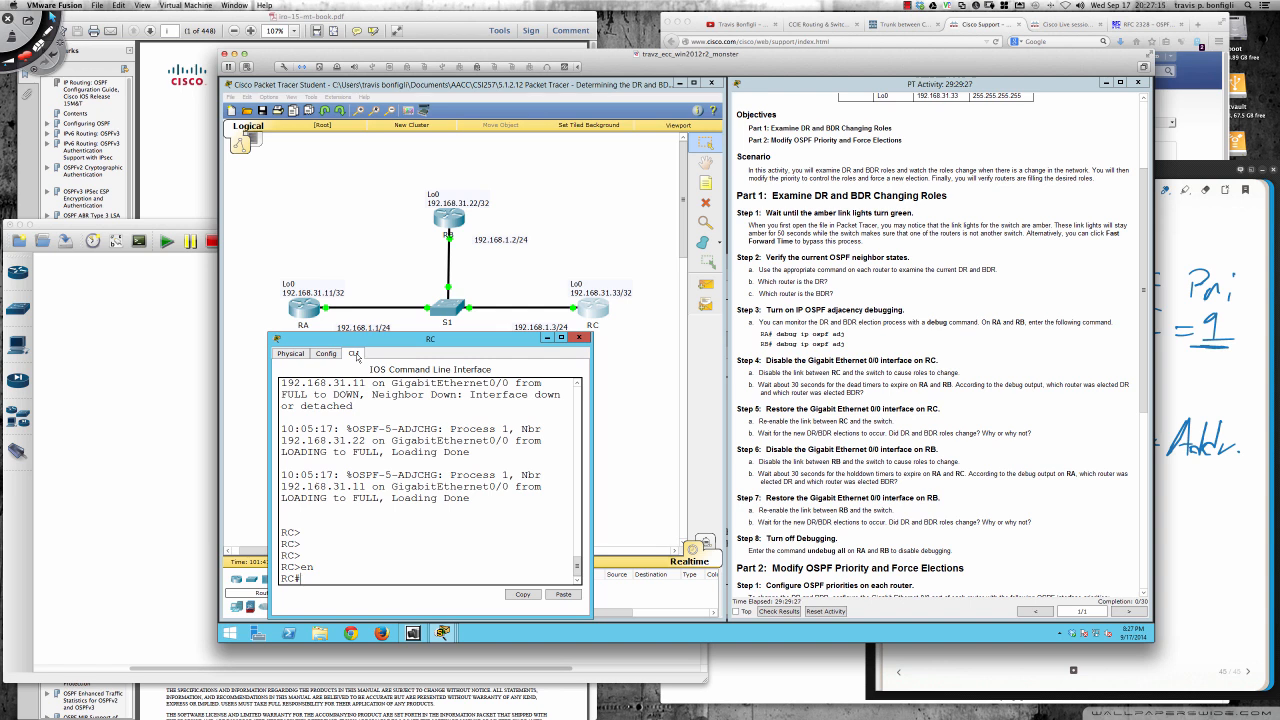
- Disable RC's Gigabit Ethernet 0/0 interface using conf t, int gi0/0 and shut
type("conf t")
key("Return")
type("ig)#i")
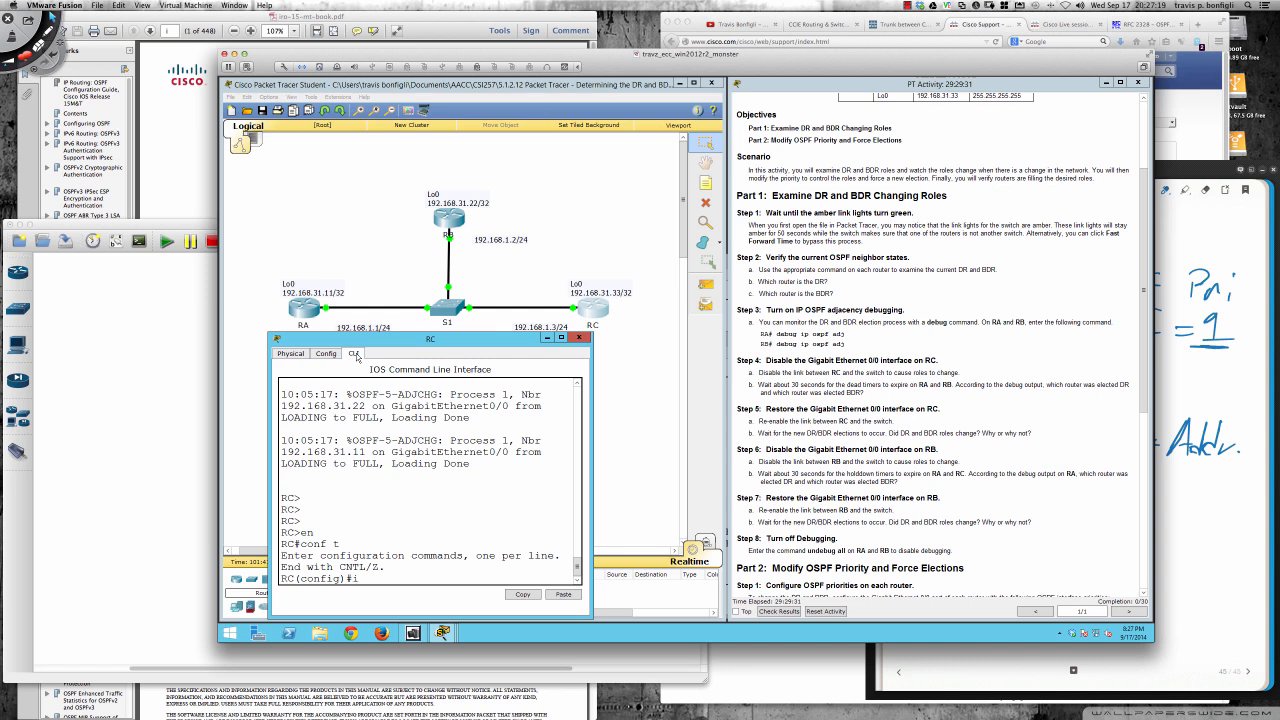
type("nt gi0/0")
key("Return")
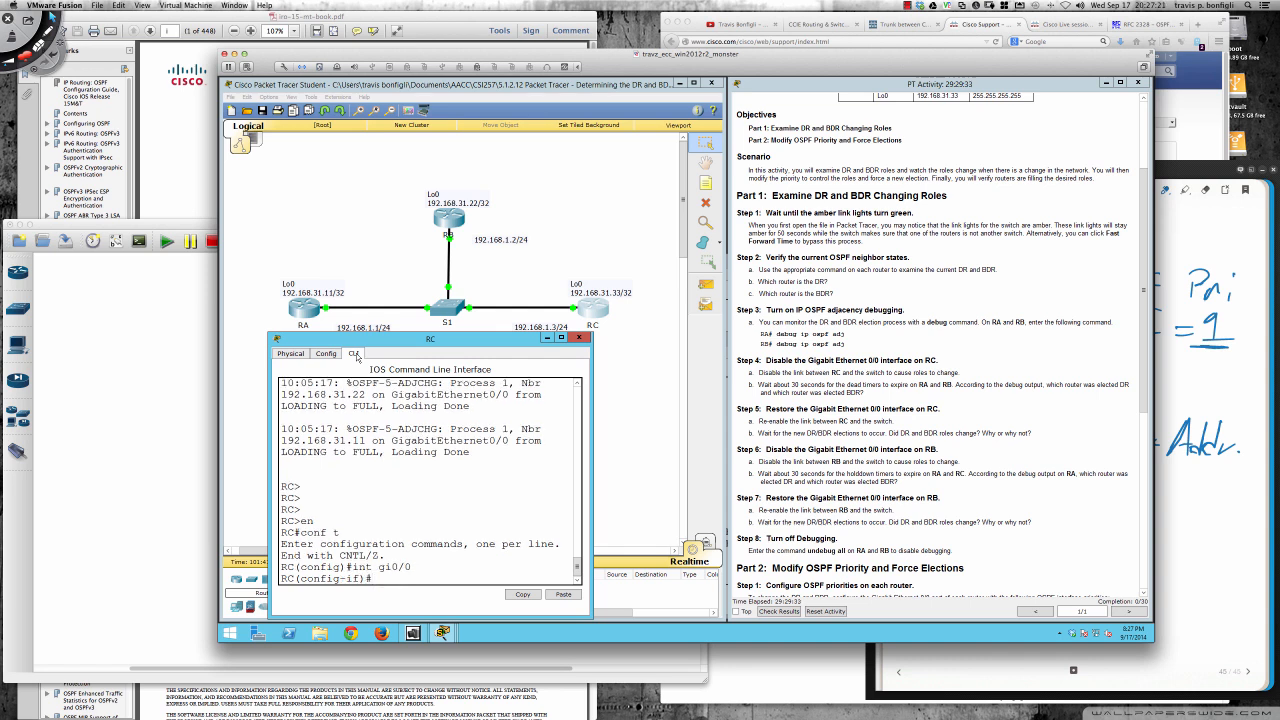
type("shut")
key("Return")
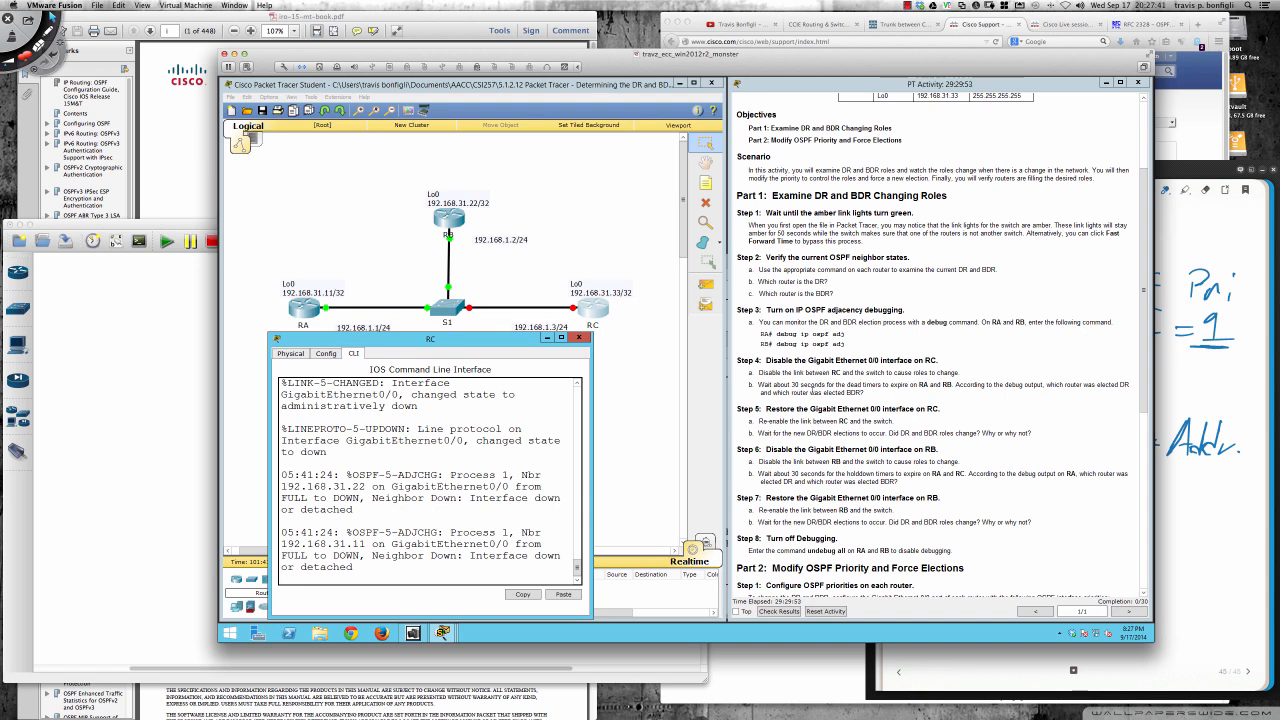
- Bring up the RA and RB command lines, with RB's in front just below the topology, to watch its debug output
scroll(813, 388, "down", 10)
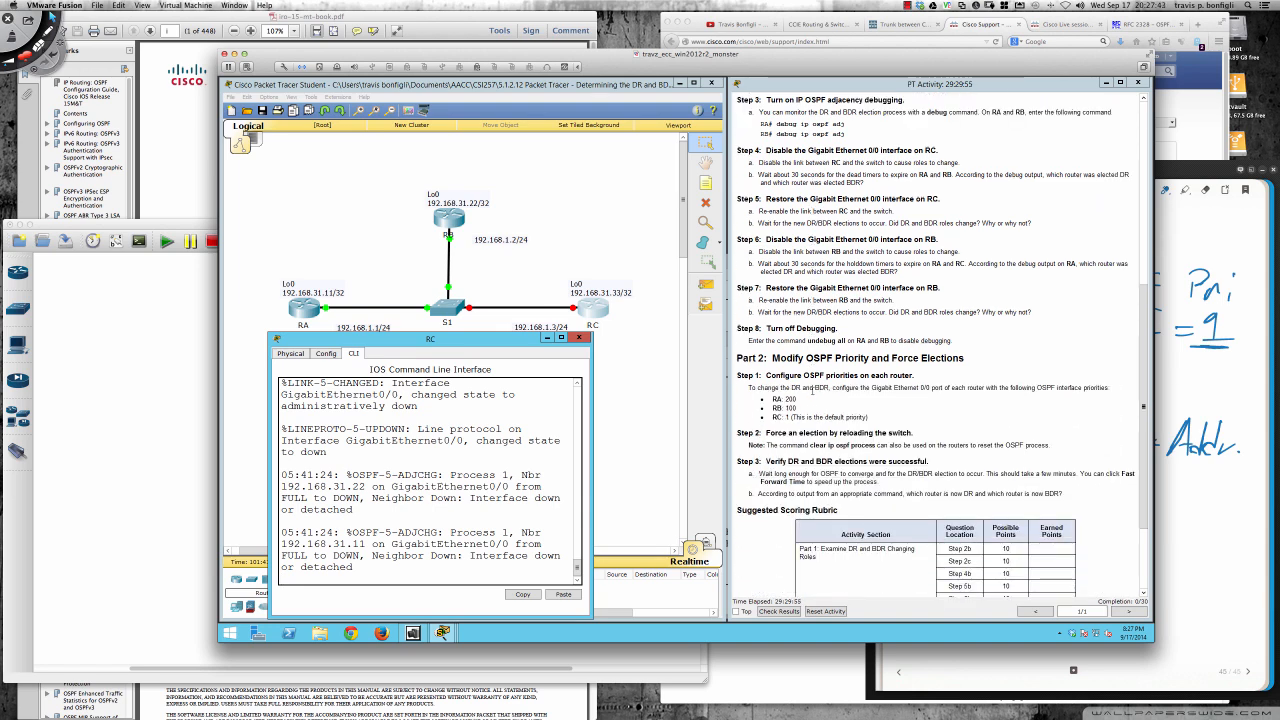
scroll(813, 391, "down", 3)
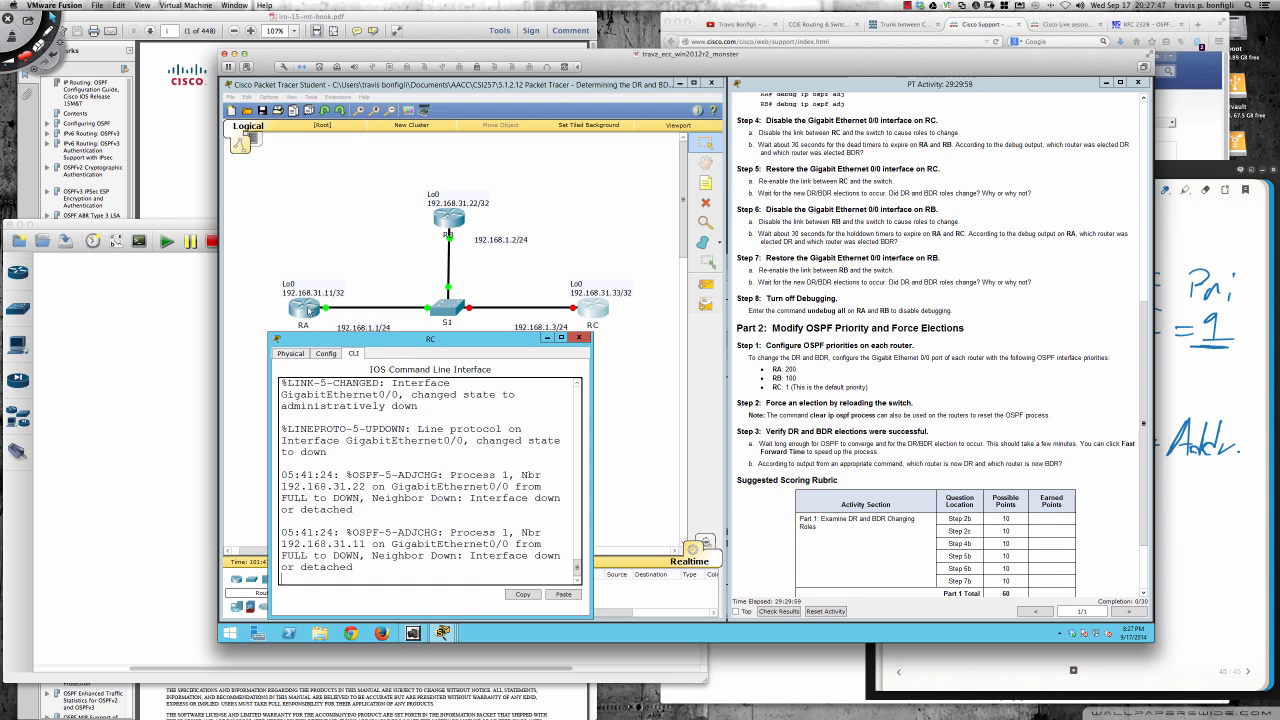
left_click(309, 311)
left_click_drag(422, 266, 408, 272)
left_click(450, 218)
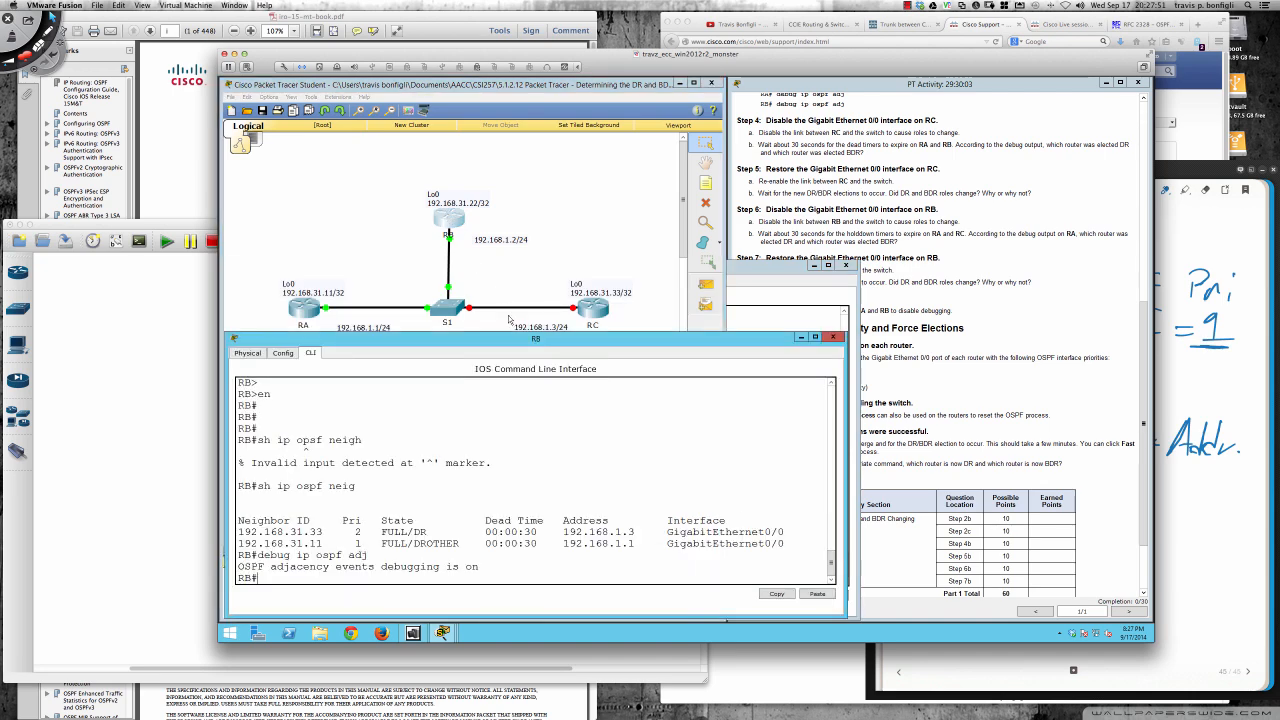
left_click(516, 330)
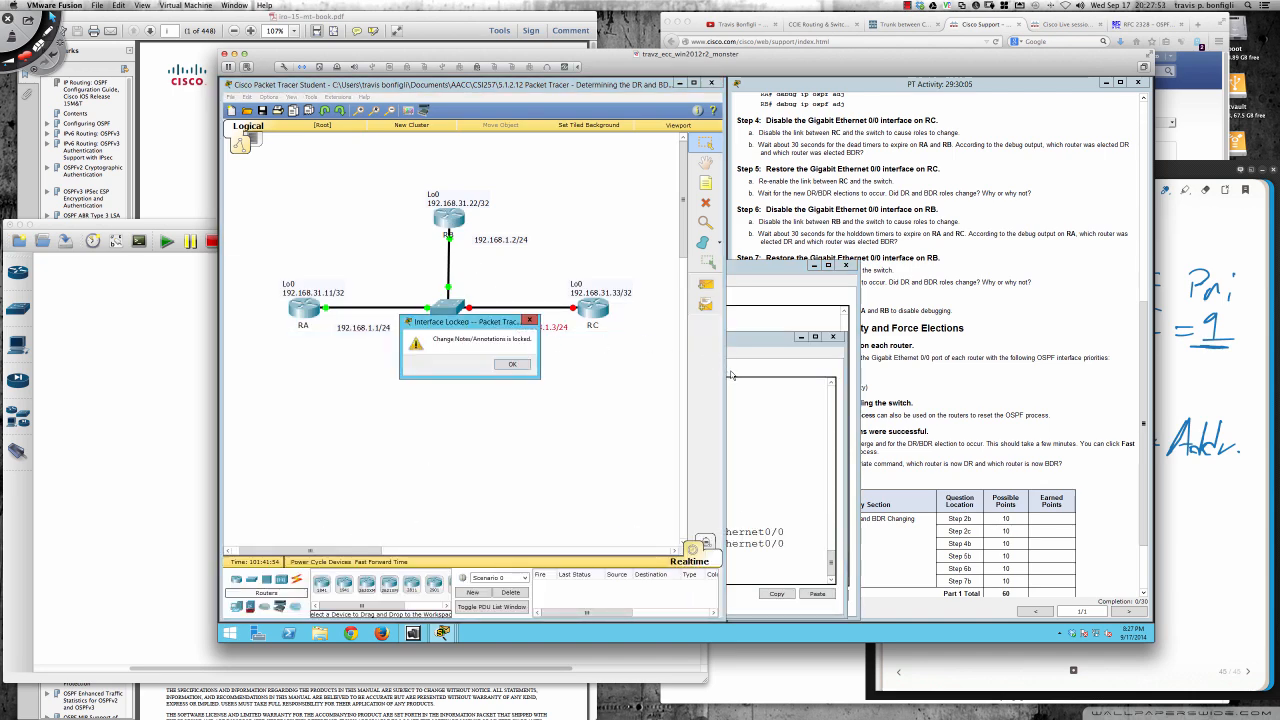
left_click(512, 364)
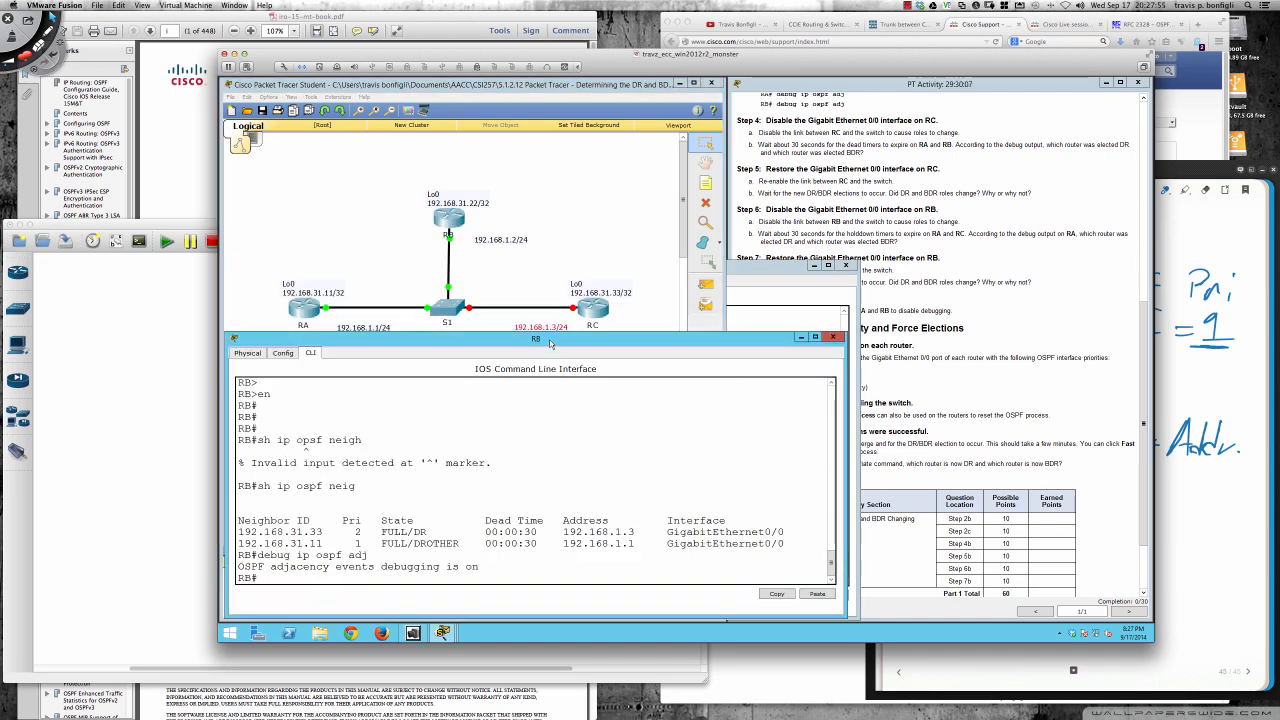
left_click_drag(549, 339, 548, 324)
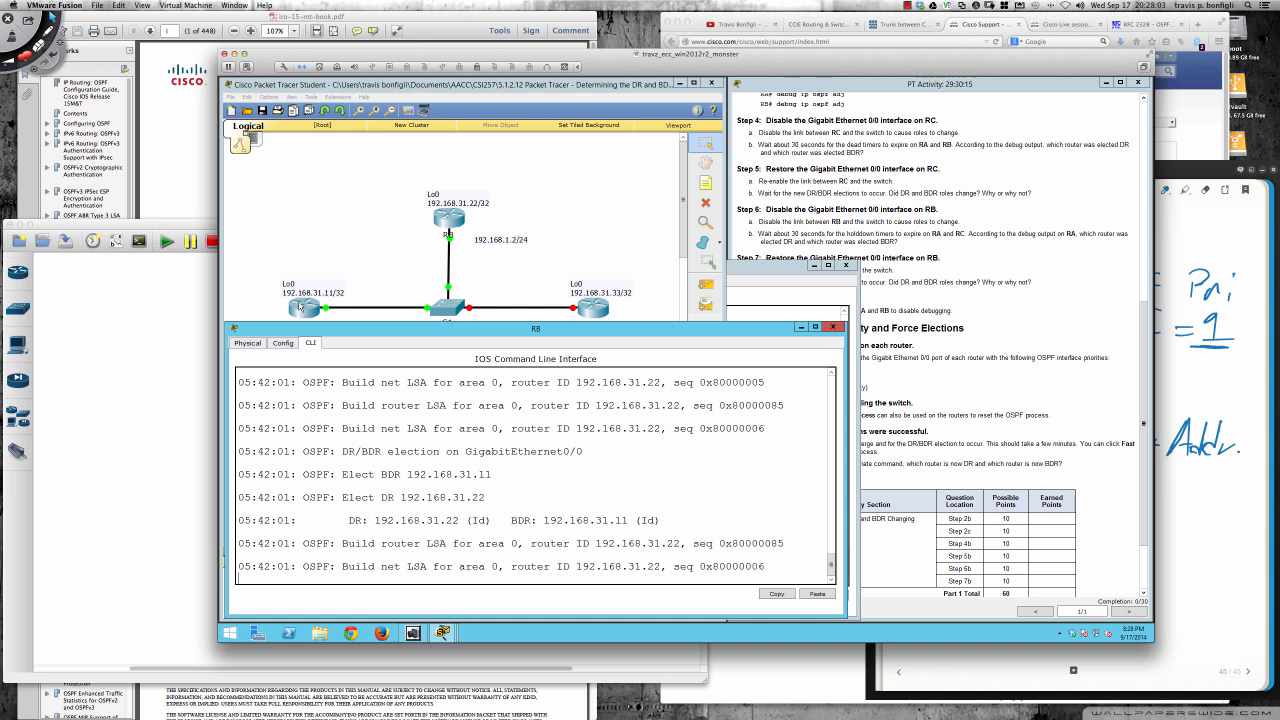
- Examine the DR/BDR election messages in RB's debug output, highlighting the elected BDR, elected DR and summary lines
left_click_drag(348, 520, 467, 520)
left_click_drag(240, 497, 348, 497)
left_click(245, 472)
left_click_drag(240, 451, 318, 452)
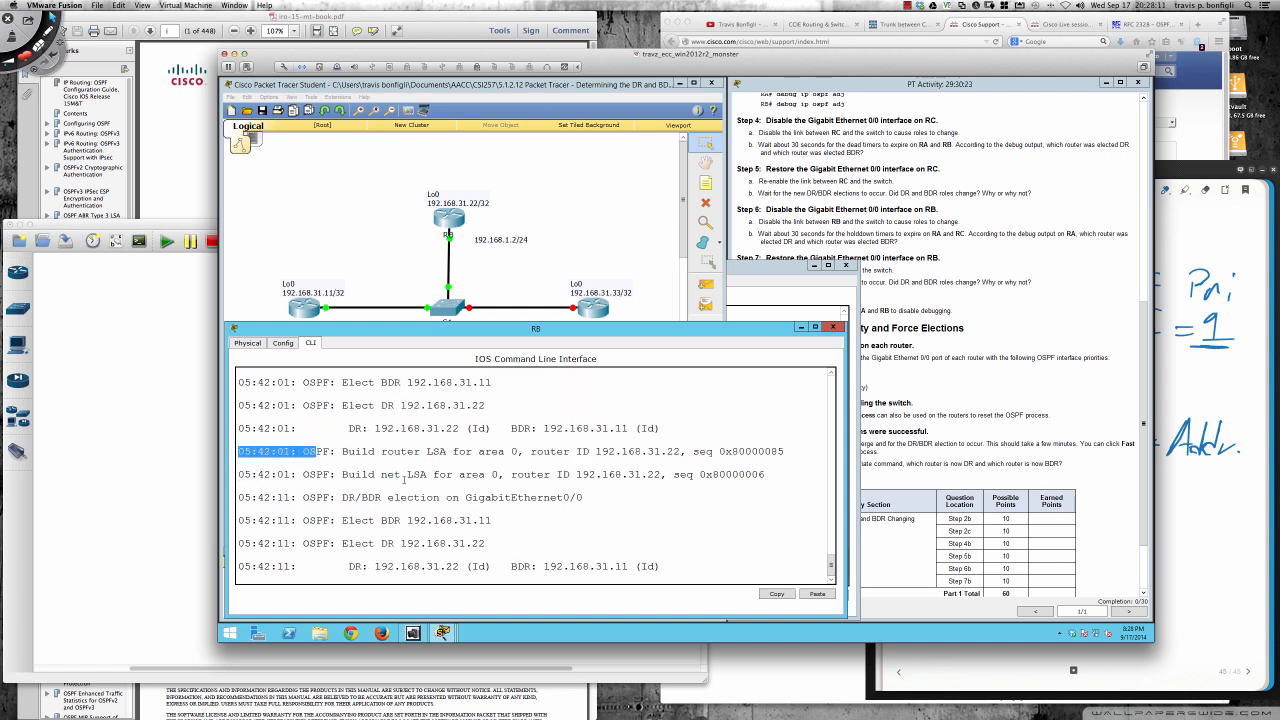
scroll(404, 478, "up", 3)
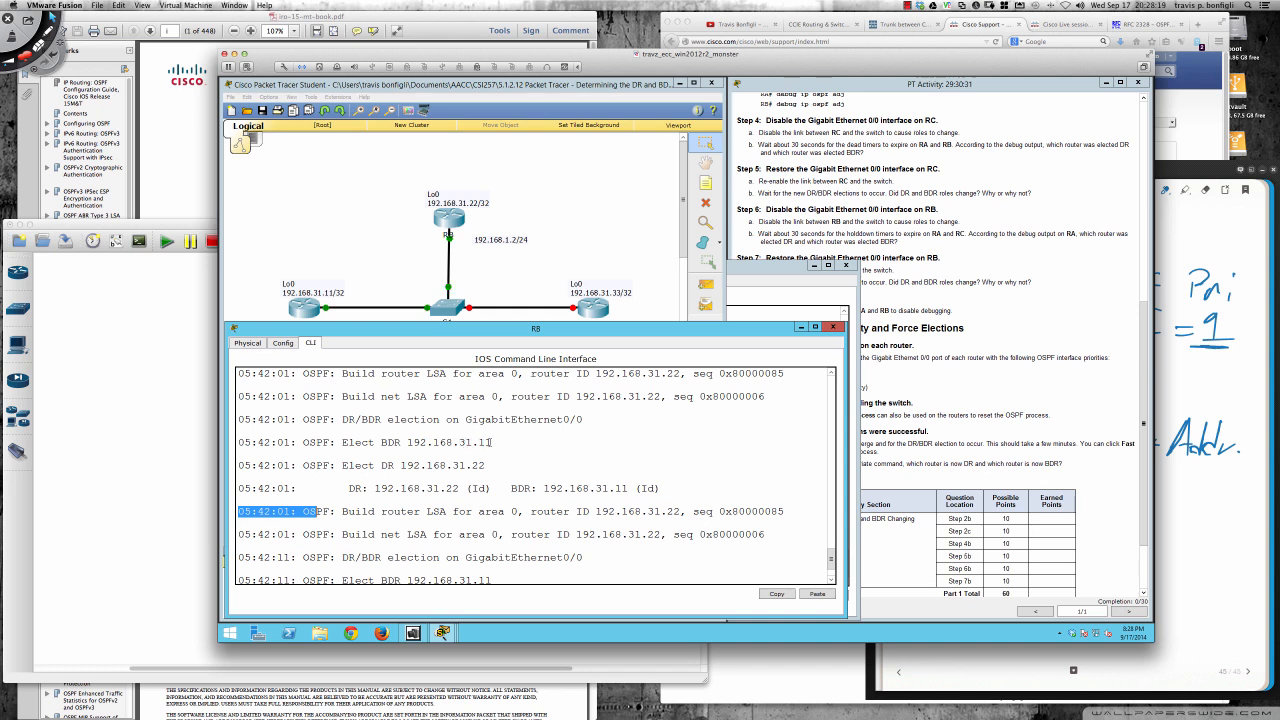
left_click_drag(381, 440, 494, 442)
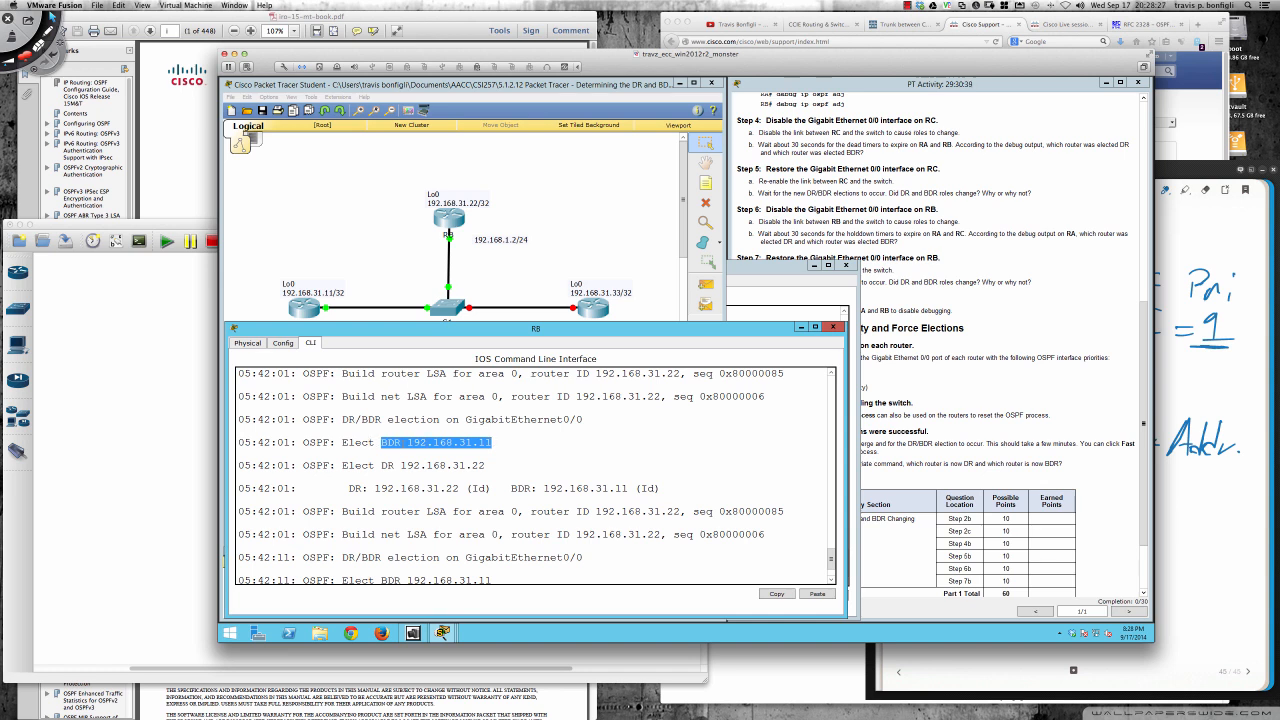
left_click_drag(309, 465, 486, 466)
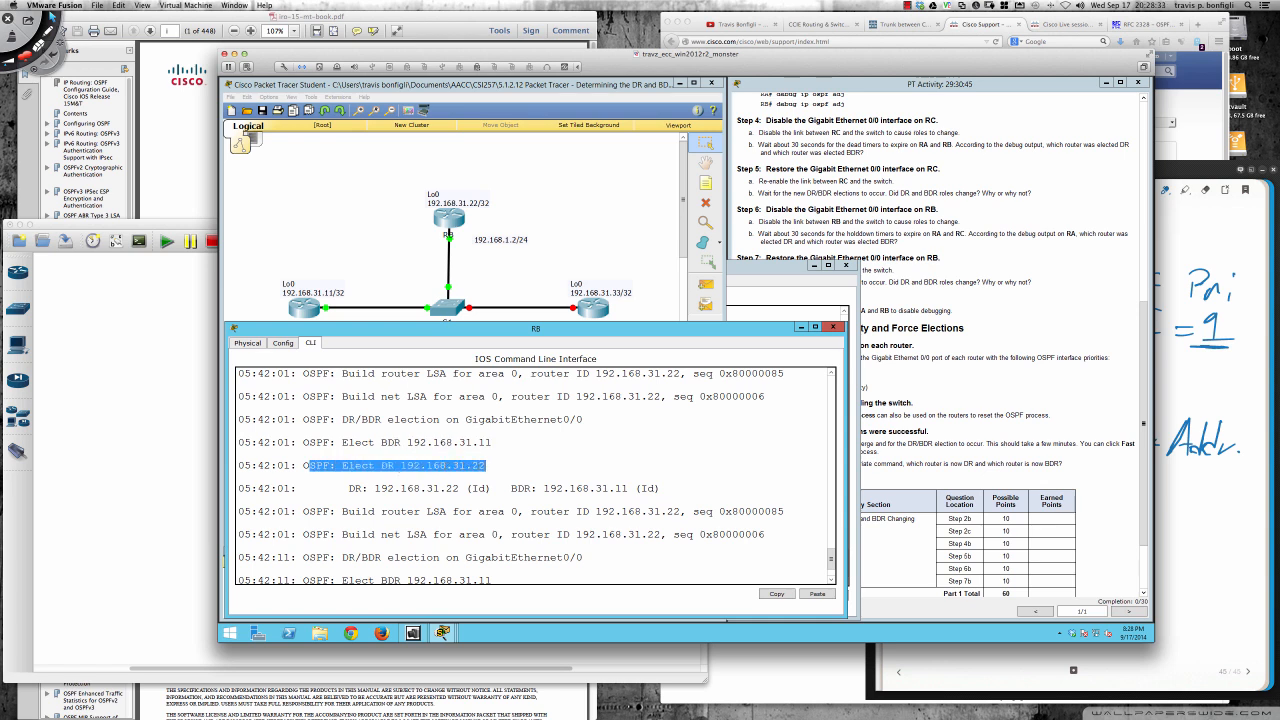
left_click(340, 487)
left_click_drag(342, 488, 660, 488)
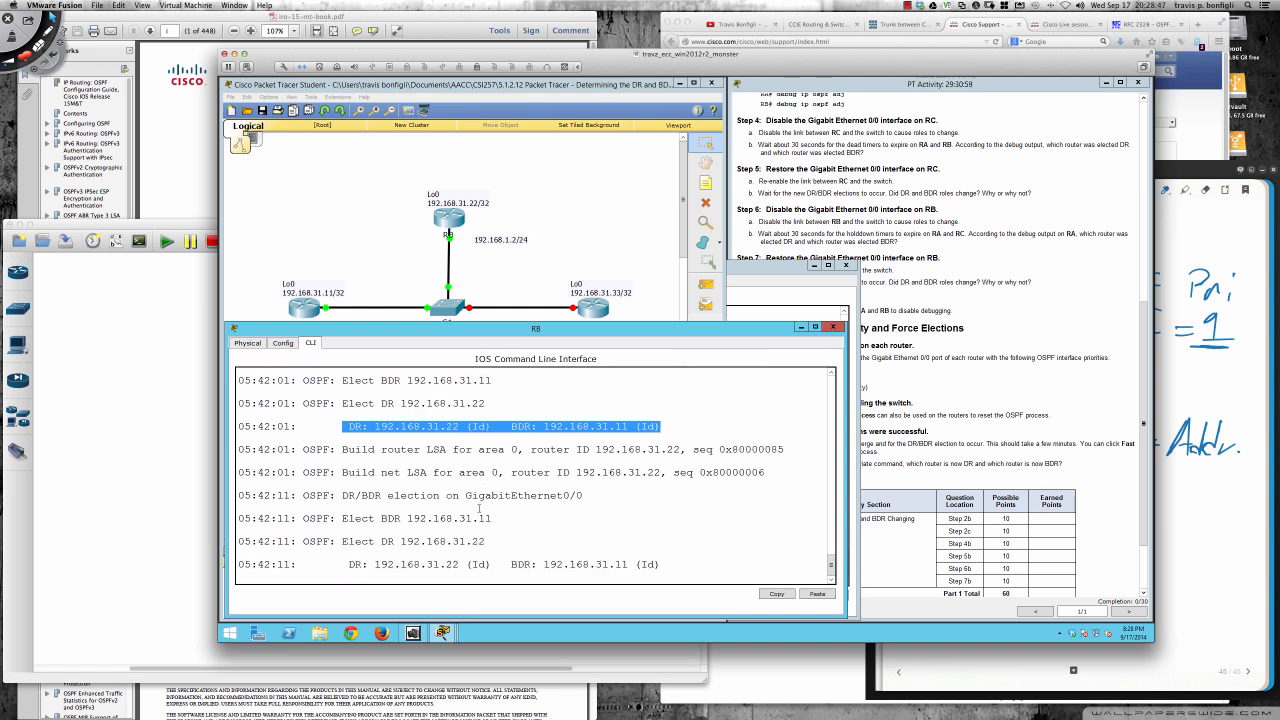
- List RB's OSPF neighbors with sh ip ospf neig and highlight the neighbor's ID and state
key("Return")
key("Return")
key("Return")
type("sh ip")
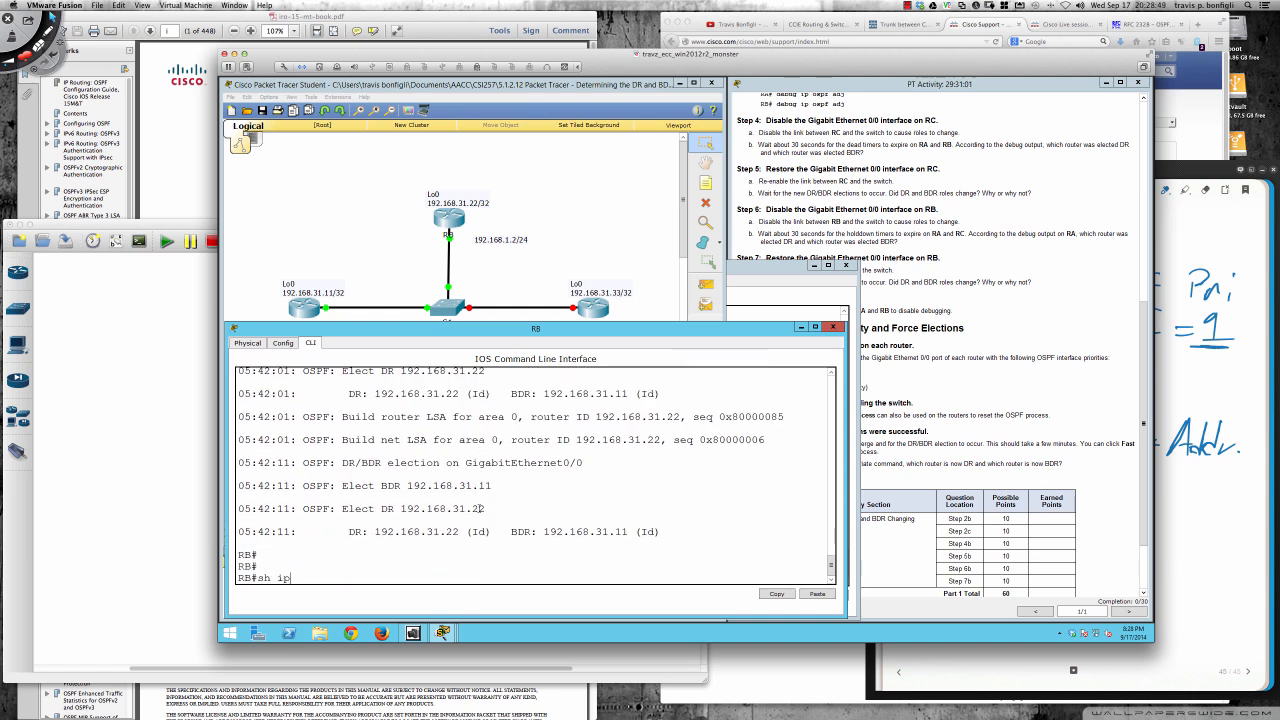
type(" ospf neig")
key("Return")
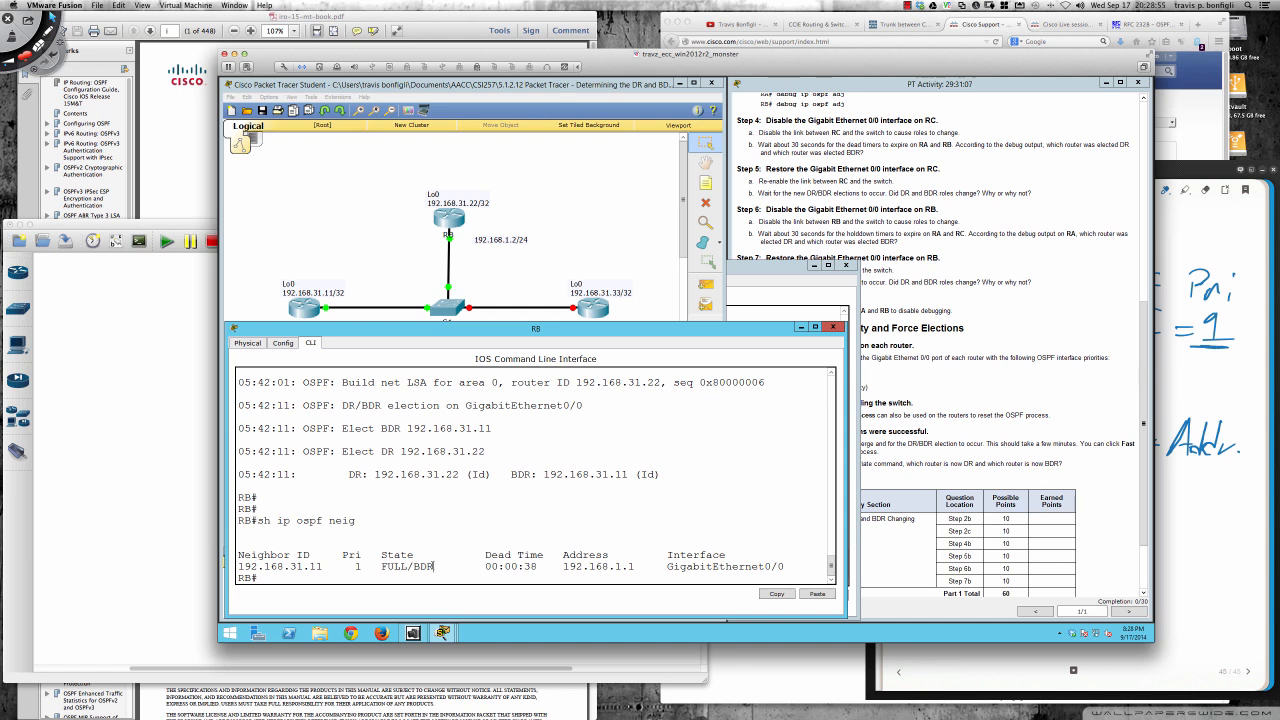
left_click_drag(433, 566, 310, 566)
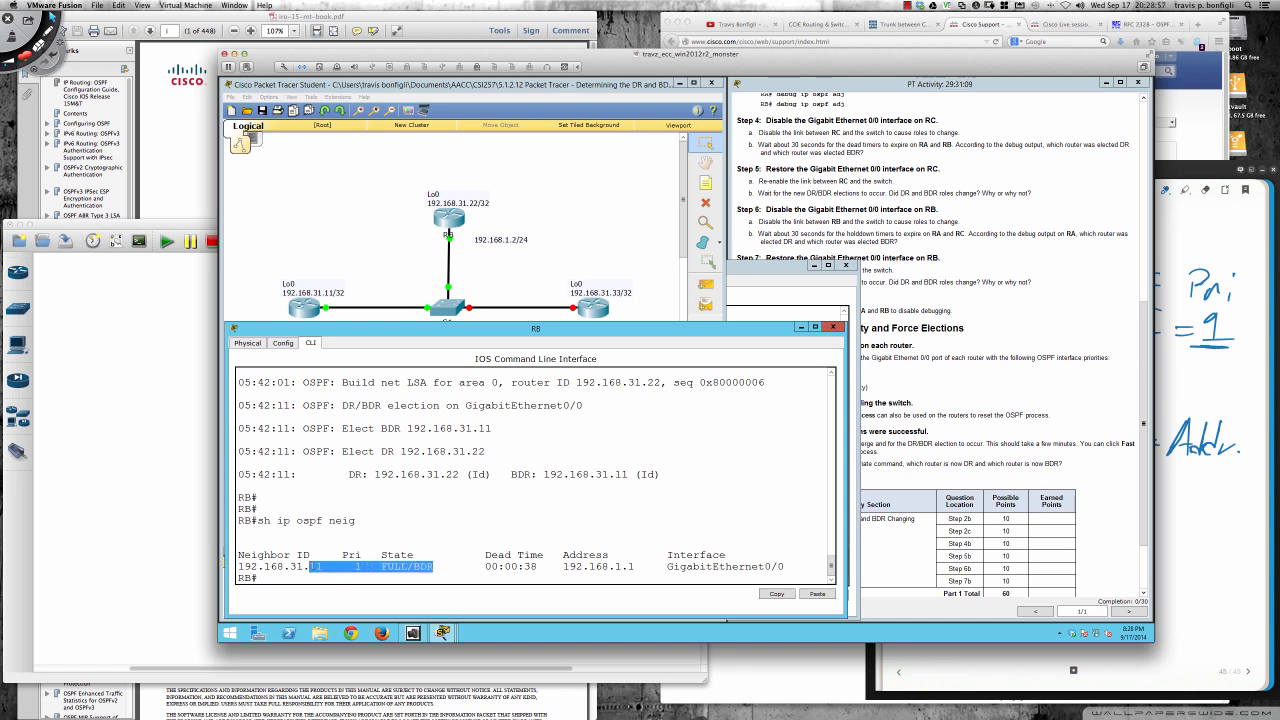
- Highlight the neighbor's address and interface in RB's OSPF neighbor list
left_click(559, 566)
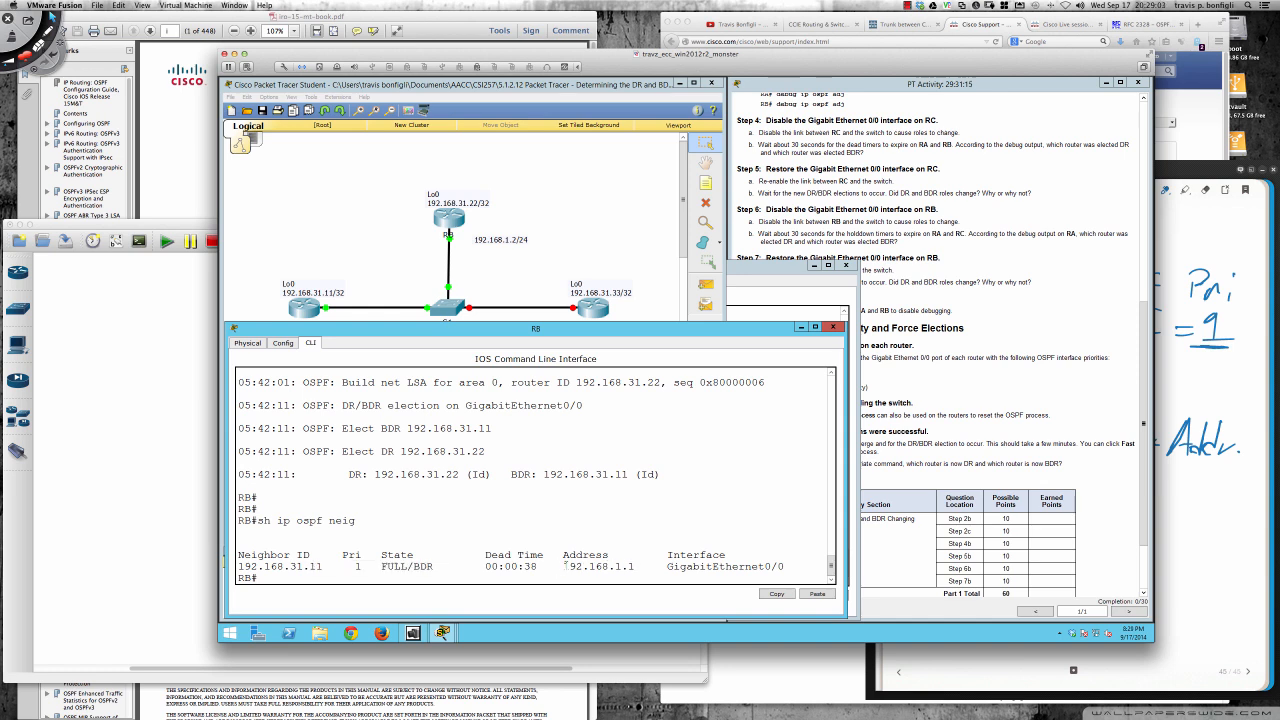
left_click_drag(566, 565, 786, 567)
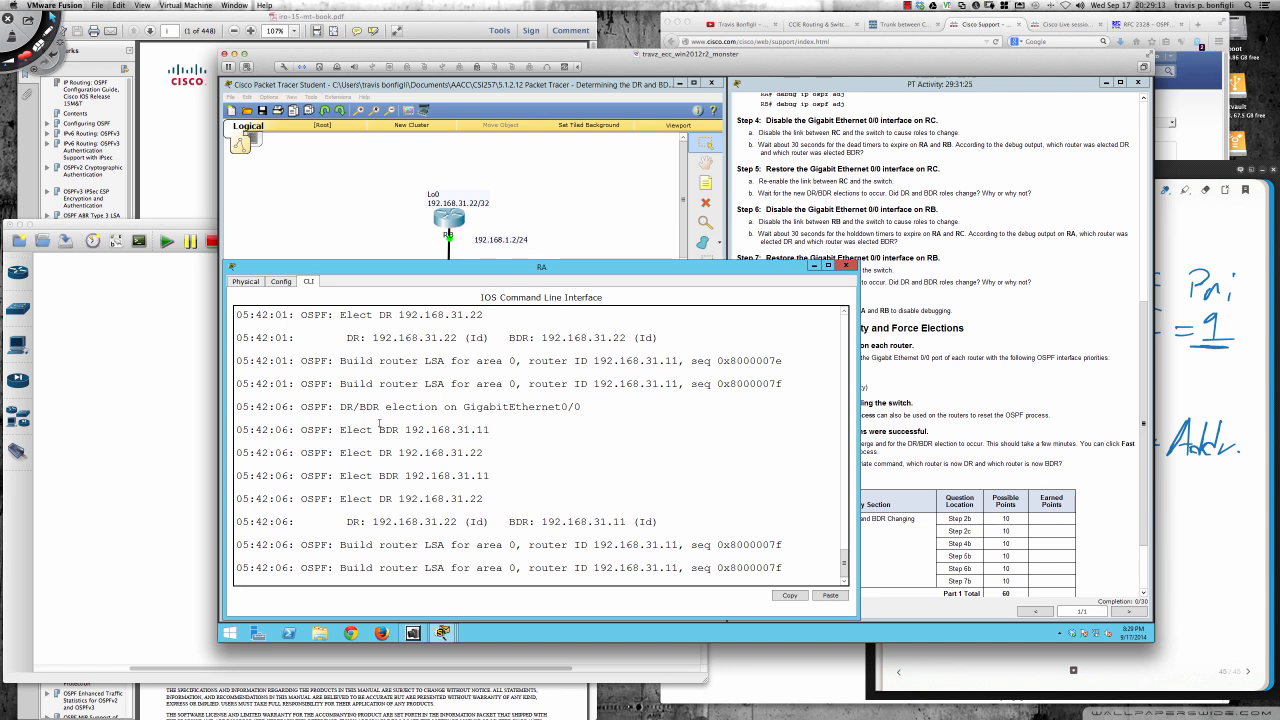
- List RA's OSPF neighbors with sh ip ospf nei and highlight the neighbor's ID, state and address
key("Return")
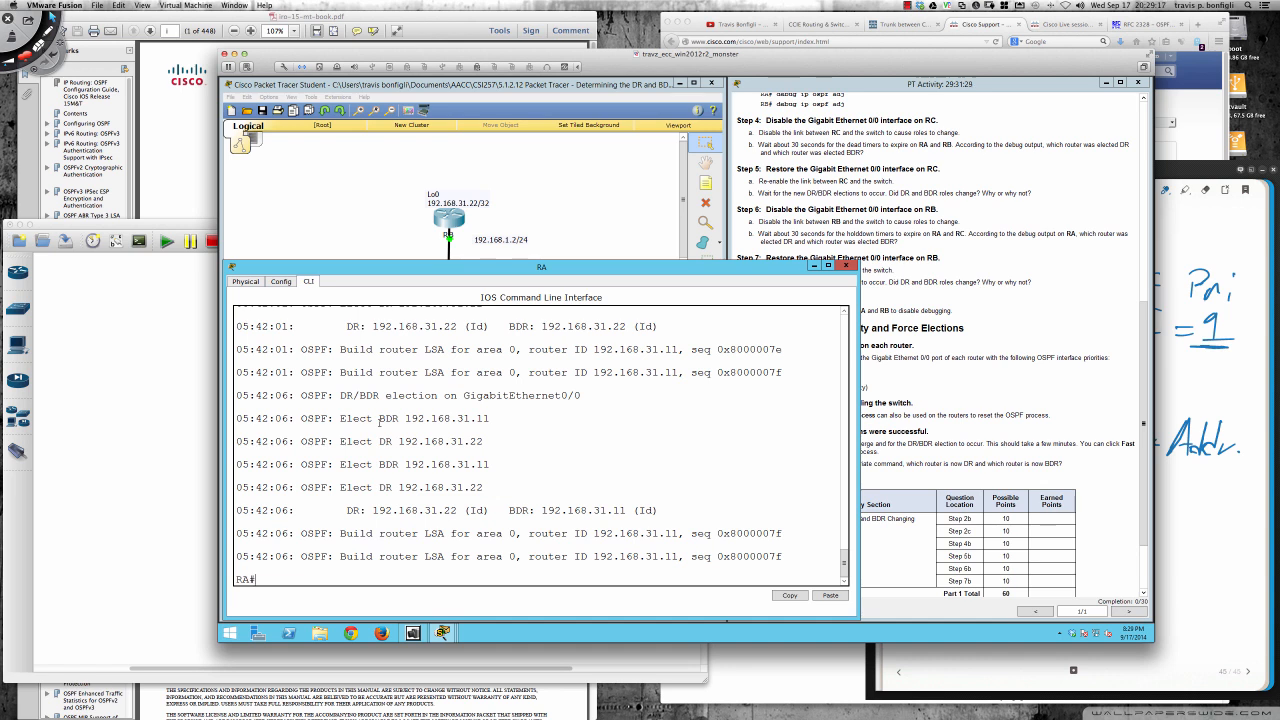
type("sh ip ospf nei")
key("Return")
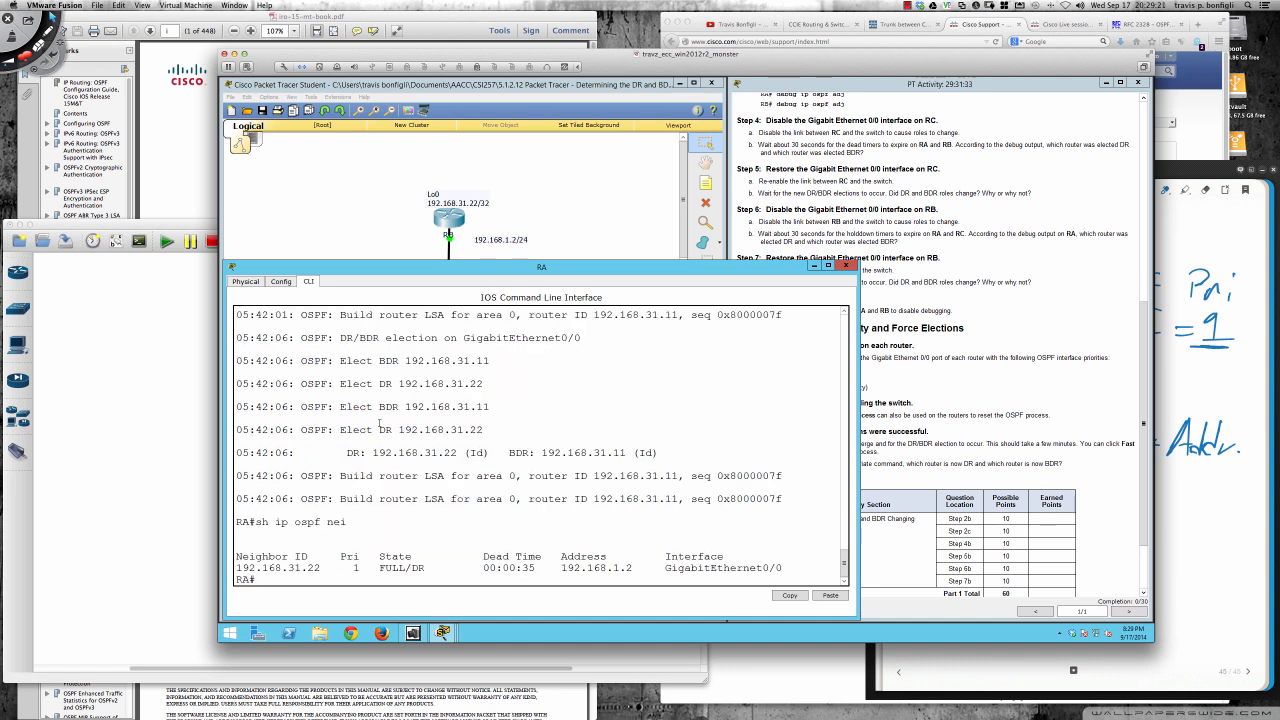
left_click_drag(296, 567, 425, 568)
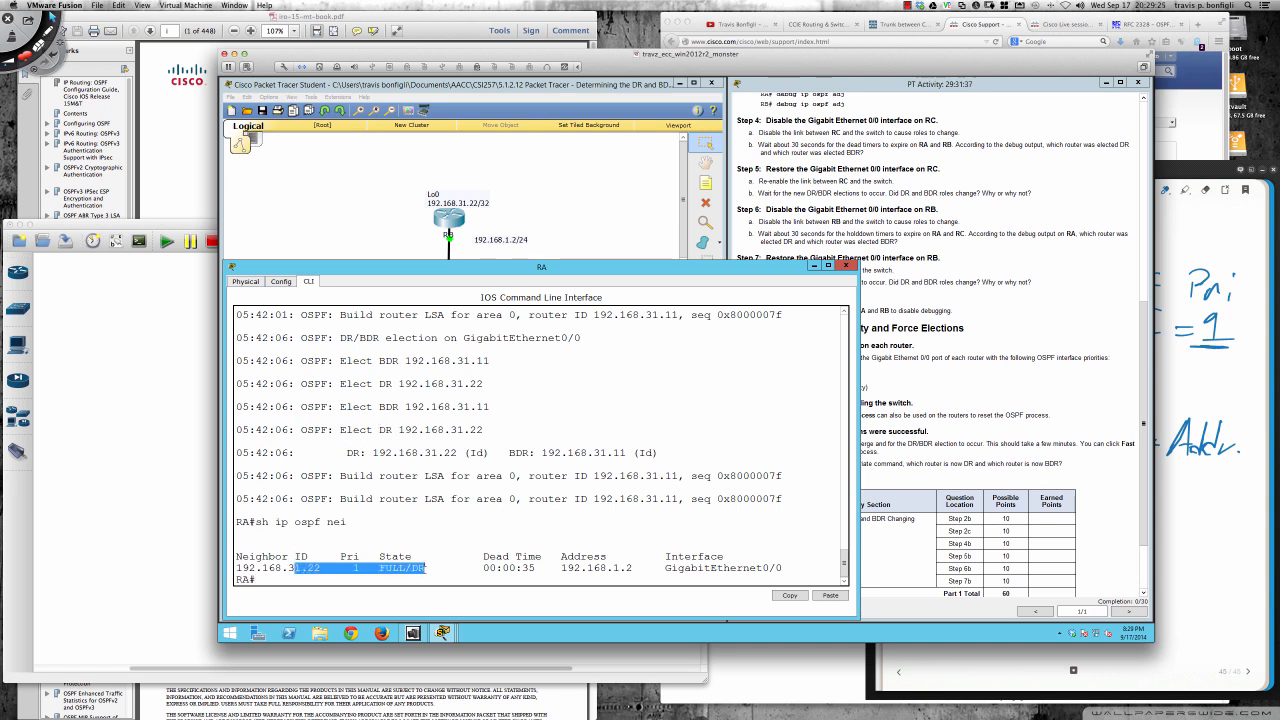
left_click(436, 568)
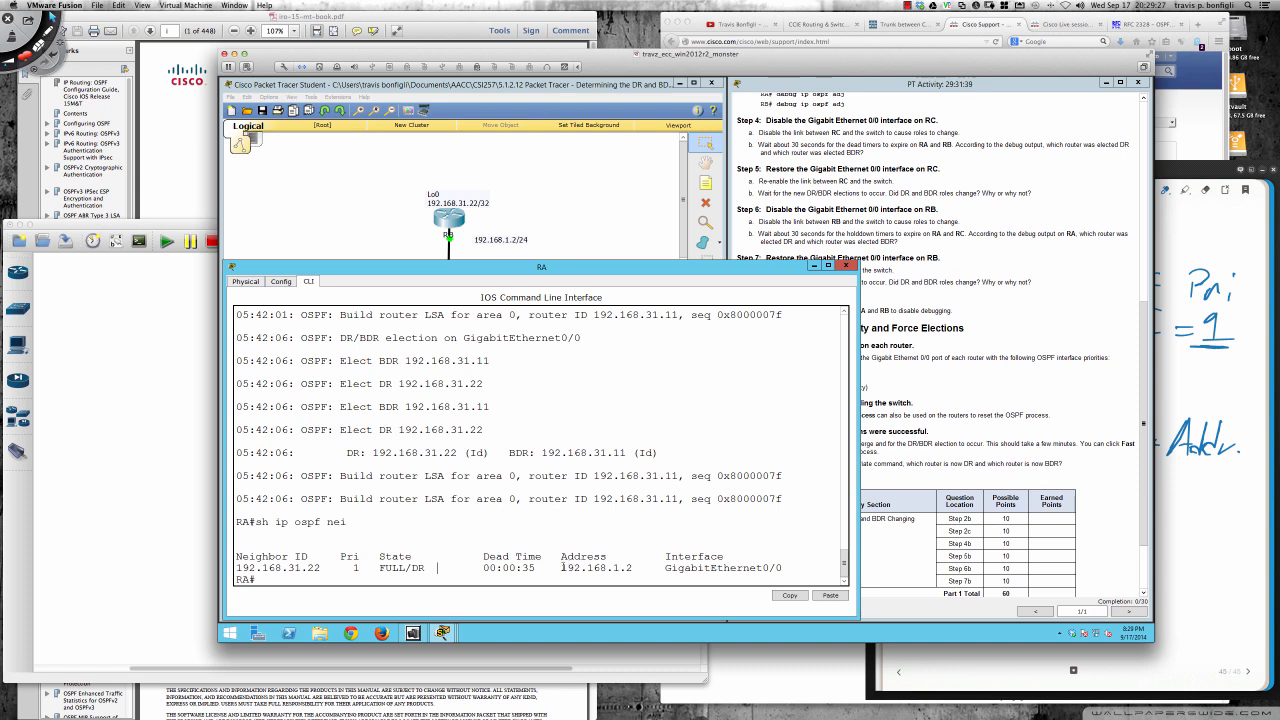
left_click_drag(561, 568, 635, 568)
- Return from the activity instructions to the topology and bring up RC's command line at a fresh interface configuration prompt
left_click(998, 381)
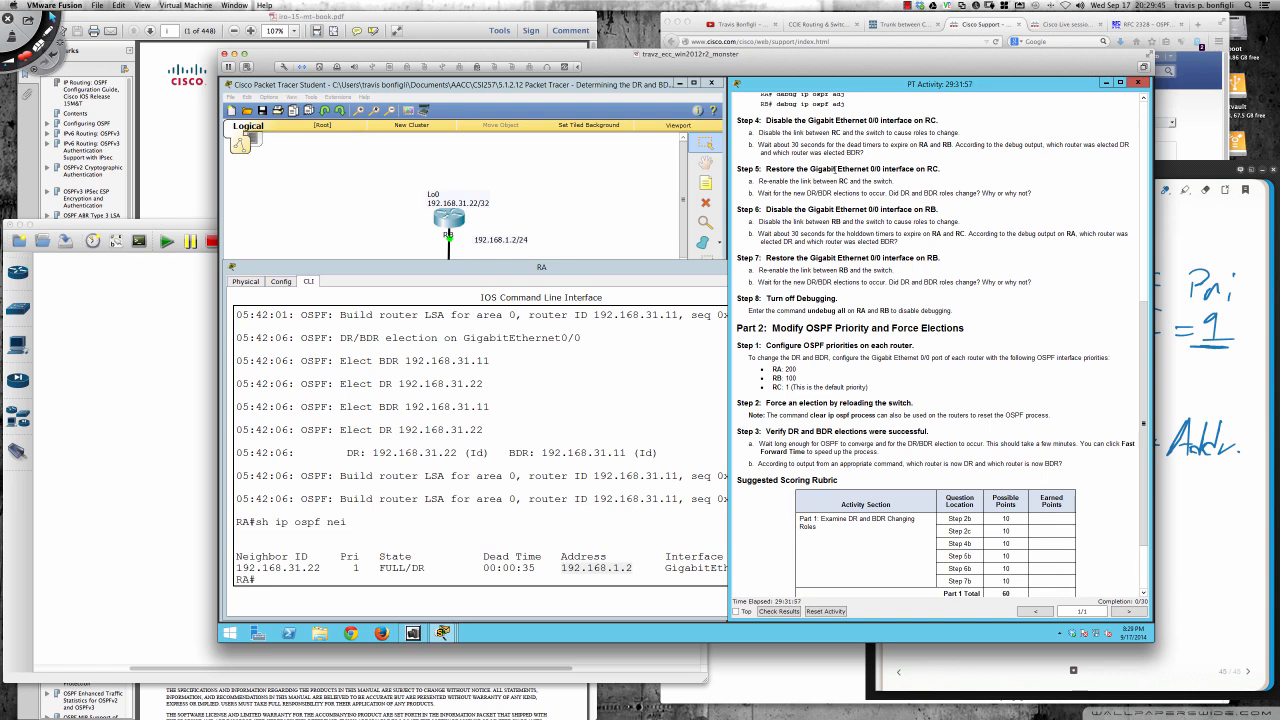
left_click(552, 236)
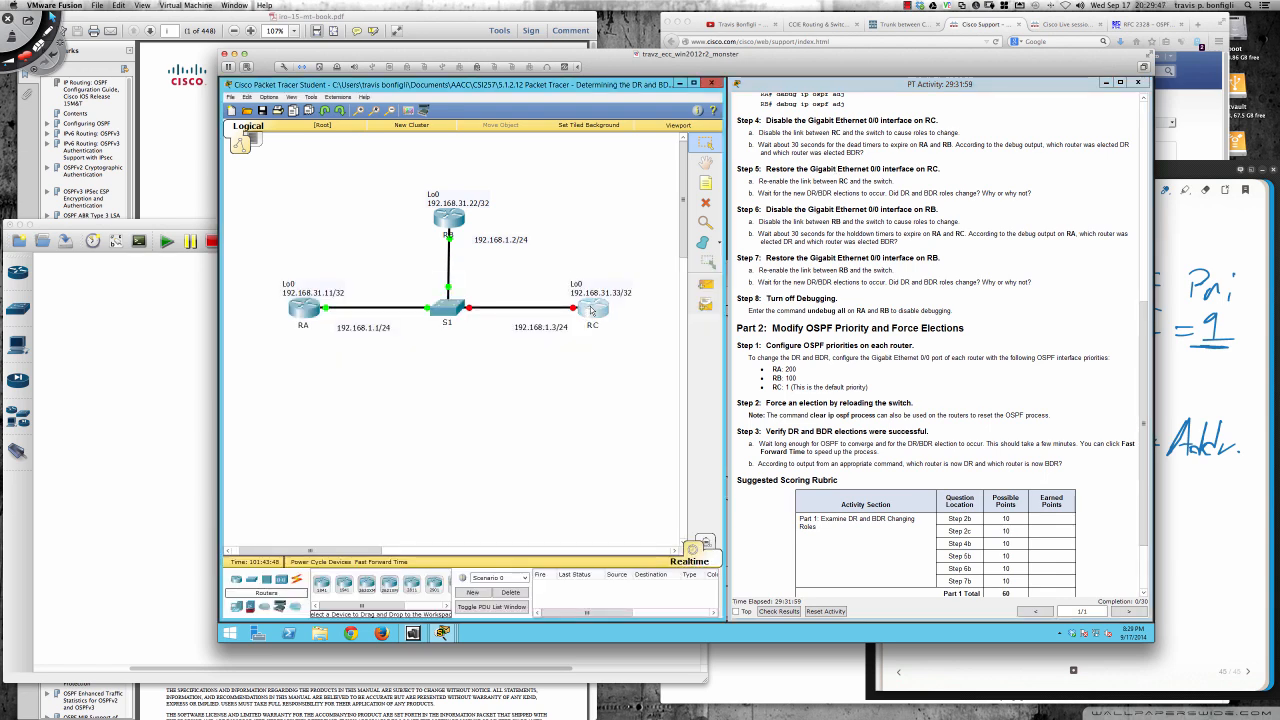
left_click(591, 311)
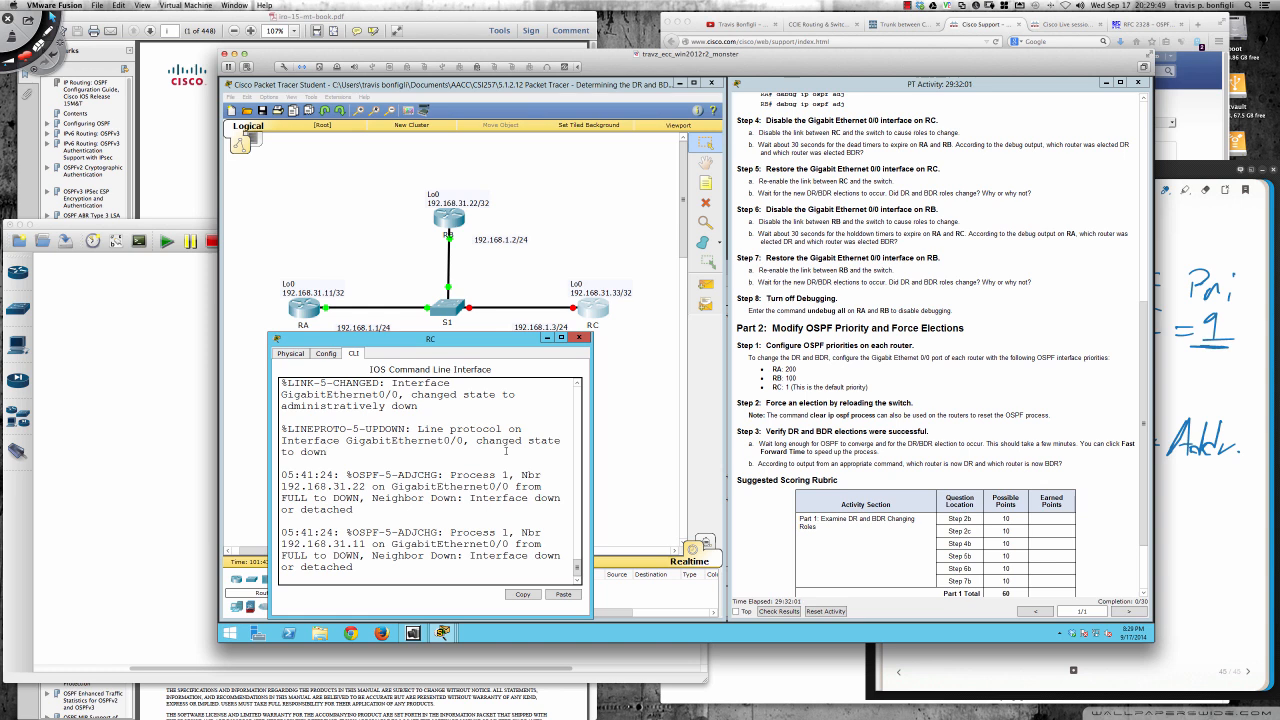
key("Return")
key("Return")
key("Return")
key("Return")
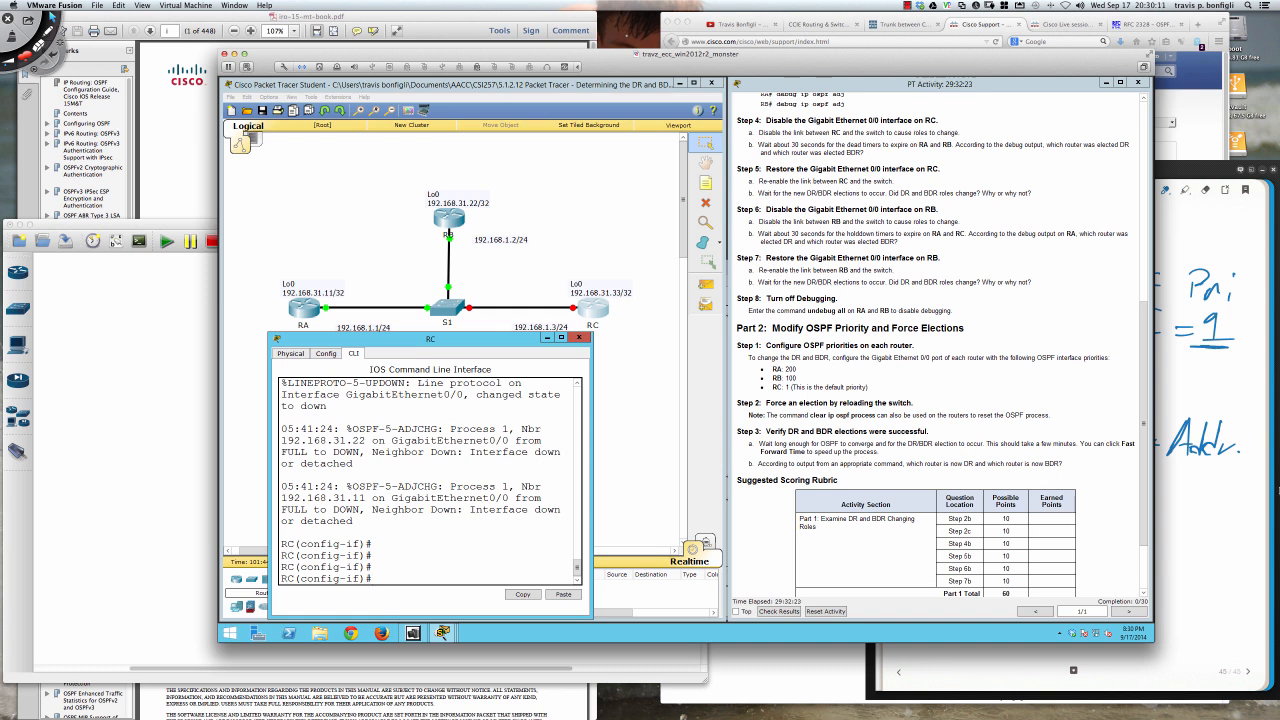
- Switch to the handwritten Bamboo Dock note and add "4. Physical Int" below the DR election criteria
left_click(1213, 463)
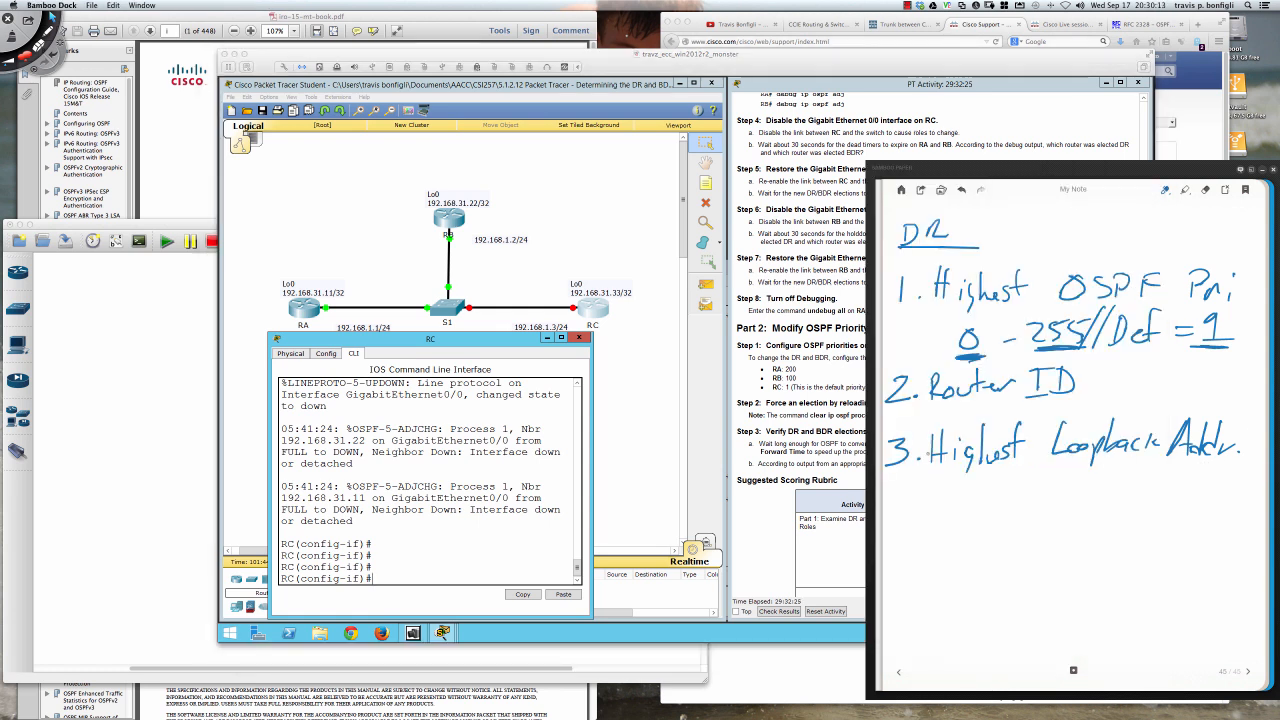
left_click_drag(903, 492, 912, 513)
left_click_drag(907, 497, 906, 524)
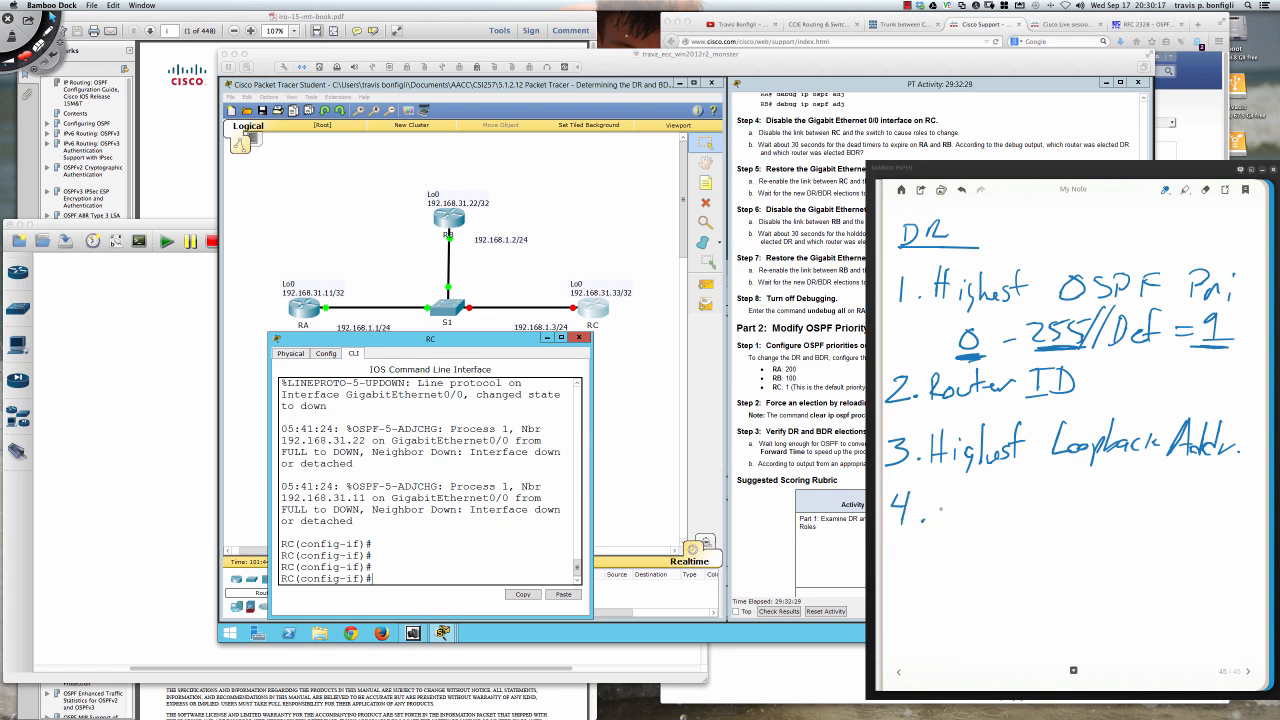
mouse_move(939, 494)
left_mouse_down()
mouse_move(938, 521)
mouse_move(941, 511)
left_mouse_up()
mouse_move(960, 493)
left_mouse_down()
mouse_move(956, 520)
mouse_move(976, 520)
left_mouse_up()
mouse_move(976, 508)
left_mouse_down()
mouse_move(985, 525)
mouse_move(1070, 516)
left_mouse_up()
left_click_drag(1058, 514, 1082, 510)
mouse_move(1066, 489)
left_mouse_down()
mouse_move(1088, 485)
mouse_move(1103, 517)
mouse_move(1116, 509)
left_mouse_up()
left_click_drag(1107, 500, 1133, 495)
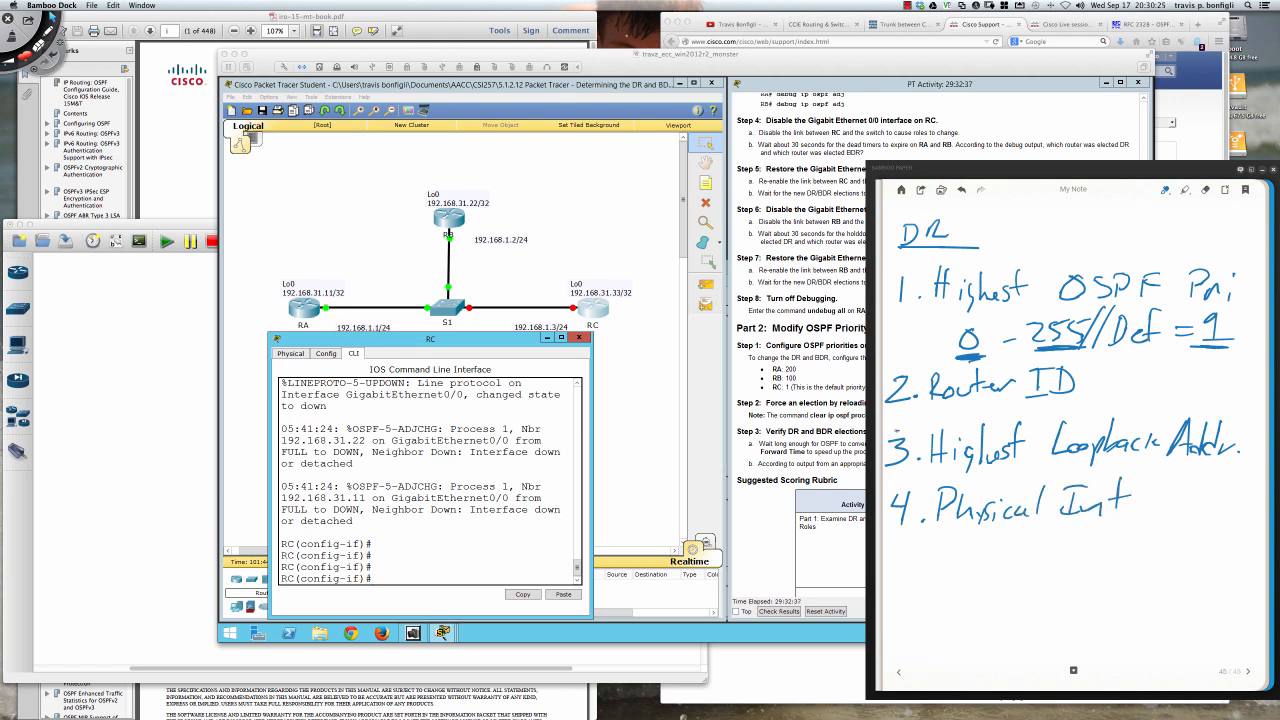
- Circle number 3 in the note, put an X beside Router ID and OSPF Pri, and underline "Highest Loopback Addr."
mouse_move(896, 430)
left_mouse_down()
mouse_move(882, 466)
mouse_move(910, 477)
mouse_move(916, 440)
mouse_move(886, 432)
left_mouse_up()
left_click_drag(1087, 369, 1103, 391)
left_click_drag(1104, 368, 1086, 391)
left_click_drag(1244, 303, 1244, 317)
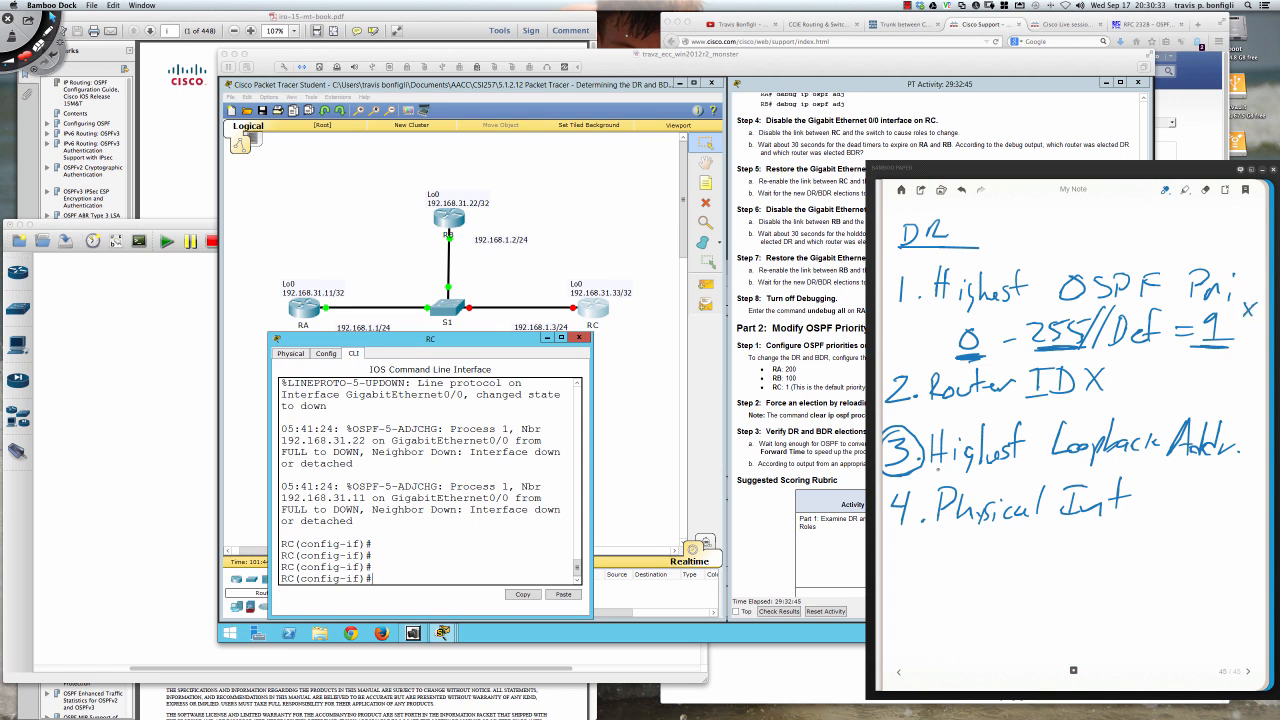
left_click_drag(940, 467, 1238, 464)
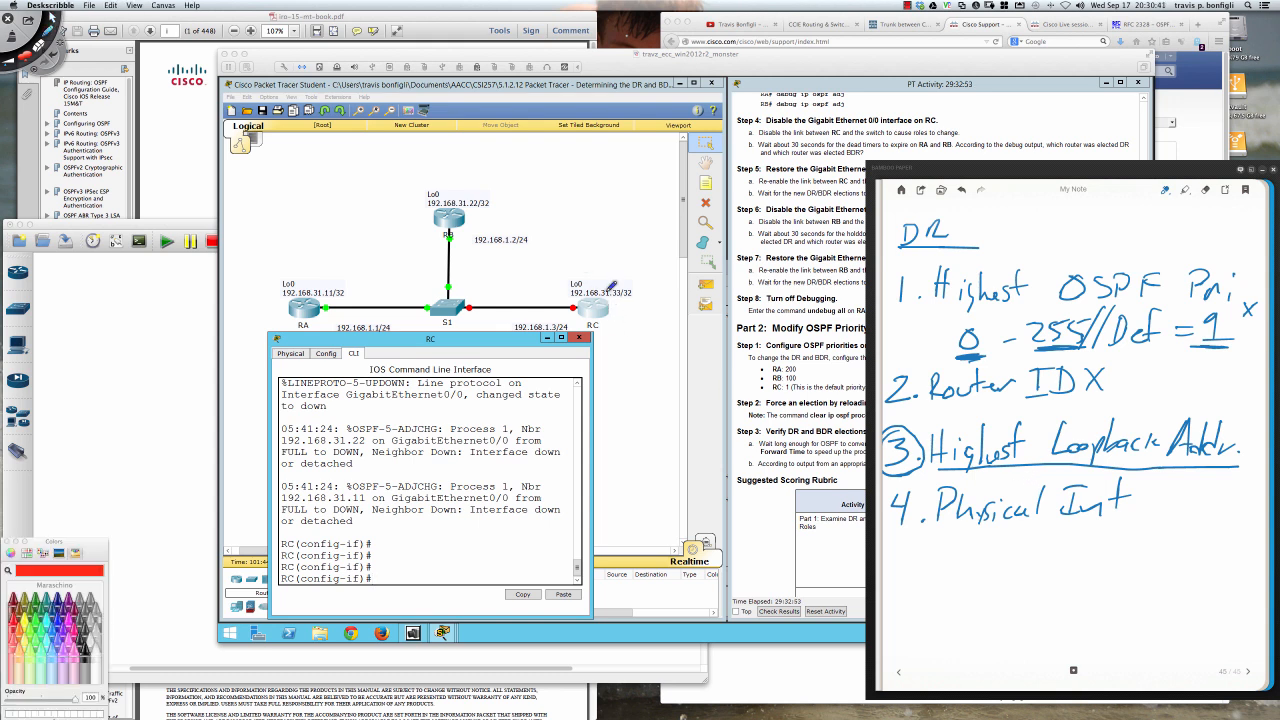
- Circle RC's loopback address in red, label it DR with a check mark, and clear the screen annotations
mouse_move(594, 276)
left_mouse_down()
mouse_move(567, 293)
mouse_move(620, 302)
mouse_move(645, 280)
mouse_move(593, 266)
left_mouse_up()
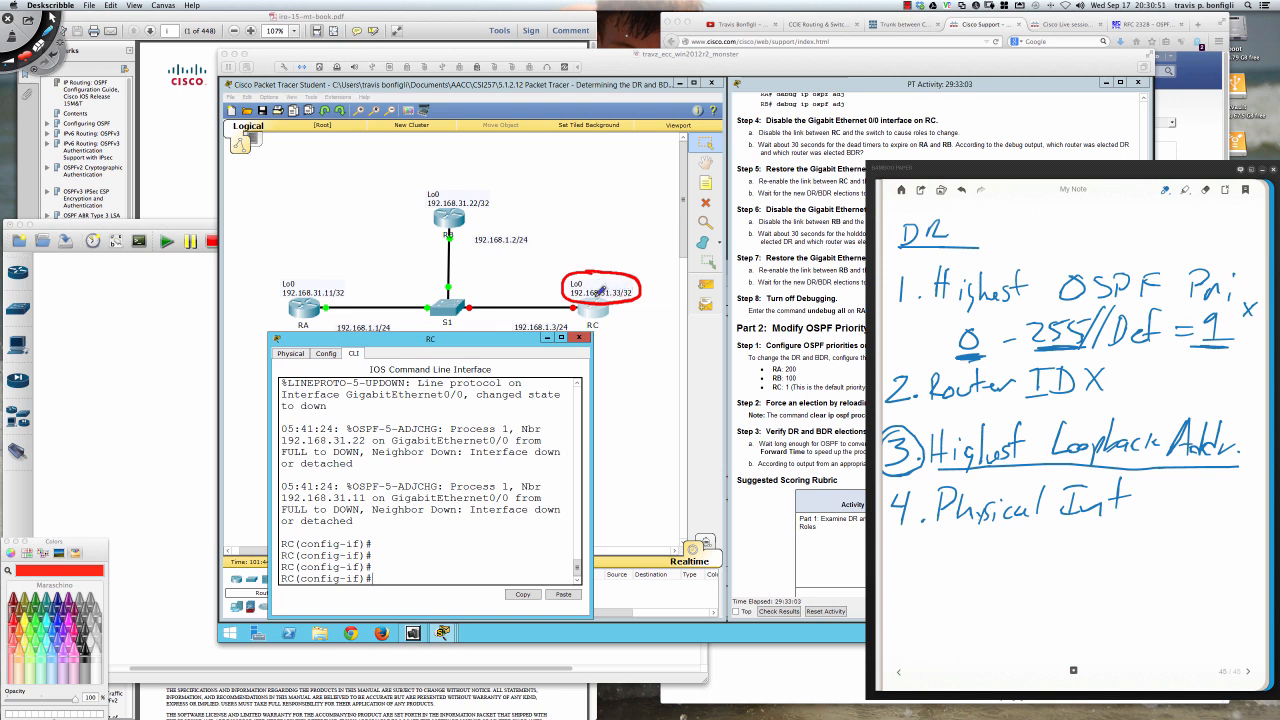
mouse_move(584, 248)
left_mouse_down()
mouse_move(581, 266)
mouse_move(595, 259)
left_mouse_up()
mouse_move(597, 247)
left_mouse_down()
mouse_move(614, 258)
mouse_move(598, 269)
mouse_move(597, 257)
mouse_move(641, 267)
left_mouse_up()
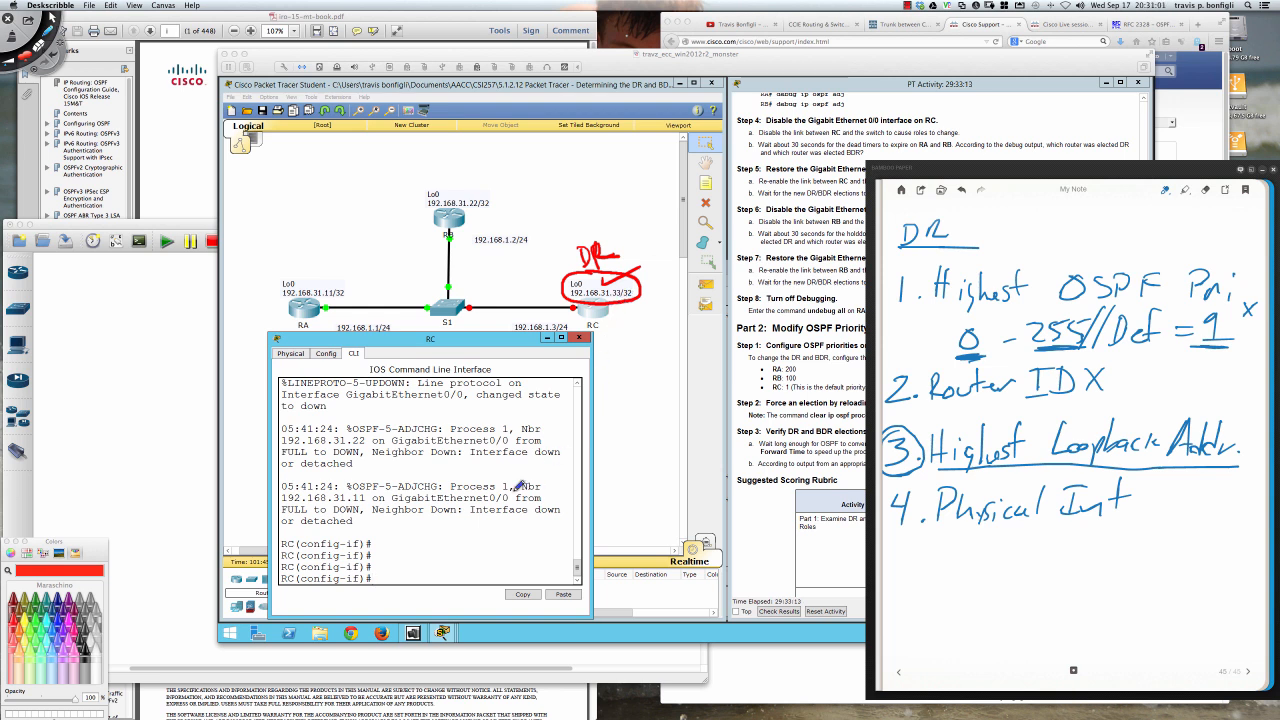
key("Delete")
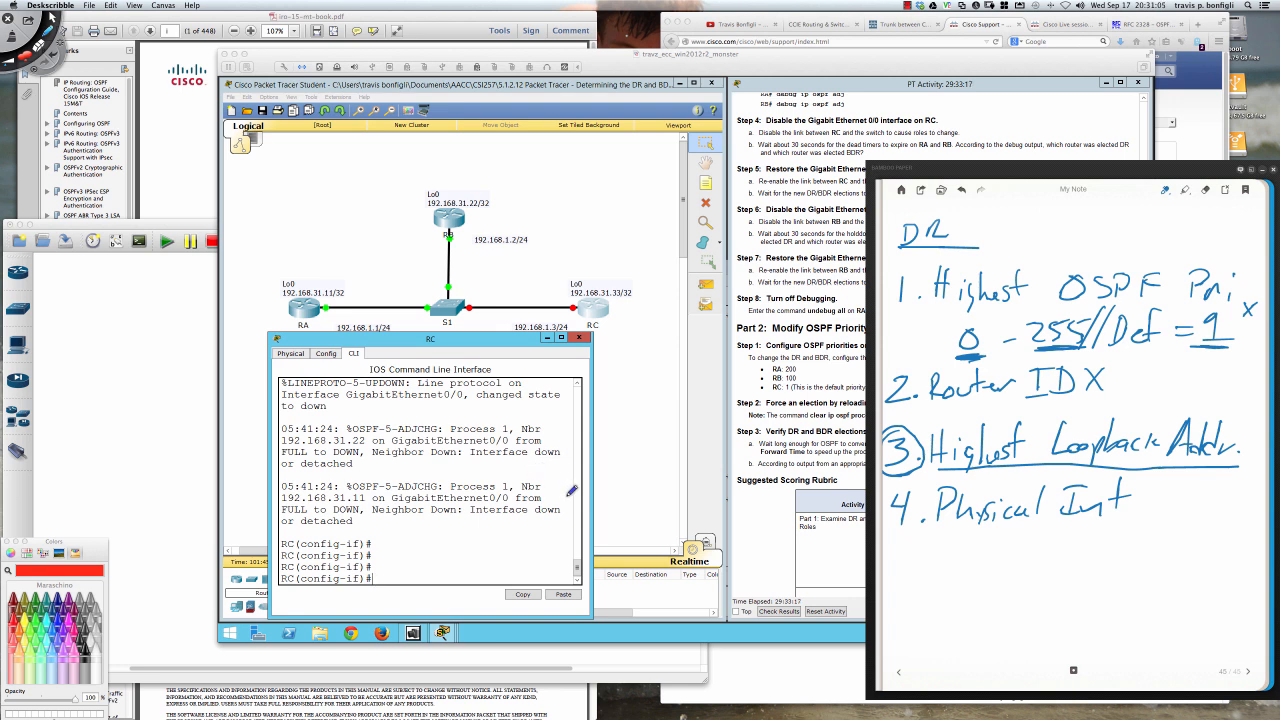
left_click(599, 412)
mouse_move(976, 222)
left_mouse_down()
mouse_move(1000, 216)
mouse_move(988, 222)
left_mouse_up()
key("Delete")
left_click(657, 326)
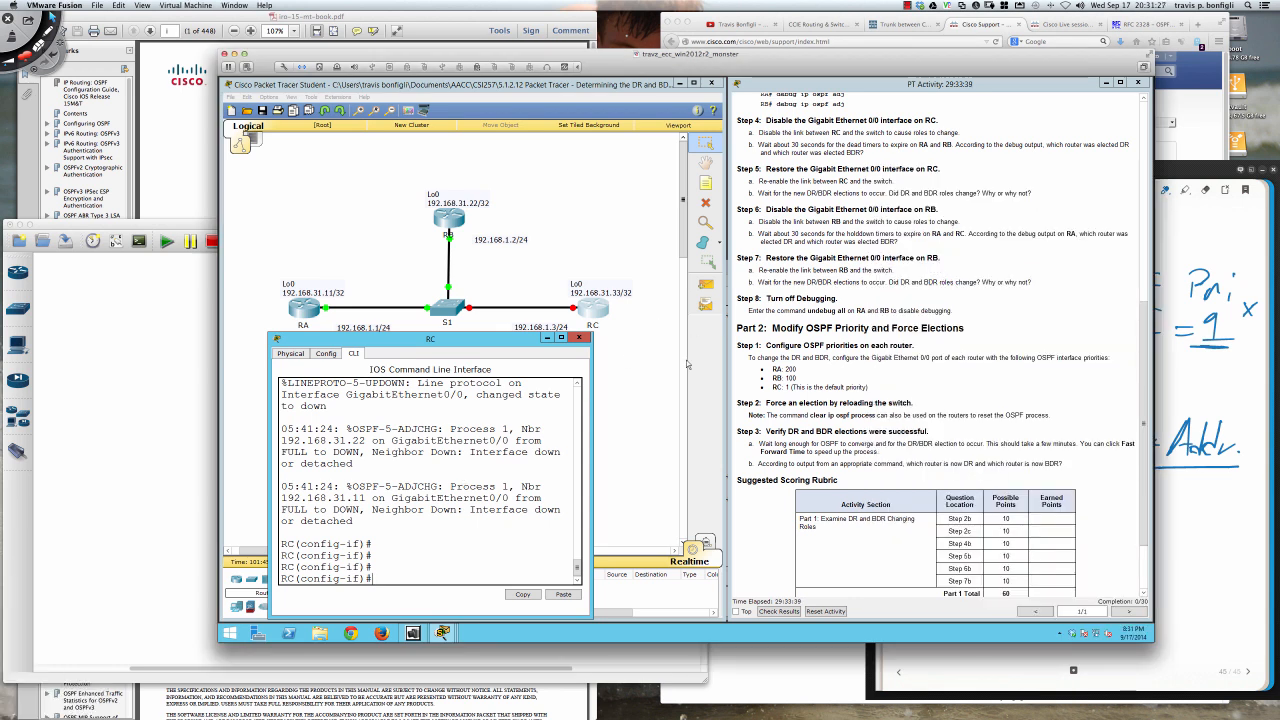
- Re-enable RC's Gigabit Ethernet 0/0 interface with no shut
type("no shut")
key("Return")
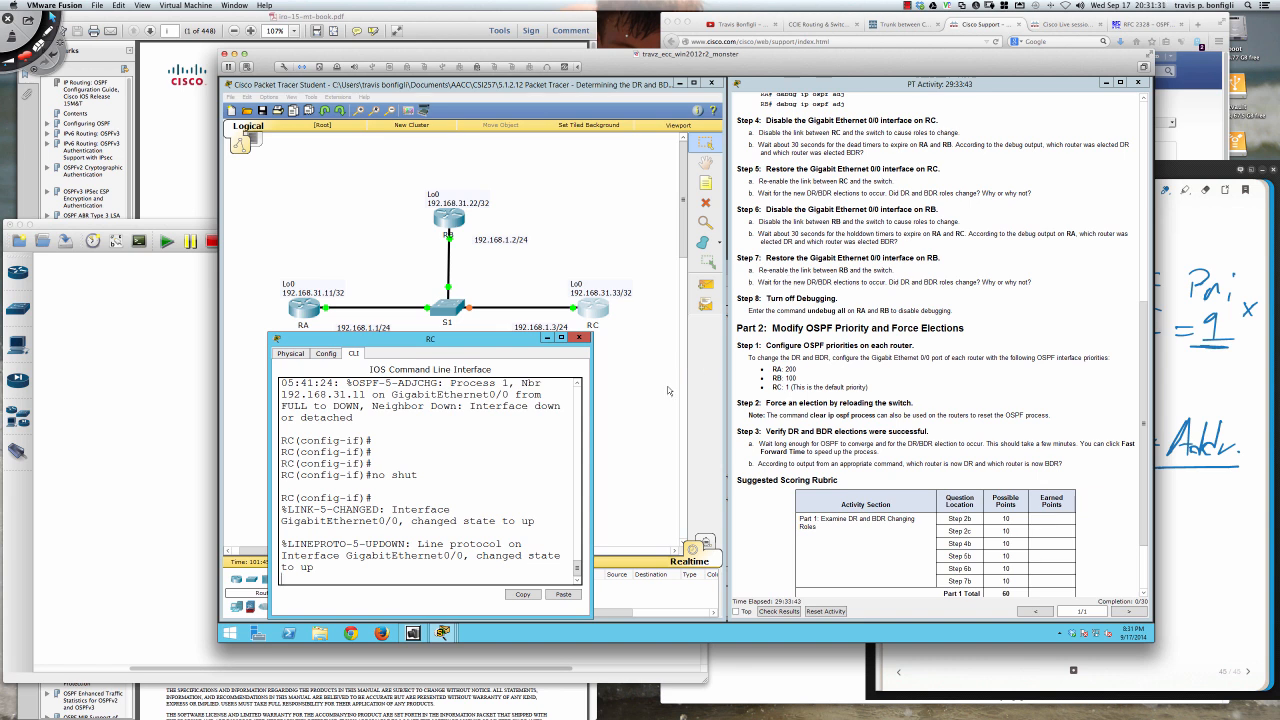
key("Return")
key("Return")
key("Return")
key("Return")
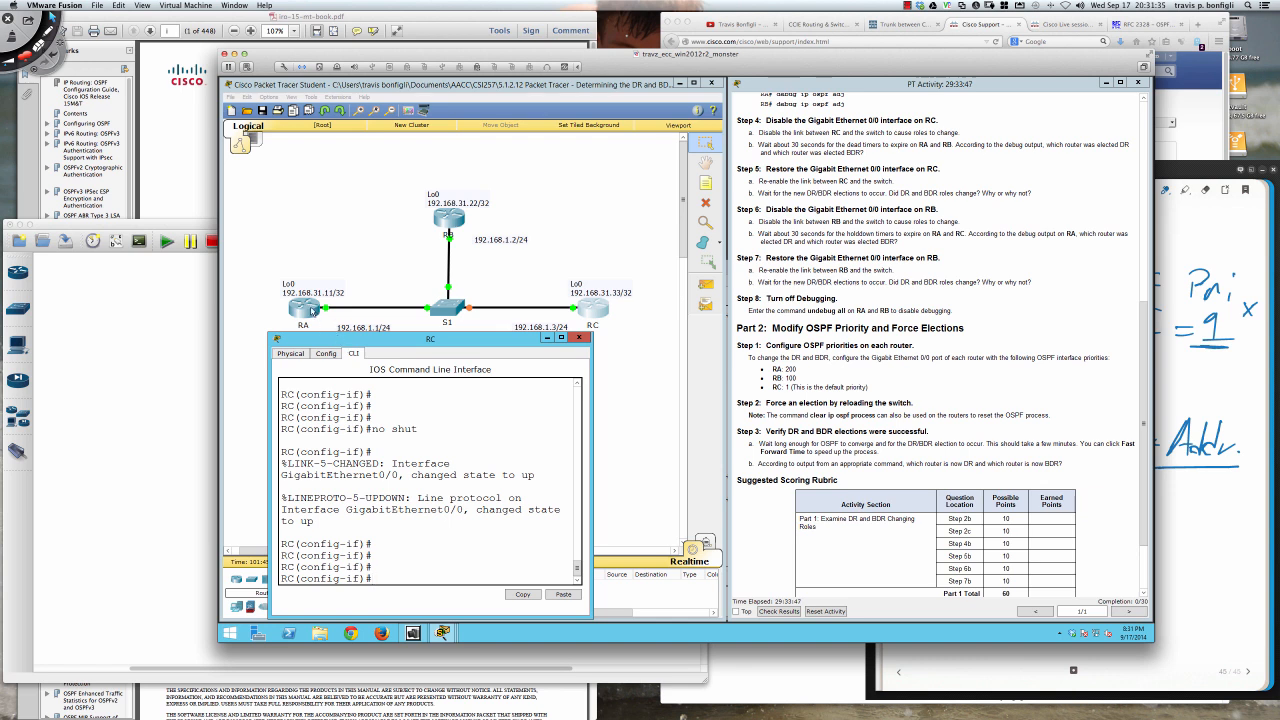
- Bring up RA's command line and place it just below the topology to watch its debug output
left_click(310, 309)
left_click(510, 476)
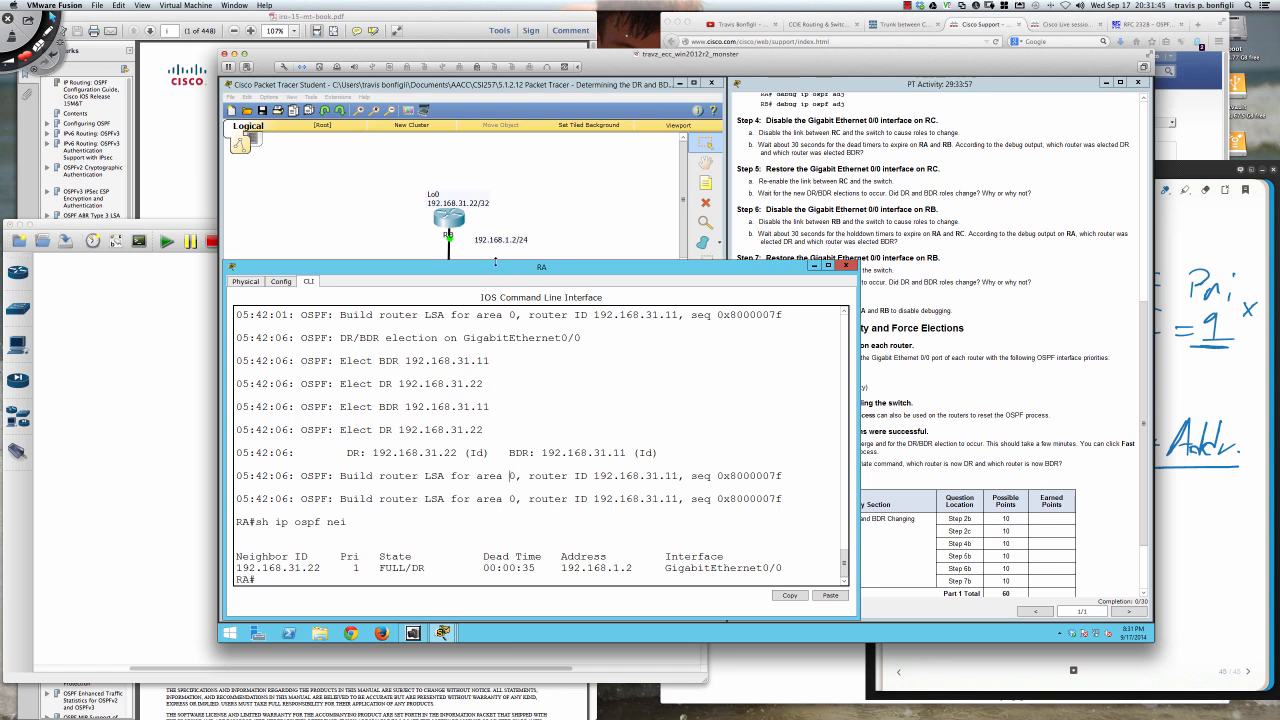
left_click_drag(499, 320, 499, 325)
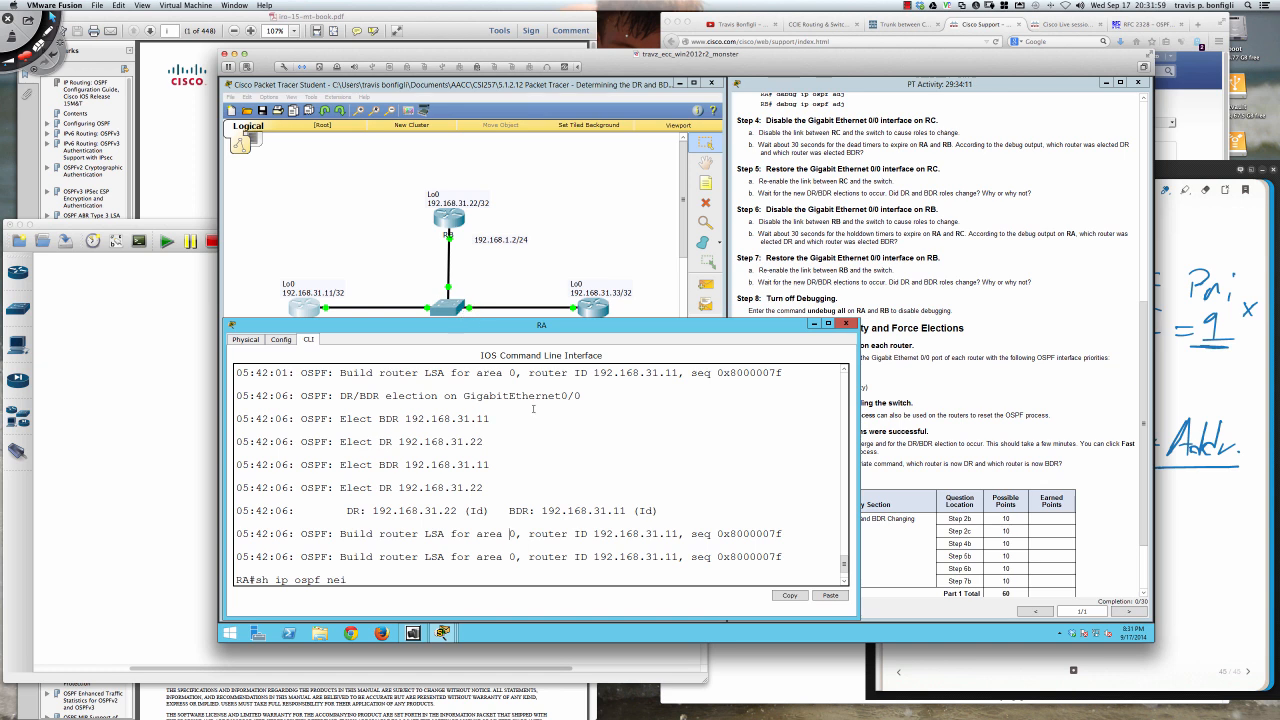
key("Return")
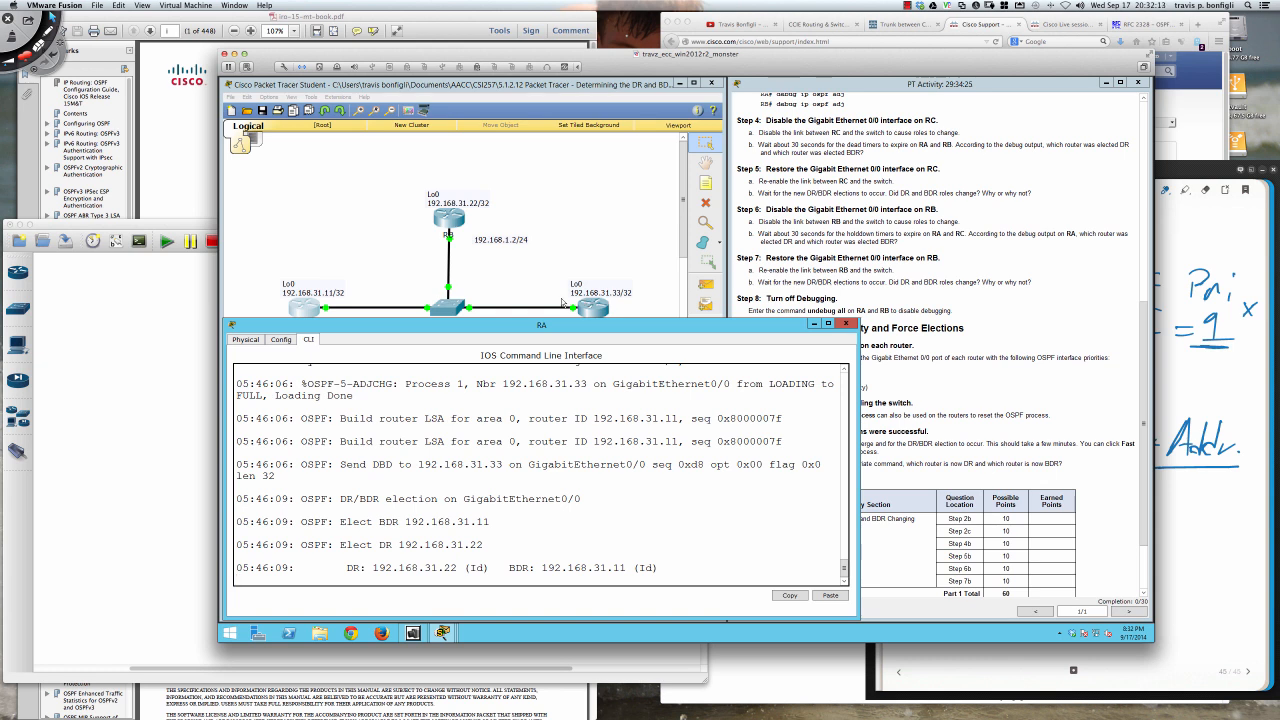
left_click(584, 326)
mouse_move(584, 330)
left_mouse_down()
mouse_move(581, 347)
mouse_move(583, 330)
left_mouse_up()
left_click(574, 491)
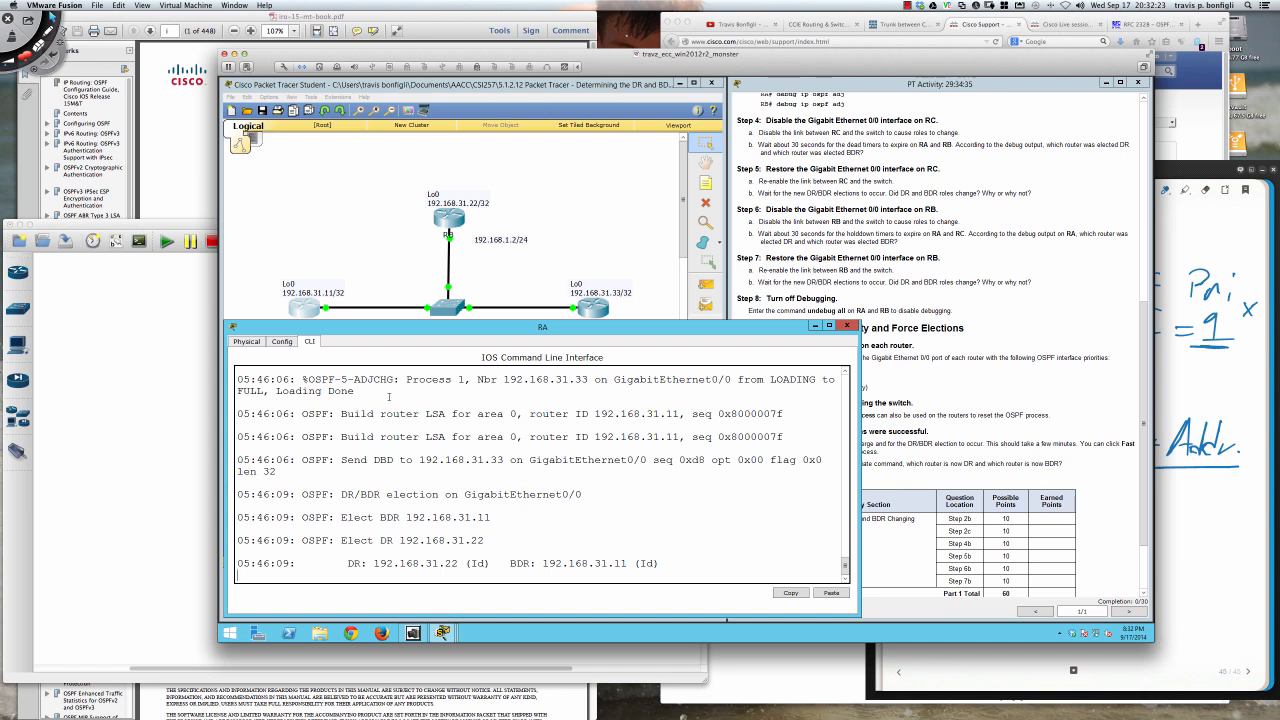
- Examine RA's debug output, highlighting the adjacency change for neighbor 192.168.31.33, the DBD message and the elected DR
left_click_drag(302, 380, 588, 375)
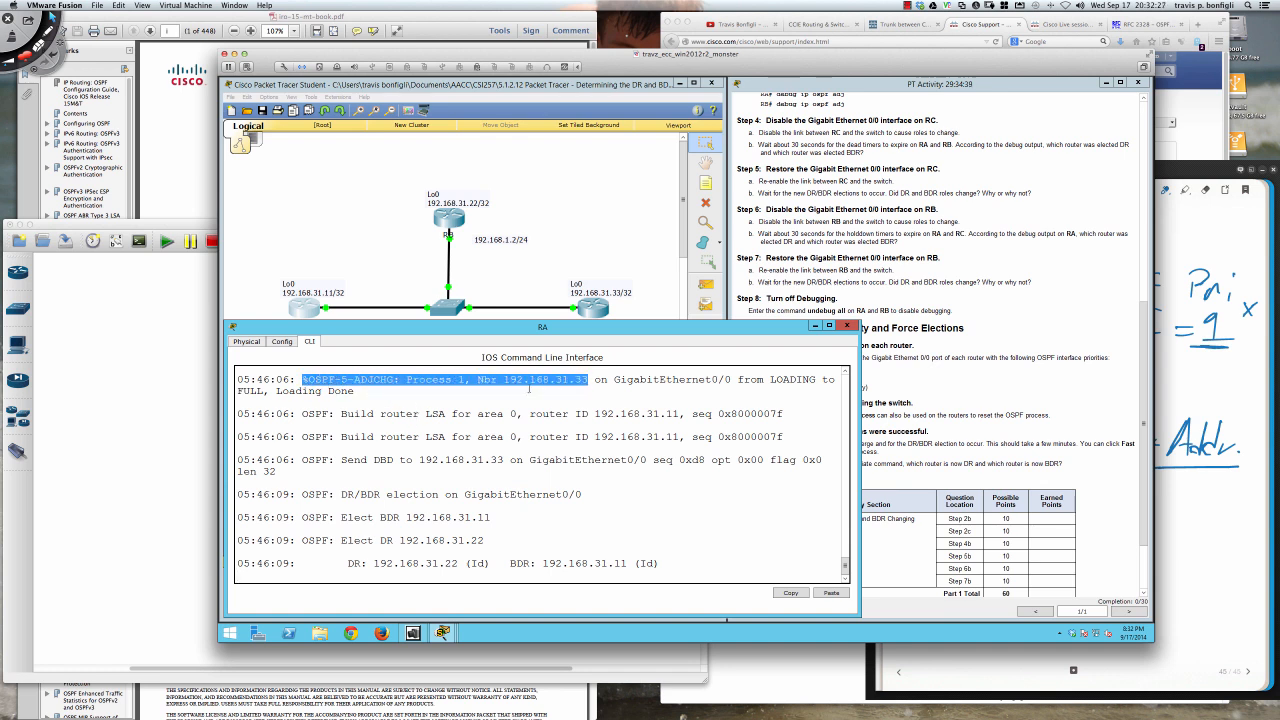
left_click(464, 391)
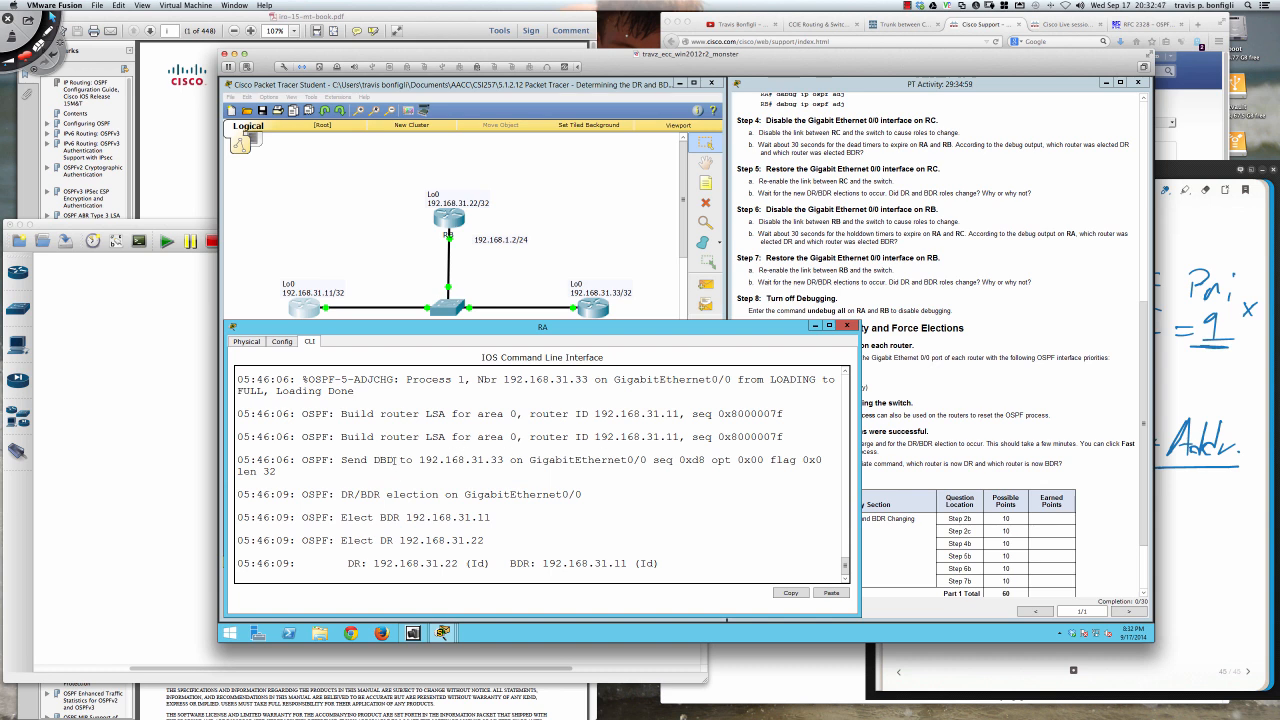
left_click_drag(373, 460, 395, 460)
left_click(457, 467)
key("Return")
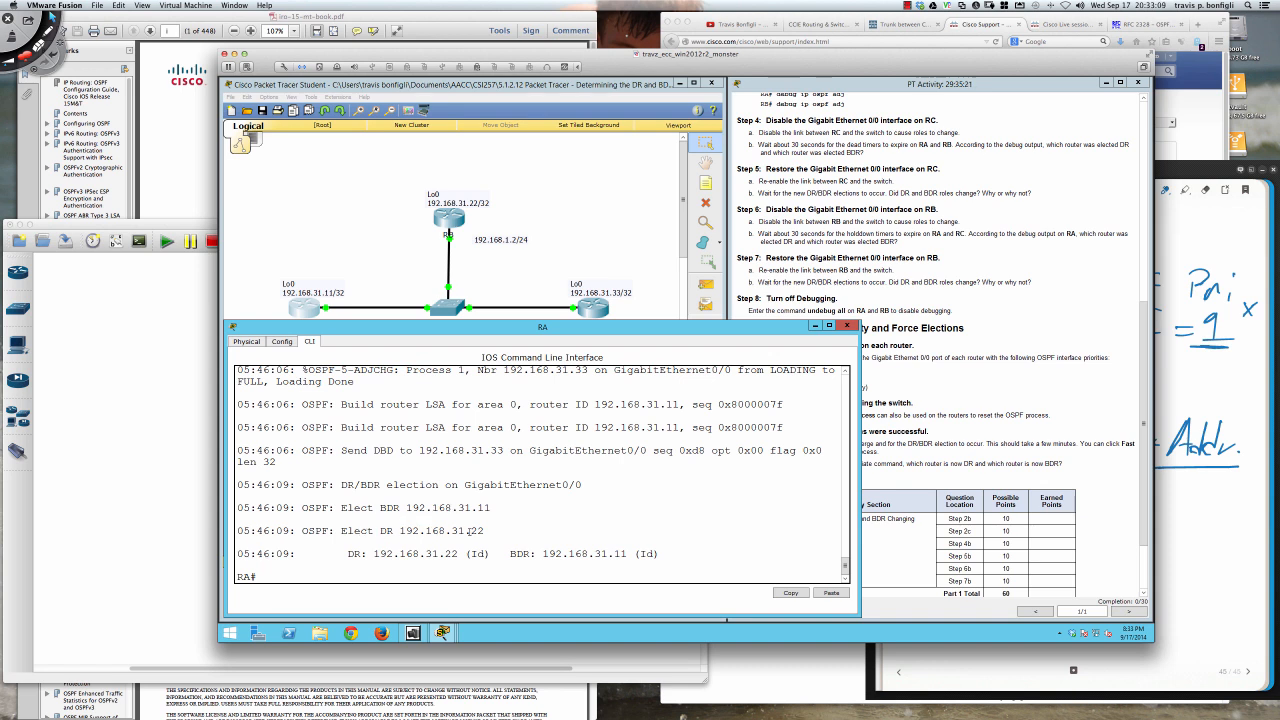
double_click(476, 531)
- Enter interface configuration mode for RA's Gigabit Ethernet 0/0 using conf t and int gi0/0
left_click(287, 577)
key("Return")
key("Return")
key("Return")
key("Return")
type("c")
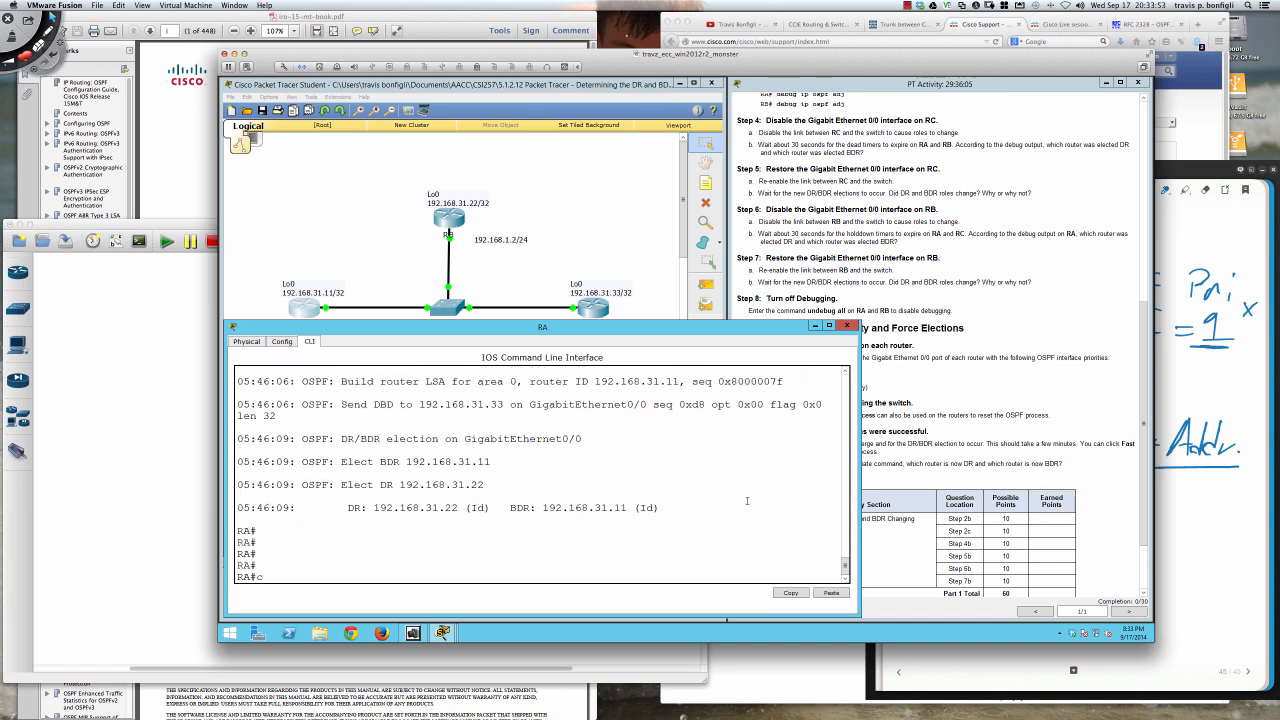
type("onf t")
key("Return")
type("int gi0")
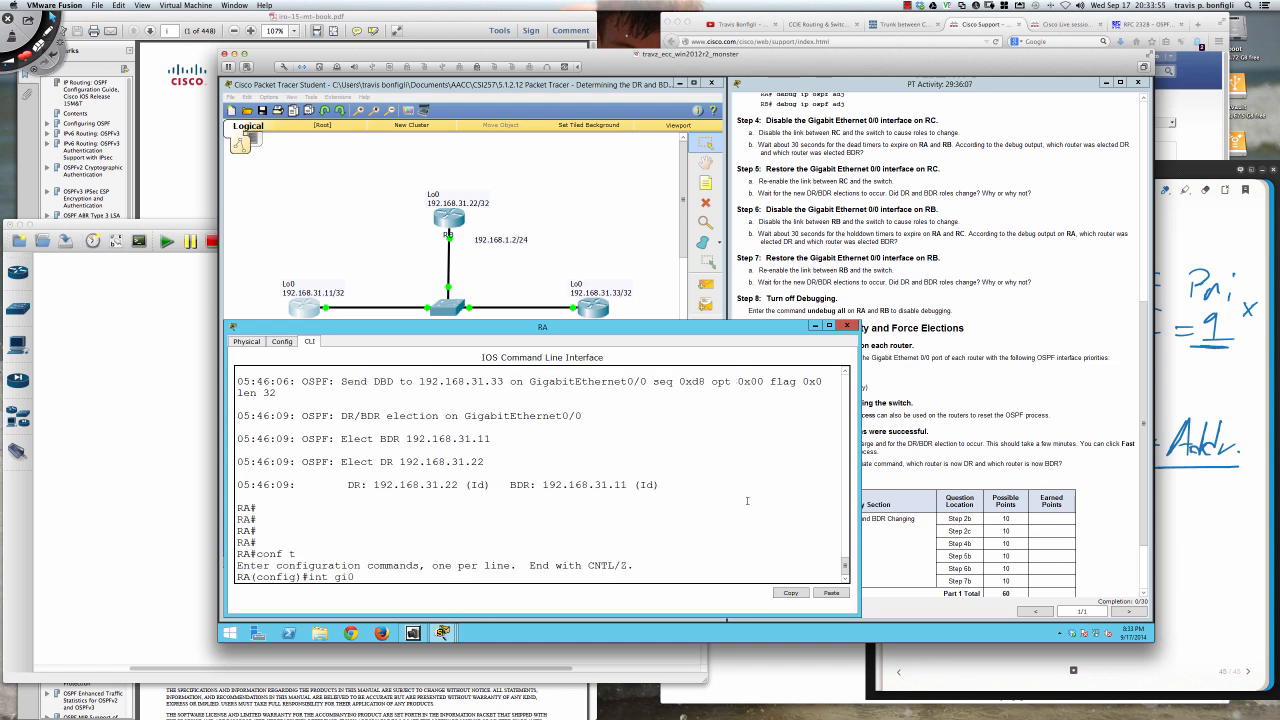
type("/0")
key("Return")
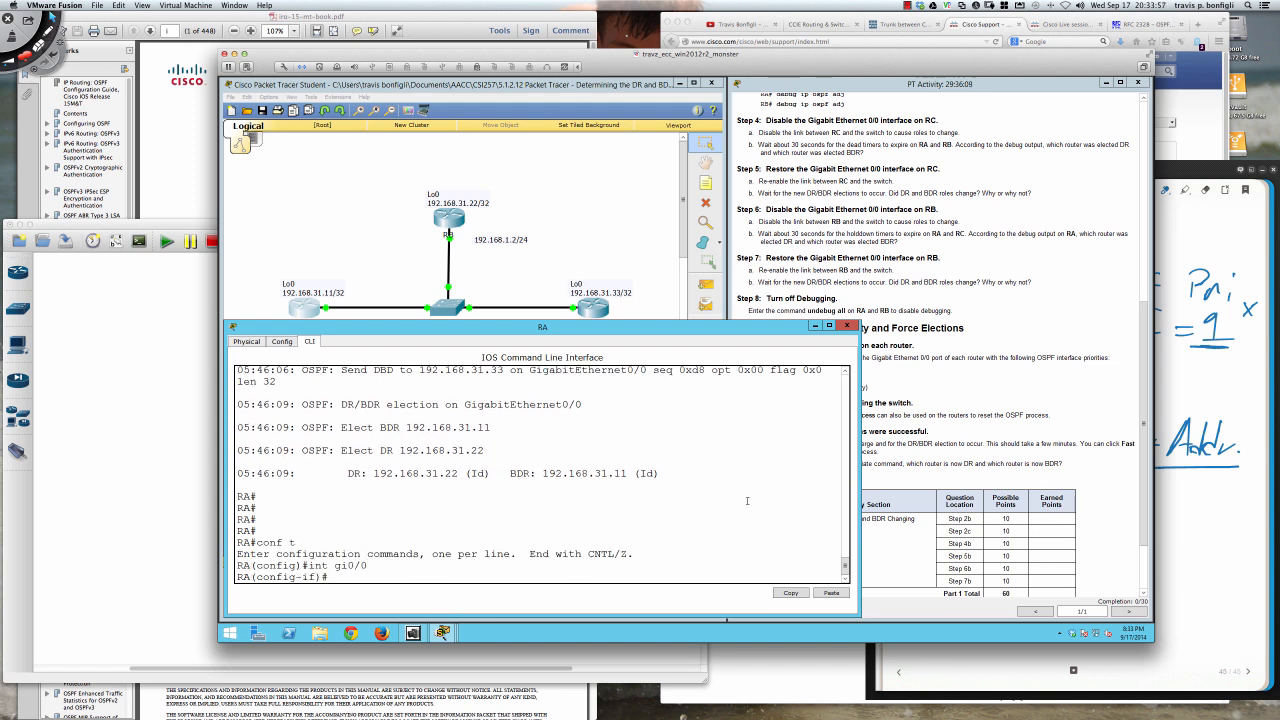
- Open RB's command line and enter interface configuration mode for Gigabit Ethernet 0/0 using conf t and int gi0/0
left_click(447, 220)
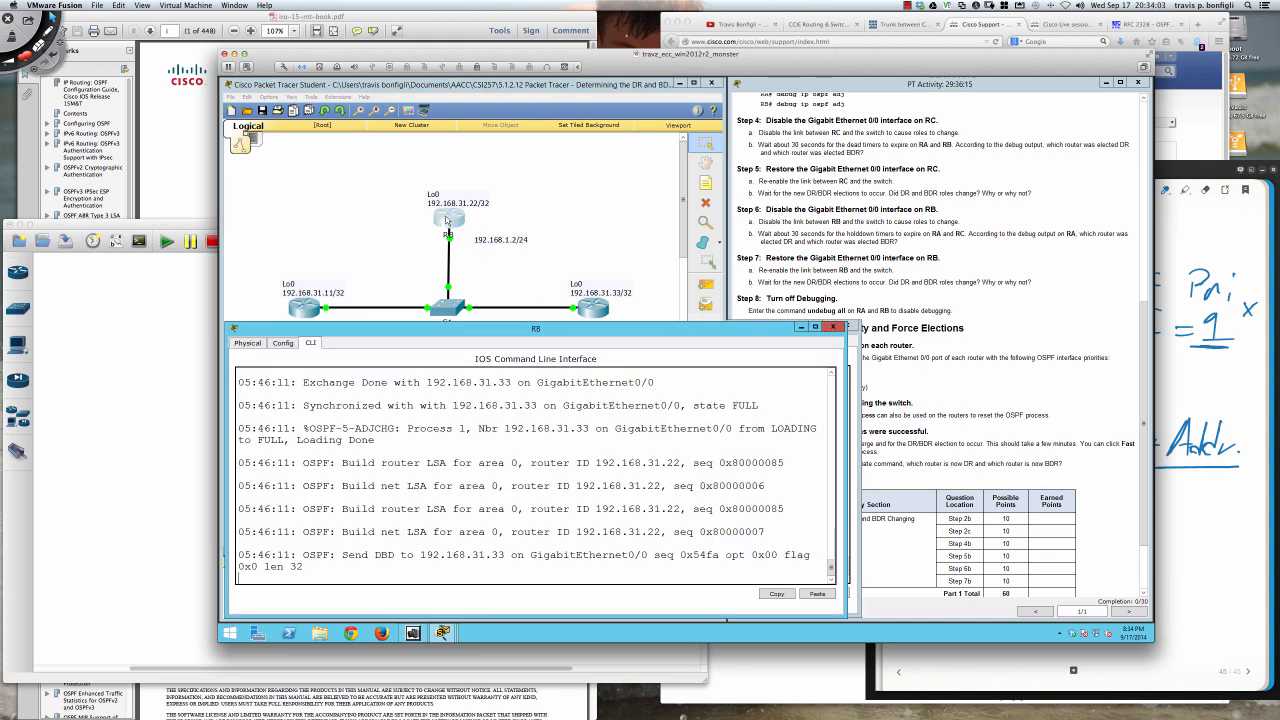
key("Return")
key("Return")
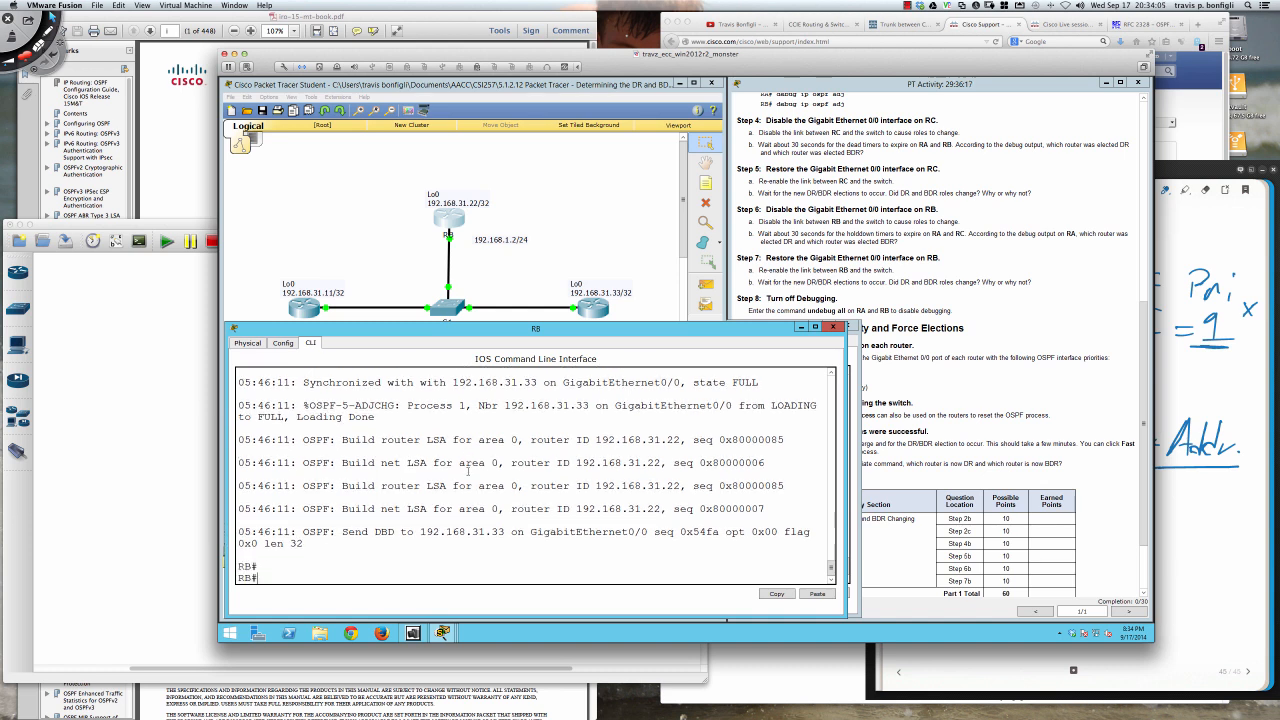
type("conf t")
key("Return")
type("ing")
key("BackSpace")
type("t ")
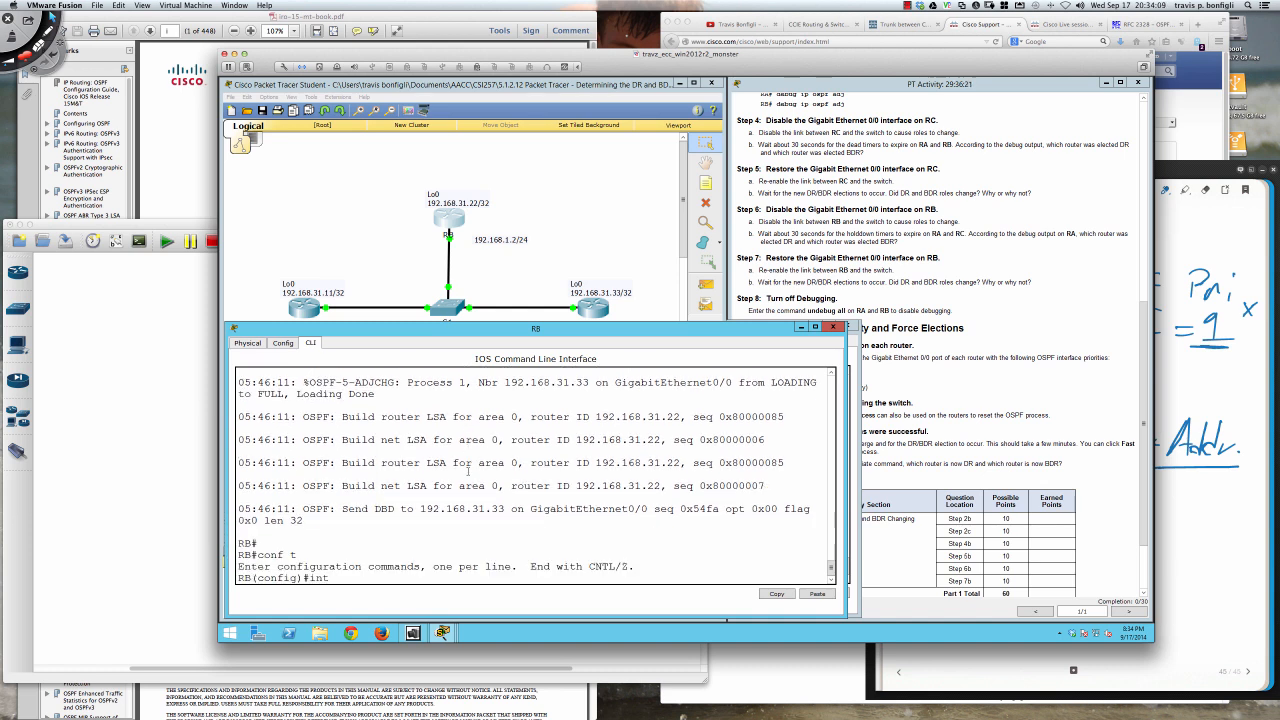
type("gi0/0")
key("Return")
key("Return")
key("Return")
- Disable RB's Gigabit Ethernet 0/0 interface with shut
type("shut")
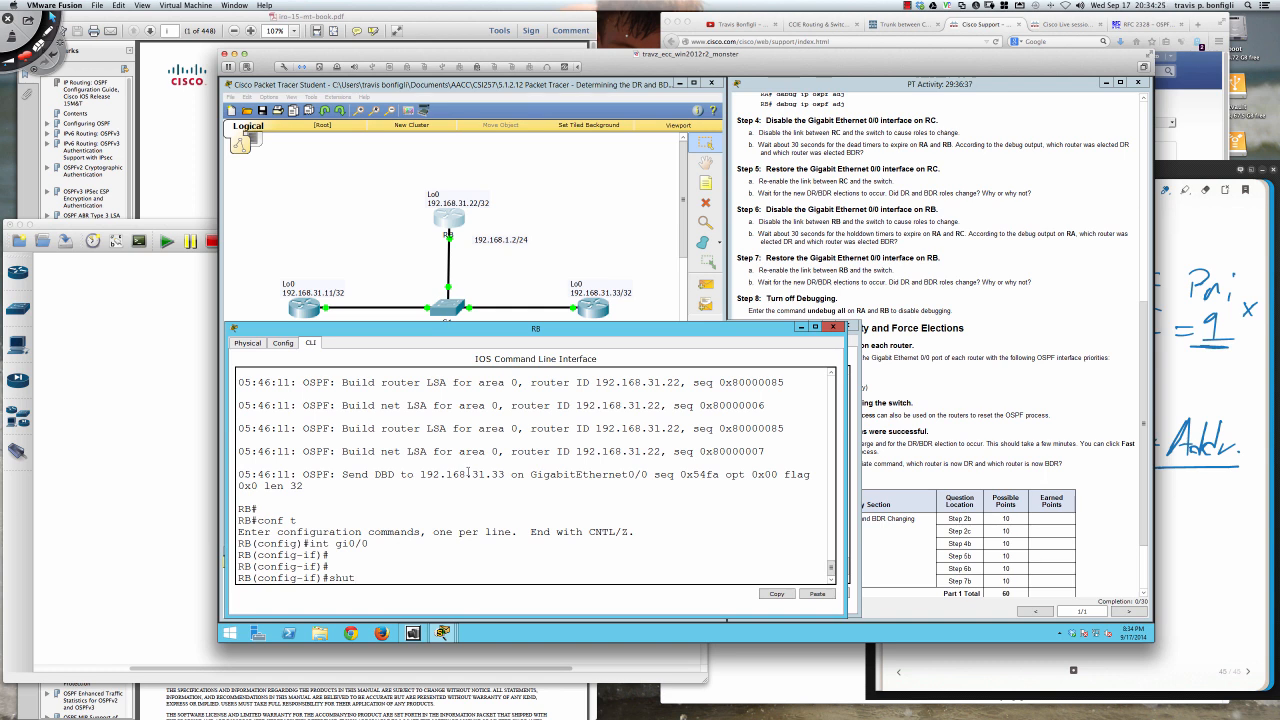
key("Return")
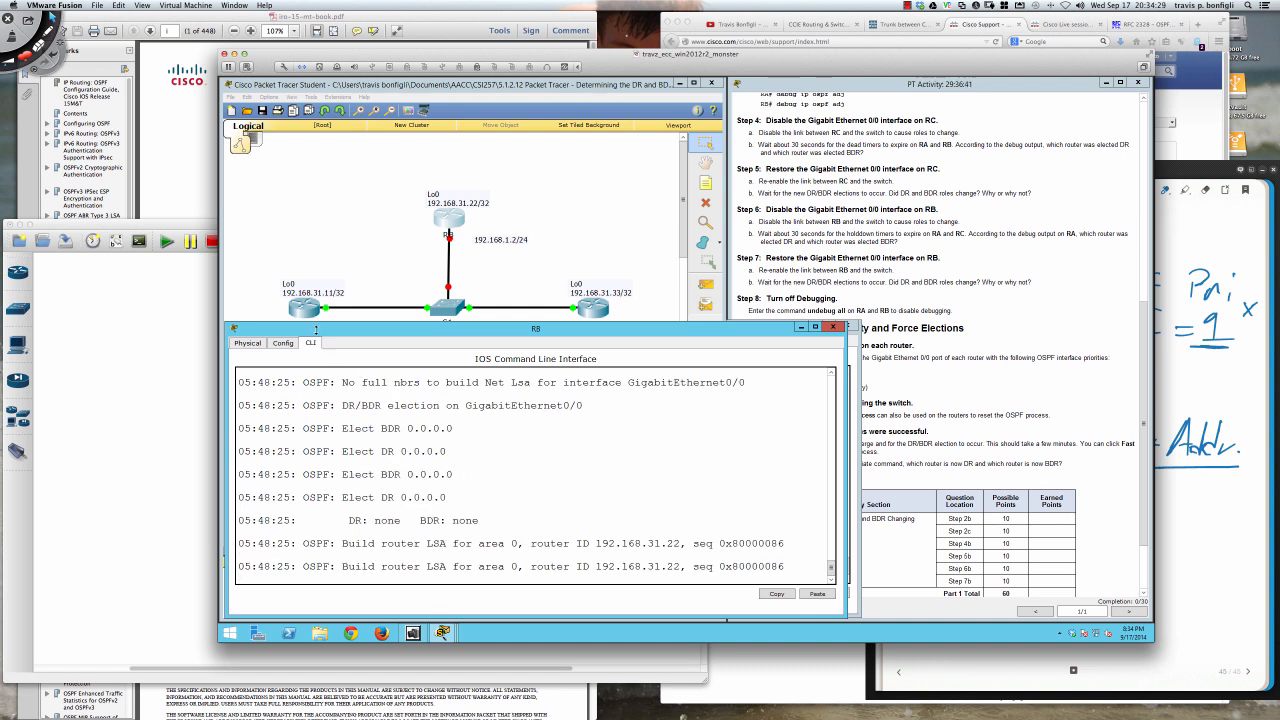
- Bring up RA's command line and leave configuration mode with end to watch its debug output
left_click(305, 310)
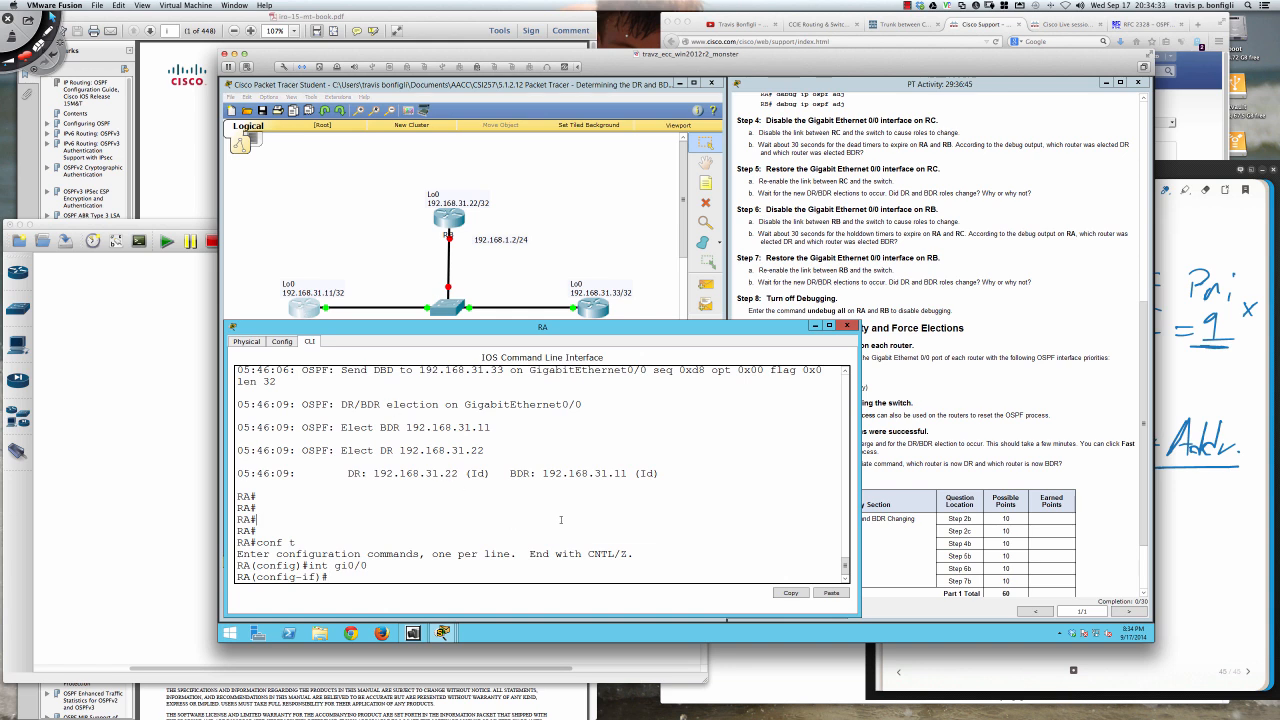
type("end")
key("Return")
key("Return")
key("Return")
key("Return")
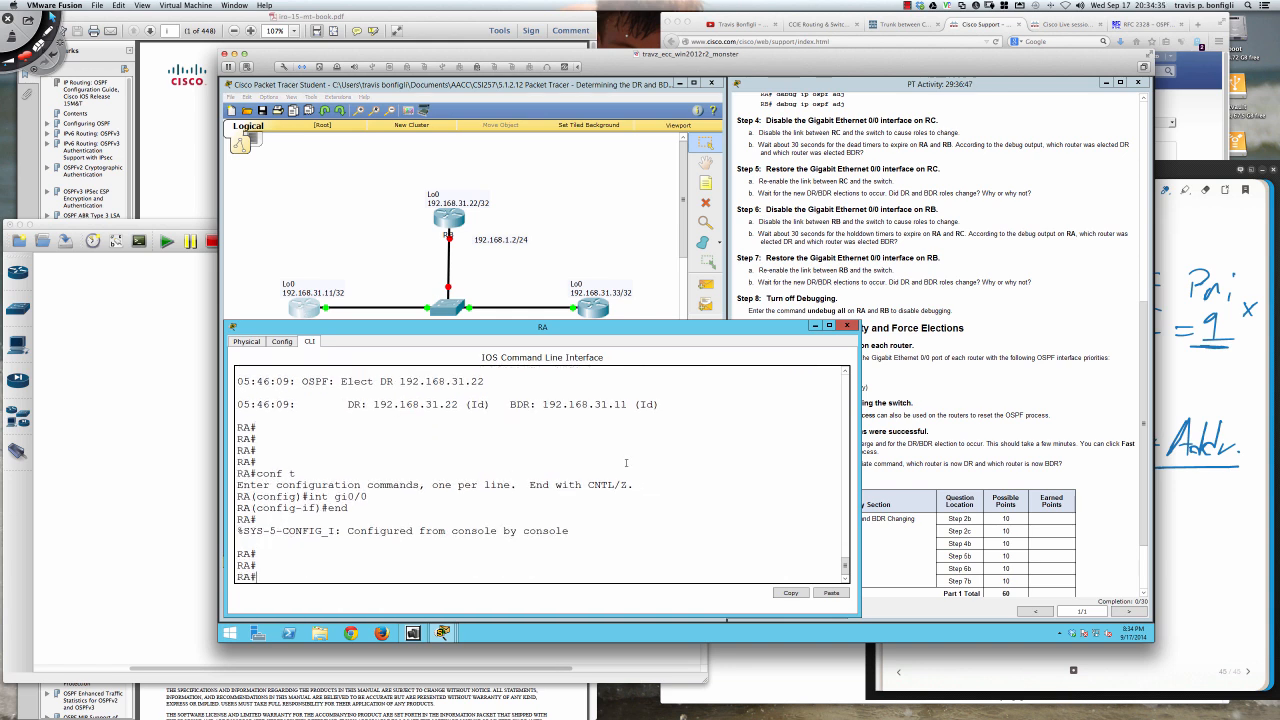
- Review the activity's steps 6 to 8 and Part 2 instructions, and bring RA's command line back to the front
left_click(917, 293)
scroll(904, 304, "down", 1)
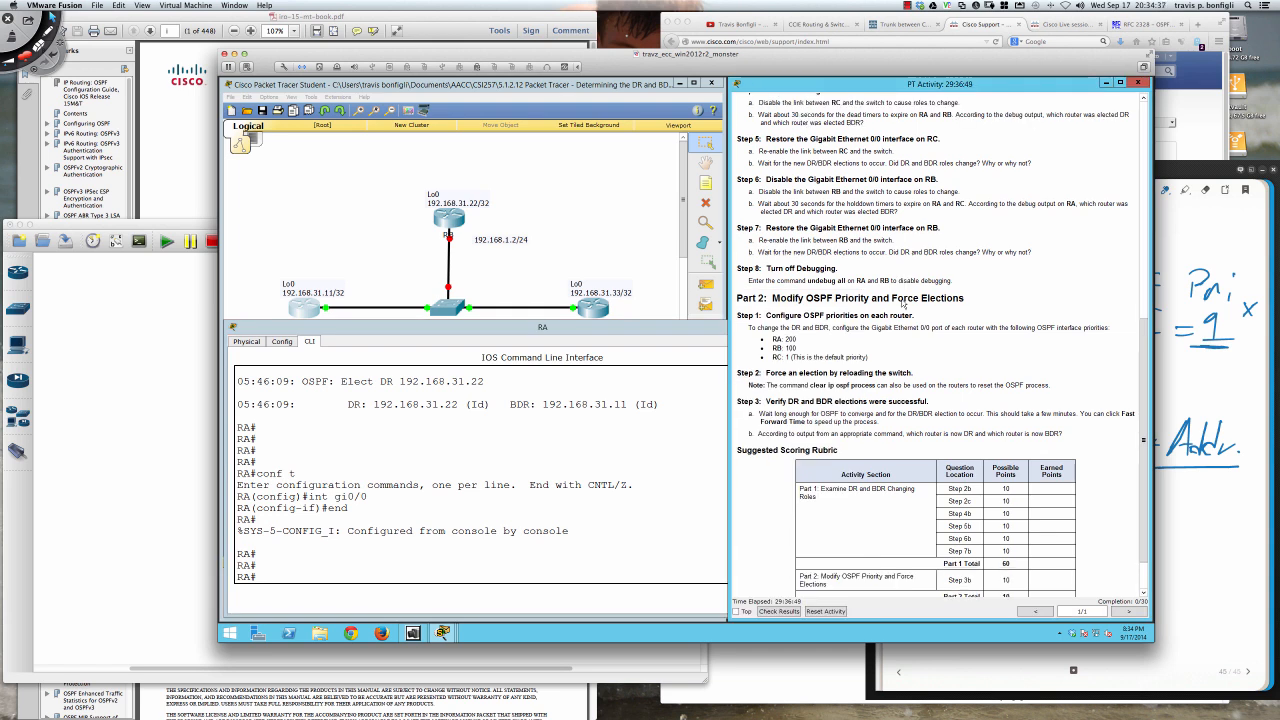
scroll(903, 303, "down", 1)
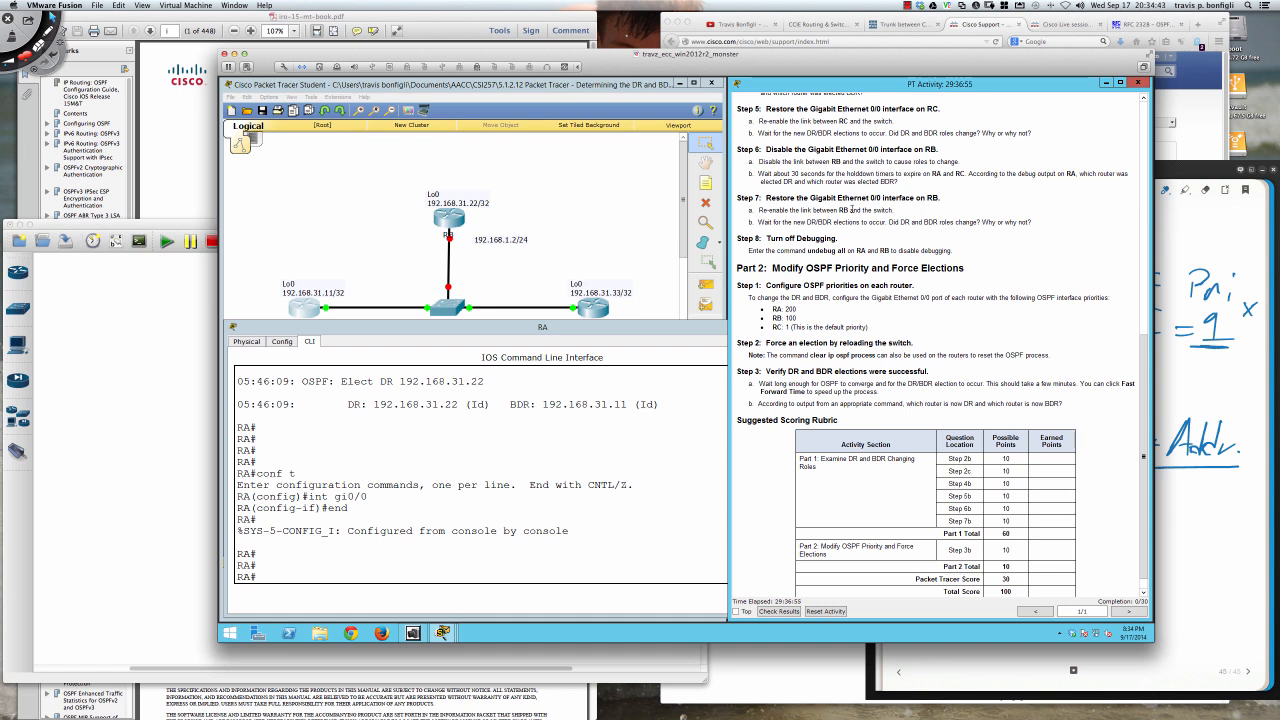
scroll(853, 207, "down", 1)
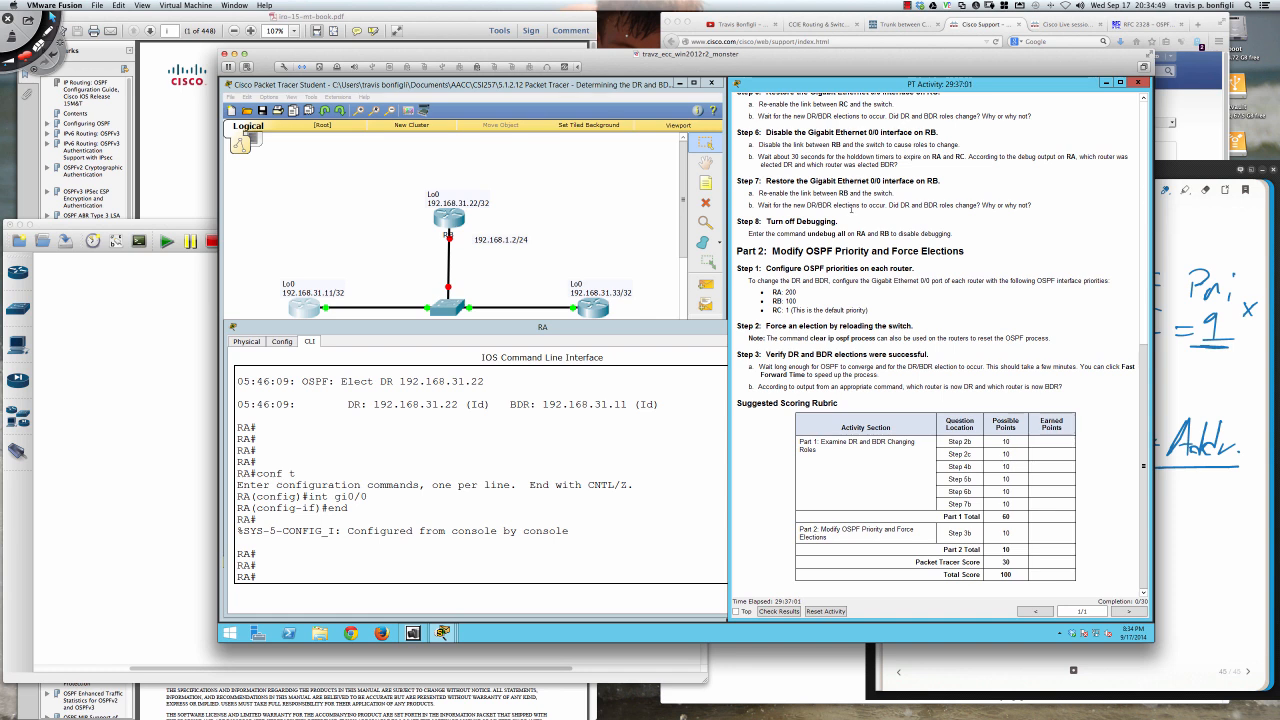
left_click(586, 445)
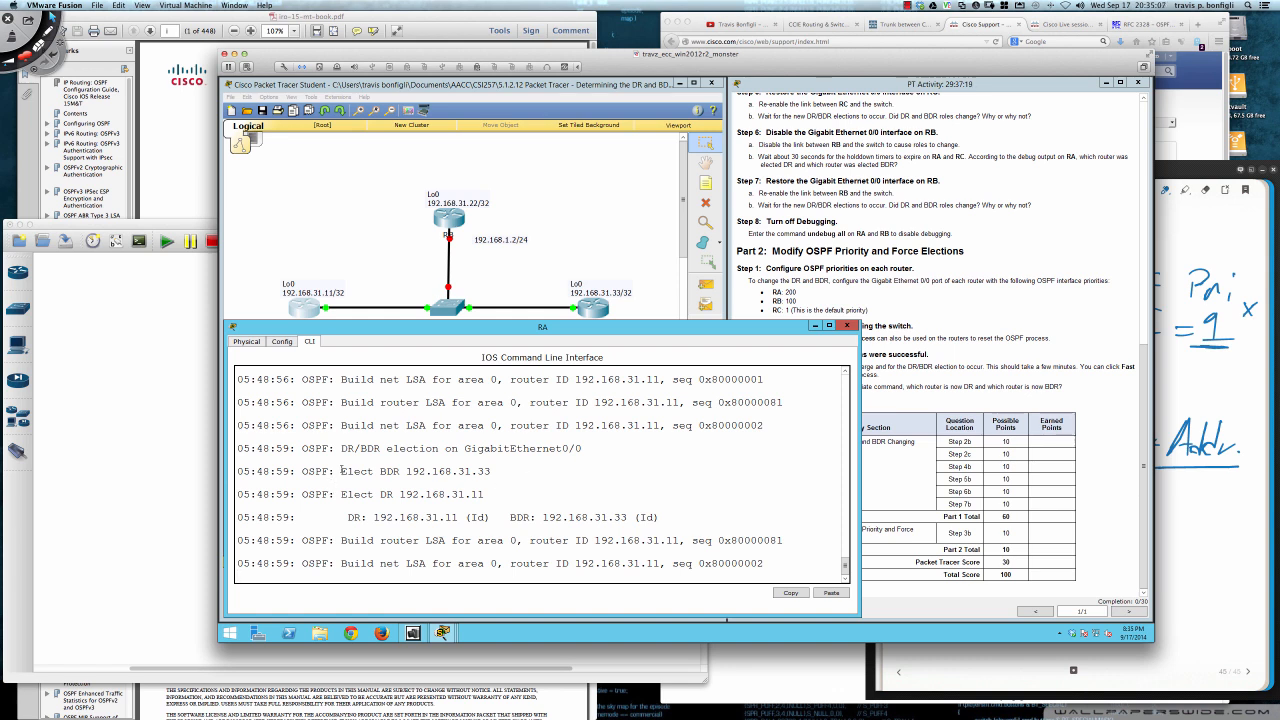
- Switch to Deskscribble and mark the DR/BDR election line, the elected BDR and the elected DR in RA's debug output
key("super+Tab")
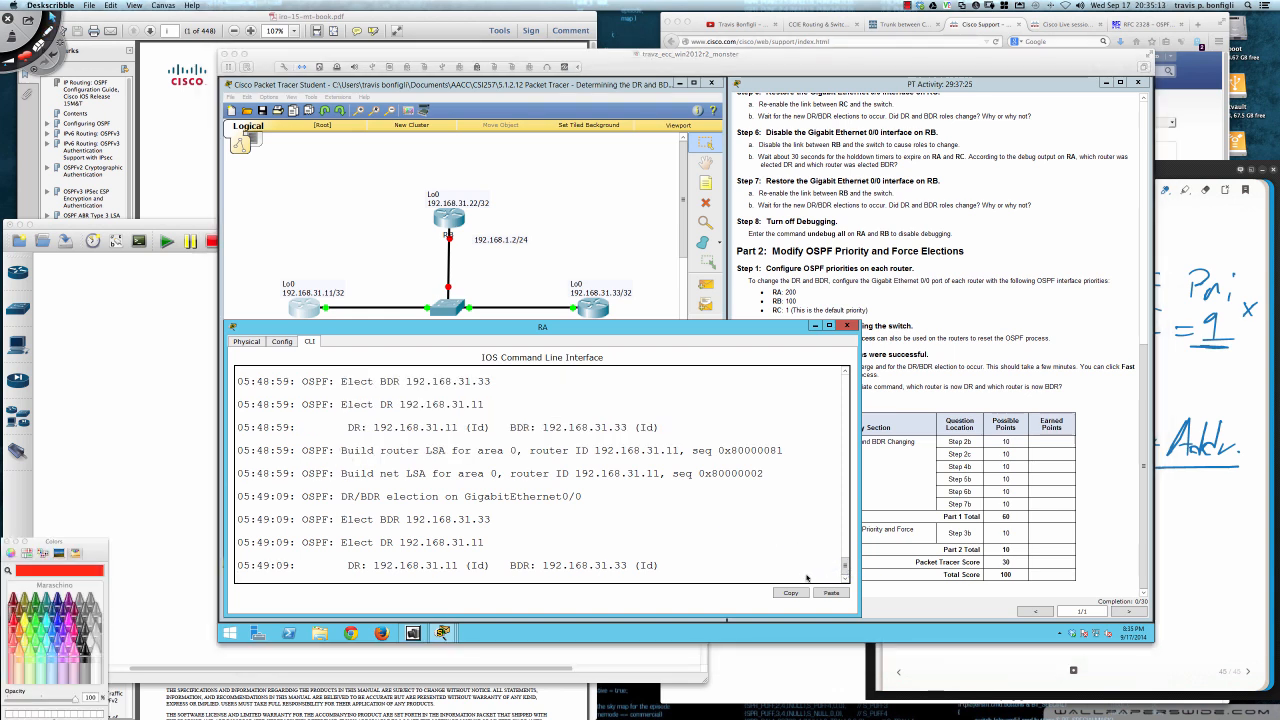
key("super+Tab")
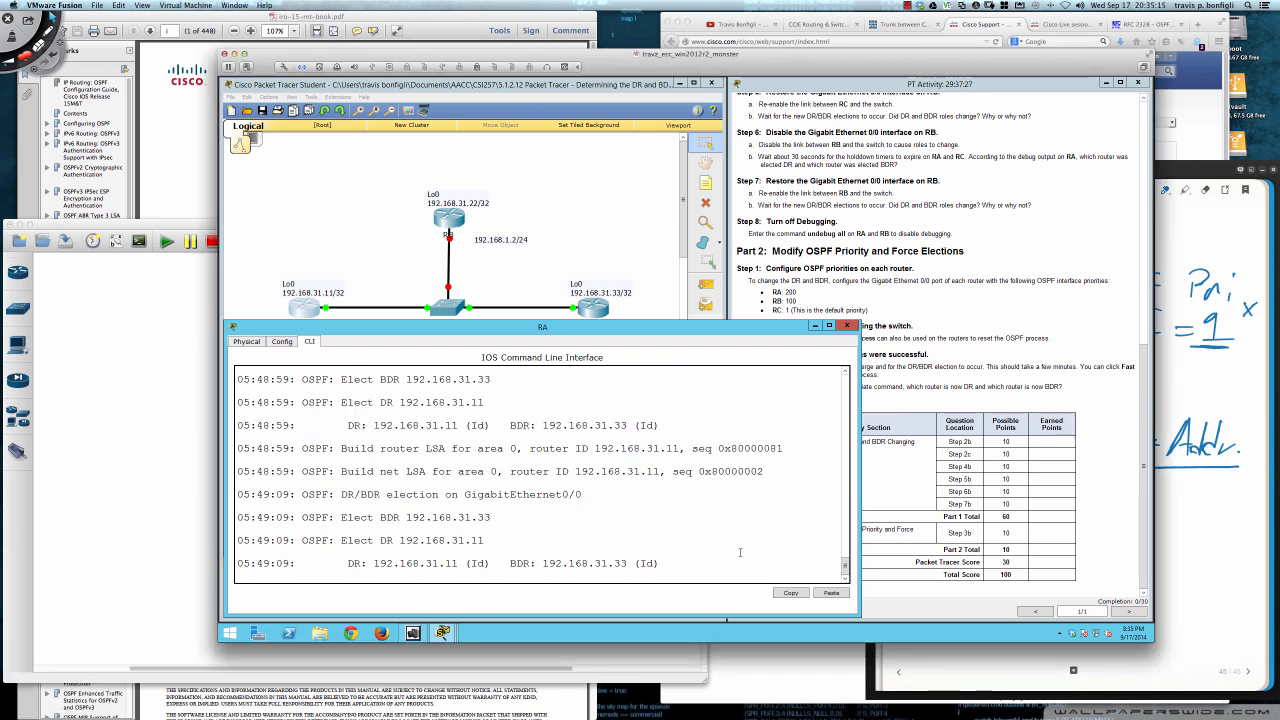
key("super+Tab")
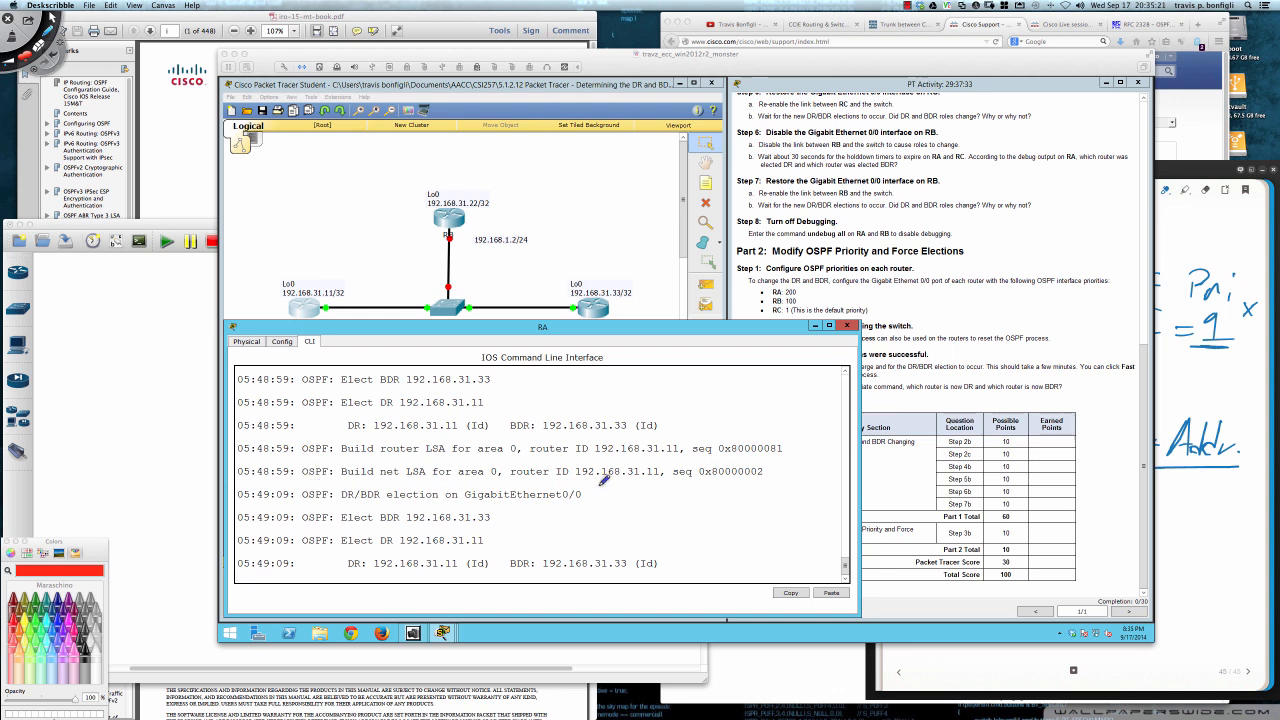
left_click_drag(598, 488, 588, 497)
left_click_drag(490, 515, 518, 505)
left_click_drag(484, 545, 474, 545)
- Label the routers in red with their former roles: BDR above RA, DR above RB and DROTHER above RC
left_click_drag(276, 254, 280, 271)
left_click_drag(275, 254, 283, 270)
mouse_move(288, 251)
left_mouse_down()
mouse_move(293, 267)
mouse_move(295, 246)
mouse_move(316, 250)
left_mouse_up()
mouse_move(433, 170)
left_mouse_down()
mouse_move(438, 186)
mouse_move(470, 166)
left_mouse_up()
mouse_move(582, 258)
left_mouse_down()
mouse_move(592, 278)
mouse_move(660, 242)
mouse_move(676, 205)
mouse_move(688, 224)
mouse_move(708, 212)
left_mouse_up()
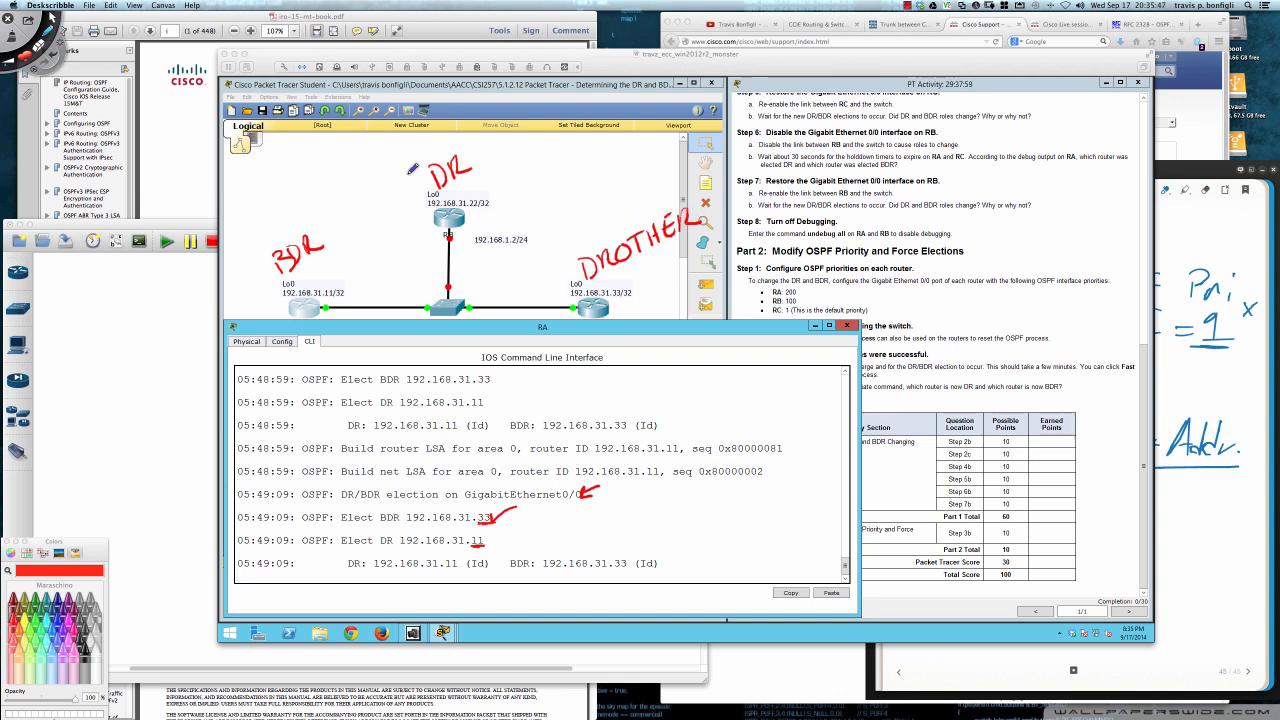
- Cross out the DR label above RB and write DR above RA's BDR label
left_click_drag(422, 156, 487, 207)
left_click_drag(472, 142, 448, 222)
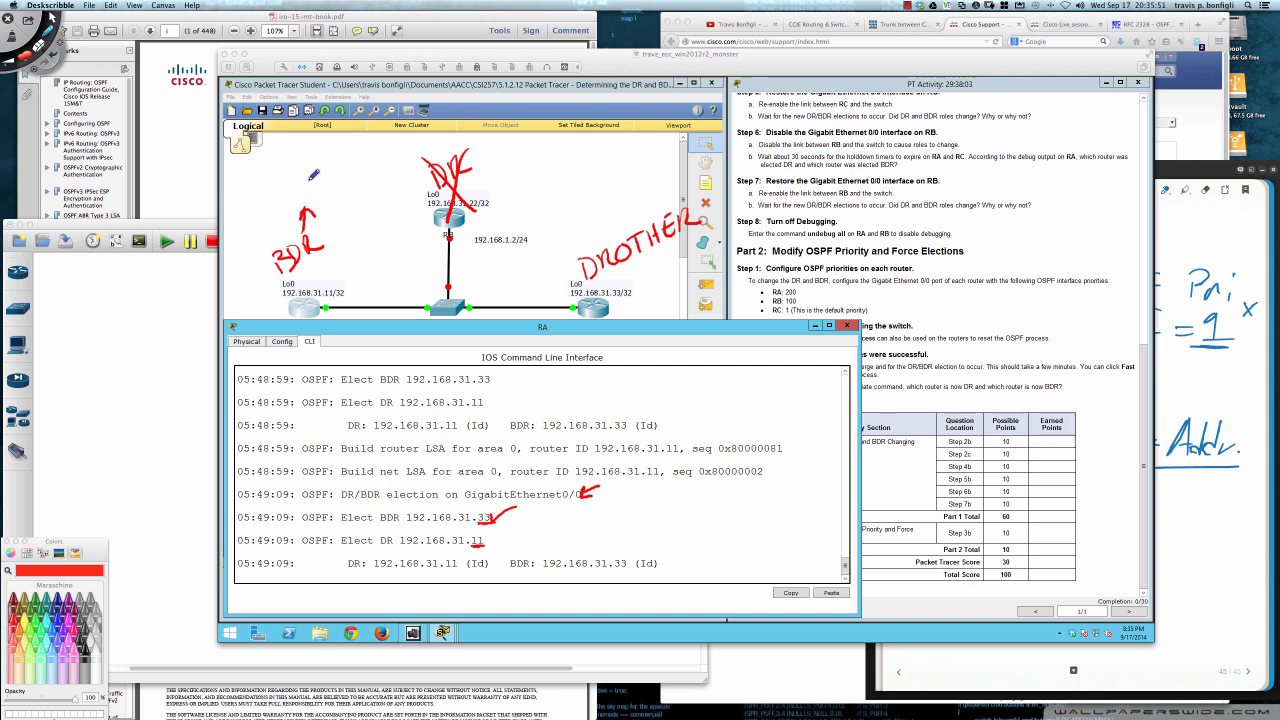
mouse_move(293, 172)
left_mouse_down()
mouse_move(294, 195)
mouse_move(333, 172)
left_mouse_up()
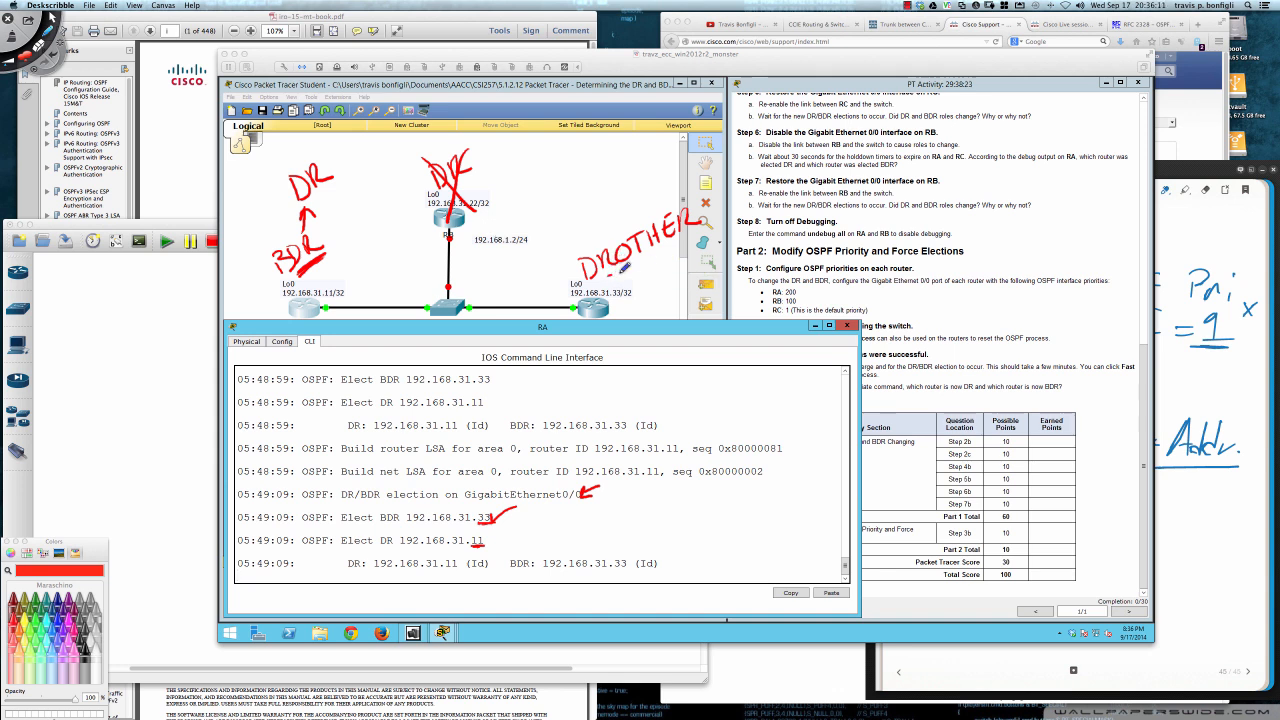
- Underline RC's DROTHER label and address, write "BDR → DR" beside the elected DR, and circle the elected BDR's ending 33
left_click_drag(608, 275, 682, 231)
left_click_drag(614, 300, 630, 300)
left_click_drag(491, 536, 577, 510)
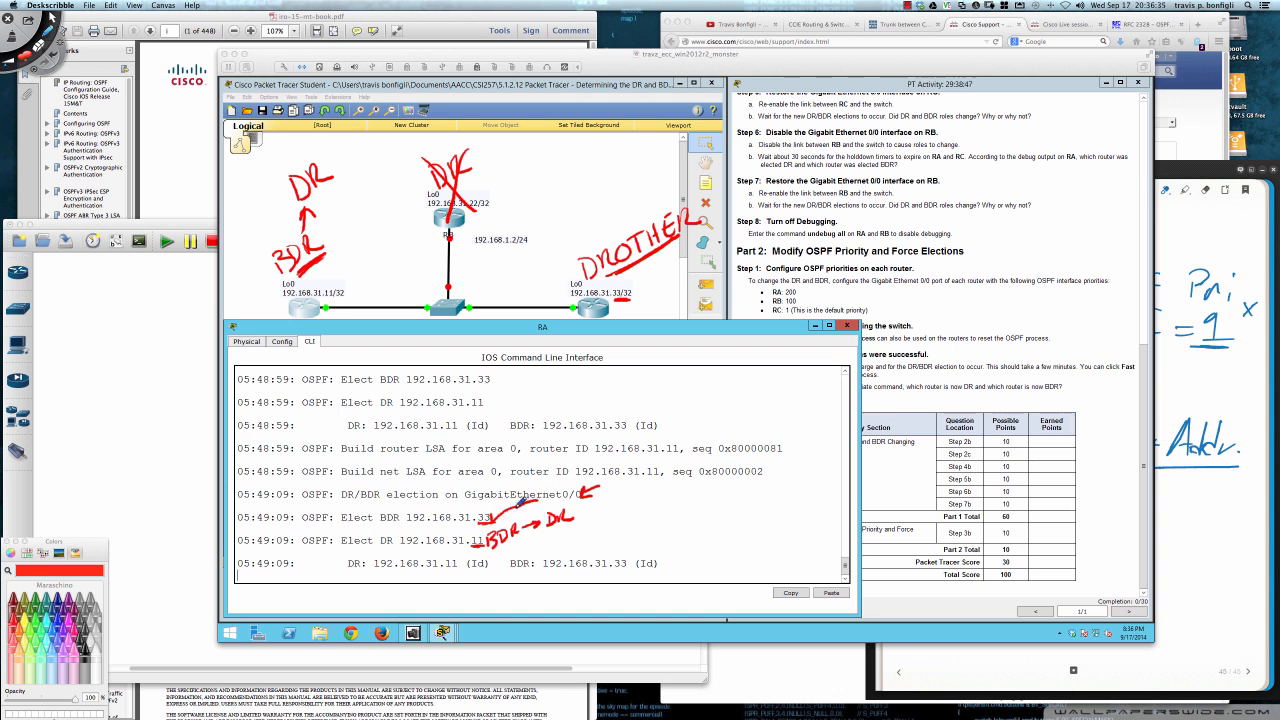
mouse_move(481, 510)
left_mouse_down()
mouse_move(493, 504)
mouse_move(478, 524)
mouse_move(500, 512)
left_mouse_up()
- Underline the DR and BDR addresses in the last debug line and write DR and BDR beneath them
left_click_drag(576, 567, 630, 565)
left_click_drag(428, 568, 460, 567)
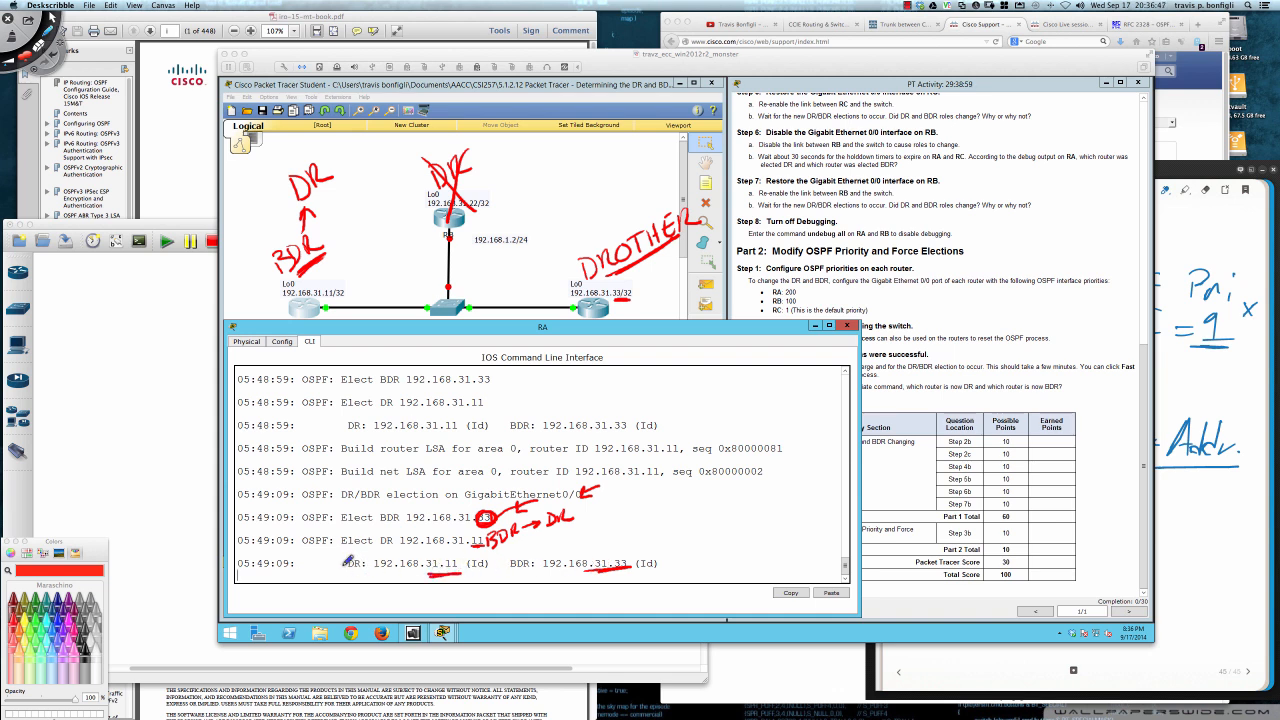
left_click_drag(350, 571, 630, 563)
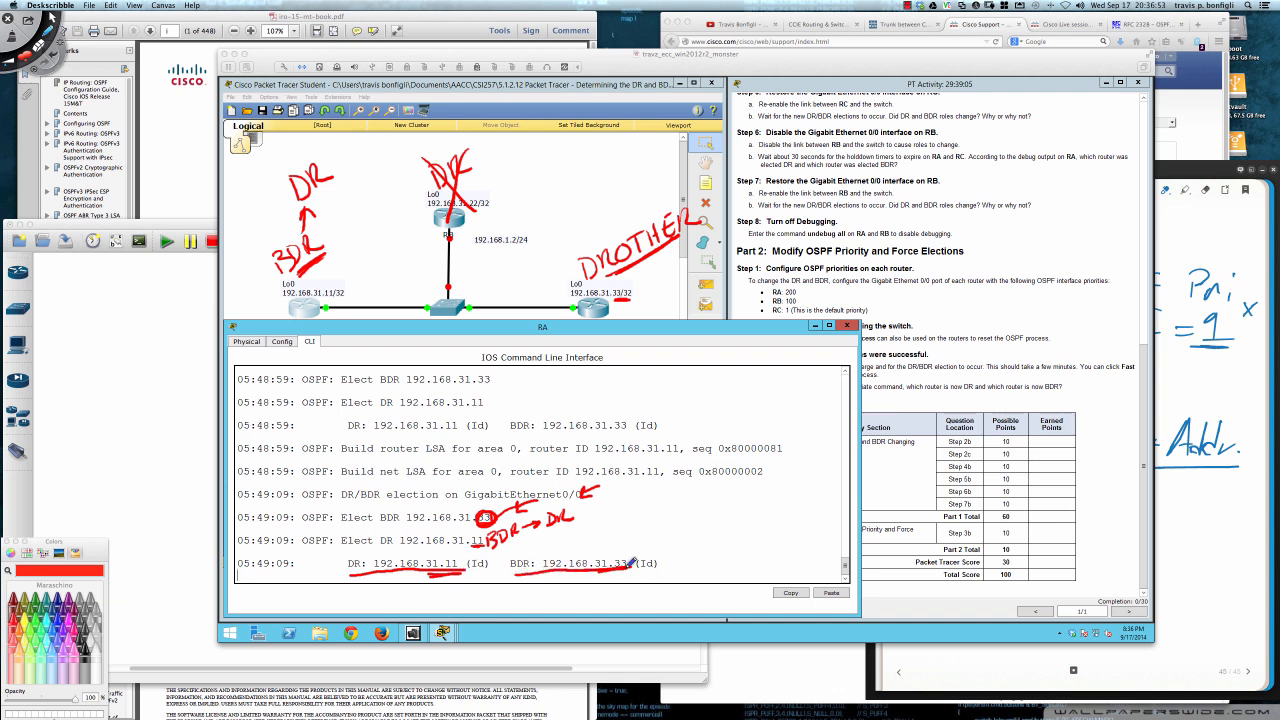
mouse_move(408, 577)
left_mouse_down()
mouse_move(398, 593)
mouse_move(428, 588)
left_mouse_up()
mouse_move(578, 568)
left_mouse_down()
mouse_move(575, 592)
mouse_move(622, 566)
mouse_move(631, 584)
left_mouse_up()
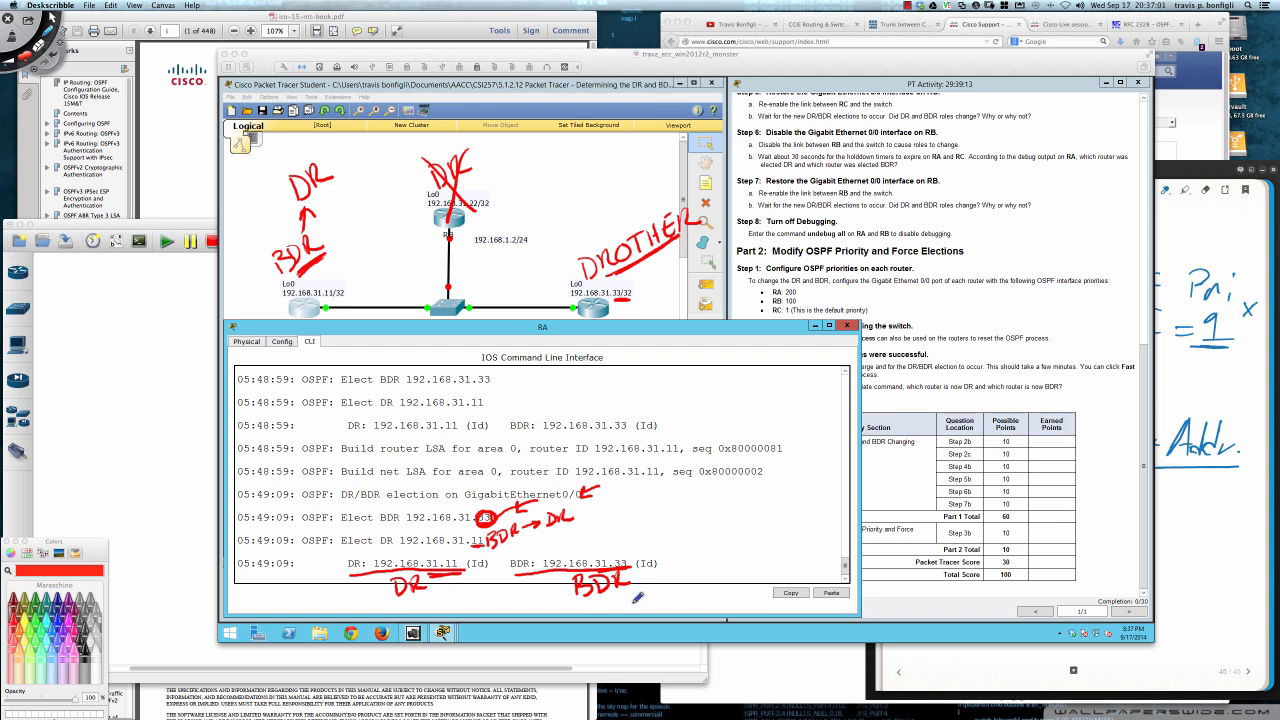
- Erase all the red annotations, leave drawing mode and return to RA's command line
key("Delete")
key("Escape")
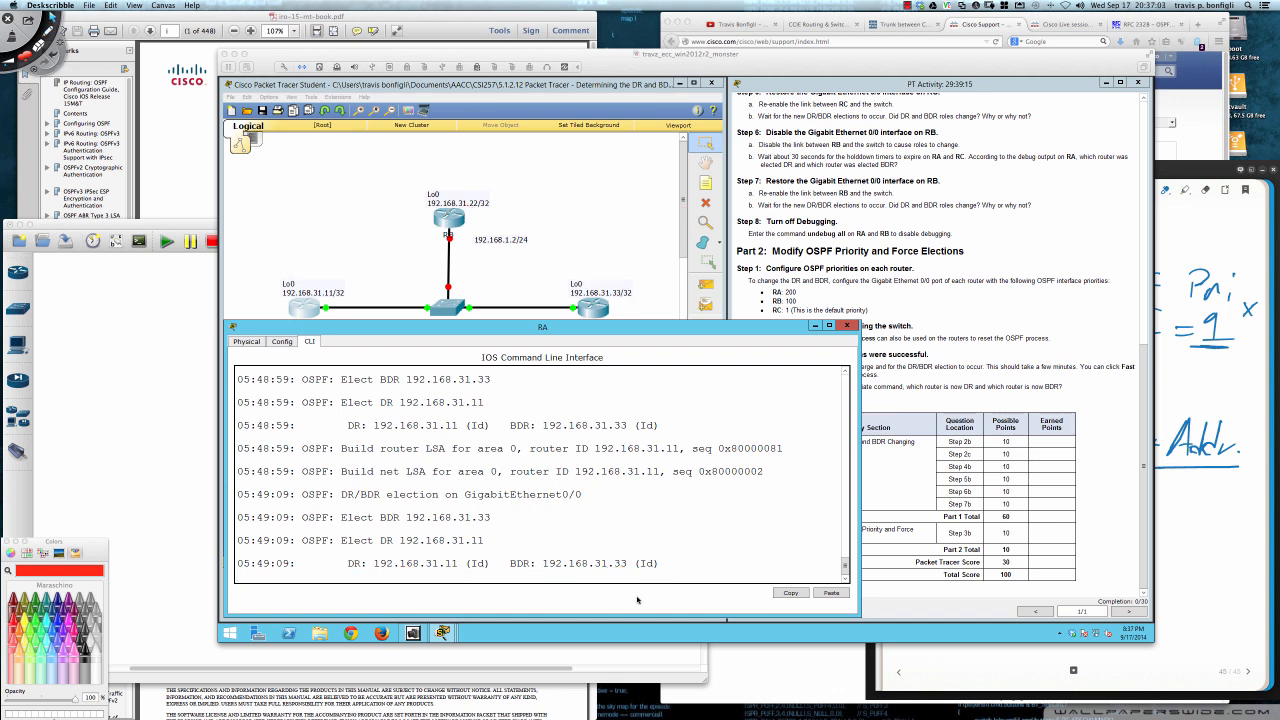
left_click(688, 364)
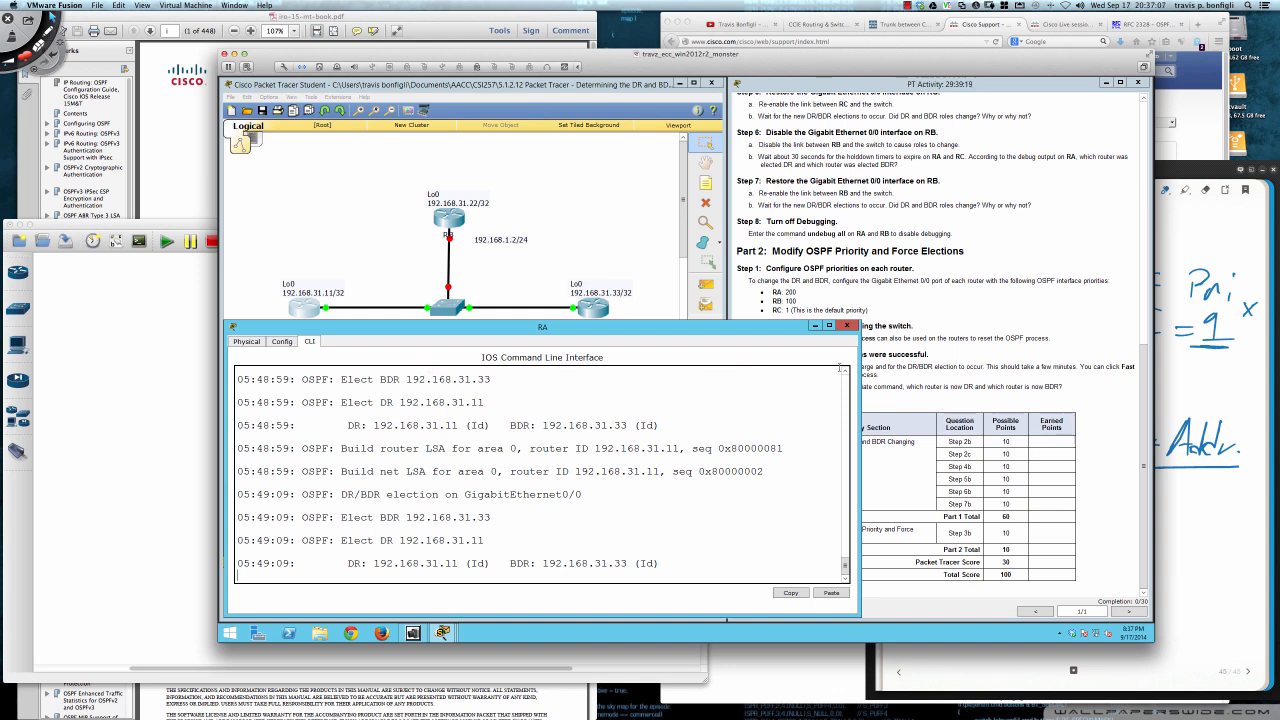
- Narrow RA's command-line window and turn off all debugging on RA with u all
left_click_drag(858, 372, 752, 367)
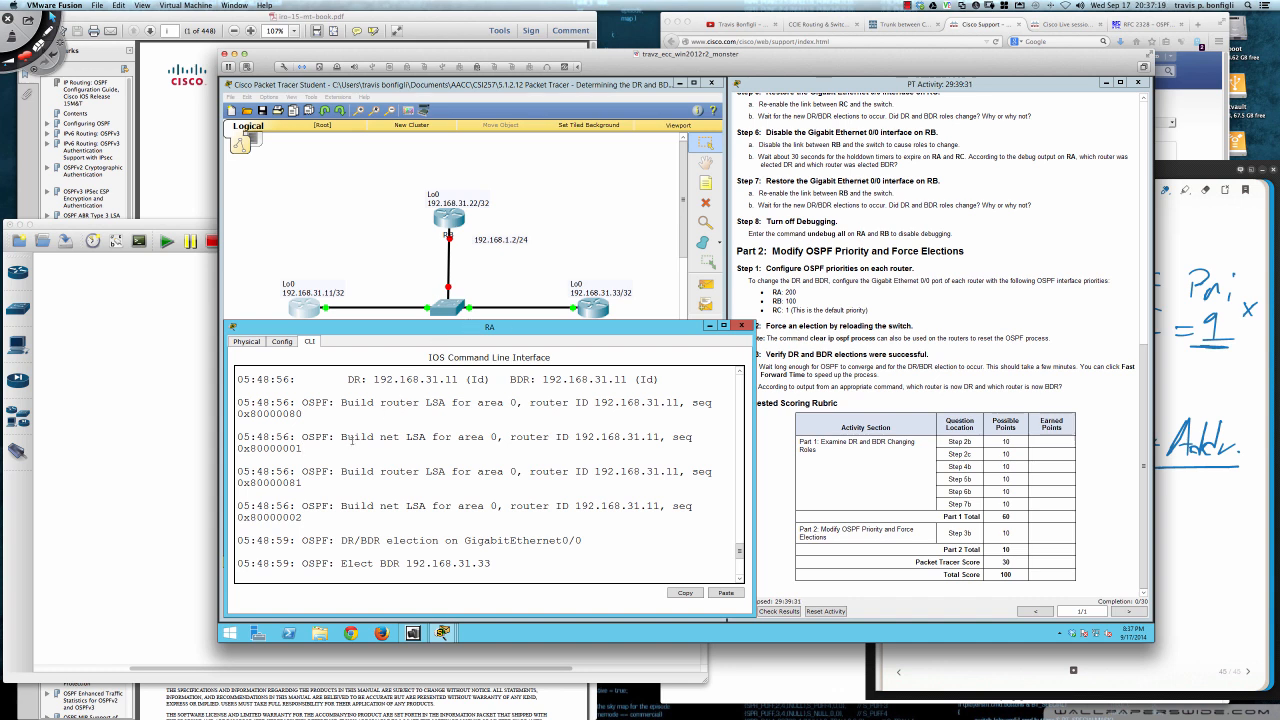
key("Return")
key("Return")
key("Return")
type("u all")
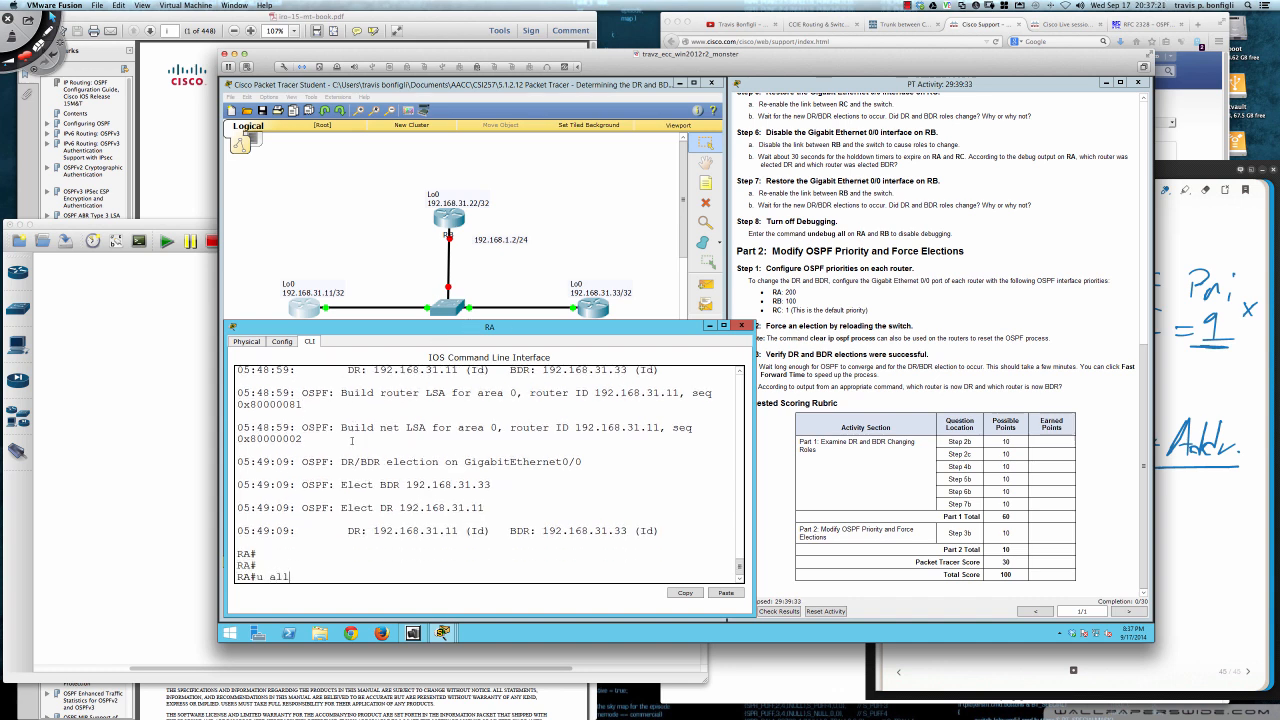
key("Return")
- Run the full undebug all command on RA, followed by its short form u all
type("unde")
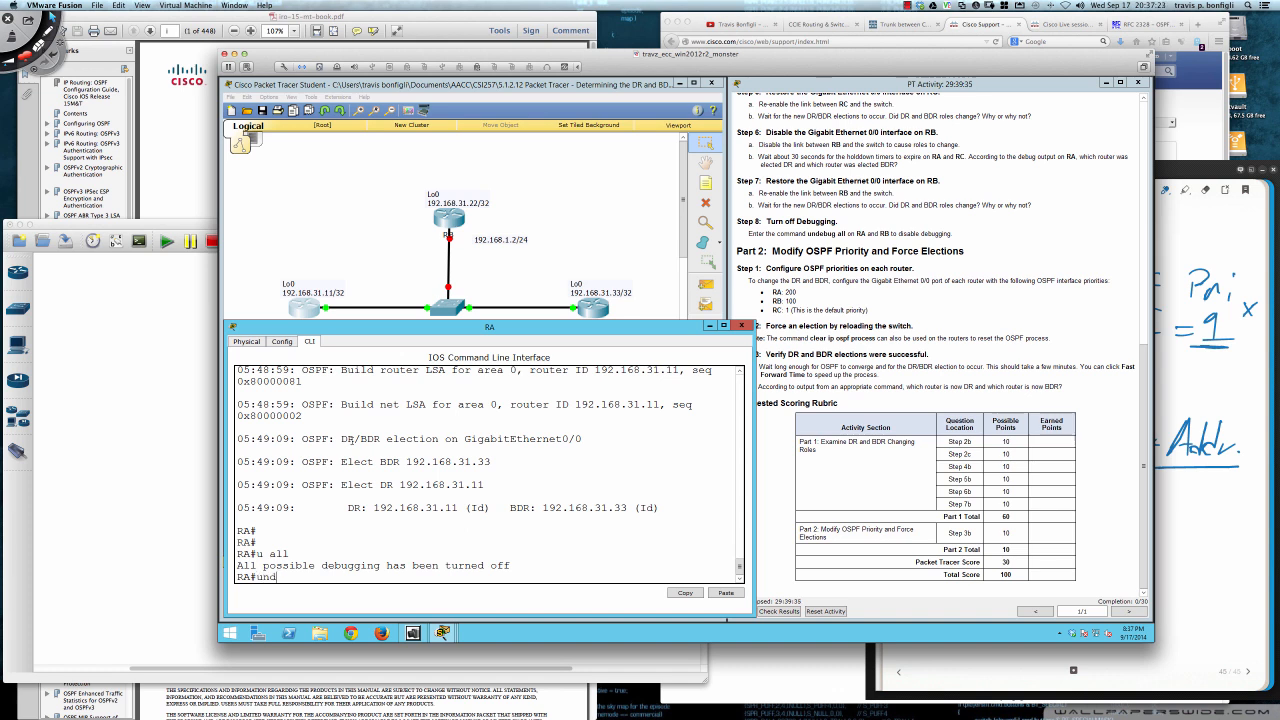
key("Tab")
type("al")
key("Tab")
key("Return")
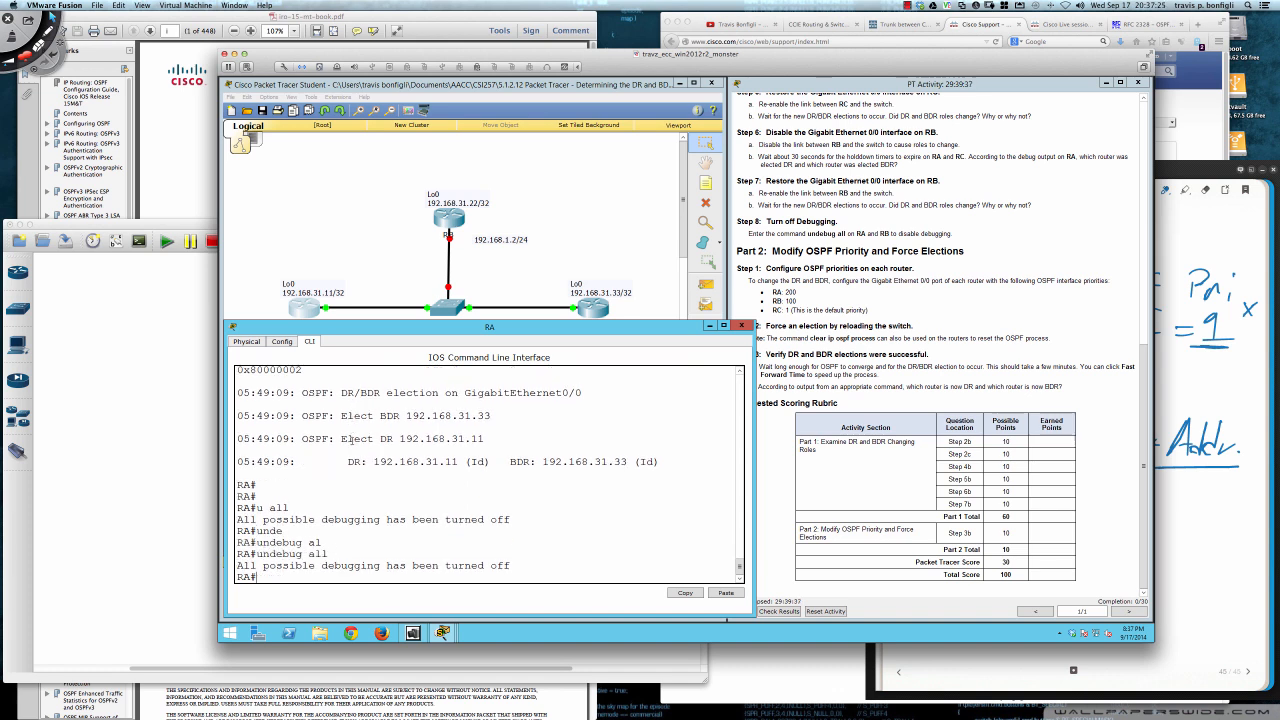
key("Return")
key("Return")
type("u all")
key("Return")
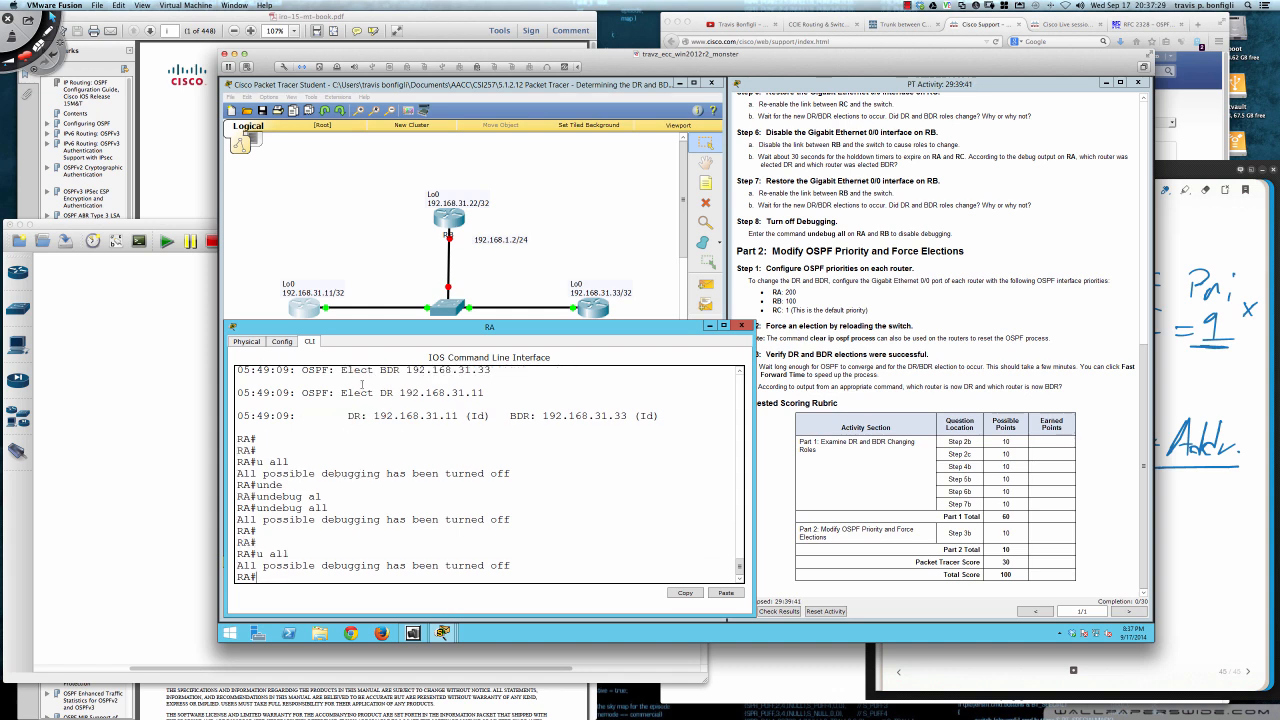
- Bring up RB's command line and re-enable its Gigabit Ethernet 0/0 interface with no shut
left_click(448, 218)
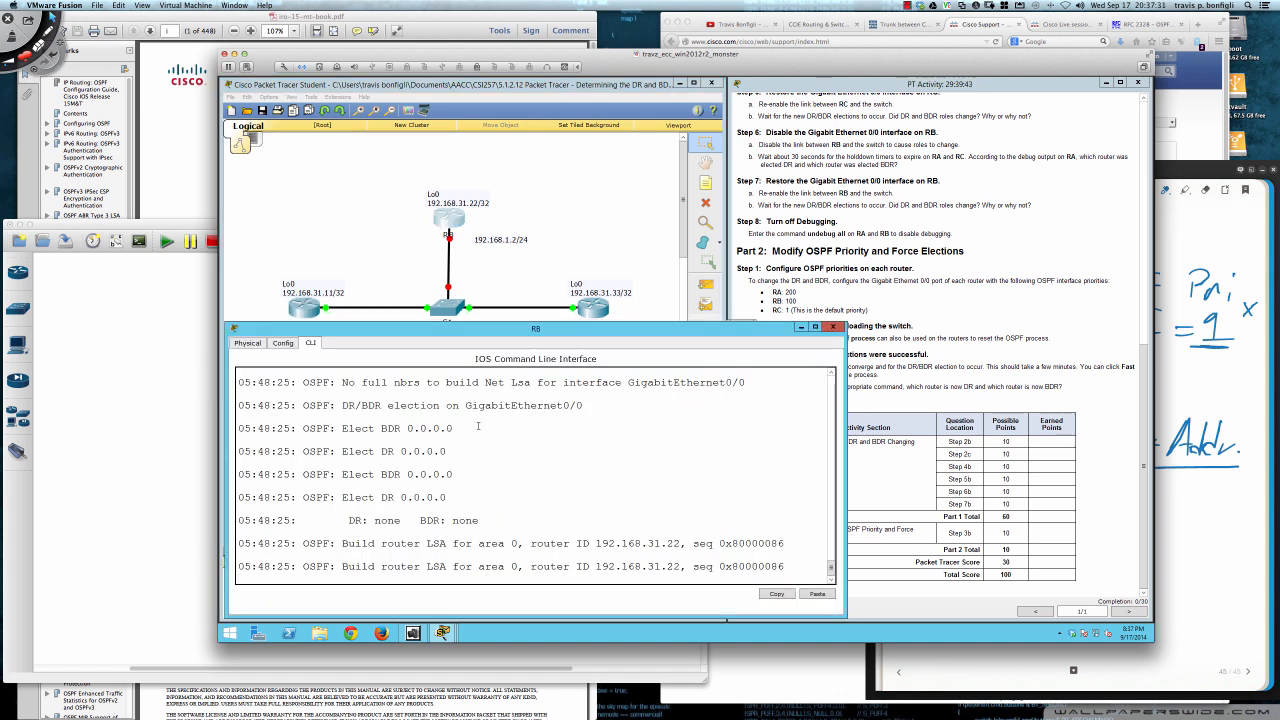
key("Return")
key("Return")
key("Return")
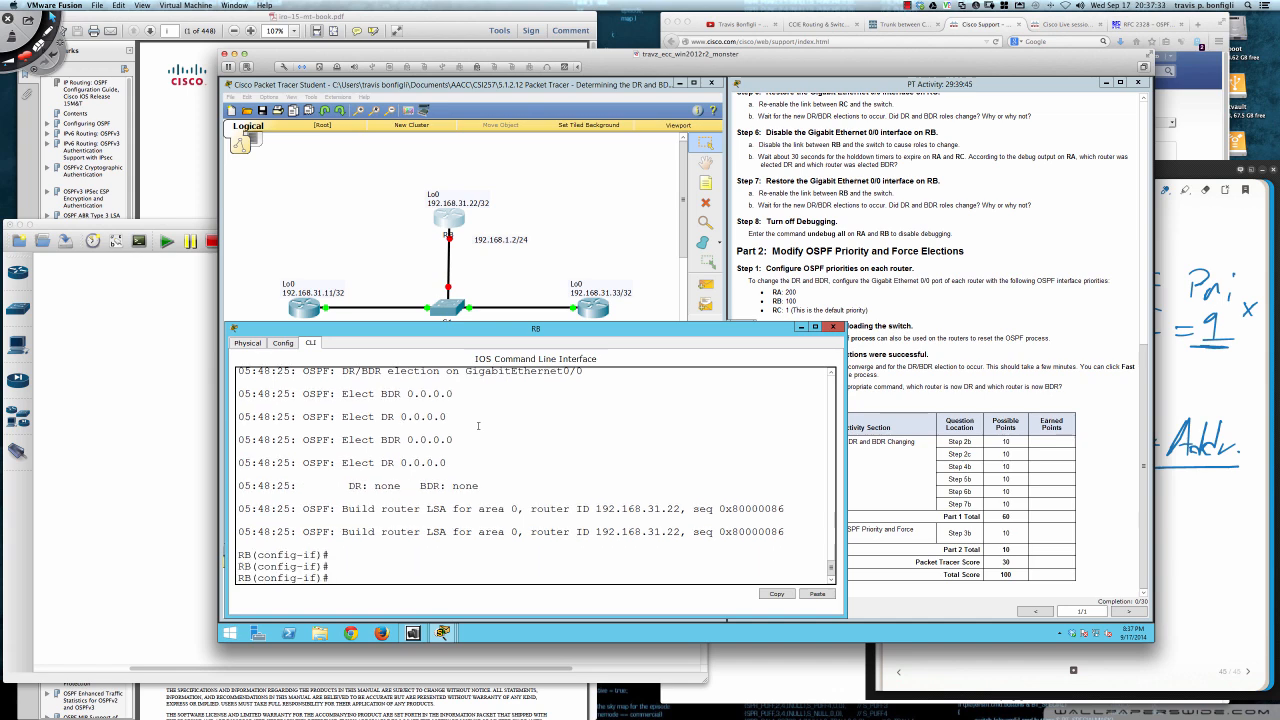
type("no shut")
key("Return")
- Leave RB's configuration mode with end and turn off all its debugging with u all
key("Return")
key("Return")
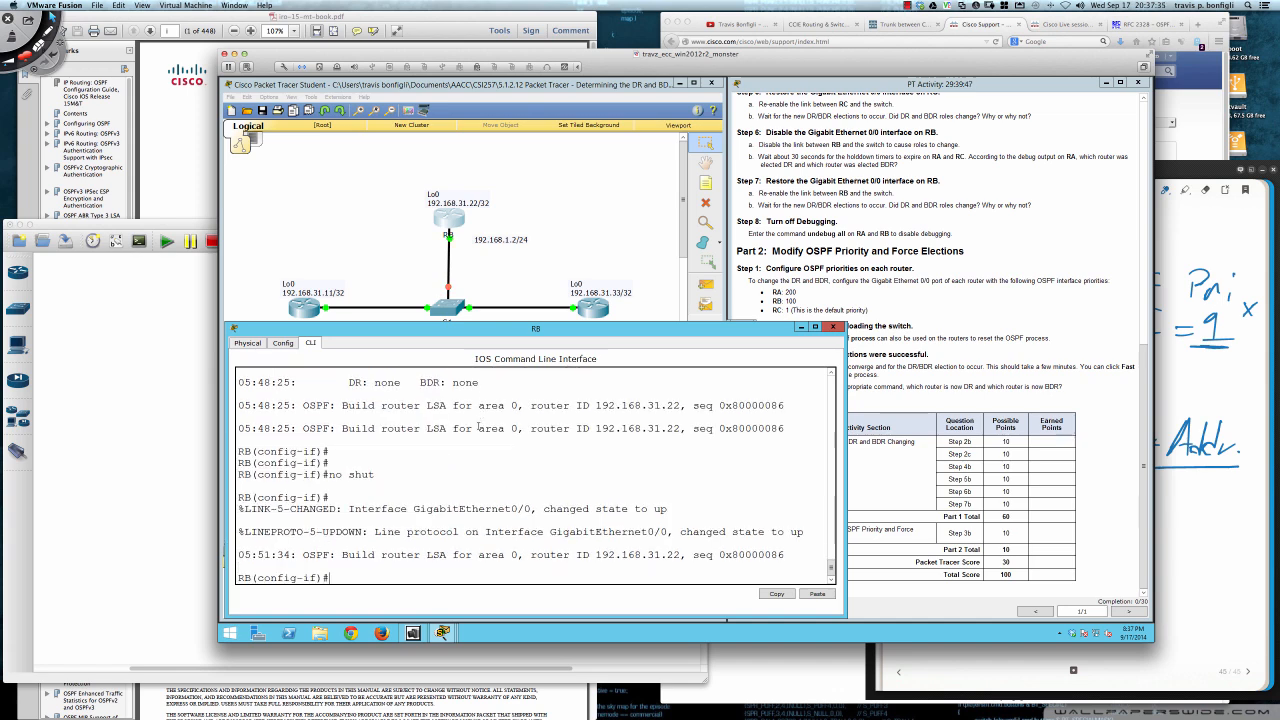
type("end")
key("Return")
key("Return")
key("Return")
type("u all")
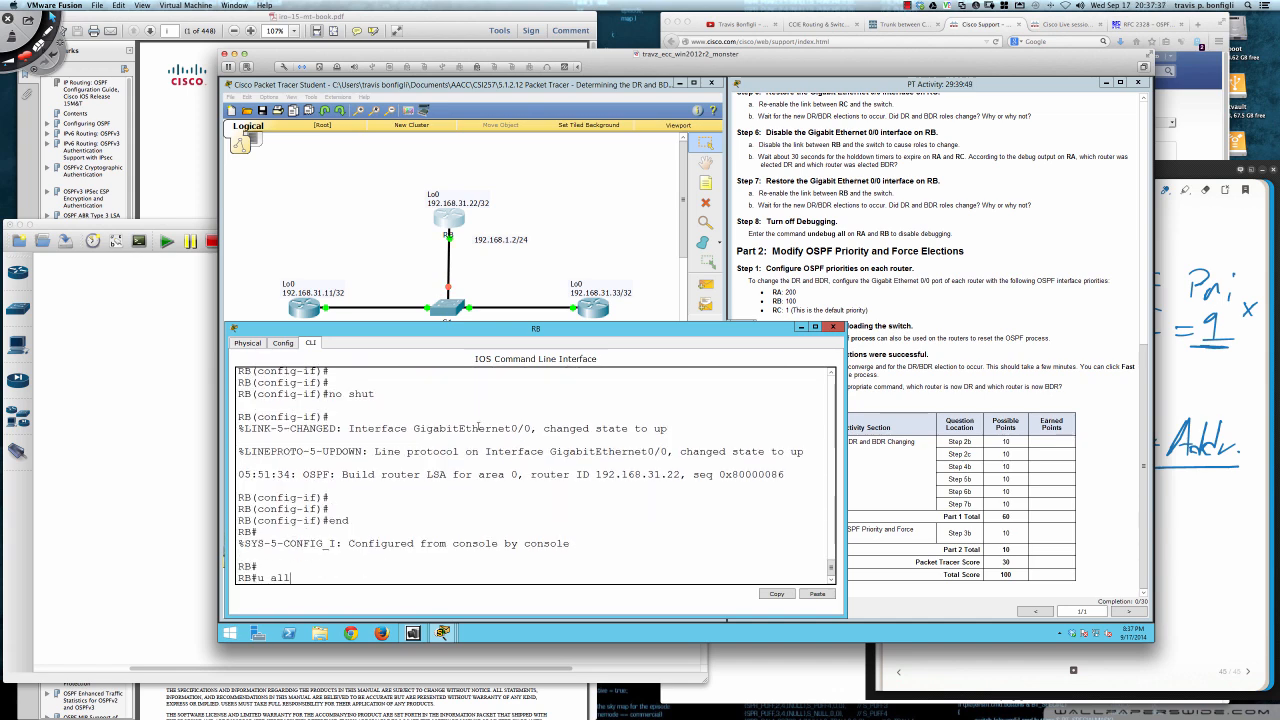
key("Return")
key("Return")
key("Return")
key("Return")
key("Return")
key("Return")
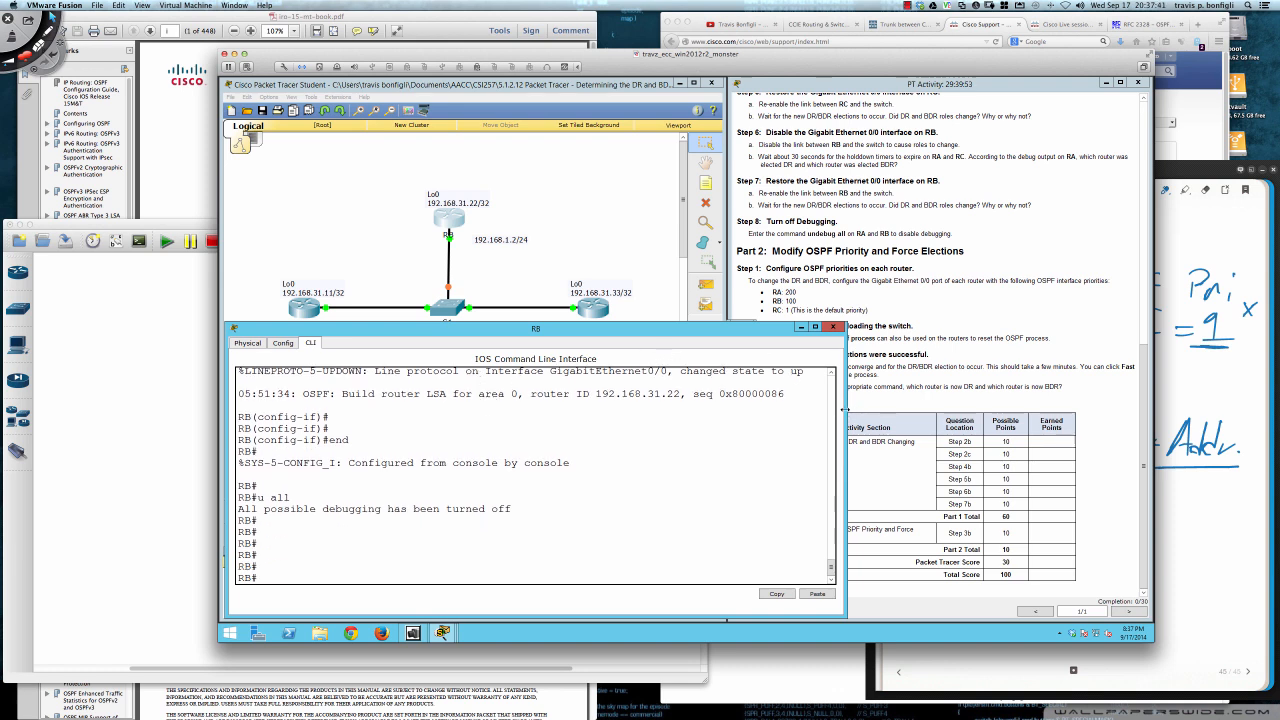
- Narrow RB's command-line window and bring RA's command line to the front
left_click_drag(845, 408, 766, 413)
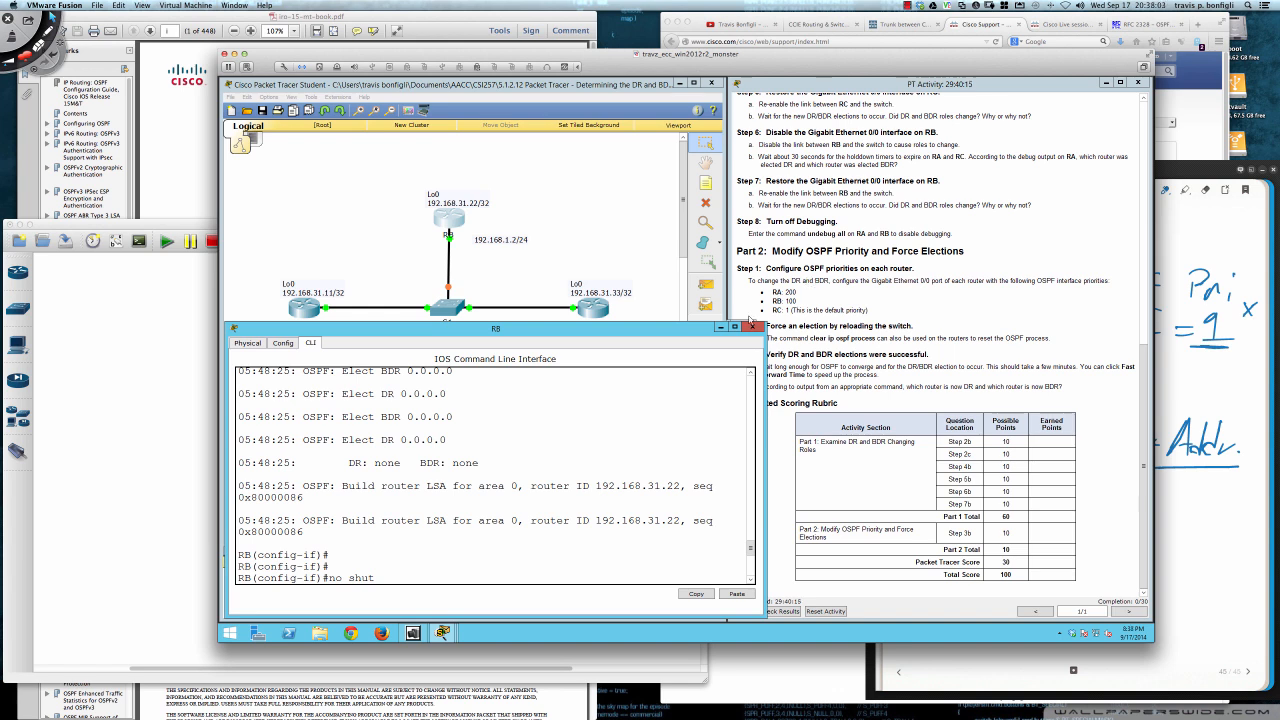
left_click(752, 326)
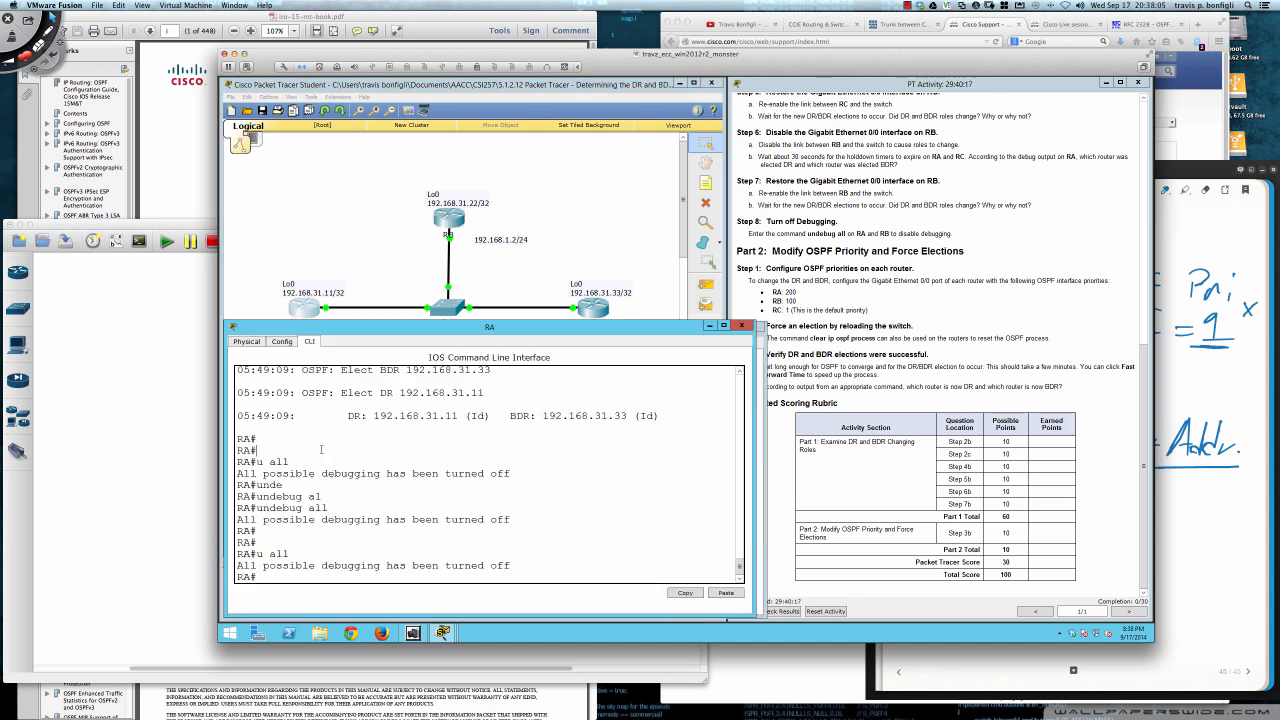
- Enter global configuration on RA with conf t and open its interface gi0/0 for configuration
key("Return")
key("Return")
key("Return")
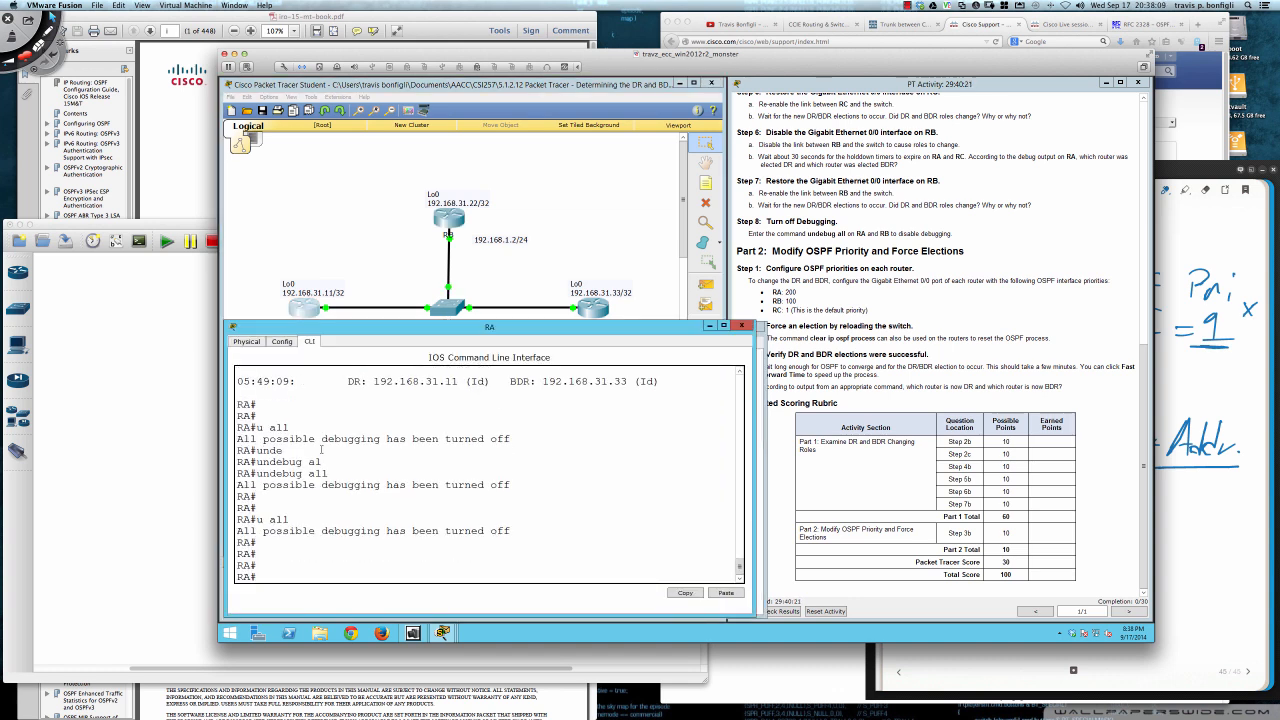
type("conf t")
key("Return")
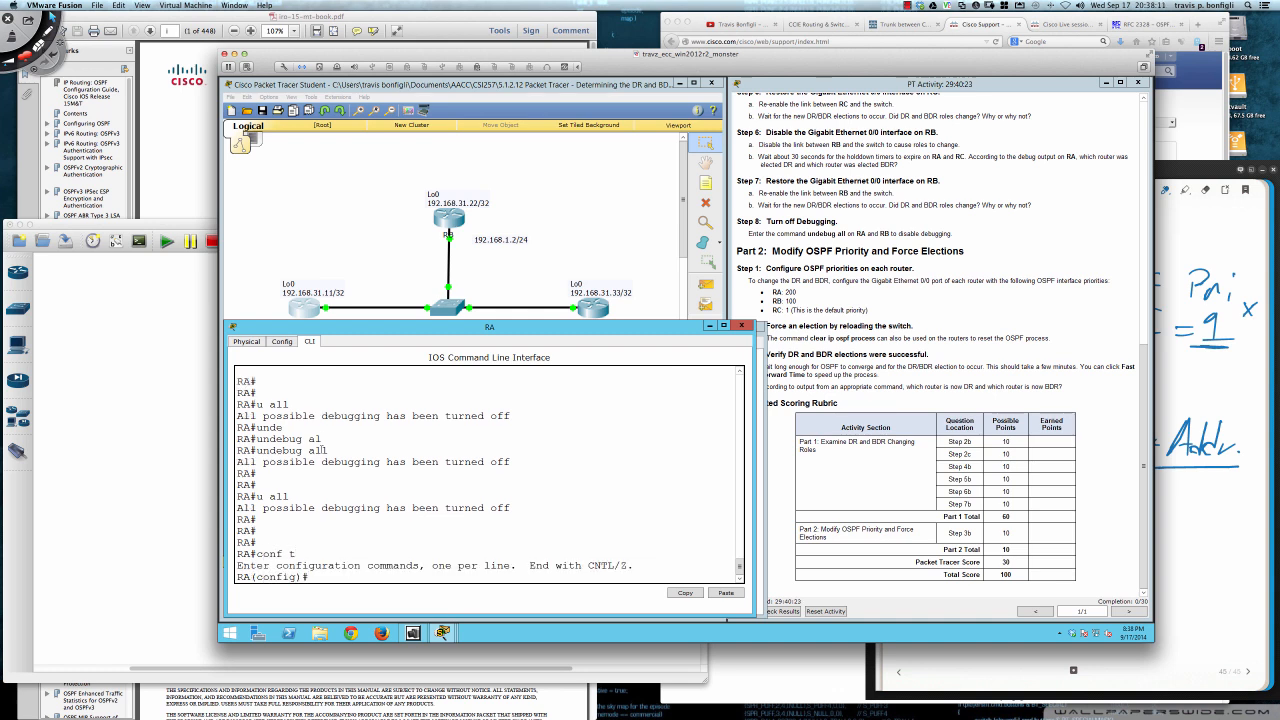
type("it")
type("nt gi0/0")
key("Return")
- Query the command help for ip ospf on RA's interface, followed by the help for its priority option
type("ip ospf ?")
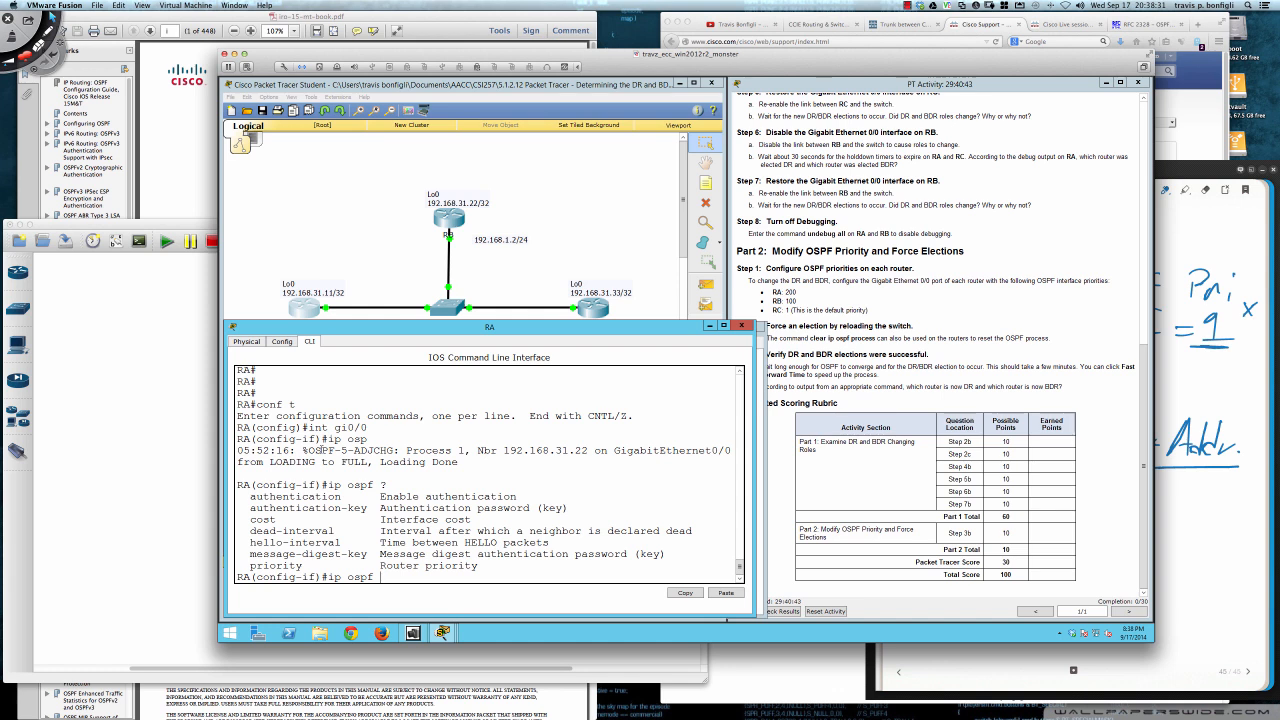
type("ri")
key("Tab")
type("?")
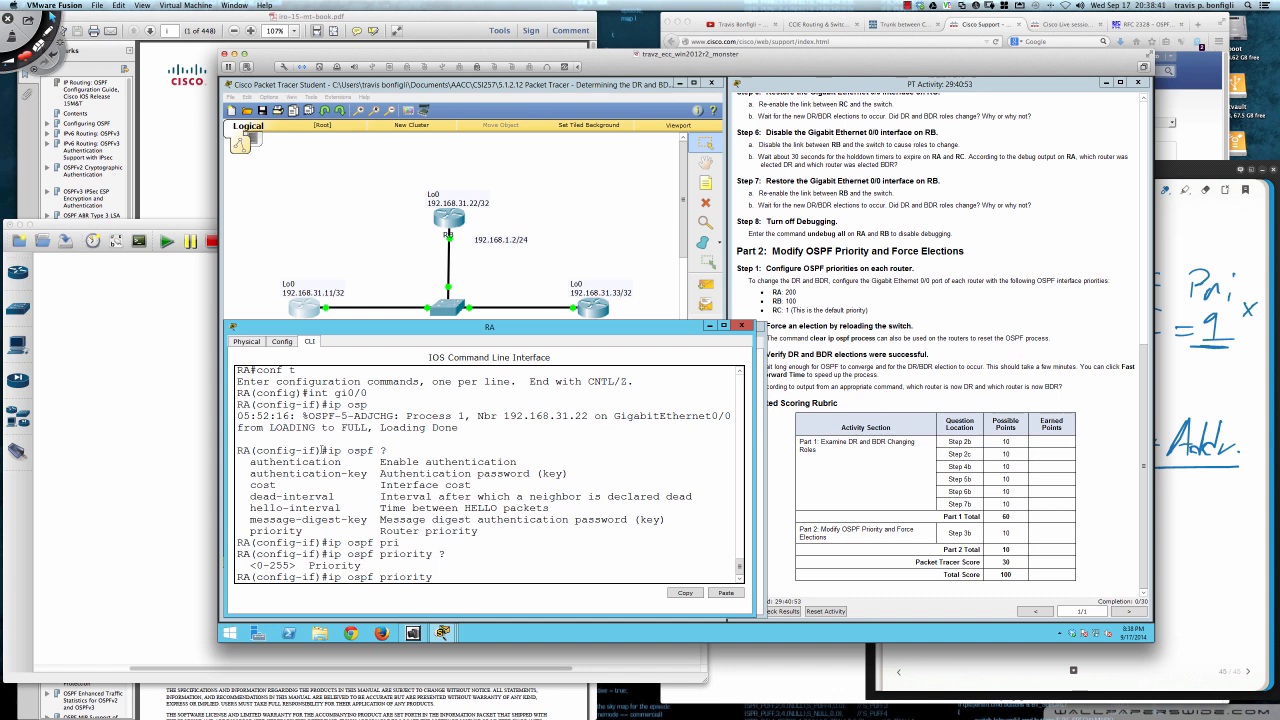
type("200")
key("BackSpace")
key("BackSpace")
key("BackSpace")
key("BackSpace")
key("BackSpace")
key("BackSpace")
key("BackSpace")
key("BackSpace")
key("BackSpace")
key("BackSpace")
key("BackSpace")
key("BackSpace")
key("BackSpace")
key("BackSpace")
key("BackSpace")
key("BackSpace")
key("BackSpace")
key("BackSpace")
key("BackSpace")
key("BackSpace")
type("ip ospf")
type(" pri")
key("Tab")
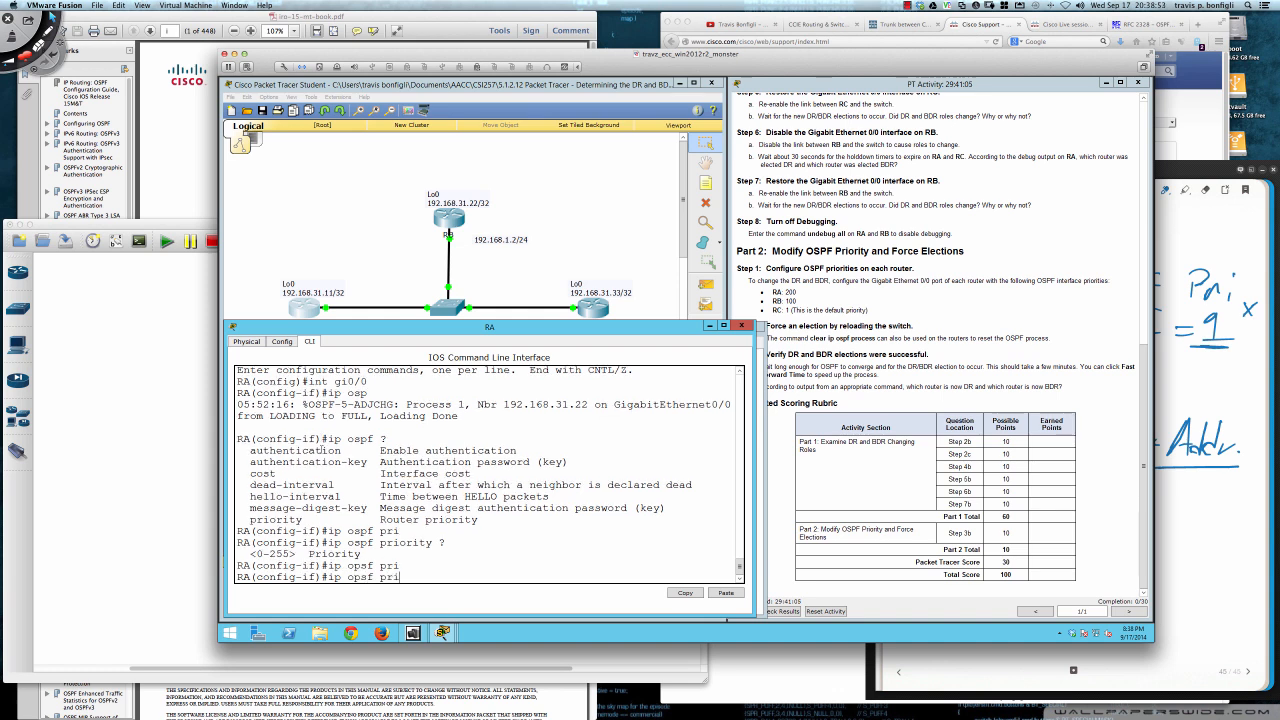
type("?")
key("BackSpace")
key("BackSpace")
key("BackSpace")
key("BackSpace")
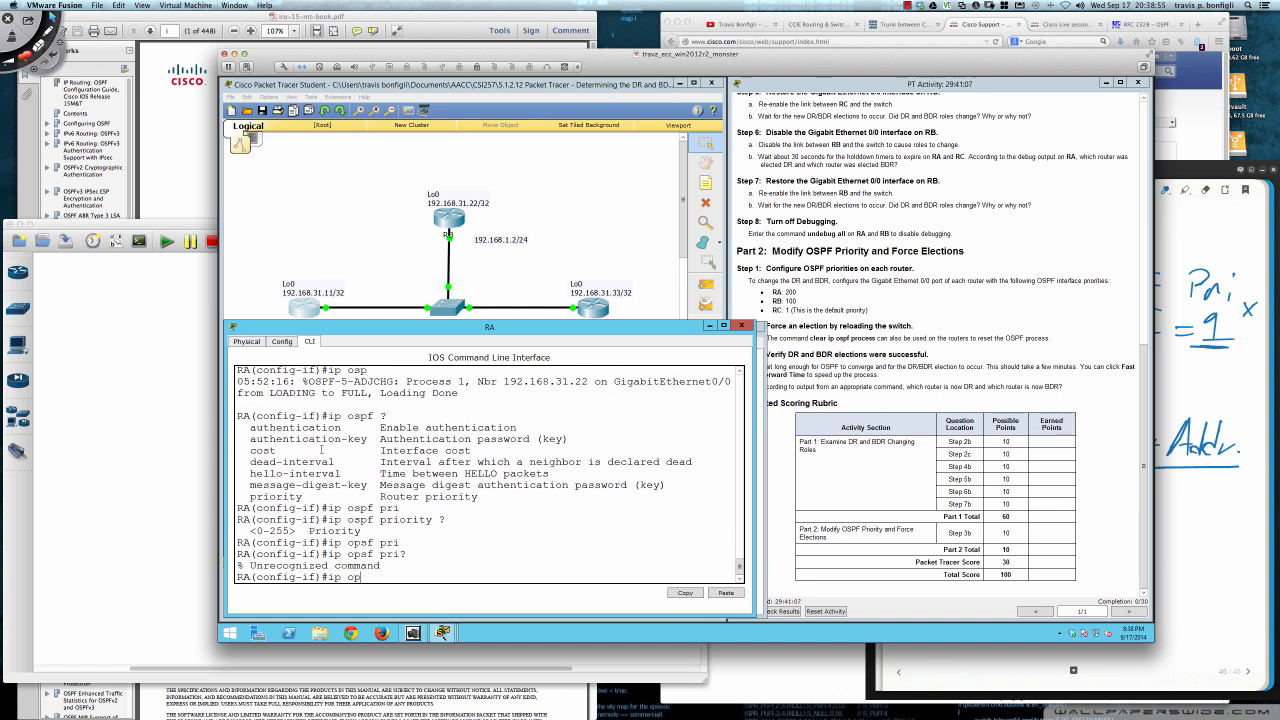
- Check the ip ospf and priority help again, and set the OSPF priority of RA's Gigabit Ethernet 0/0 to 200
type("?")
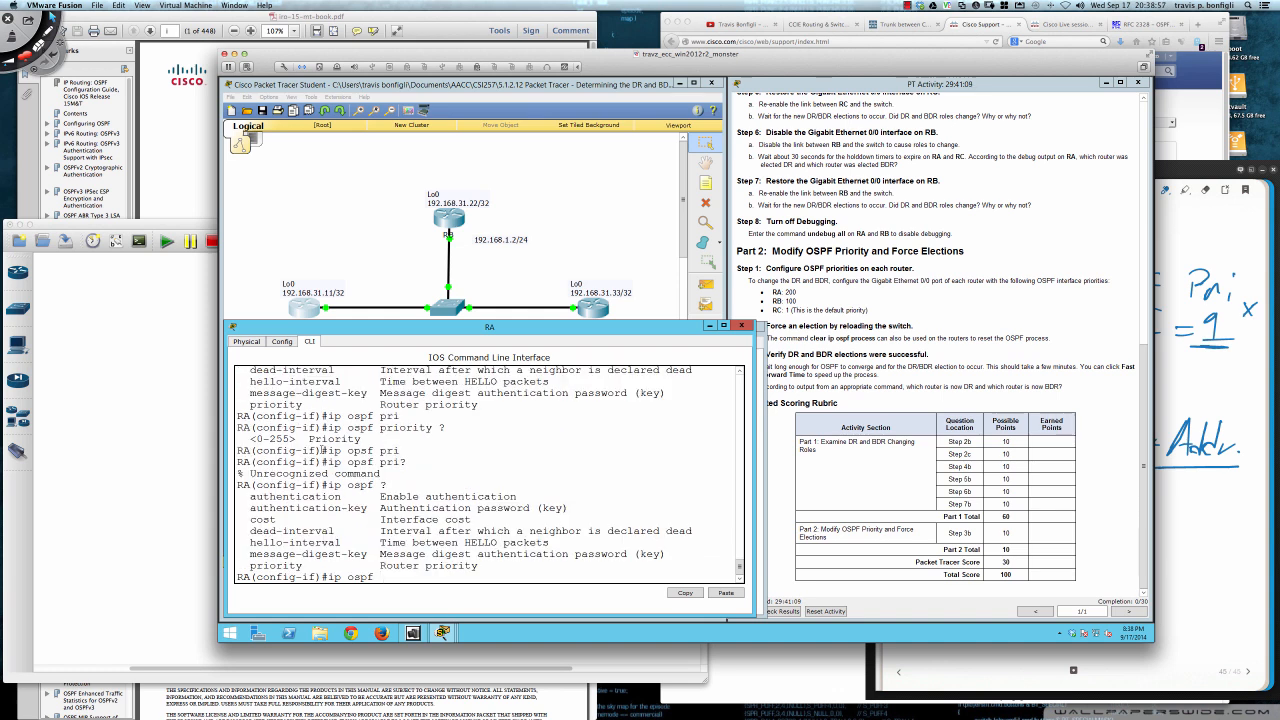
type("pri")
key("Tab")
type("?")
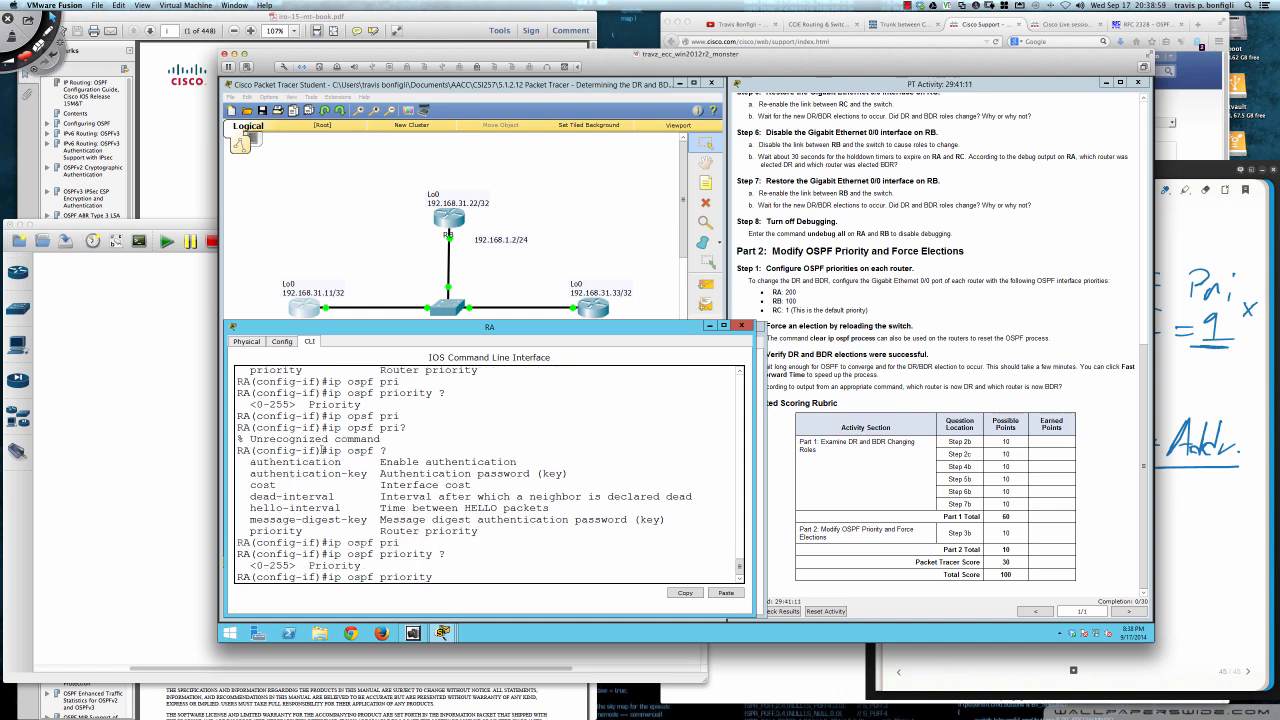
type("200")
key("Return")
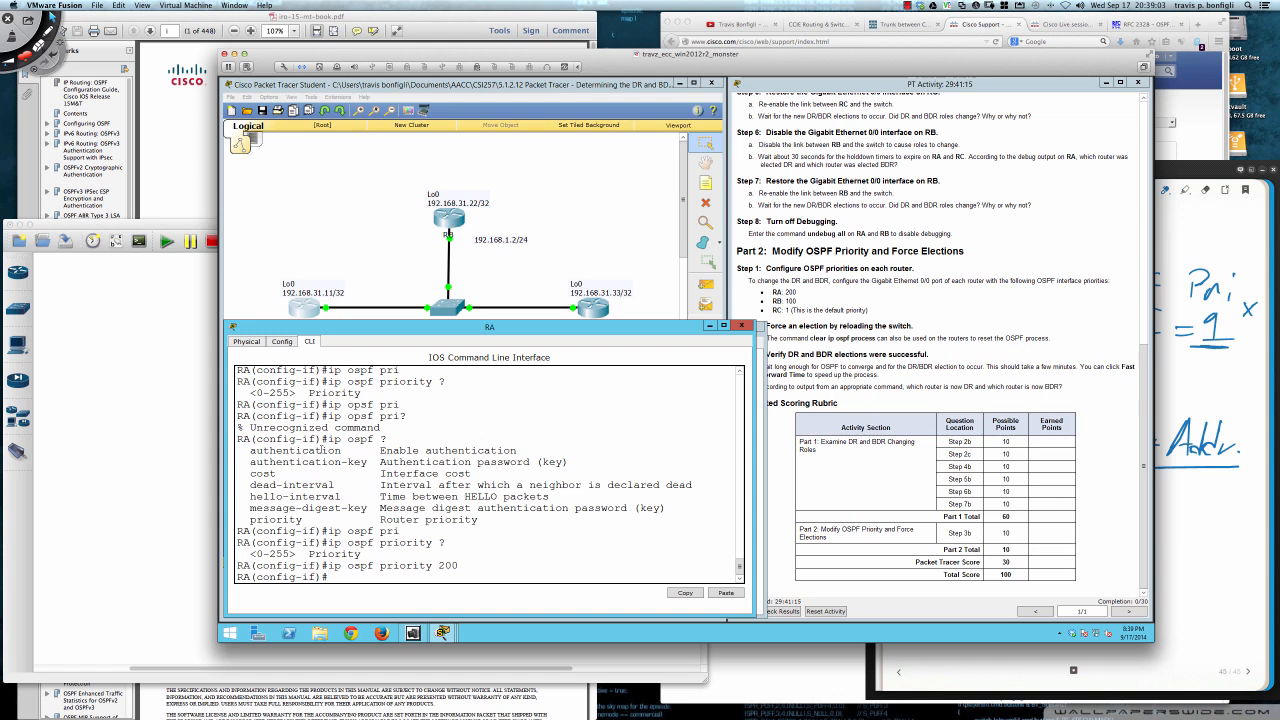
key("Return")
key("Return")
key("Return")
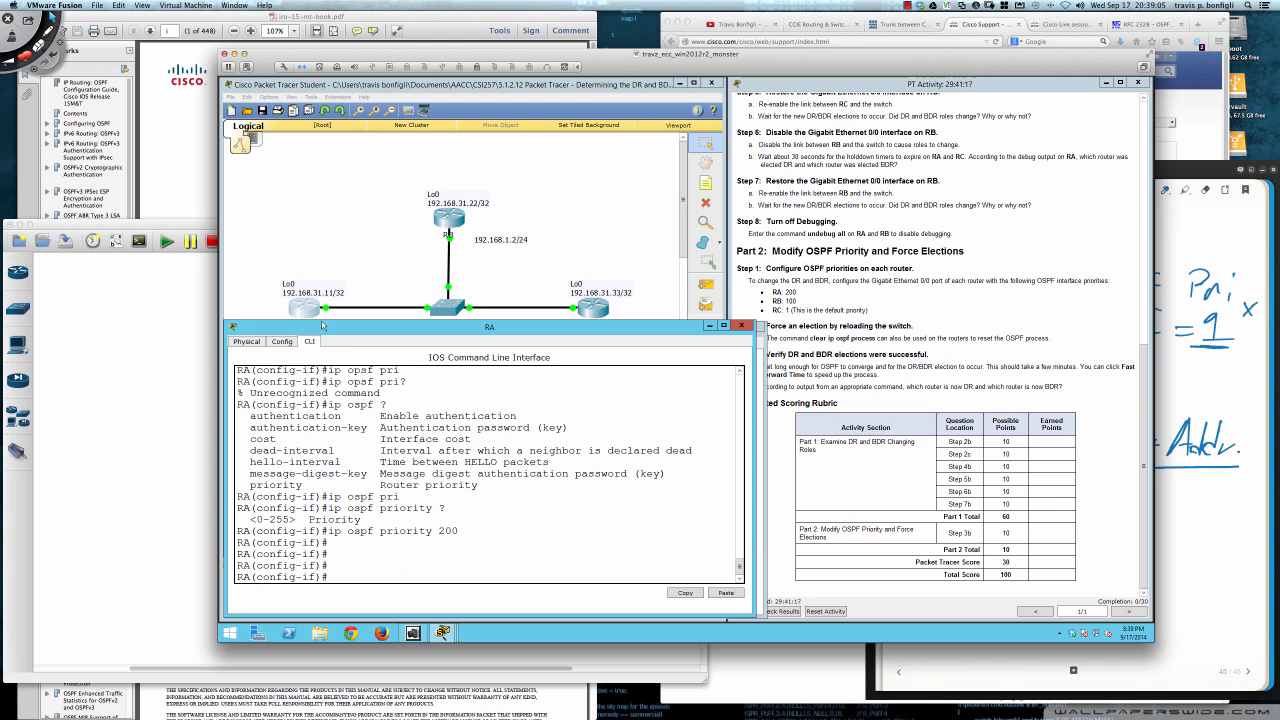
- Bring up RB's command line and enter configuration mode for its interface gi0/0
left_click(445, 225)
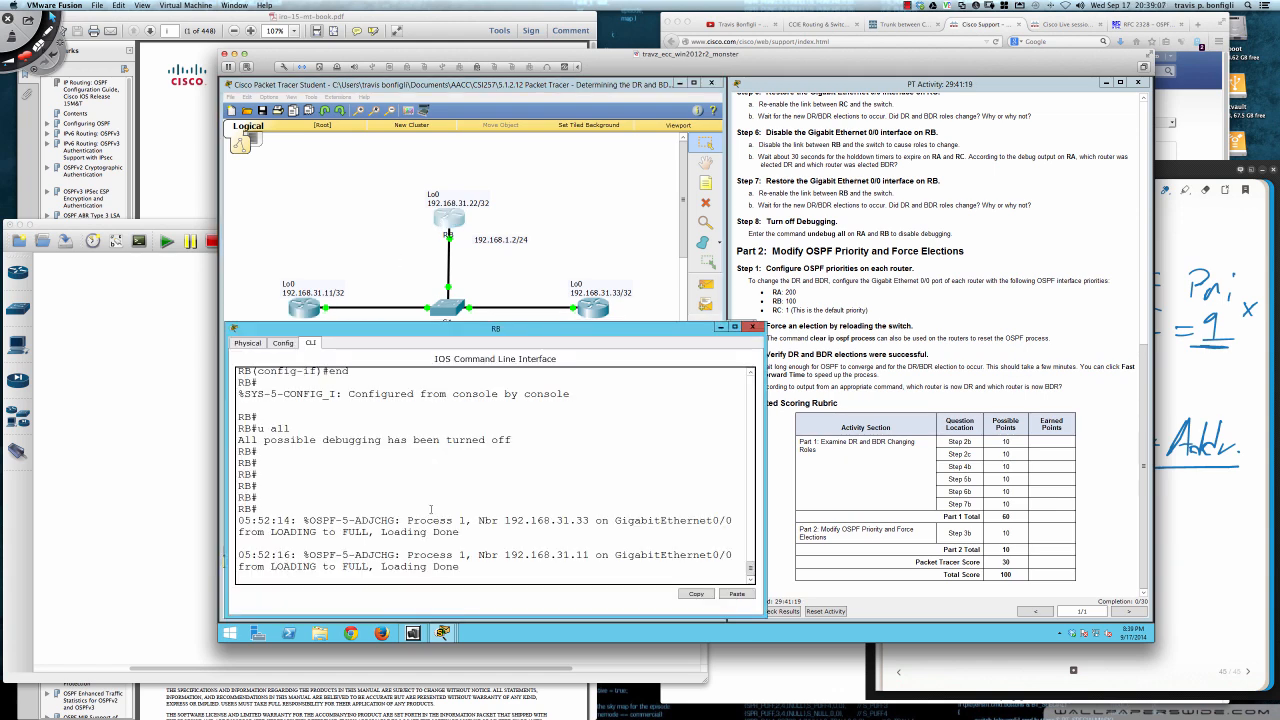
key("Return")
key("Return")
key("Return")
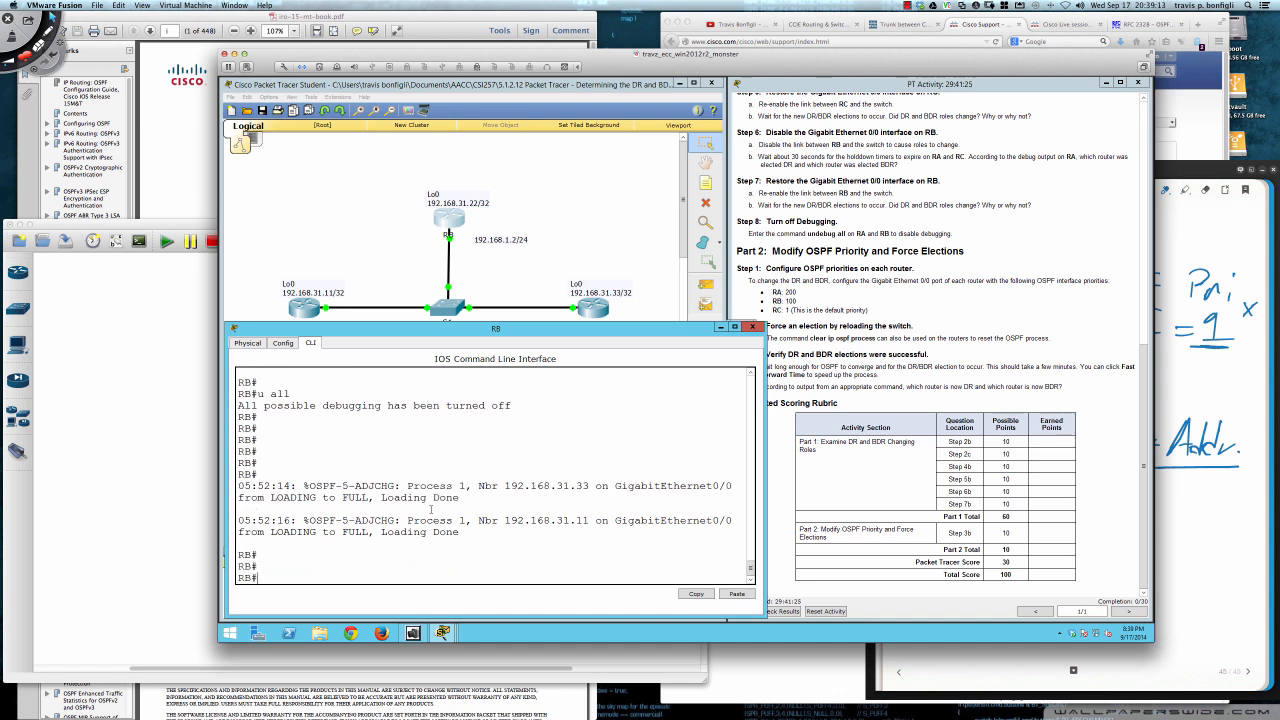
type("conf t")
key("Return")
type("int gi0/0")
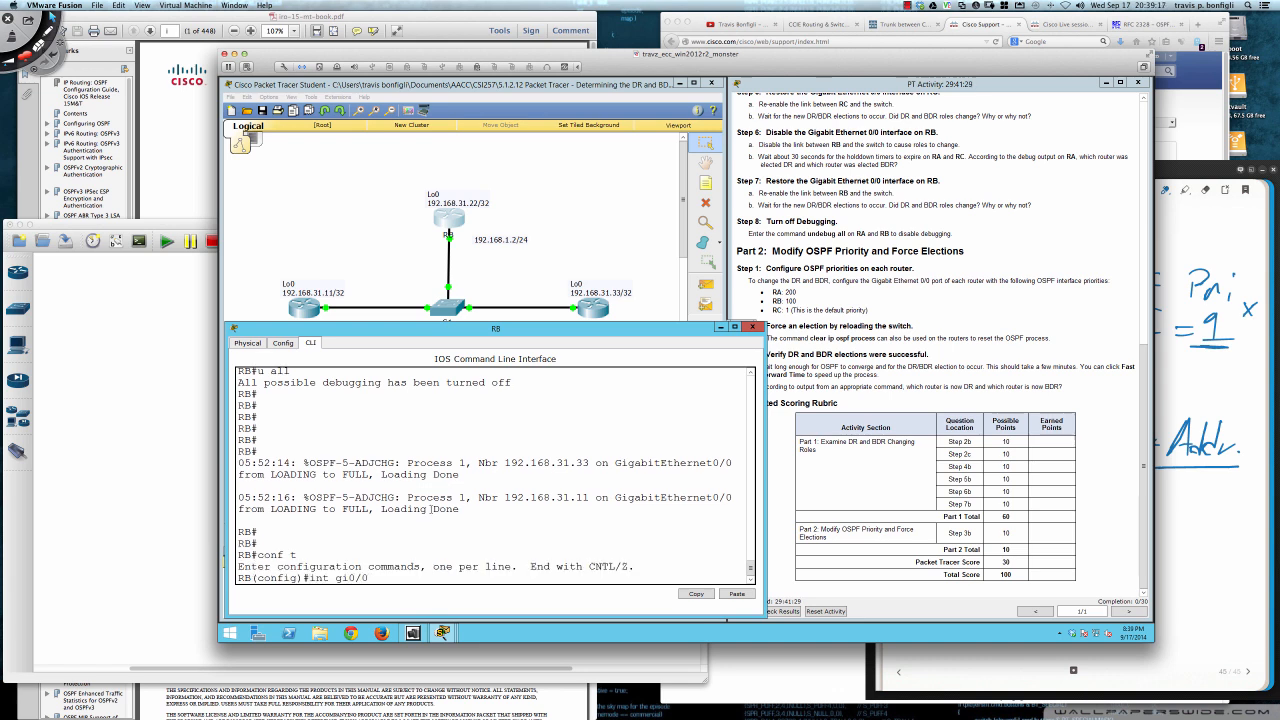
key("Return")
key("Return")
- Set the OSPF priority of RB's Gigabit Ethernet 0/0 interface to 100 with ip ospf priority
type("ip")
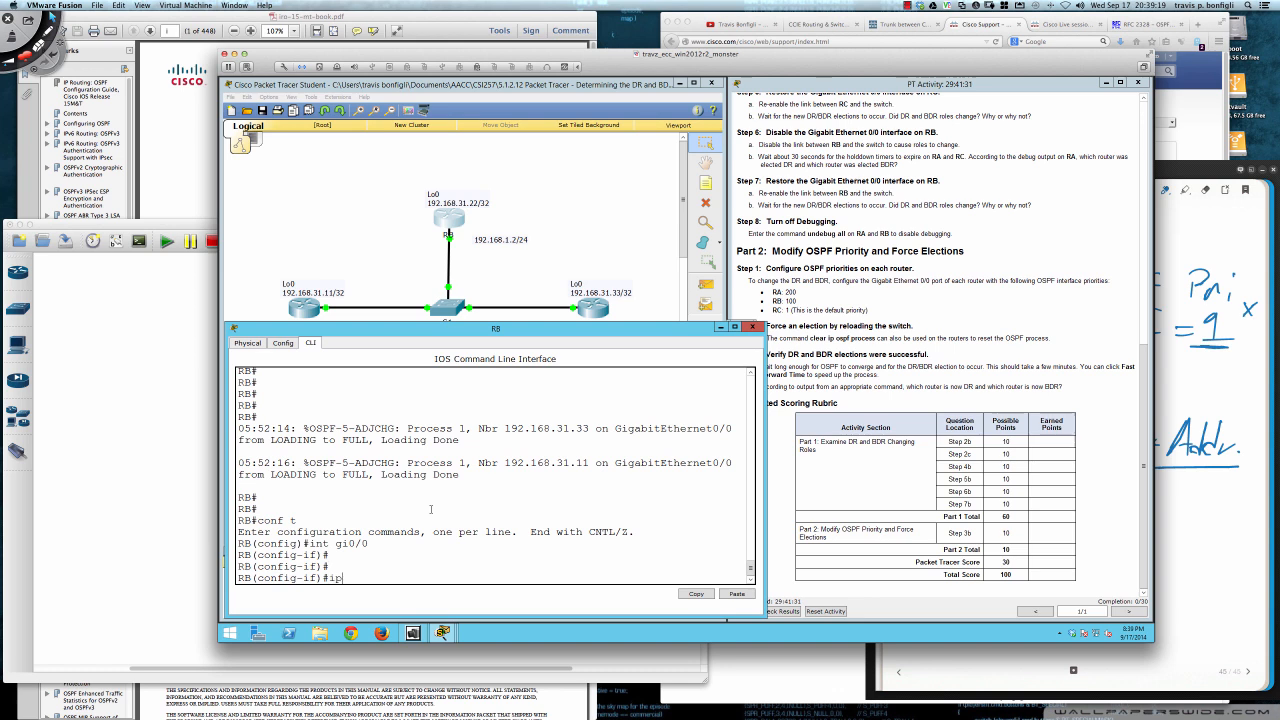
type(" ospf pri")
key("Tab")
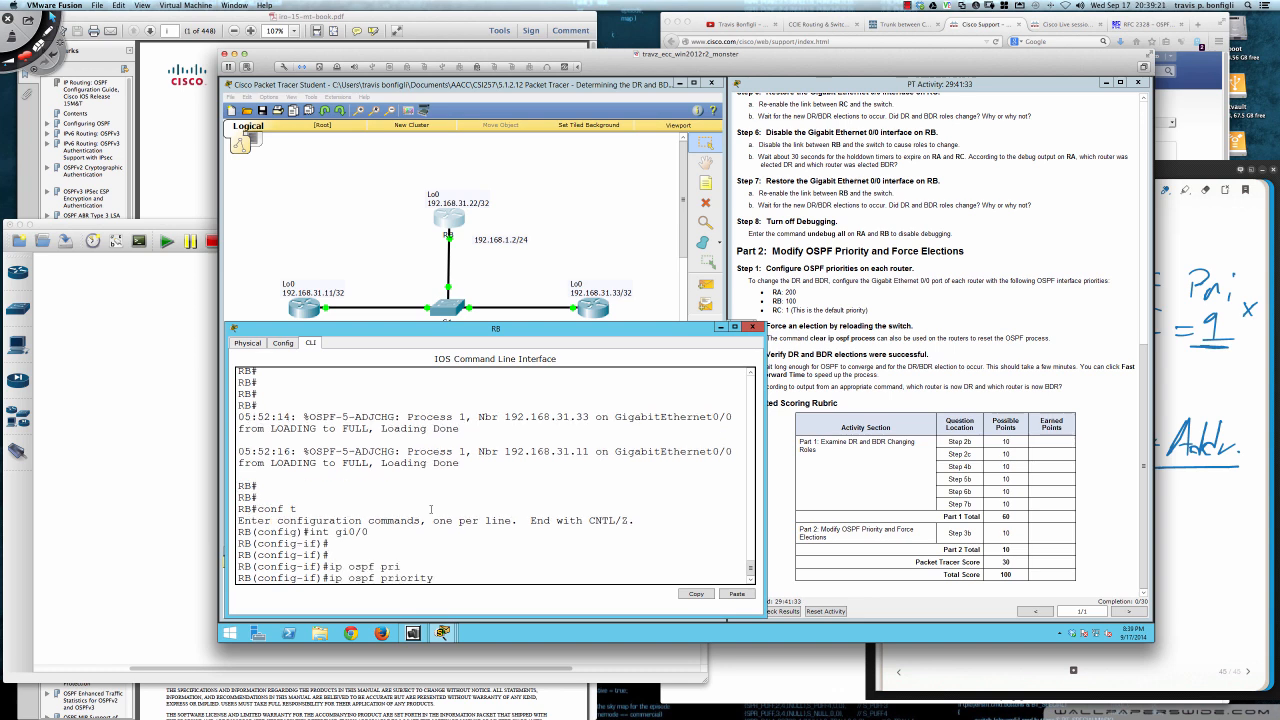
type("100")
key("Return")
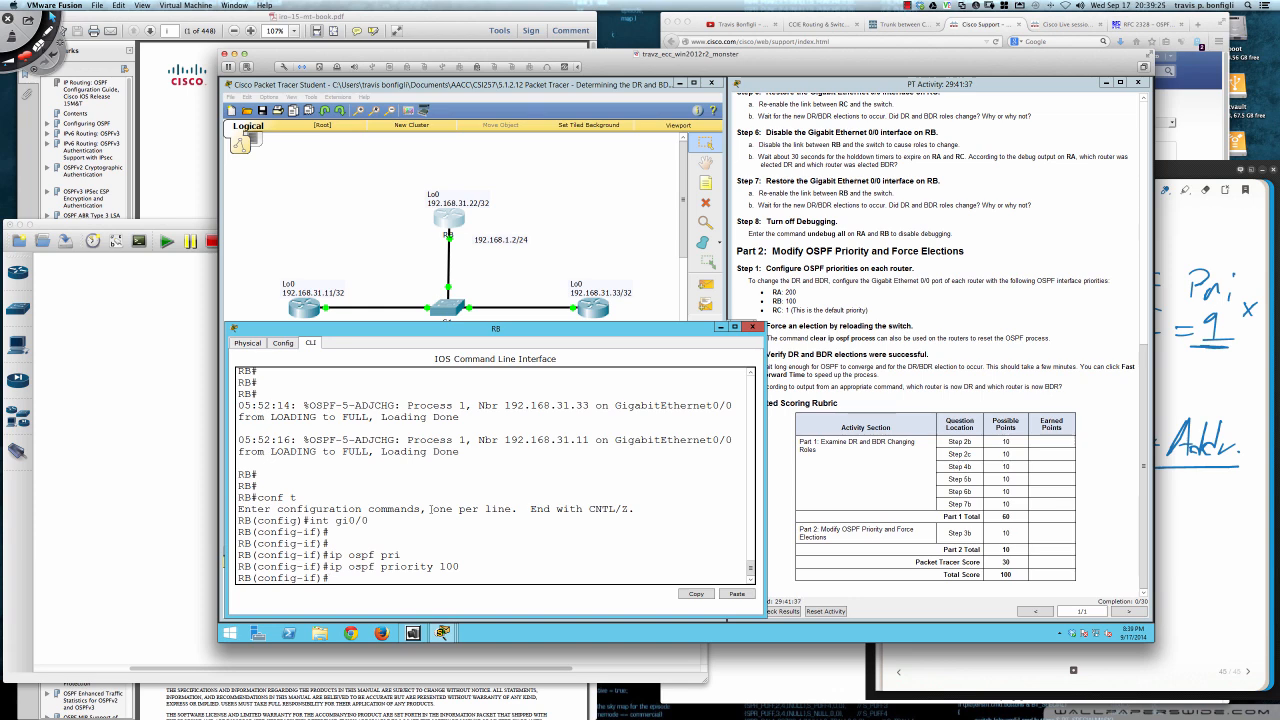
- Bring up RC's command line and enter the ip ospf pri command in its interface configuration
left_click(588, 310)
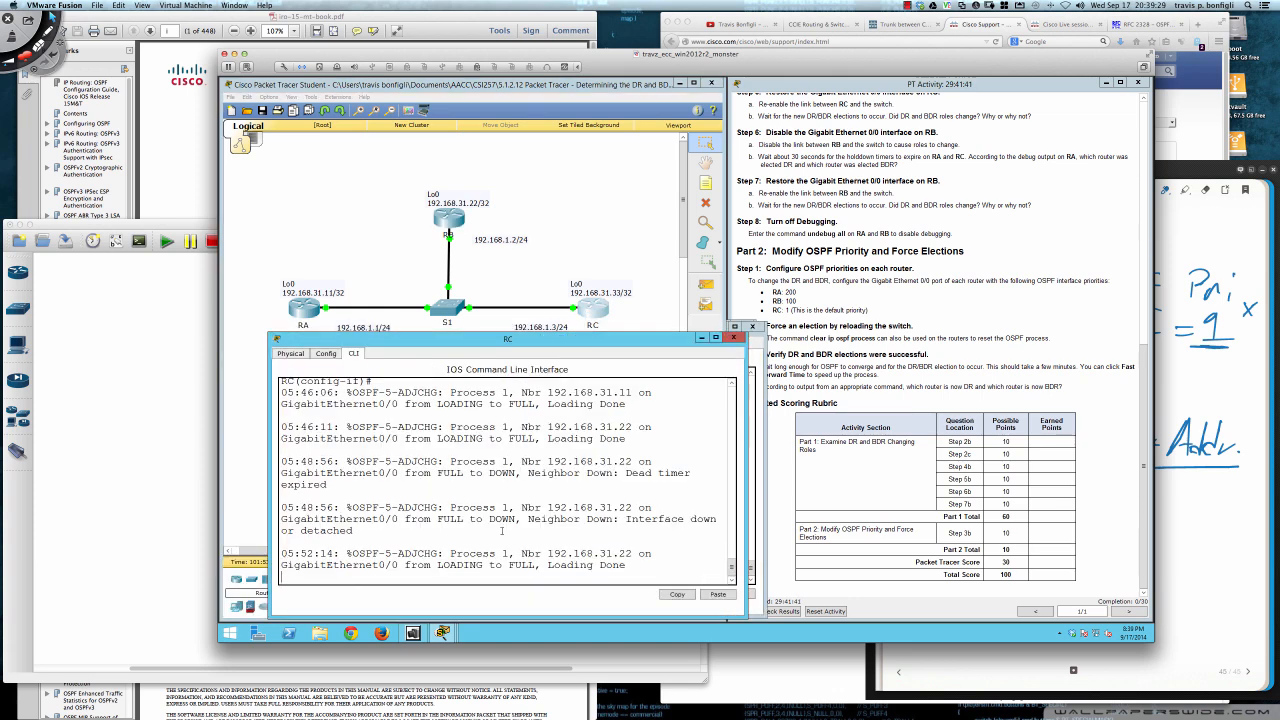
key("Return")
key("Return")
key("Return")
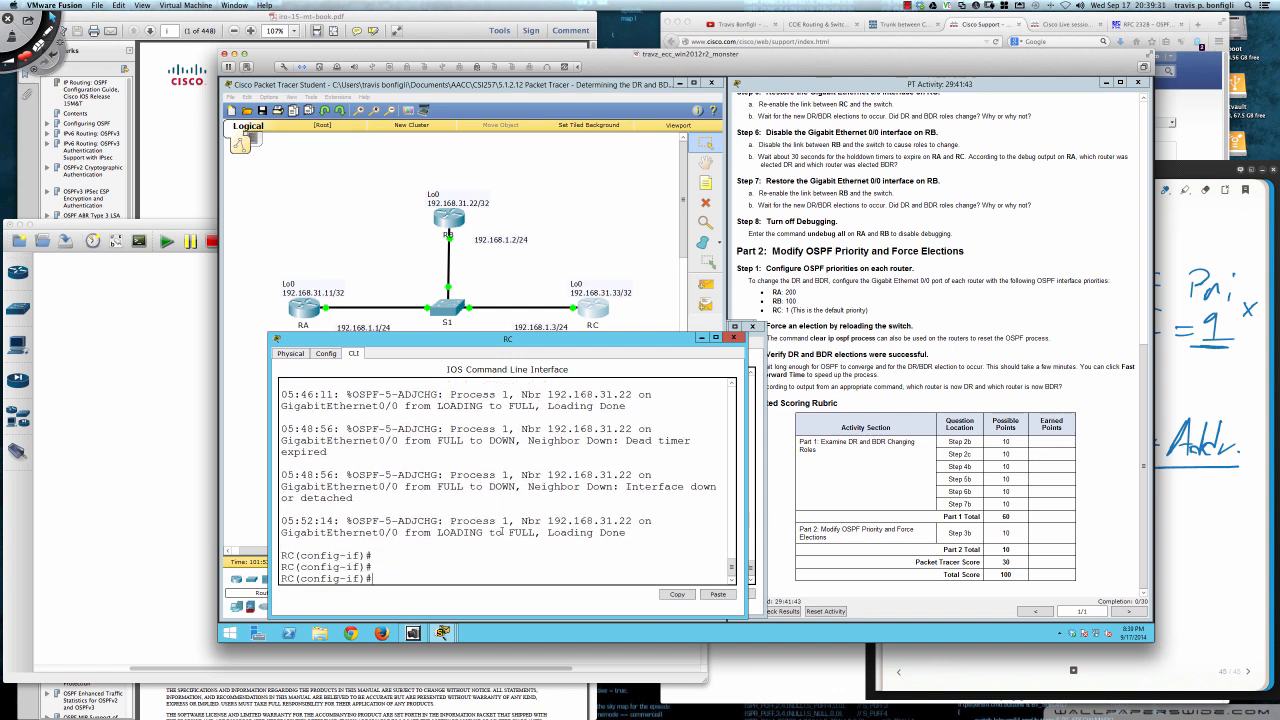
type("ip ospf pri 0")
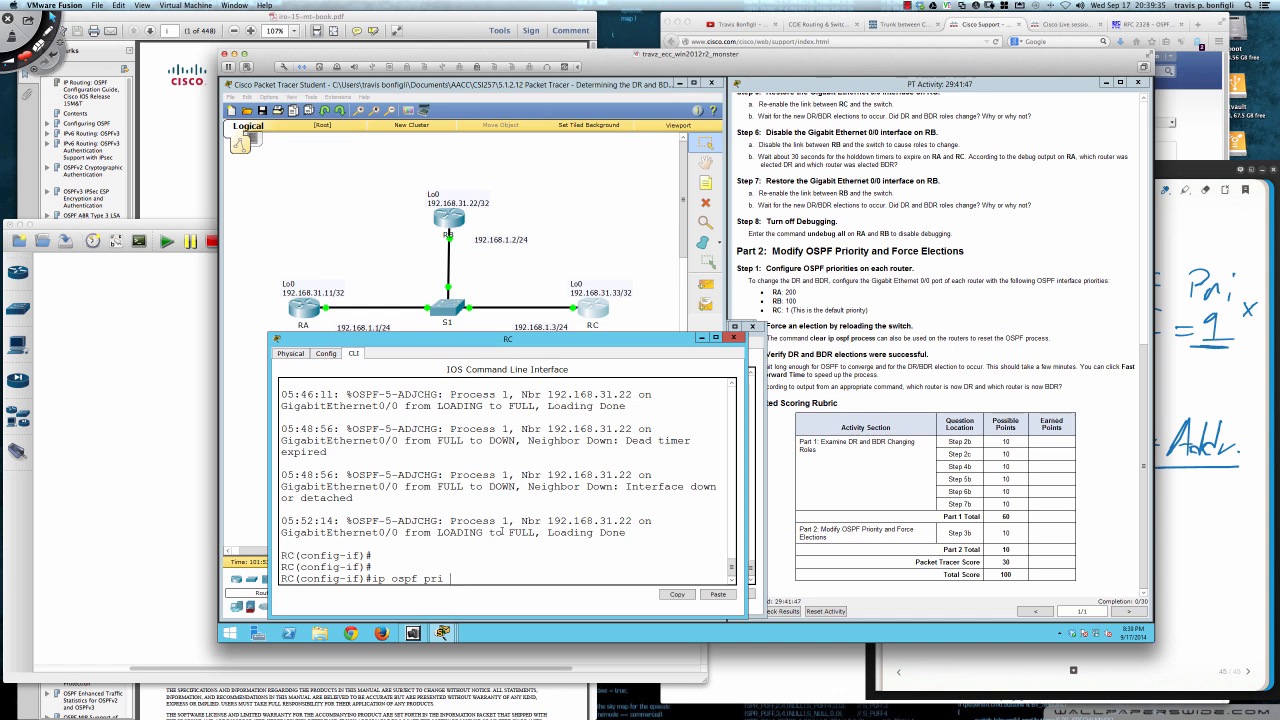
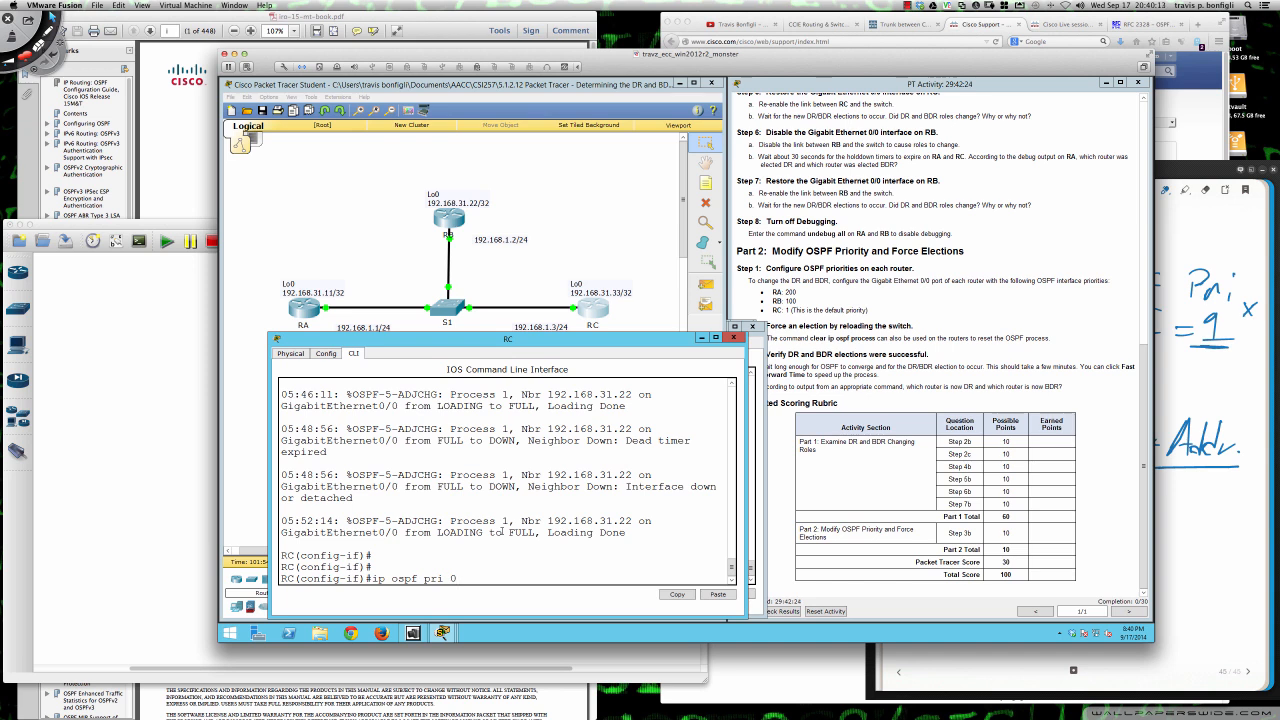
- Set the OSPF priority of RC's Gigabit Ethernet 0/0 interface to 1 and leave configuration mode
key("BackSpace")
type("1")
key("Return")
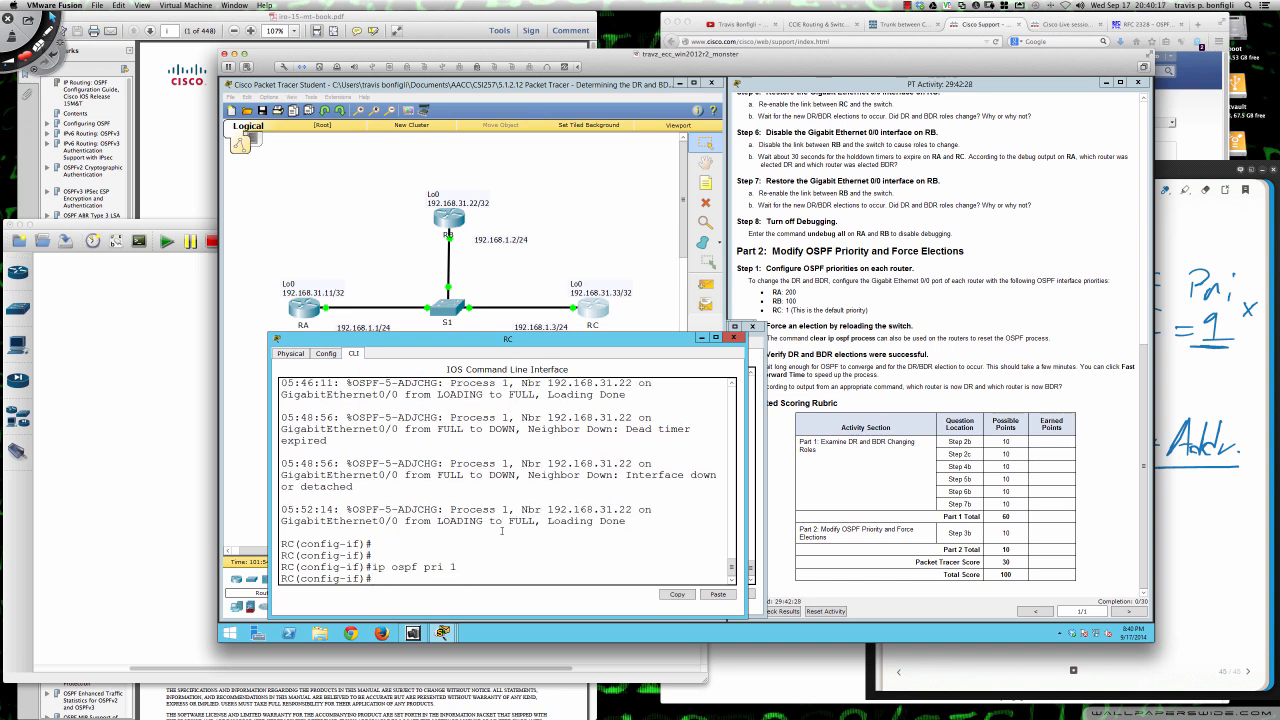
key("Return")
key("Return")
key("Return")
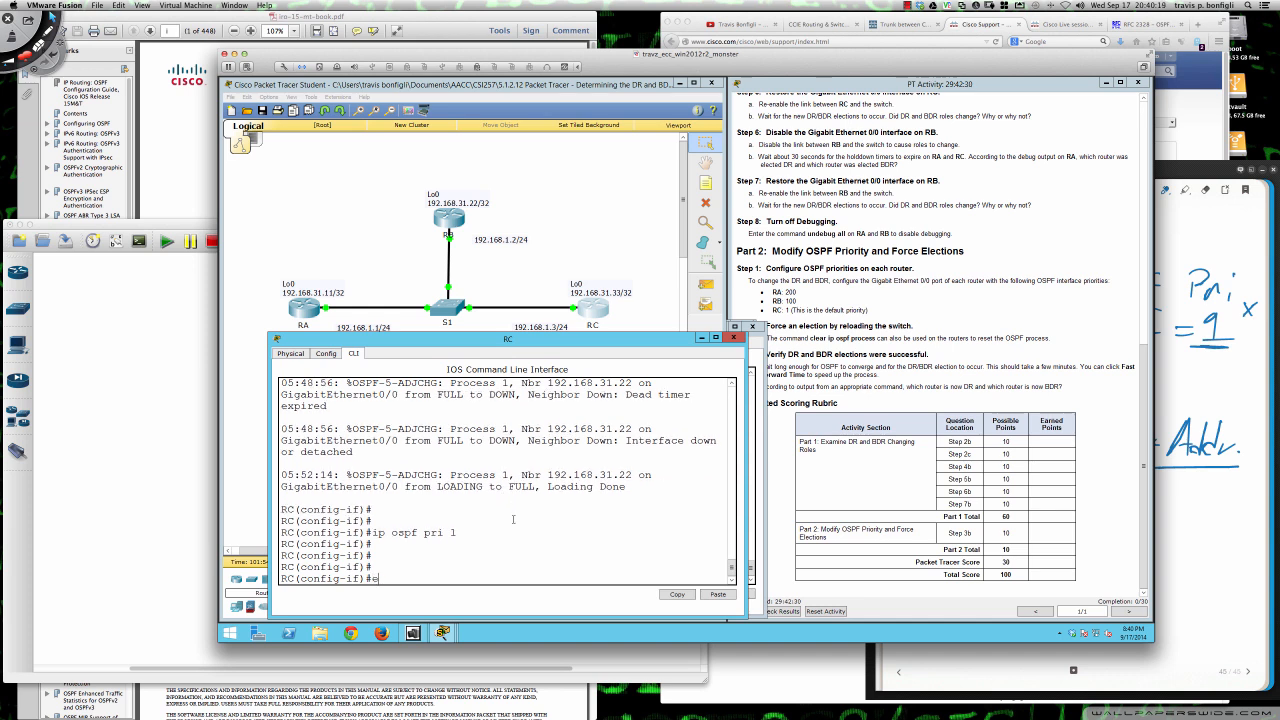
type("end")
key("Return")
key("Return")
key("Return")
key("Return")
key("Return")
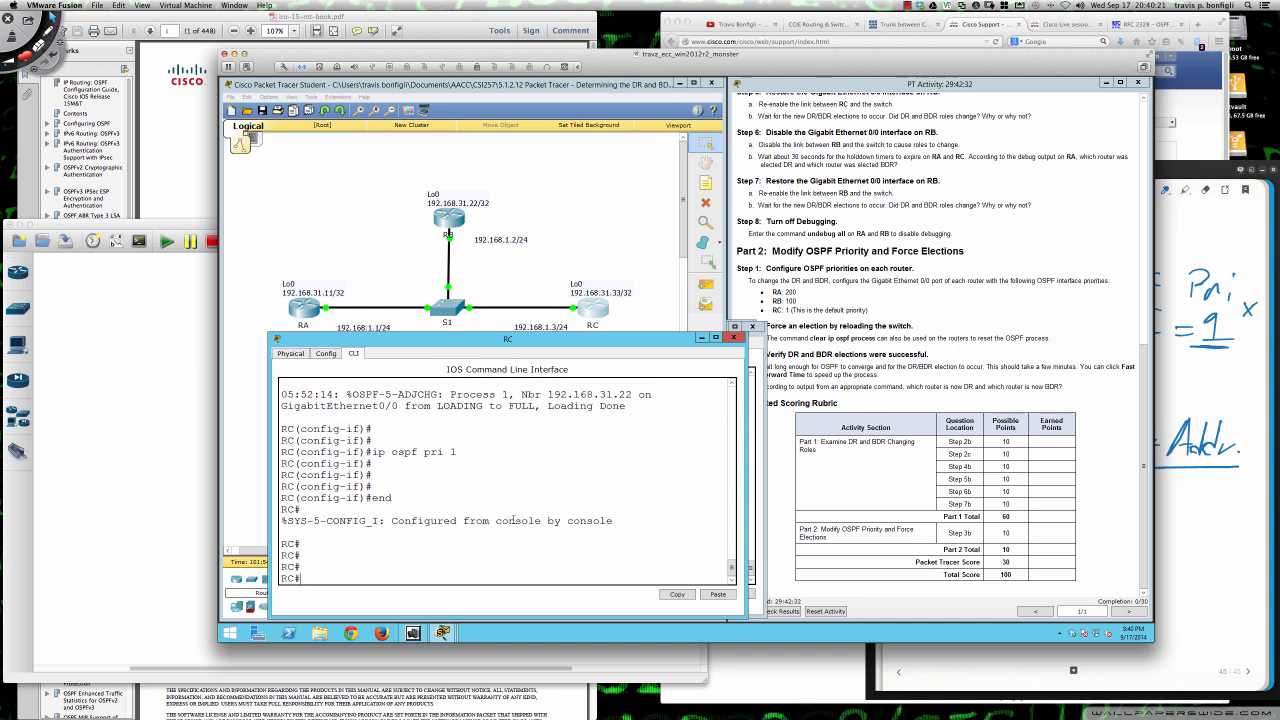
- List RC's OSPF neighbors with show ip ospf neighbor to check their priorities and states
type("sh ip so")
key("BackSpace")
type("osp")
key("BackSpace")
key("BackSpace")
key("BackSpace")
key("BackSpace")
key("BackSpace")
key("BackSpace")
key("BackSpace")
key("BackSpace")
key("BackSpace")
key("BackSpace")
type("sh ip opsfp")
key("BackSpace")
key("BackSpace")
key("BackSpace")
key("BackSpace")
type("spf ne")
key("Tab")
key("Return")
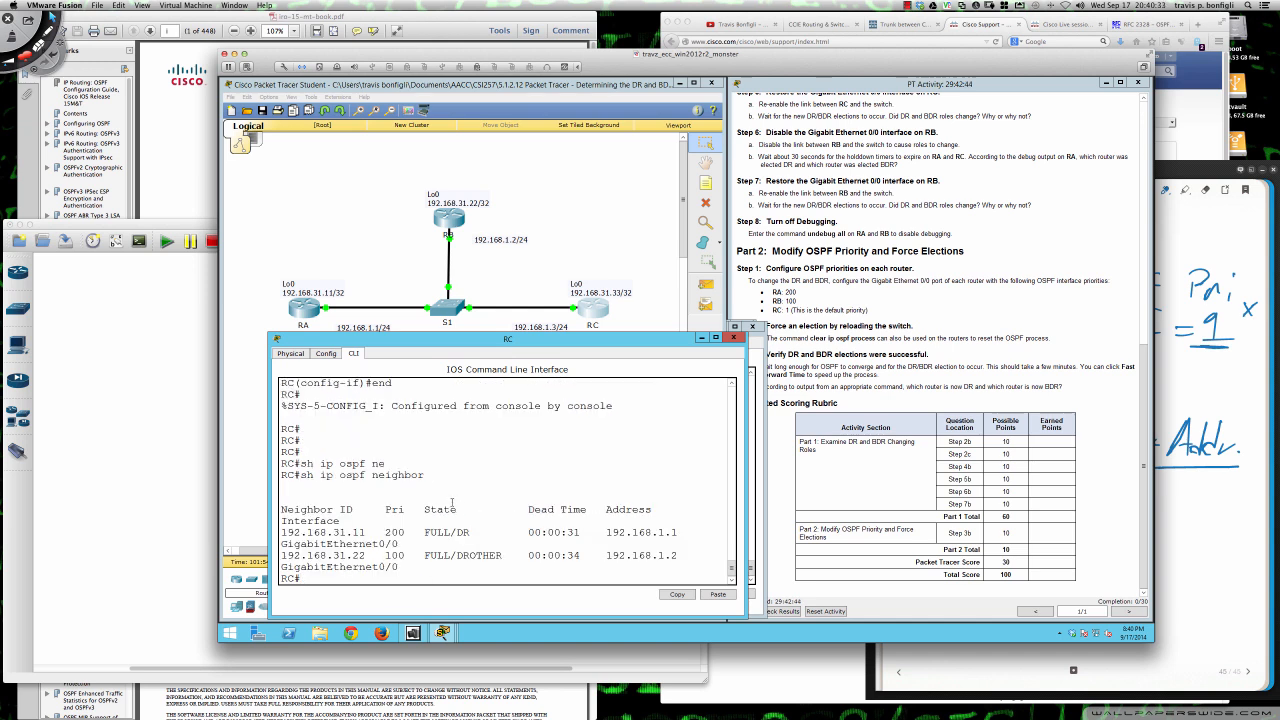
- Widen RC's console window and list its OSPF neighbors again, examining the state of neighbor 192.168.31.11
left_click_drag(268, 530, 228, 530)
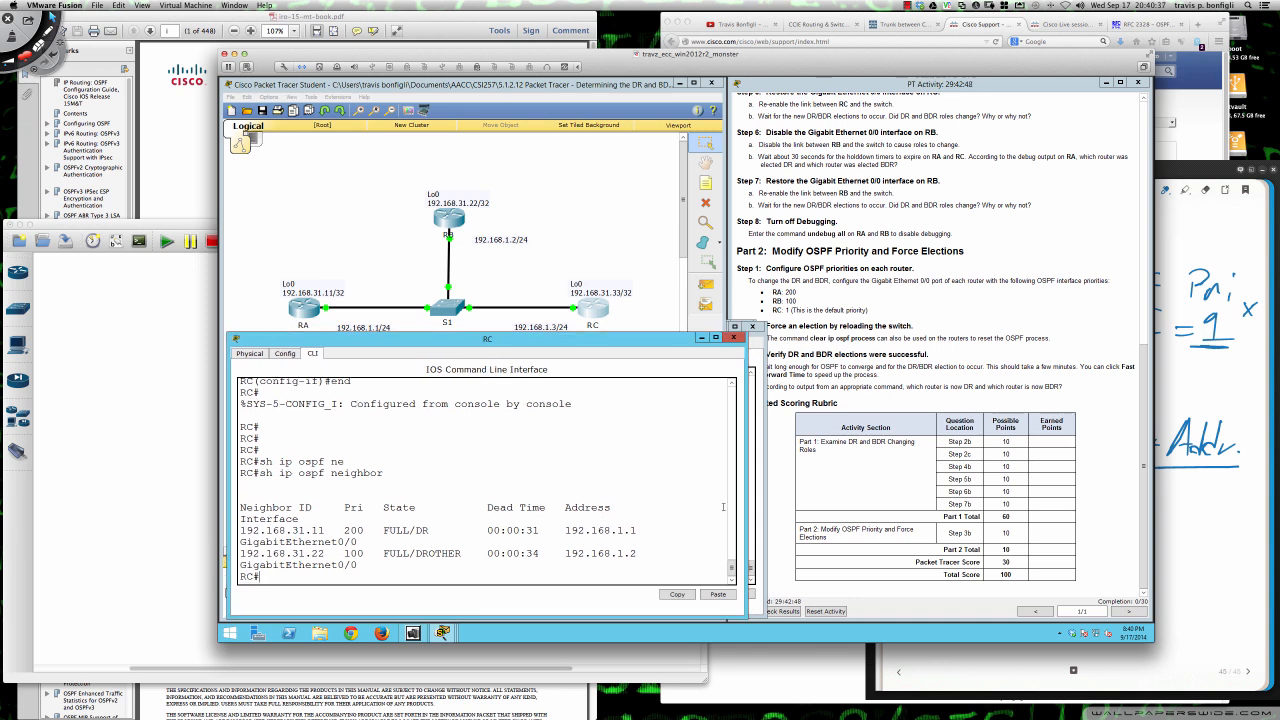
left_click_drag(746, 507, 797, 507)
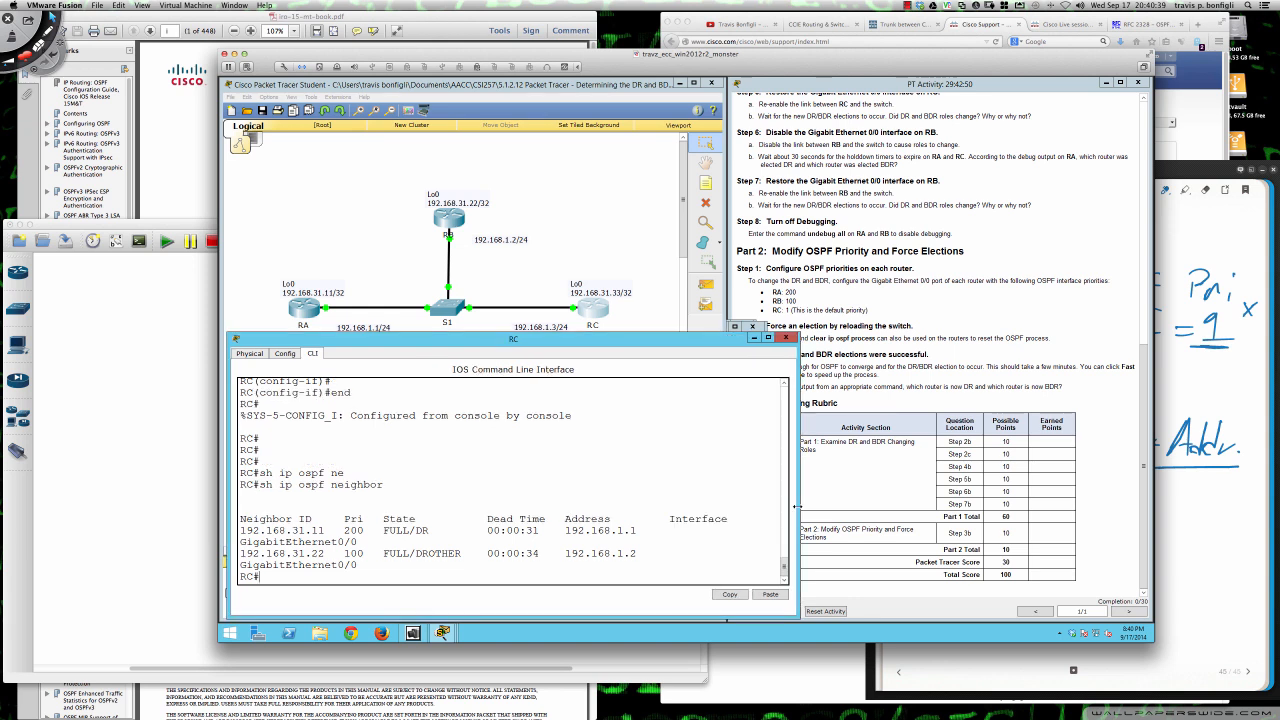
key("Return")
key("Return")
key("Return")
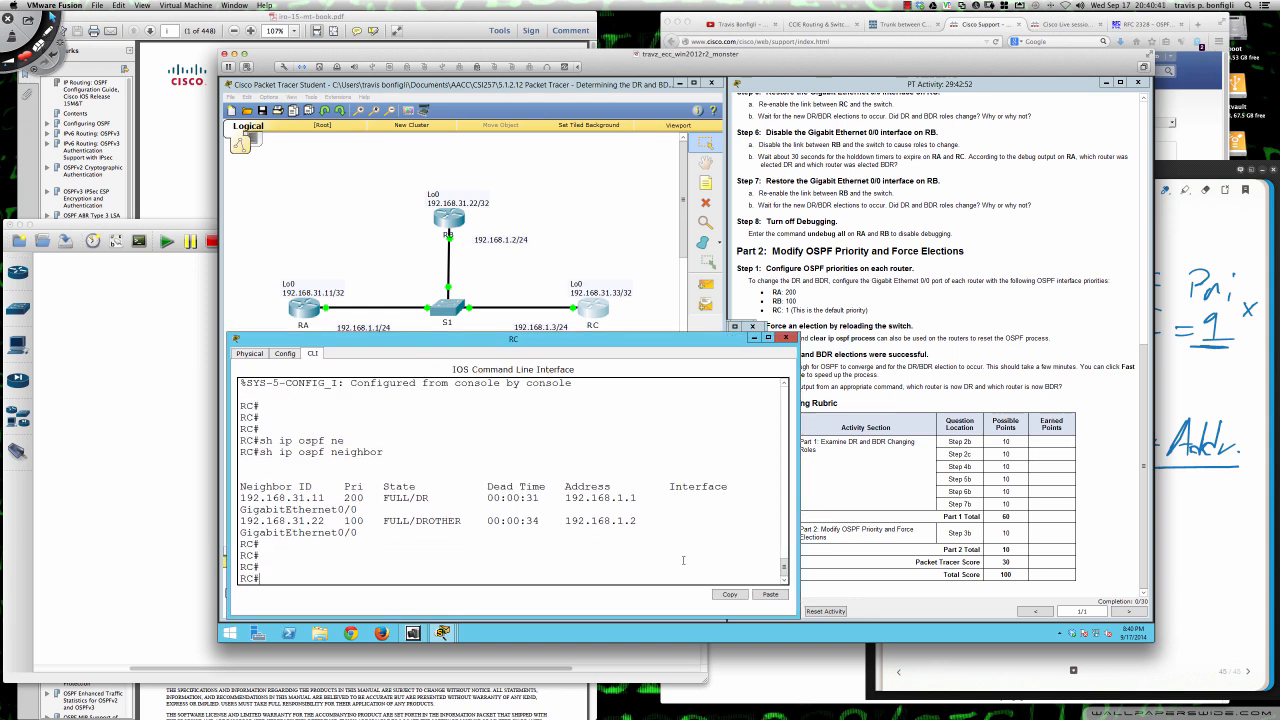
key("Up")
key("Return")
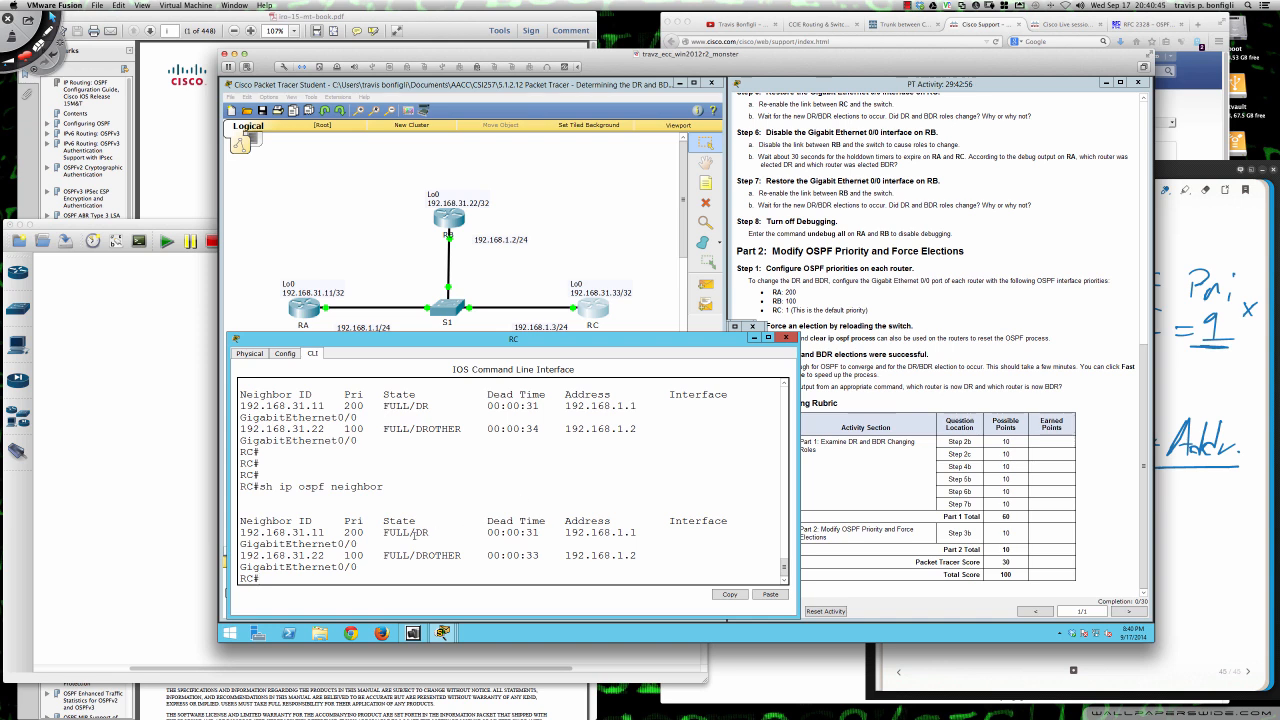
left_click_drag(429, 532, 383, 532)
- Bring up RB's command line and leave its interface configuration mode with end
left_click(452, 228)
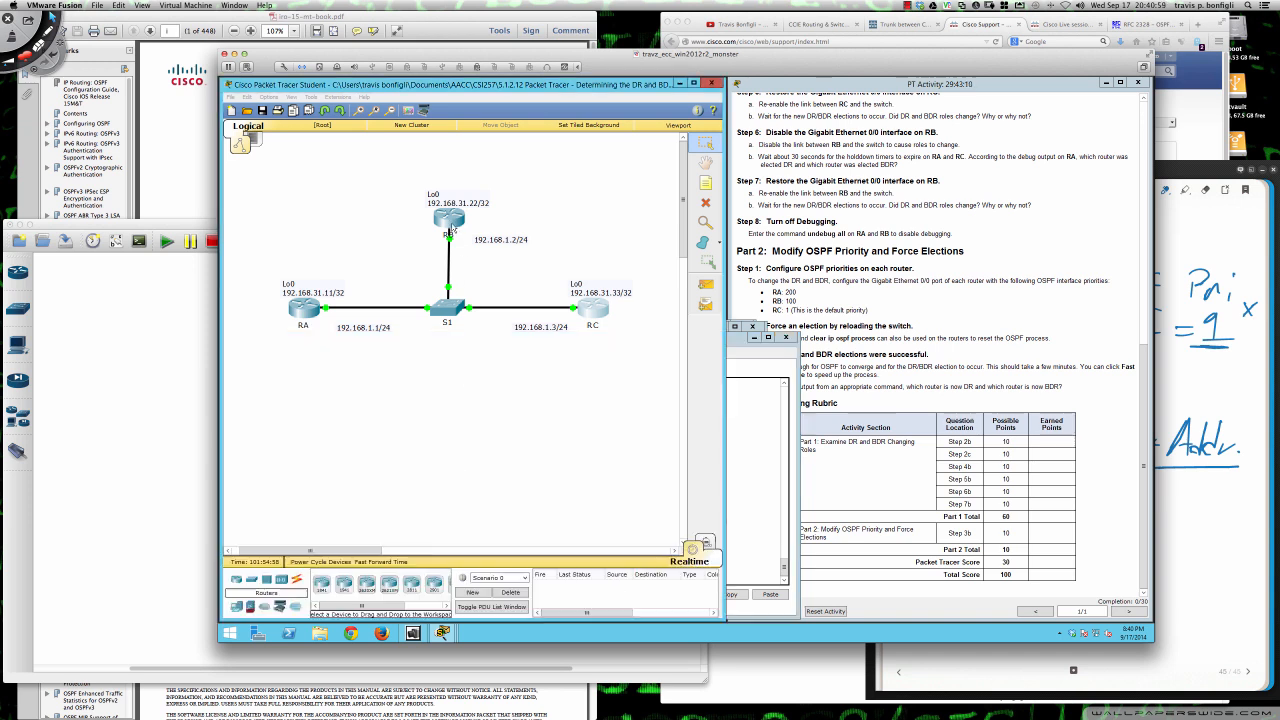
key("Return")
key("Return")
key("Return")
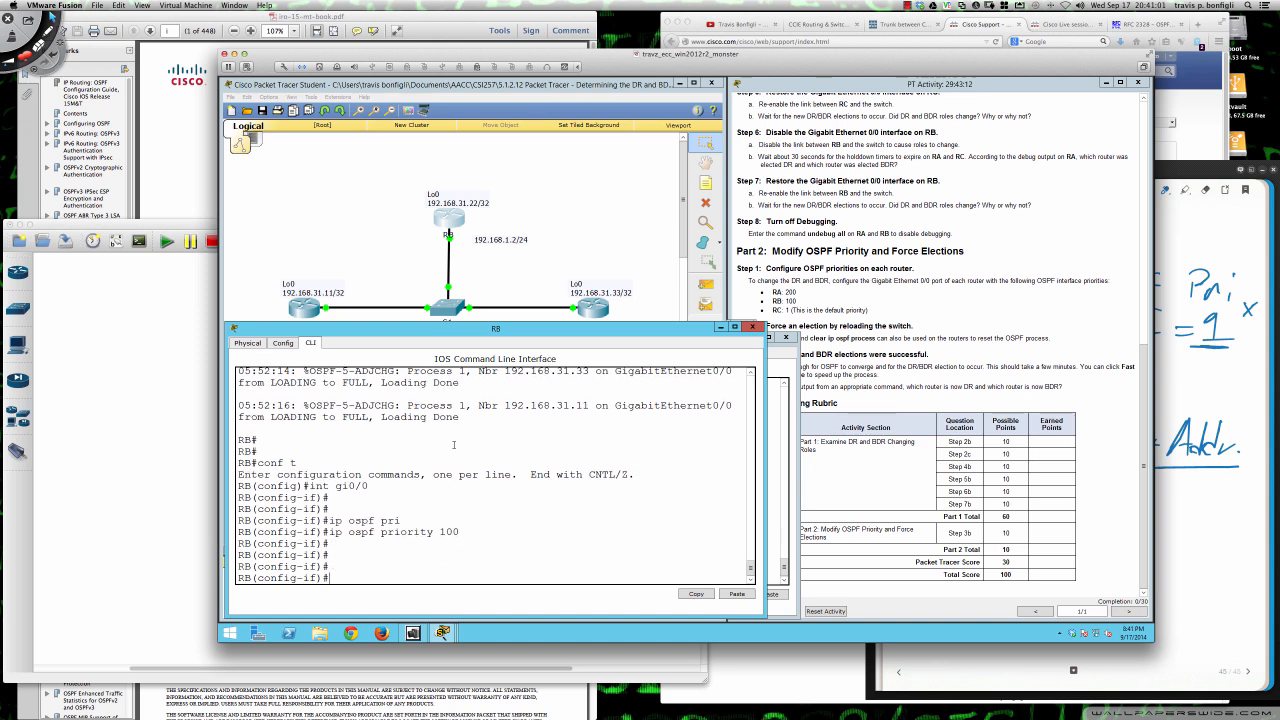
type("end")
key("Return")
key("Return")
key("Return")
key("Return")
key("Return")
- Try sh ip ospf pri on RB, then list its OSPF neighbors with sh ip ospf nei and examine their states
type("sh ip ")
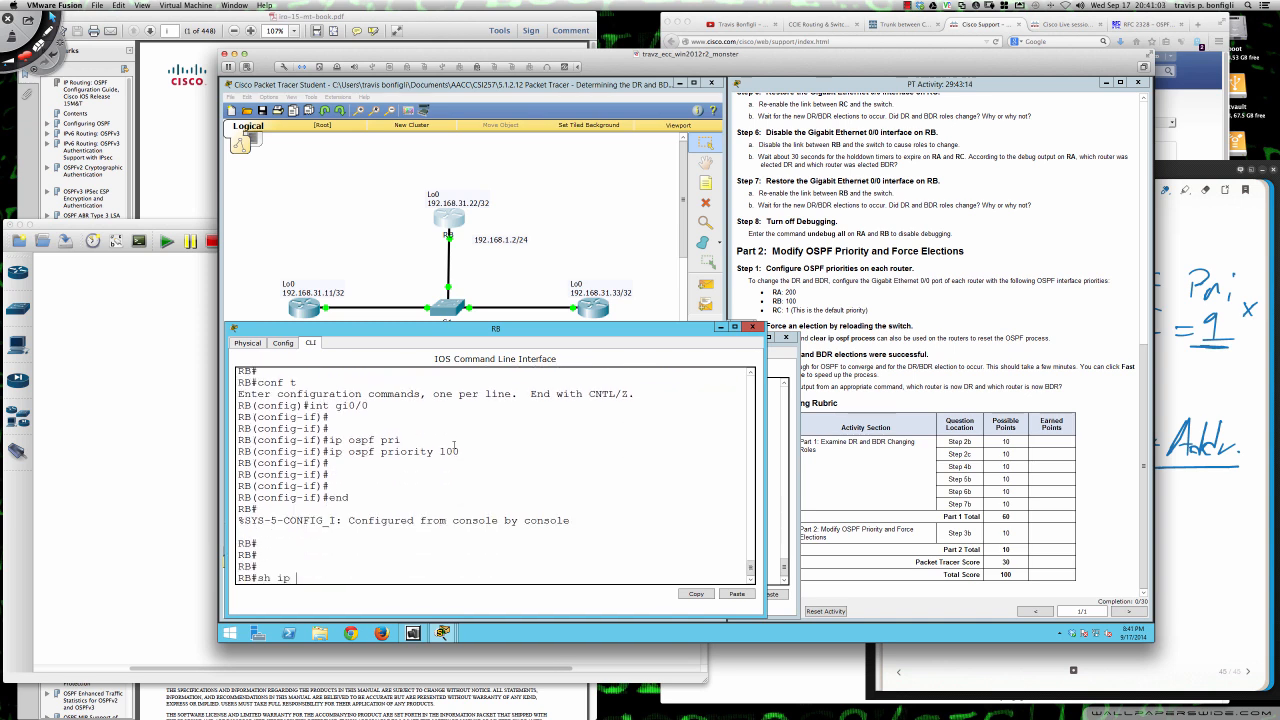
type("ospf pri")
key("Return")
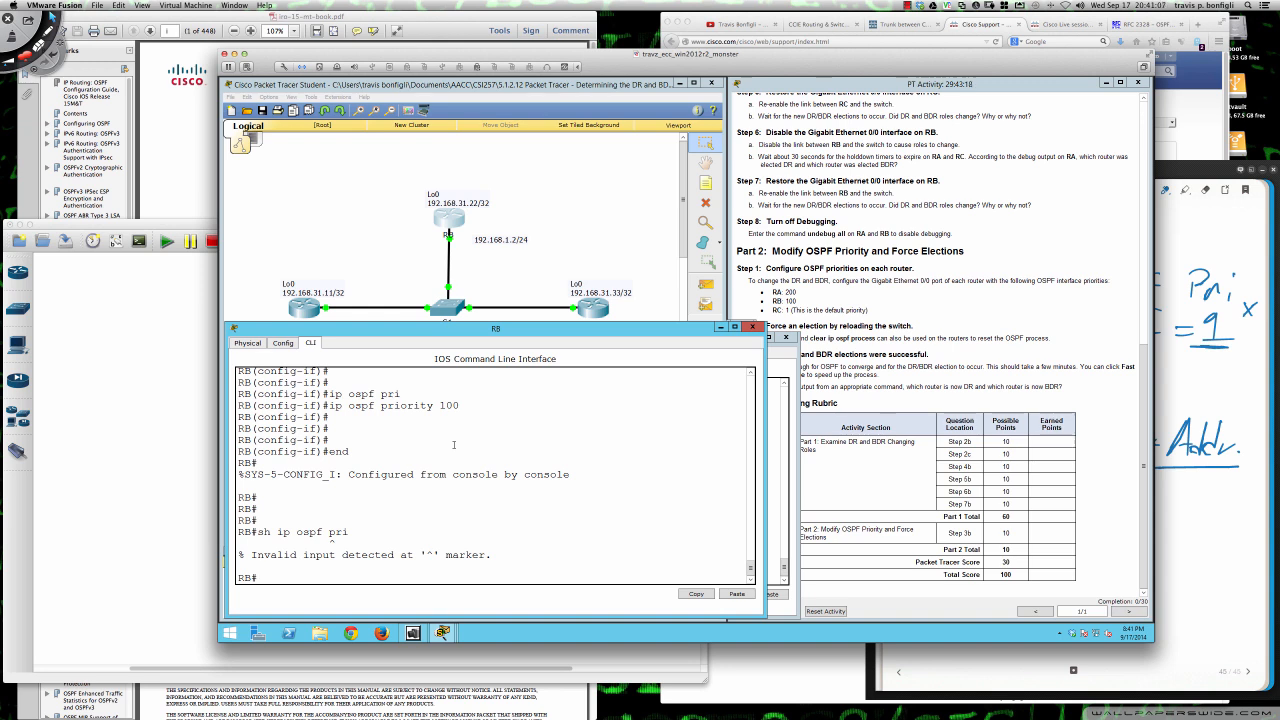
type("sh ip ospf nei")
key("Return")
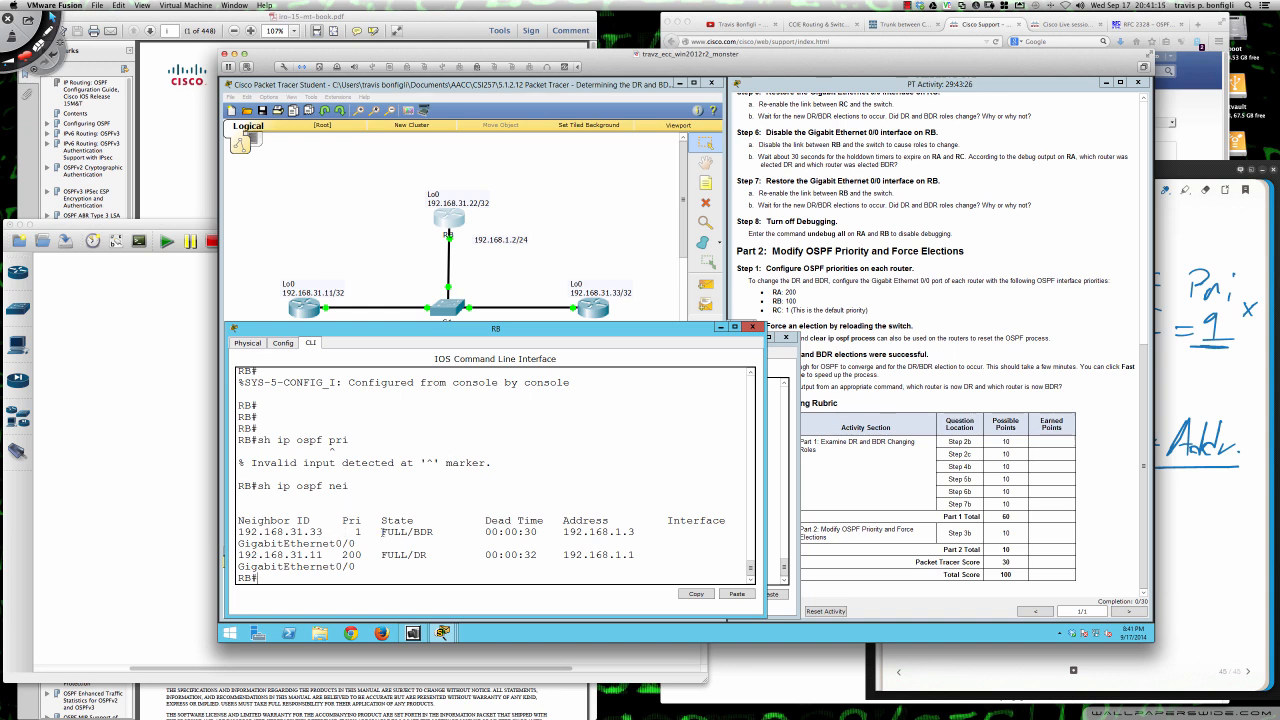
left_click_drag(382, 532, 437, 532)
left_click_drag(428, 555, 381, 531)
left_click(451, 561)
- Review the Part 2 instructions for the RA, RB and RC priority values in the activity window
left_click(871, 347)
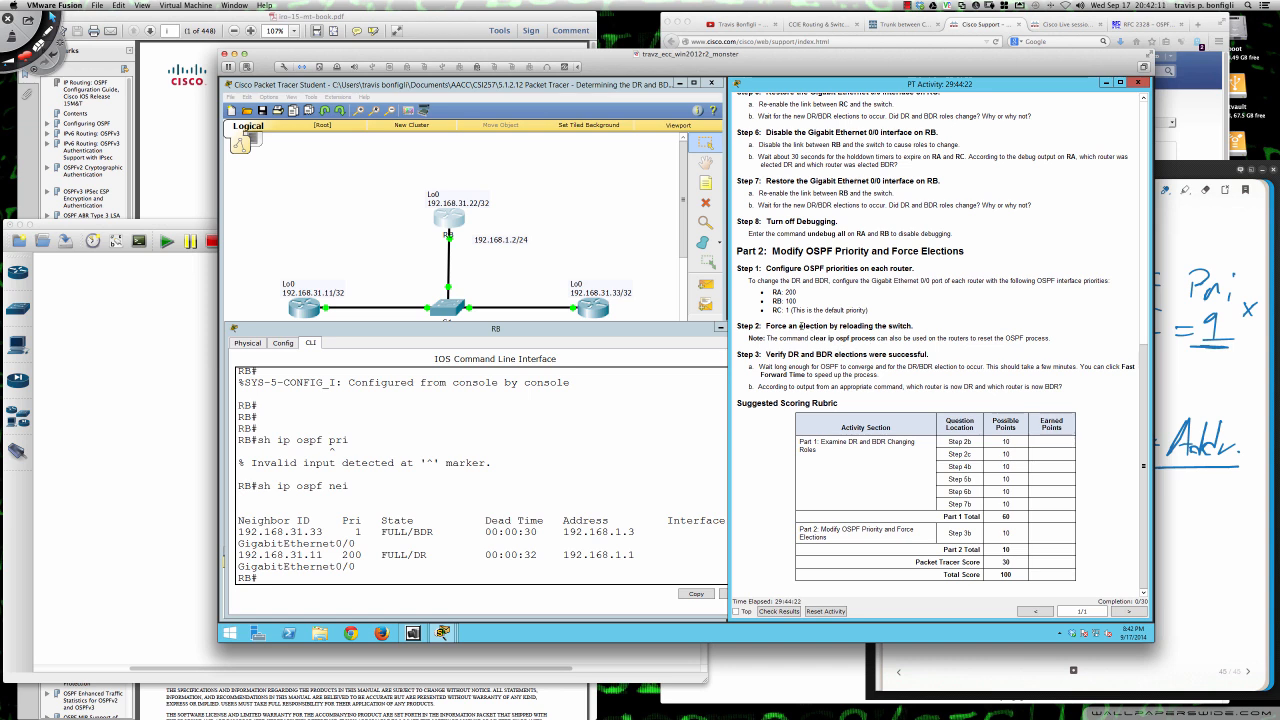
left_click_drag(798, 291, 769, 291)
left_click(797, 292)
left_click_drag(771, 301, 870, 311)
left_click(870, 312)
left_click(441, 398)
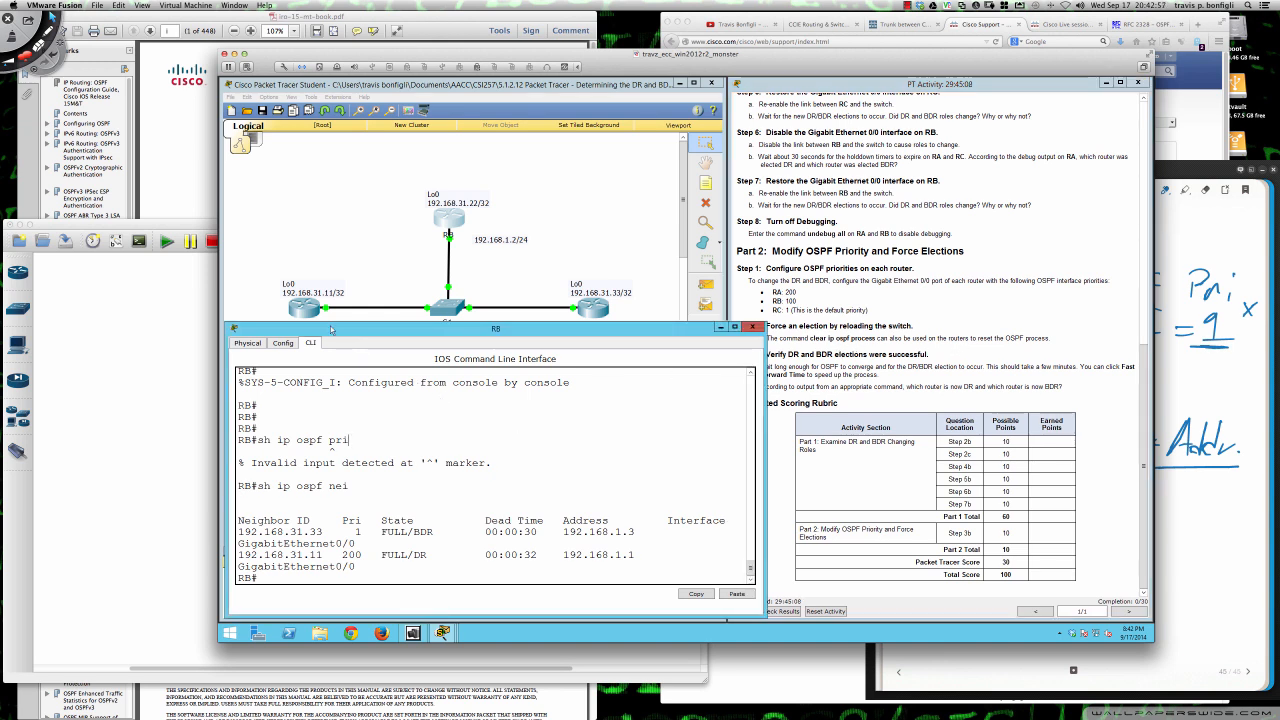
- Leave configuration mode on RA and reset all its OSPF processes with clear ip ospf proc, answering yes
left_click(307, 308)
type("end")
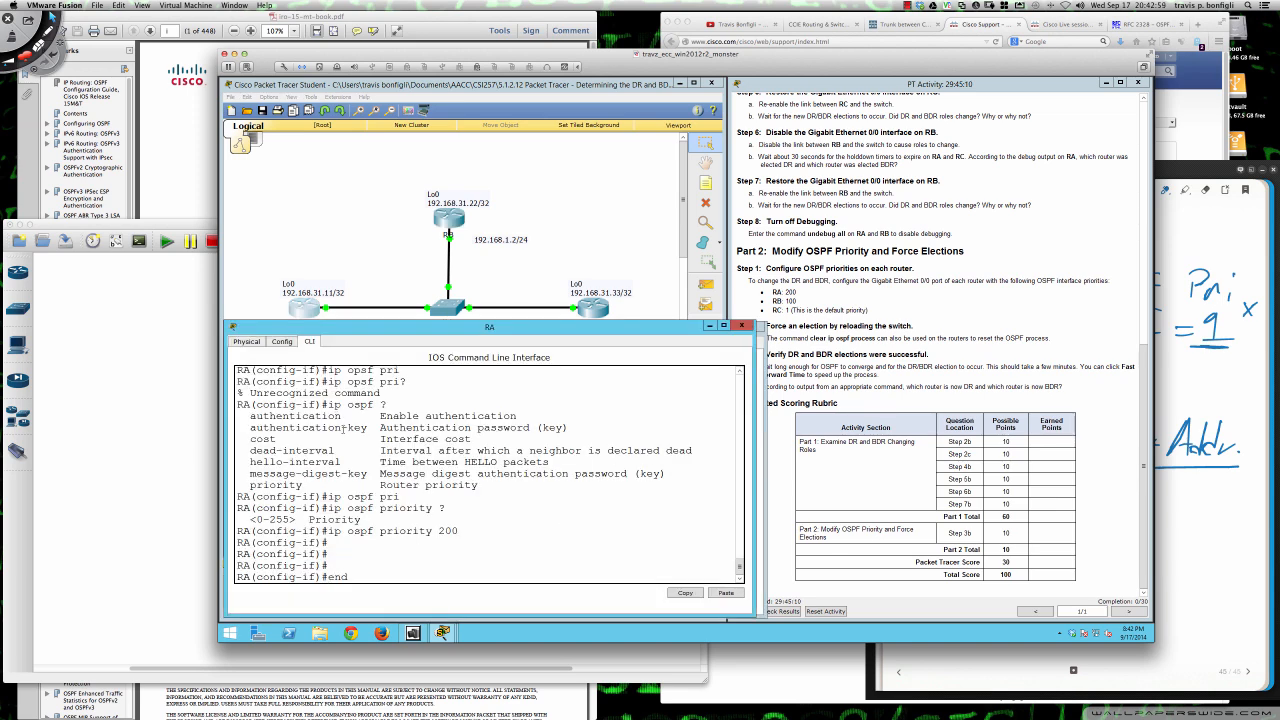
key("Return")
key("Return")
key("Return")
key("Return")
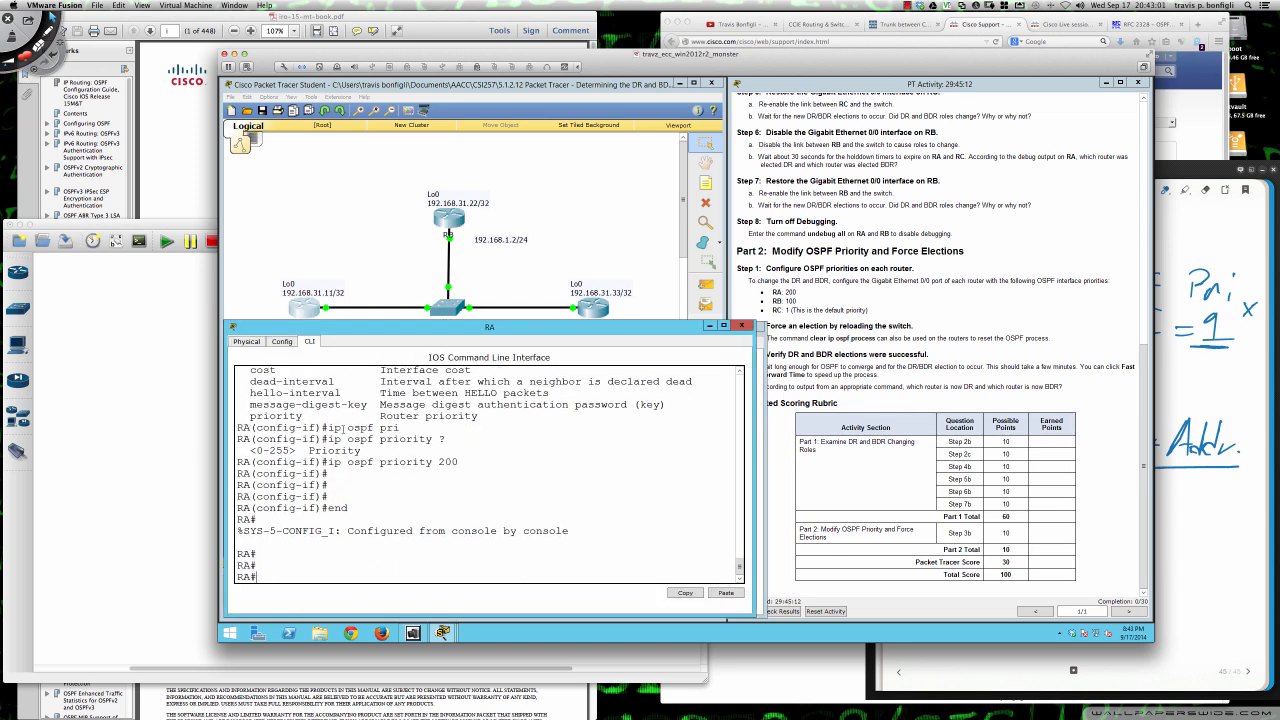
type("clear ip ospf proc")
key("Return")
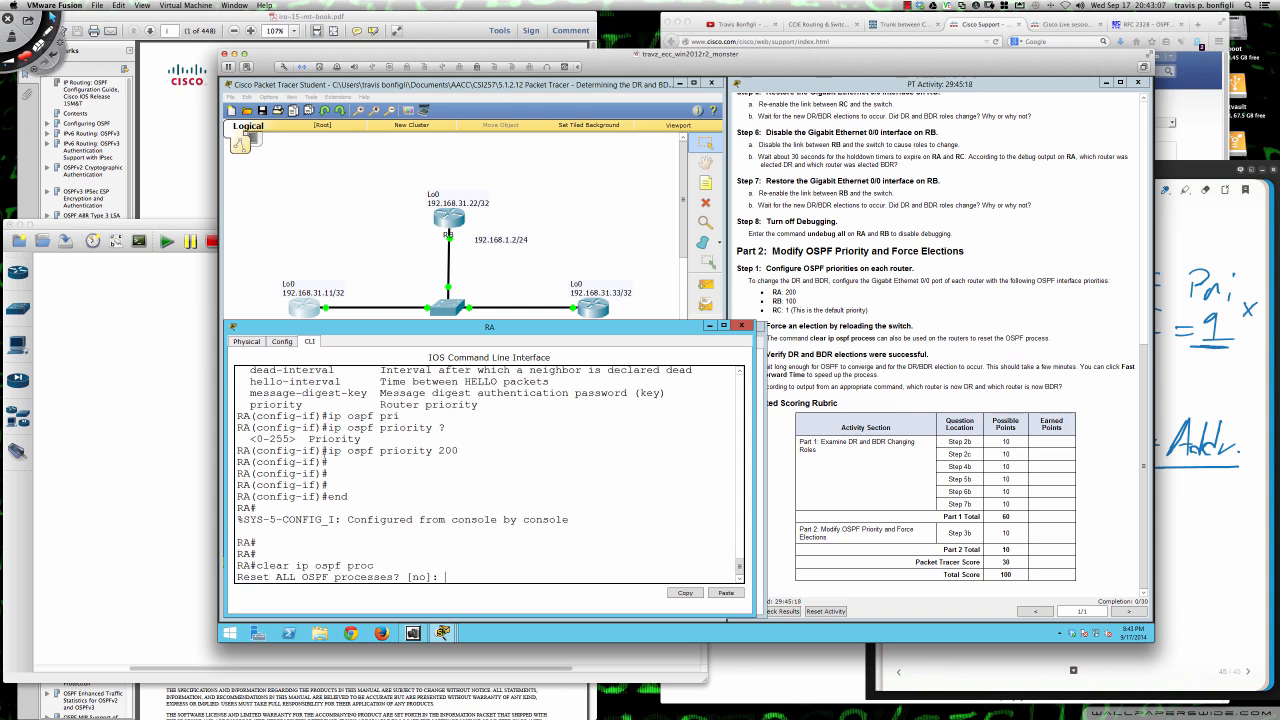
type("yes")
key("Return")
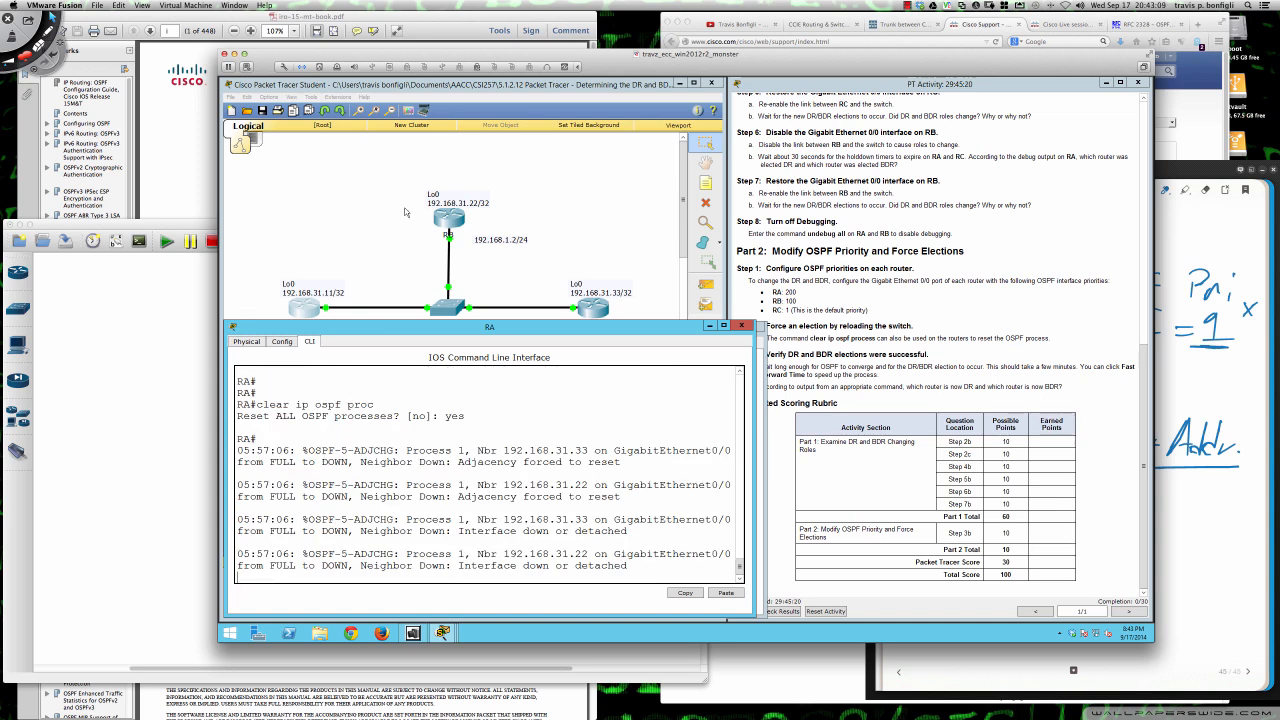
- Reset all OSPF processes on RB with clear ip ospf proc, answering yes to the confirmation
left_click(440, 217)
type("clear ip ospf proc")
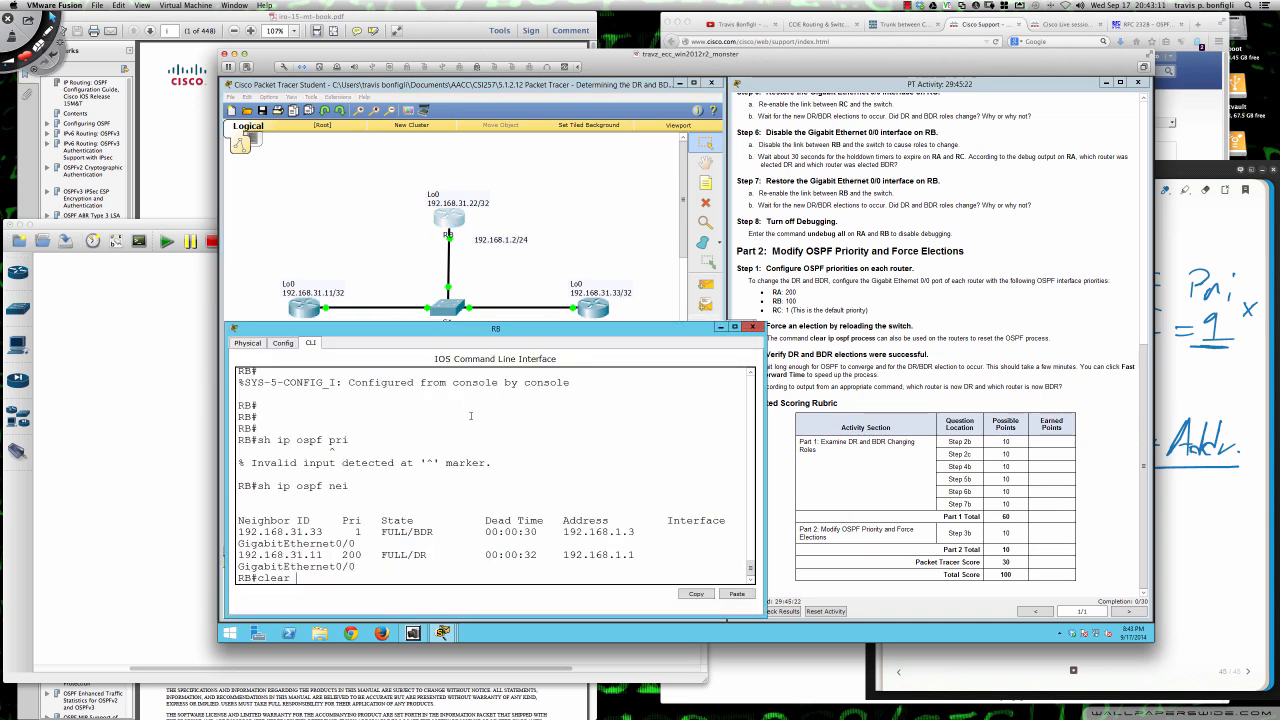
key("Return")
type("yes")
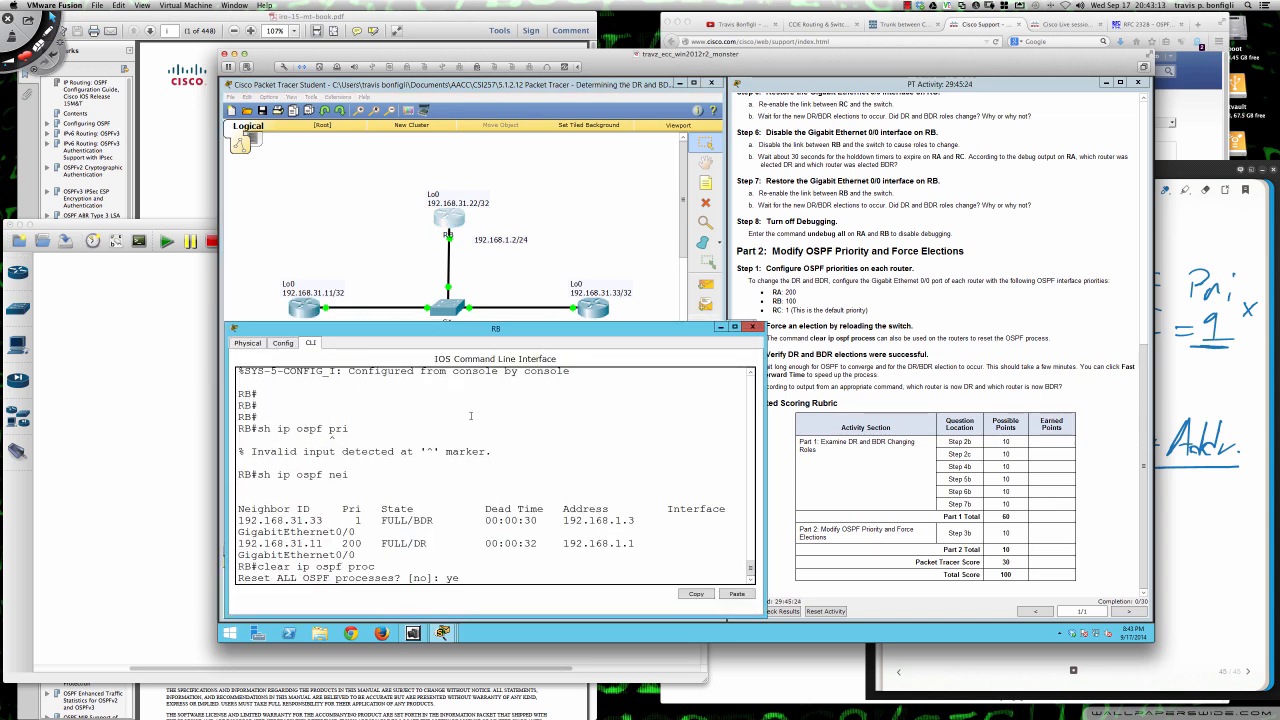
key("Return")
- Bring up RC's command line and reset all its OSPF processes with clear ip ospf proc, answering yes
left_click(584, 310)
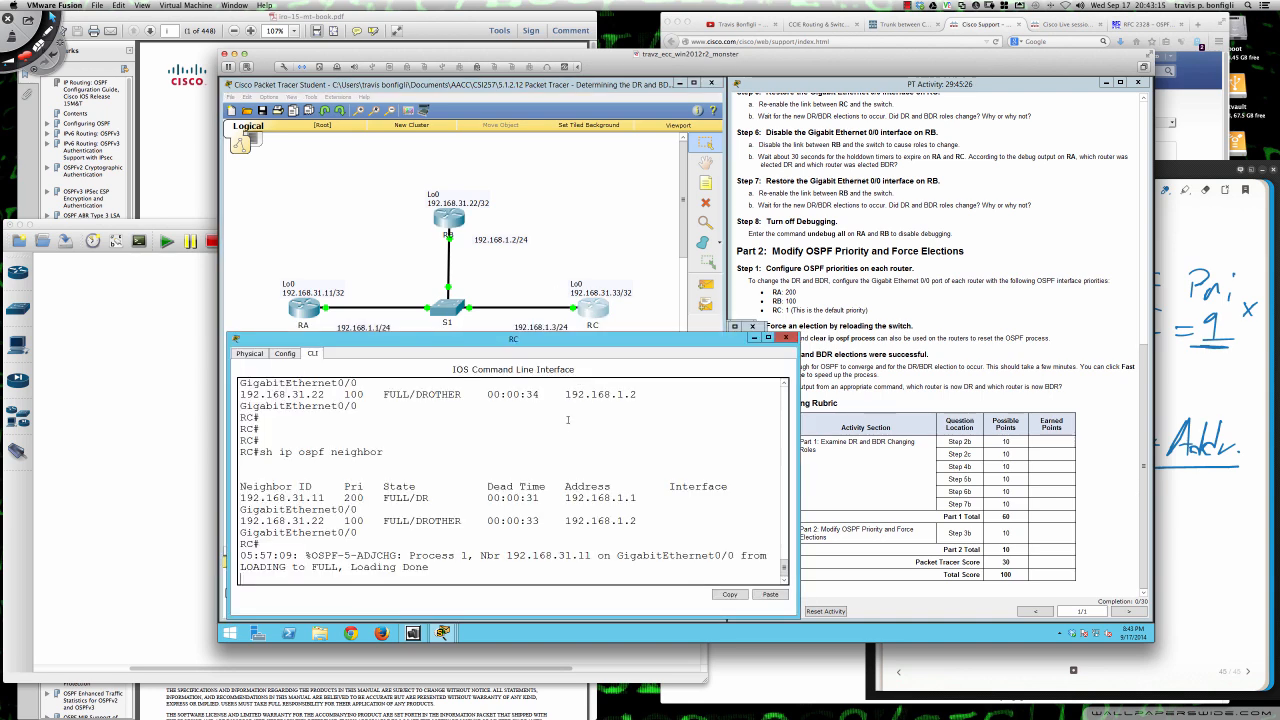
key("Return")
key("Return")
type("cl")
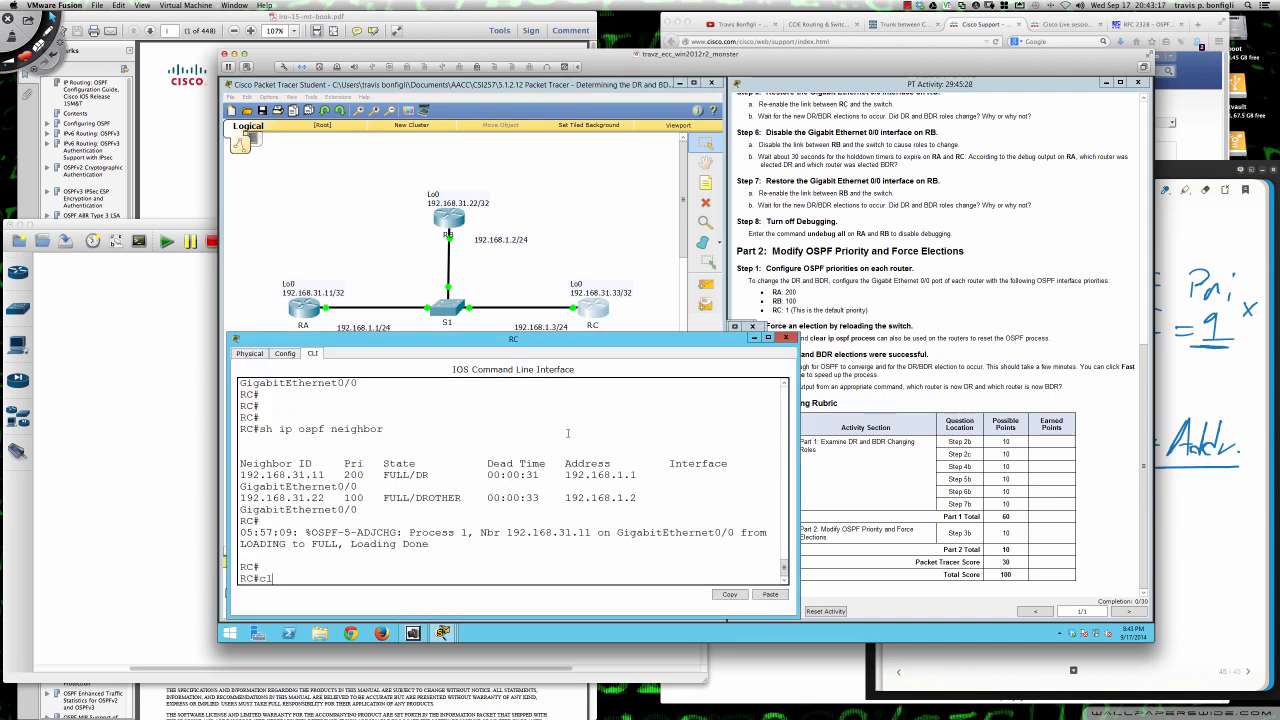
type("ear ip ospf proc")
key("Return")
type("yes")
key("Return")
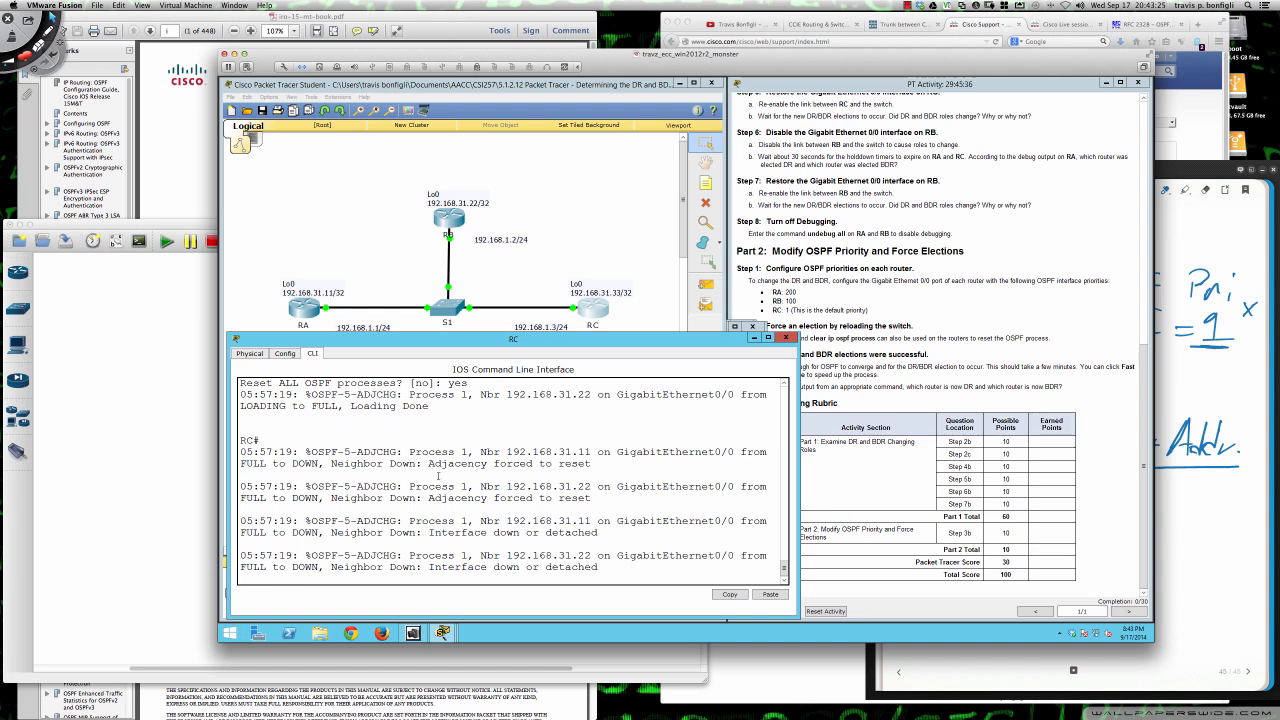
- Bring up RA's command line and read through the OSPF adjacency messages logged since the reset
left_click(306, 308)
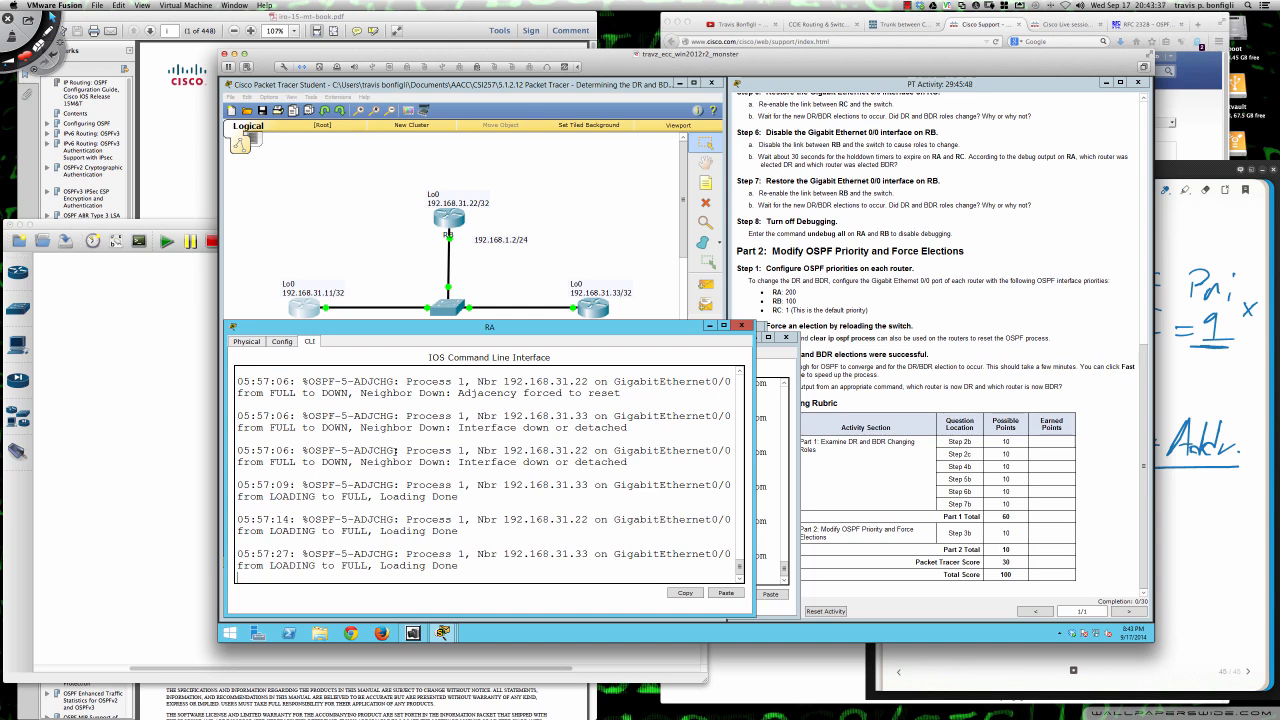
key("Return")
key("Return")
key("Return")
key("Return")
key("Return")
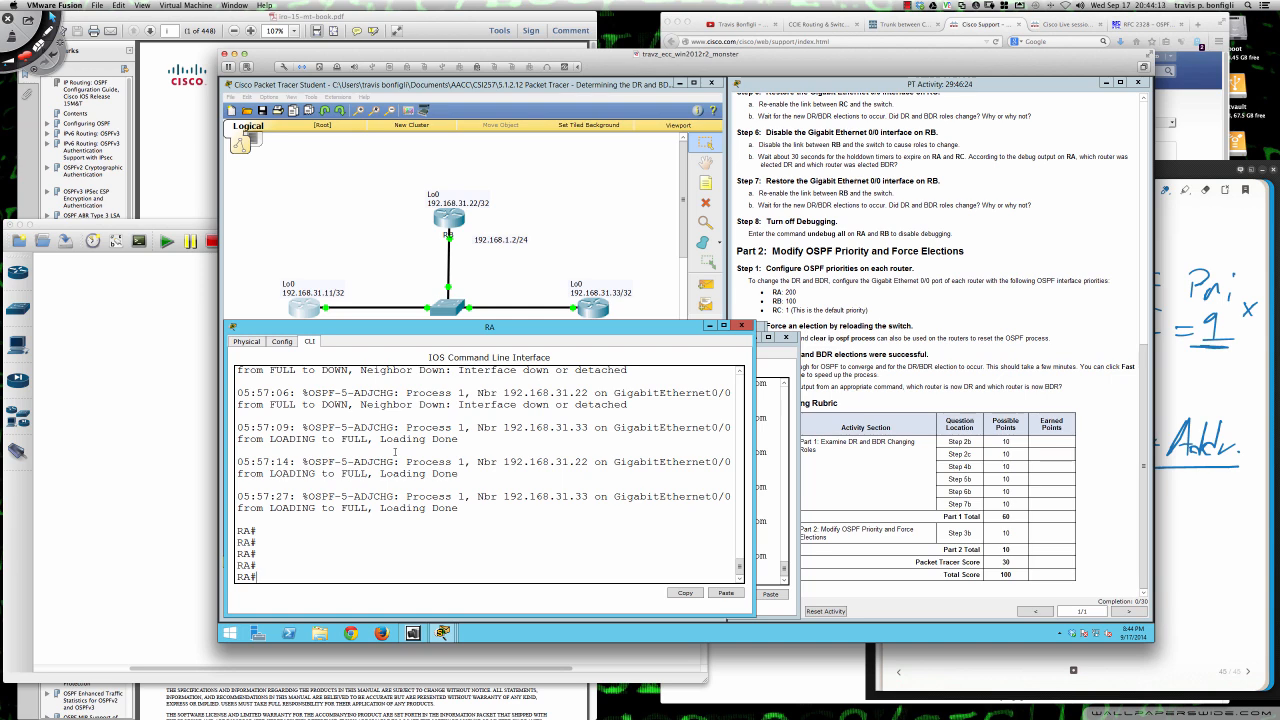
scroll(395, 452, "up", 2)
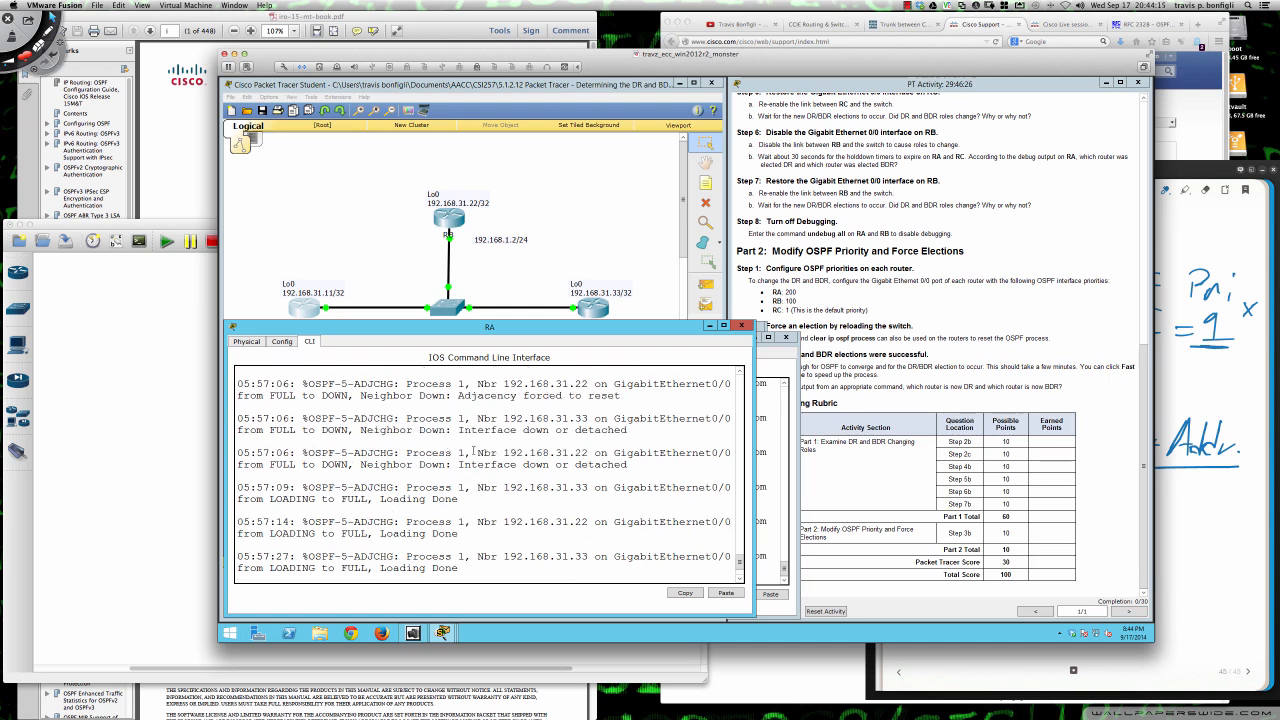
scroll(478, 443, "down", 2)
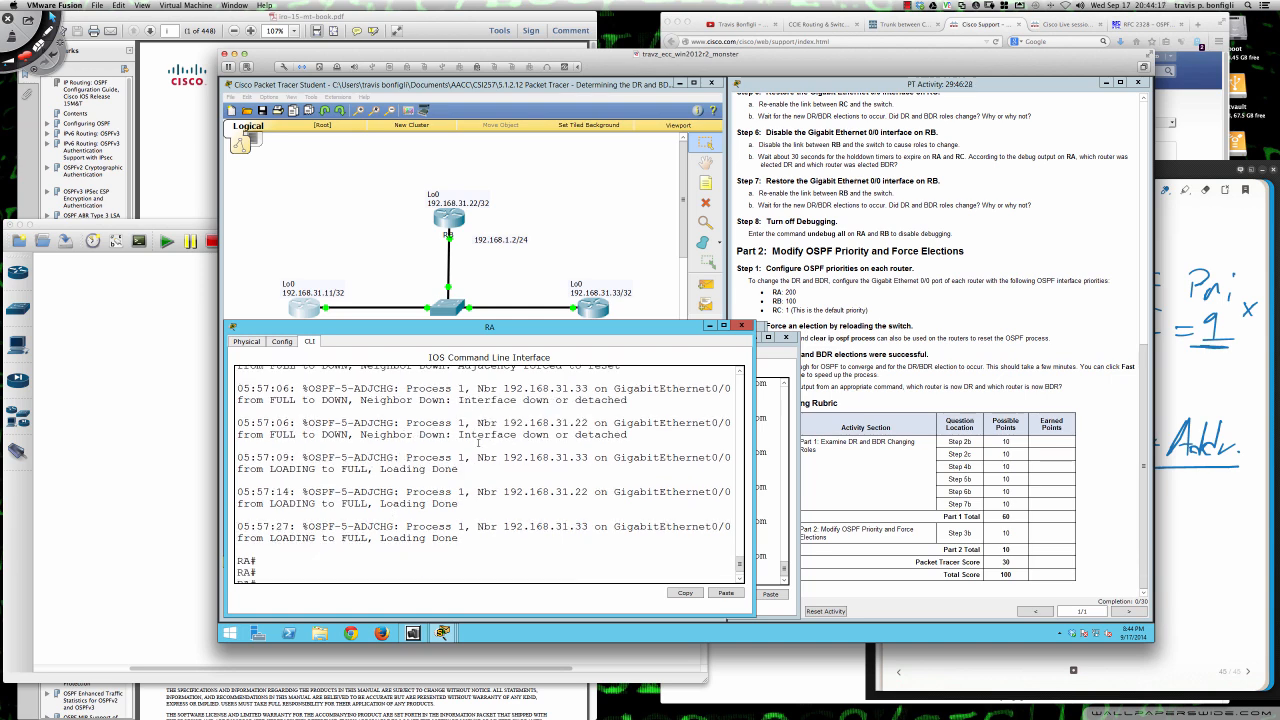
scroll(478, 443, "down", 1)
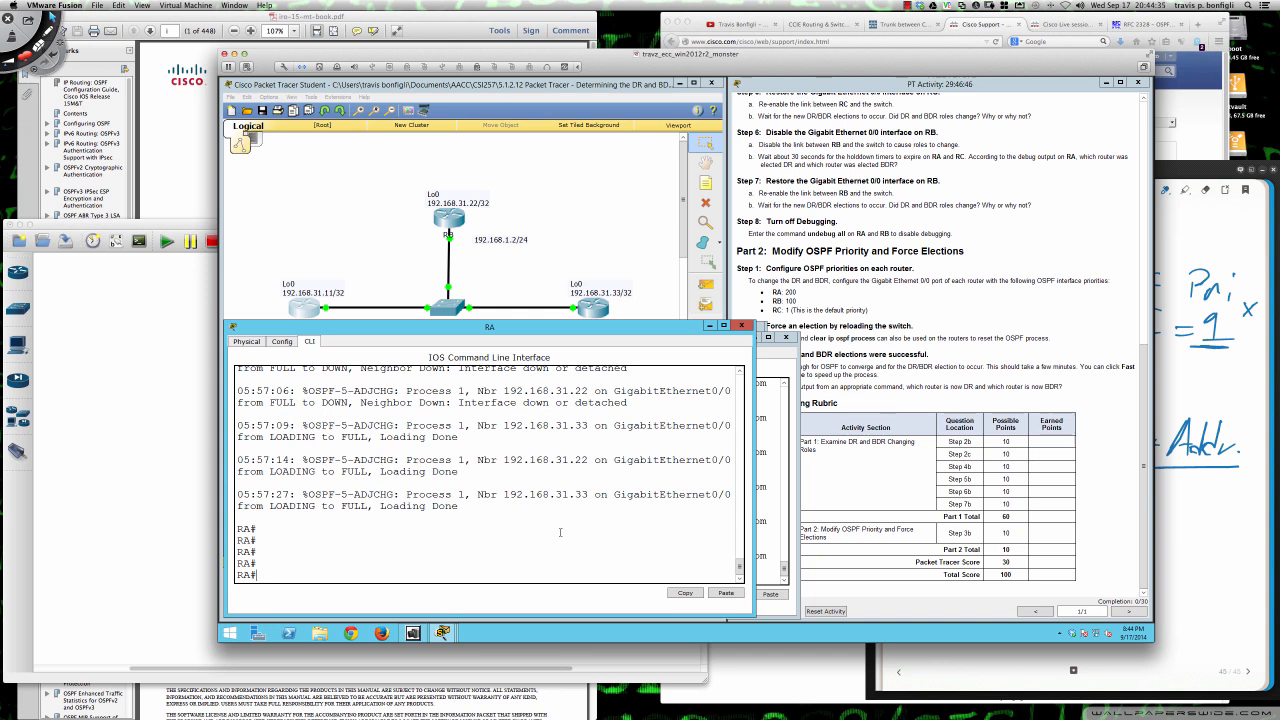
- List RA's OSPF neighbors with sh ip ospf neig and examine each neighbor's state and RB's priority
key("Return")
key("Return")
key("Return")
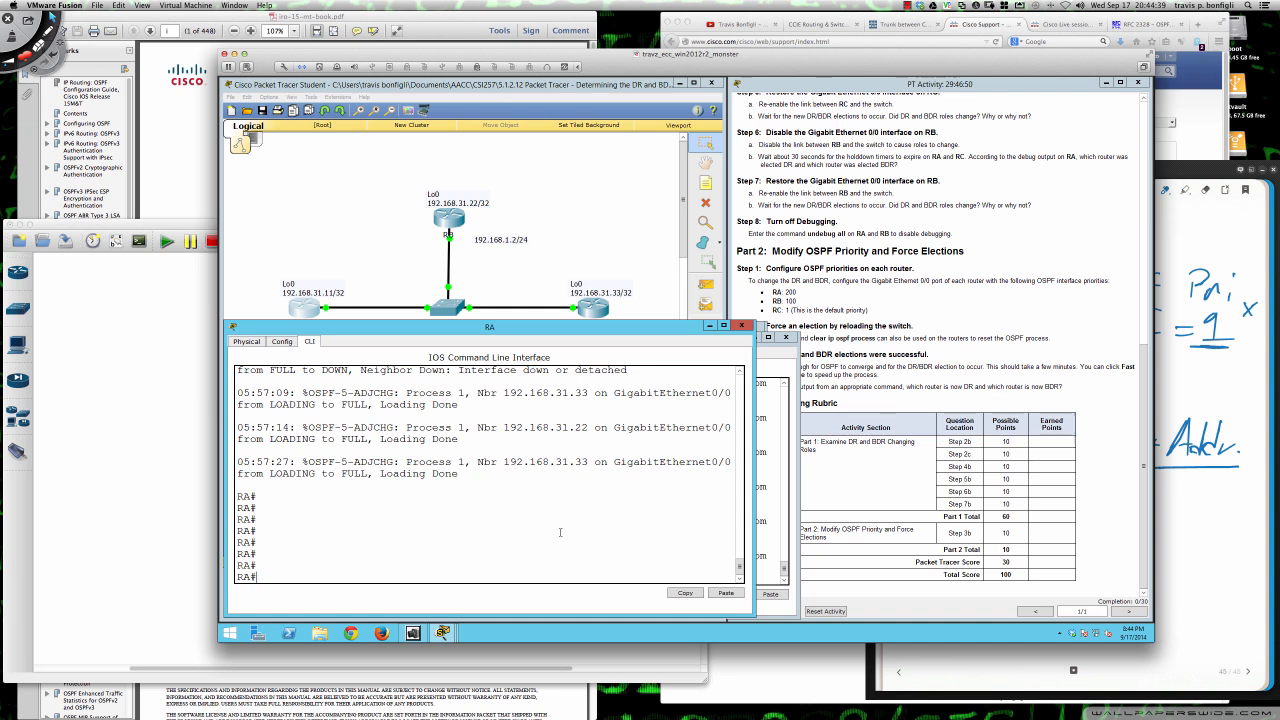
type("sh ip ospf neig")
key("Return")
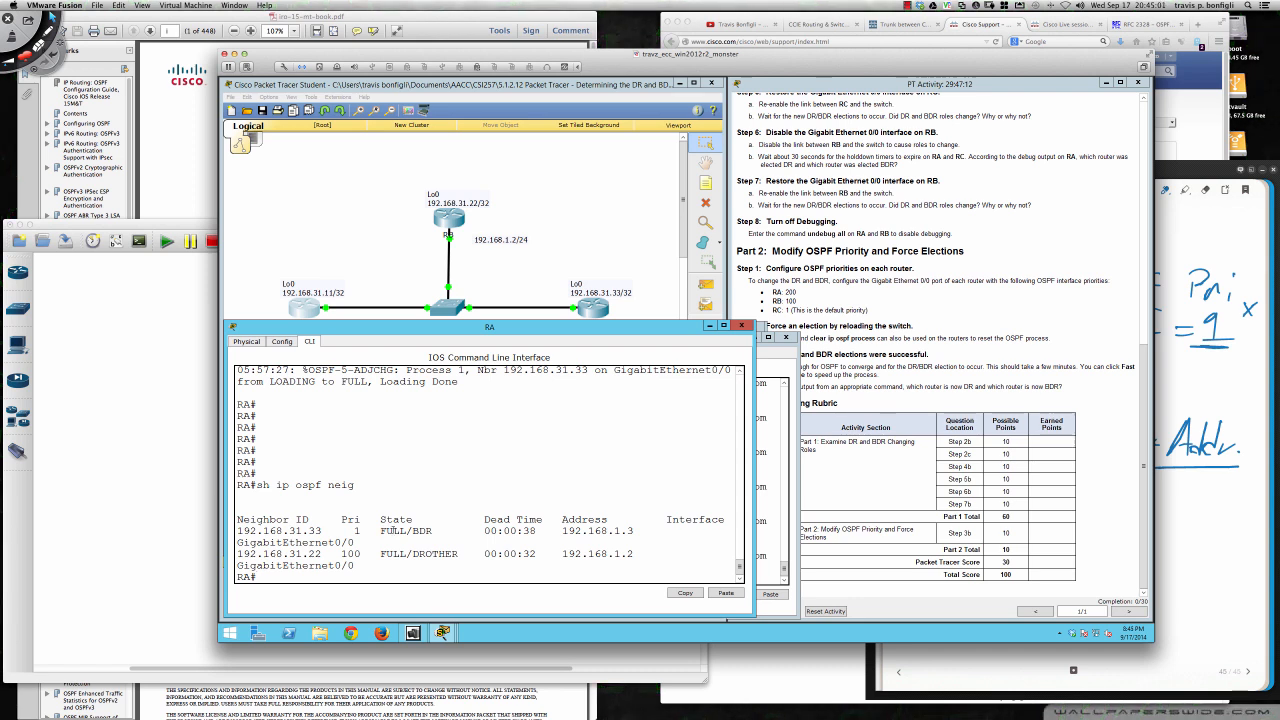
left_click_drag(433, 531, 381, 531)
left_click_drag(458, 553, 380, 554)
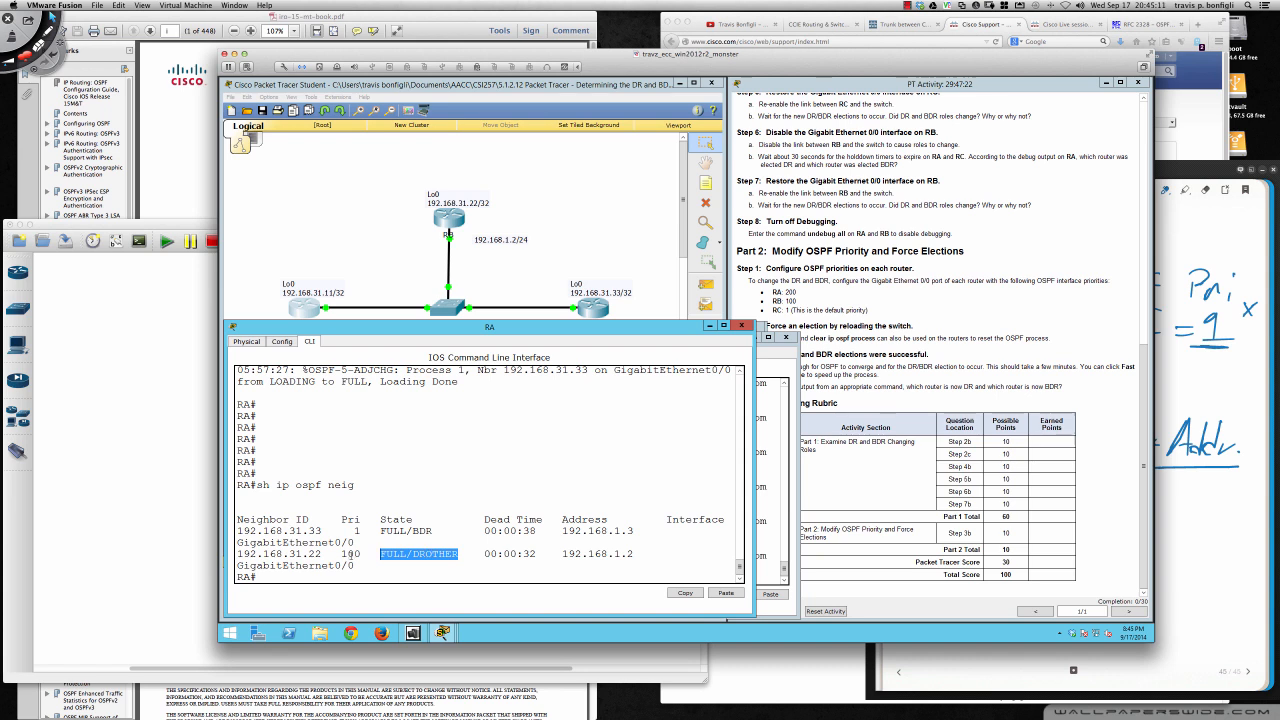
left_click_drag(344, 553, 362, 553)
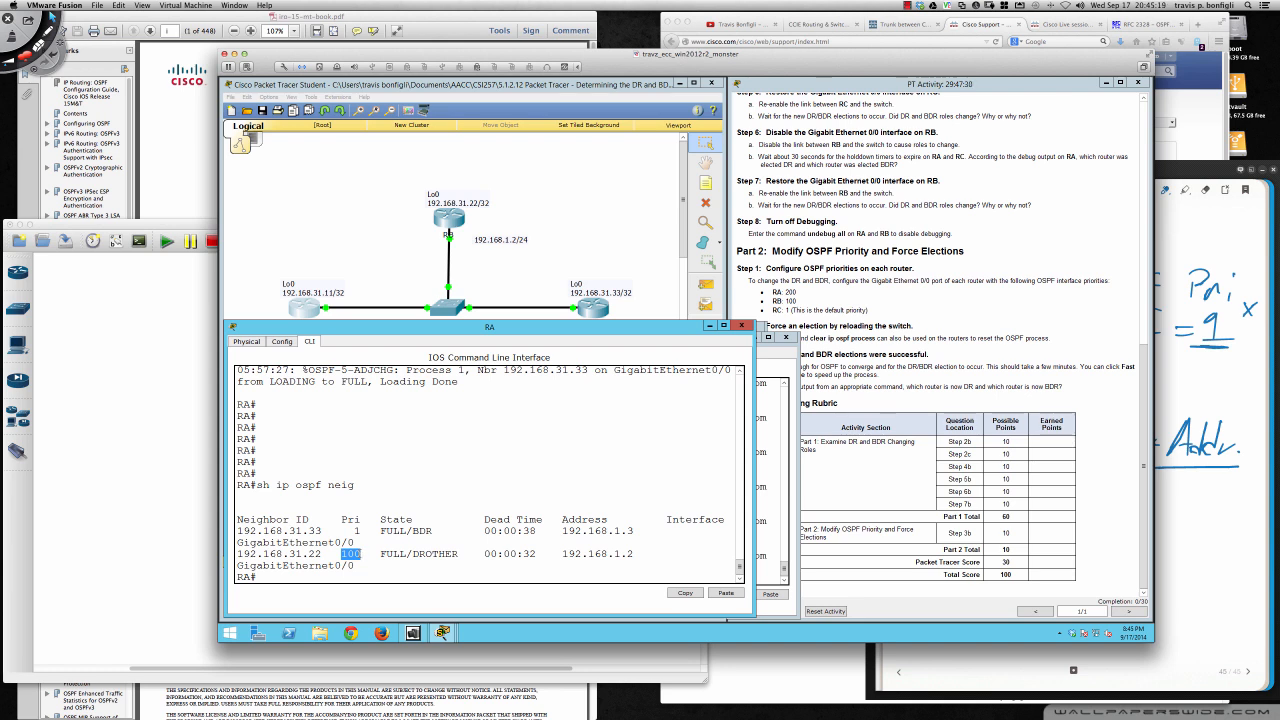
left_click(430, 451)
- Bring RC's command line forward and reset all its OSPF processes again with clear ip ospf proc, answering yes
left_click(595, 308)
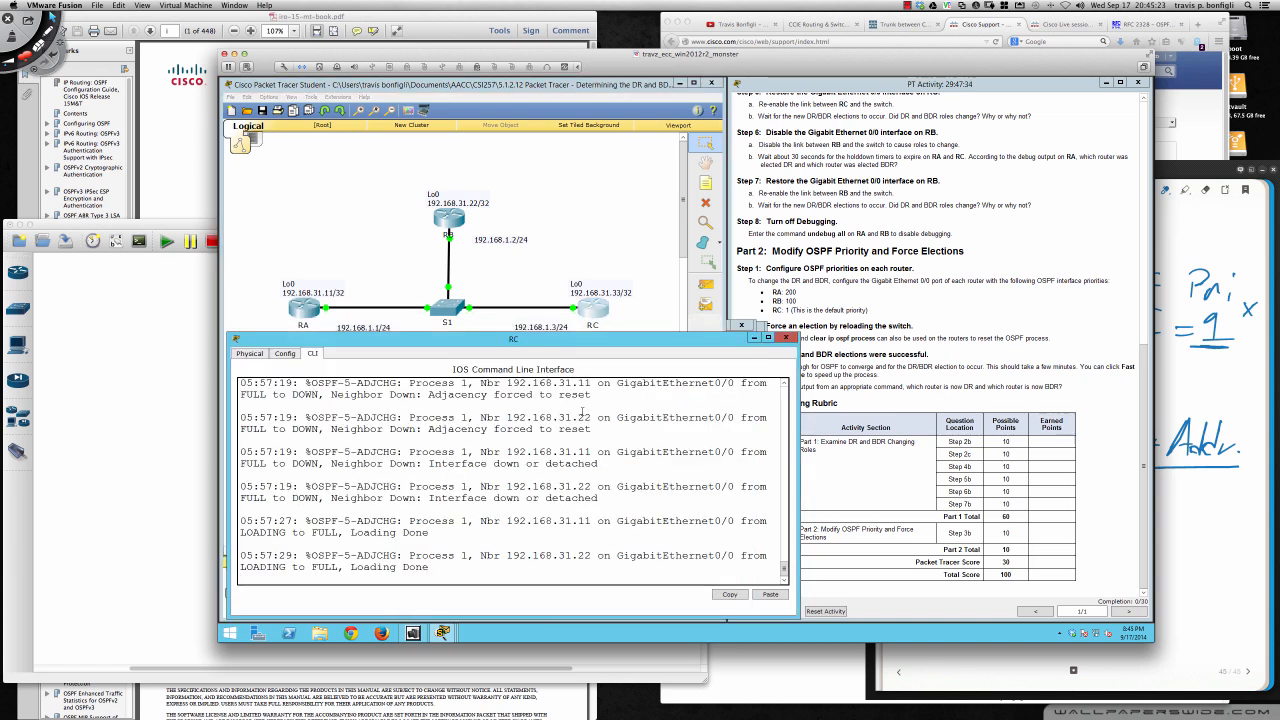
key("Return")
key("Return")
key("Return")
type("clear ip so")
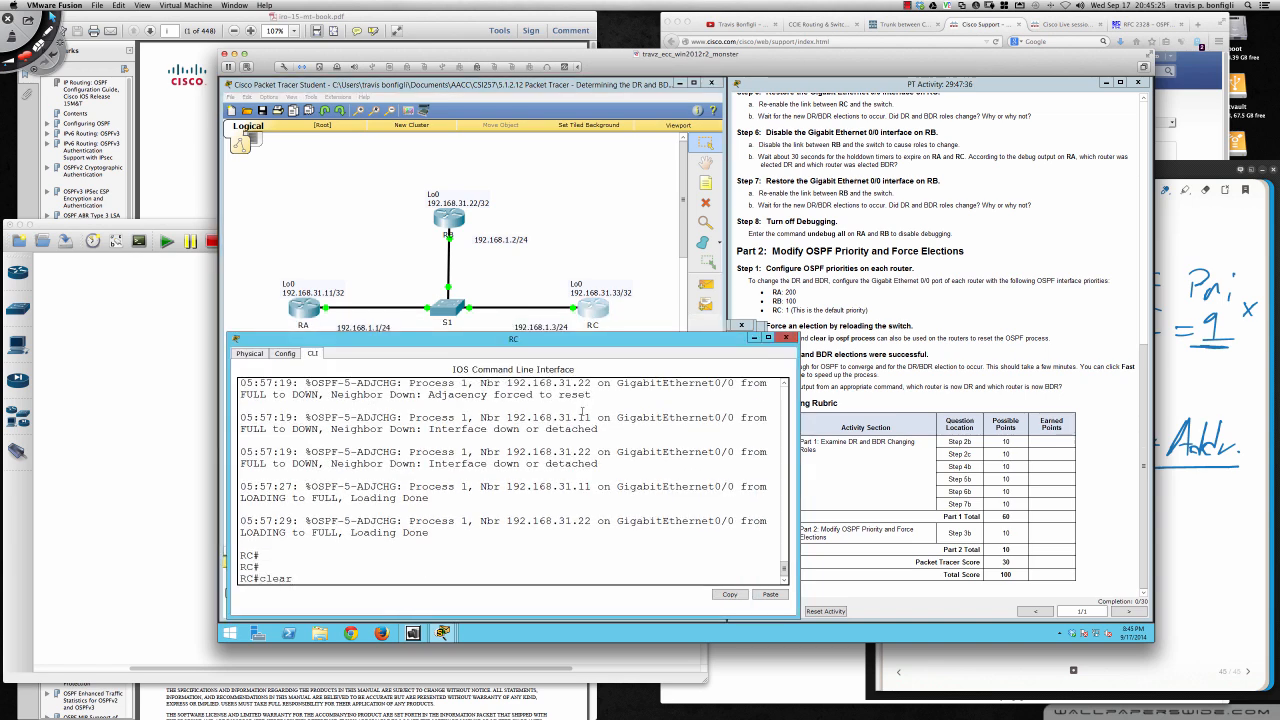
key("BackSpace")
key("BackSpace")
type("ospf proc")
key("Return")
type("yes")
key("Return")
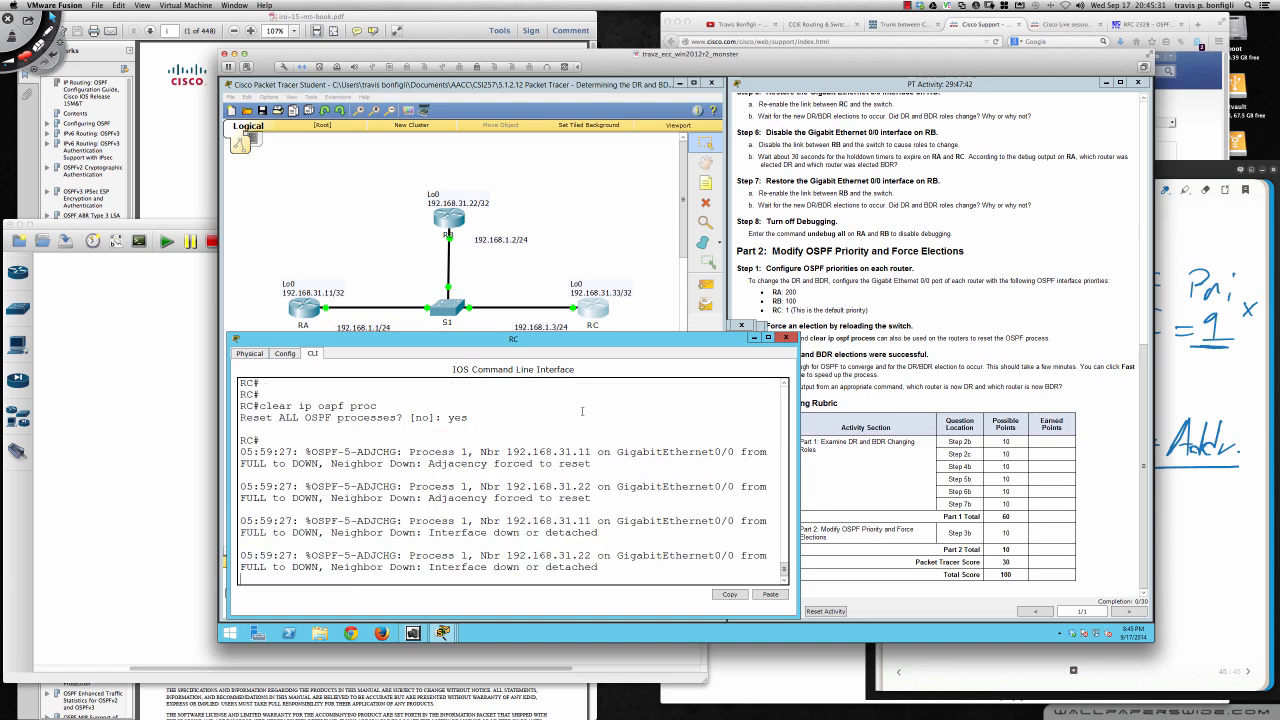
- List RC's OSPF neighbors with sh ip ospf neig once the adjacencies have reloaded
key("Return")
key("Return")
key("Return")
key("Return")
key("Return")
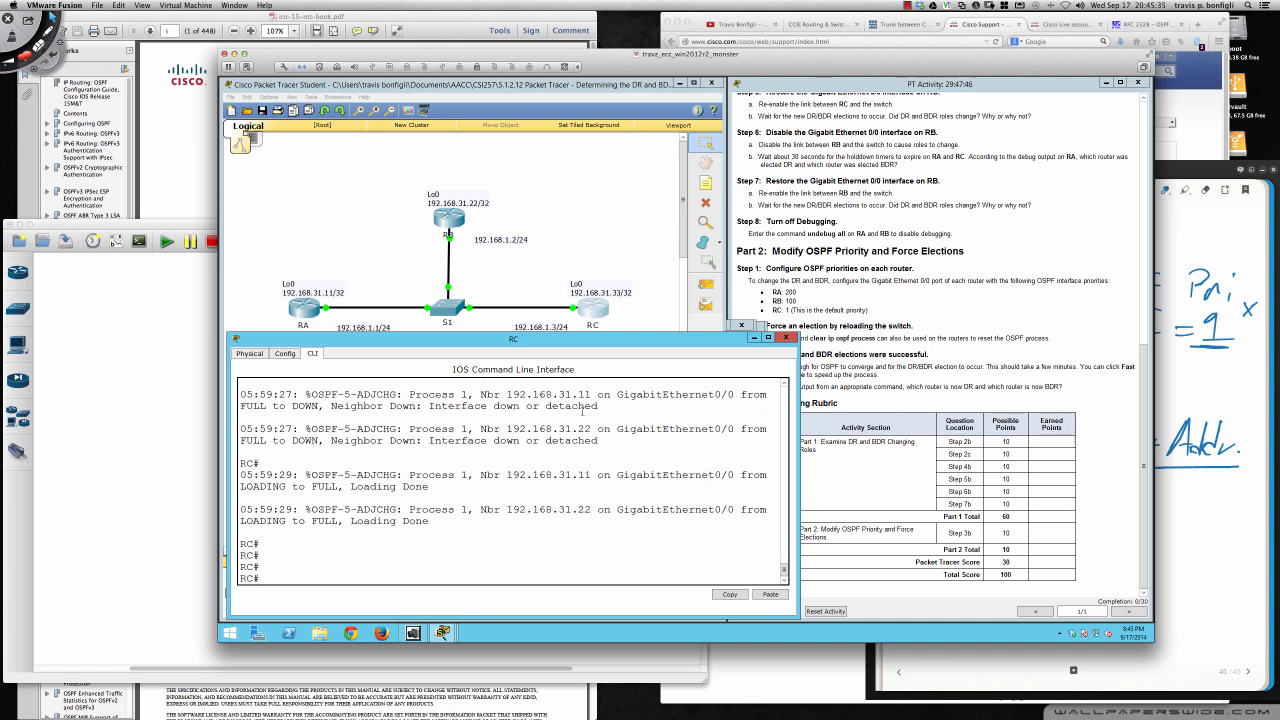
key("Return")
key("Return")
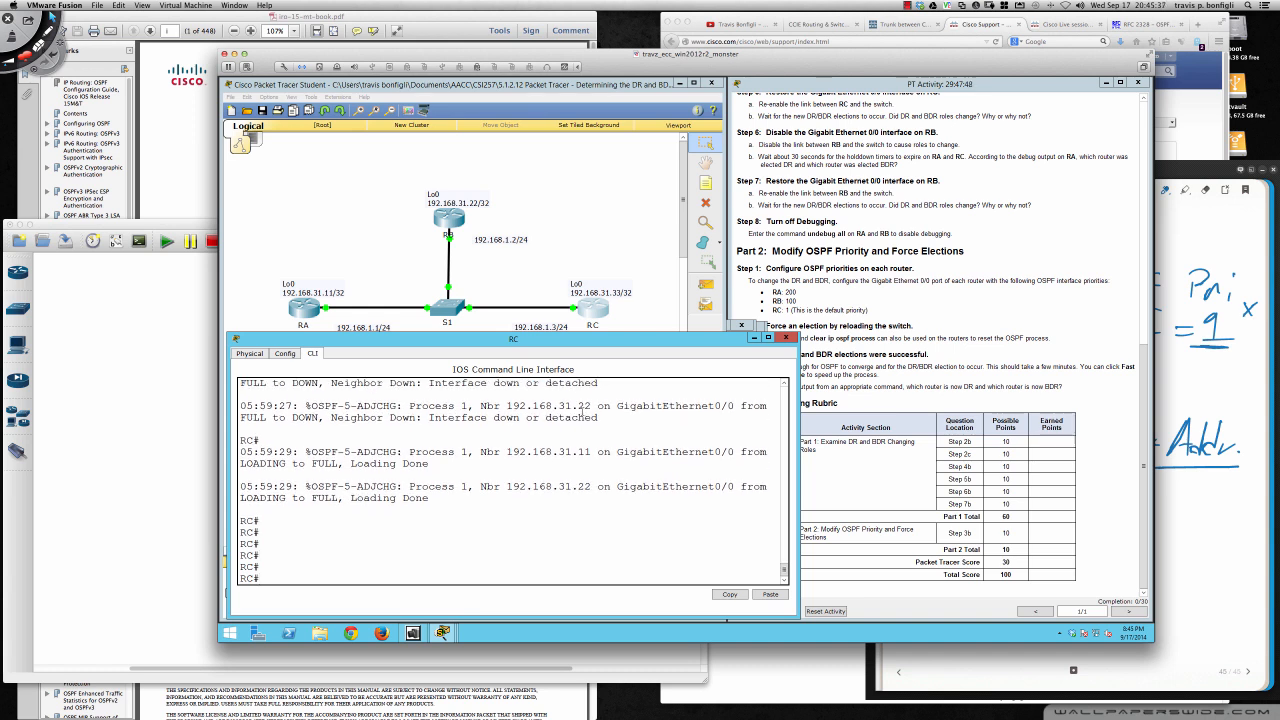
type("sh ip ospf negi")
key("Return")
key("Up")
key("BackSpace")
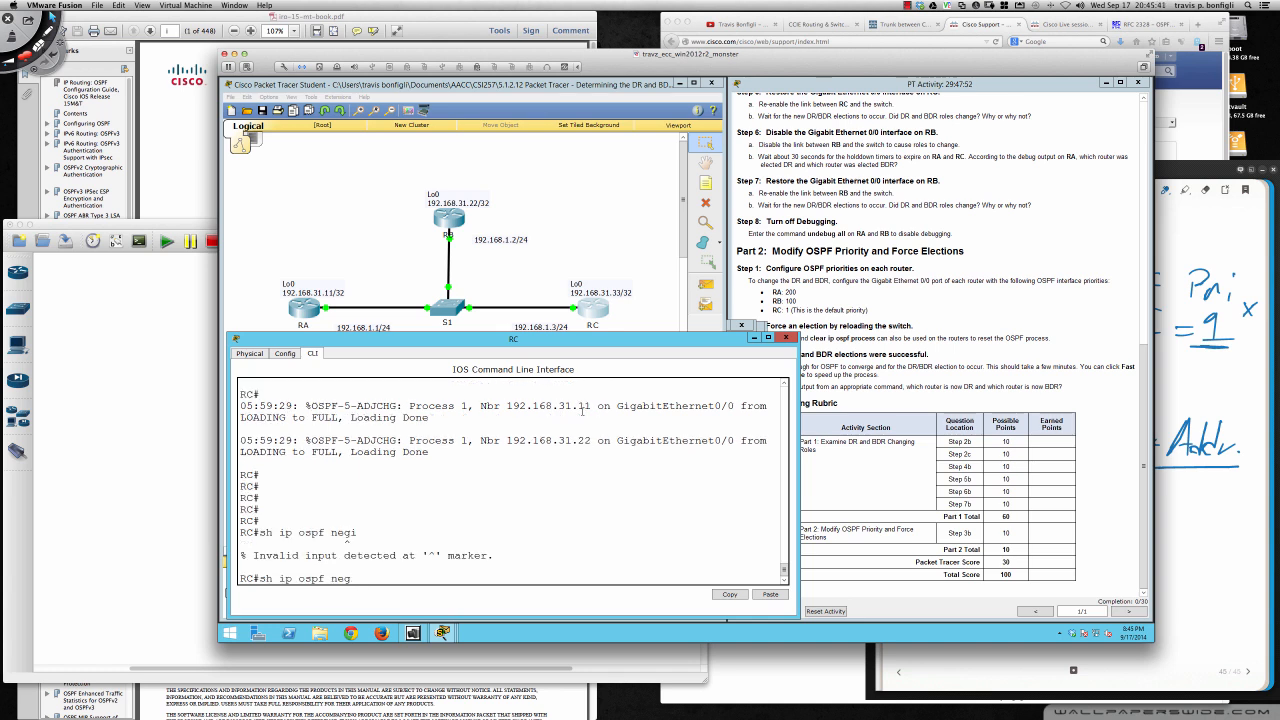
type("ig")
key("Return")
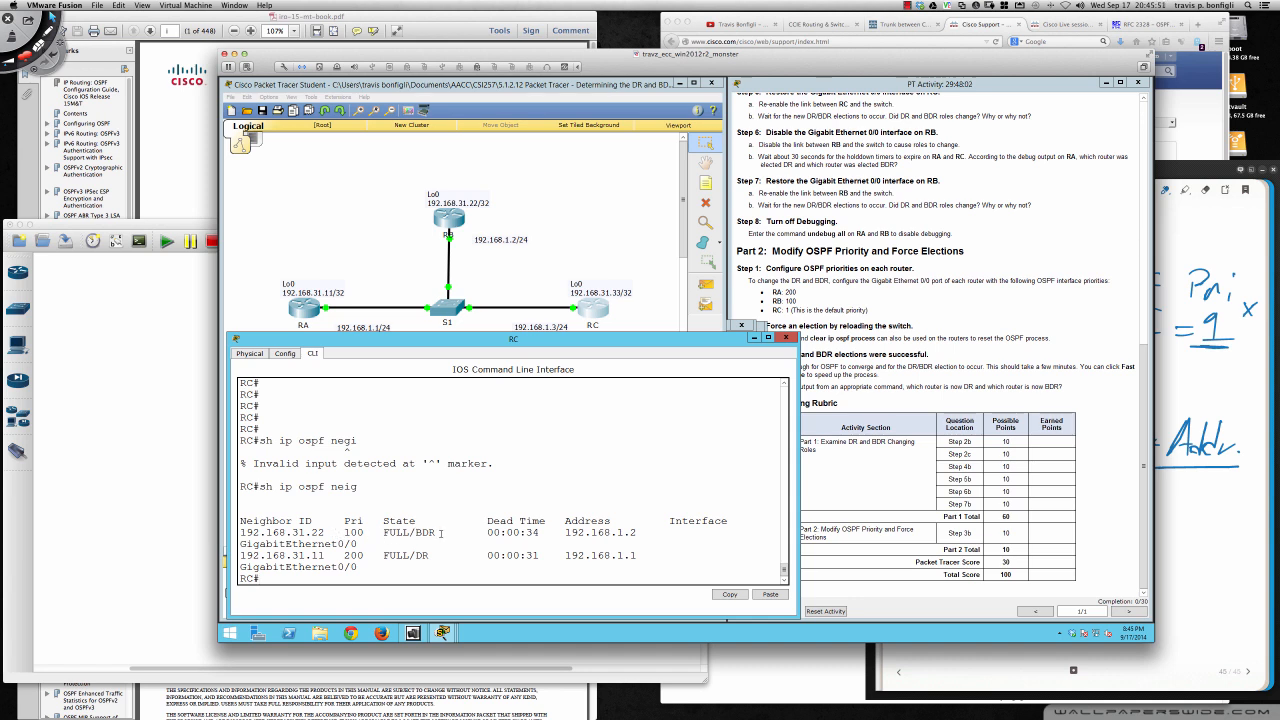
- Widen RC's command-line window so each neighbor entry fits on one line, and examine the neighbors' IDs, priorities and states
left_click_drag(440, 533, 383, 555)
left_click_drag(797, 507, 920, 507)
left_click(438, 572)
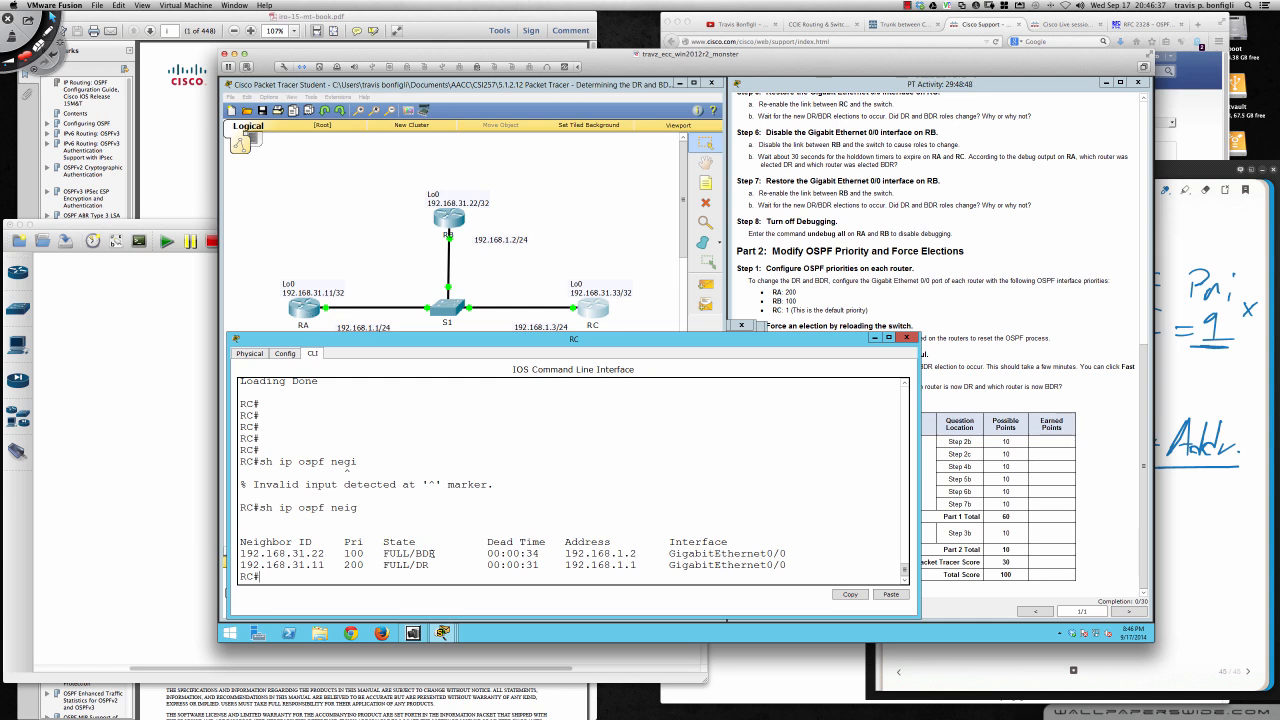
left_click_drag(436, 552, 312, 553)
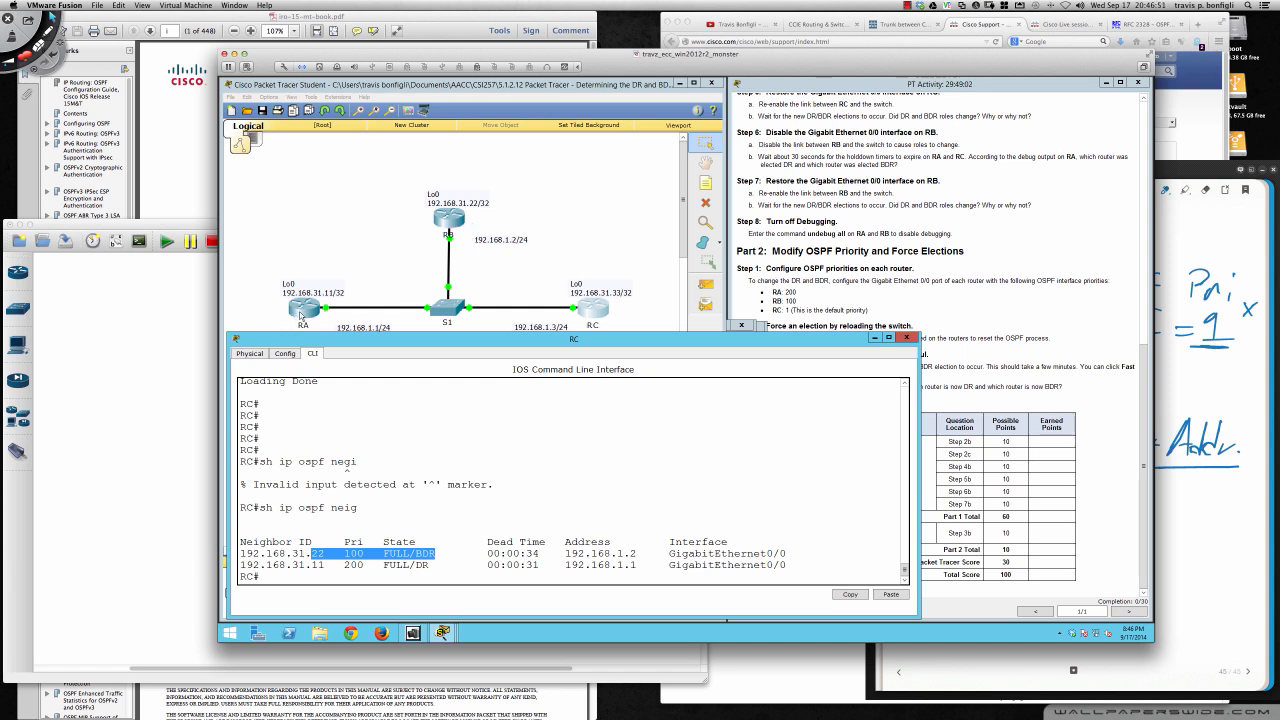
- Check the activity results down to the individual assessment items, close them and place the instructions window beside the topology again
left_click(1012, 316)
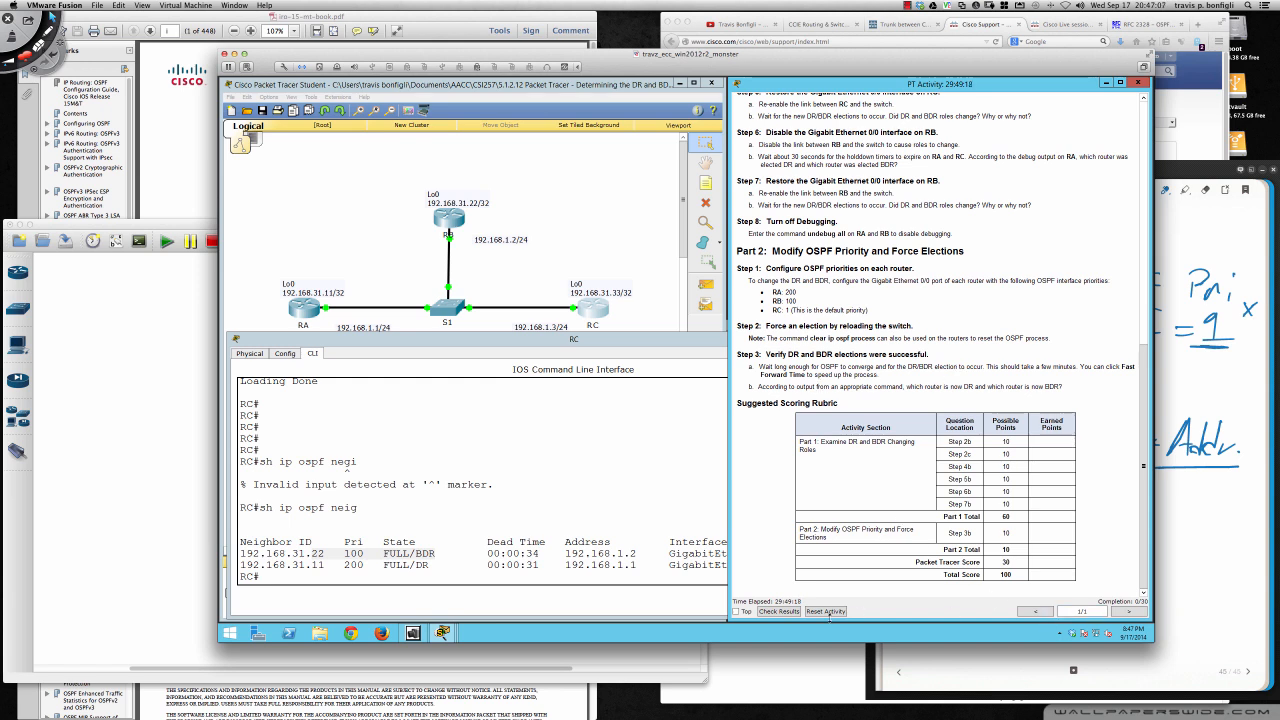
left_click(773, 612)
left_click(322, 151)
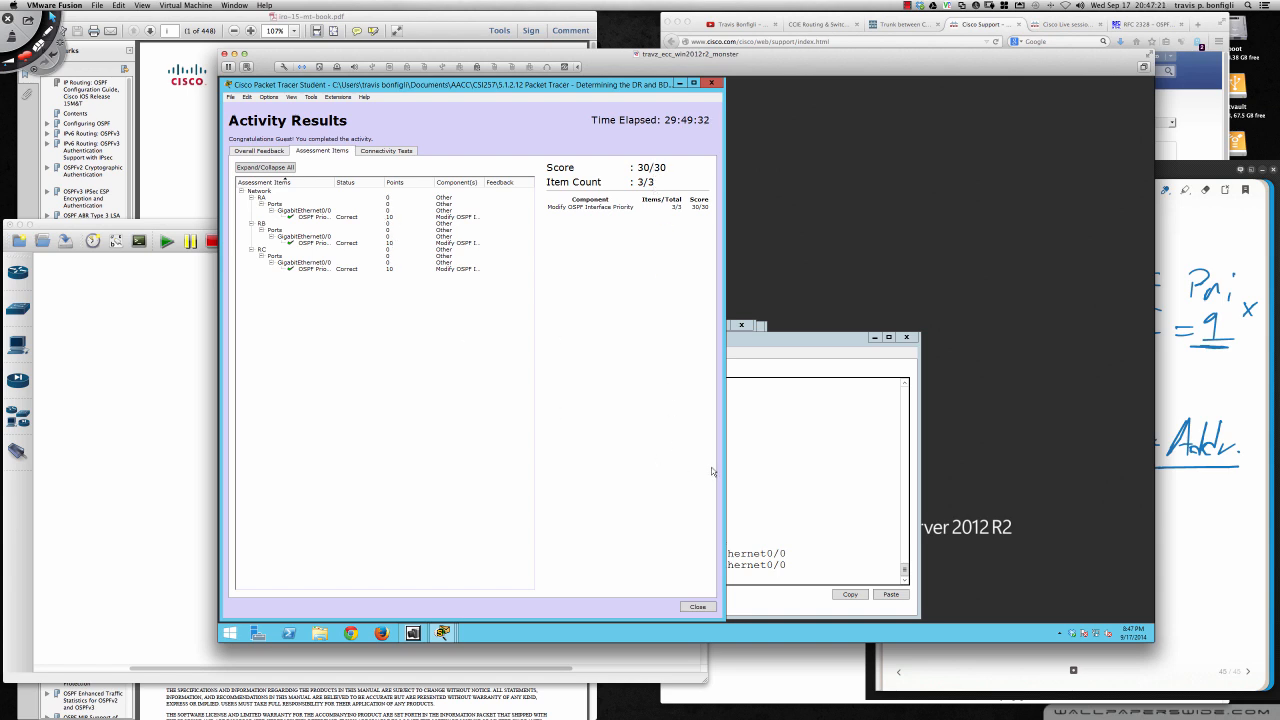
left_click(697, 606)
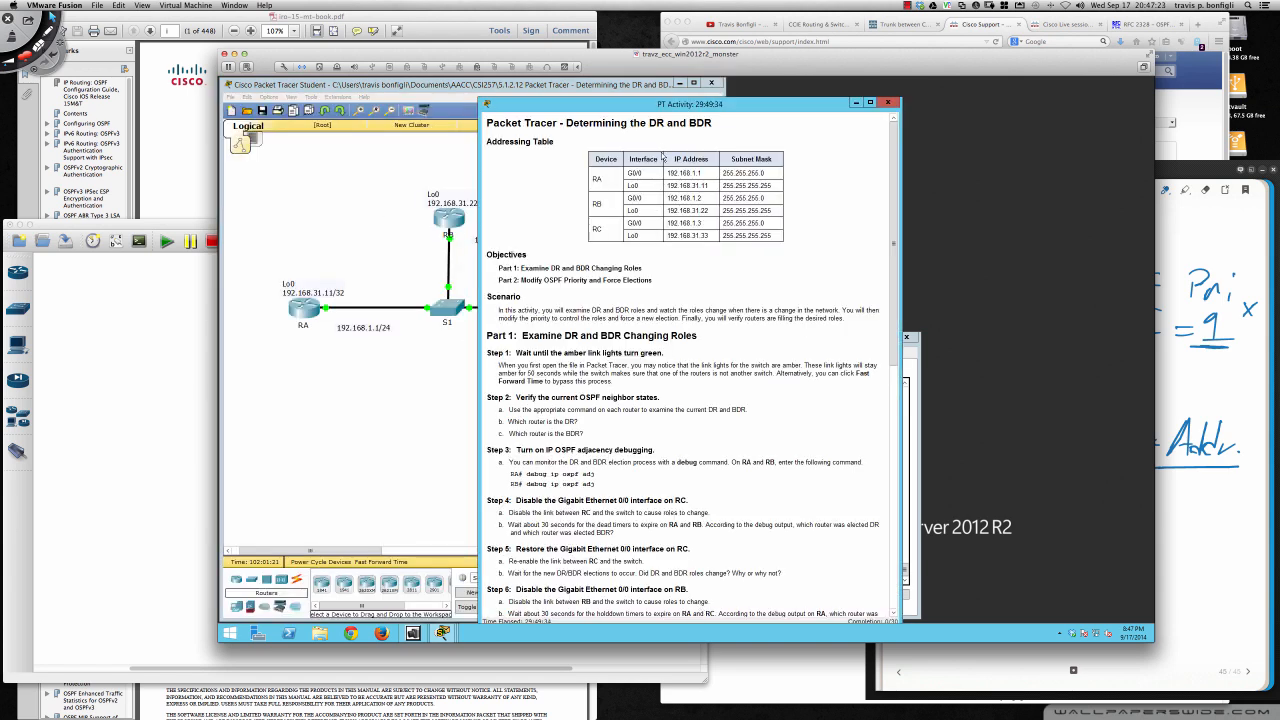
left_click_drag(644, 111, 890, 90)
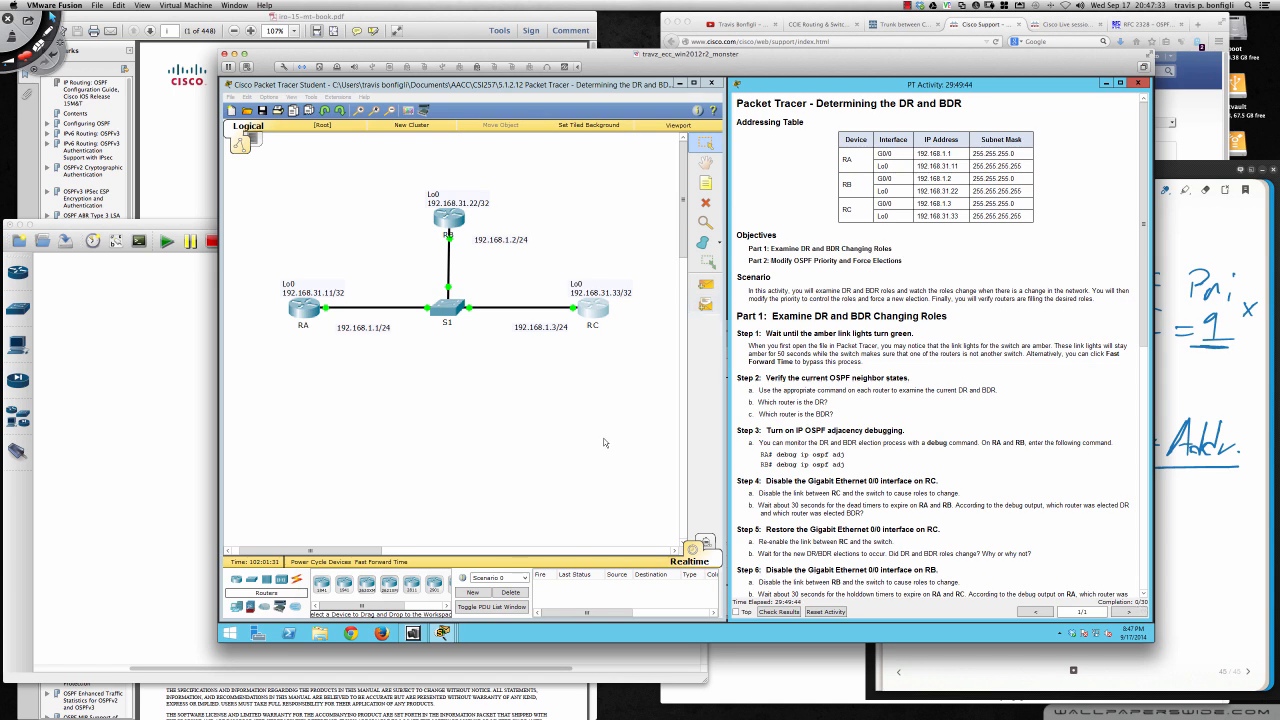
- Bring up RC's command line and save its configuration with wri mem
left_click(597, 311)
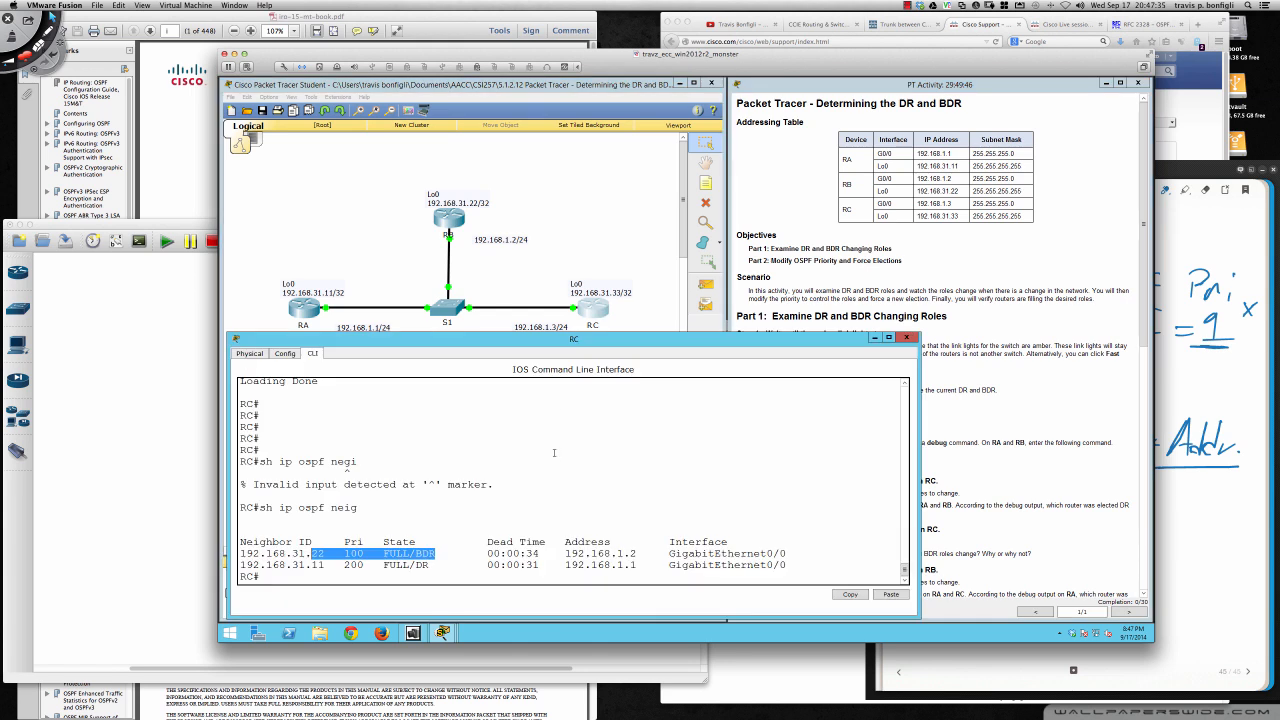
left_click(554, 459)
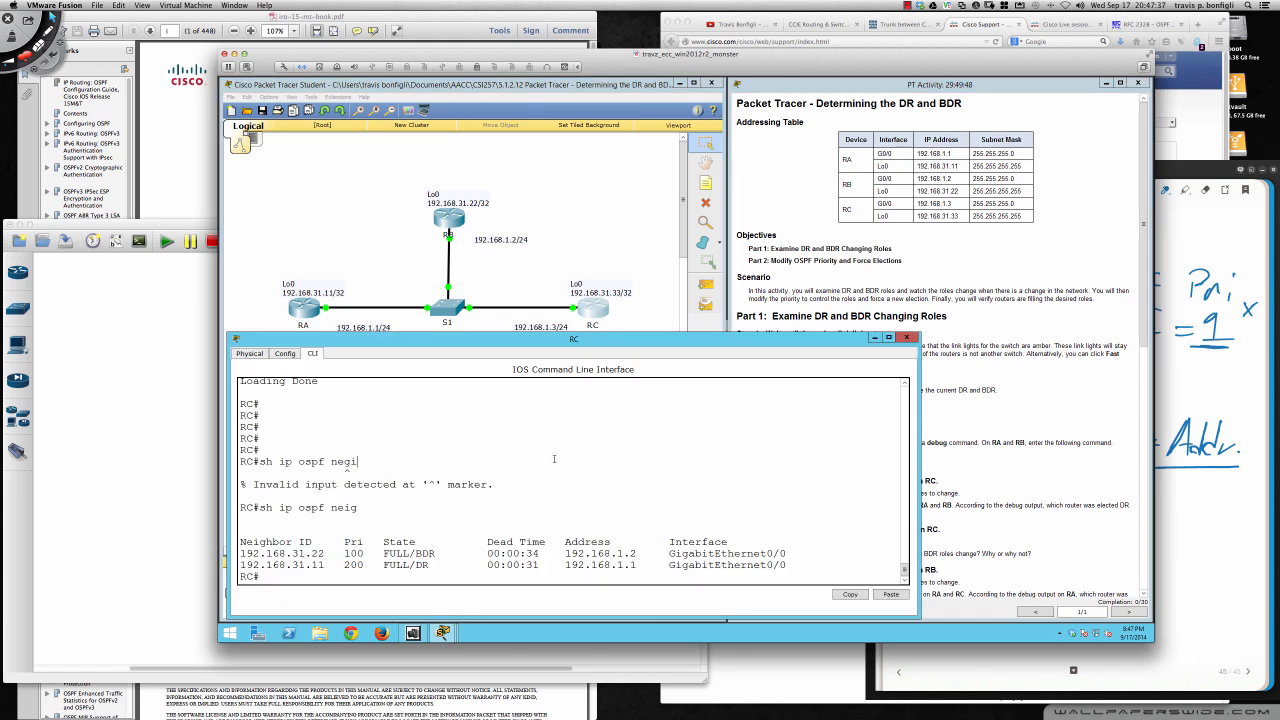
type("wri mem")
key("Return")
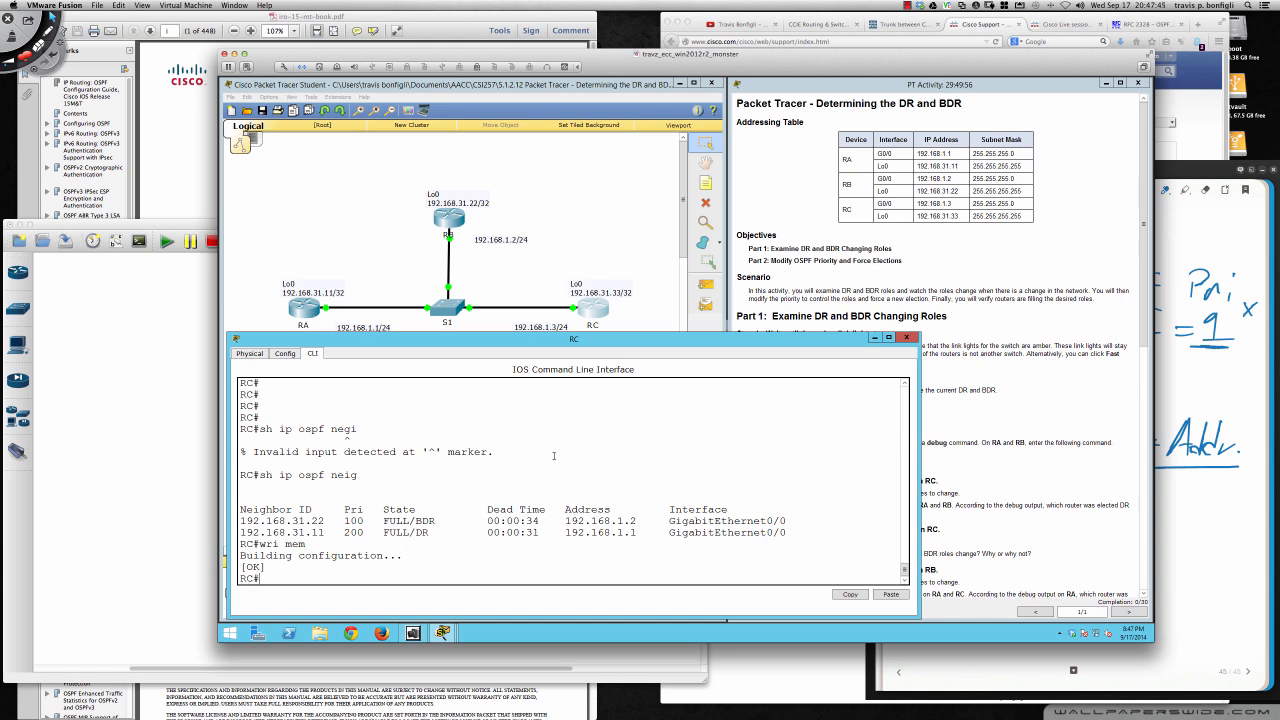
- Review the activity instructions from Part 1 through the Part 2 priority and election steps
left_click(960, 334)
scroll(928, 410, "down", 3)
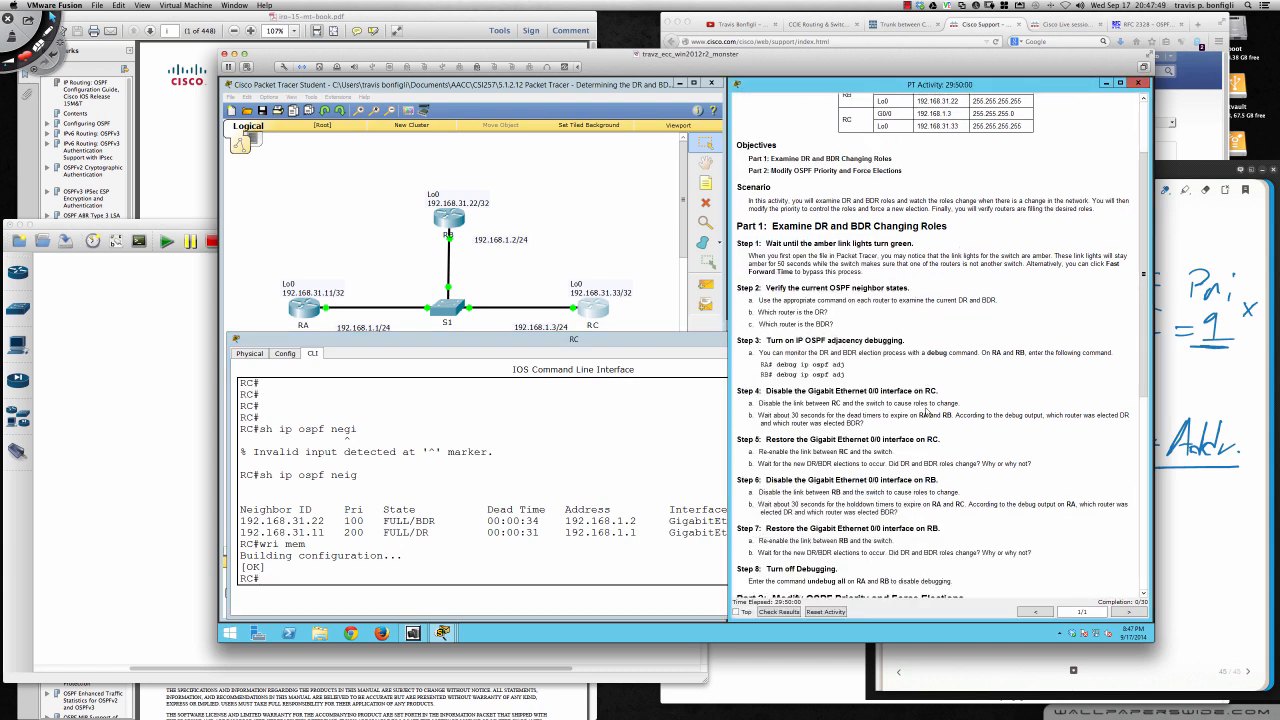
scroll(927, 411, "down", 9)
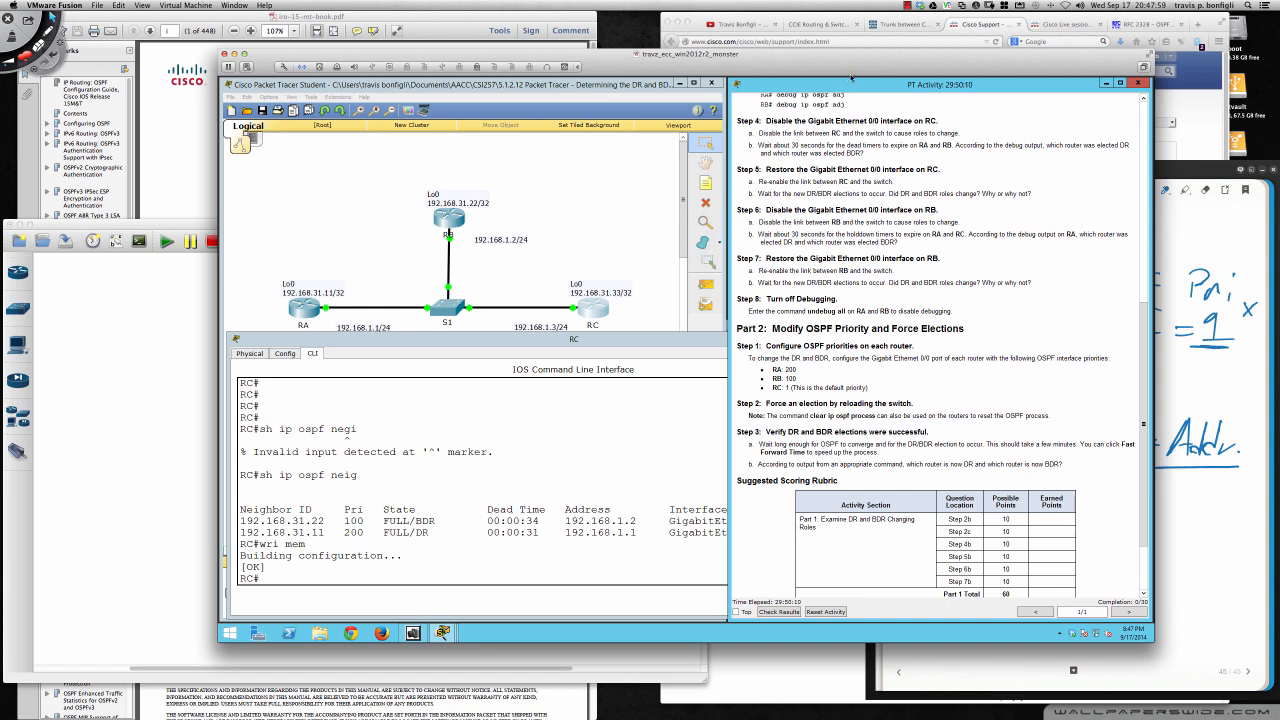
- Switch to Firefox and go from Cisco's home page through Support and Networking Software to the IOS 15.3M&T Configuration Guides
left_click(983, 24)
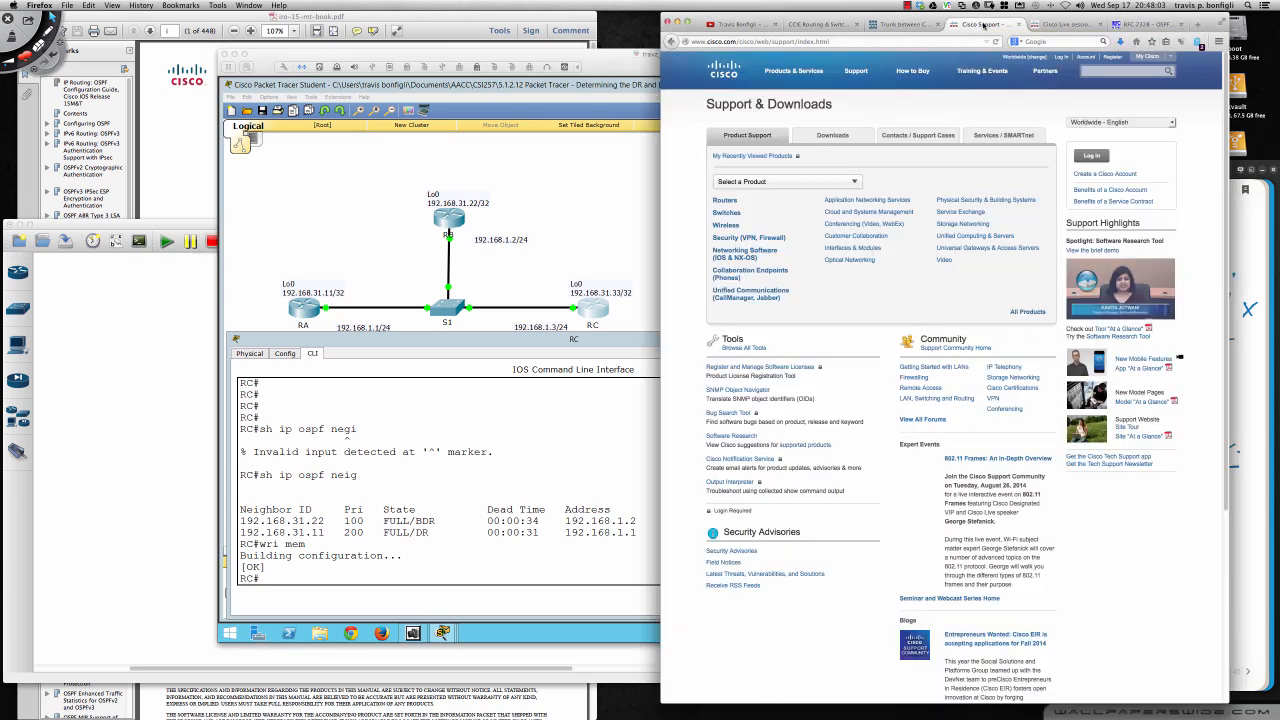
left_click(725, 72)
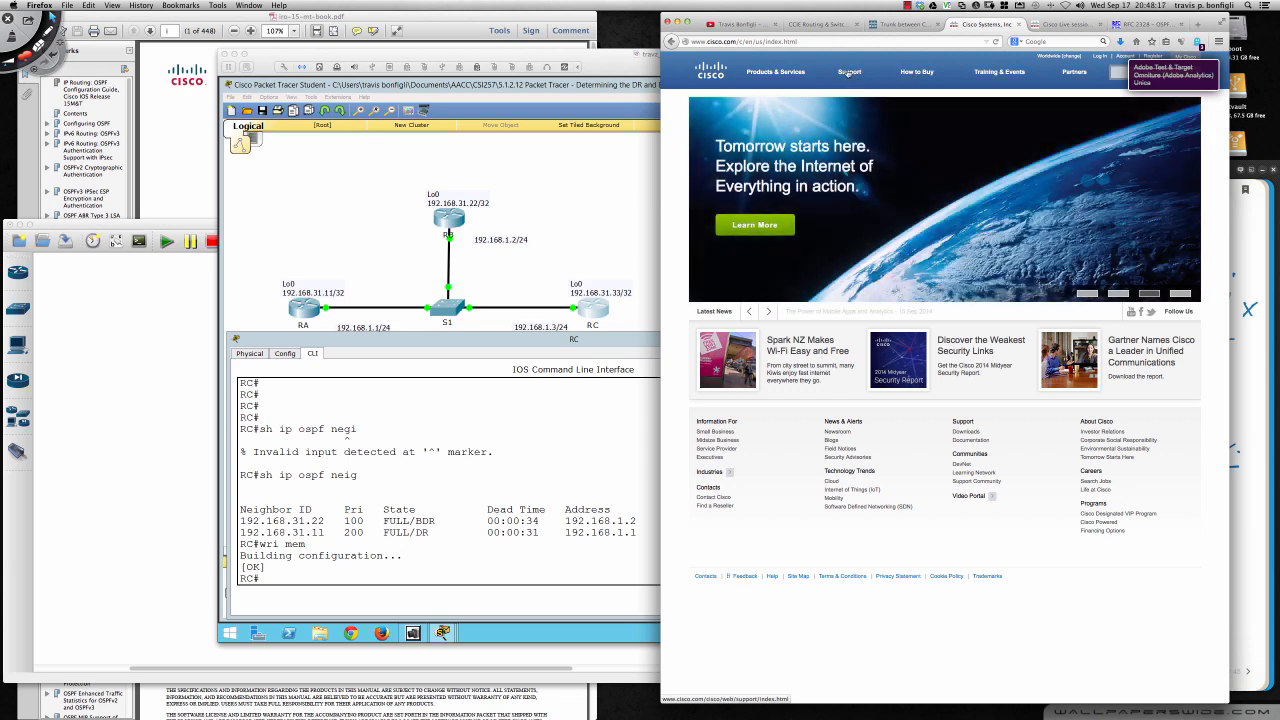
left_click(849, 73)
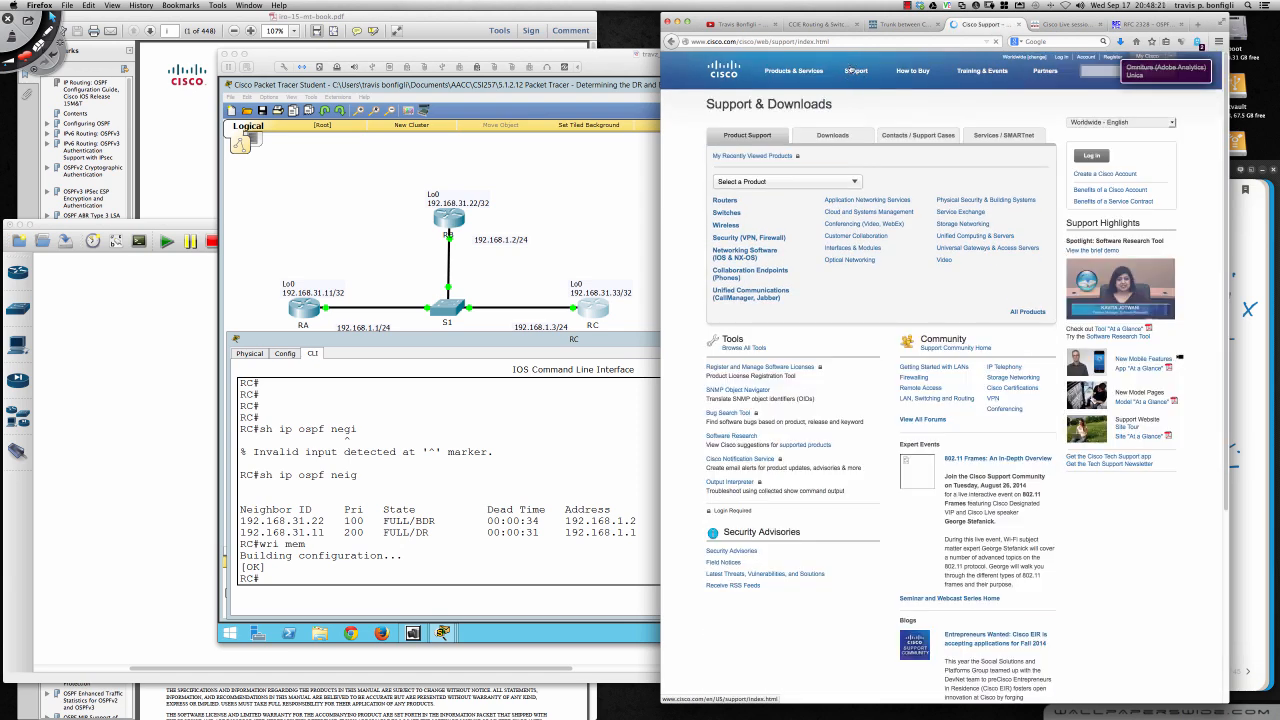
left_click(734, 256)
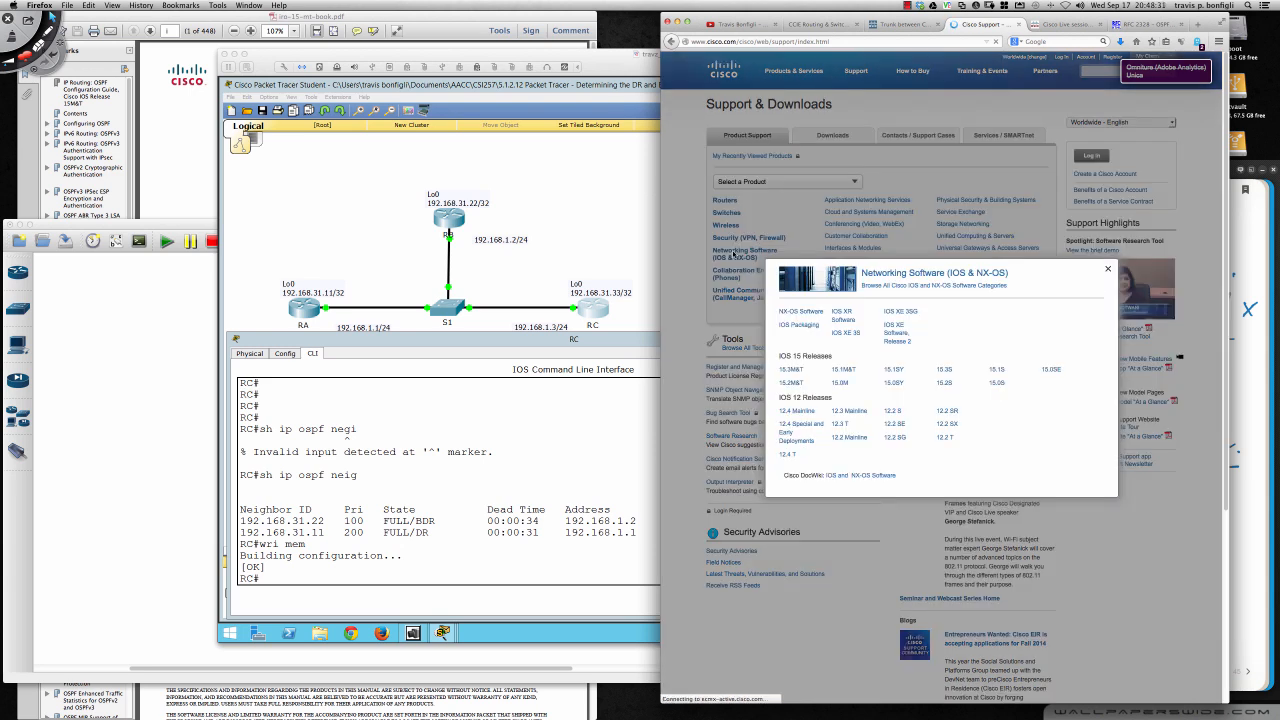
left_click(792, 370)
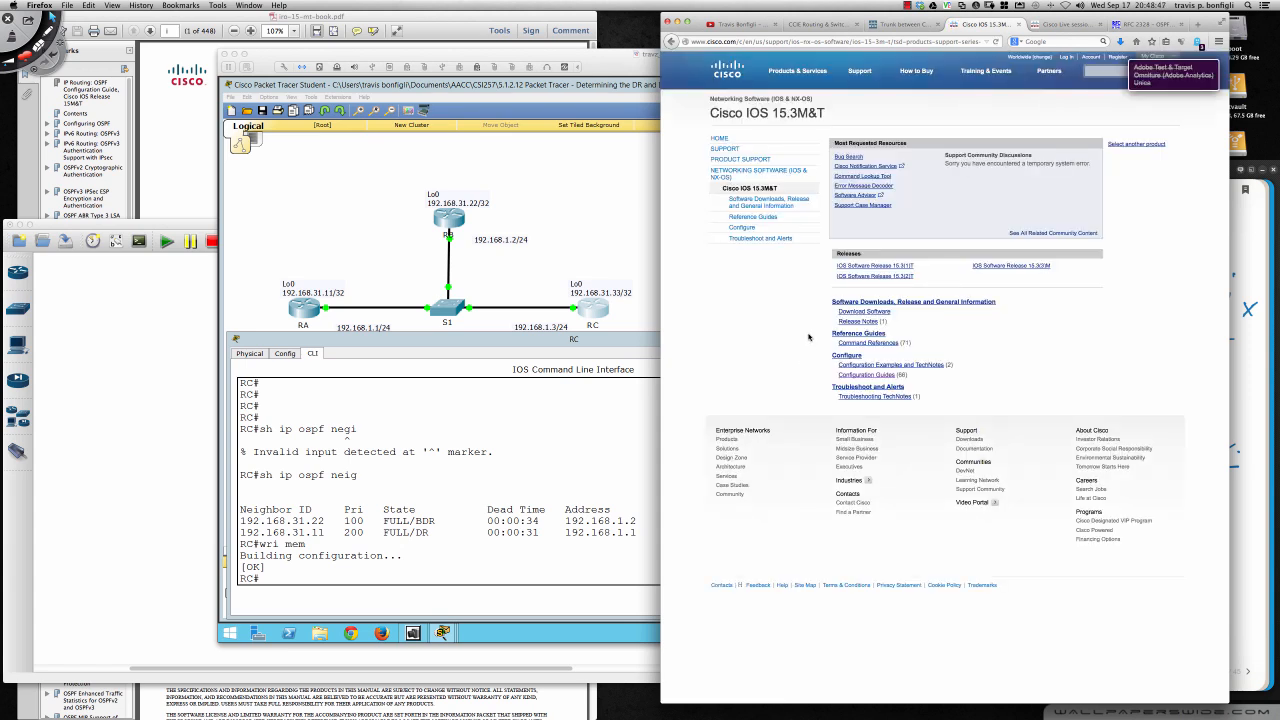
left_click(869, 377)
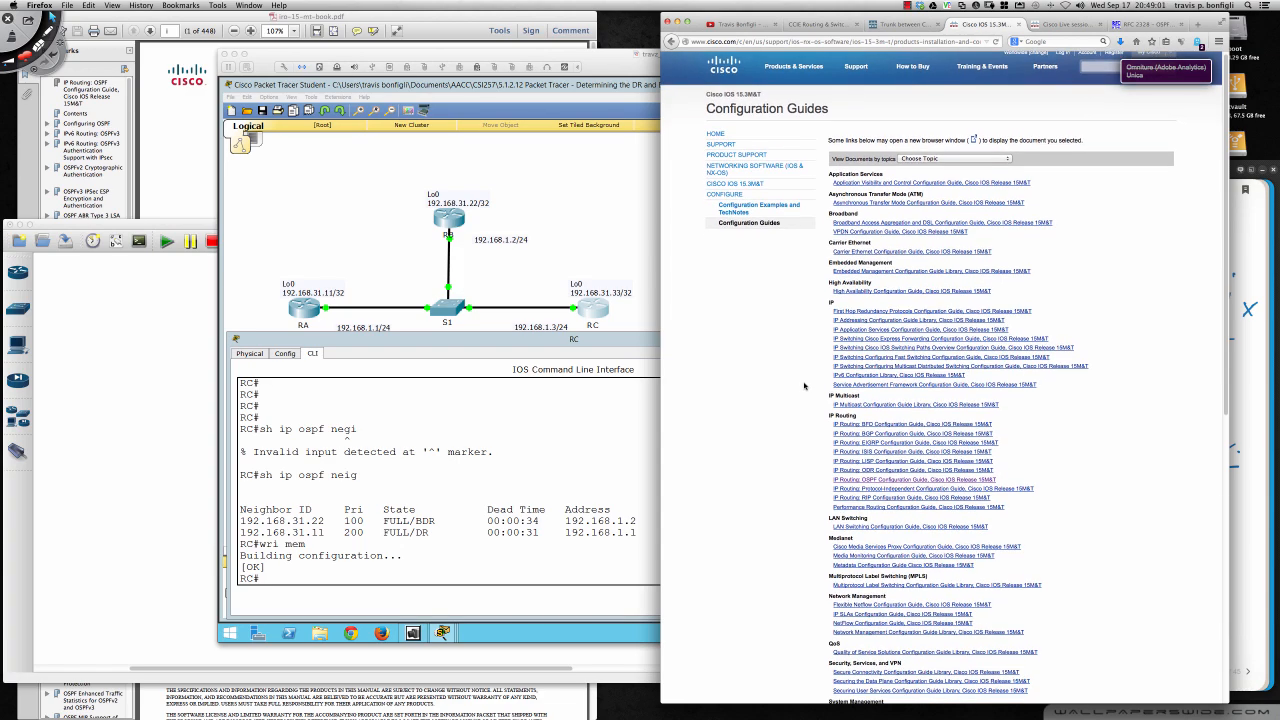
- Look through the list of IOS 15M&T configuration guides, examining the IP Routing group and the other technology categories
scroll(804, 386, "down", 1)
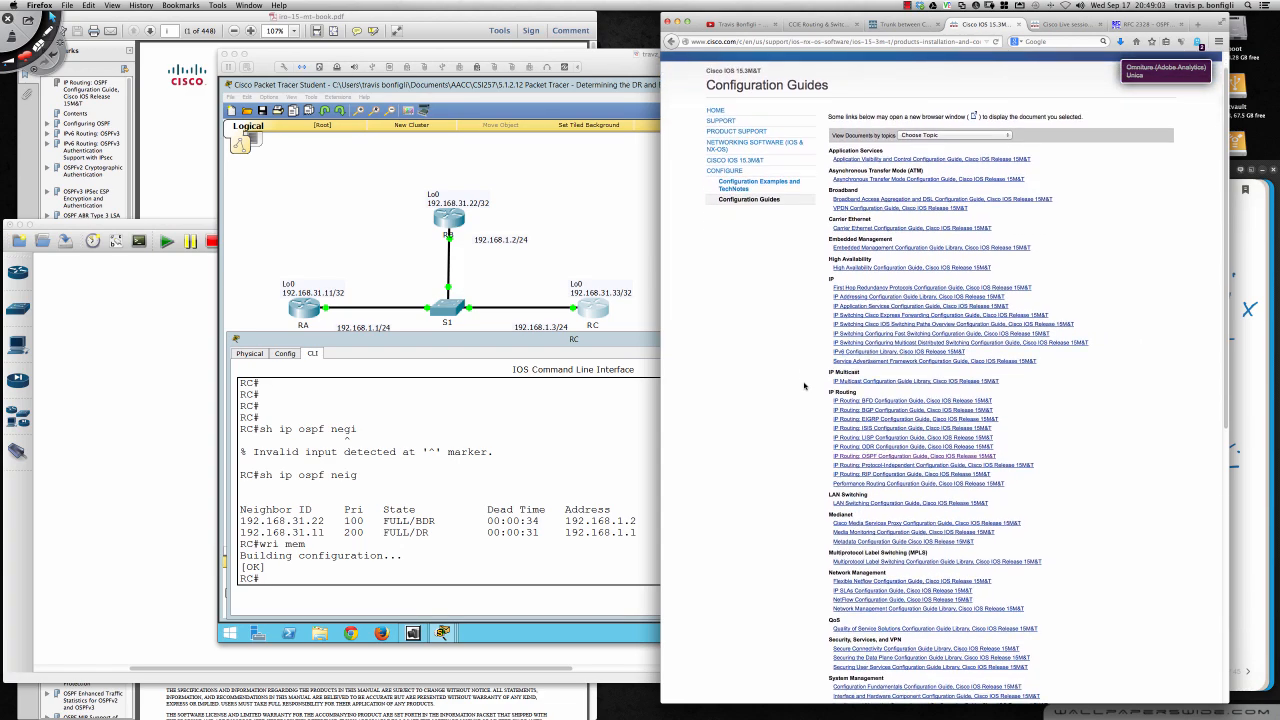
scroll(804, 386, "down", 1)
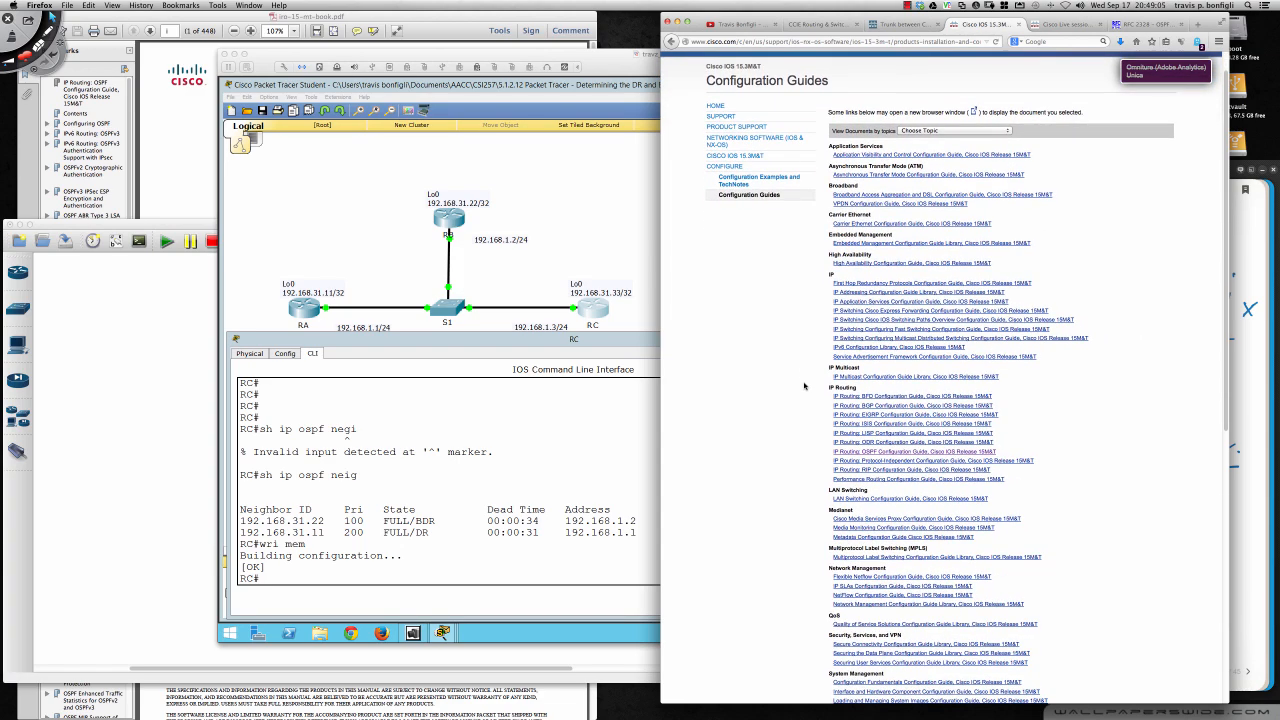
scroll(804, 386, "down", 1)
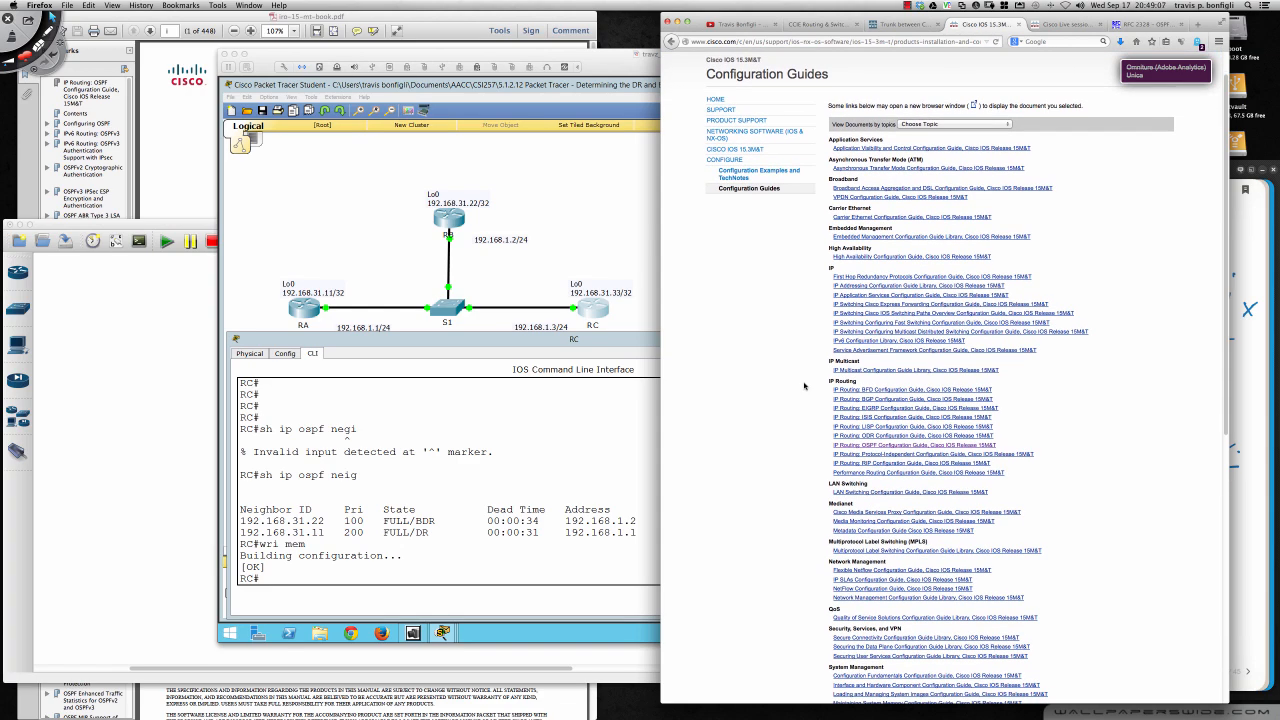
scroll(804, 386, "down", 1)
scroll(804, 386, "down", 1)
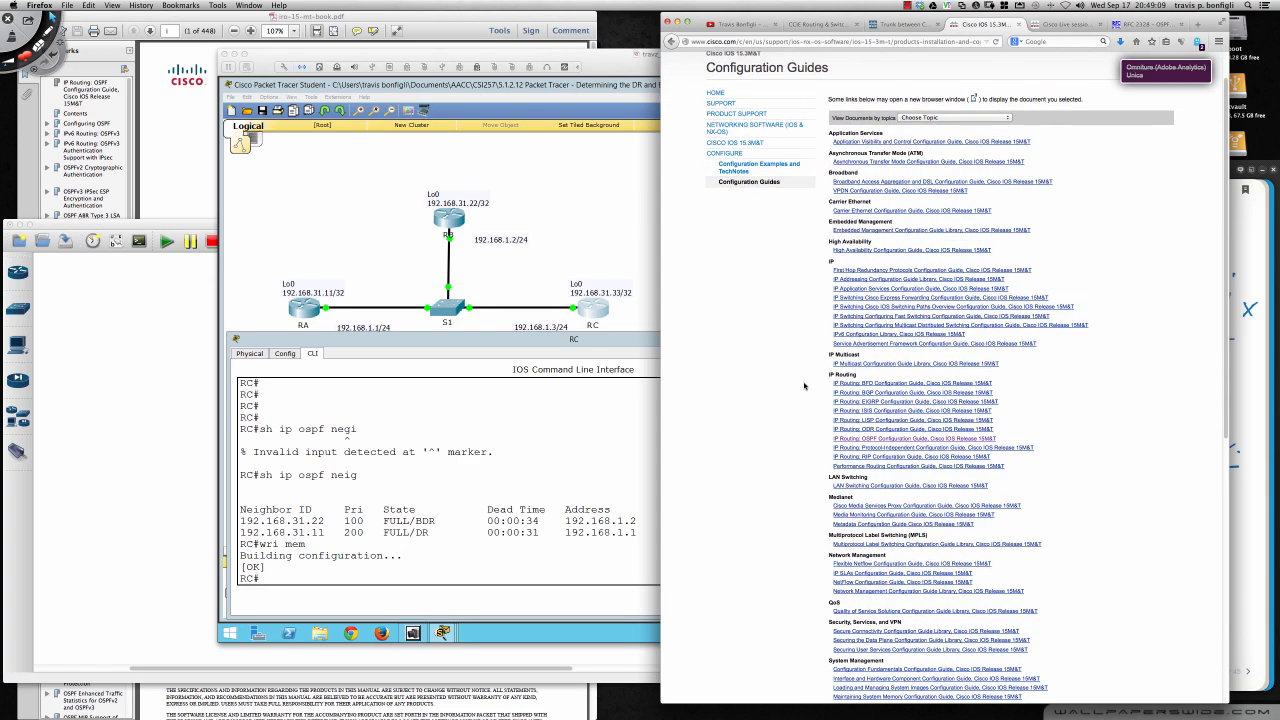
scroll(804, 385, "down", 1)
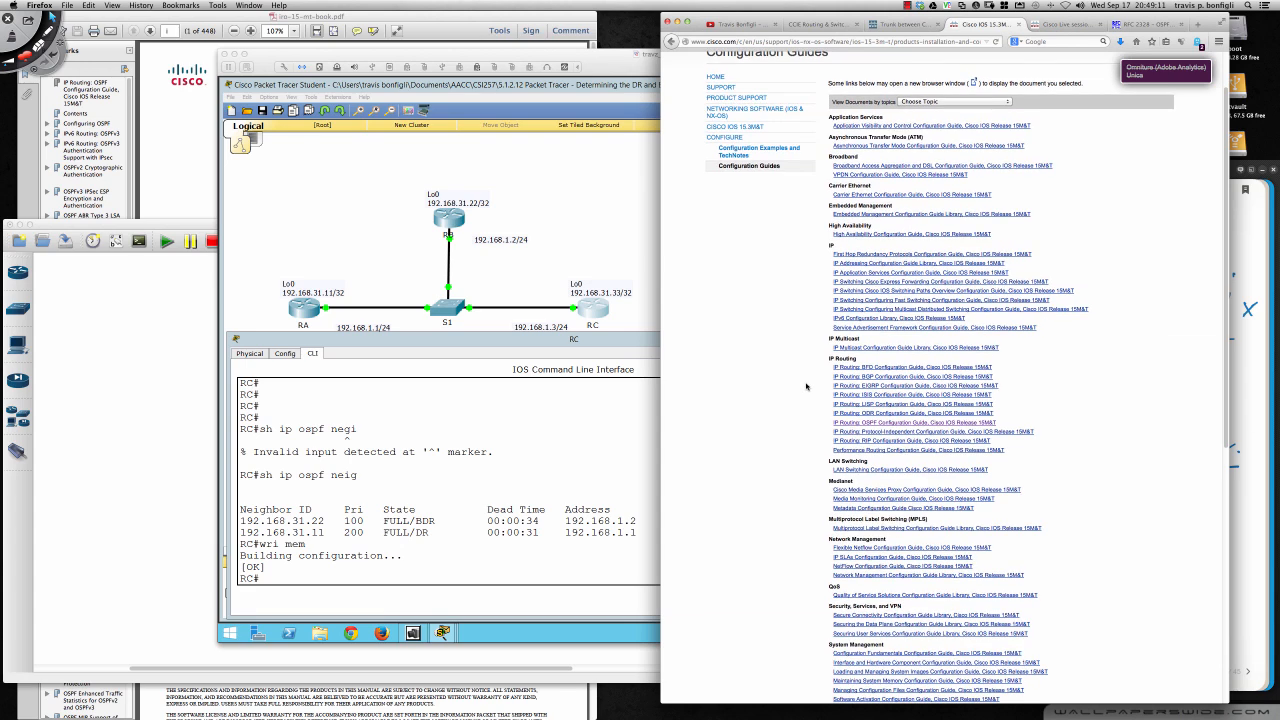
left_click_drag(829, 359, 859, 361)
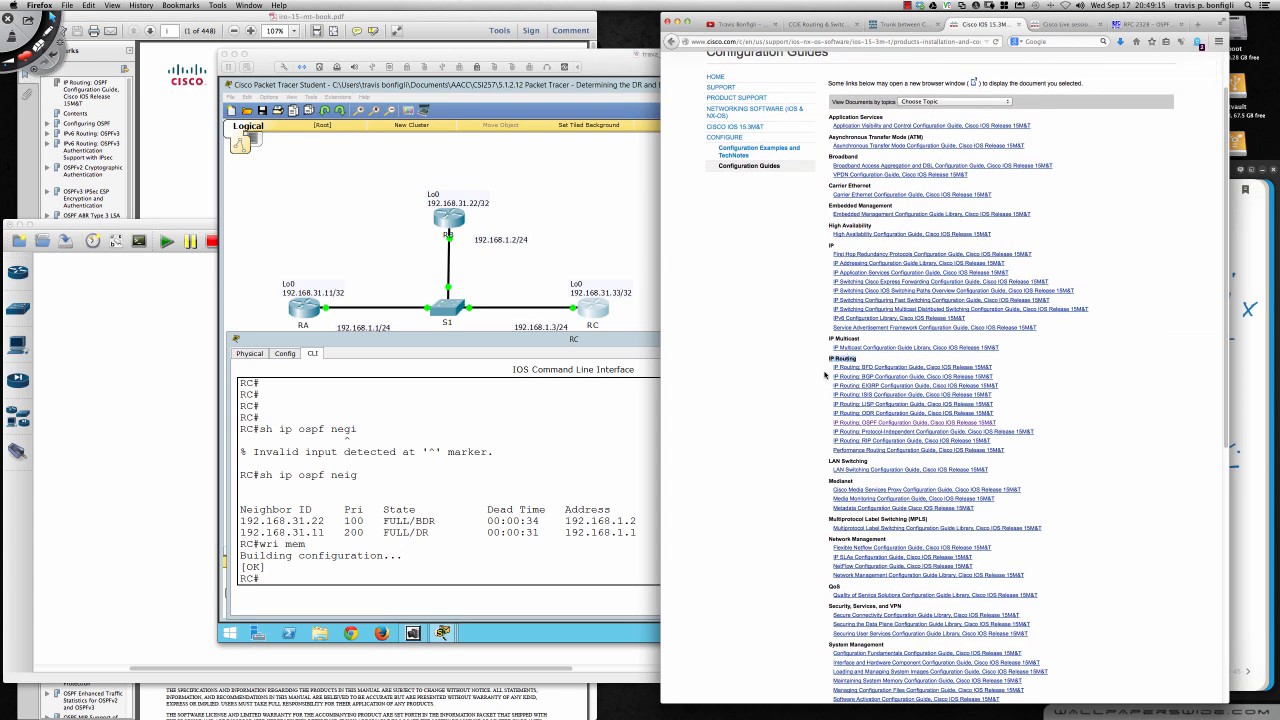
left_click(826, 374)
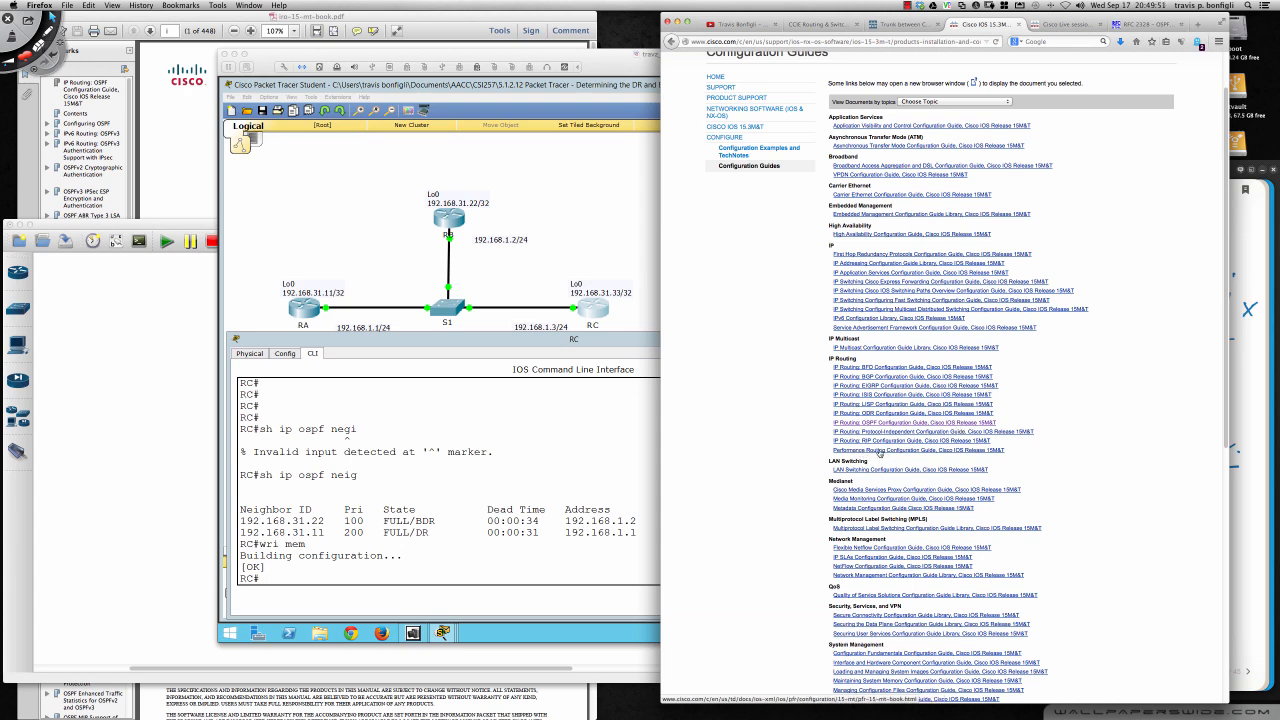
scroll(818, 468, "down", 3)
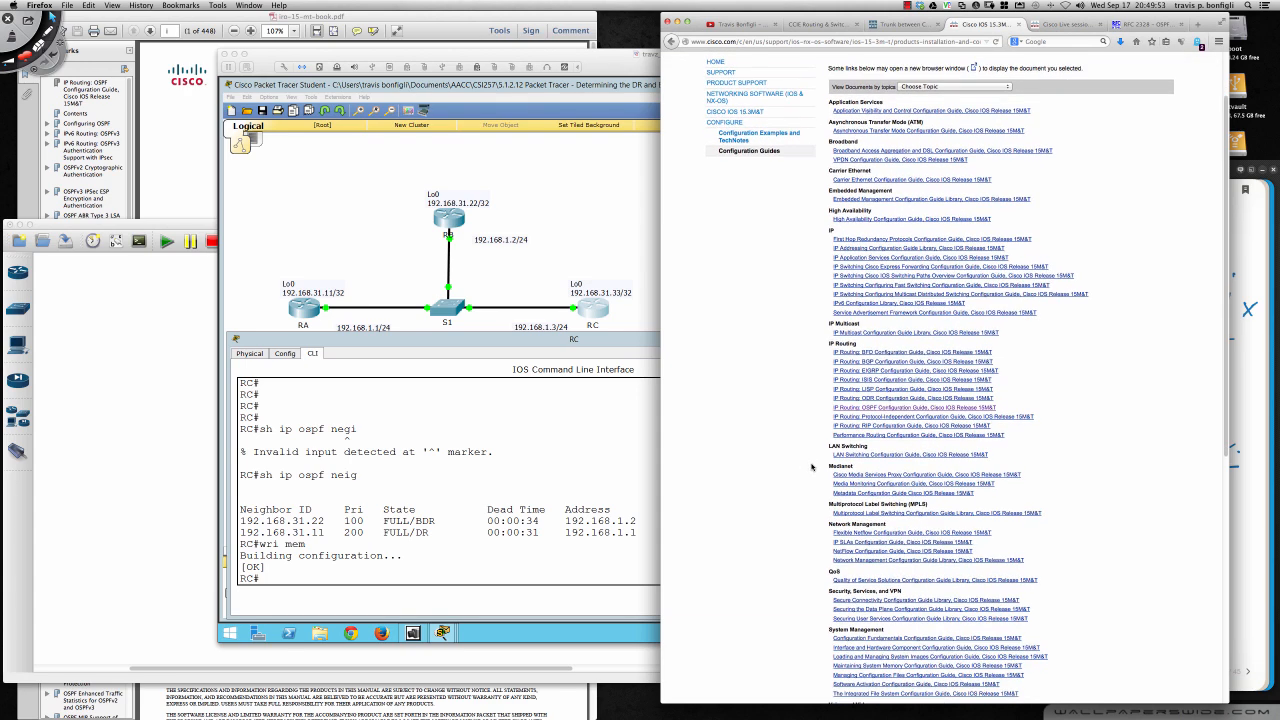
scroll(825, 478, "down", 3)
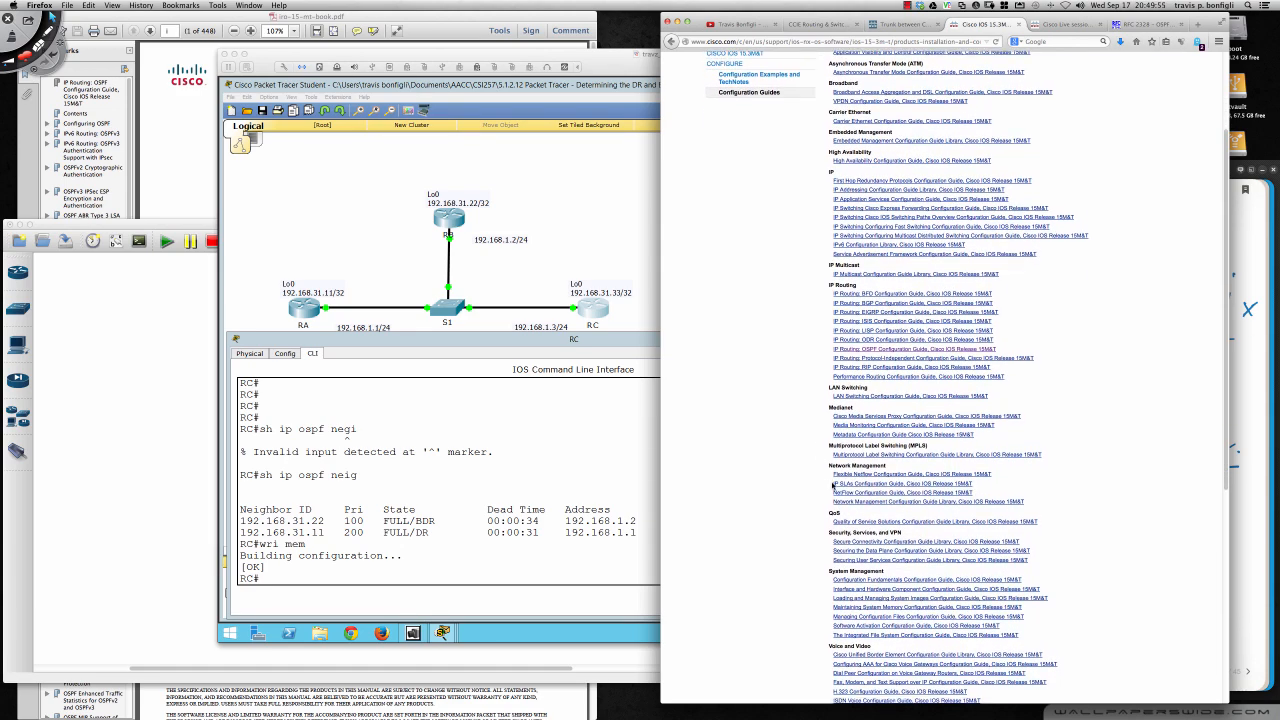
scroll(830, 491, "down", 1)
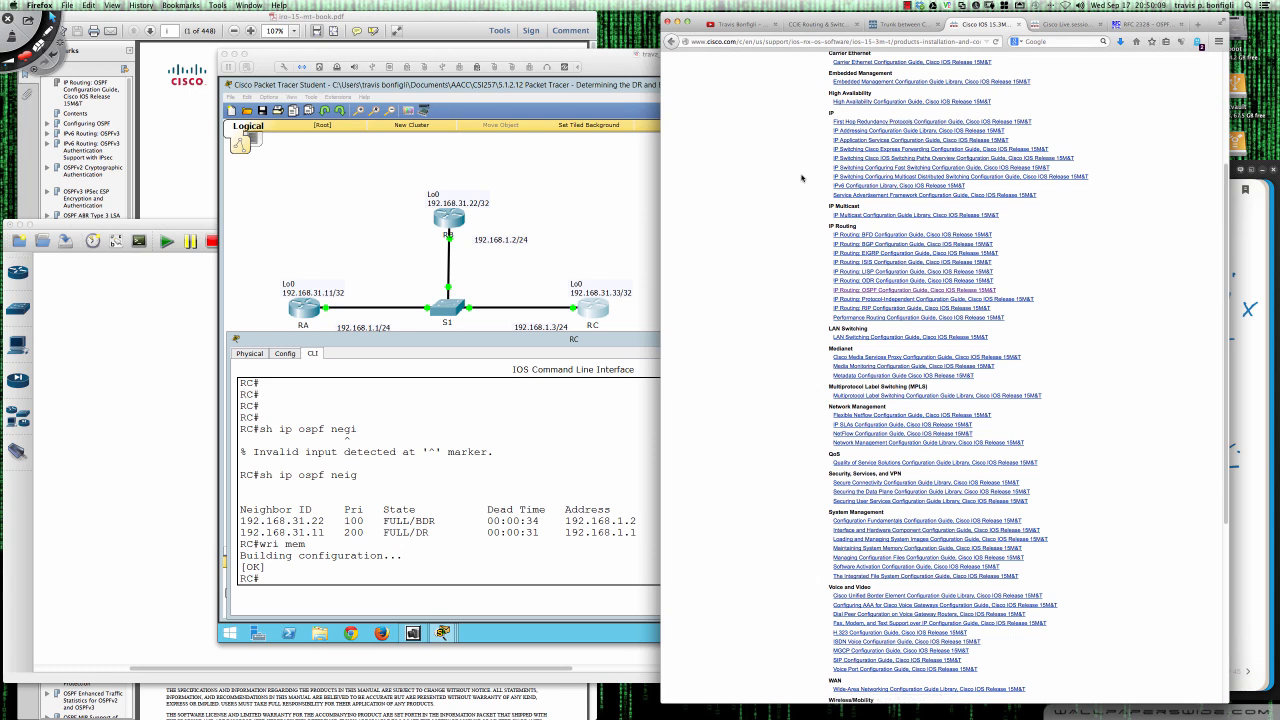
scroll(818, 180, "up", 1)
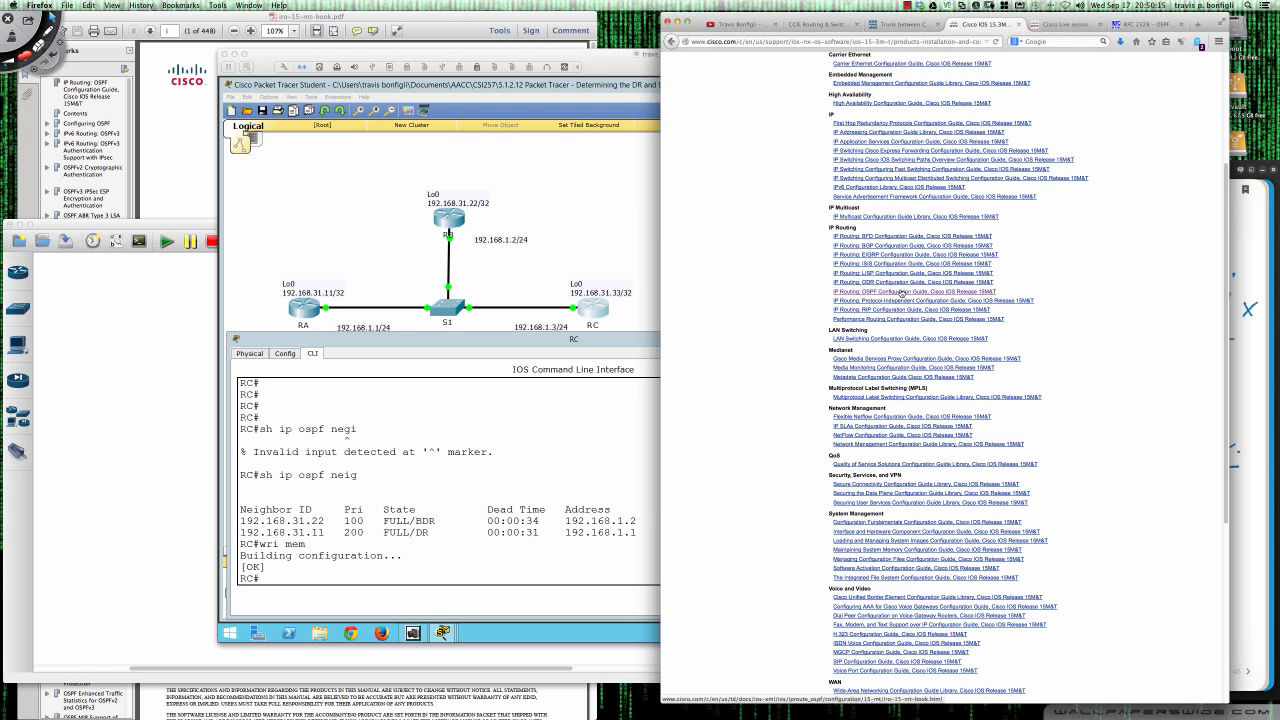
- Switch to the OSPF Configuration Guide PDF in Adobe Reader and search it for BDR
left_click(486, 17)
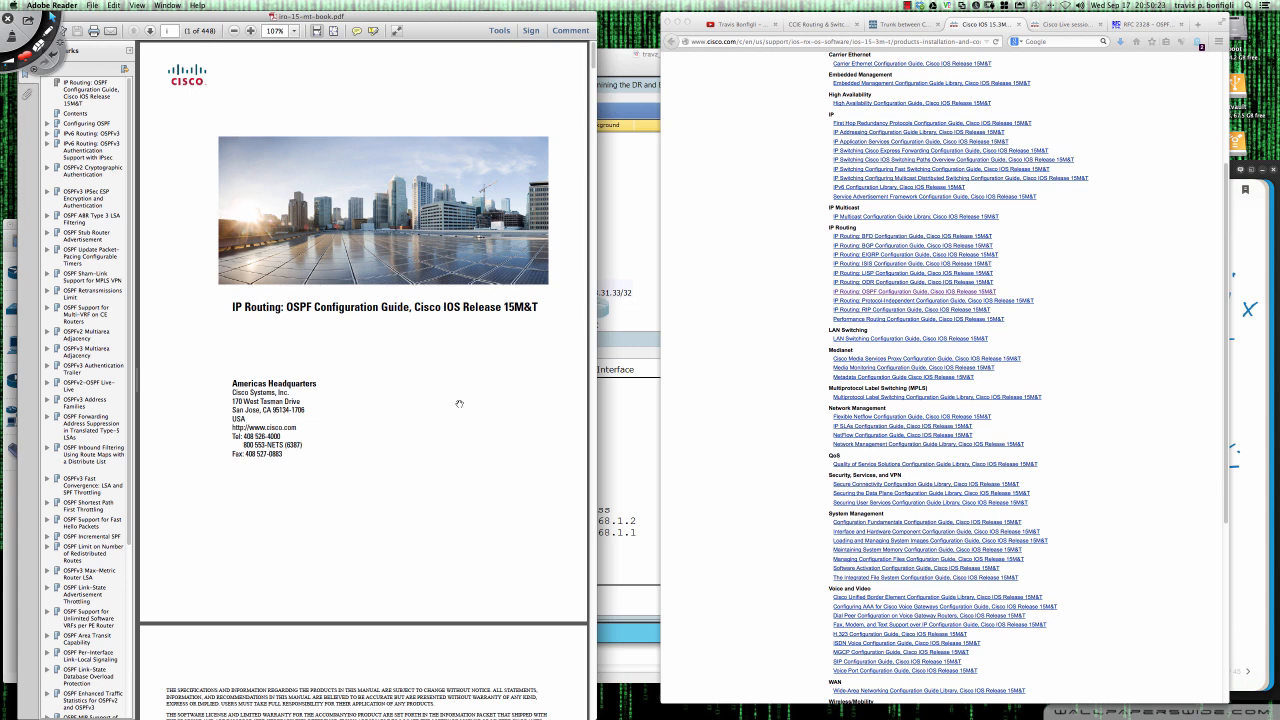
key("super+f")
type("BDR")
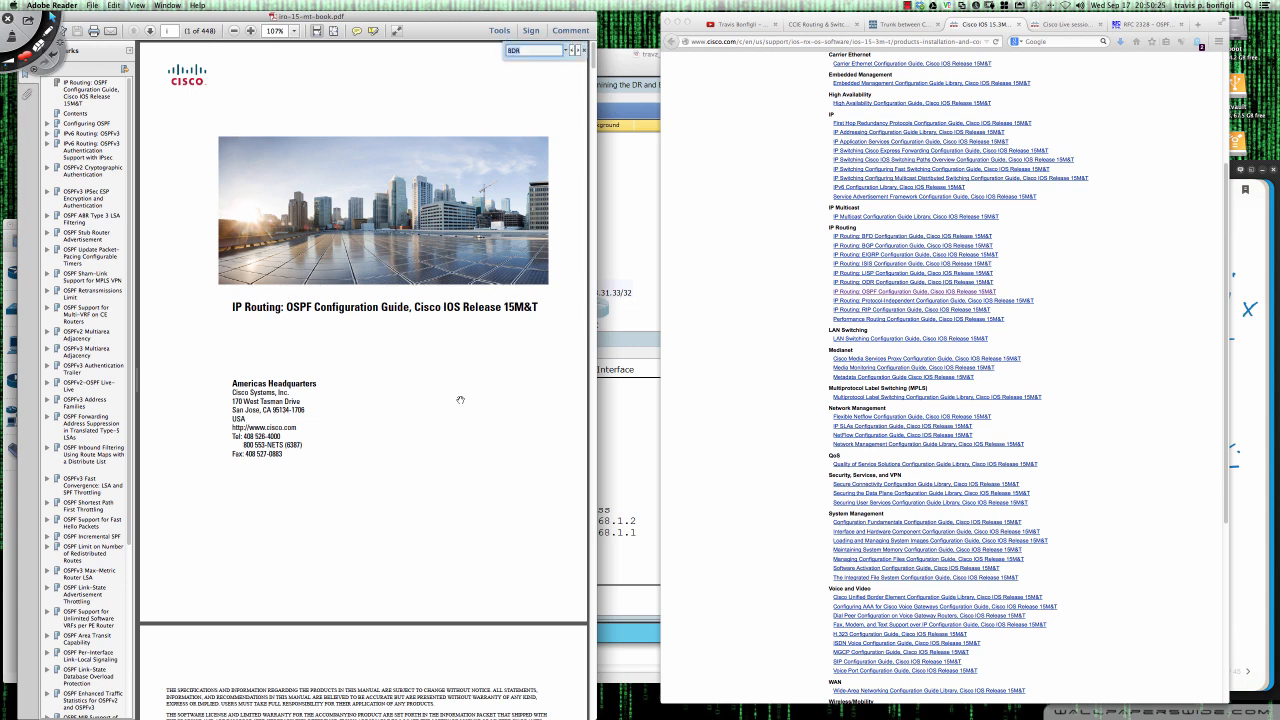
type("a")
key("Return")
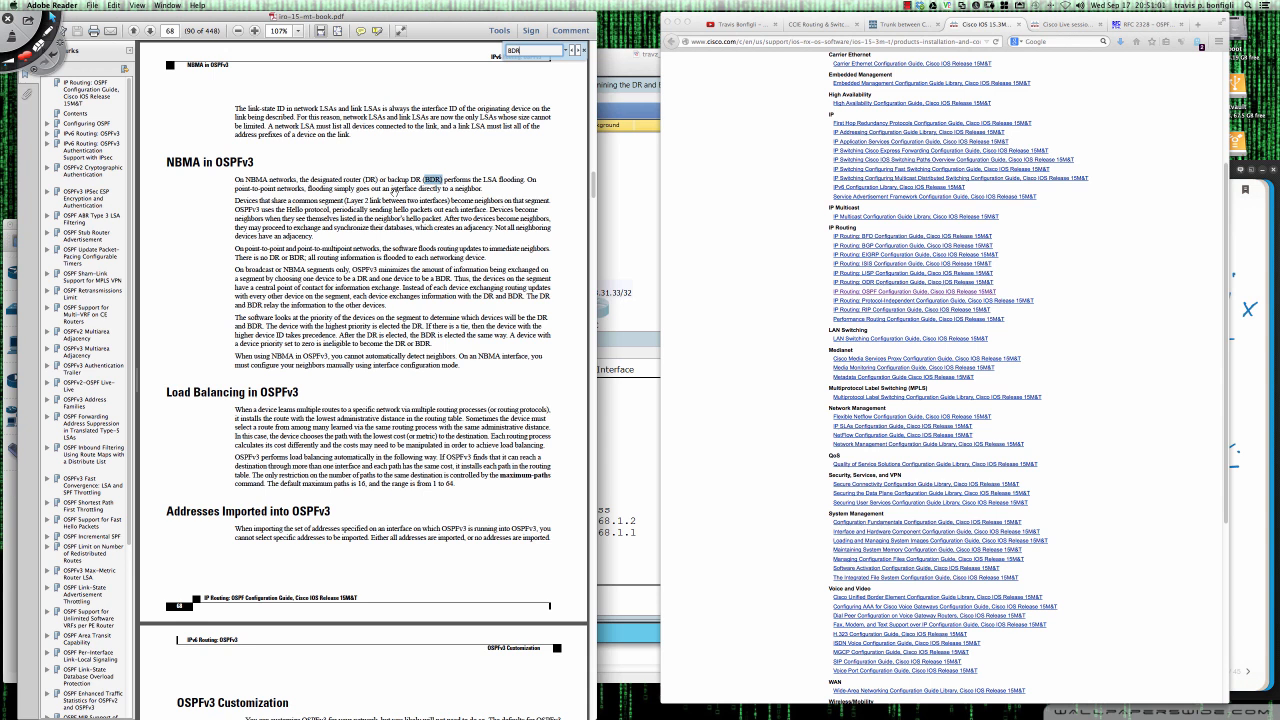
- Switch to Deskscribble, circle NBMA, write BMA, ATM, Frame Relay and X.25 around it, and clear the drawing
key("super+Tab")
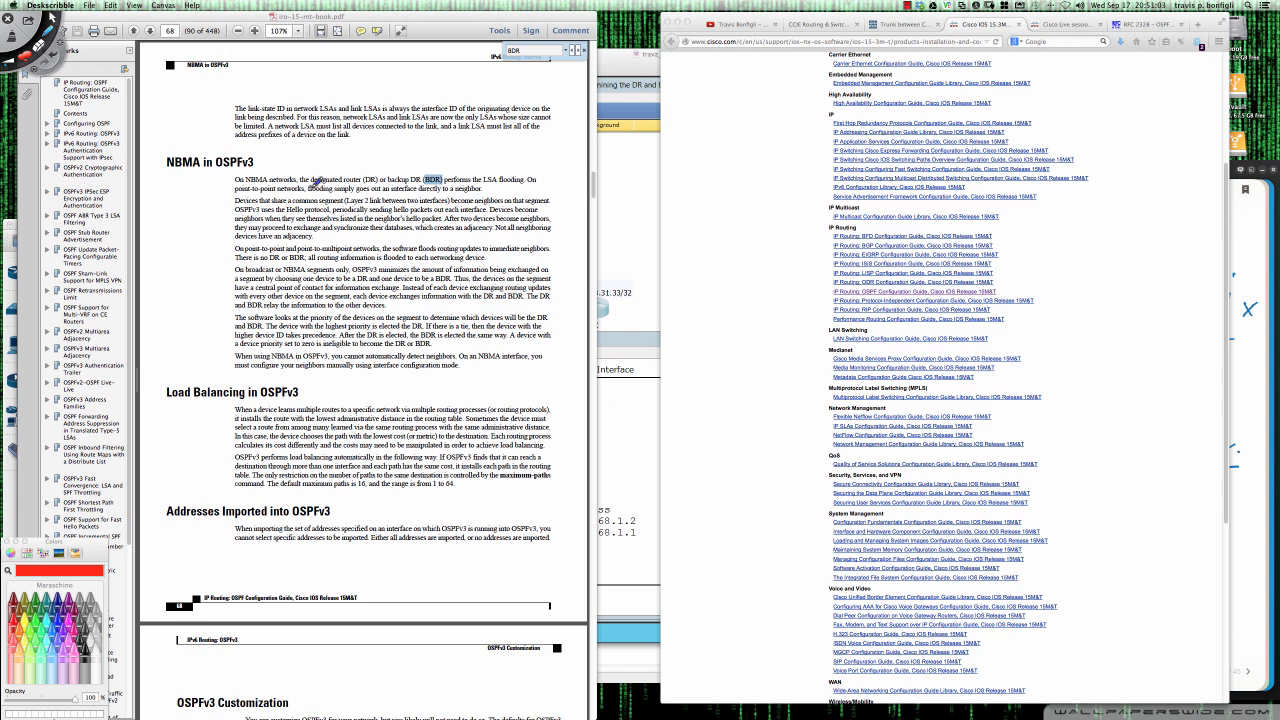
mouse_move(262, 172)
left_mouse_down()
mouse_move(244, 186)
mouse_move(282, 168)
left_mouse_up()
mouse_move(280, 163)
left_mouse_down()
mouse_move(322, 148)
mouse_move(292, 167)
mouse_move(327, 158)
left_mouse_up()
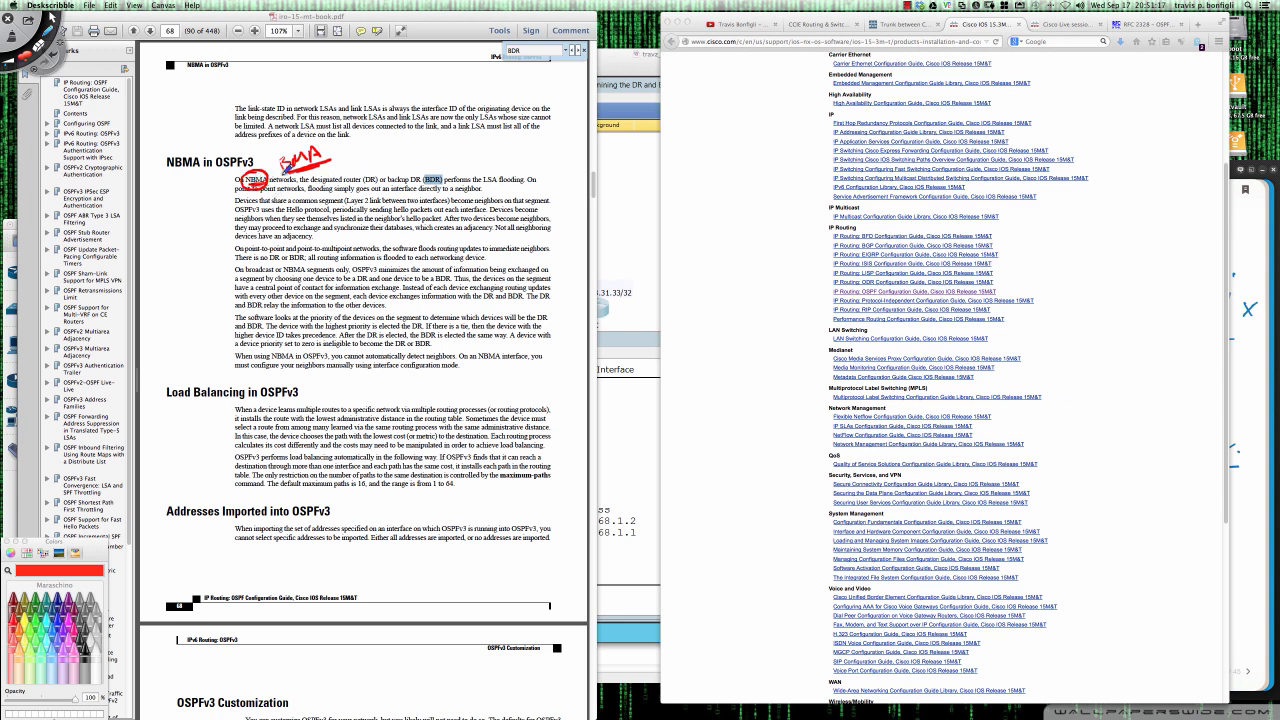
mouse_move(265, 166)
left_mouse_down()
mouse_move(355, 68)
mouse_move(384, 96)
mouse_move(433, 73)
mouse_move(522, 70)
mouse_move(522, 96)
left_mouse_up()
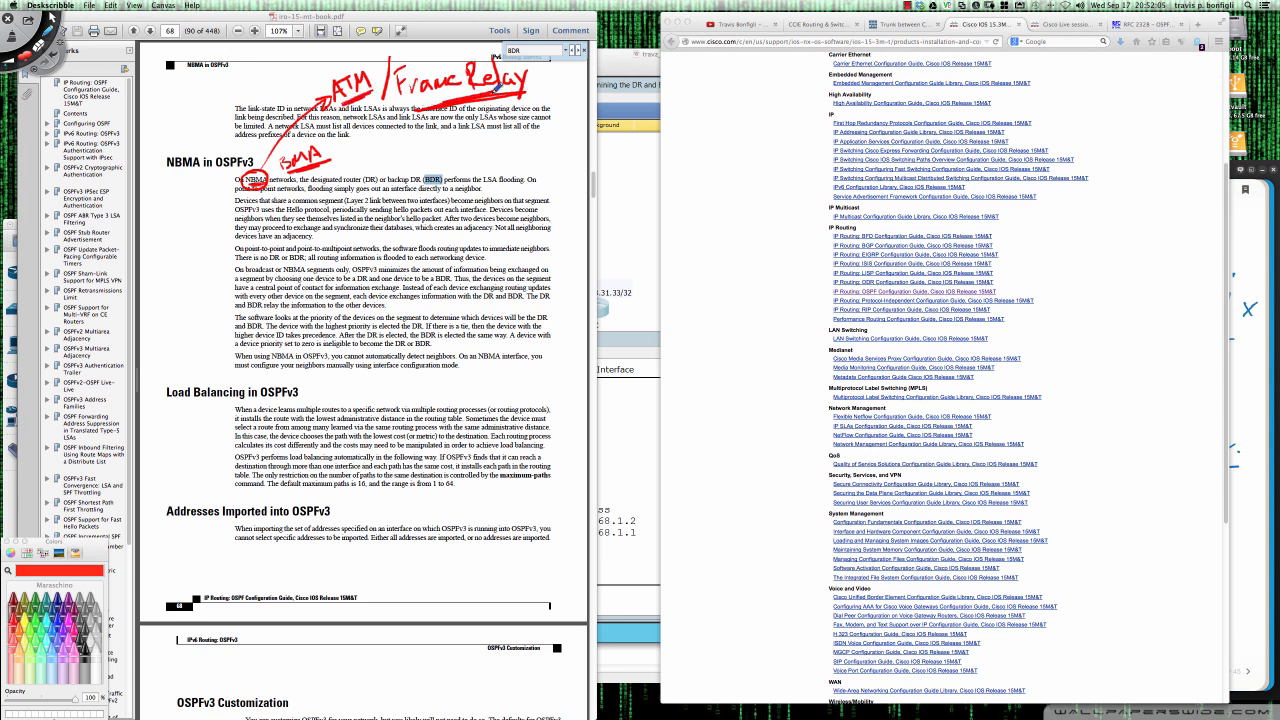
mouse_move(557, 56)
left_mouse_down()
mouse_move(548, 94)
mouse_move(570, 91)
left_mouse_up()
mouse_move(571, 71)
left_mouse_down()
mouse_move(559, 91)
mouse_move(590, 82)
mouse_move(598, 93)
left_mouse_up()
left_click(573, 86)
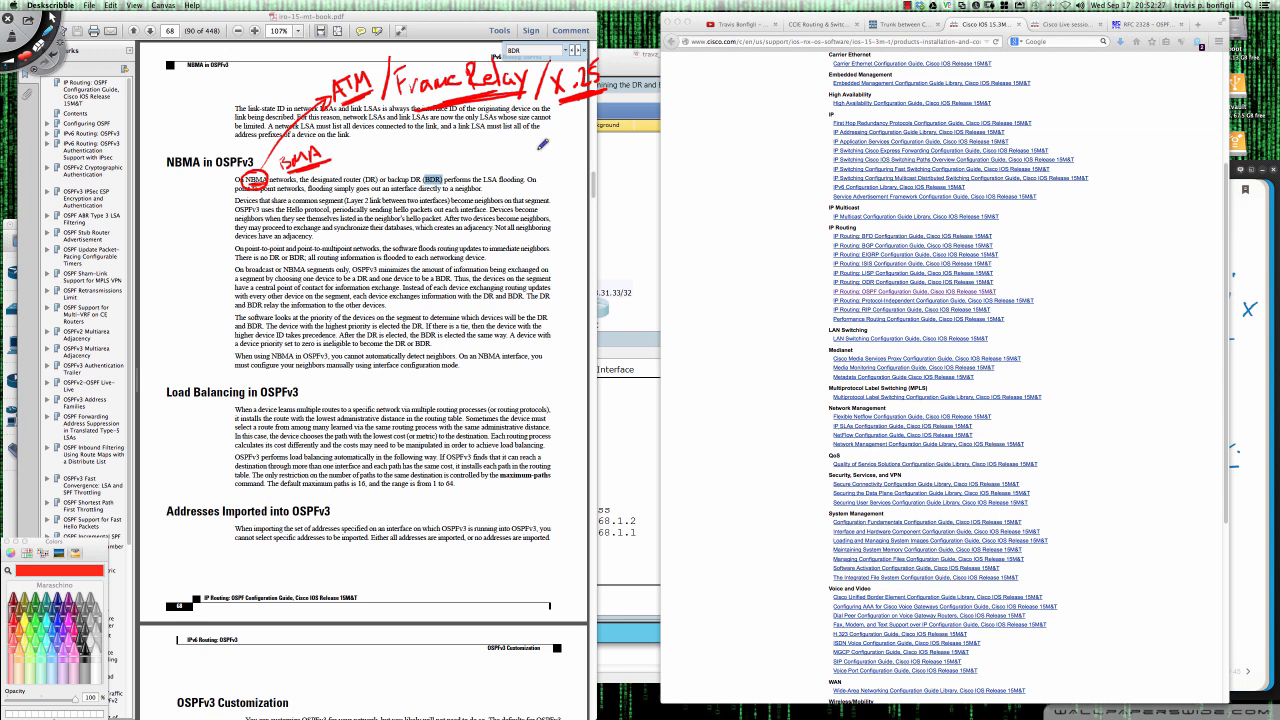
key("Delete")
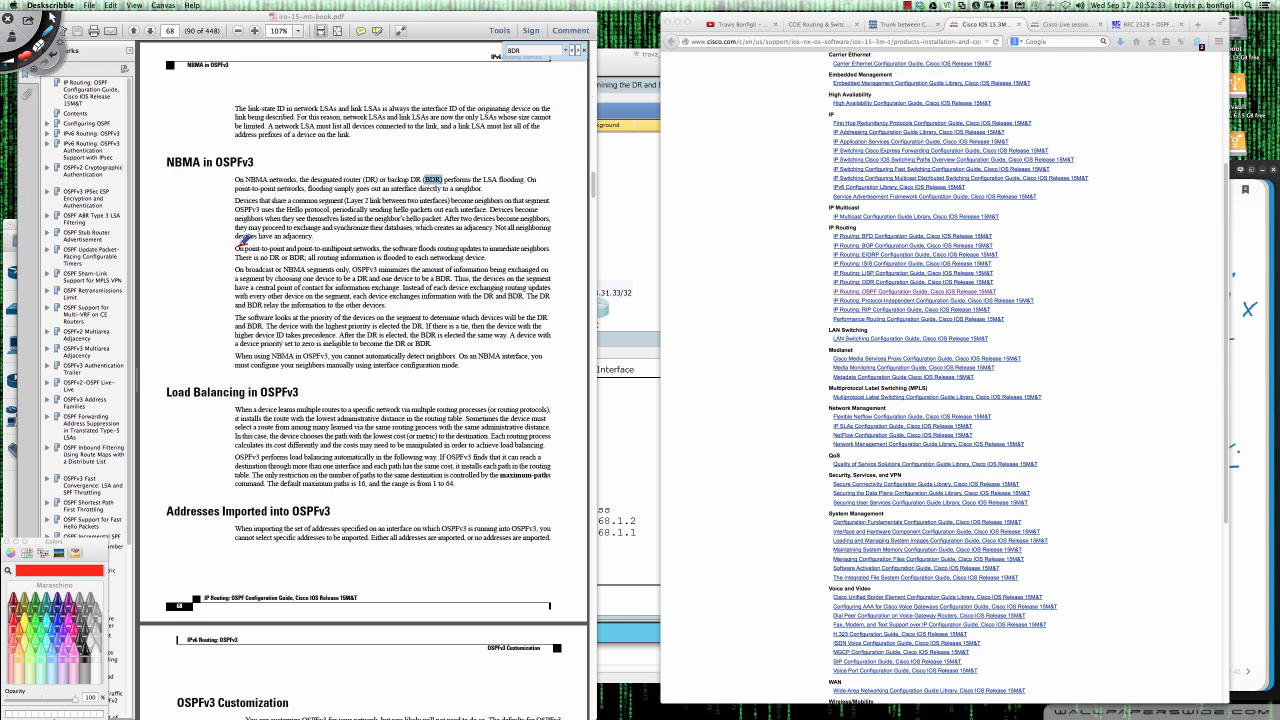
- Circle the phrase about point-to-point and point-to-multipoint networks, clear the mark and leave drawing mode
mouse_move(243, 245)
left_mouse_down()
mouse_move(385, 251)
mouse_move(392, 240)
mouse_move(240, 244)
left_mouse_up()
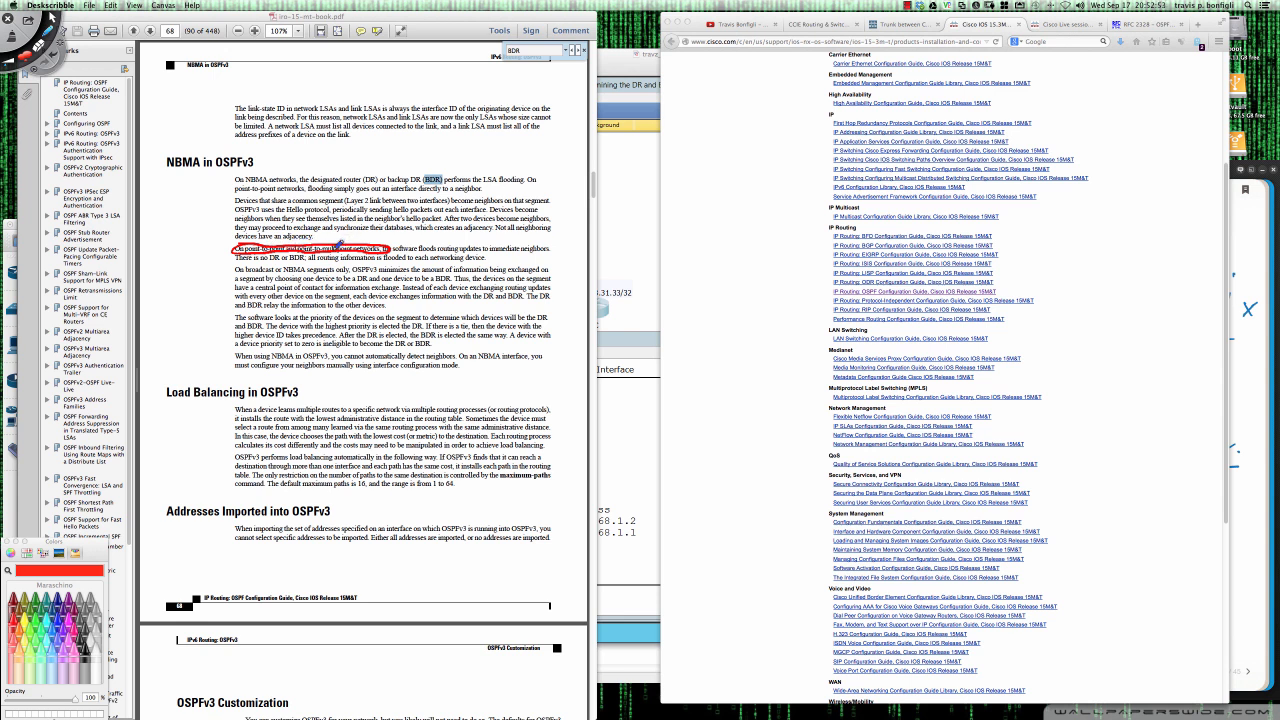
key("super+n")
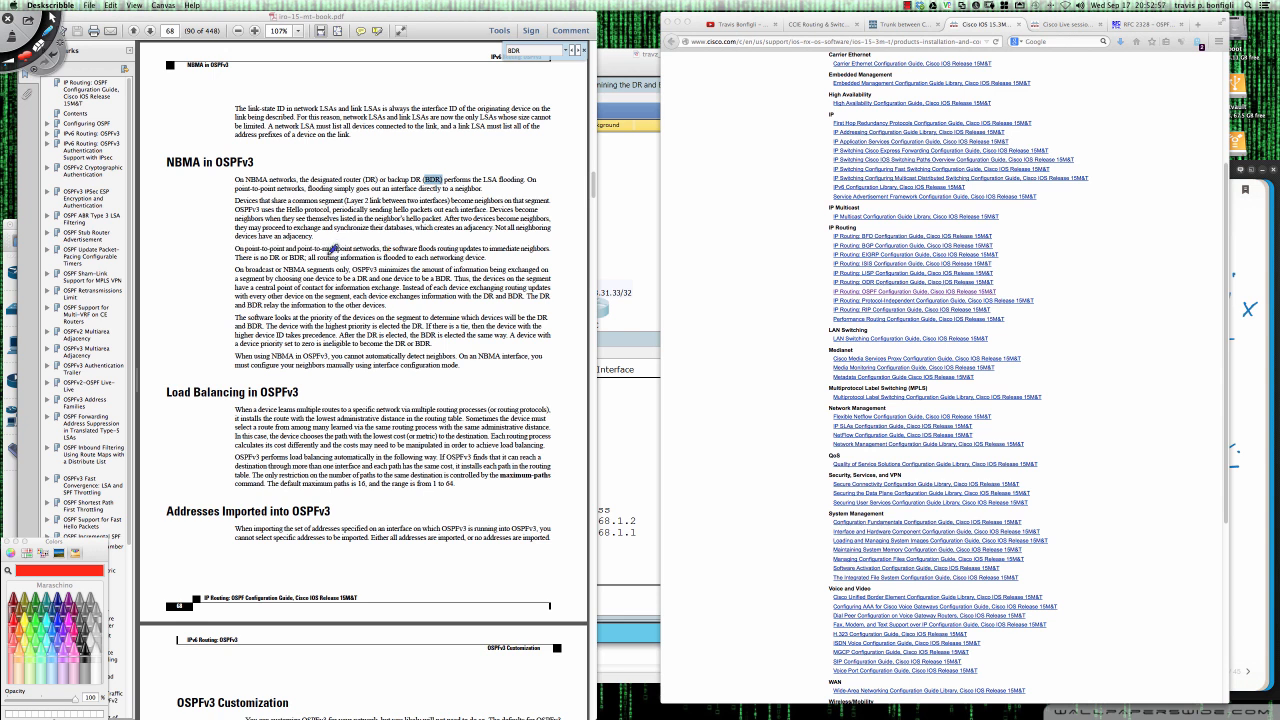
key("Escape")
- Switch to GNS3, open R1's console, send the session to its own window and minimize the original SecureCRT window
left_click(8, 252)
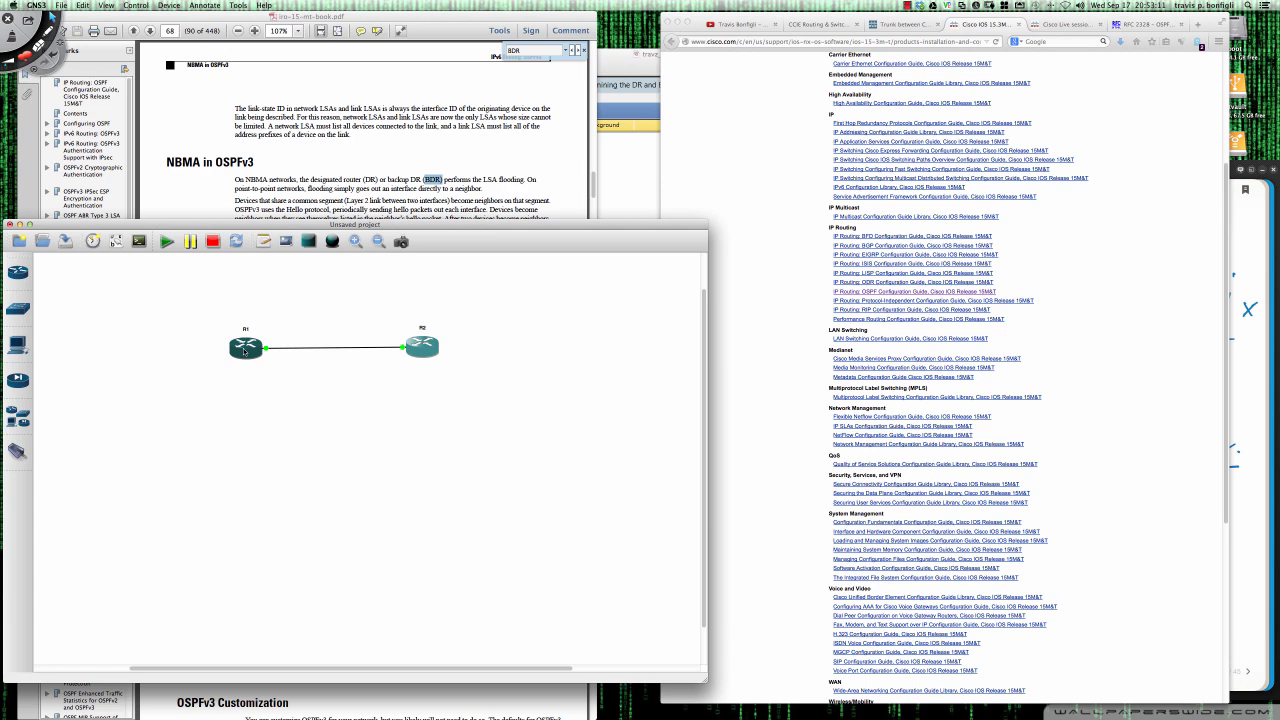
double_click(245, 349)
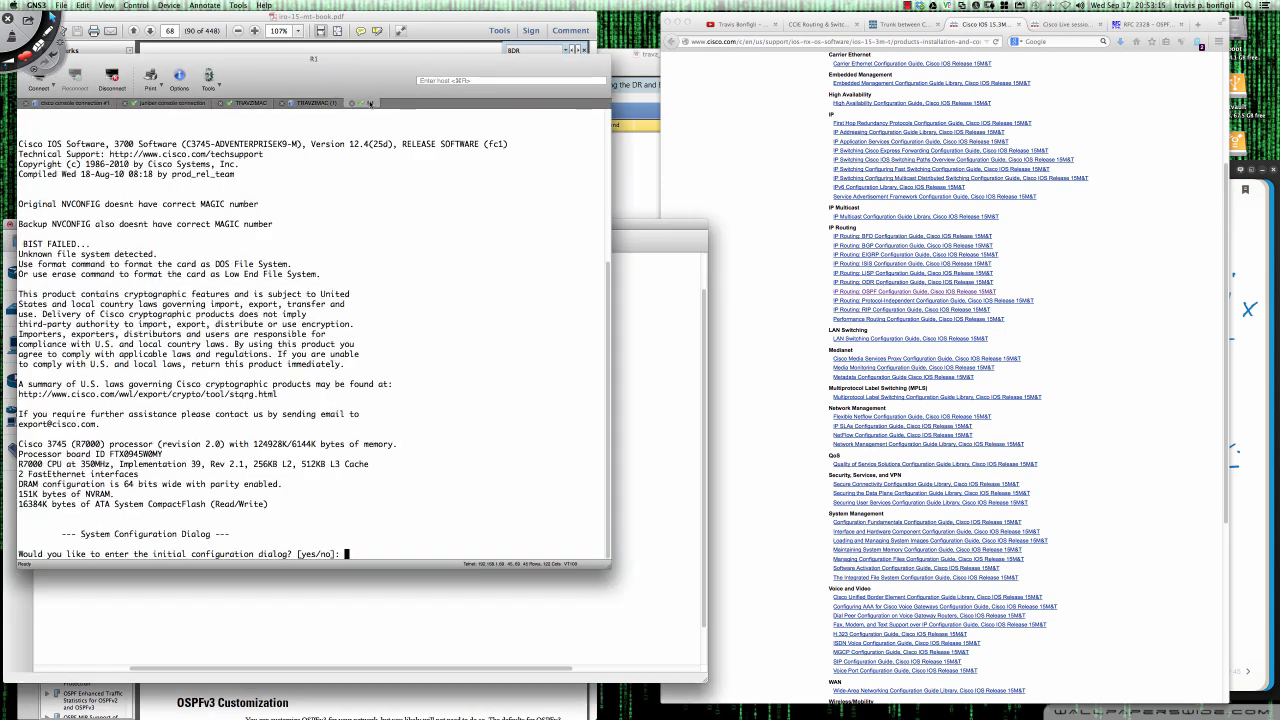
right_click(370, 103)
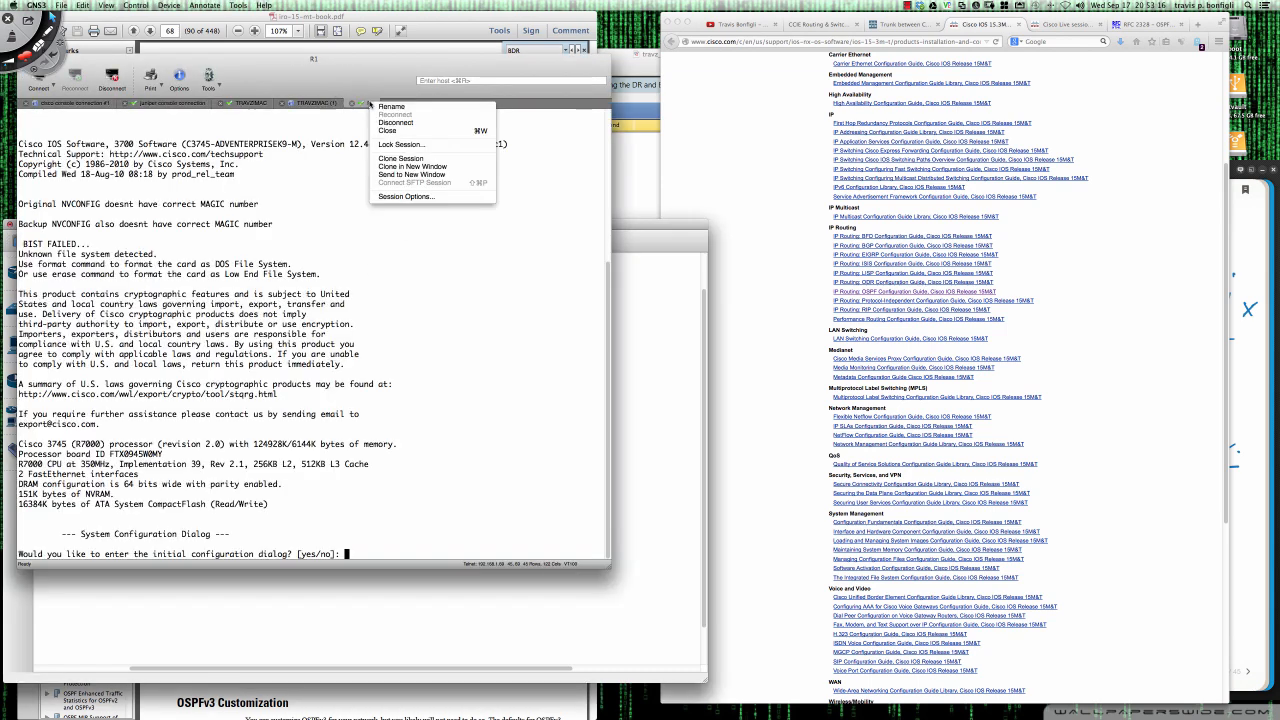
left_click(415, 176)
left_click_drag(318, 59, 627, 150)
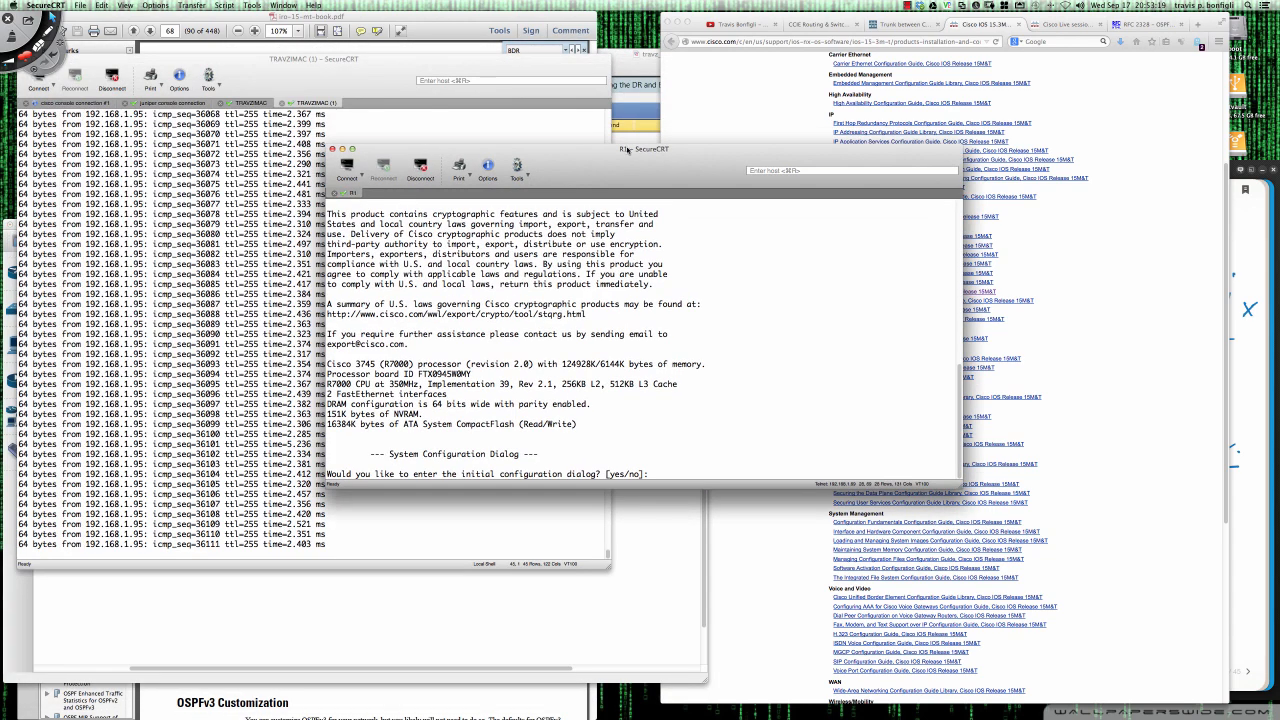
left_click_drag(312, 82, 368, 106)
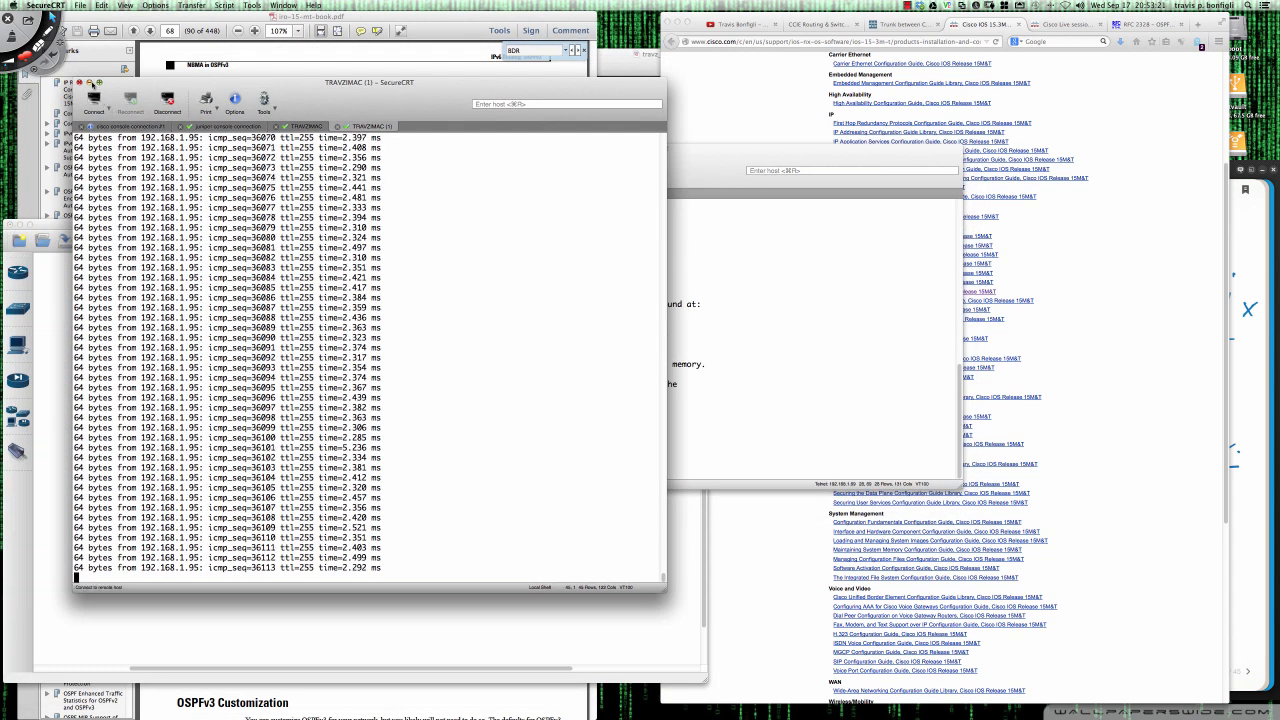
left_click(88, 82)
- Open R2's console from the GNS3 topology, send the session to a new window and place it below R1's
left_click(305, 421)
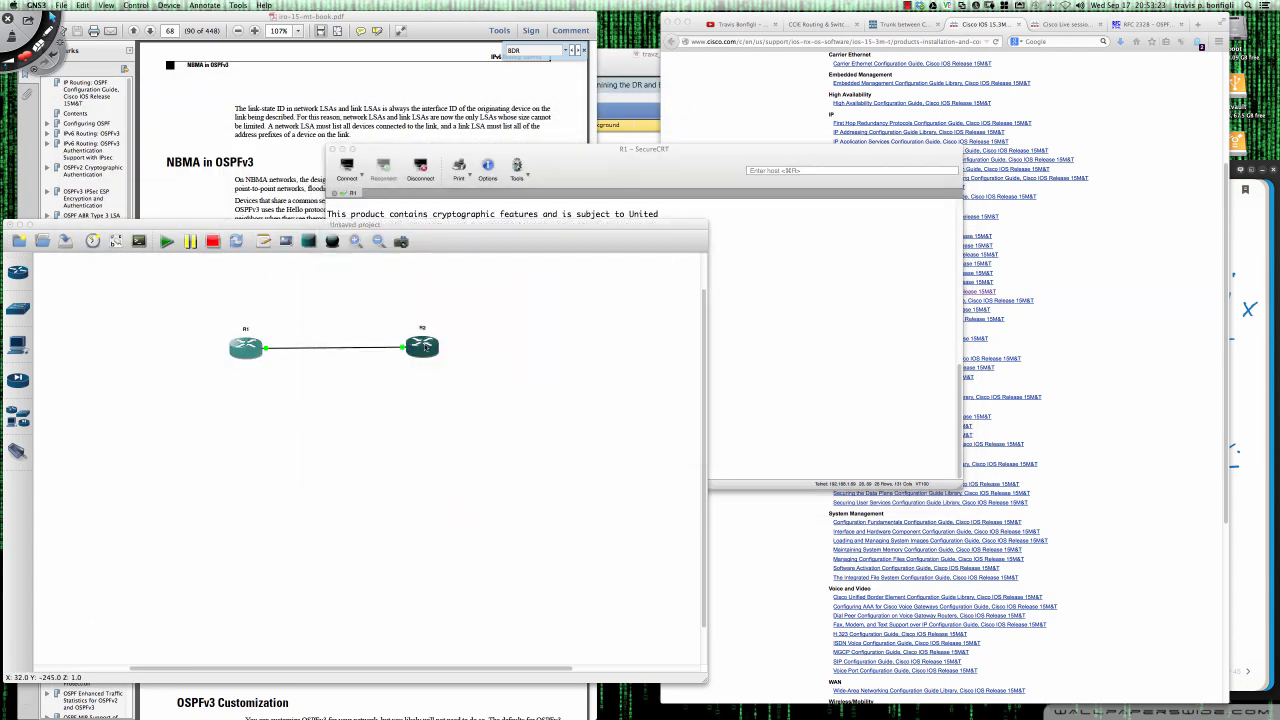
double_click(423, 346)
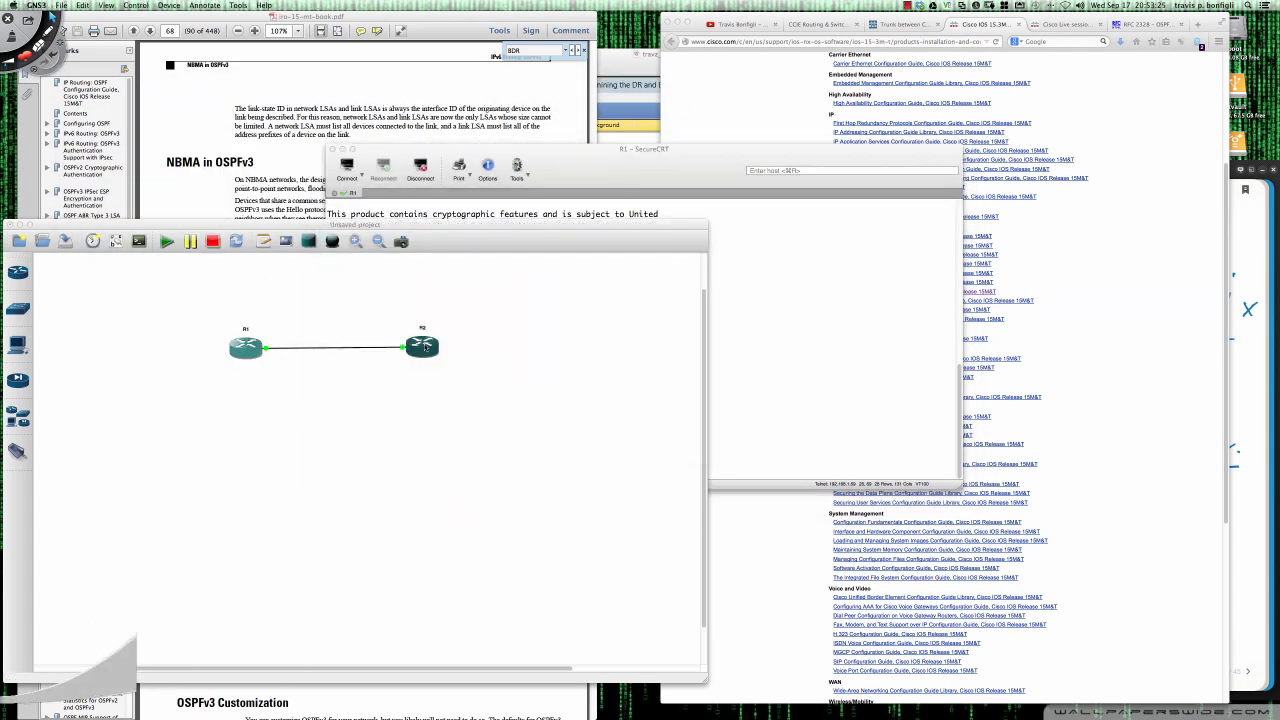
right_click(418, 128)
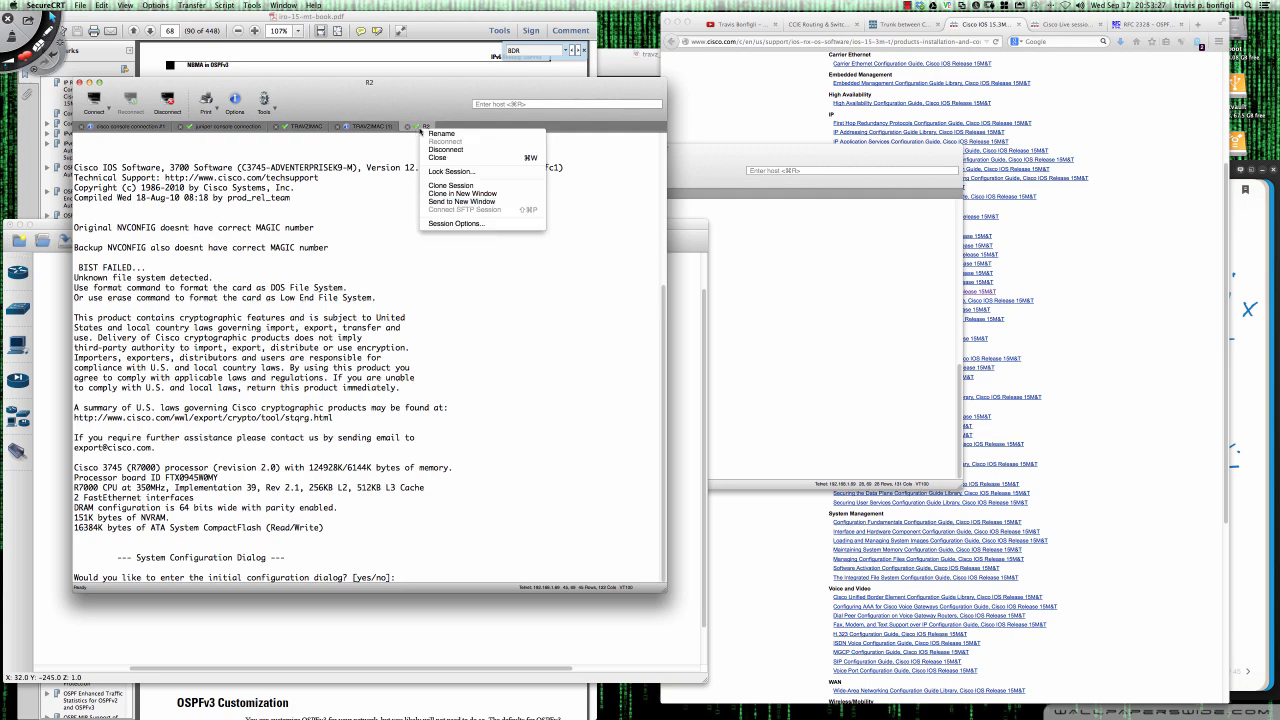
left_click(465, 205)
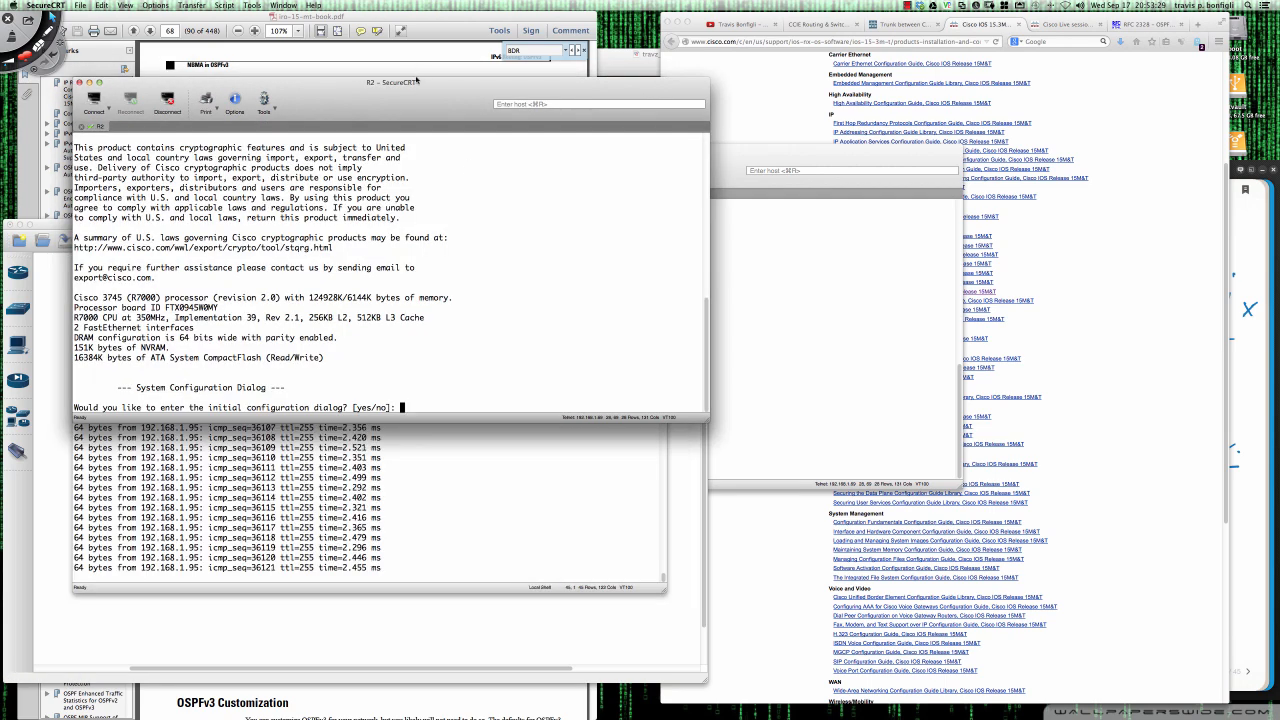
left_click_drag(434, 84, 790, 378)
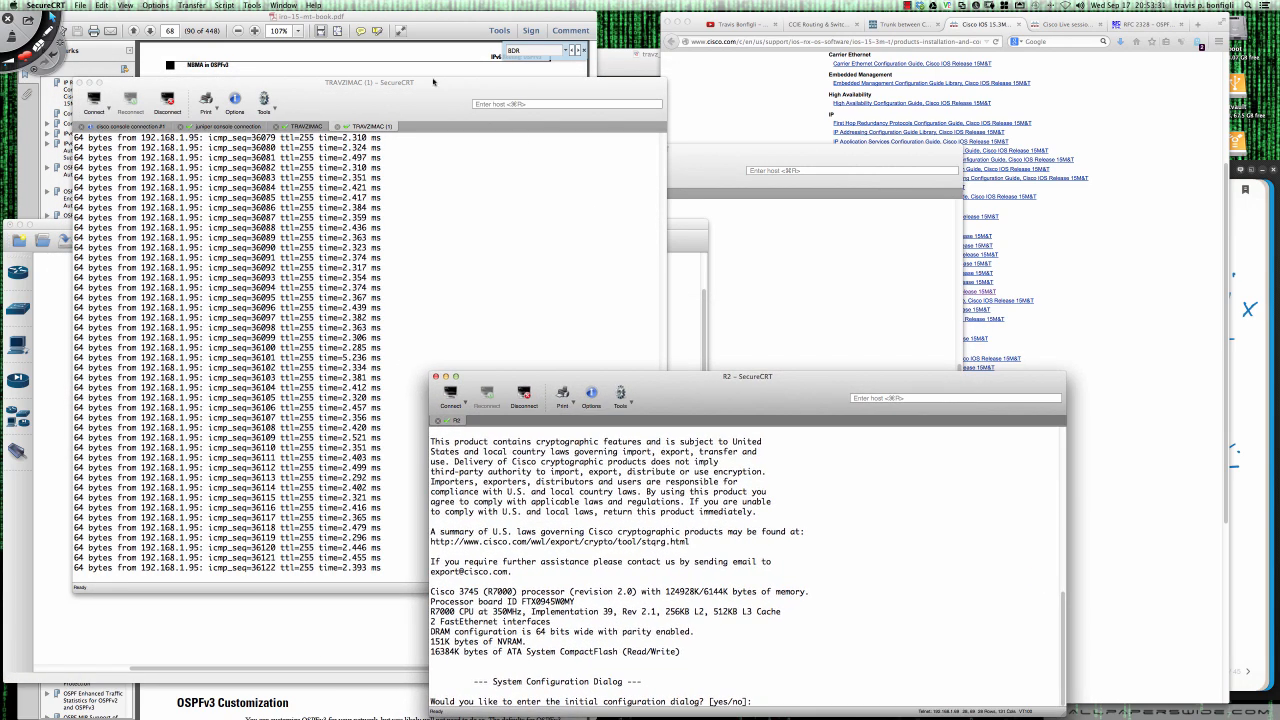
- Minimize the original SecureCRT window and align R1's console directly above R2's
left_click(91, 84)
left_click(671, 172)
left_click_drag(671, 172, 779, 51)
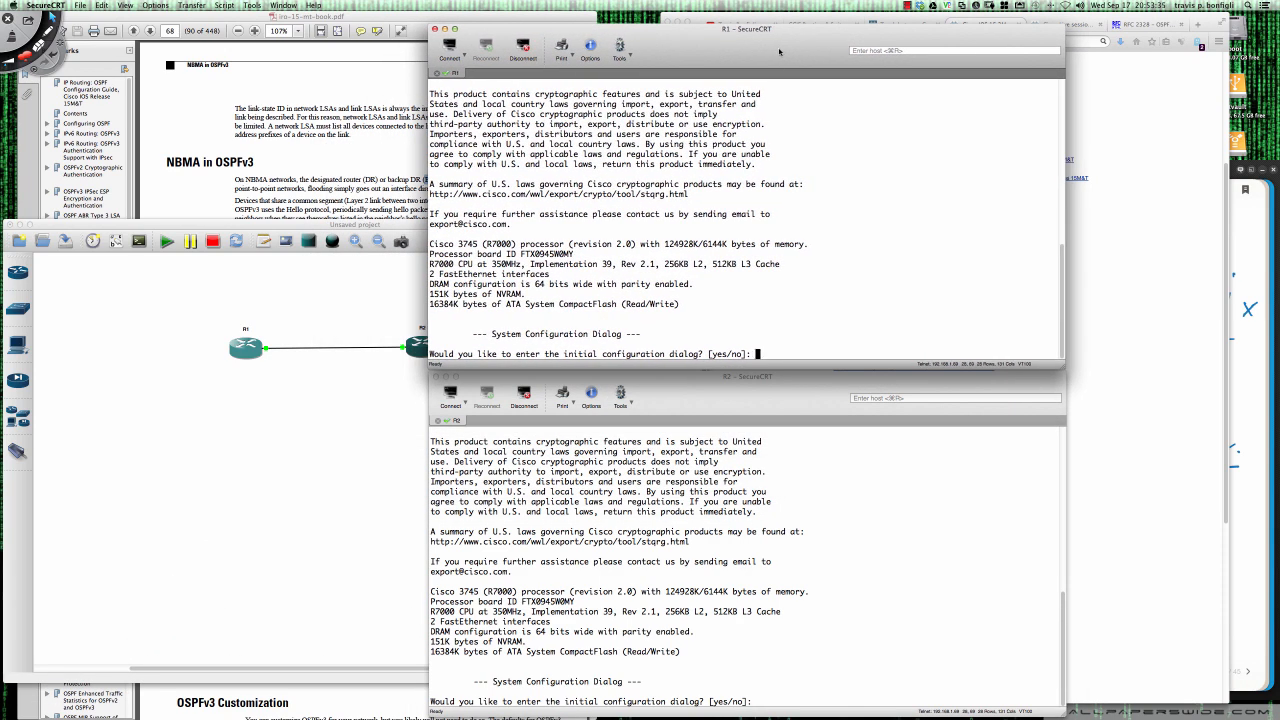
- Answer no to the initial configuration dialog on R1 and R2, and move the two console windows farther apart
type("no")
key("Return")
left_click(889, 485)
type("no")
key("Return")
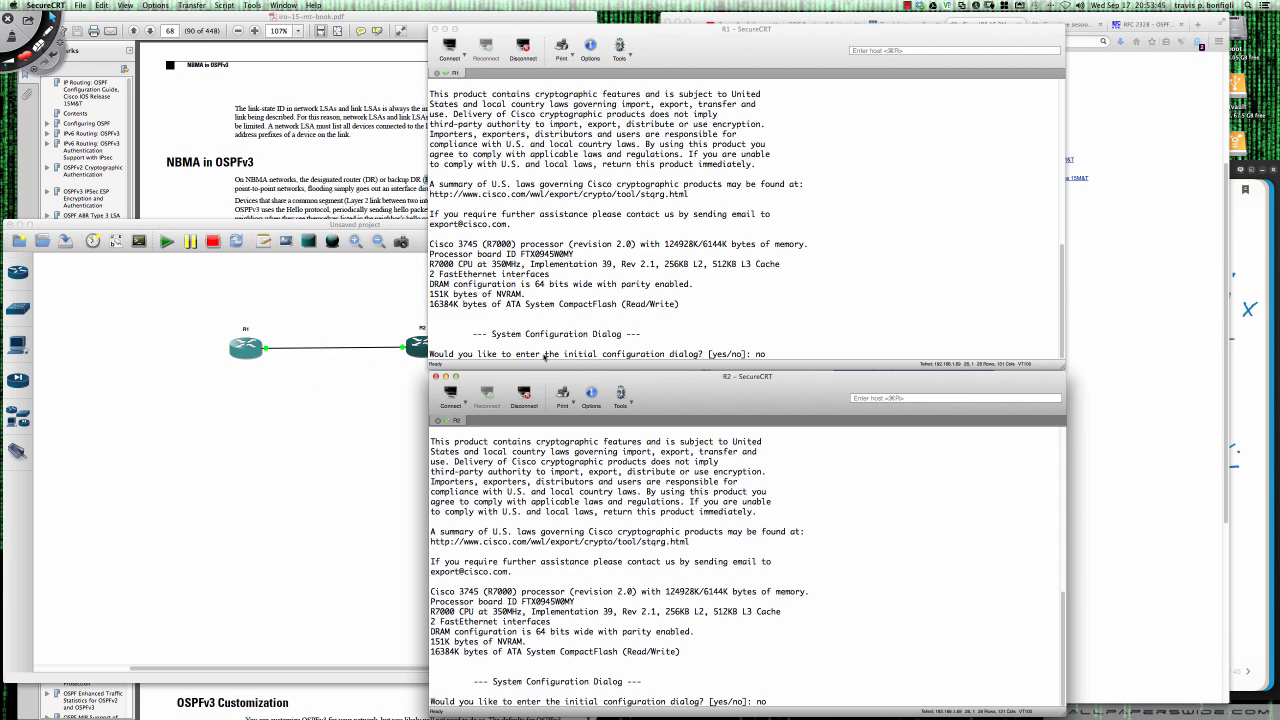
left_click_drag(682, 48, 675, 35)
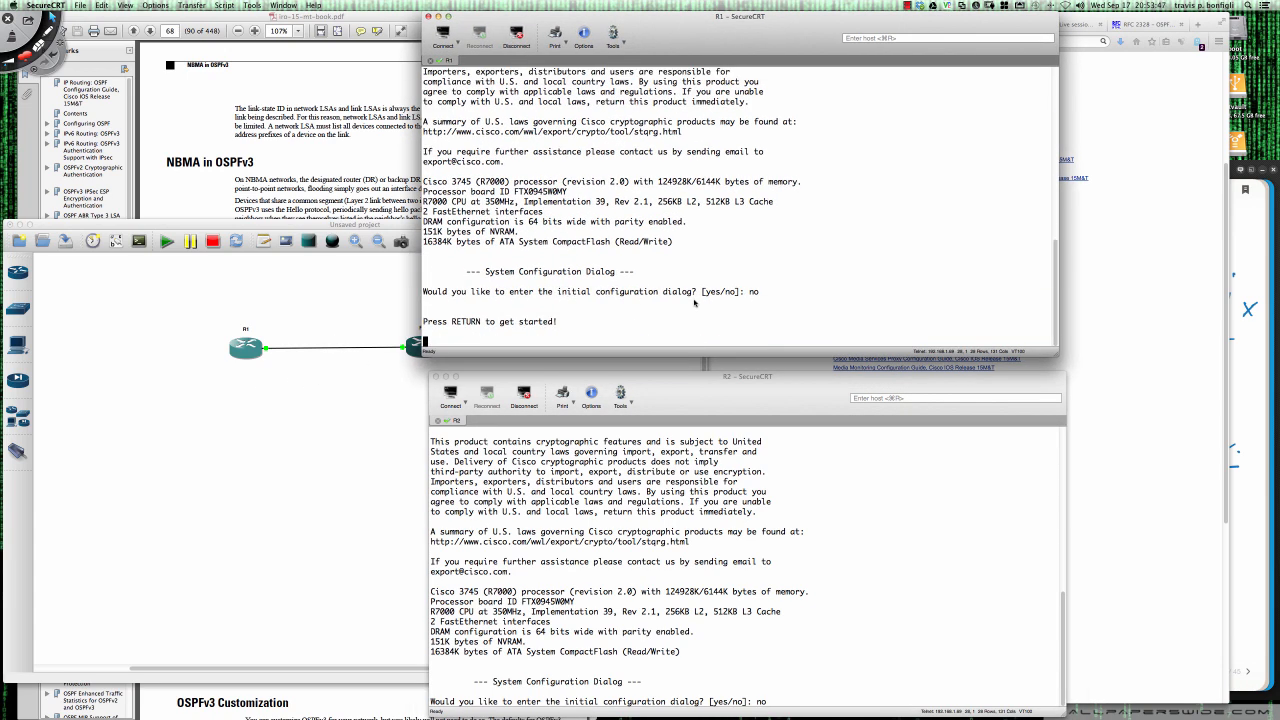
left_click_drag(706, 403, 711, 454)
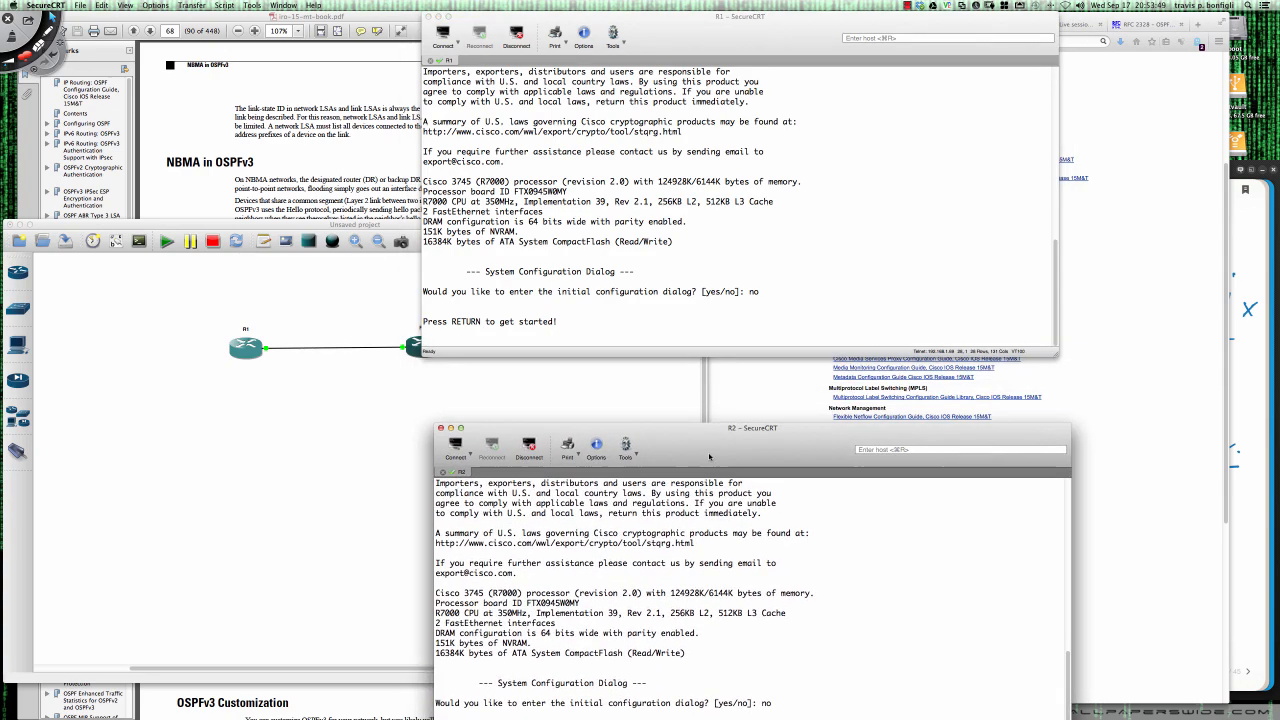
- Minimize Firefox, switch back to Packet Tracer and open switch S1's command line
left_click(749, 406)
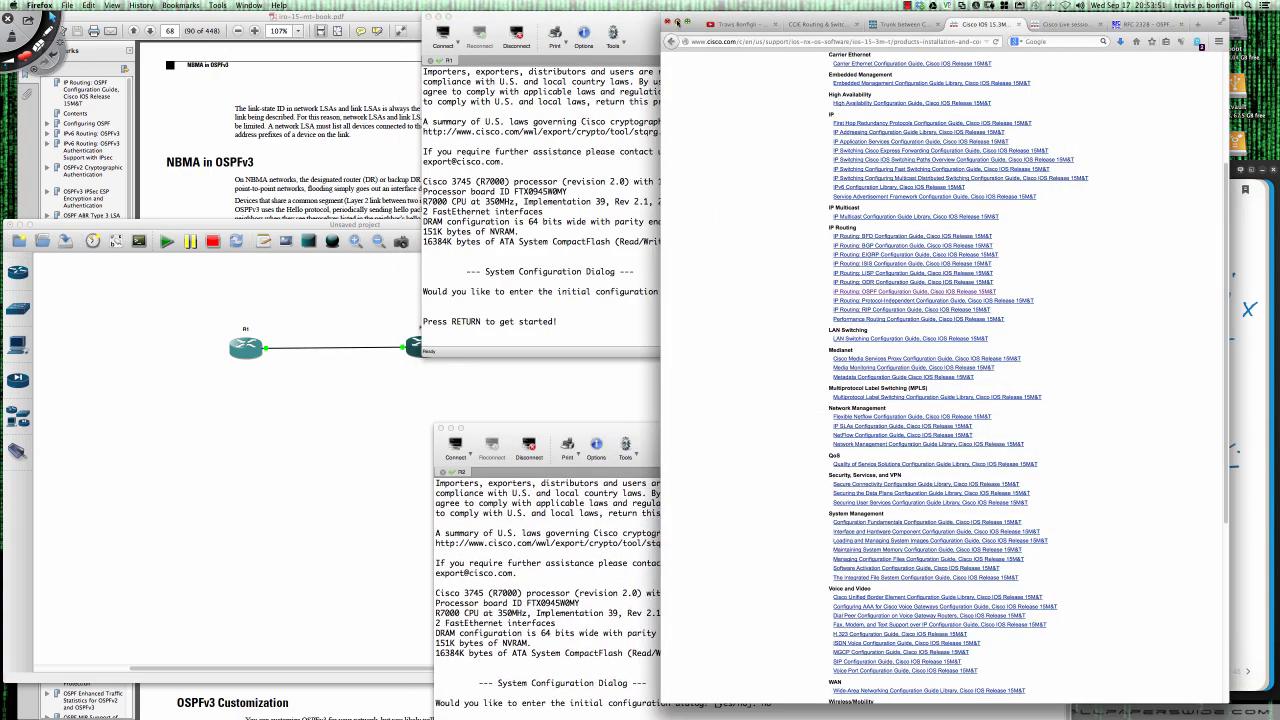
left_click(678, 22)
left_click(740, 379)
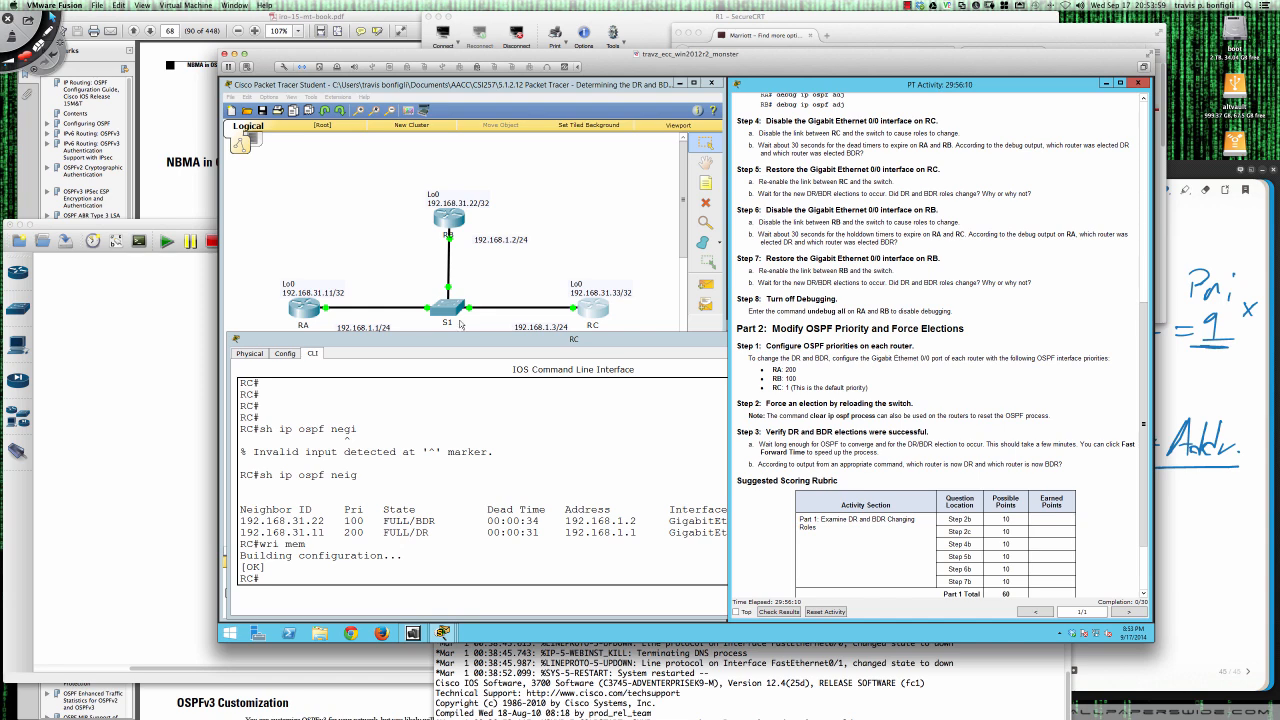
left_click(445, 313)
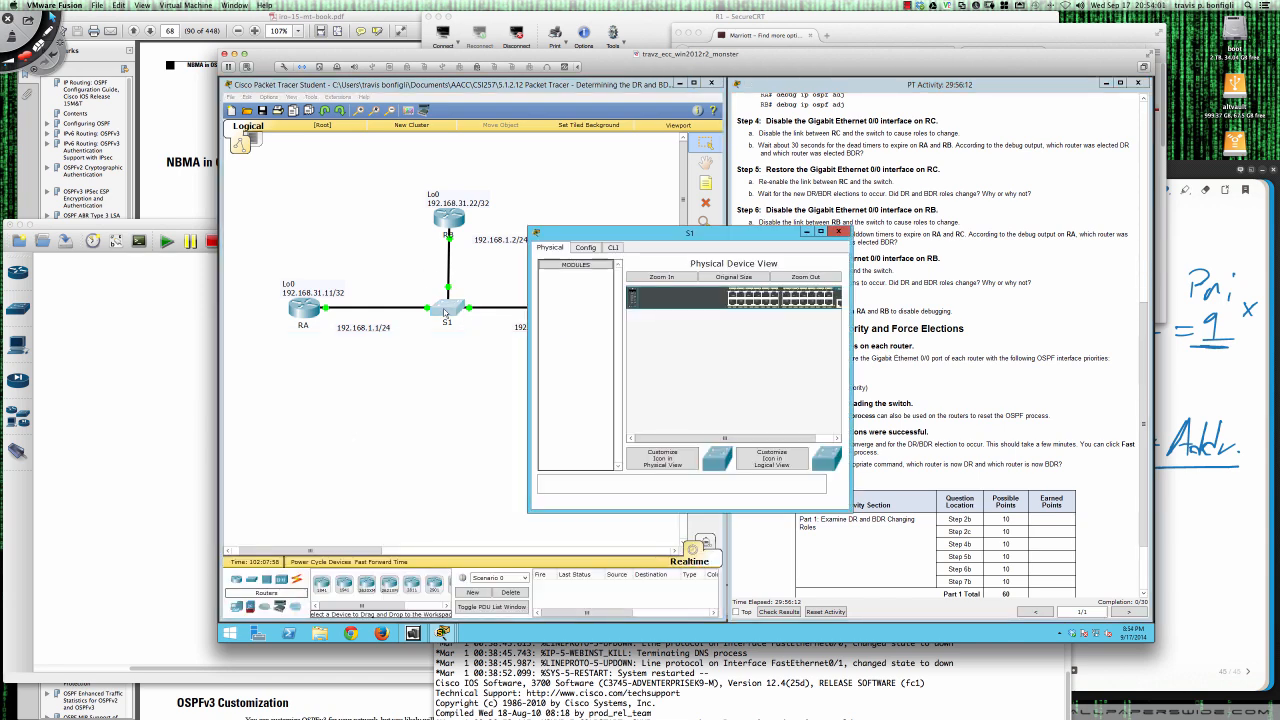
left_click(613, 247)
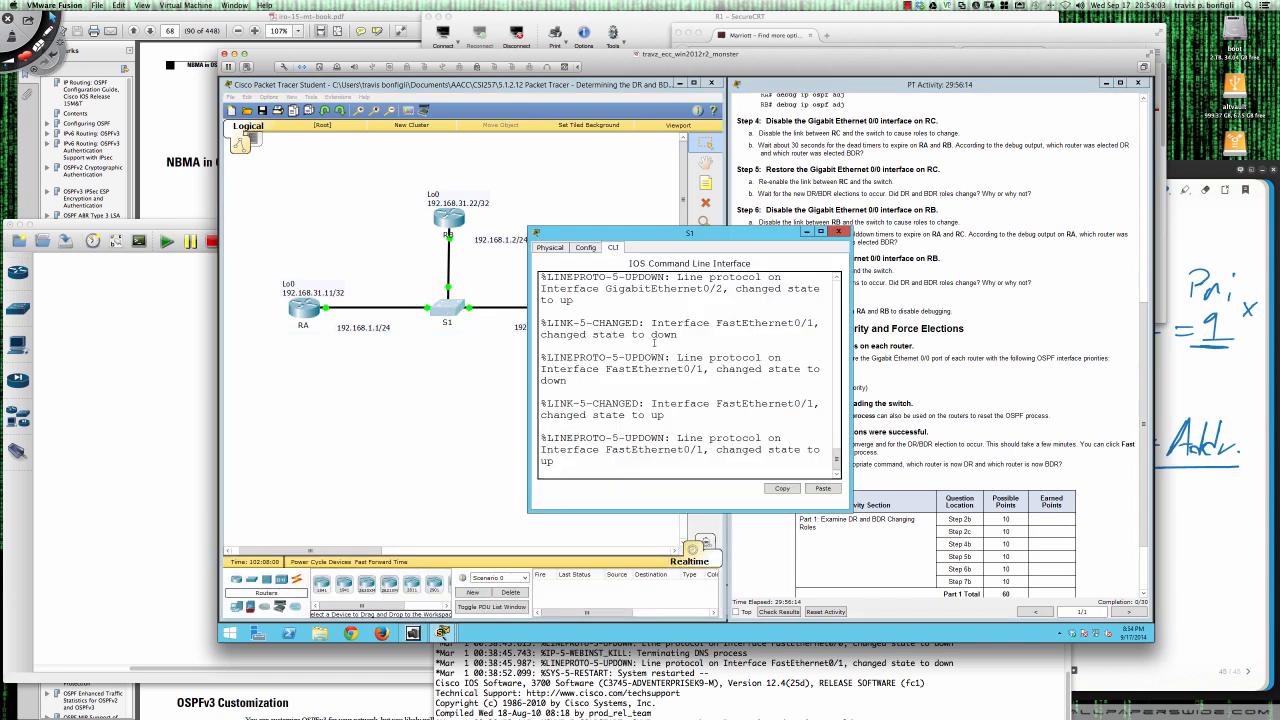
- Enter privileged EXEC mode on S1 with en
key("Return")
key("Return")
key("Return")
key("Return")
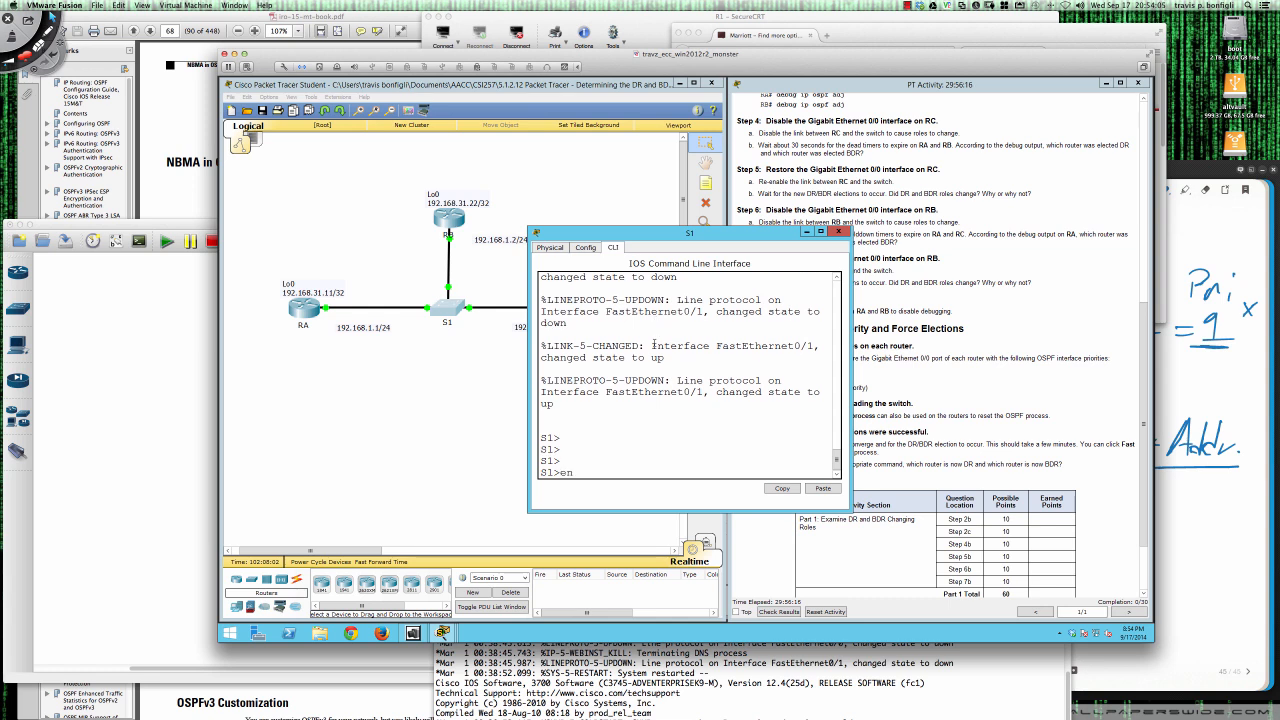
type("en")
key("Return")
key("Return")
key("Return")
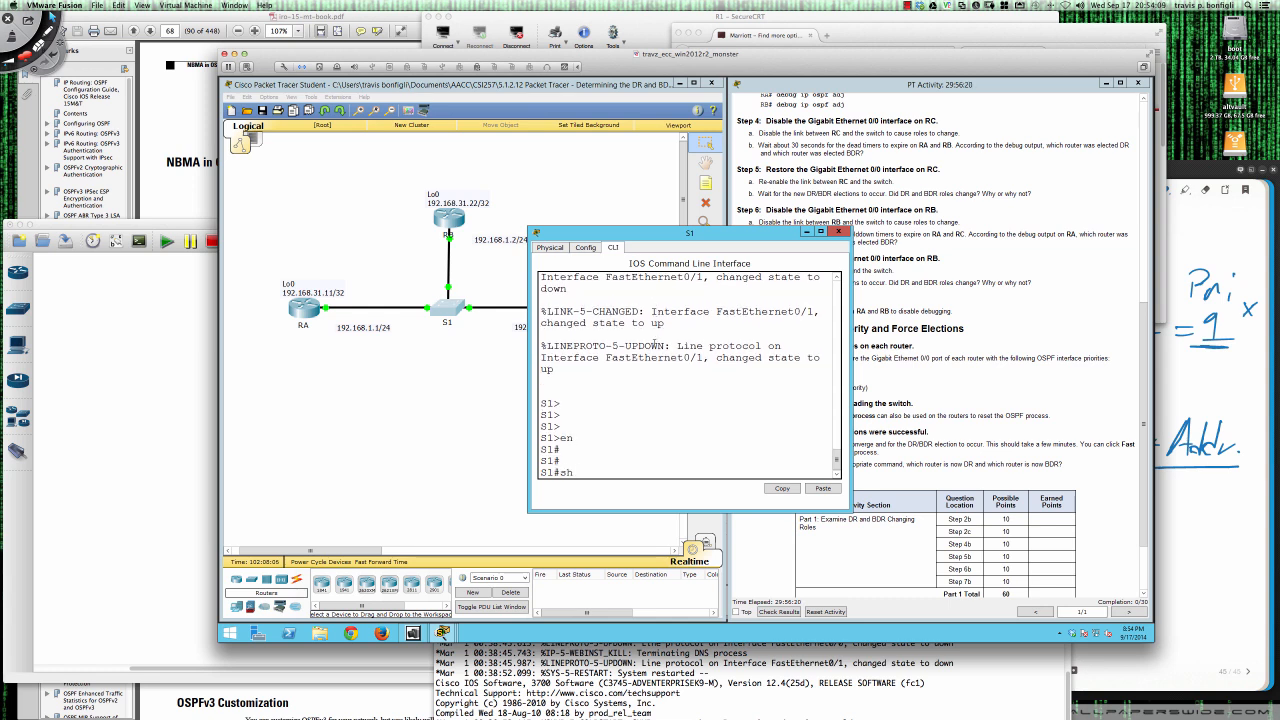
- Display S1's running configuration with sh run and page through to its end
type("sh run")
key("Return")
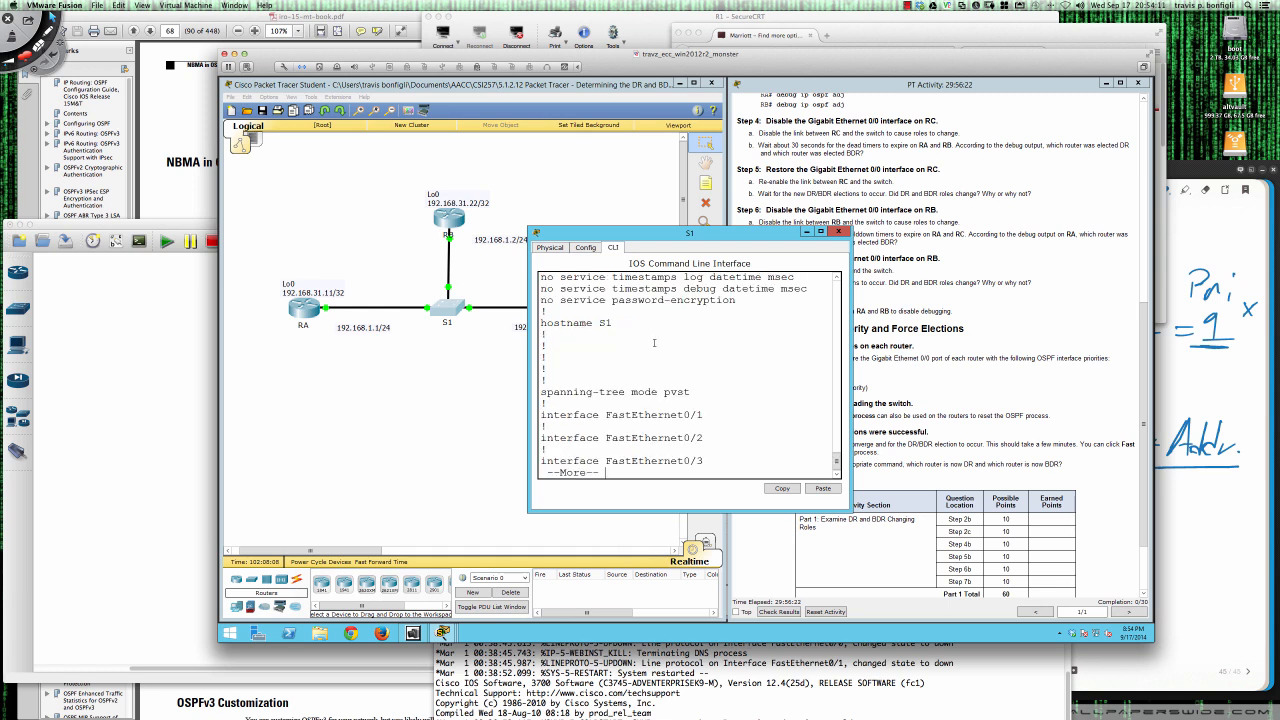
key("space")
key("space")
key("space")
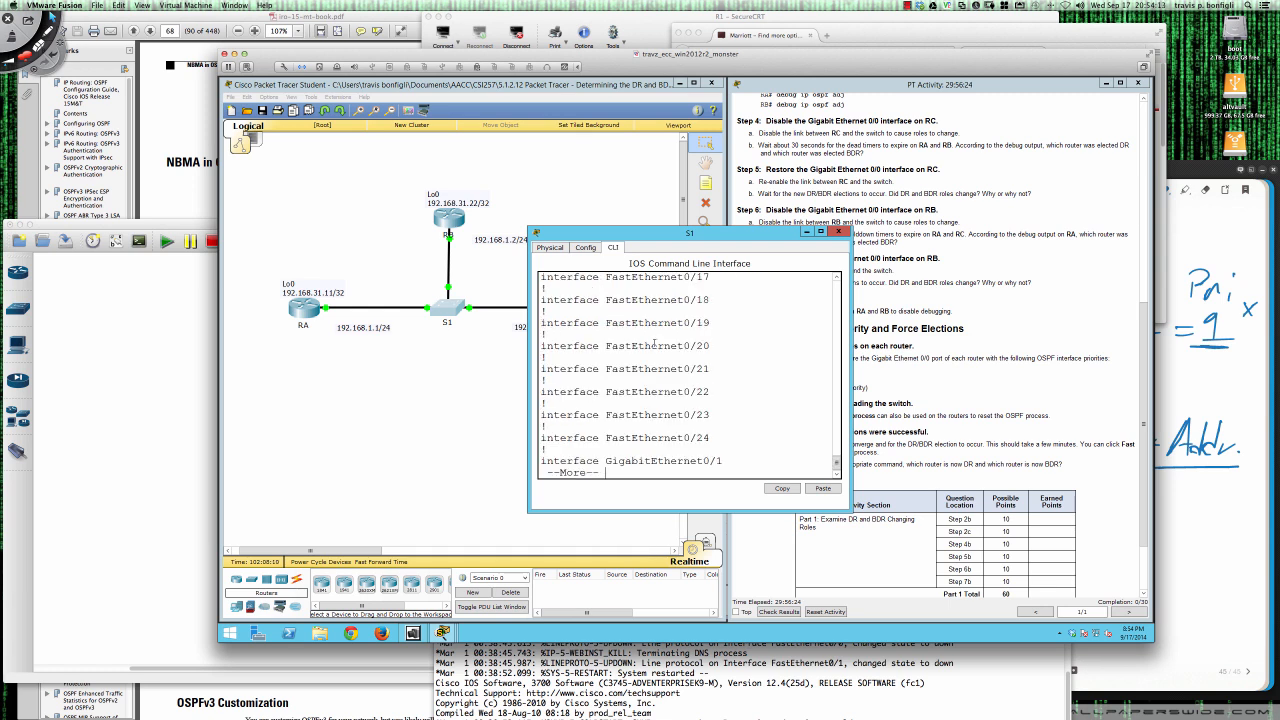
- Display the brief VLAN listing on S1, correcting the mistyped sh vlan command
type("sh ")
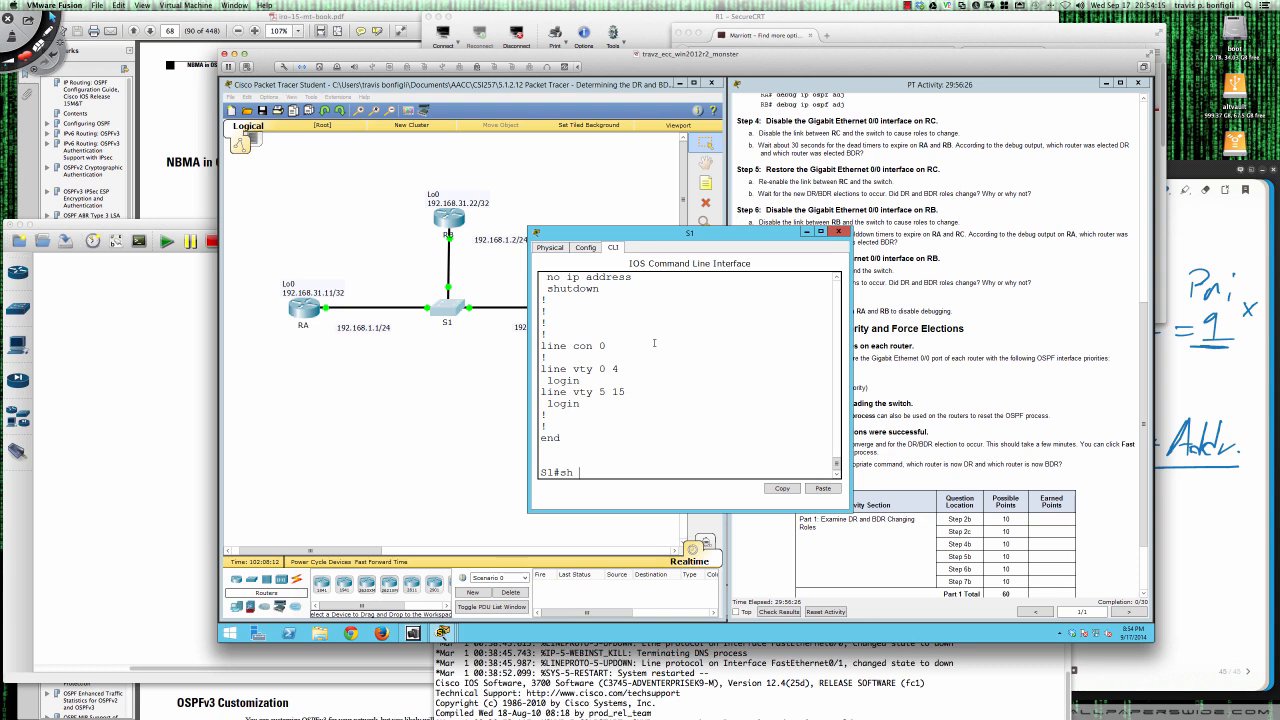
type("vlan bir")
key("Return")
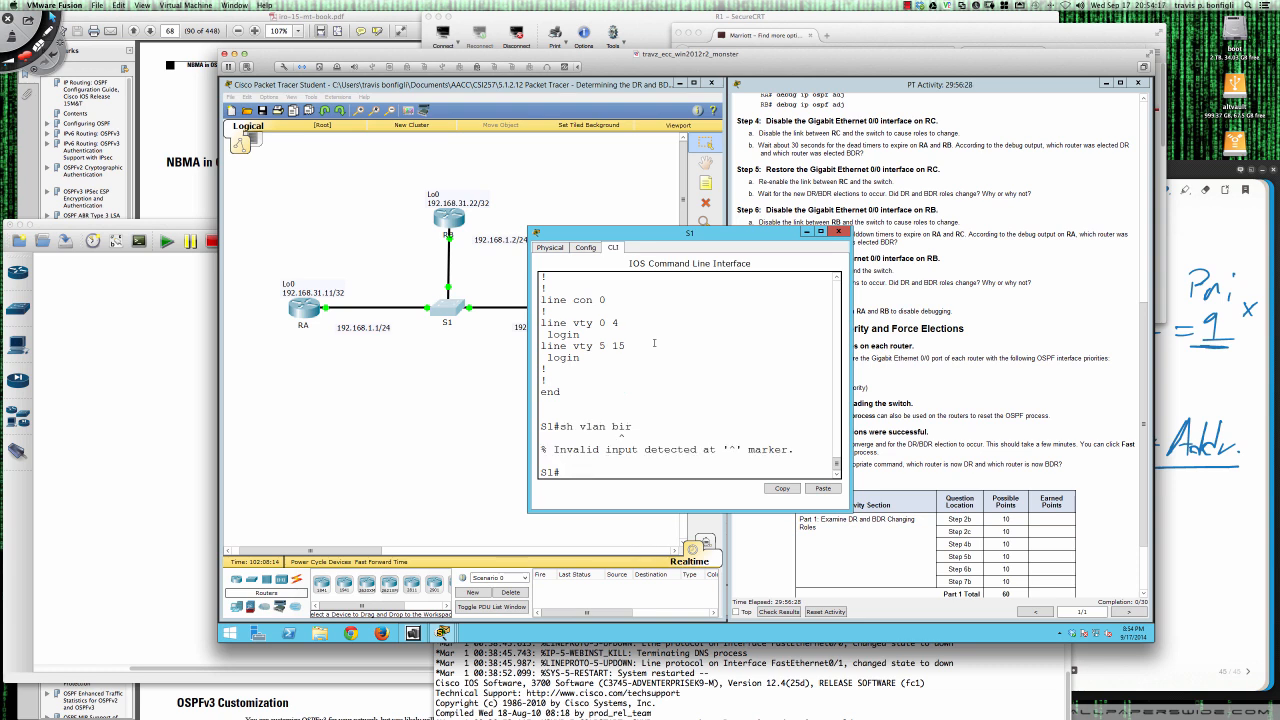
key("Up")
key("Return")
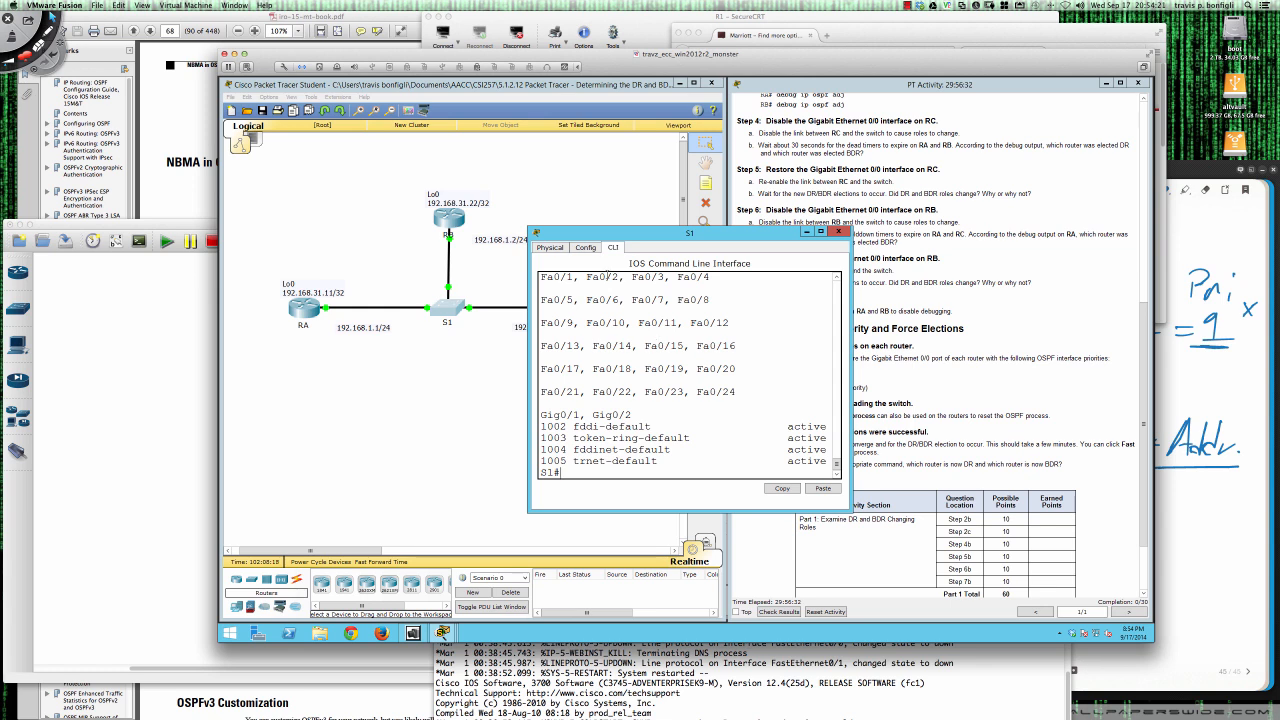
- Widen S1's command-line window to read the VLAN listing with its ports aligned, and close the window
scroll(606, 355, "up", 3)
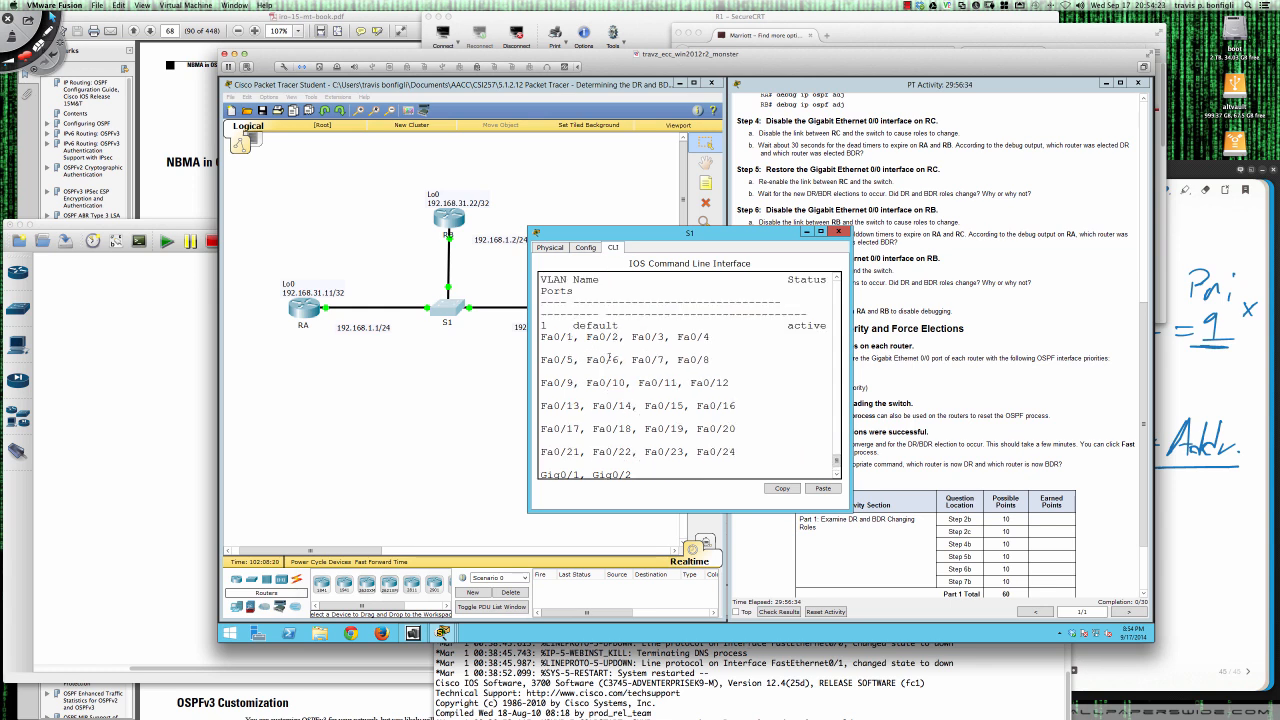
left_click_drag(848, 338, 1097, 324)
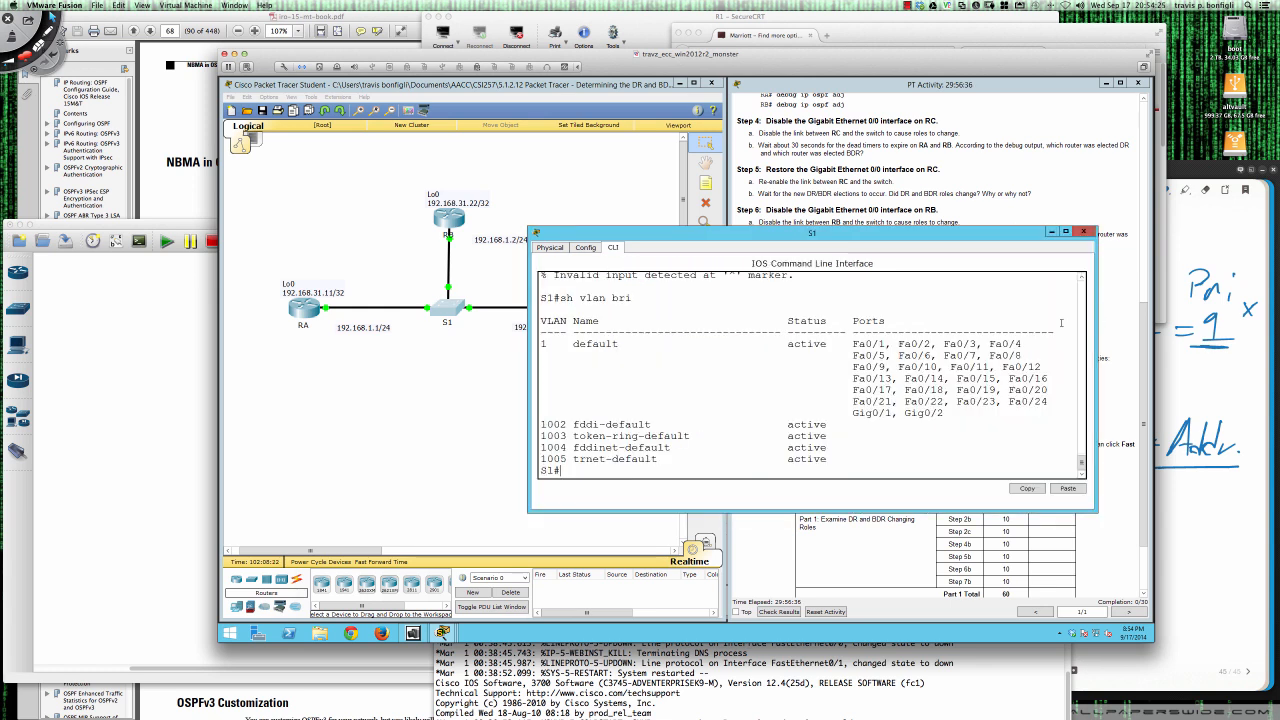
left_click_drag(531, 362, 464, 368)
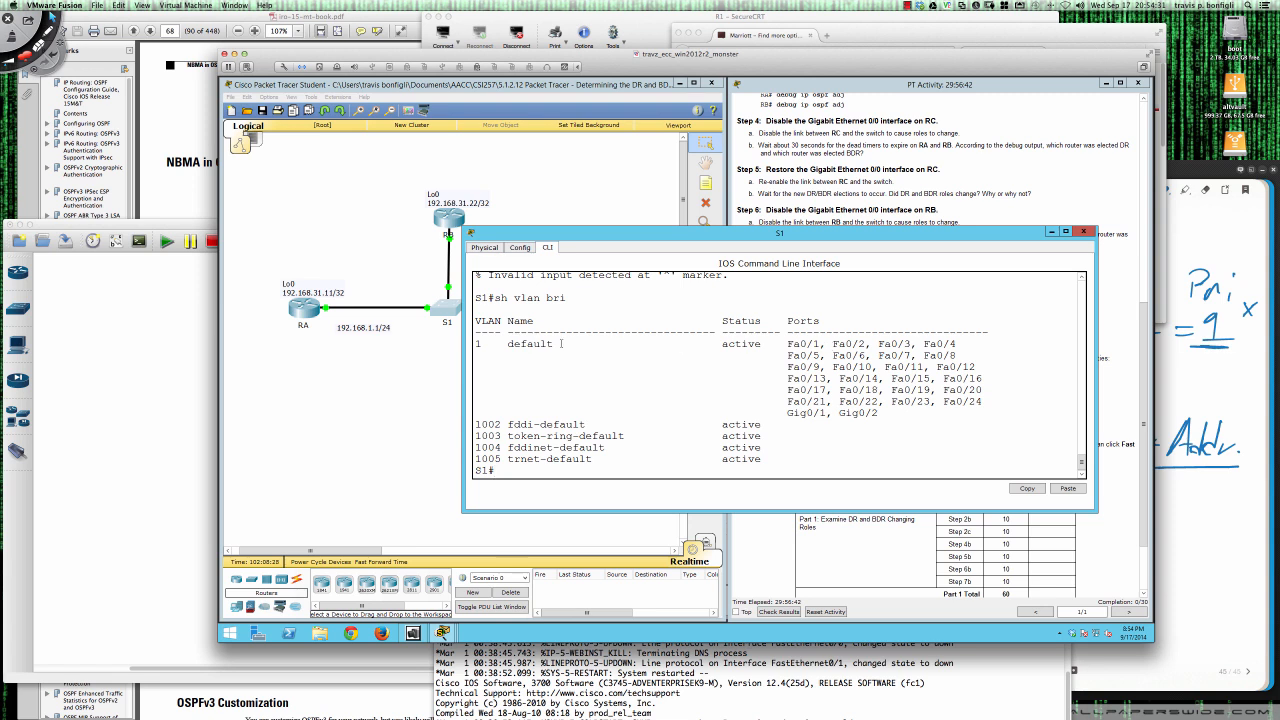
left_click(1083, 232)
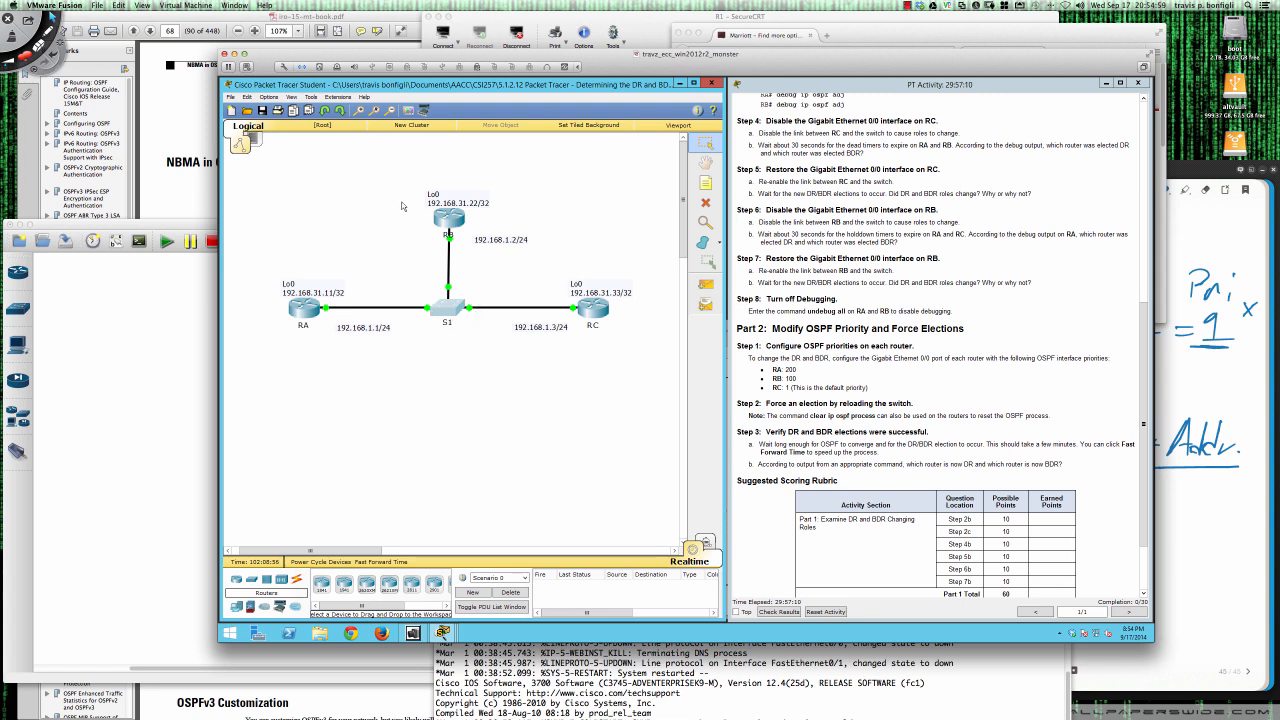
- Switch to GNS3 and arrange the SecureCRT consoles with R1's window above R2's
left_click(177, 323)
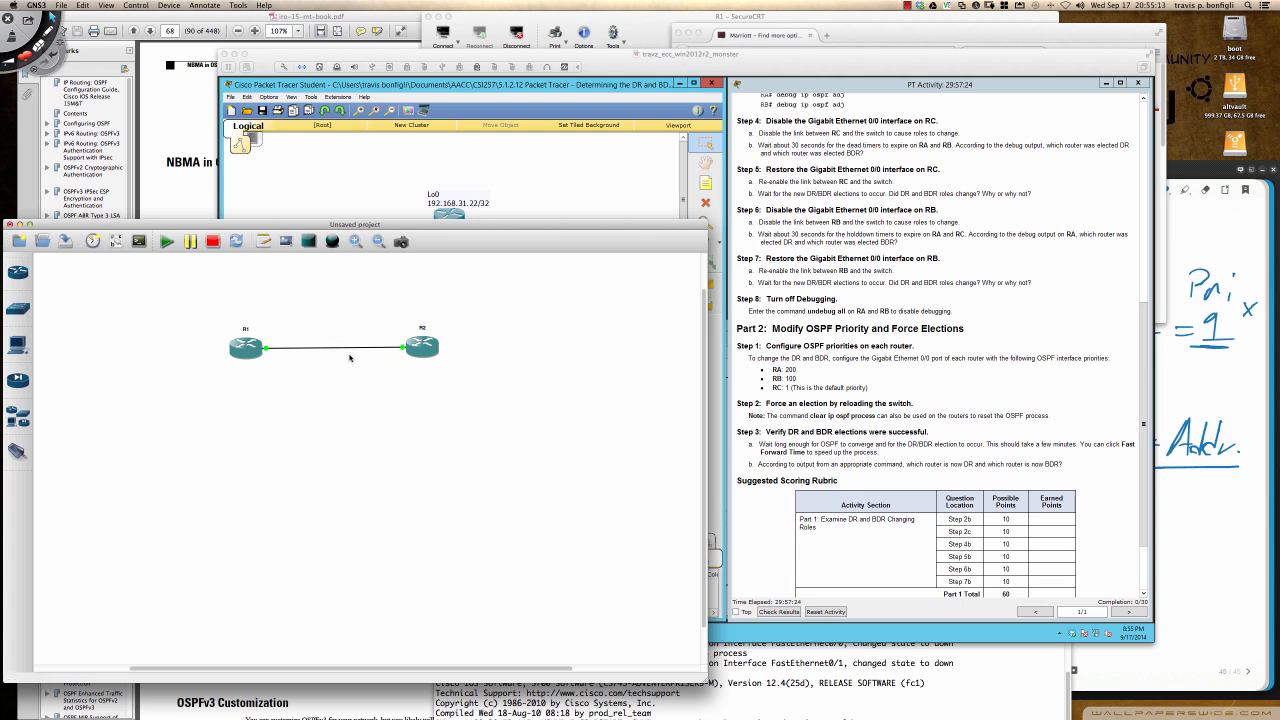
left_click(829, 650)
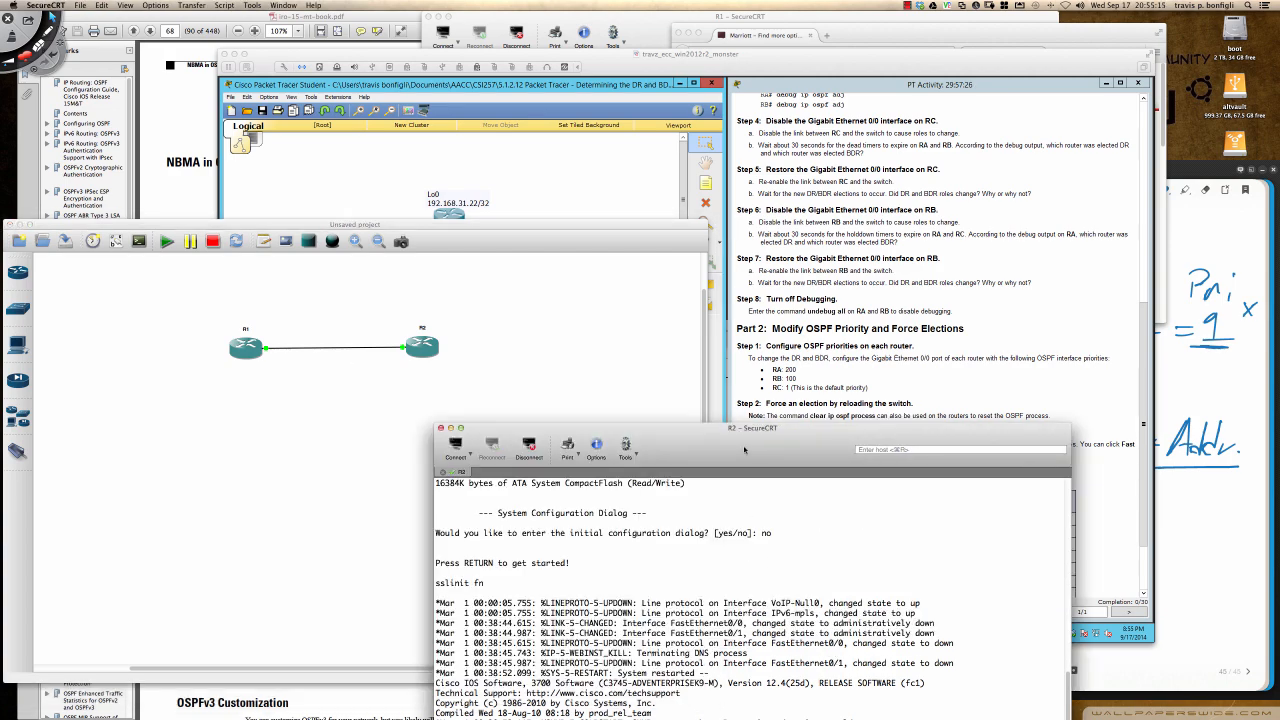
left_click_drag(744, 449, 760, 403)
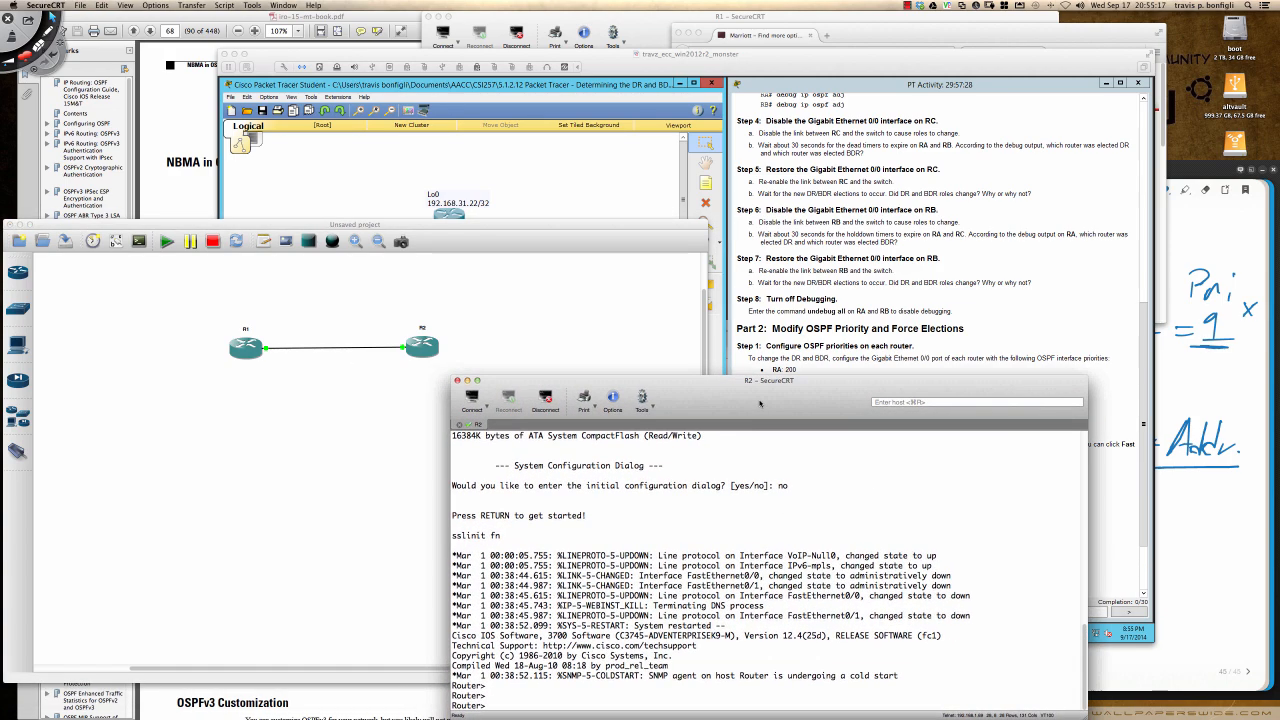
left_click(651, 36)
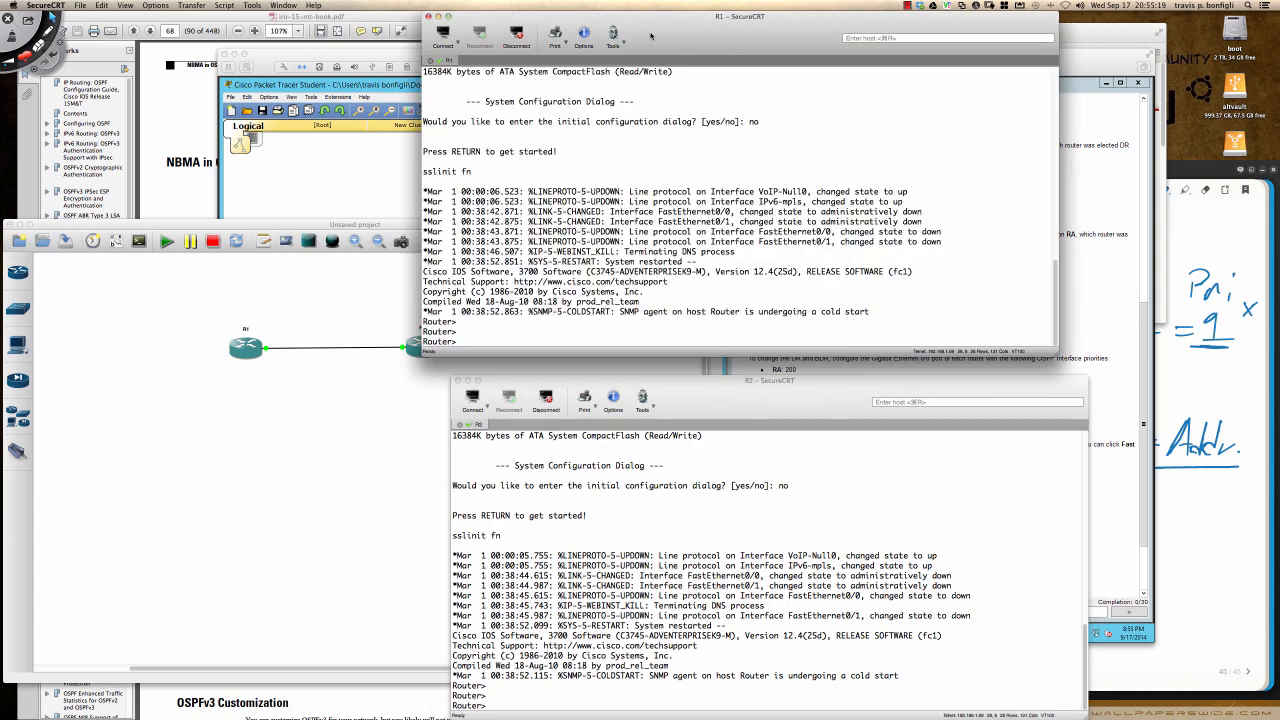
left_click_drag(651, 36, 694, 41)
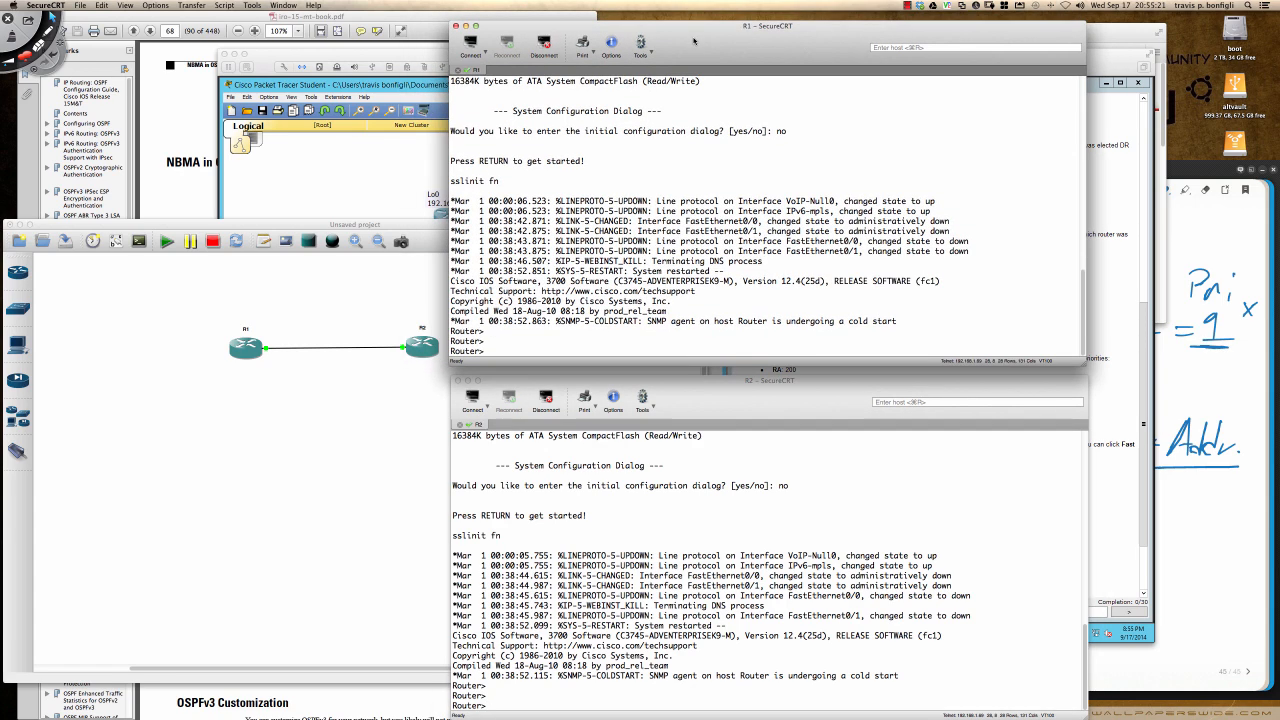
- Enter privileged EXEC mode in R1's console with en
type("en")
key("Return")
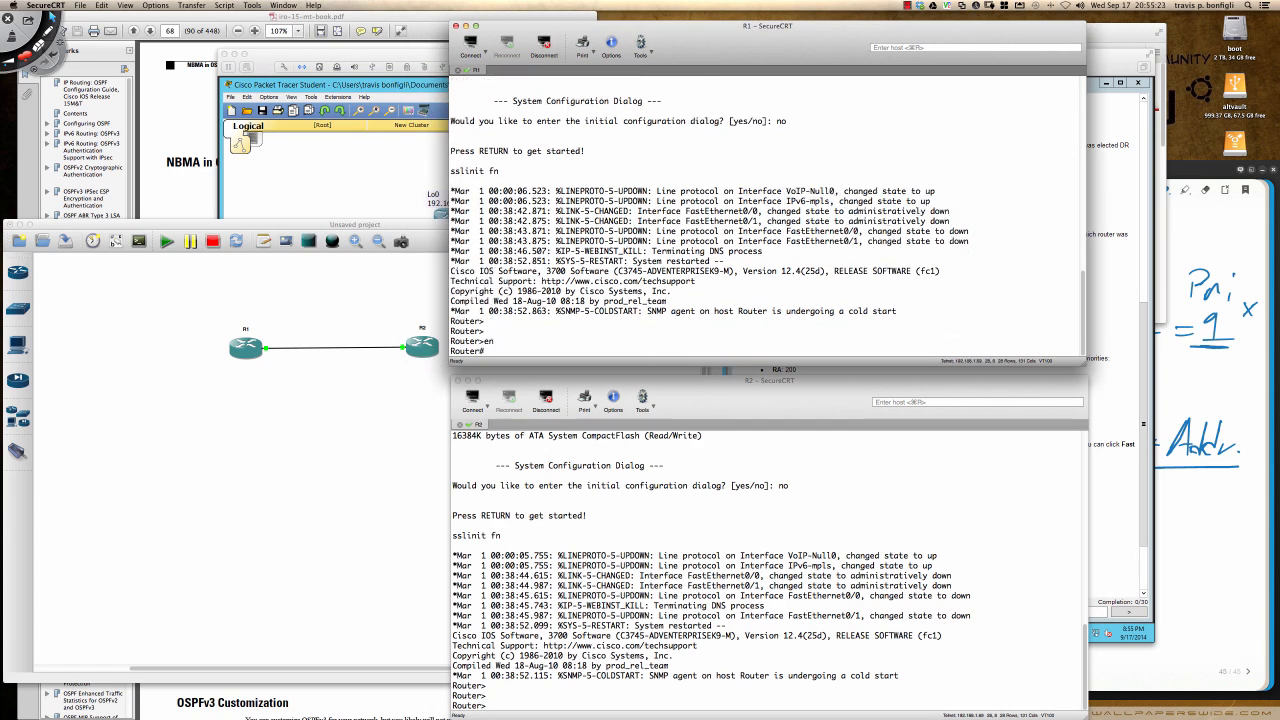
key("Return")
key("Return")
key("Return")
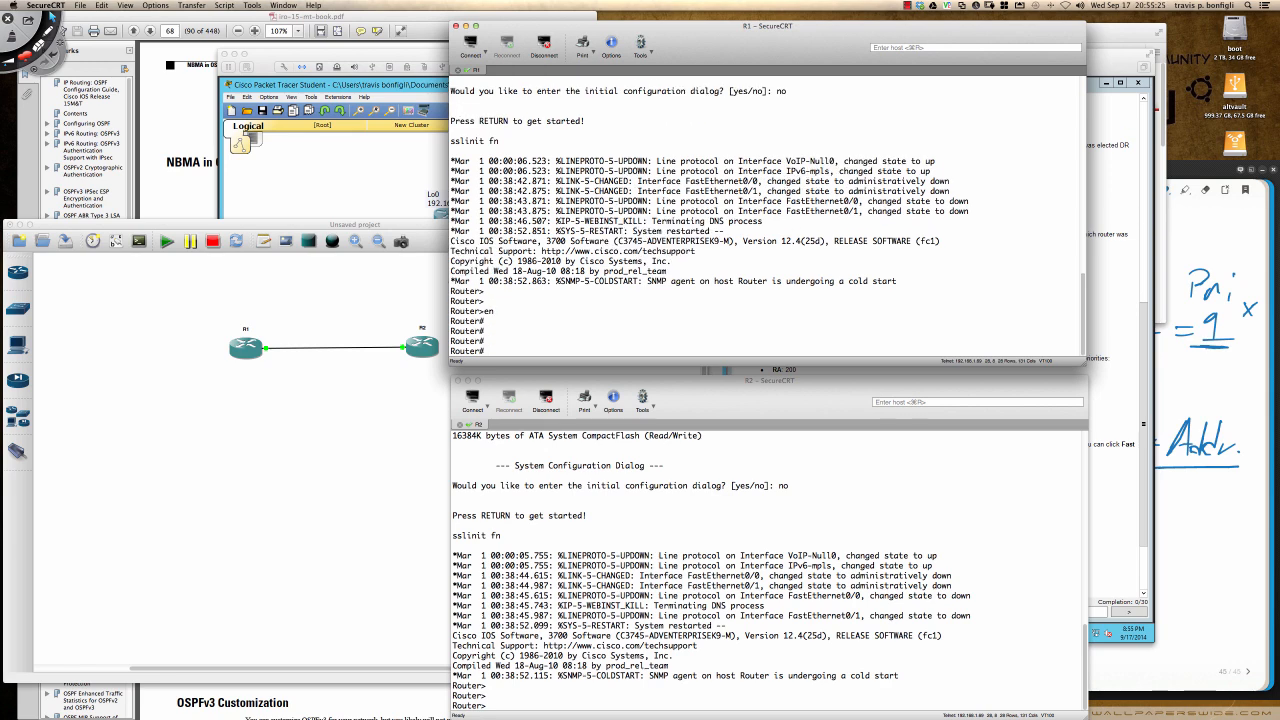
- Enter global configuration mode in R1's console and set the router's hostname to R1
type("conf t")
key("Return")
type("host")
key("Tab")
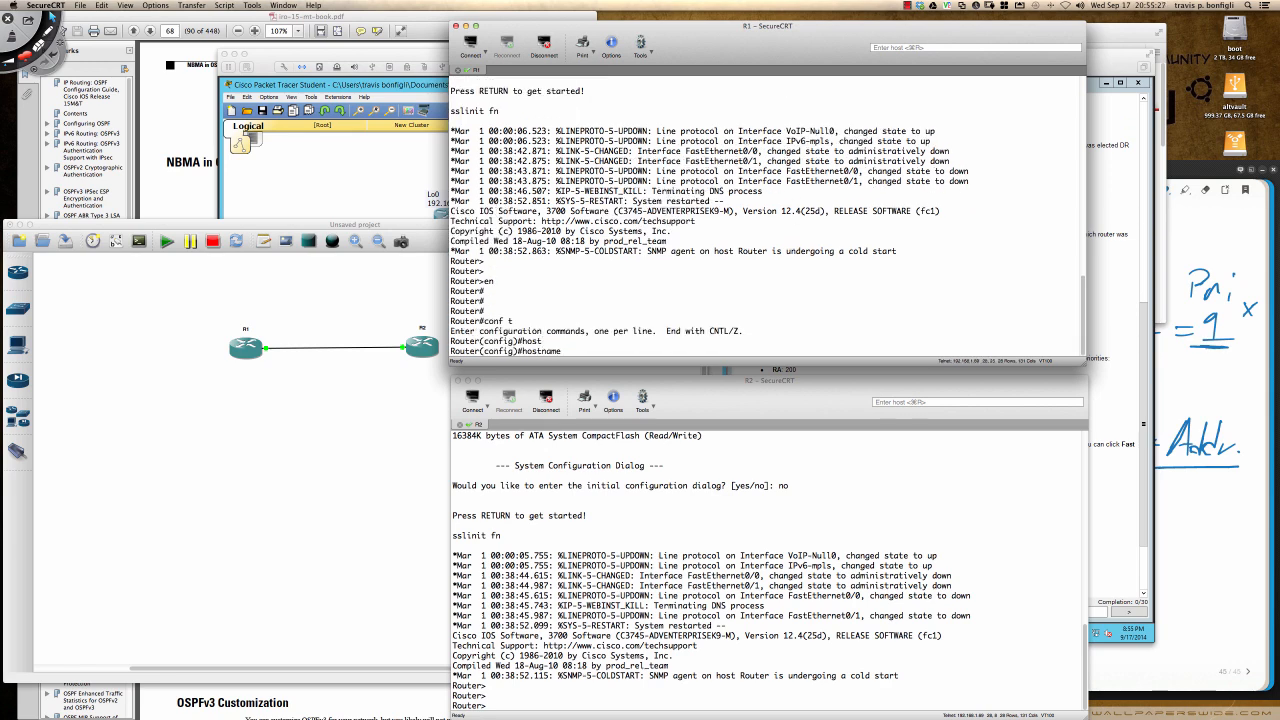
type("R1")
key("Return")
key("Return")
key("Return")
key("Return")
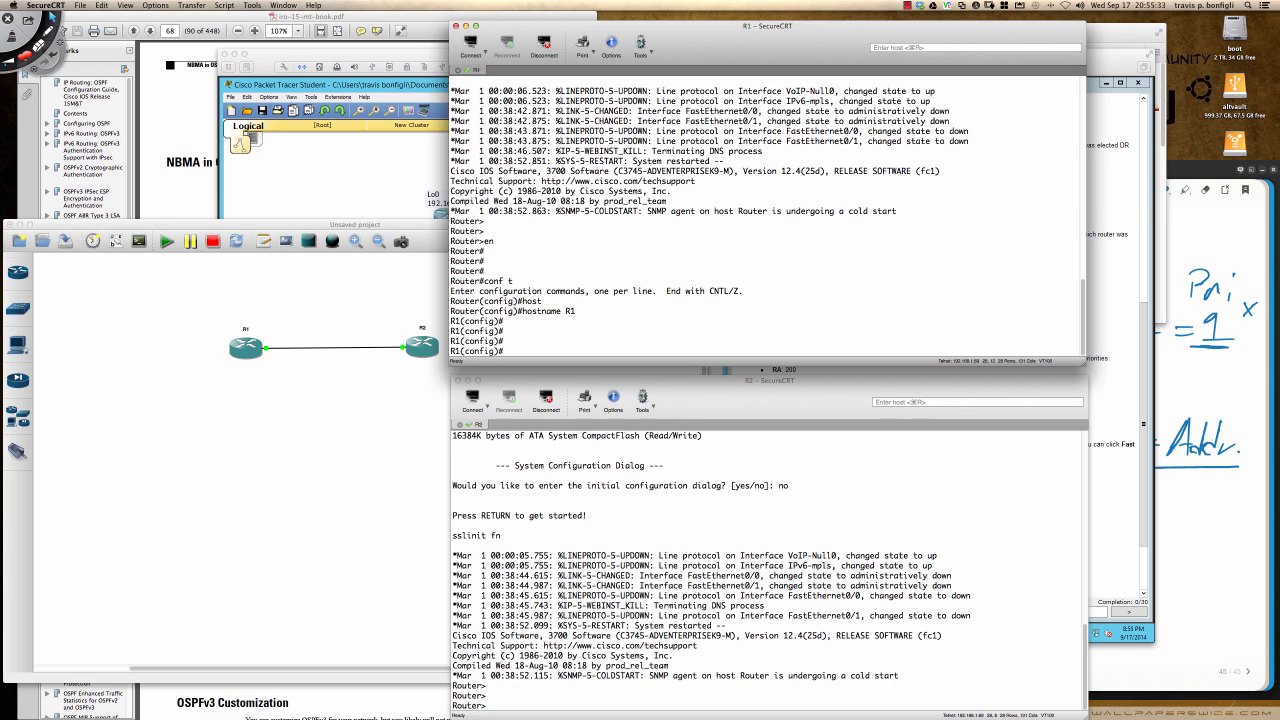
- Try to start OSPF process 1 on R1 with router ospf 1
type("router ospf 1")
key("Return")
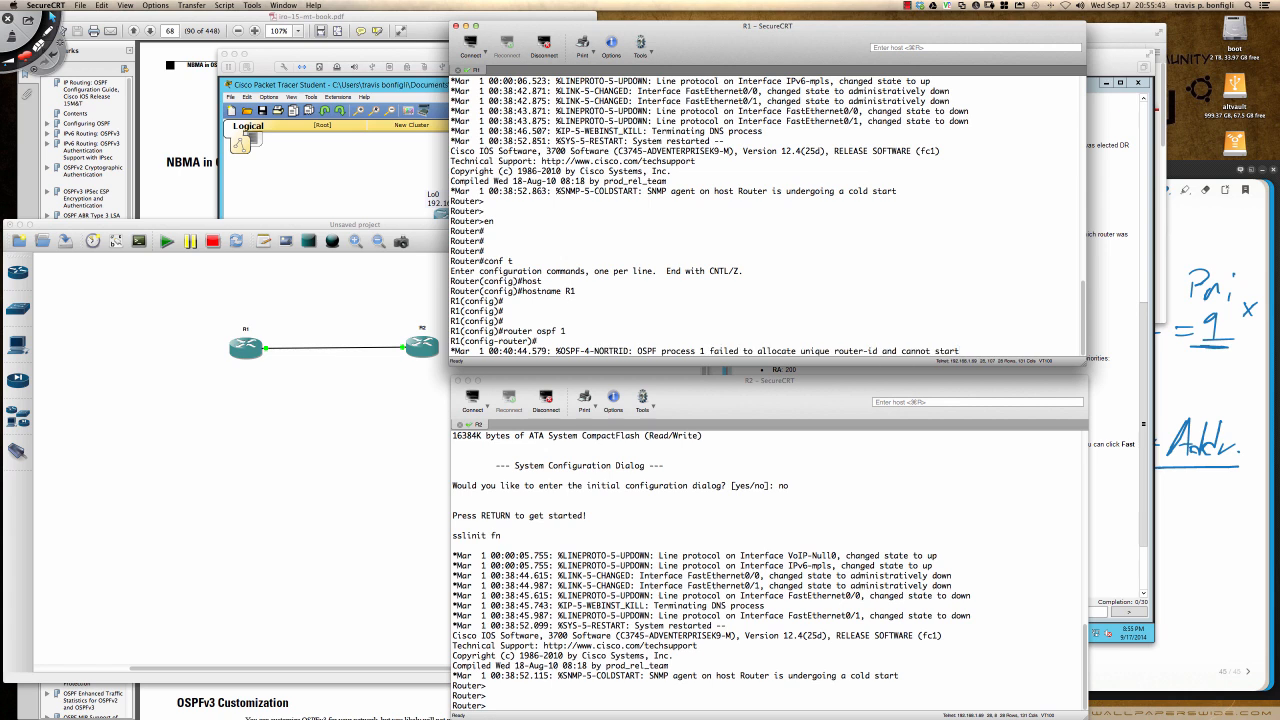
key("Return")
key("Return")
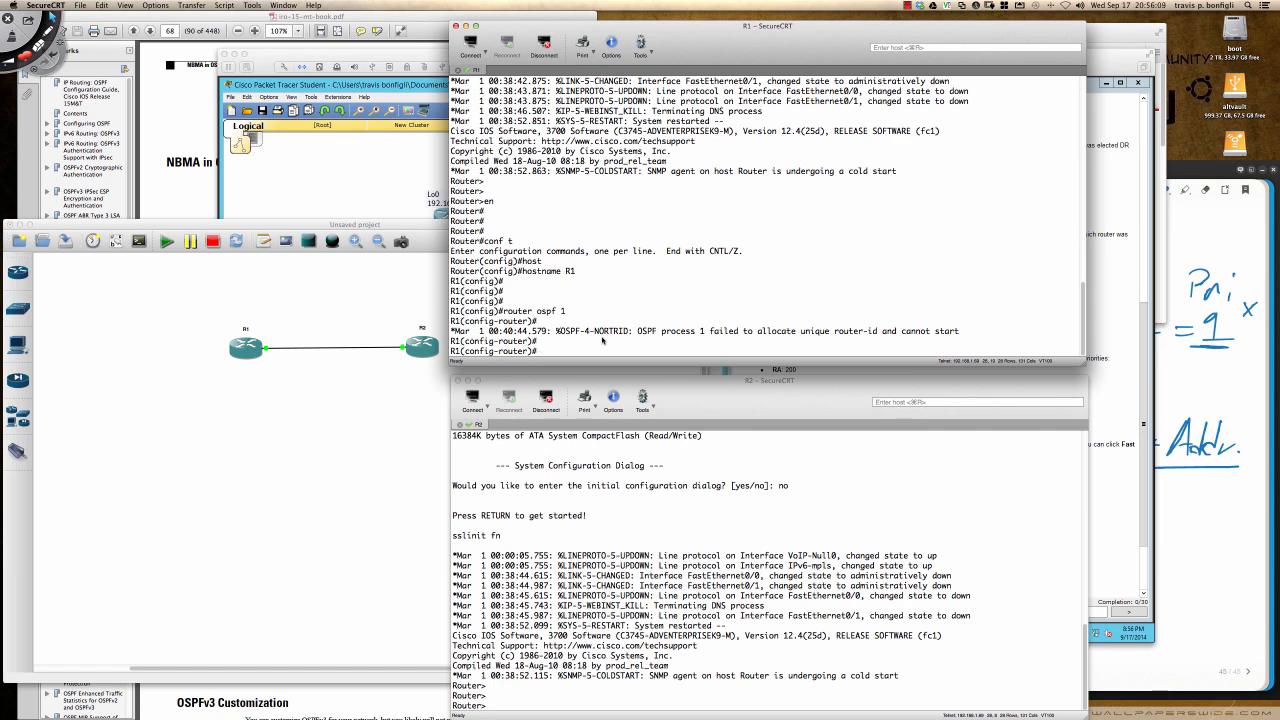
key("Return")
key("Return")
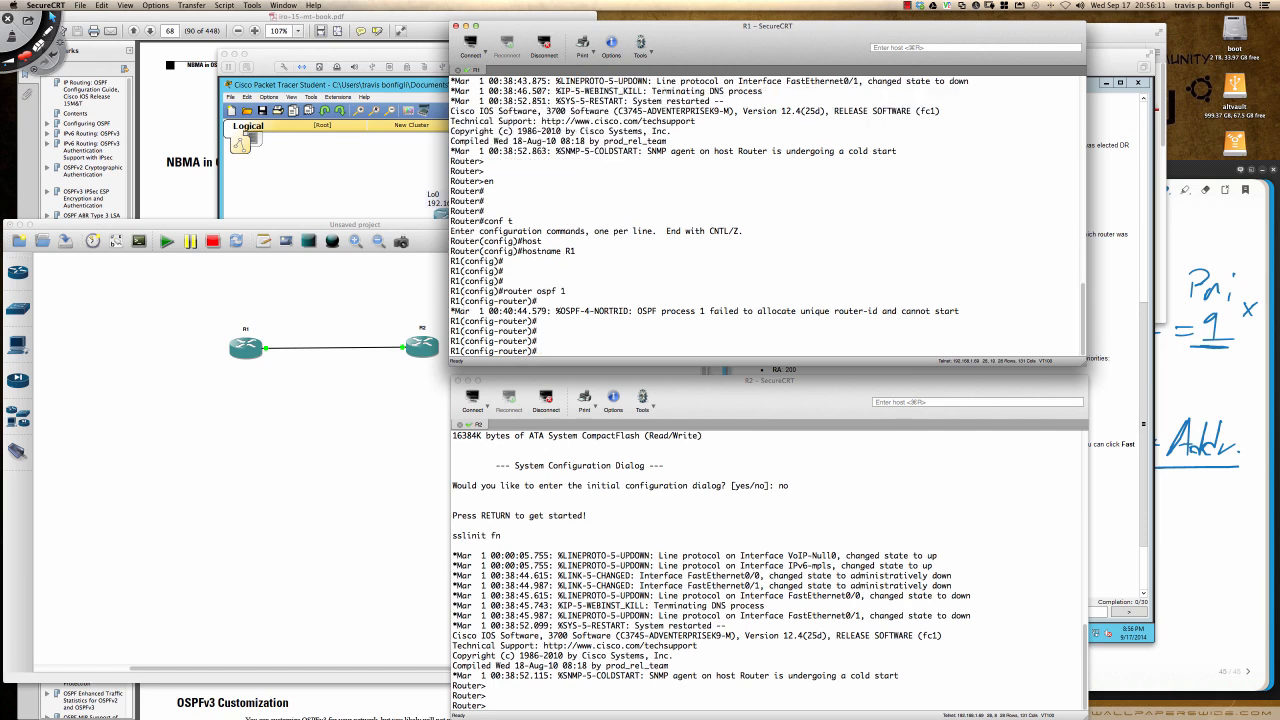
- Leave OSPF configuration on R1 and enable interface fa0/0 with no shut
type("exit")
key("Return")
type("int")
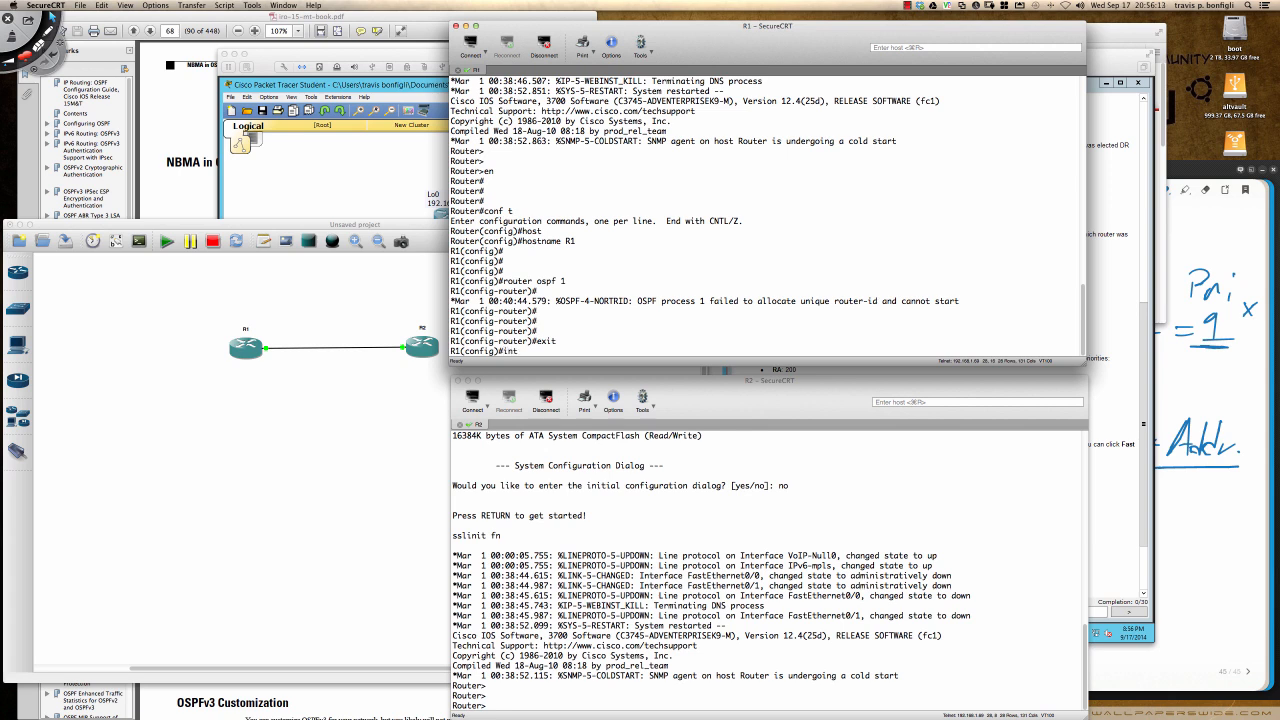
type(" fa0/0")
key("Return")
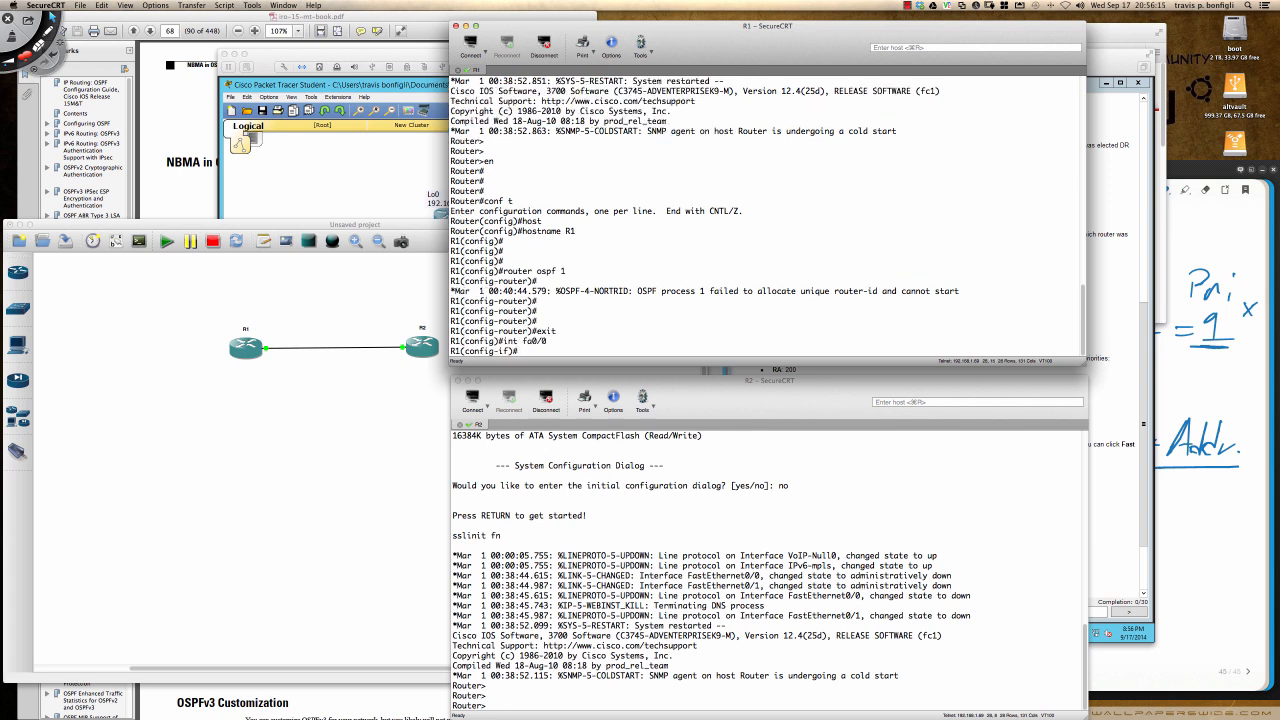
type("no shut")
key("Return")
key("Return")
key("Return")
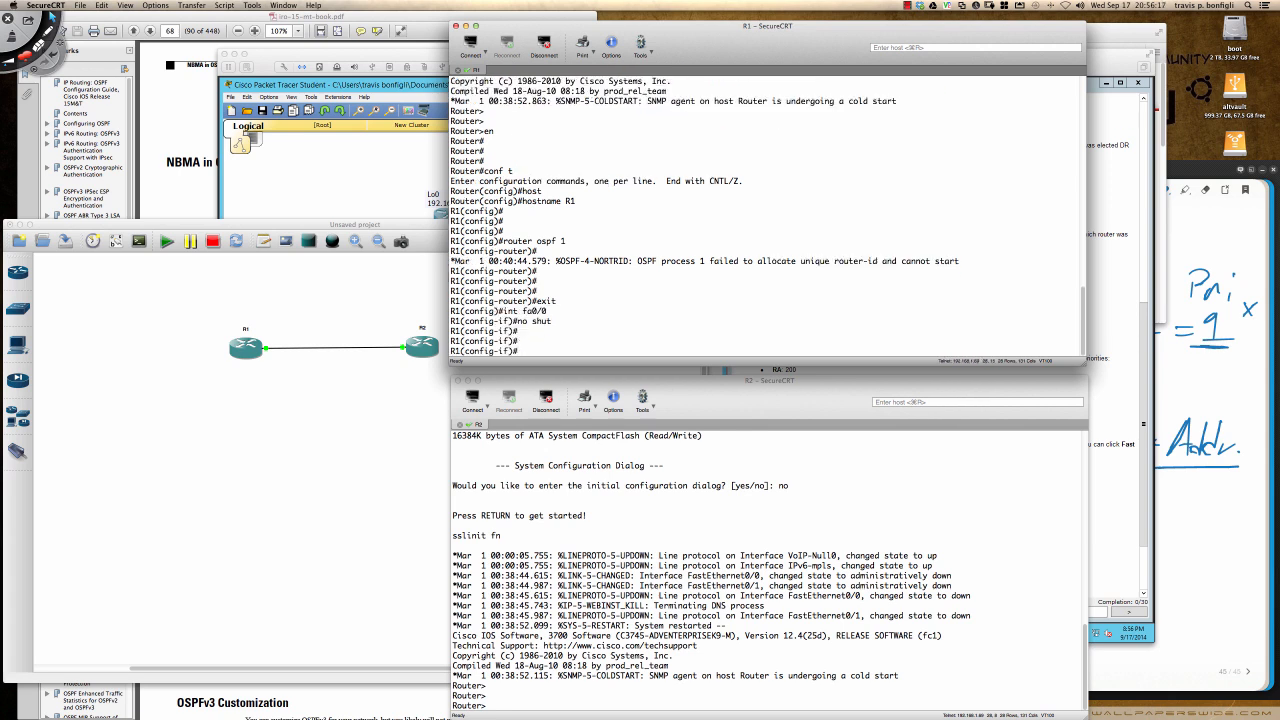
- Assign IP address 10.10.10.1 with mask 255.255.255.0 to R1's fa0/0 interface
type("ip add 10.10.10.1")
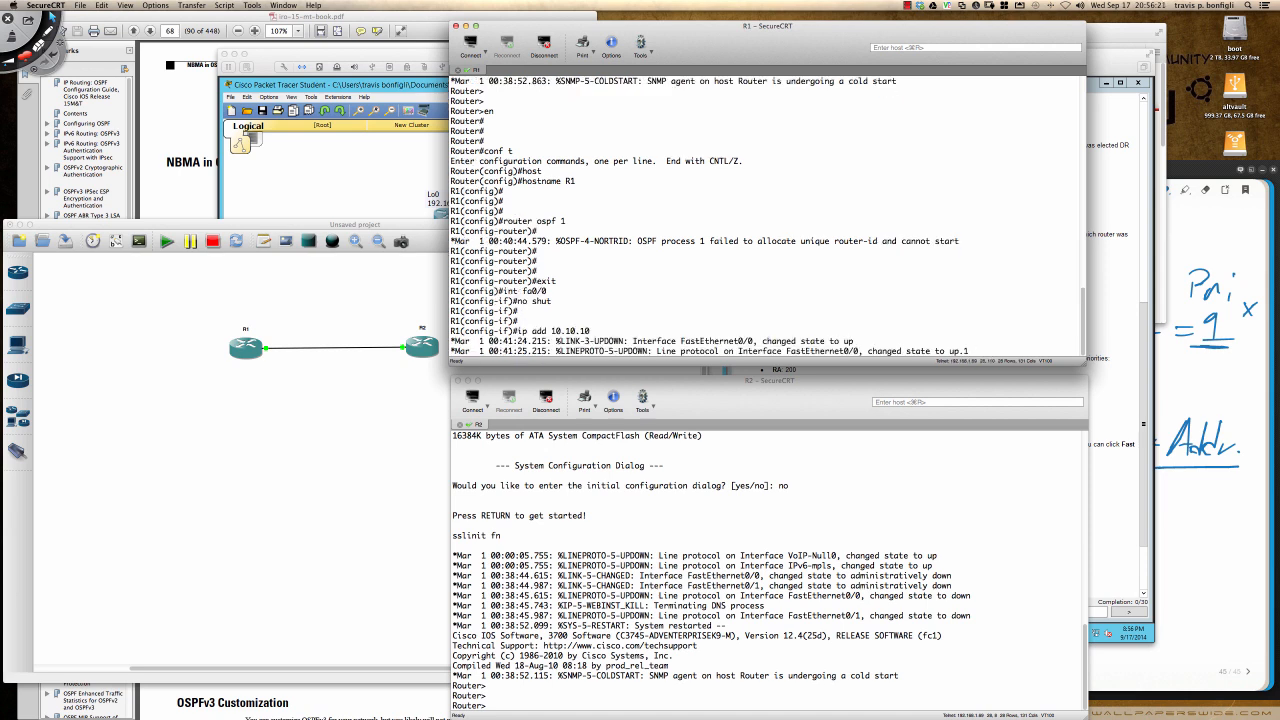
type(" 255.255.255.0")
key("Return")
key("Return")
key("Return")
key("Return")
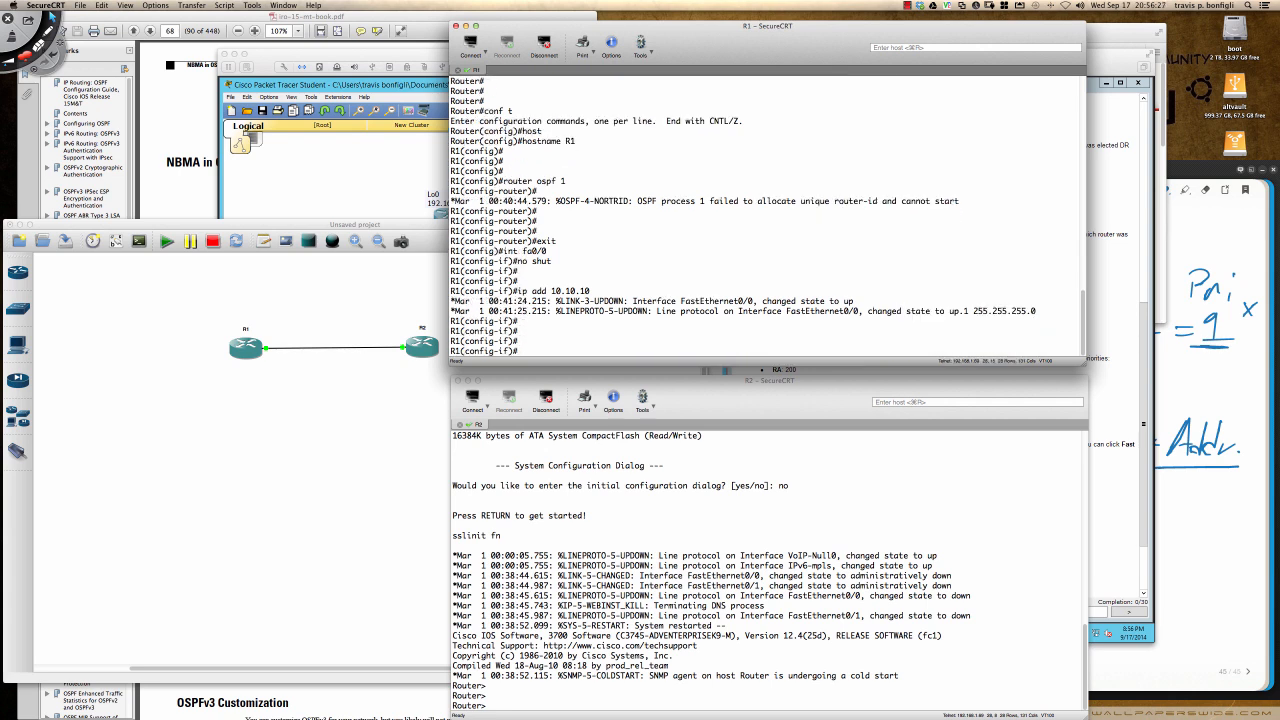
- In R2's console, enter privileged EXEC mode and open global configuration with conf t
left_click(748, 587)
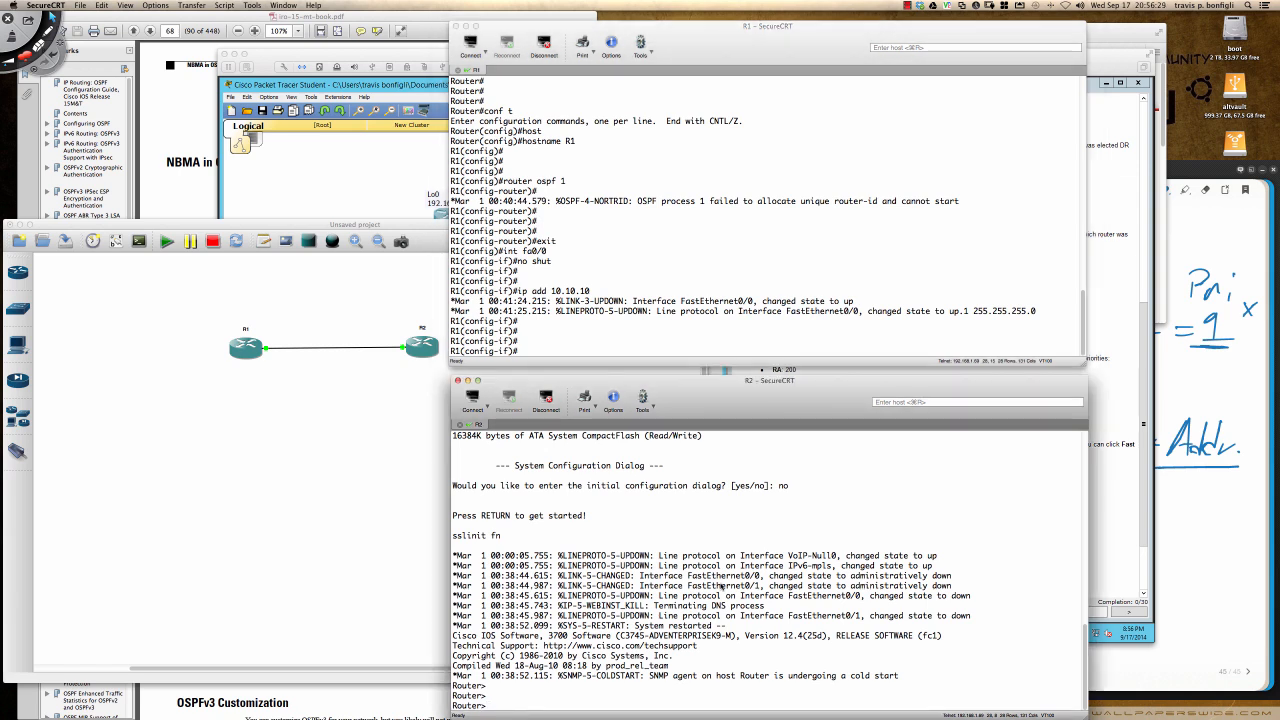
key("Return")
key("Return")
key("Return")
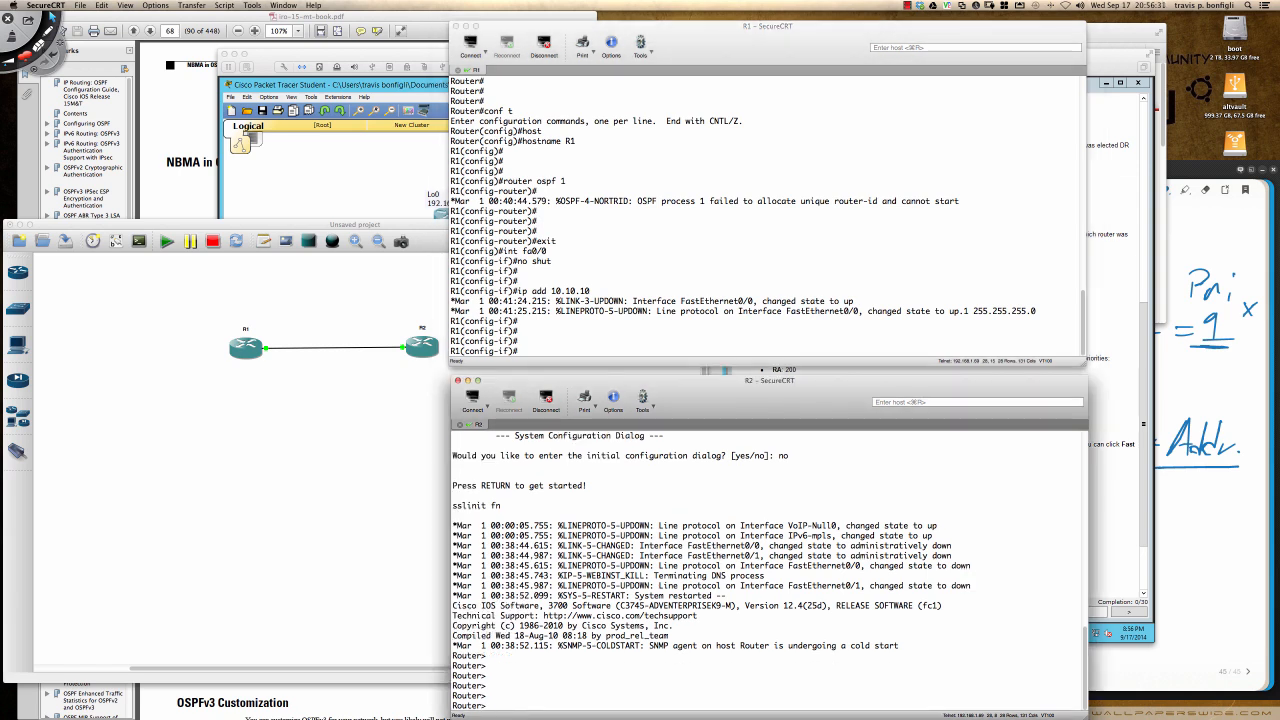
type("en")
key("Return")
type("conf t")
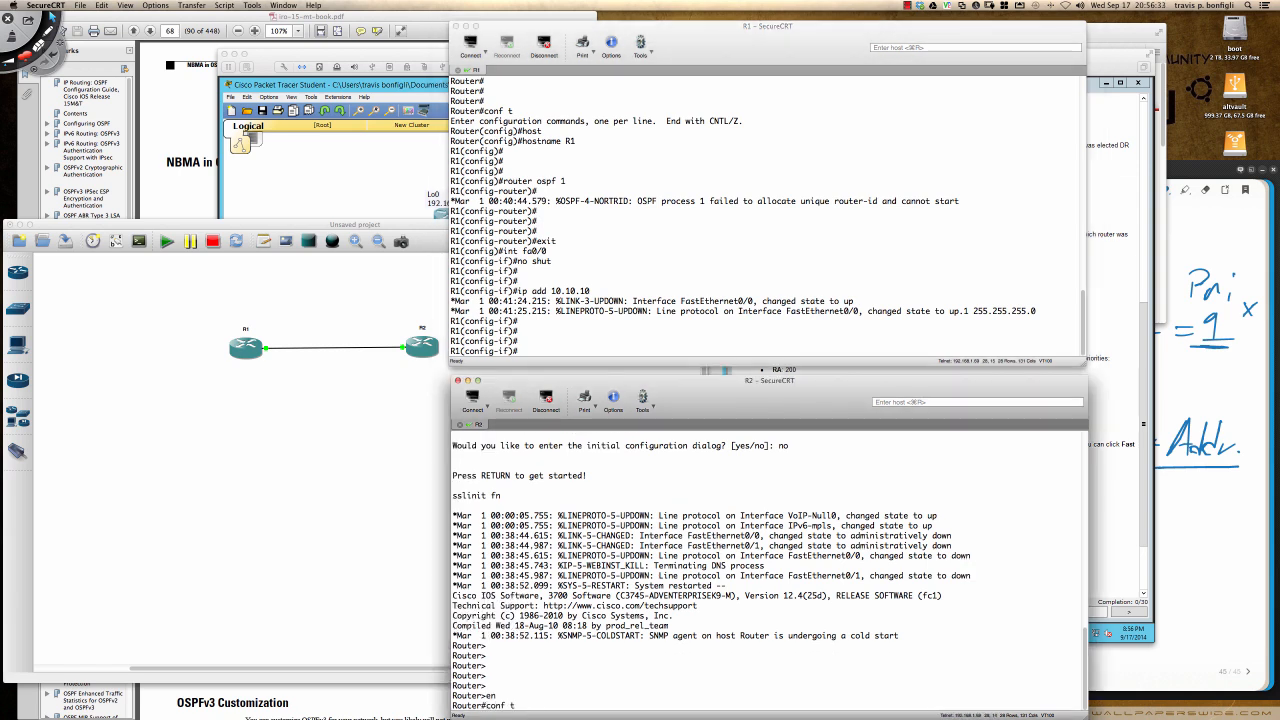
key("Return")
key("Return")
key("Return")
key("Return")
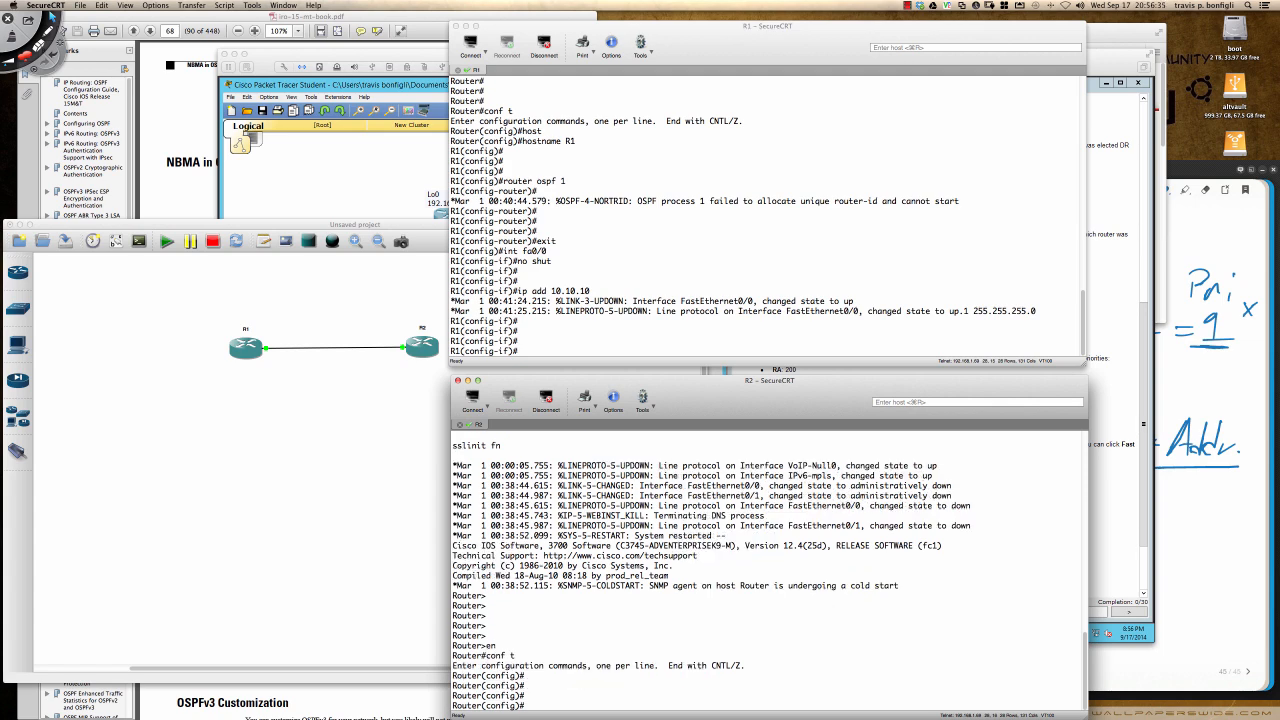
- Set the second router's hostname to R2
type("host")
key("Tab")
type("R")
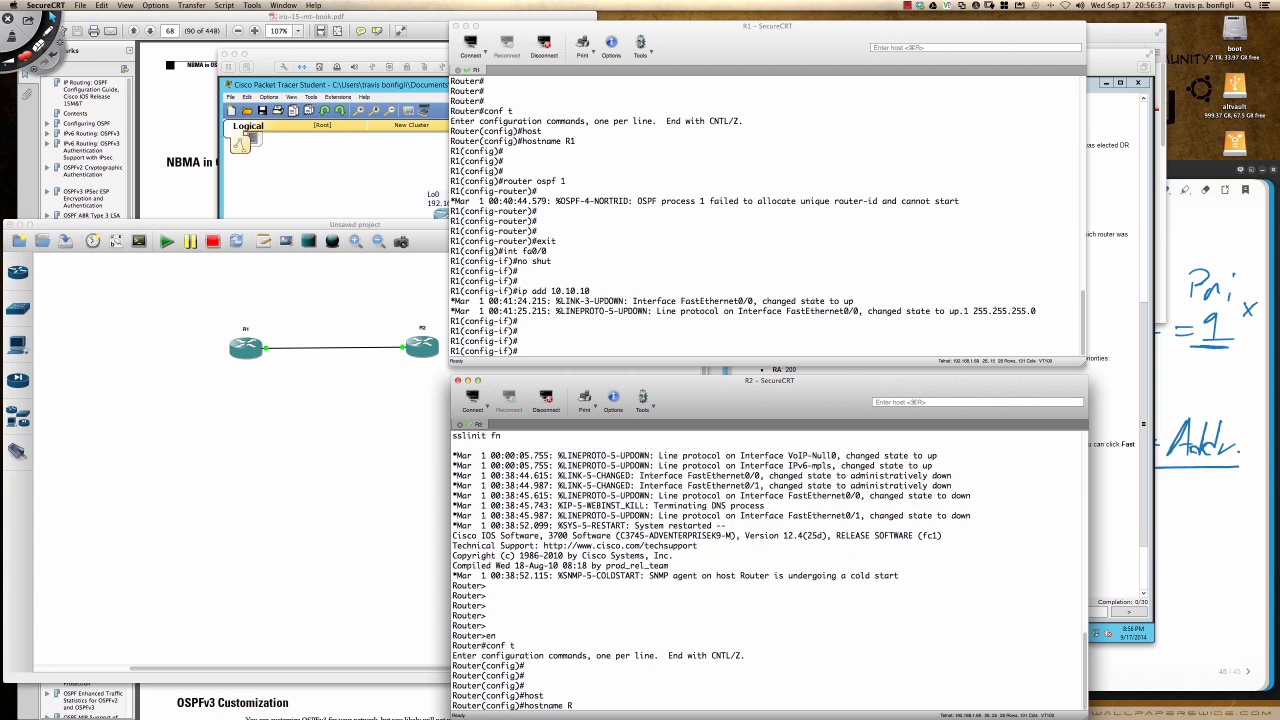
type("2")
key("Return")
key("Return")
key("Return")
key("Return")
- Open interface fa0/0 on R2 for configuration and enable it with no shut
type("int")
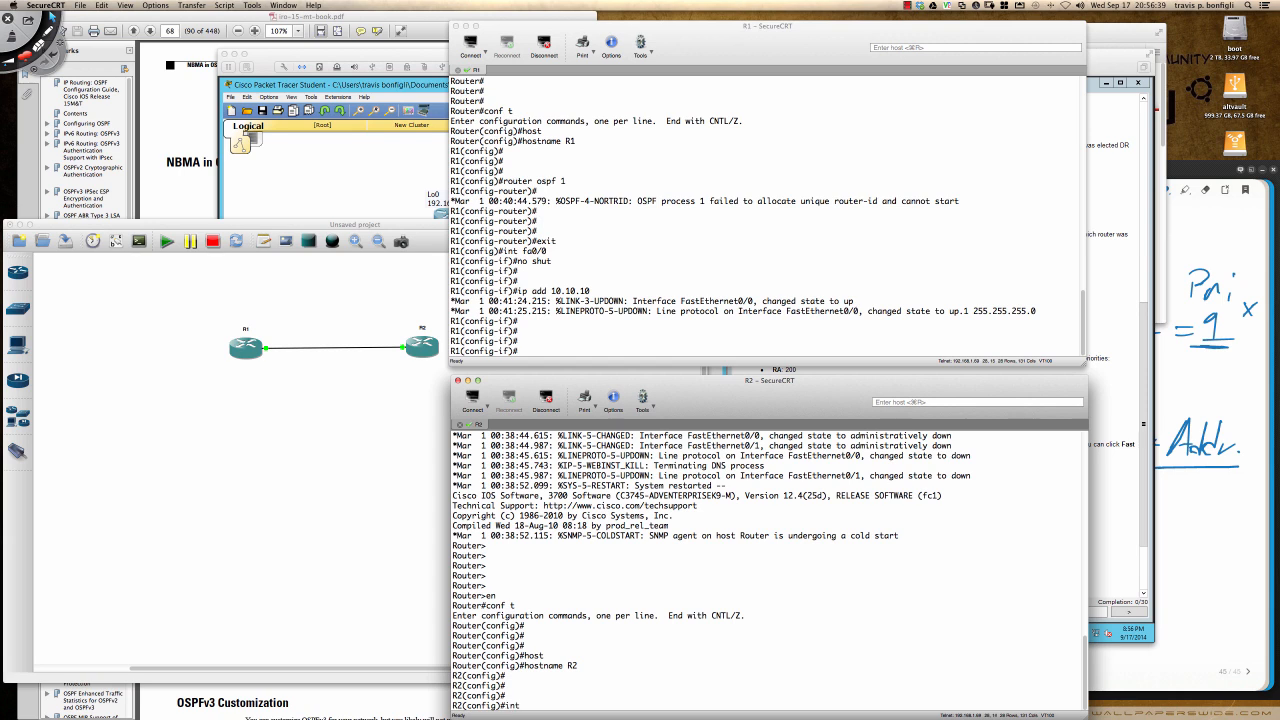
type(" fa0/0")
key("Return")
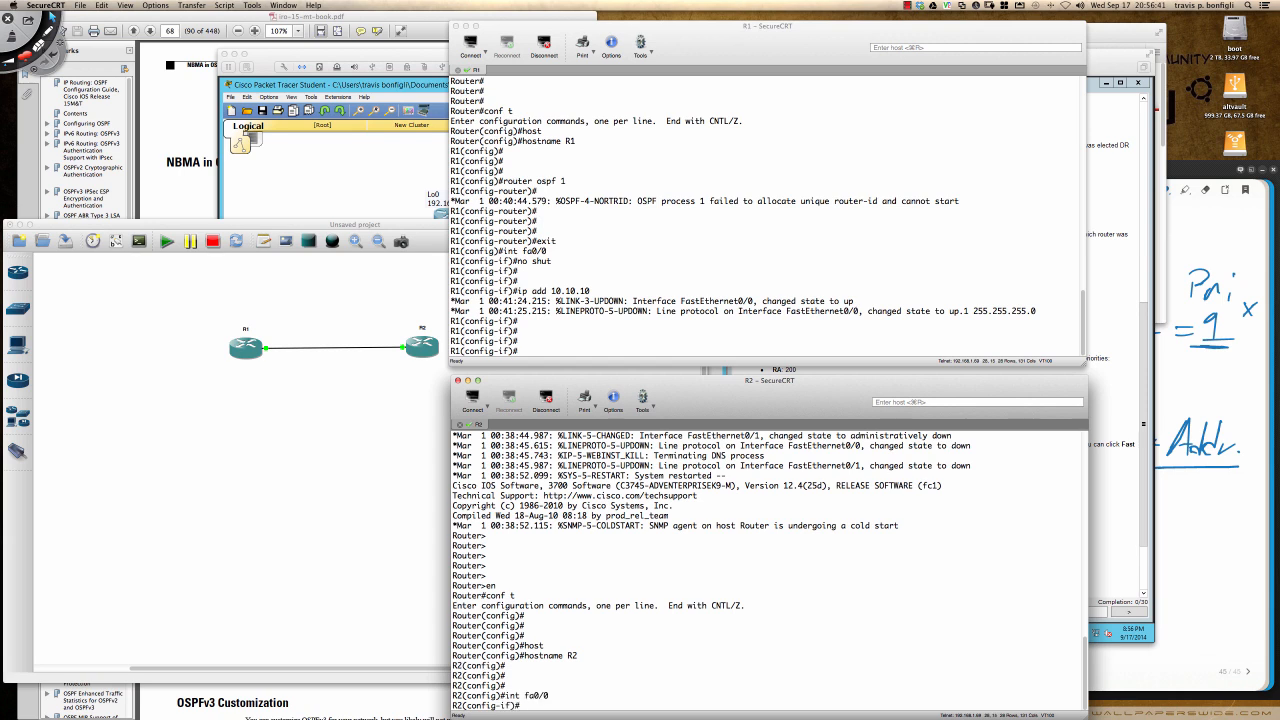
key("Return")
key("Return")
key("Return")
type("no sh")
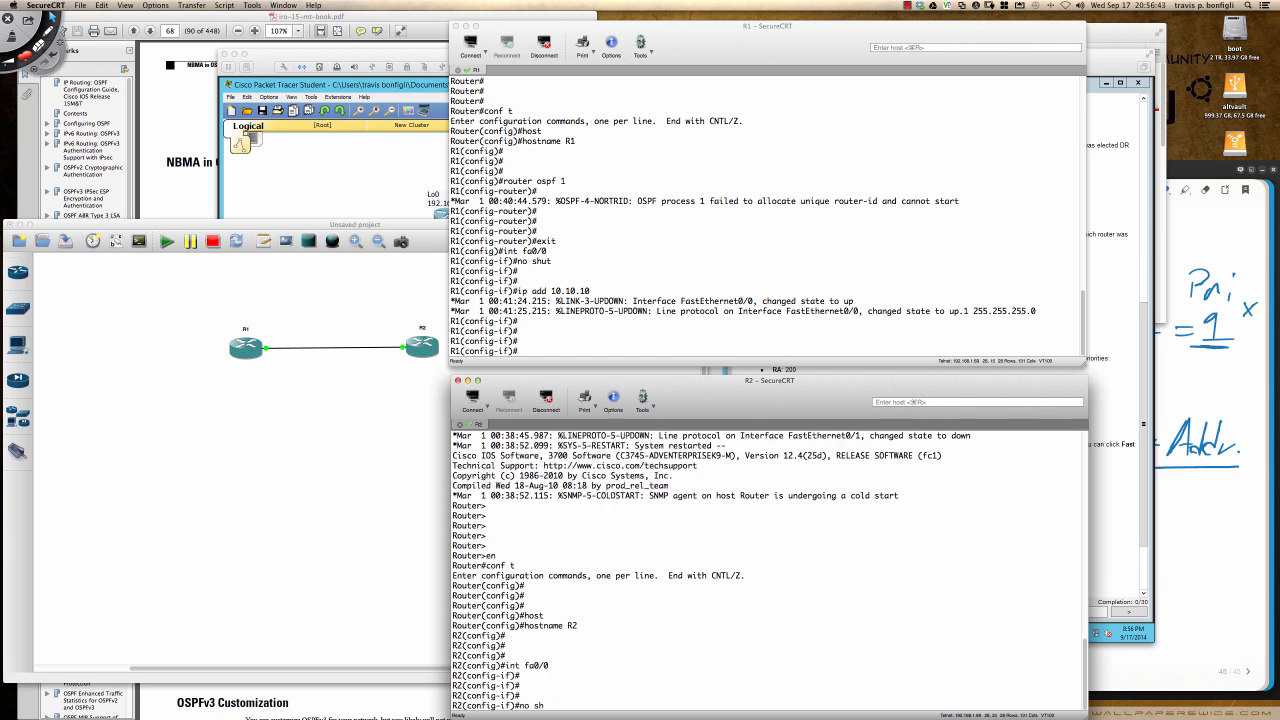
type("ut")
key("Return")
key("Return")
key("Return")
- Assign IP address 10.10.10.2 with mask 255.255.255.0 to R2's fa0/0 interface
type("ip add")
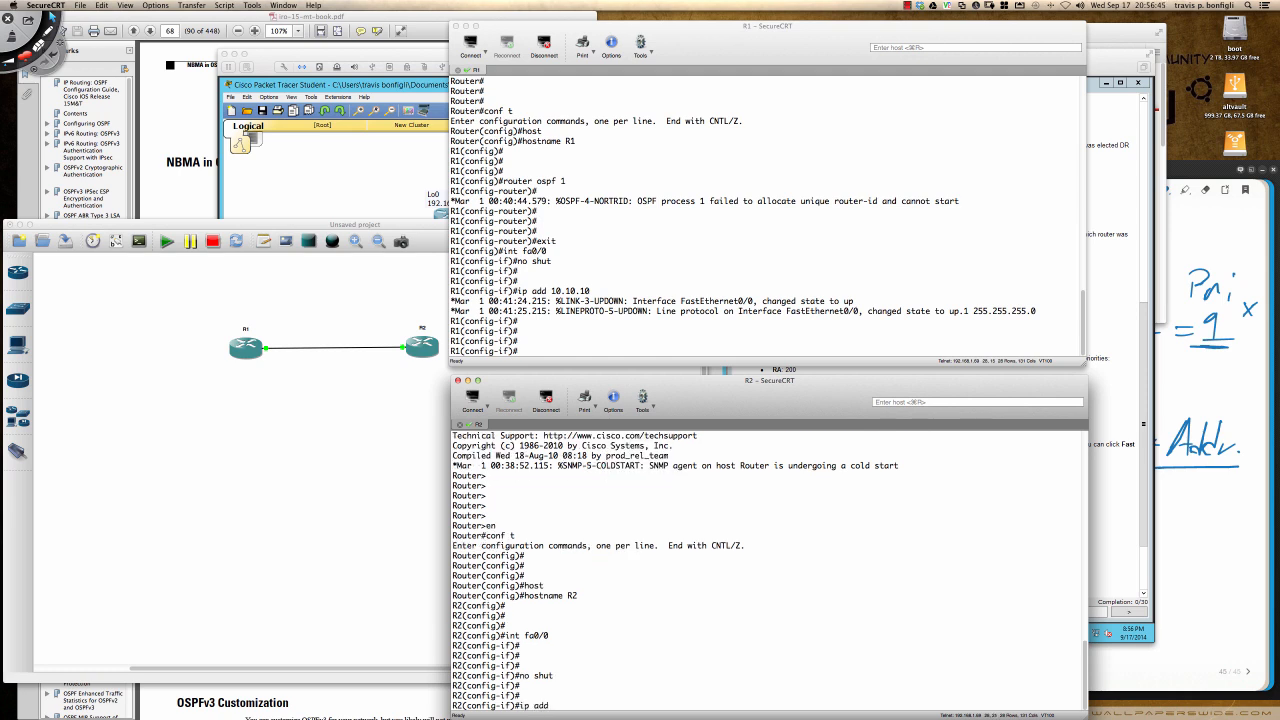
type(" 10.10.10.2")
type(" 255.255.255.")
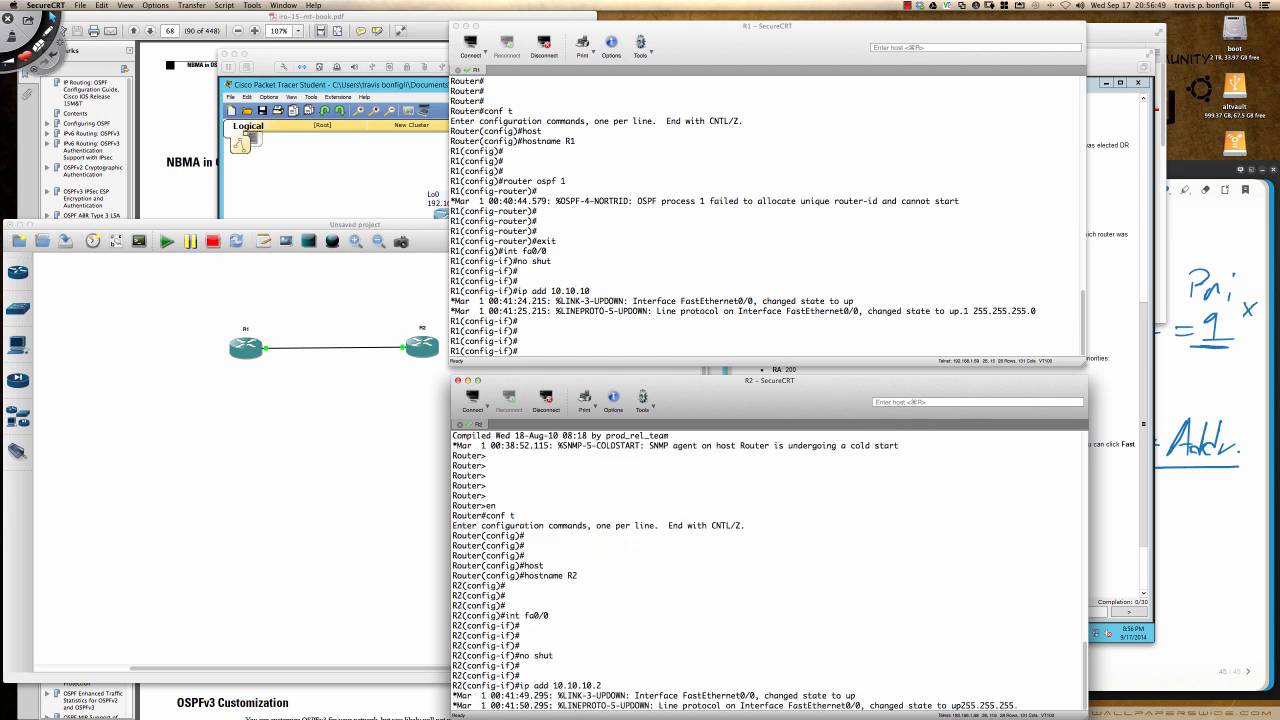
type("0")
key("Return")
key("Return")
key("Return")
key("Return")
key("Return")
key("Return")
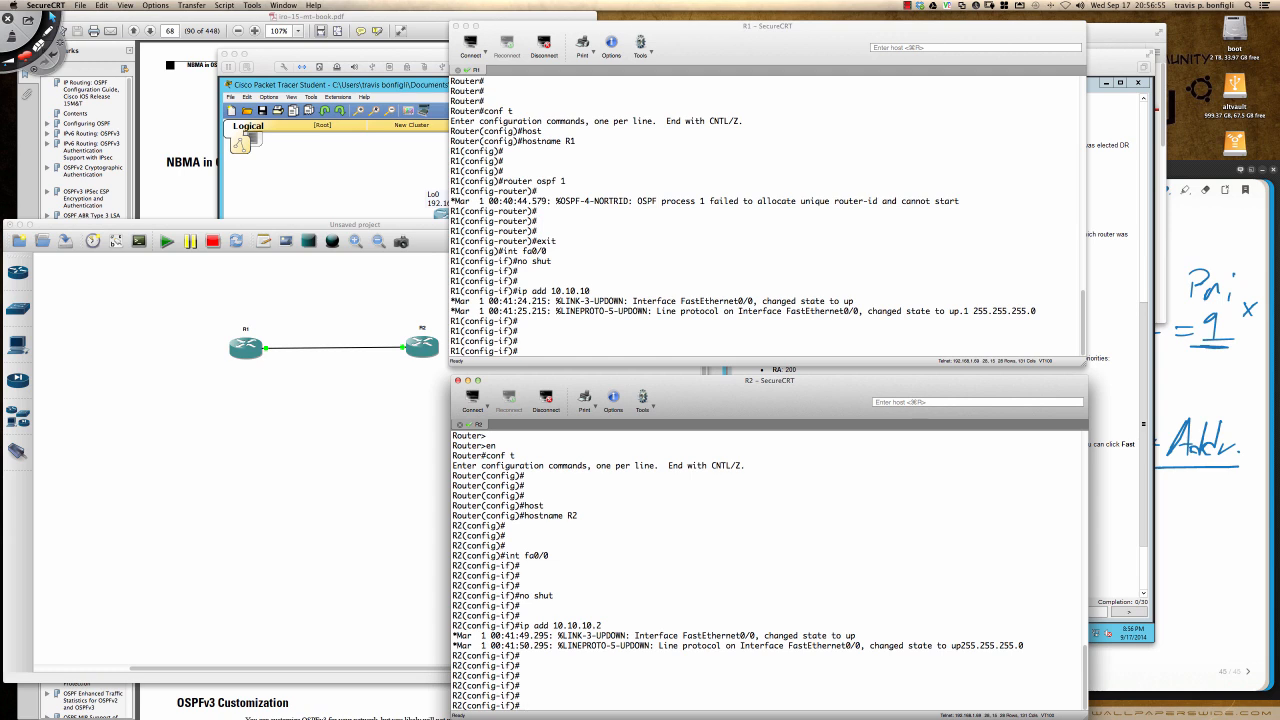
key("Return")
key("Return")
key("Return")
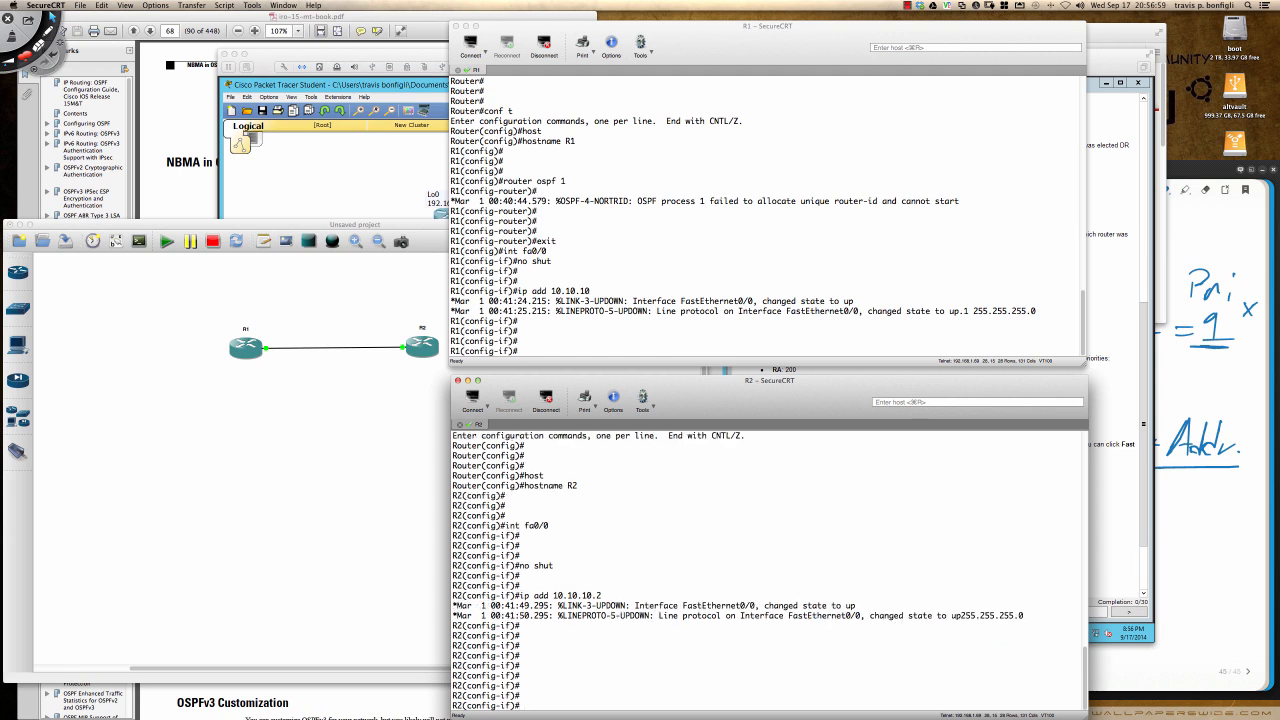
- Ping R1 at 10.10.10.1 from R2's configuration mode and display R2's ARP table
type("do ping 10.10.10.1")
key("Return")
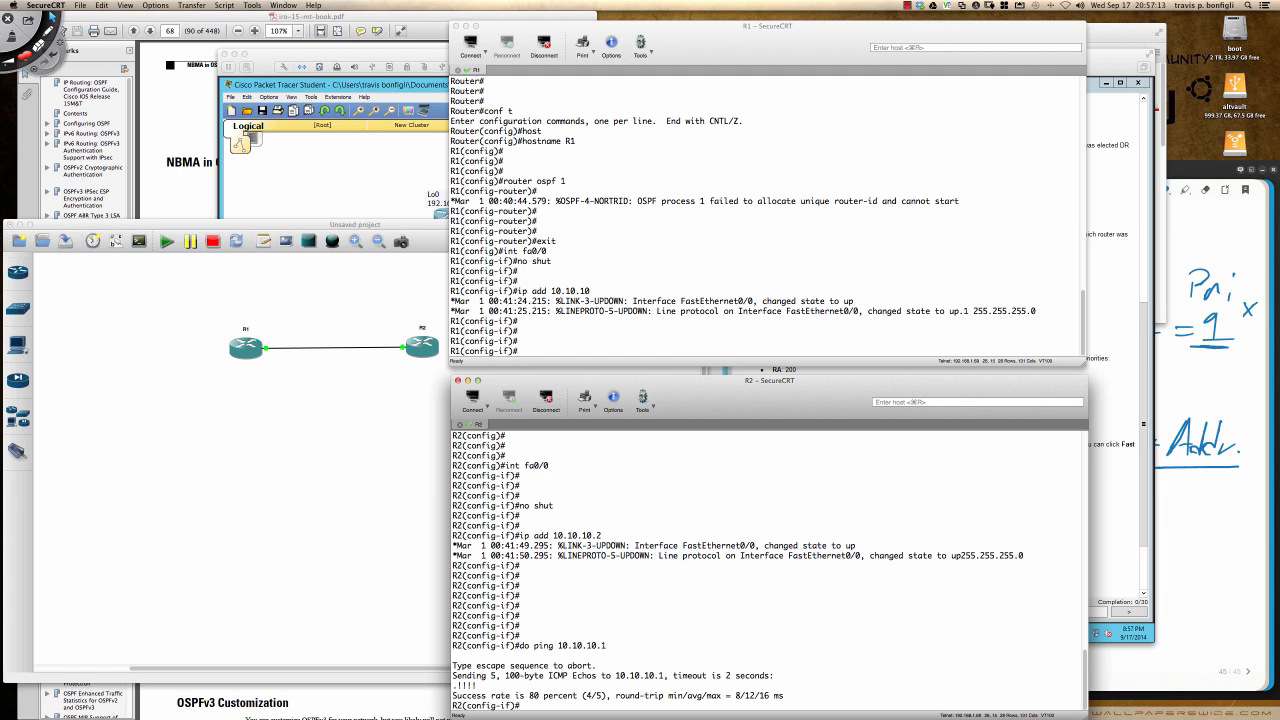
type("do show arp")
key("Return")
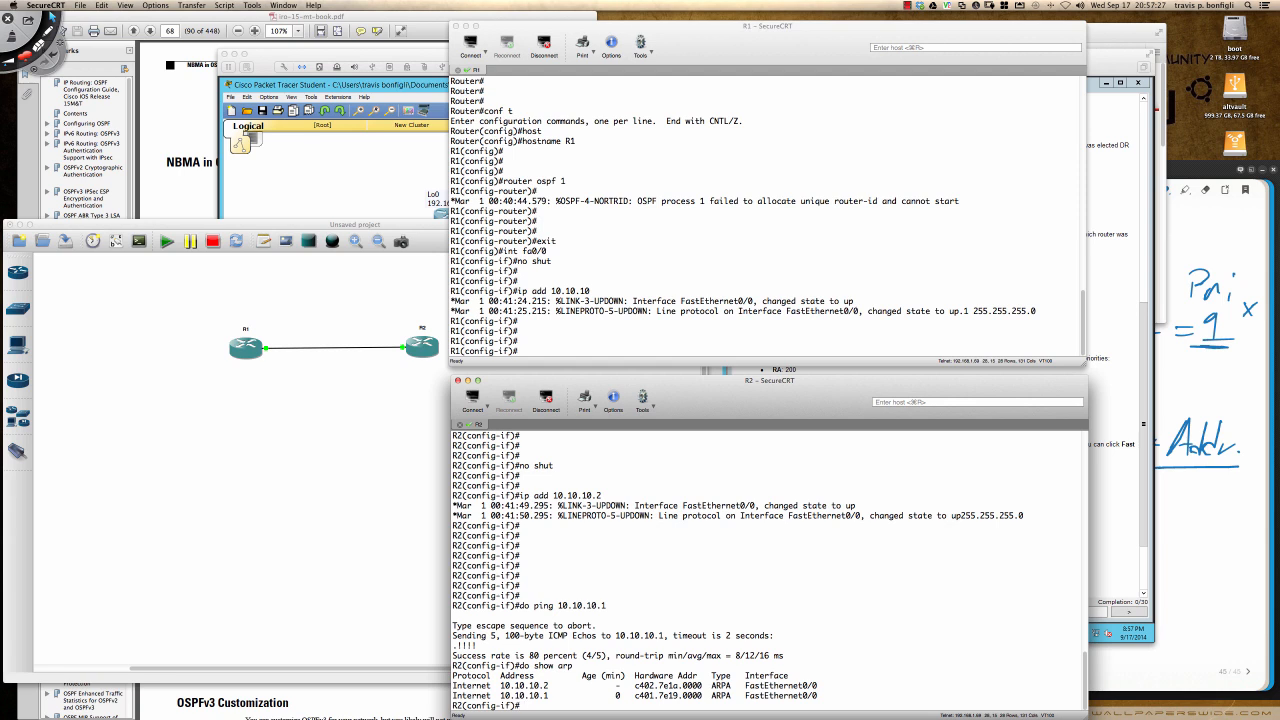
- Repeat the ping to 10.10.10.1 from R2's interface configuration mode
key("Up")
key("Up")
key("Return")
key("Return")
key("Return")
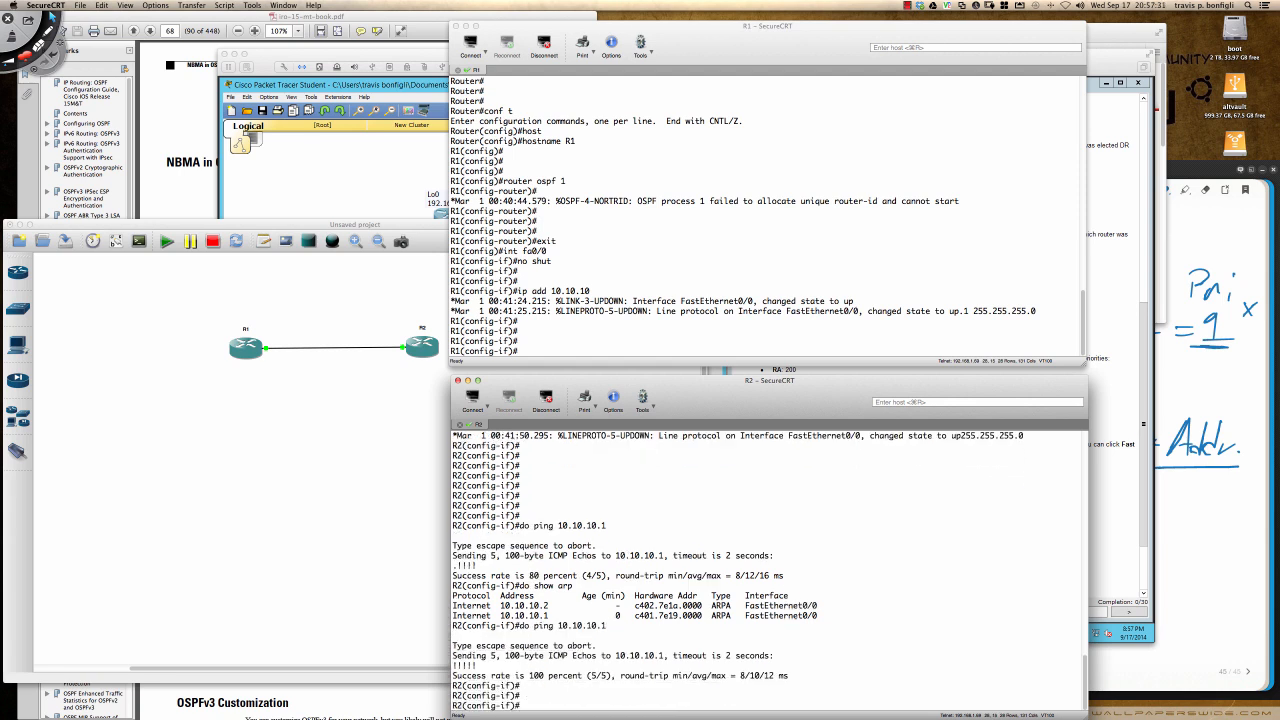
- Ping R2 at 10.10.10.2 from R1's interface configuration mode
left_click(693, 317)
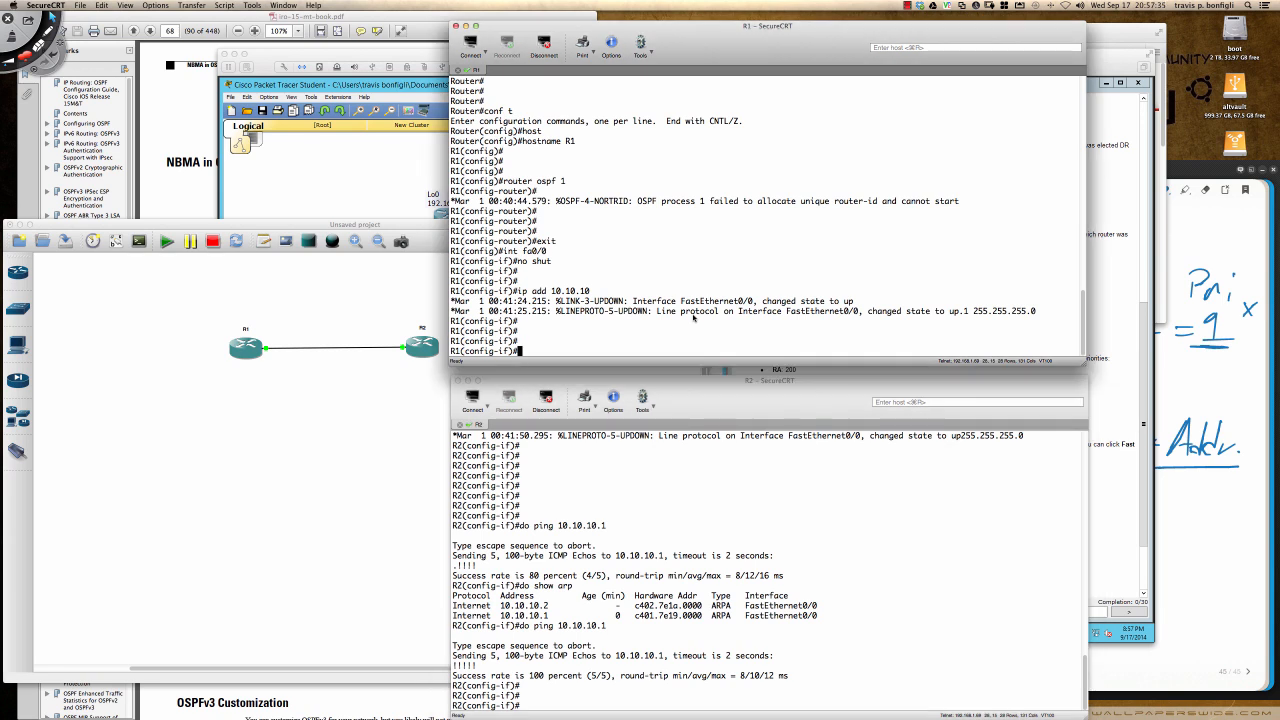
type("do ping 10.10.10.2")
key("Return")
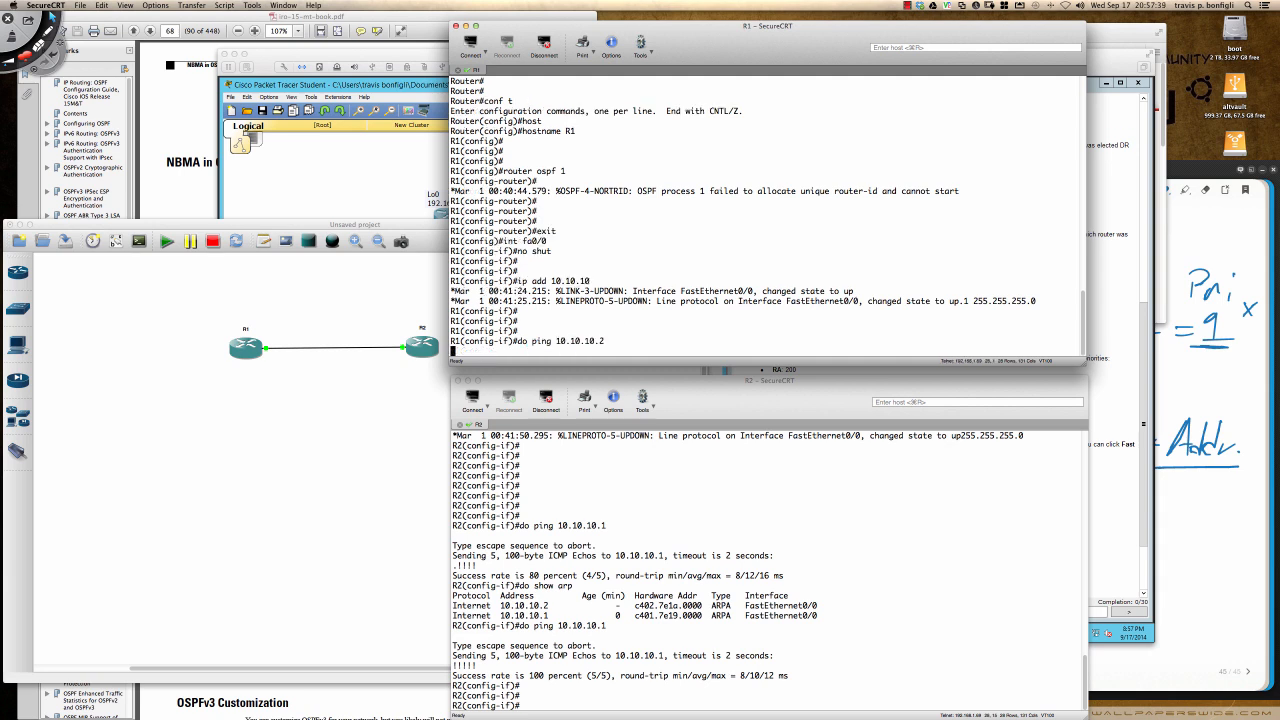
key("Return")
key("Return")
key("Return")
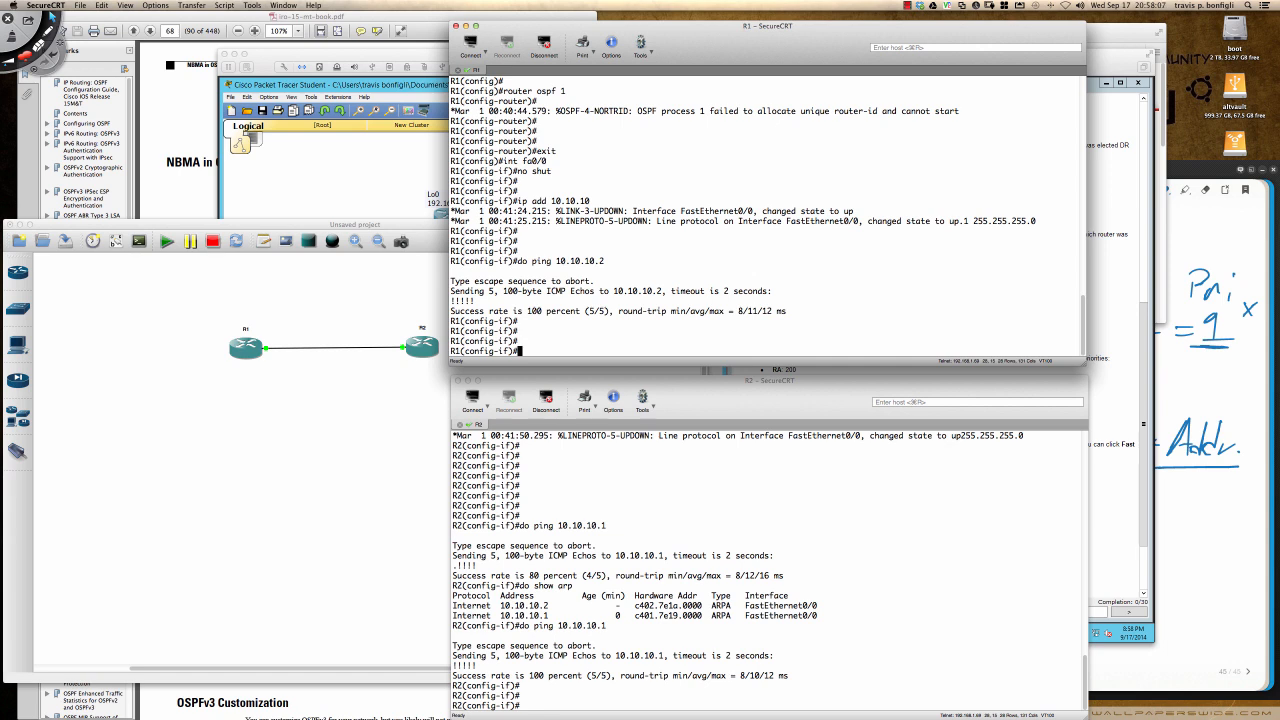
- Enter OSPF process 1 on R1 and set its router ID to 1.1.1.1
type("router ospf 1")
key("Return")
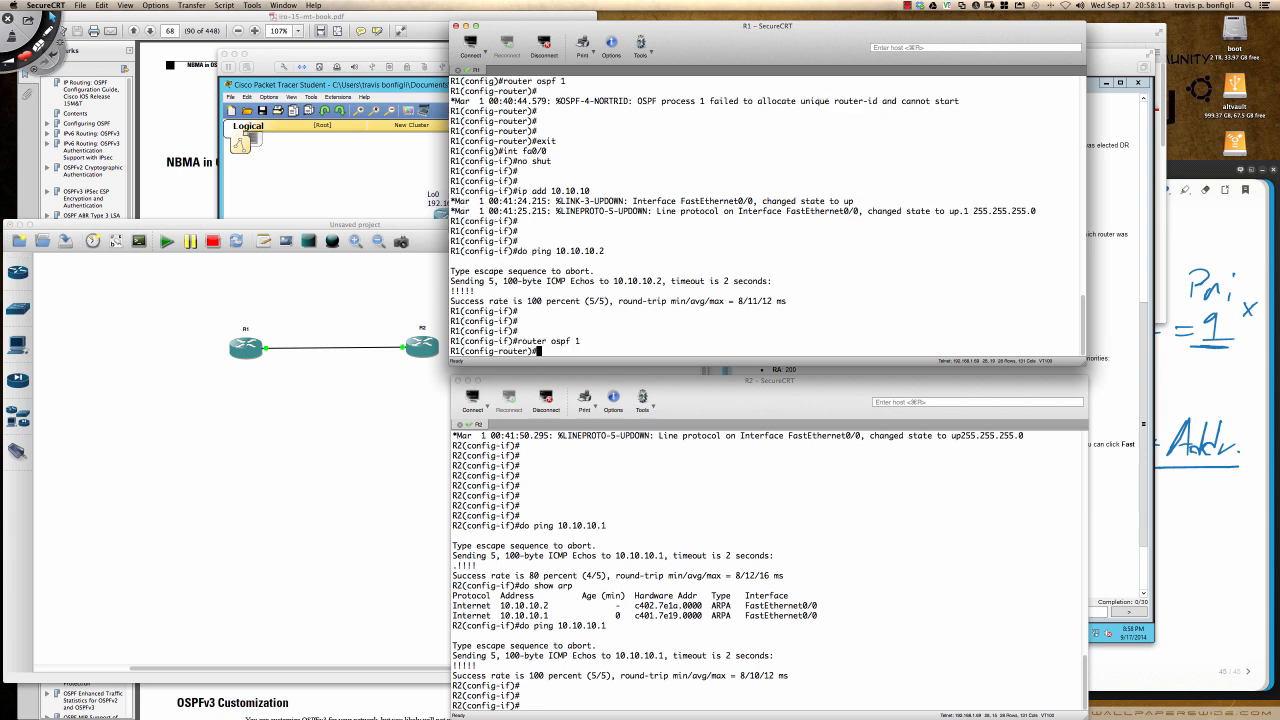
type("outer")
key("Tab")
type("?")
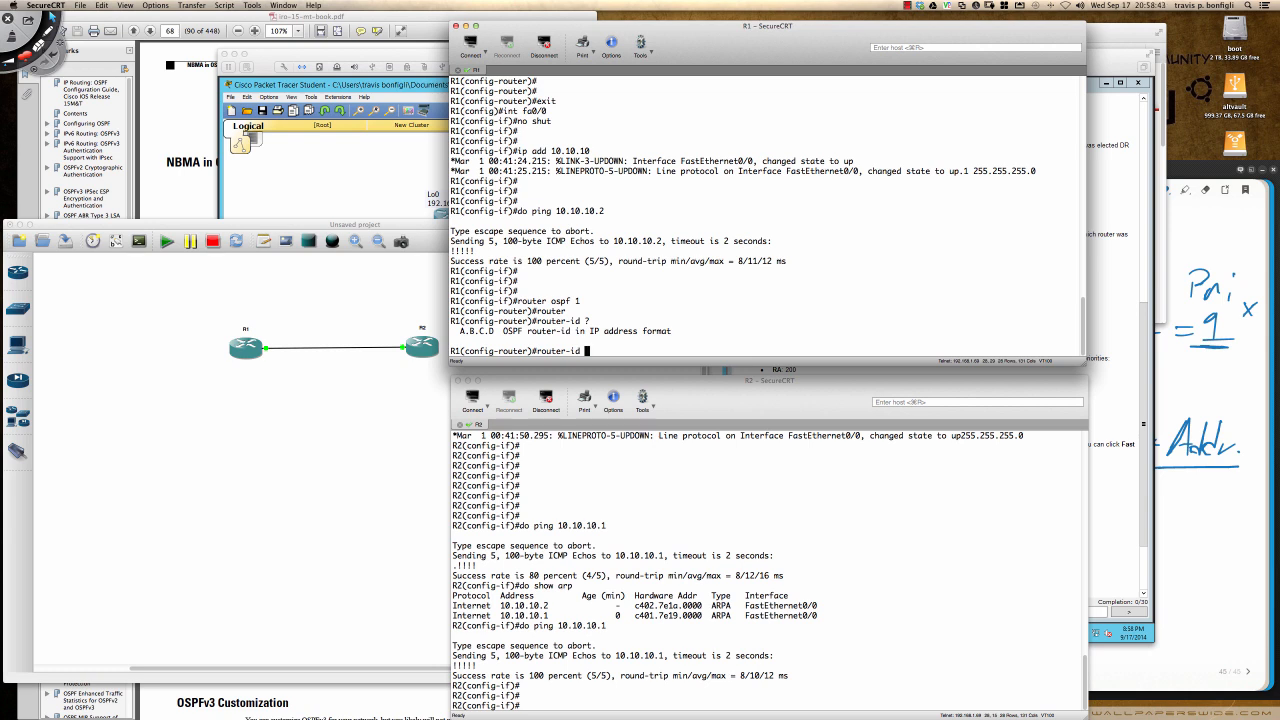
type(".1.1.1")
key("Return")
key("Return")
key("Return")
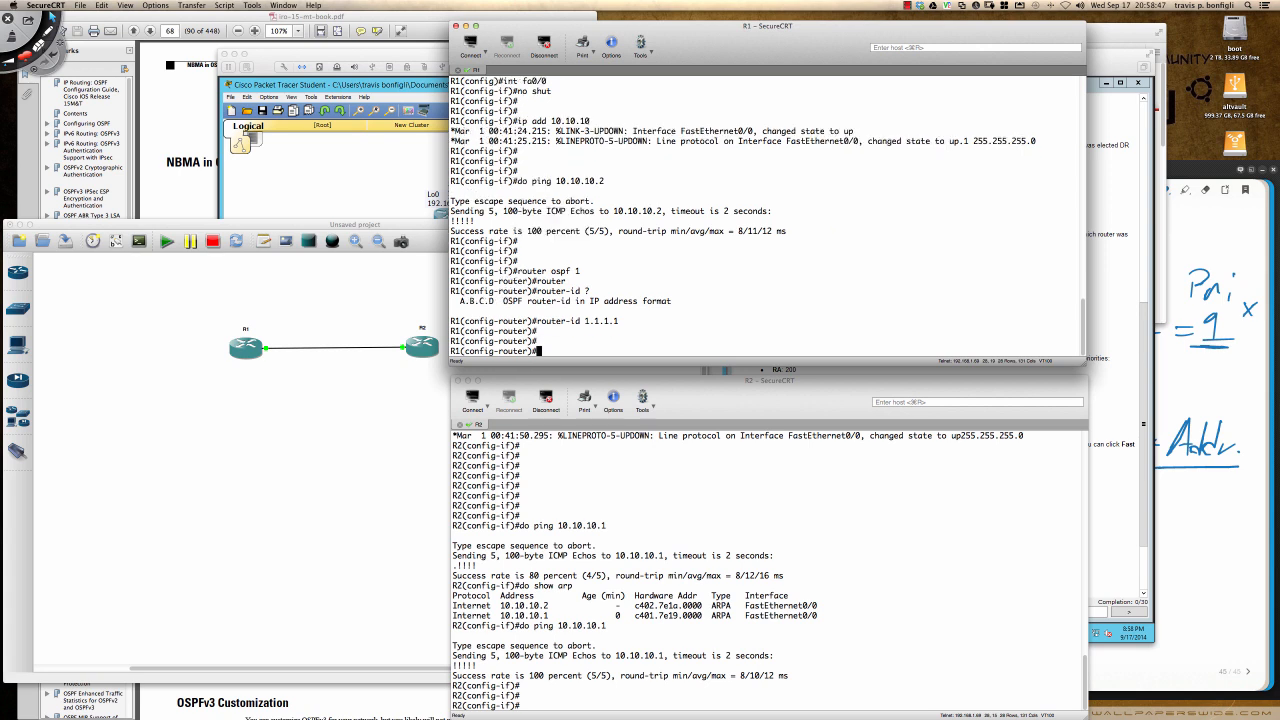
- Advertise network 10.10.10.0 with wildcard mask 0.0.0.255 in area 0 under R1's OSPF process
type("net")
key("Tab")
type("1")
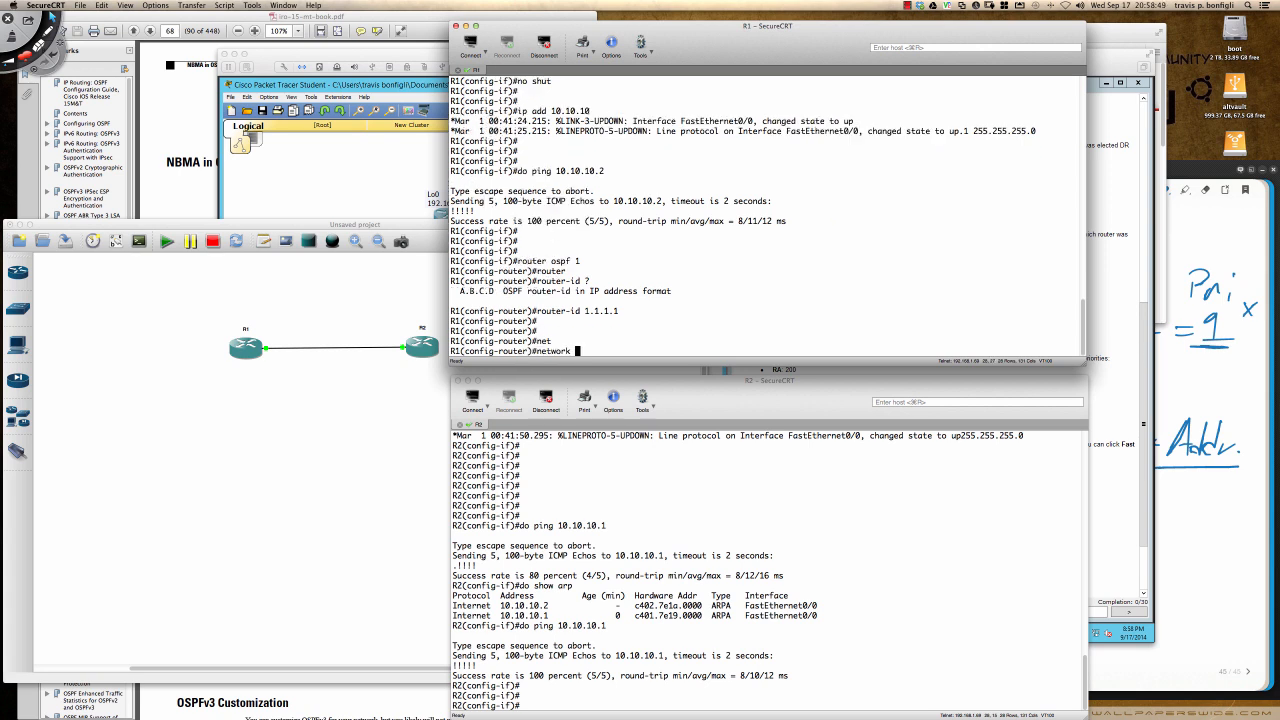
type("0.10.10.0 0.0.0.255 araea 0")
key("Return")
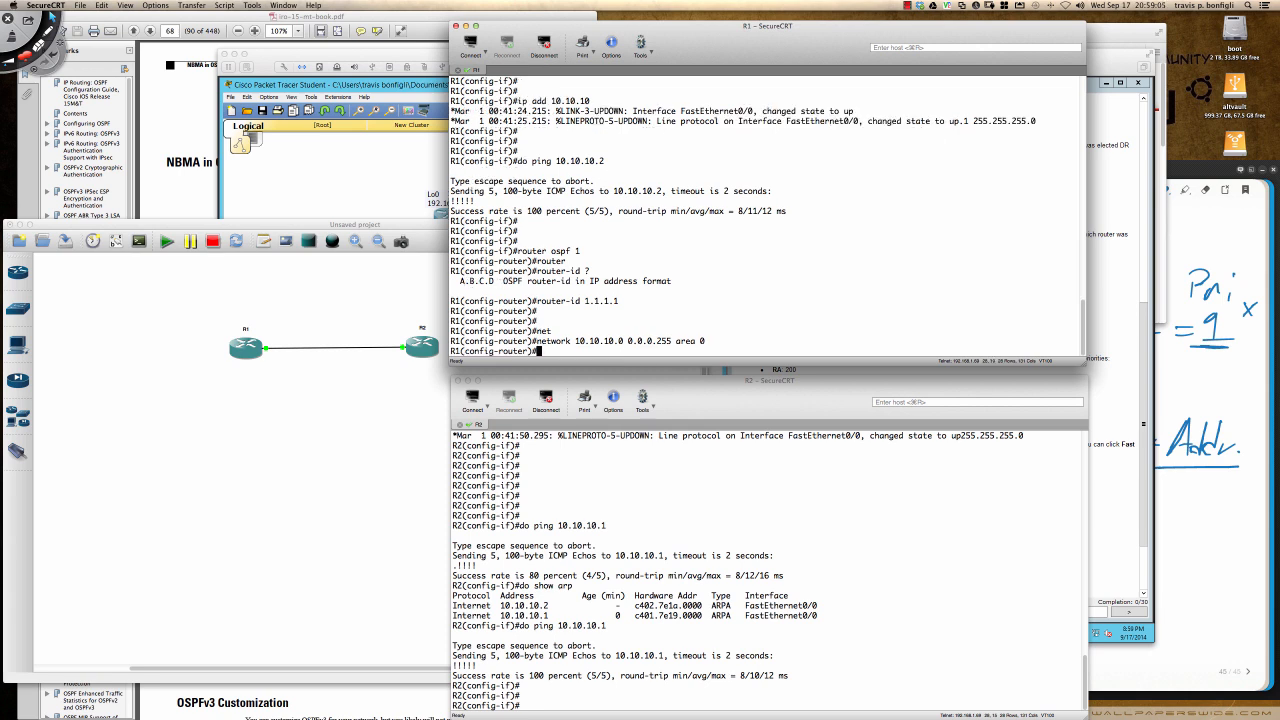
key("Return")
key("Return")
- Try to enable adjacency debugging from R1's router configuration mode with do debug ospf adj
type("do debug ip")
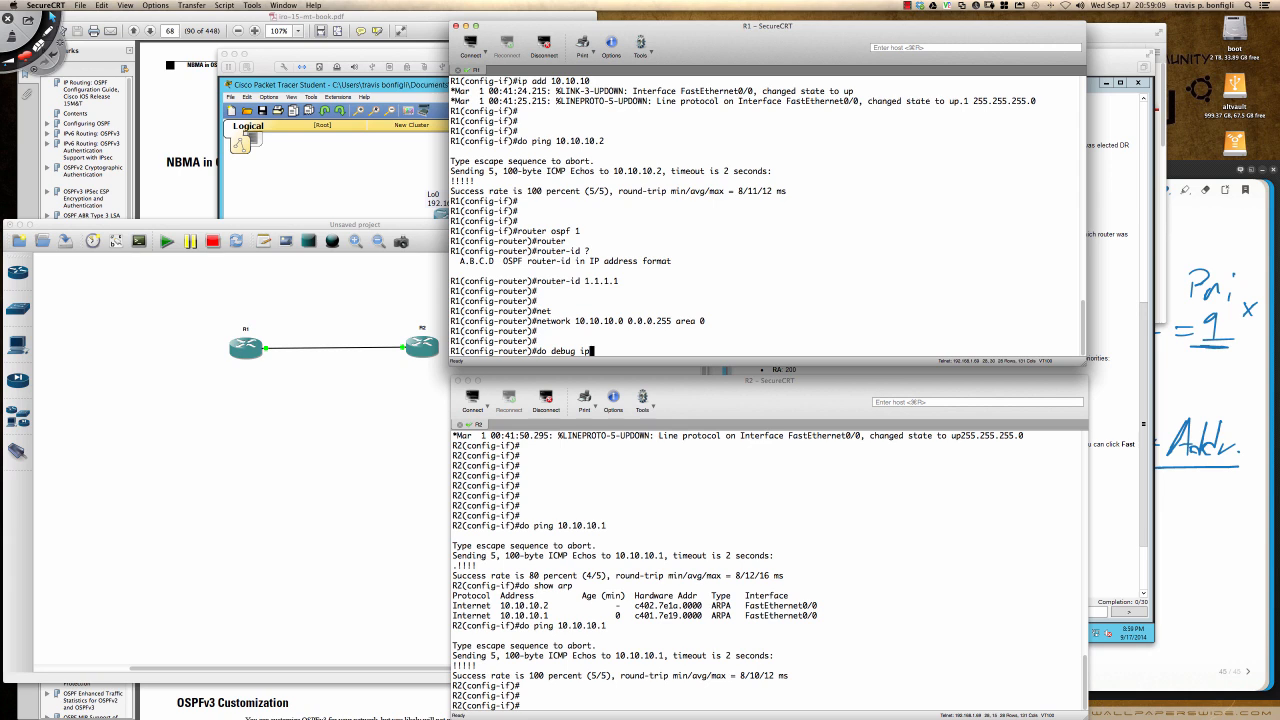
key("BackSpace")
key("BackSpace")
type("ospf")
type("adj")
key("Return")
- Return R1 to privileged mode and enable OSPF adjacency debugging with debug ip ospf adj
type("end")
key("Return")
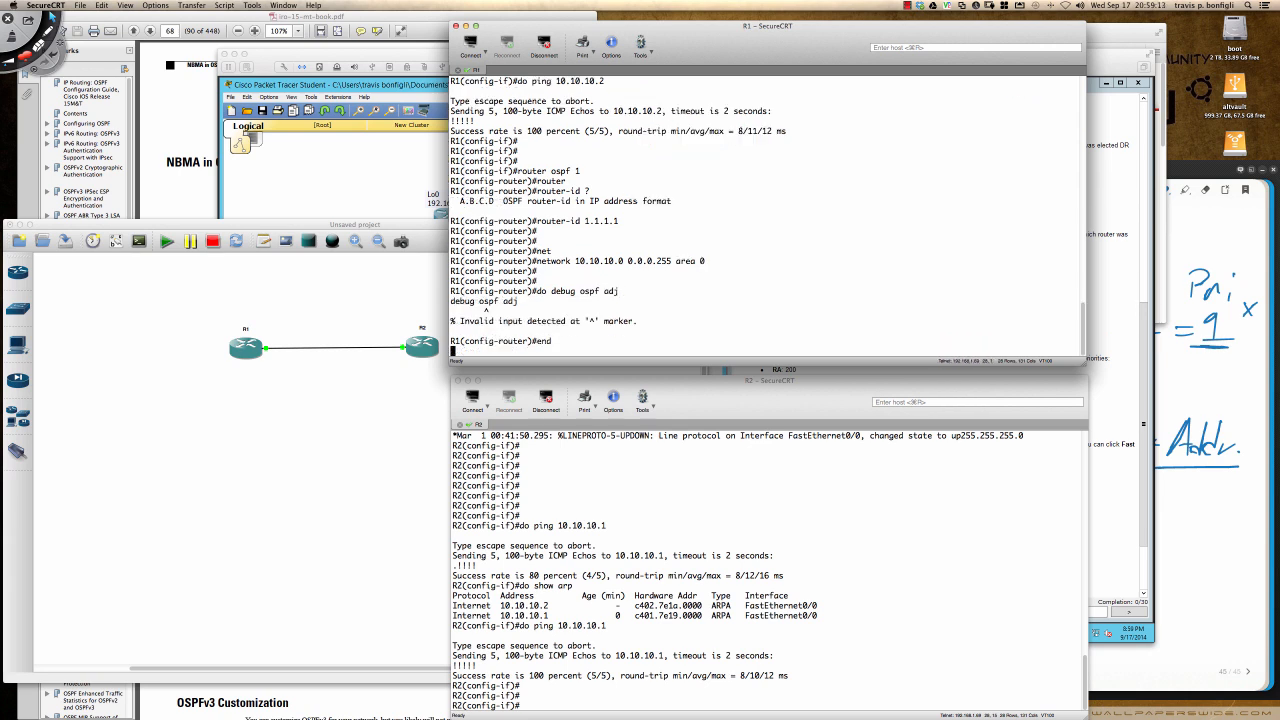
key("Return")
key("Return")
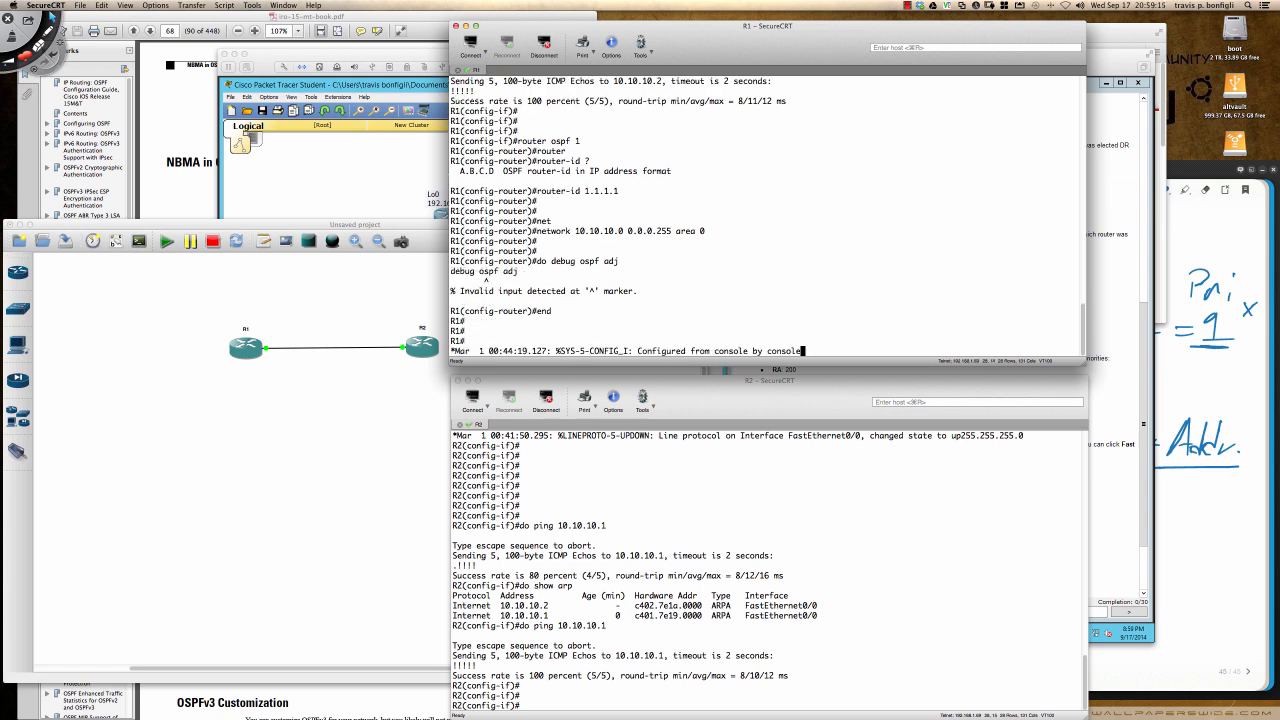
key("Return")
type("debug")
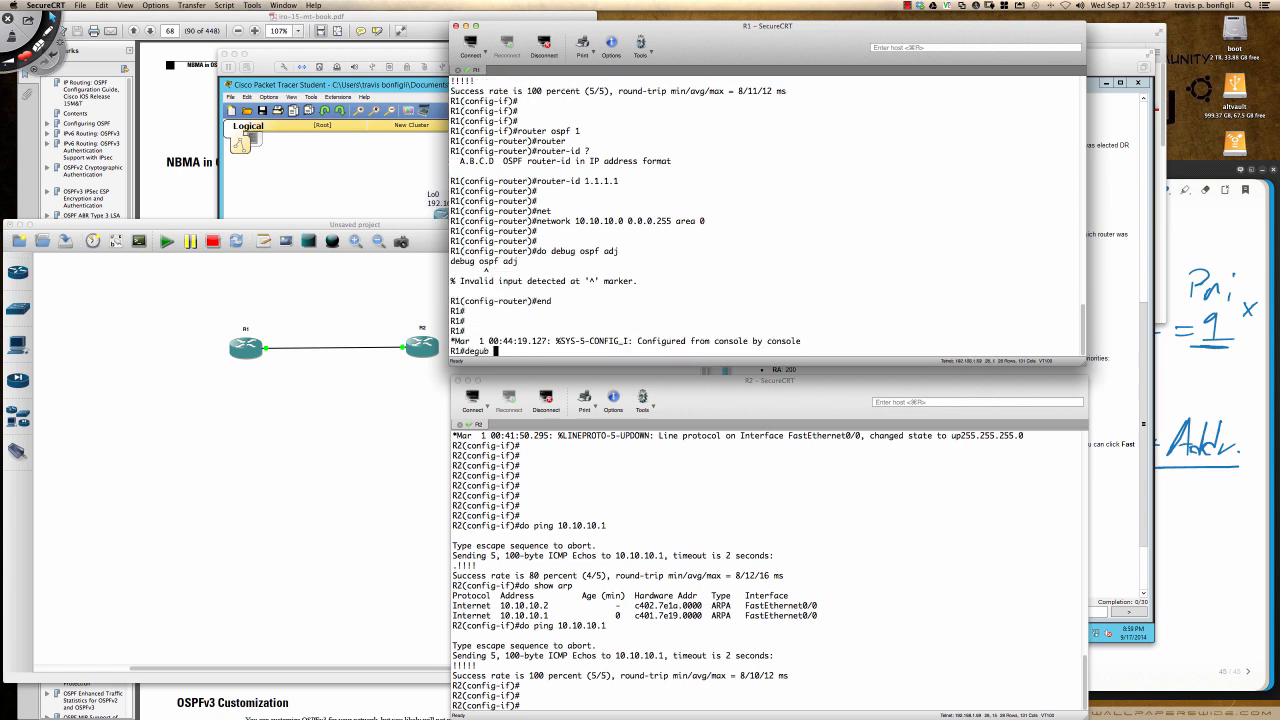
type(" ip ospf adj")
key("Return")
key("Return")
key("Return")
key("Return")
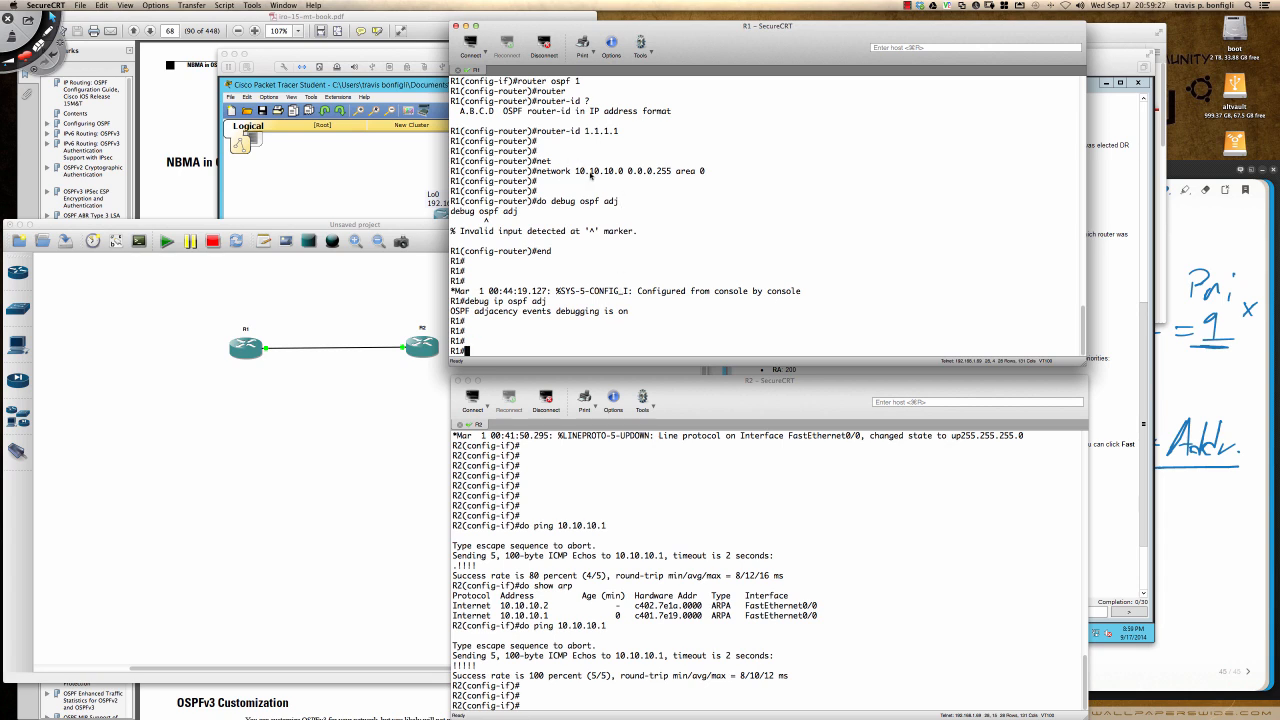
- Highlight the OSPF network statement and the router ID value in R1's terminal output
left_click_drag(537, 171, 704, 172)
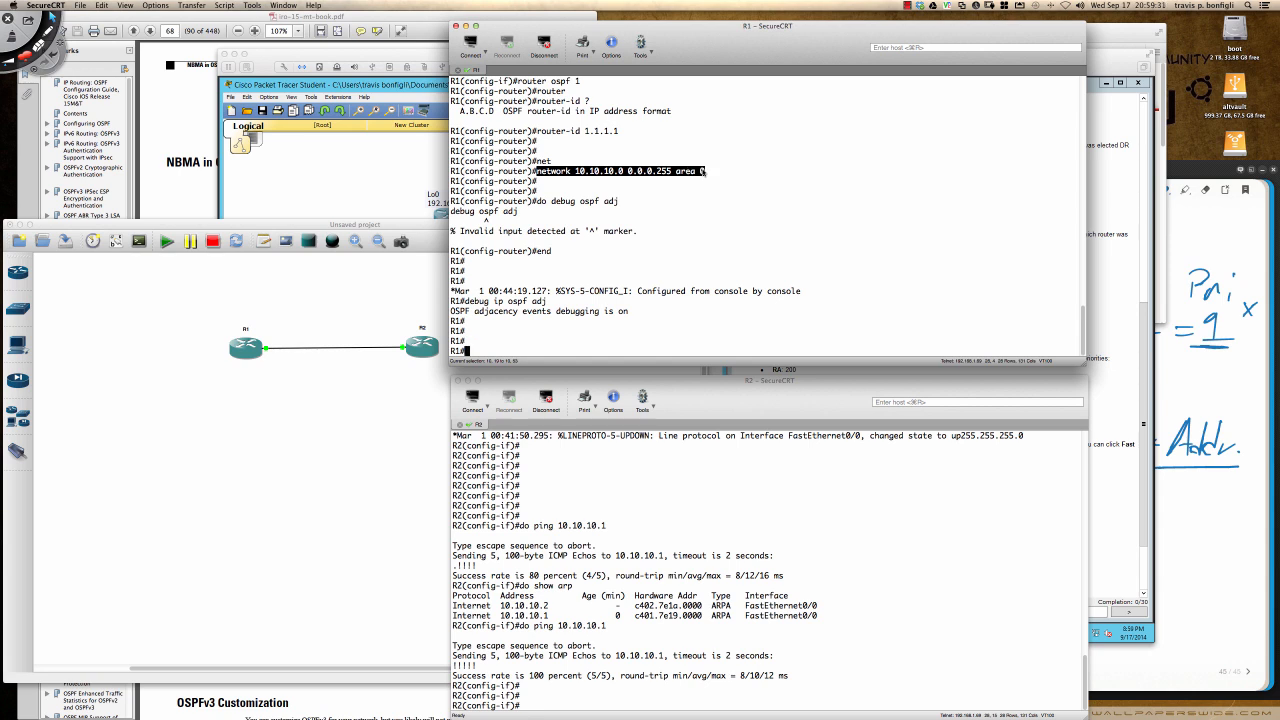
left_click(726, 232)
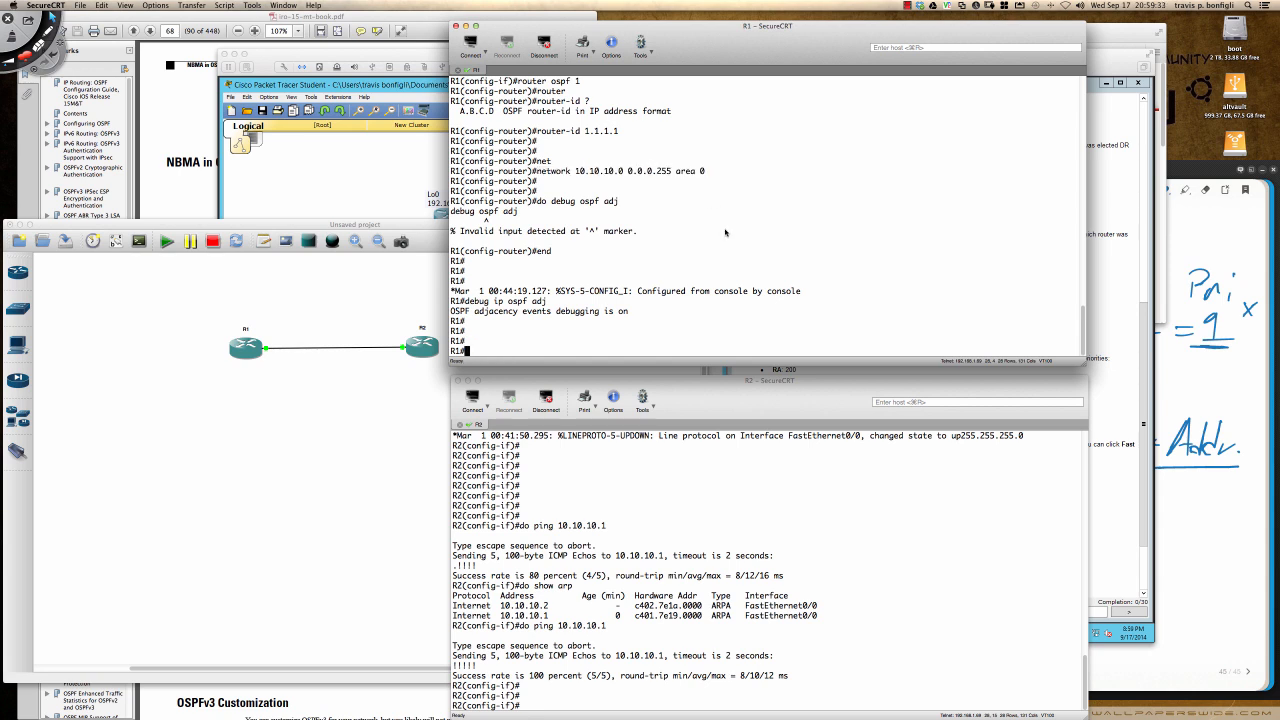
left_click_drag(585, 131, 619, 133)
left_click(600, 141)
left_click_drag(585, 133, 620, 133)
left_click(628, 134)
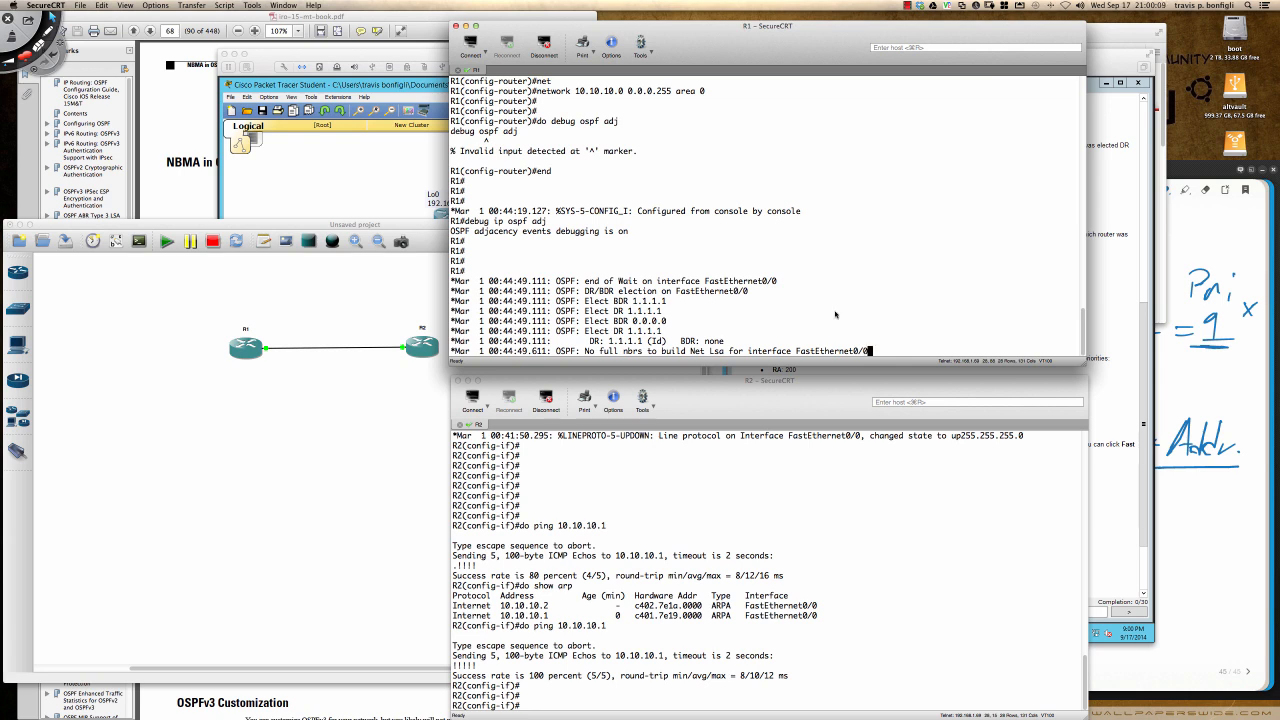
- Display R1's software information with sh ver and highlight the IOS version number
key("Return")
key("Return")
key("Return")
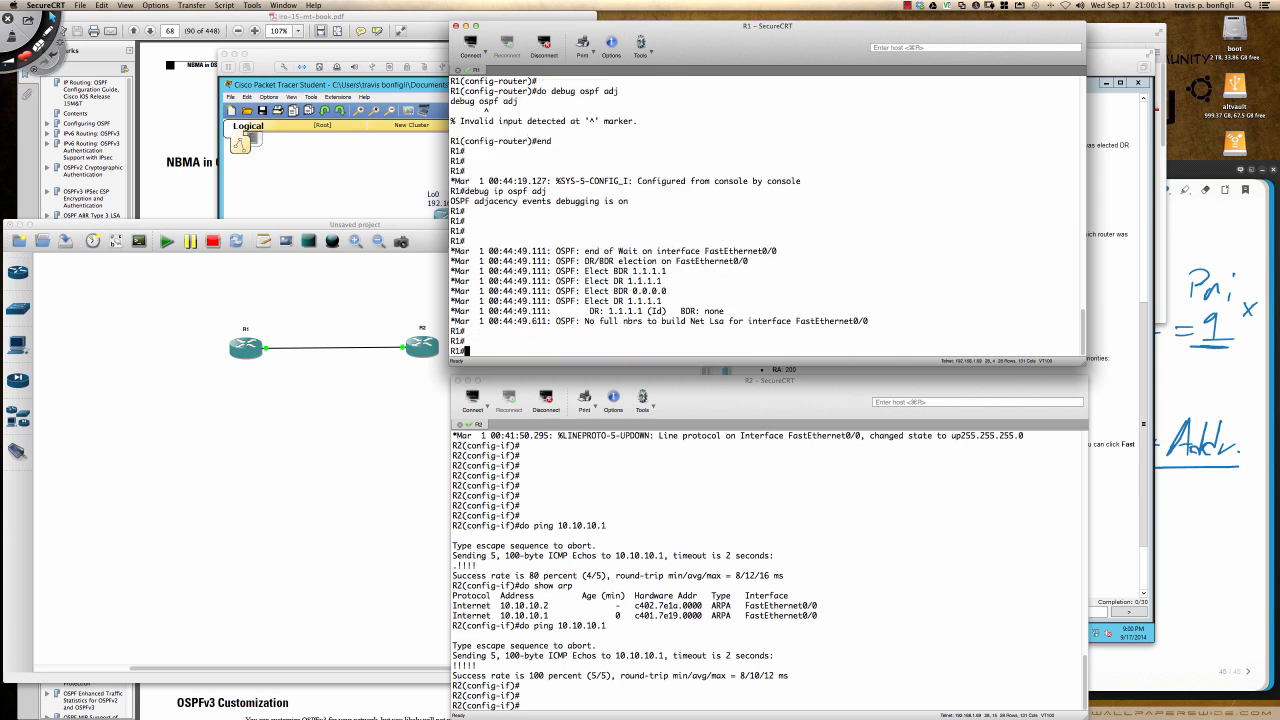
type("sh ver")
key("Return")
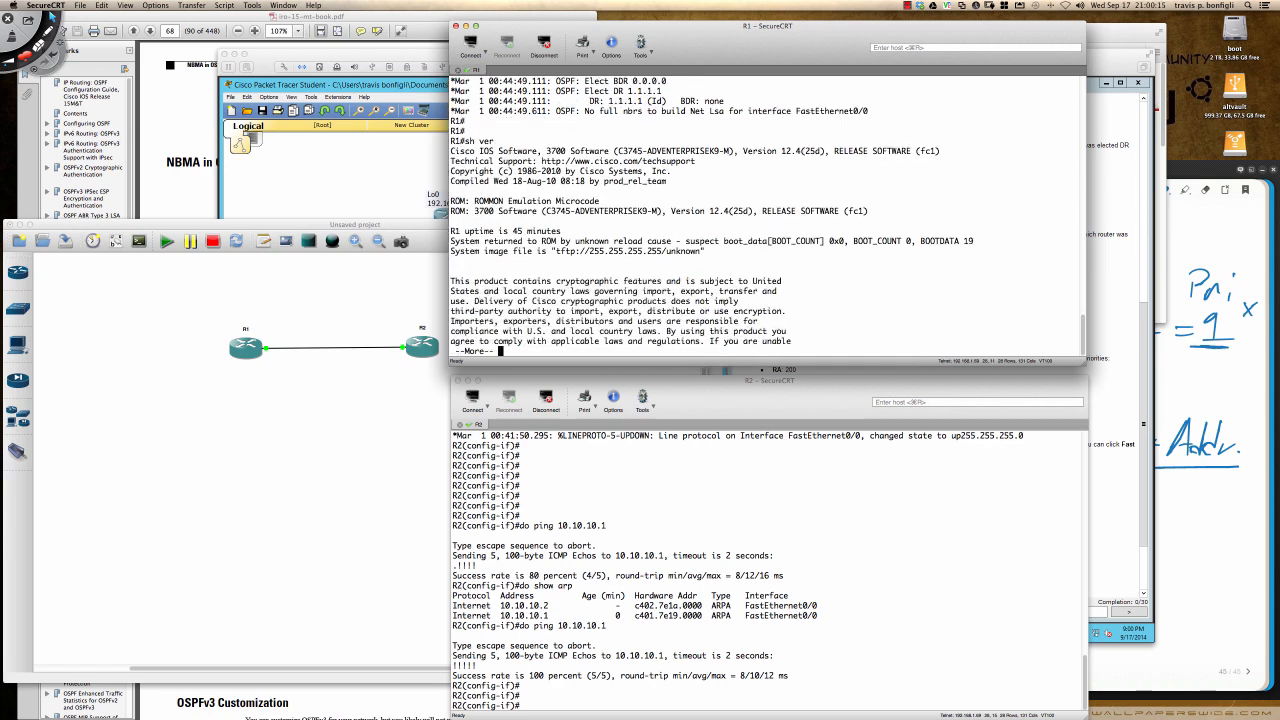
key("q")
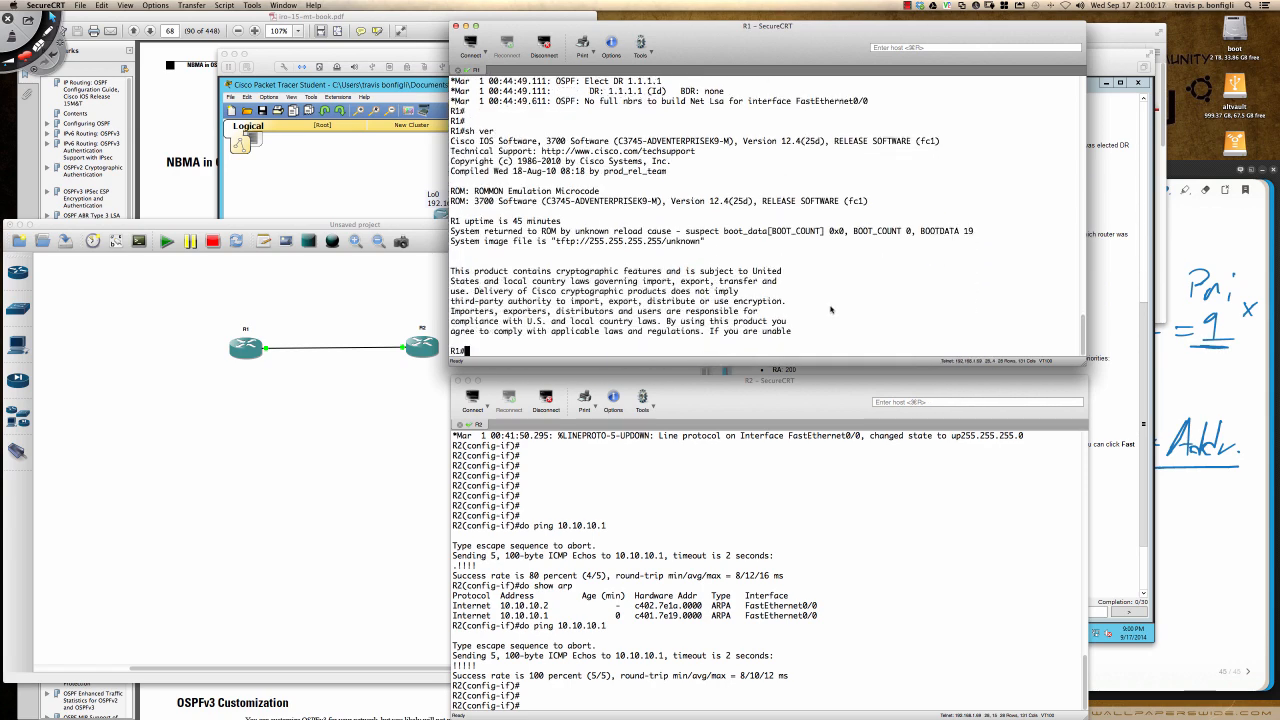
scroll(809, 281, "up", 3)
scroll(809, 281, "up", 3)
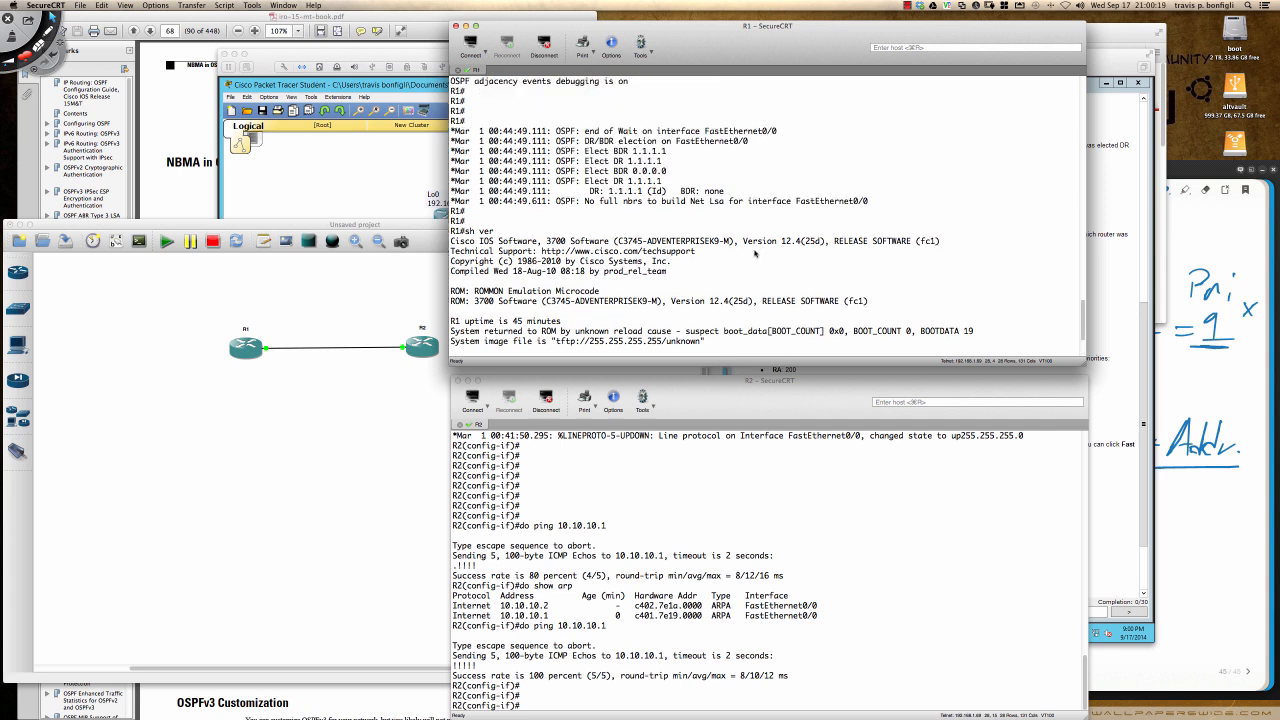
left_click_drag(744, 241, 827, 243)
- Examine R1's DR/BDR election debug messages, highlighting each election line and the resulting DR entry
scroll(681, 257, "up", 6)
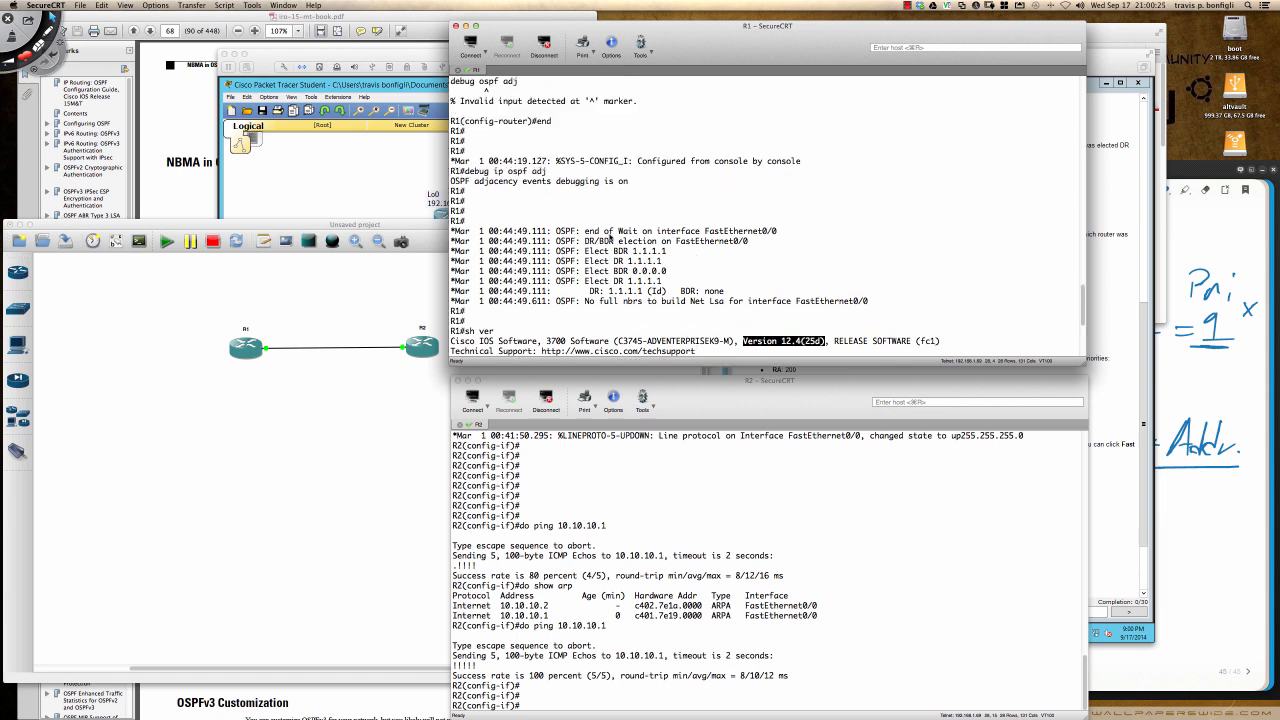
scroll(610, 237, "down", 2)
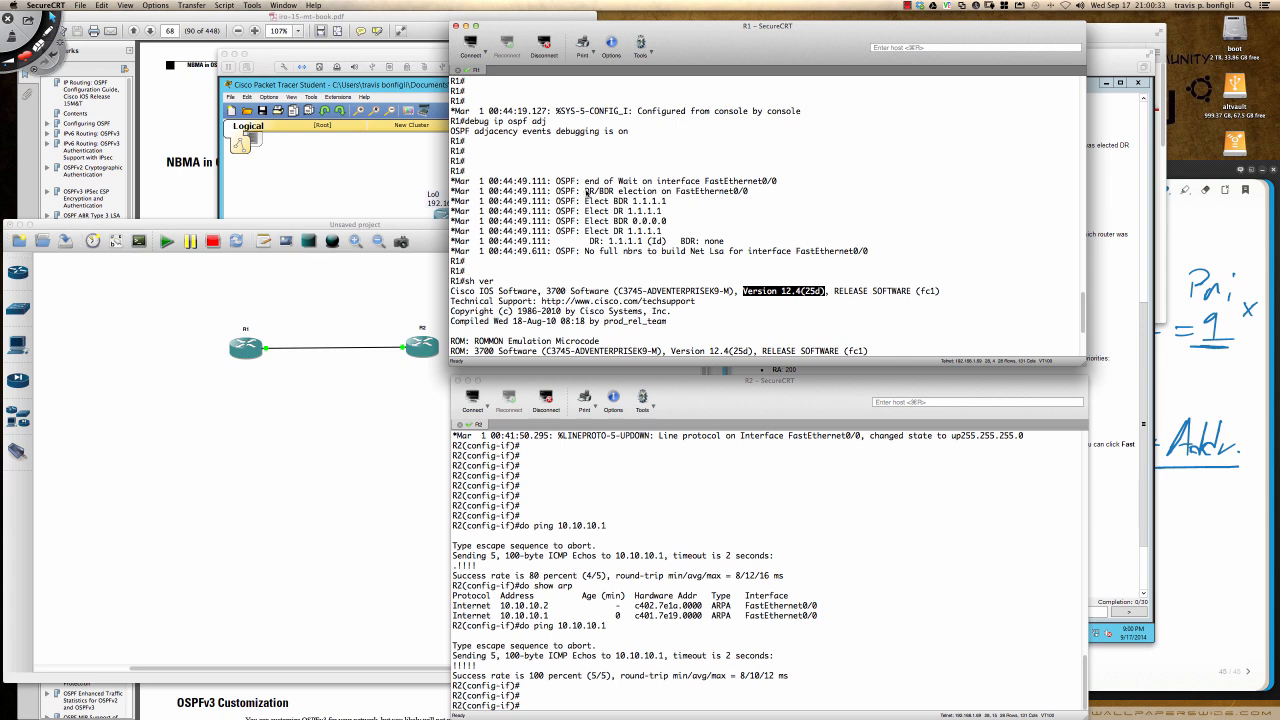
left_click_drag(587, 190, 742, 197)
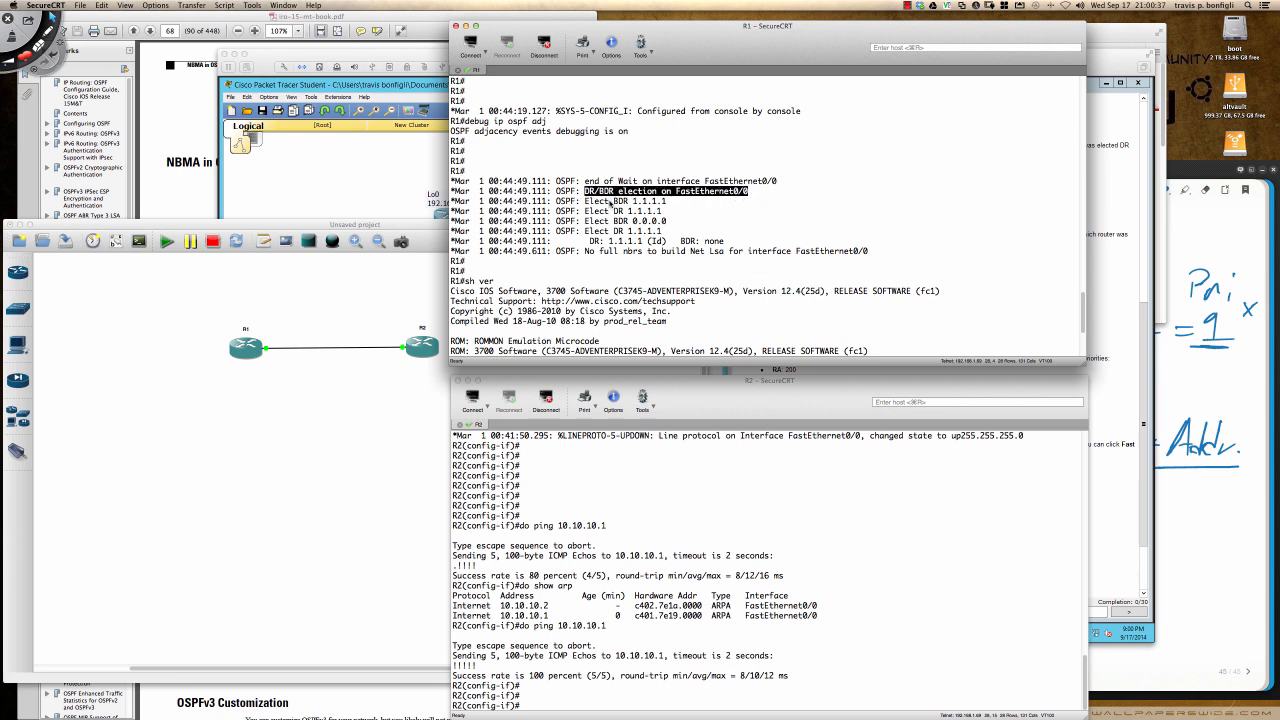
left_click(598, 205)
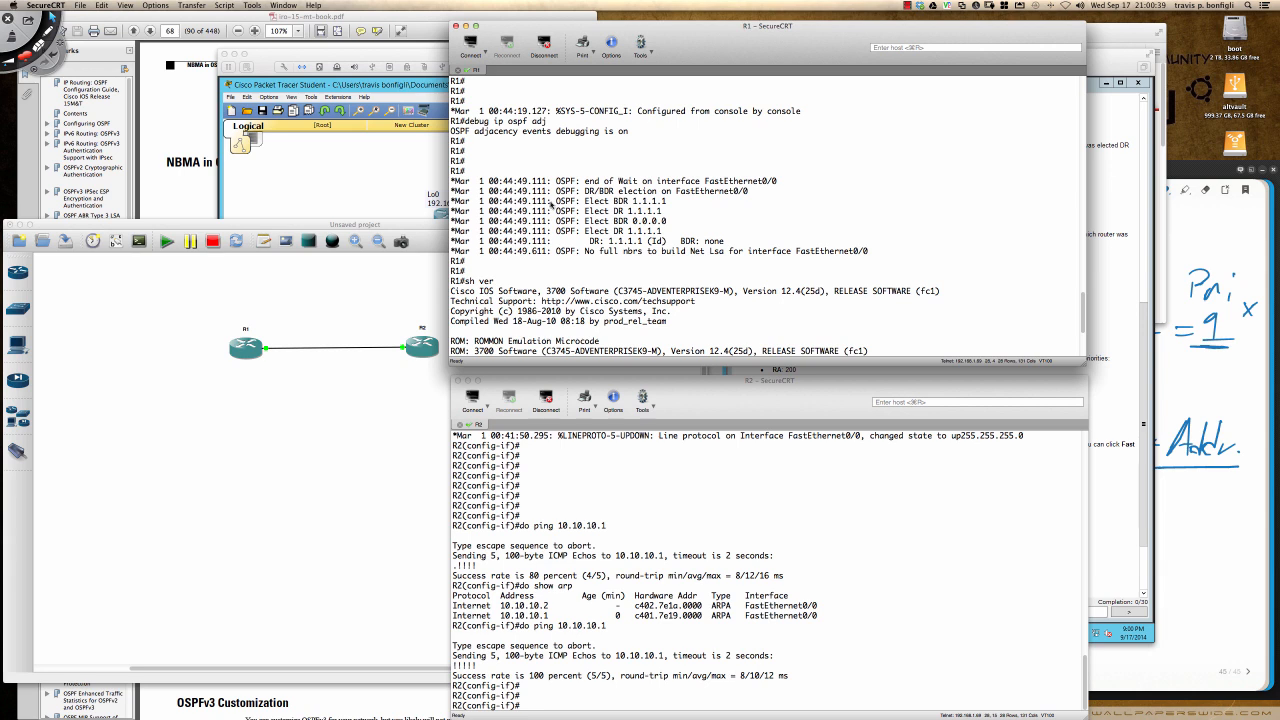
left_click_drag(556, 202, 667, 204)
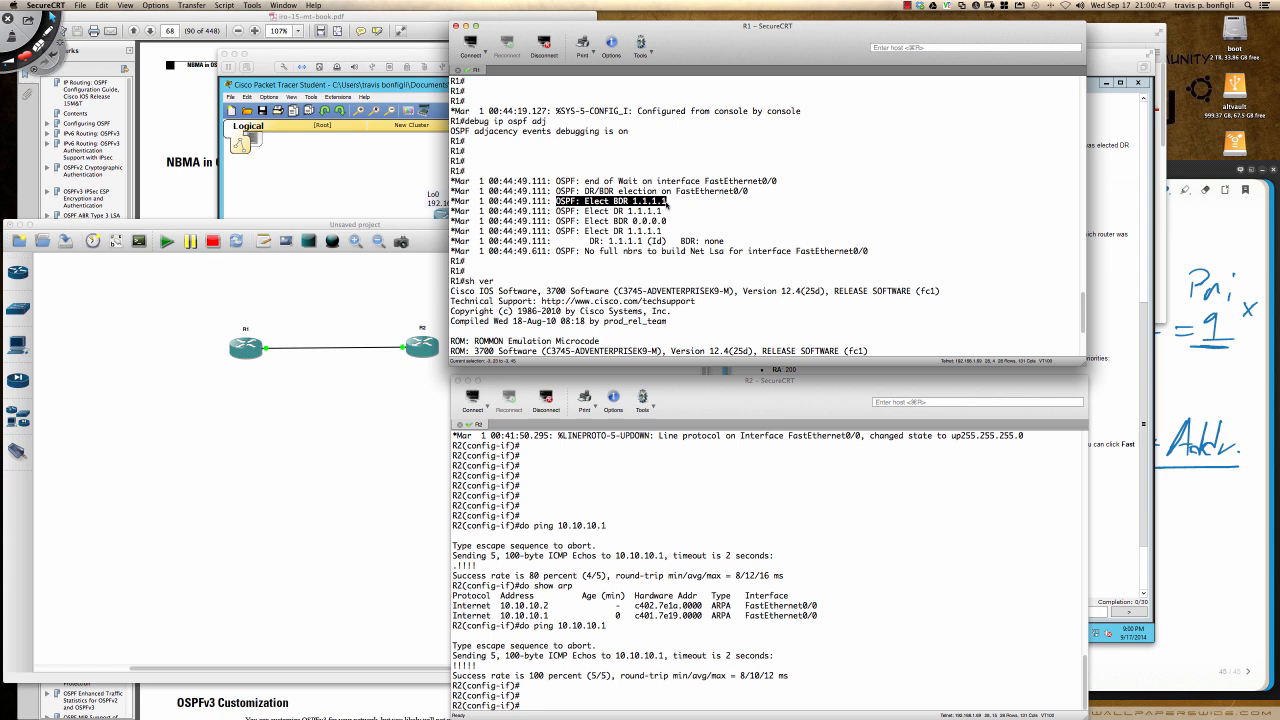
left_click(605, 214)
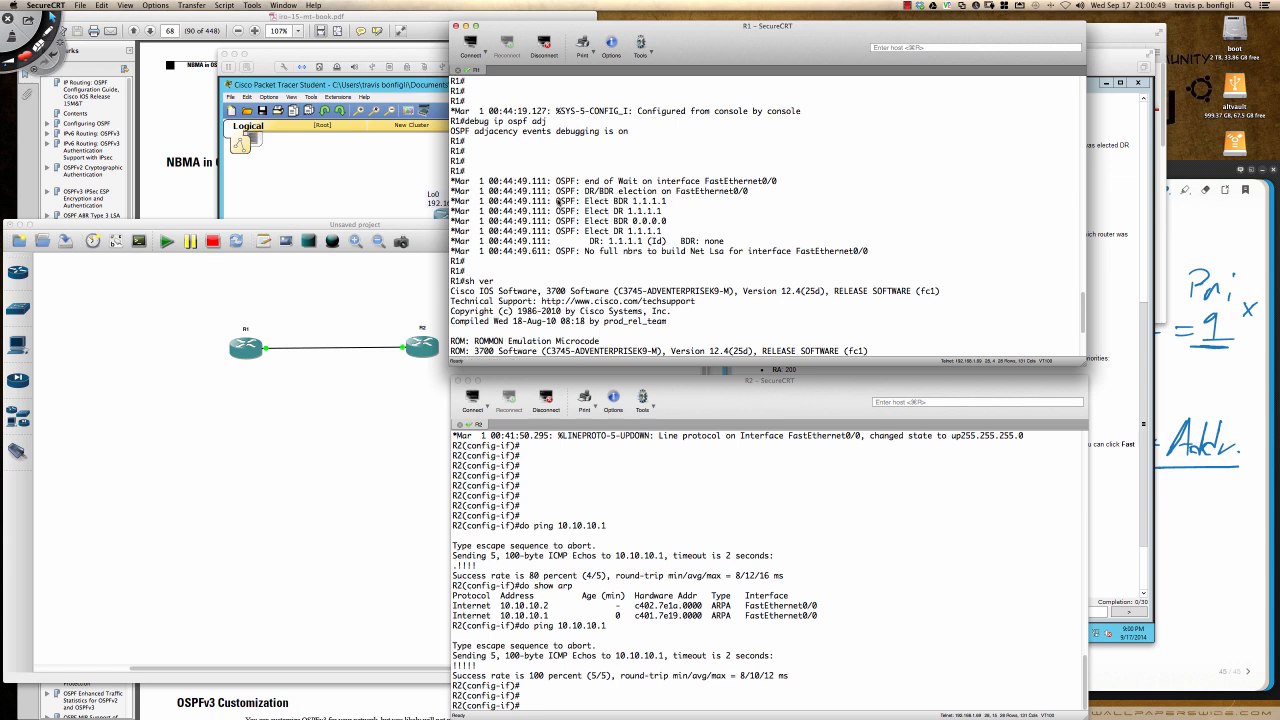
left_click_drag(558, 202, 668, 203)
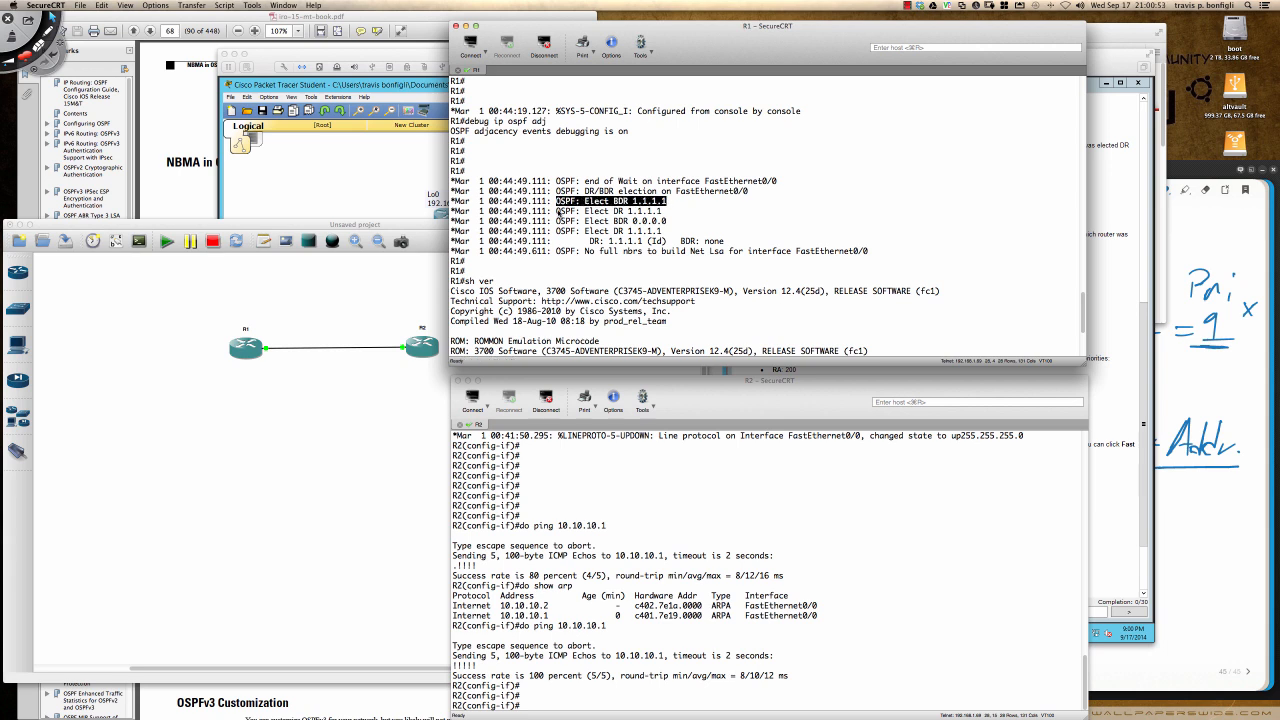
left_click_drag(557, 213, 664, 214)
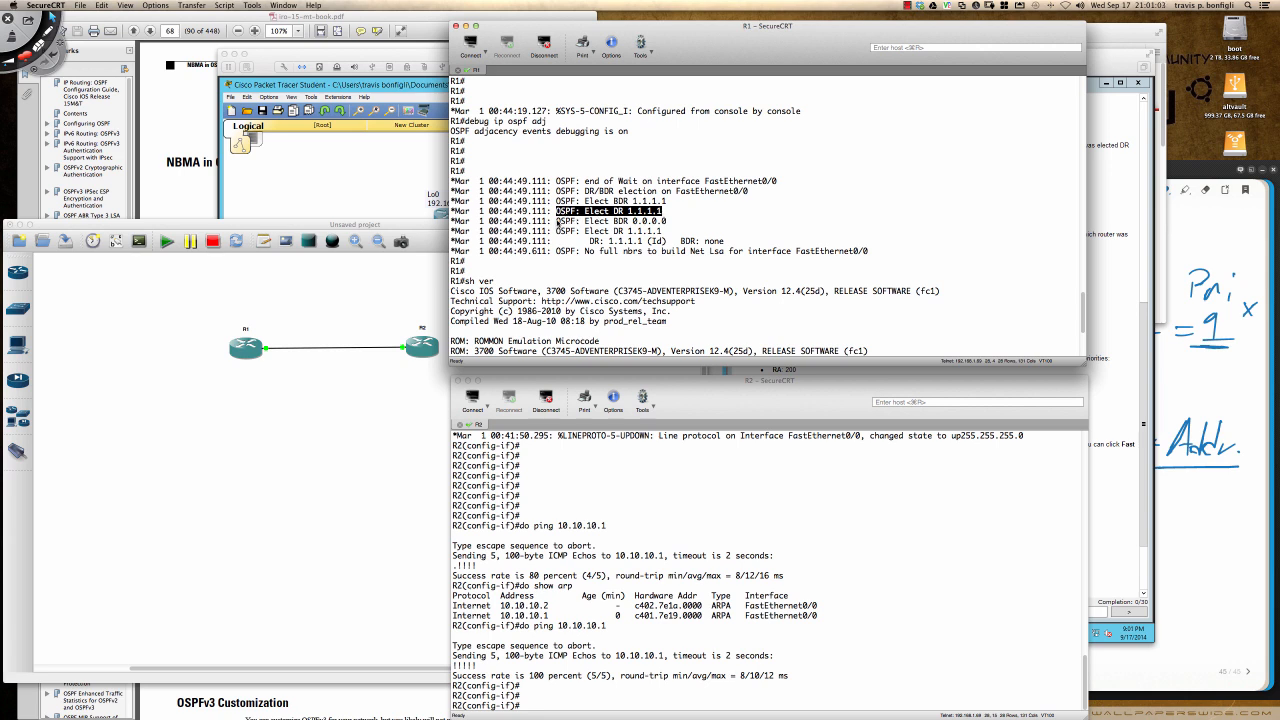
left_click_drag(557, 222, 669, 222)
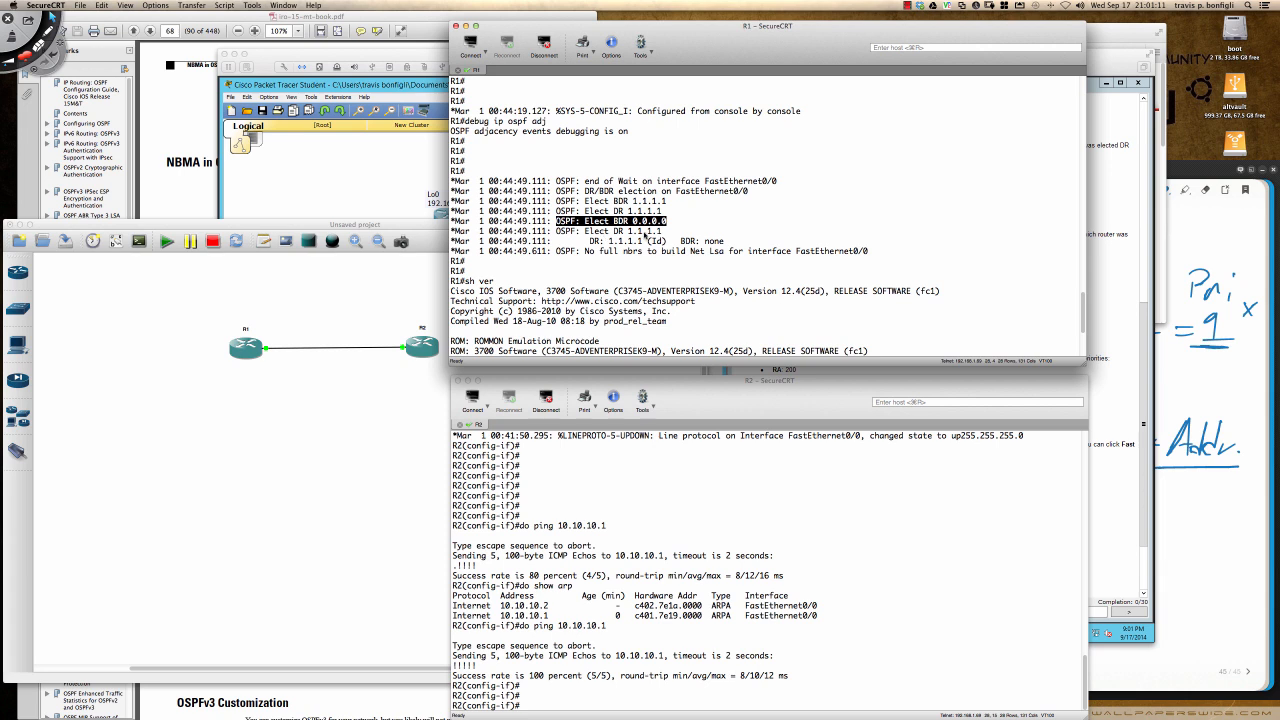
left_click_drag(590, 241, 667, 241)
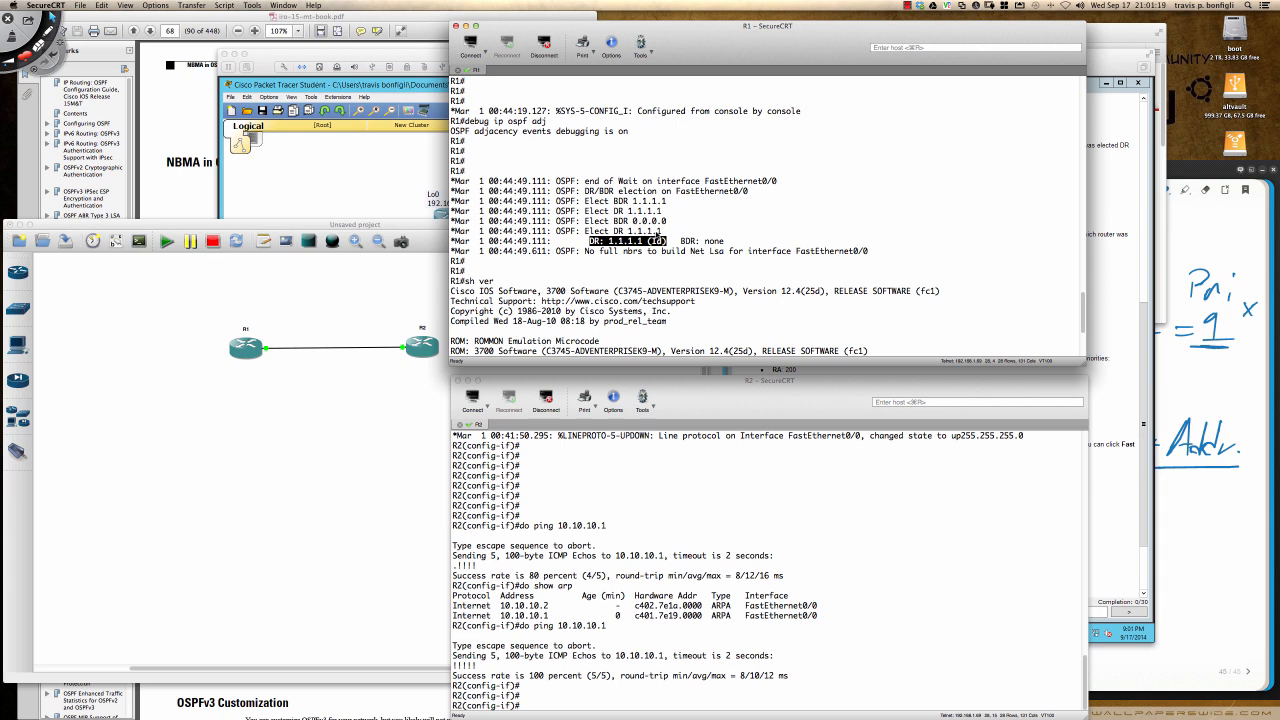
- Circle item 2, Router ID, in the Bamboo Dock DR notes and highlight R1's debug message about full neighbors for the Net LSA
left_click(1190, 206)
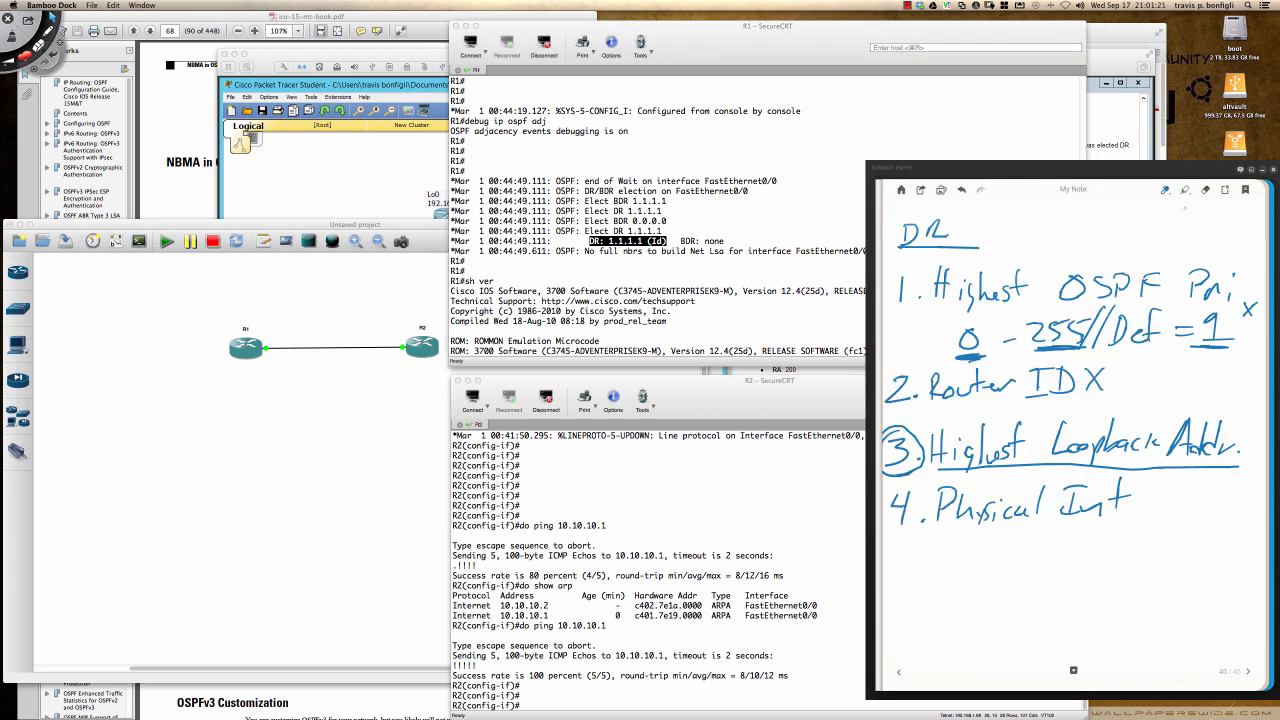
mouse_move(936, 359)
left_mouse_down()
mouse_move(884, 382)
mouse_move(946, 421)
mouse_move(1126, 378)
mouse_move(1032, 355)
mouse_move(946, 362)
left_mouse_up()
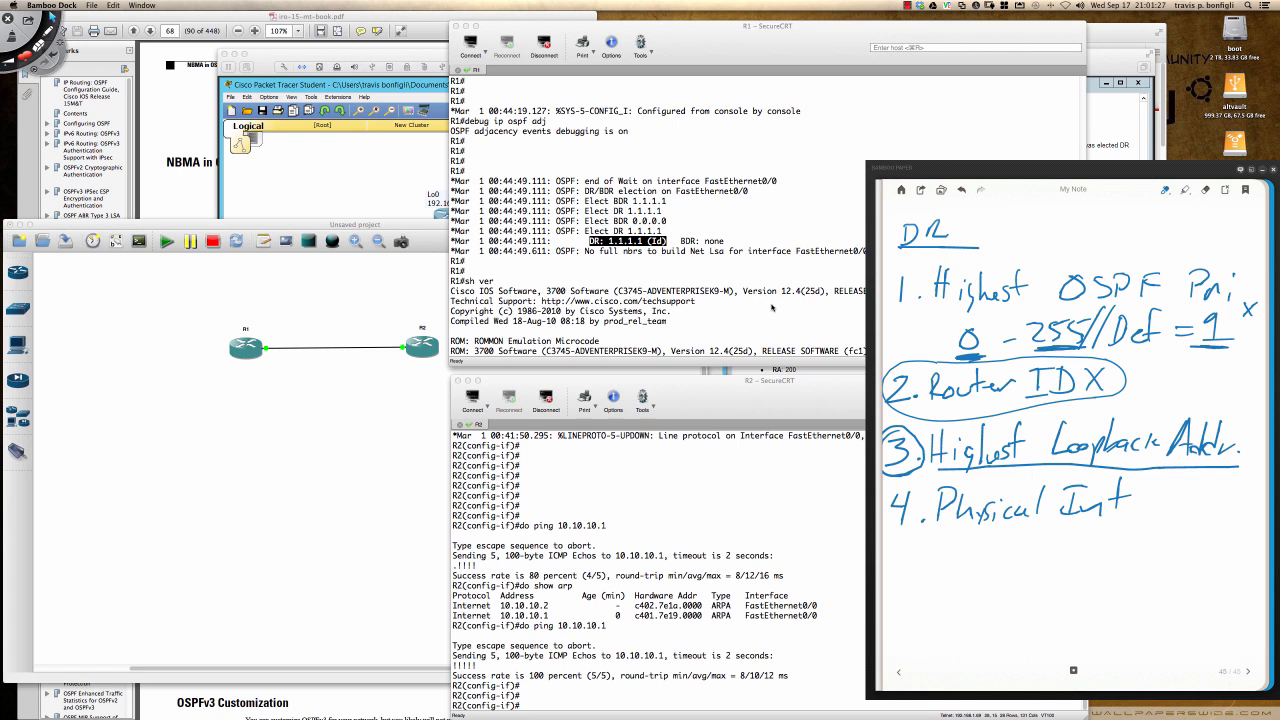
left_click(774, 309)
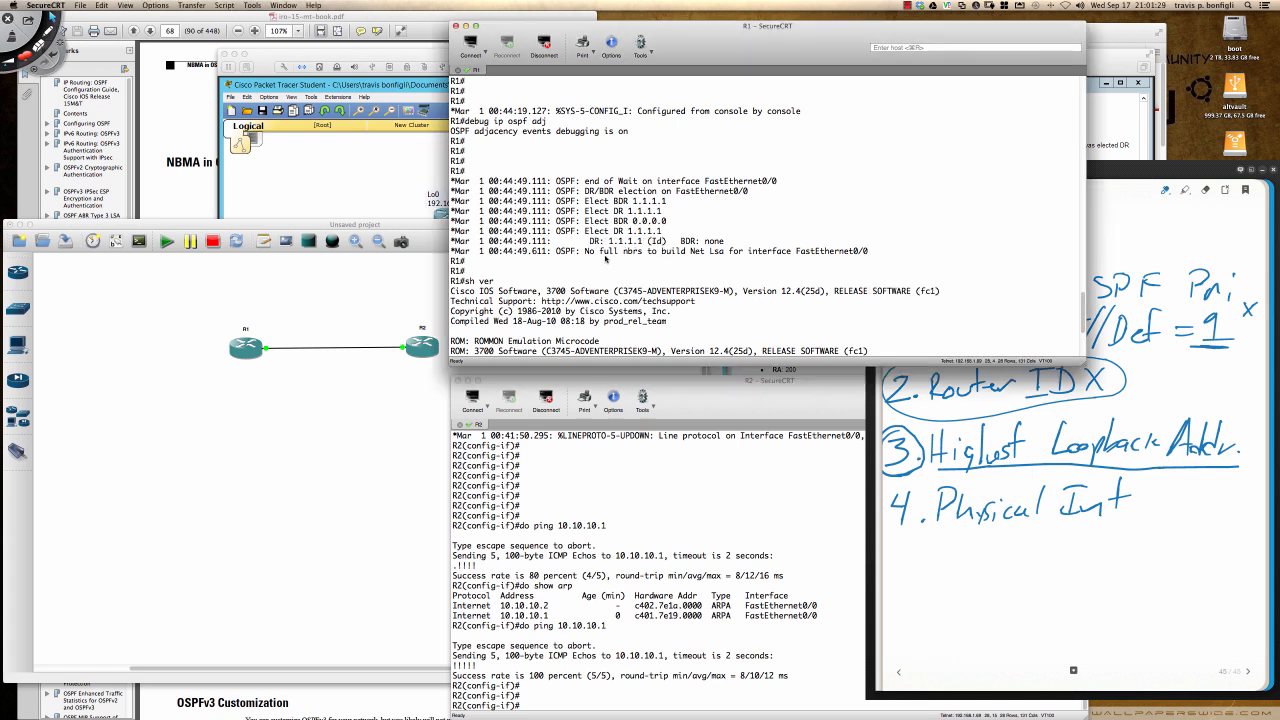
left_click_drag(557, 252, 868, 255)
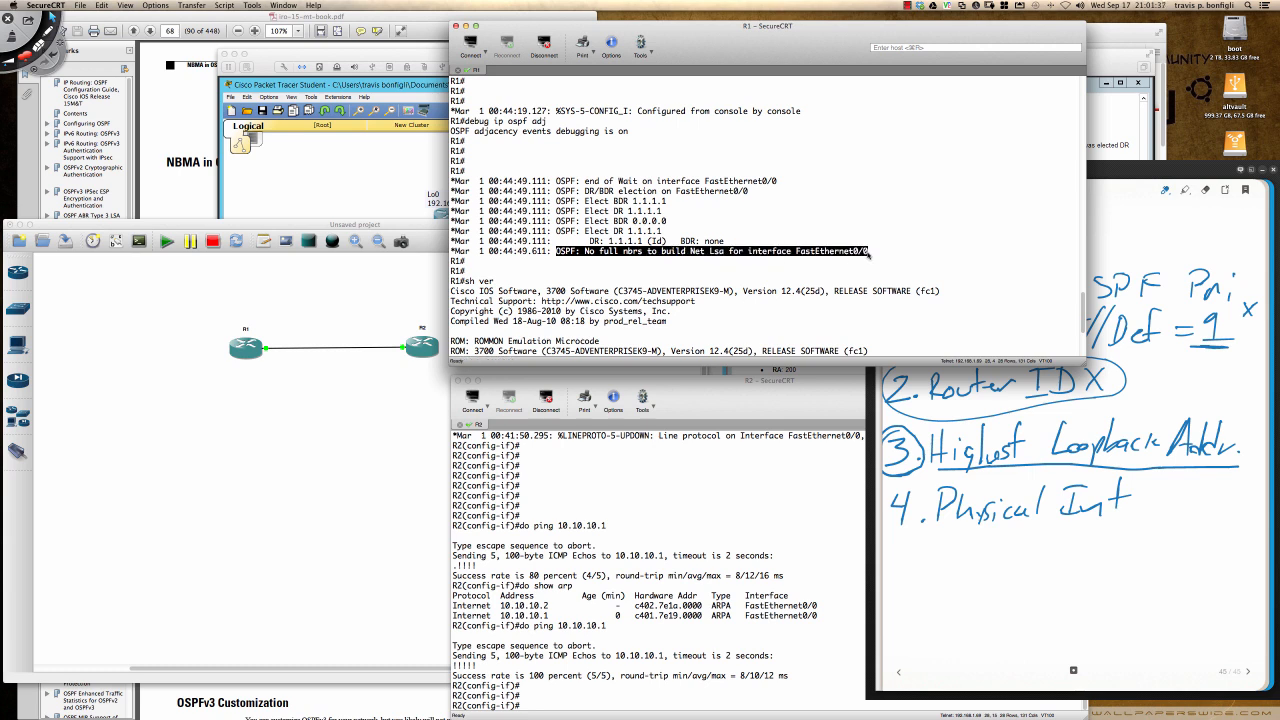
- Leave R1's paged version output and list R1's OSPF neighbors with sh ip ospf nei
left_click(873, 256)
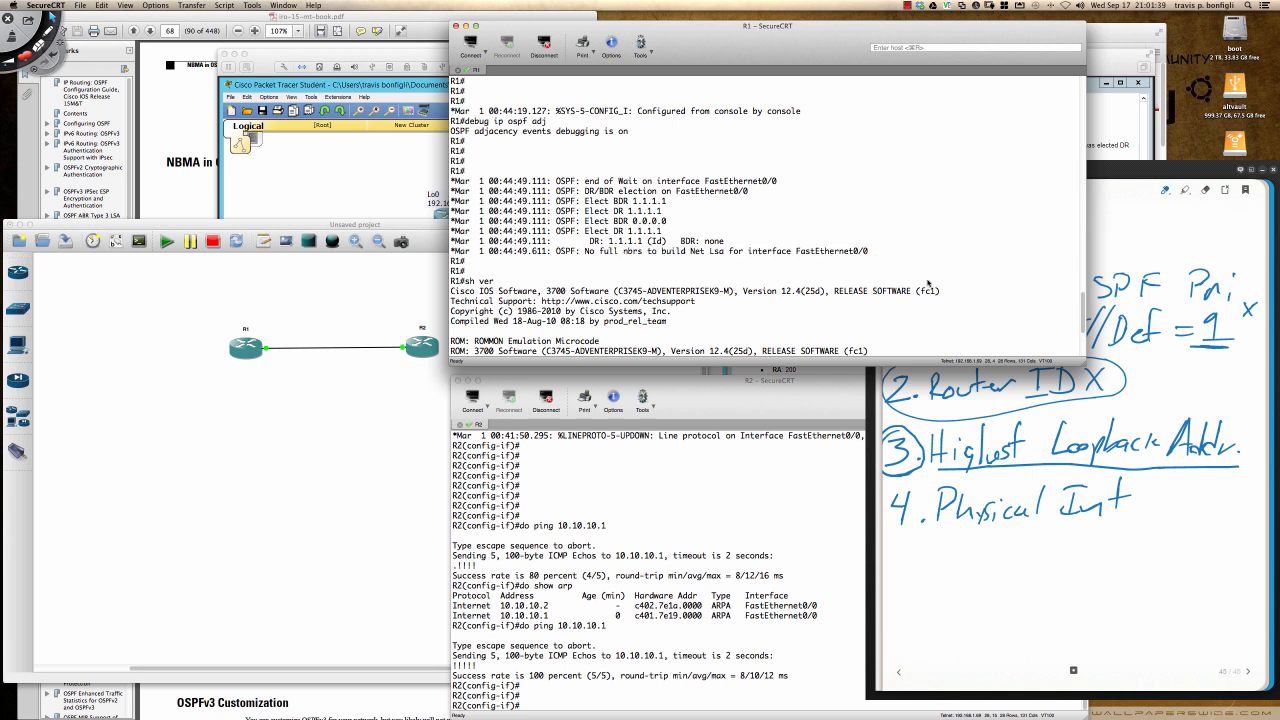
key("q")
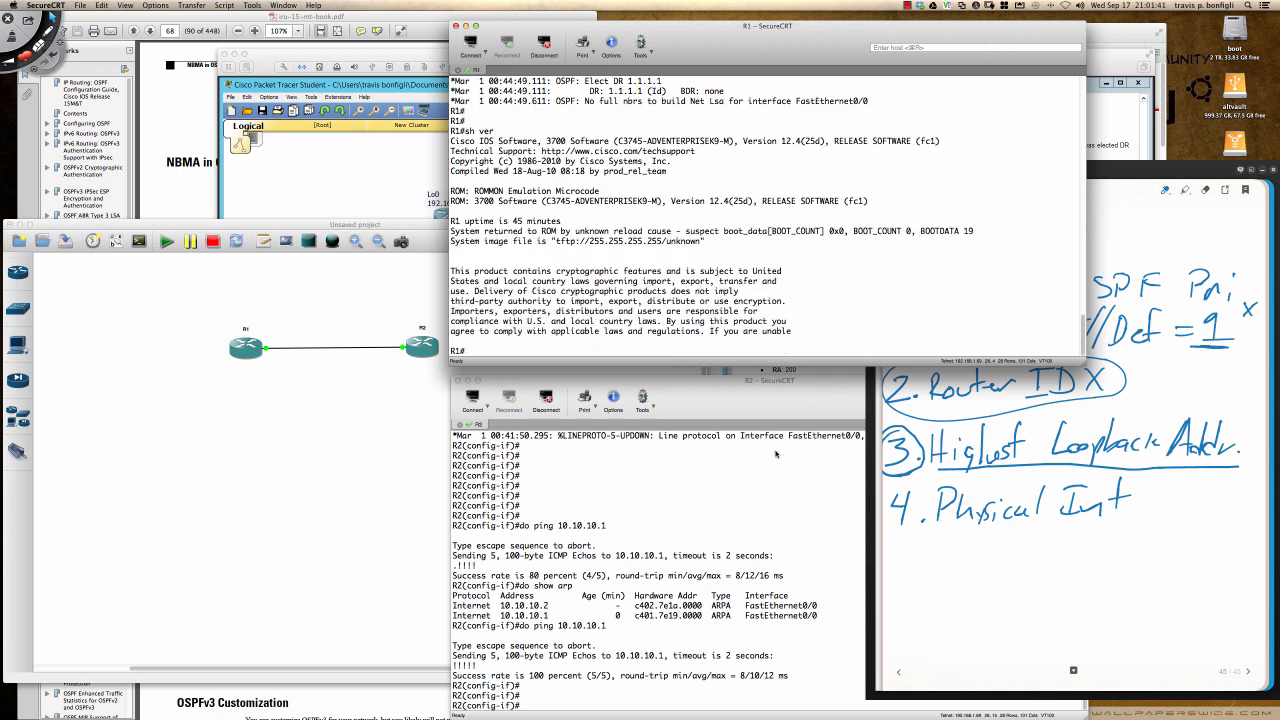
left_click(775, 454)
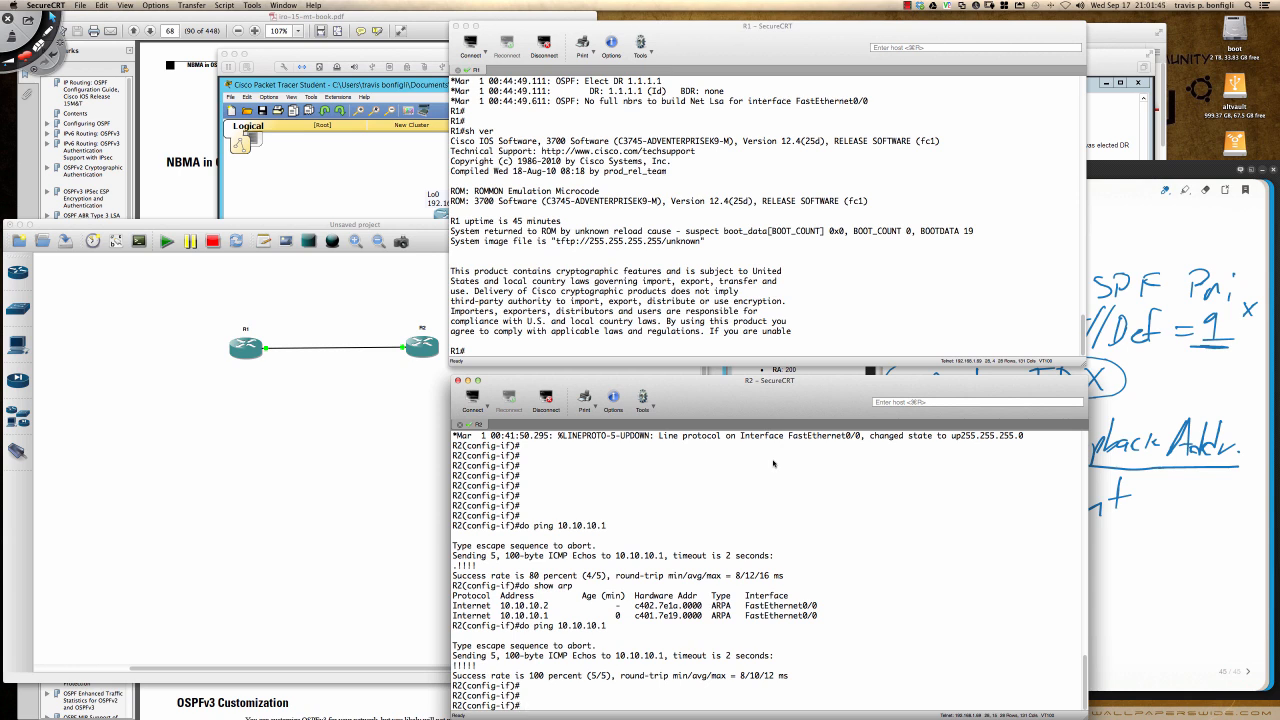
left_click(961, 304)
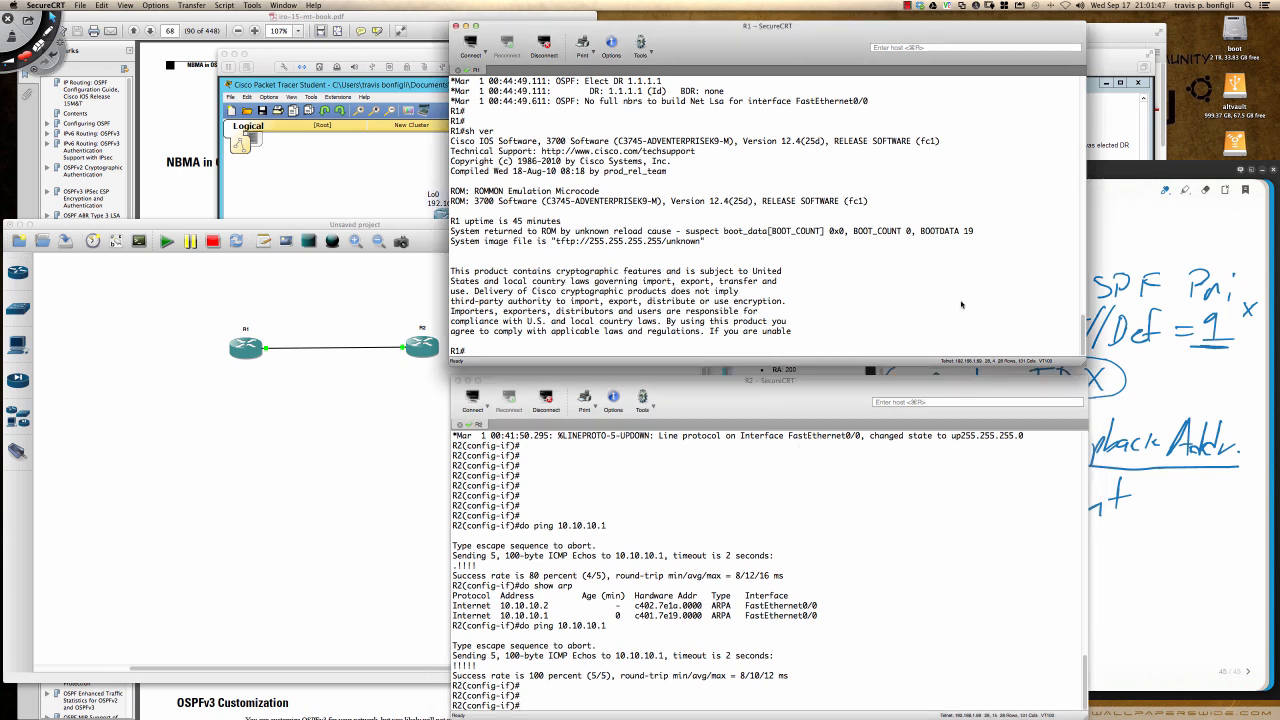
type("sh ip ospf nei")
key("Return")
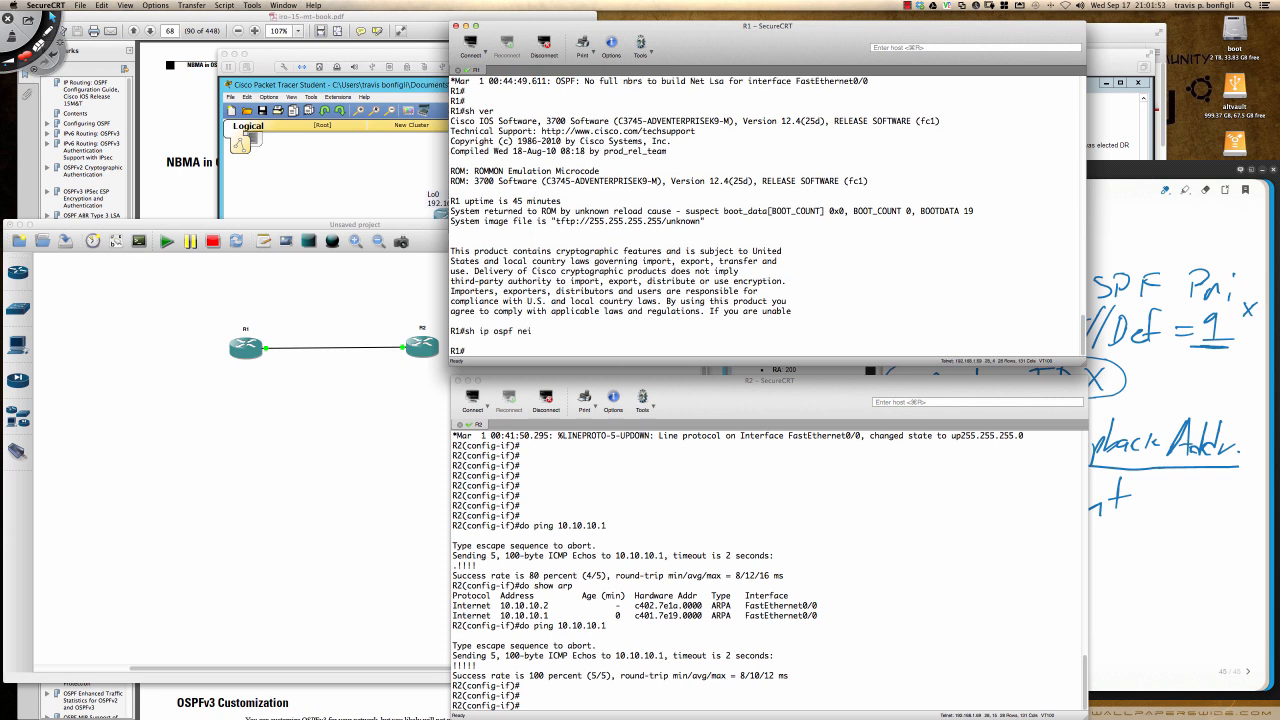
- Display R1's OSPF link-state database with sh ip ospf database
type("sh ip ospf data")
key("Tab")
key("Return")
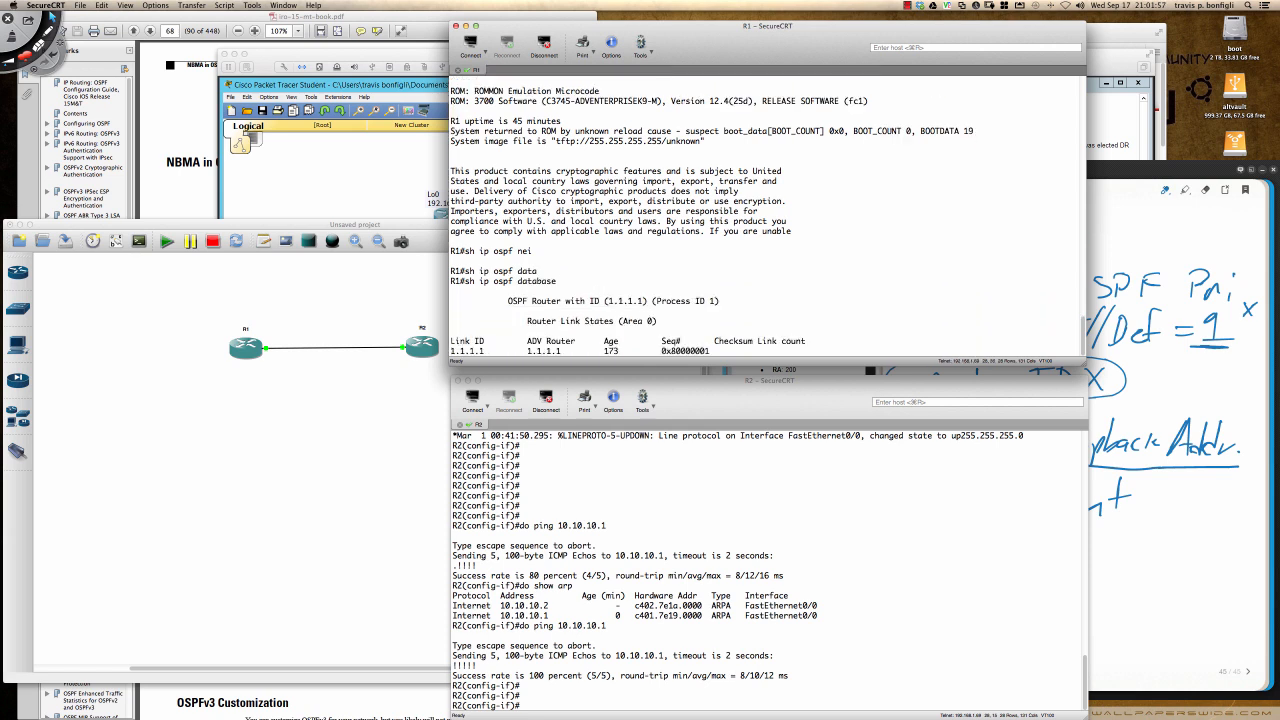
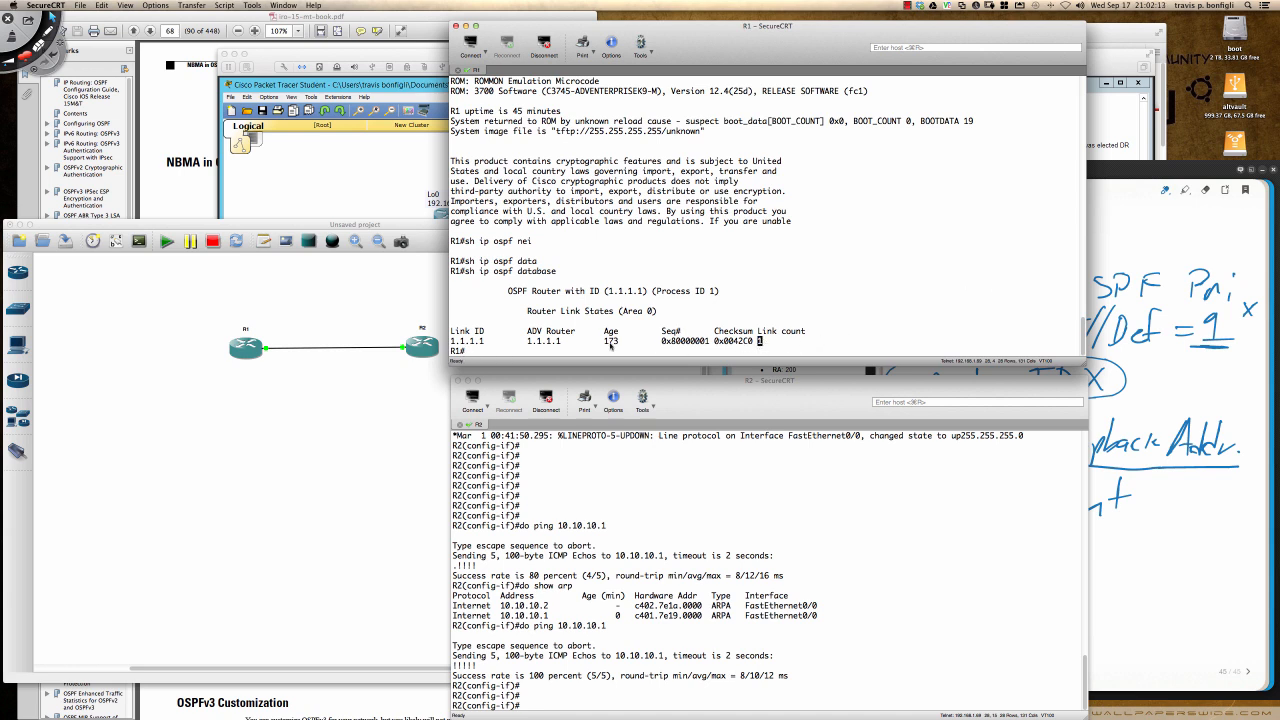
- Highlight the advertising router ID in R1's router link states output
left_click_drag(527, 342, 563, 343)
left_click(456, 342)
left_click_drag(526, 342, 564, 342)
- Turn on OSPF adjacency debugging on R2 with do debug ip ospf adj
left_click(696, 486)
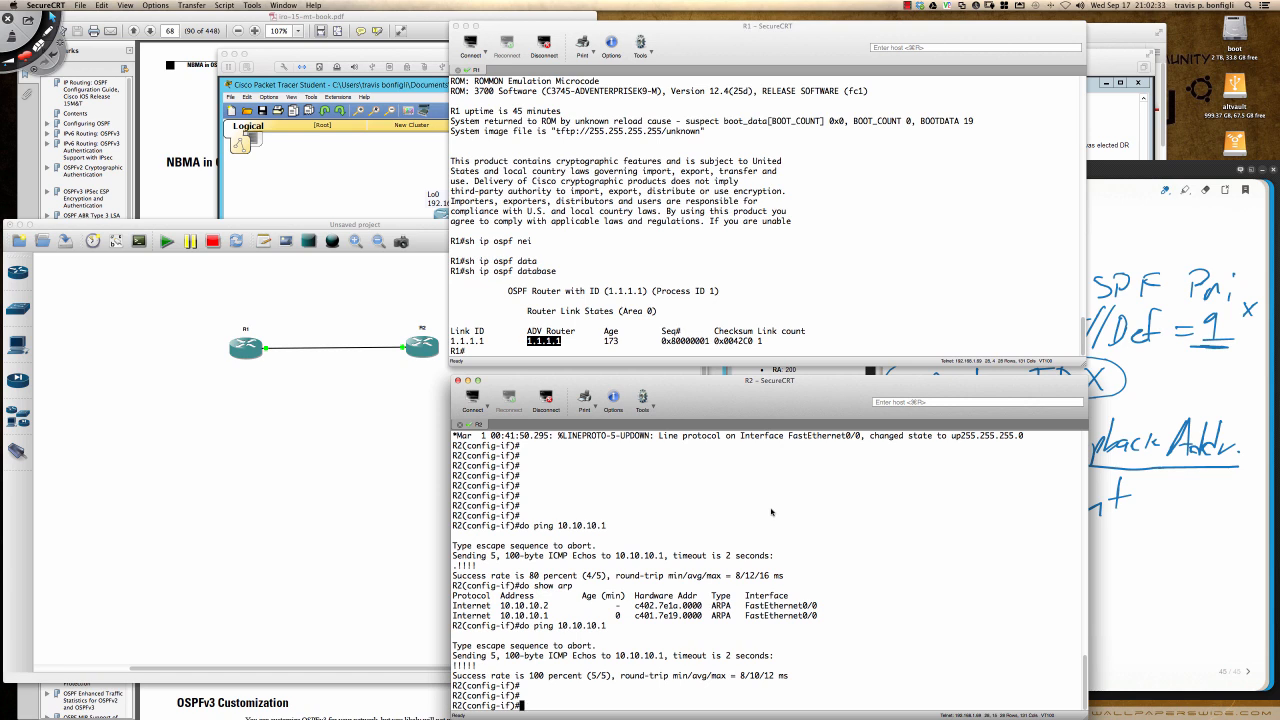
type("do debug ip ospf adj")
key("Return")
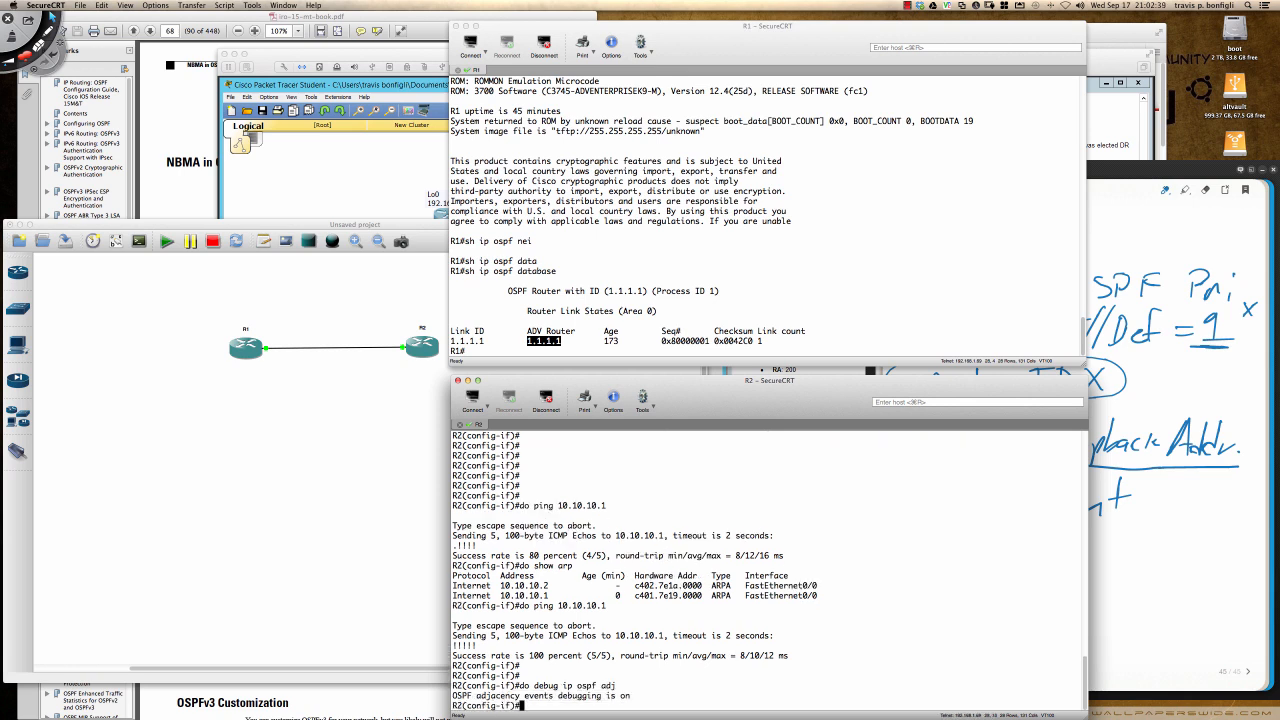
key("Return")
key("Return")
key("Return")
key("Return")
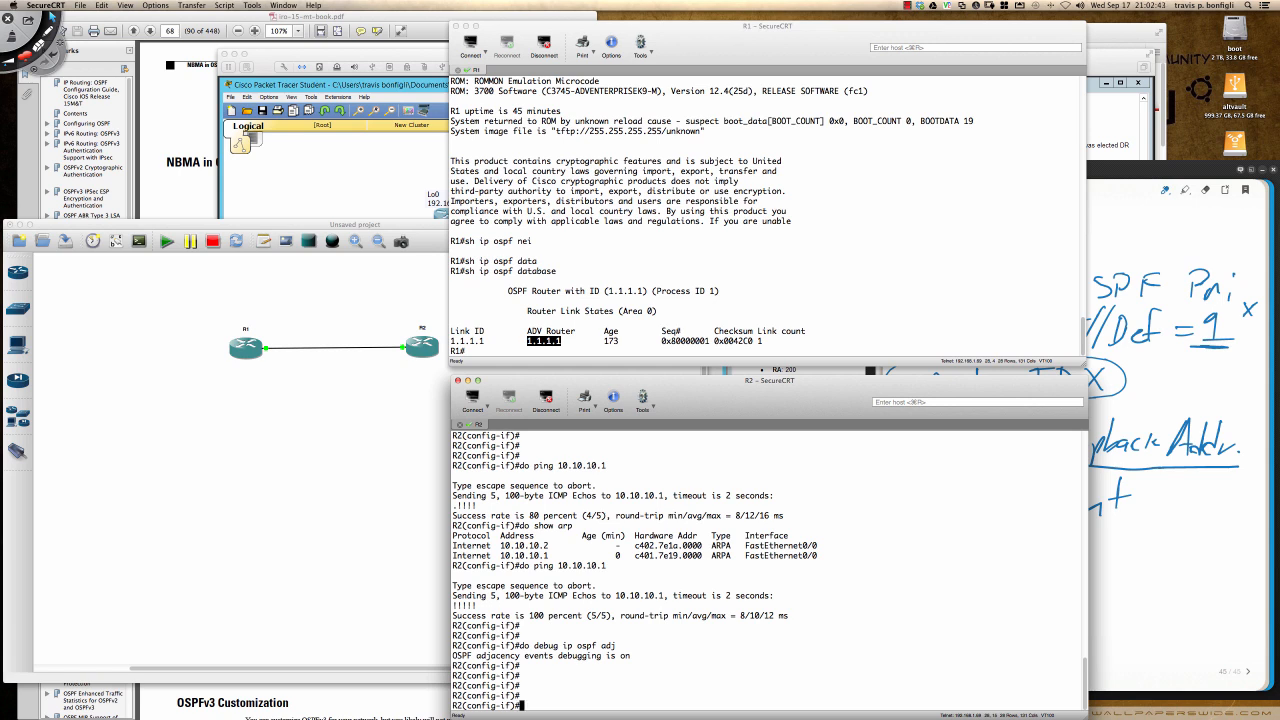
- Start OSPF process 1 on R2 with router ospf 1 and highlight ospf 1 in the entered command
type("router ospf 1")
key("Return")
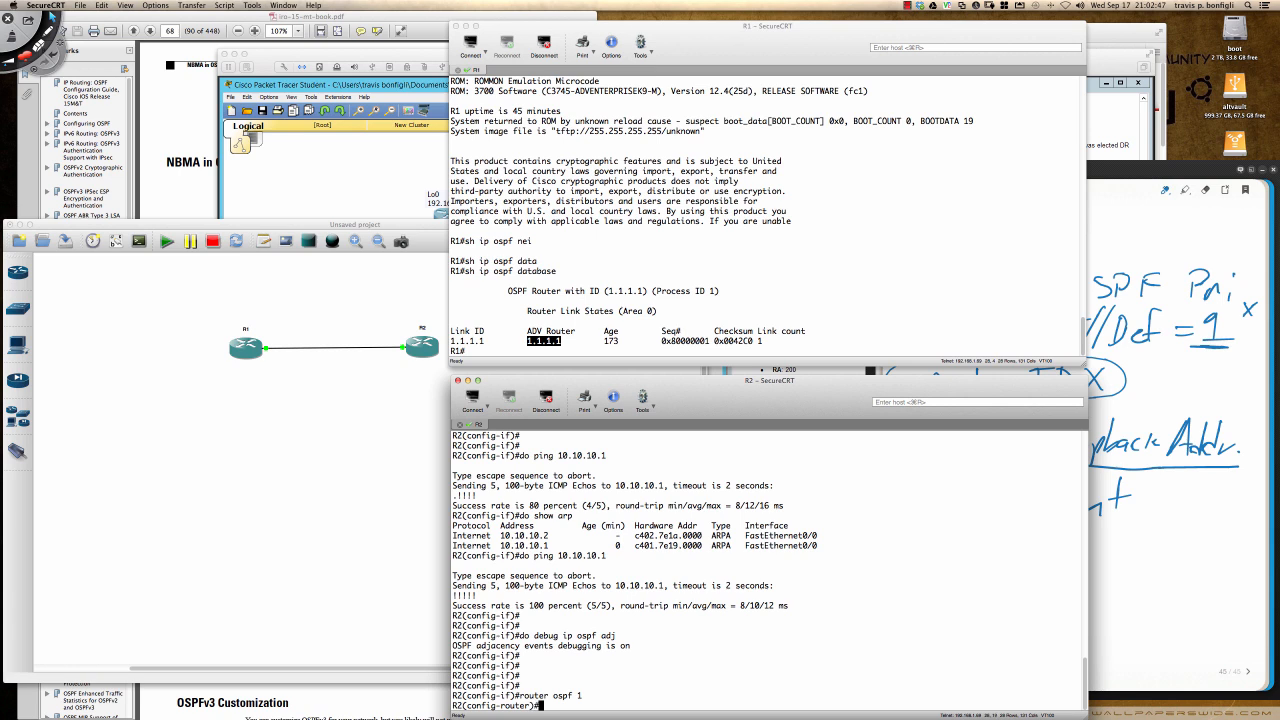
key("Return")
- Return R2 to global configuration and remove the OSPF process with no router ospf 1
key("Return")
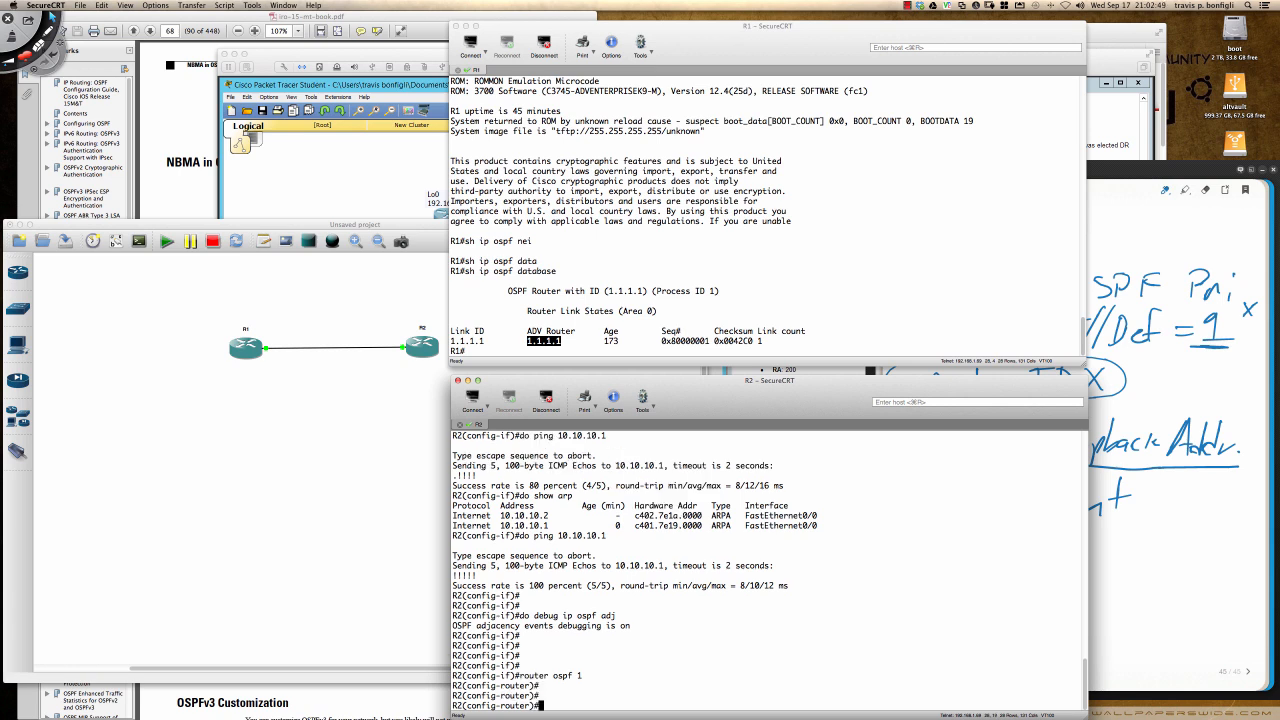
left_click_drag(585, 677, 553, 678)
left_click(589, 680)
left_click_drag(582, 679, 553, 679)
type("exit")
key("Return")
type("n")
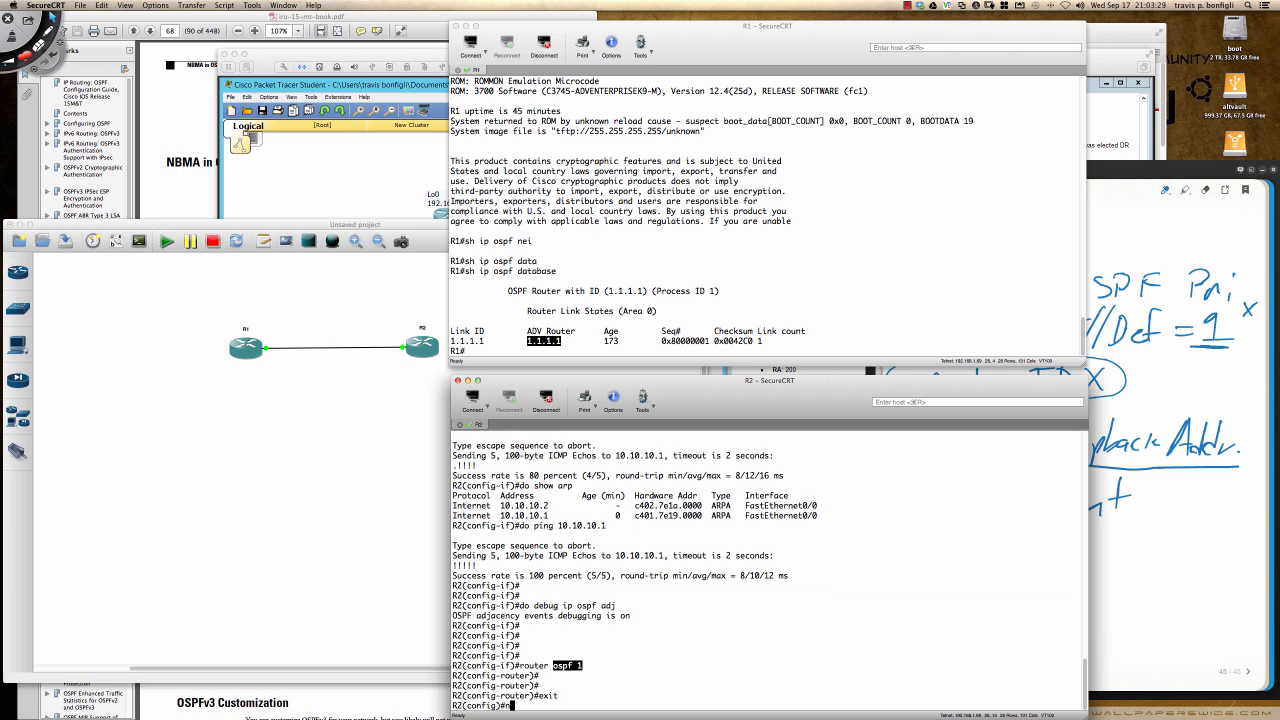
type("o router ospf 1")
key("Return")
key("Return")
key("Return")
key("Return")
- Show the allowed OSPF process ID range on R2 and start OSPF process 732
type("router ospf ")
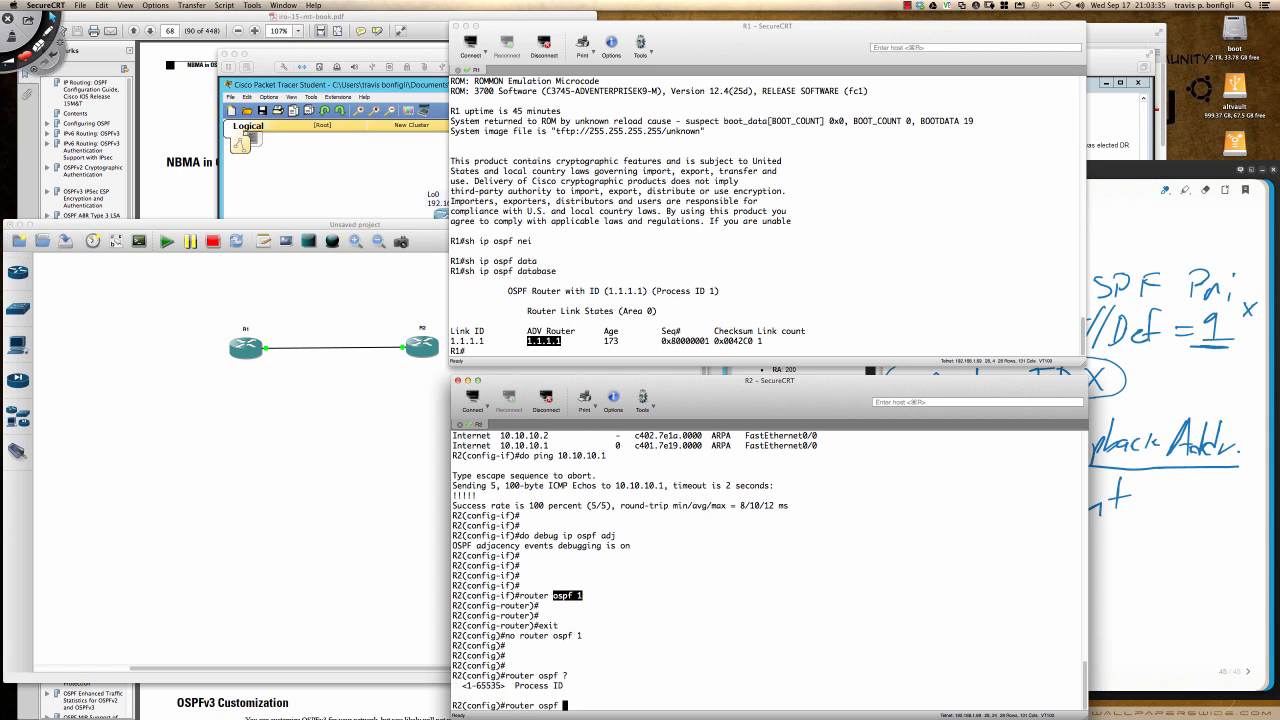
type("732")
key("Return")
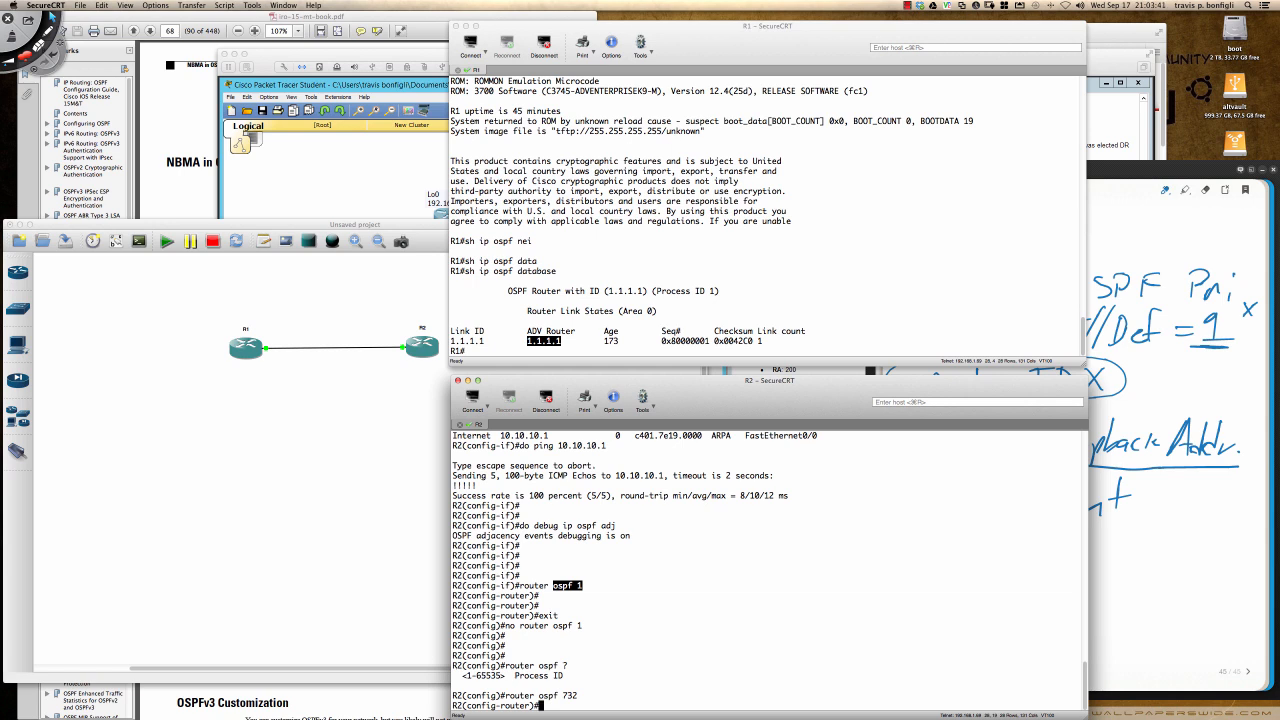
key("Return")
key("Return")
key("Return")
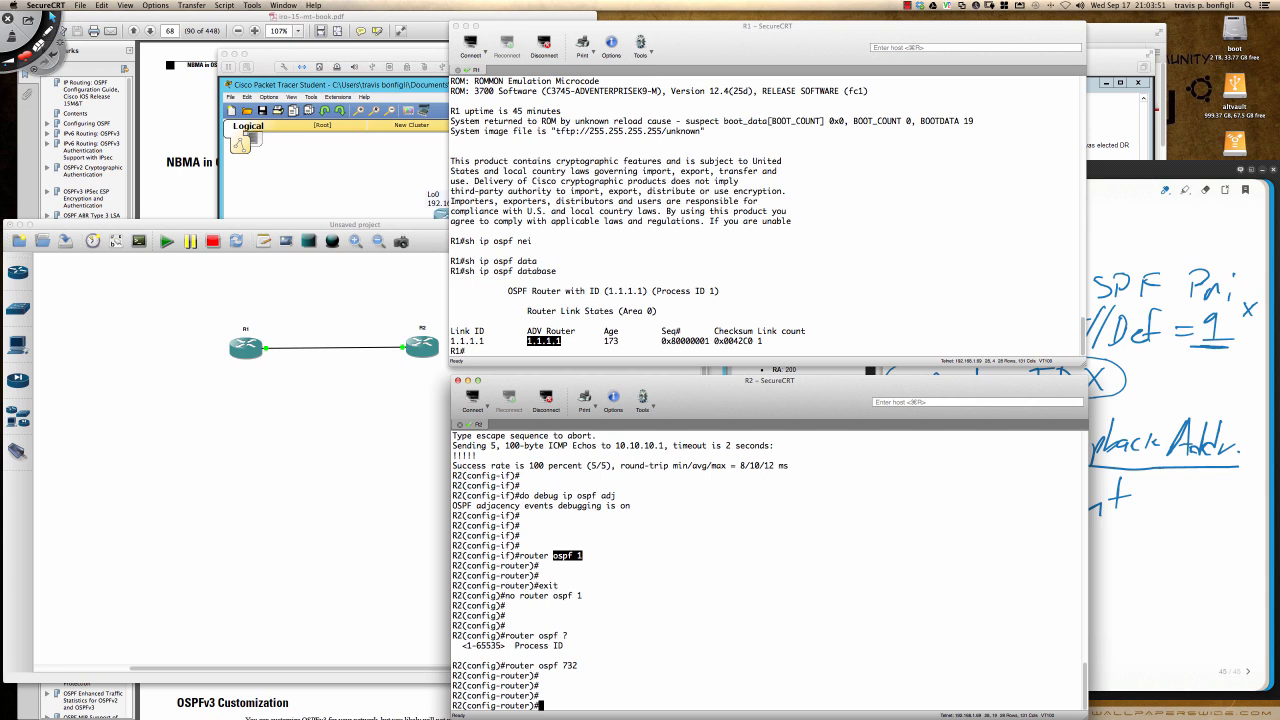
key("Return")
key("Return")
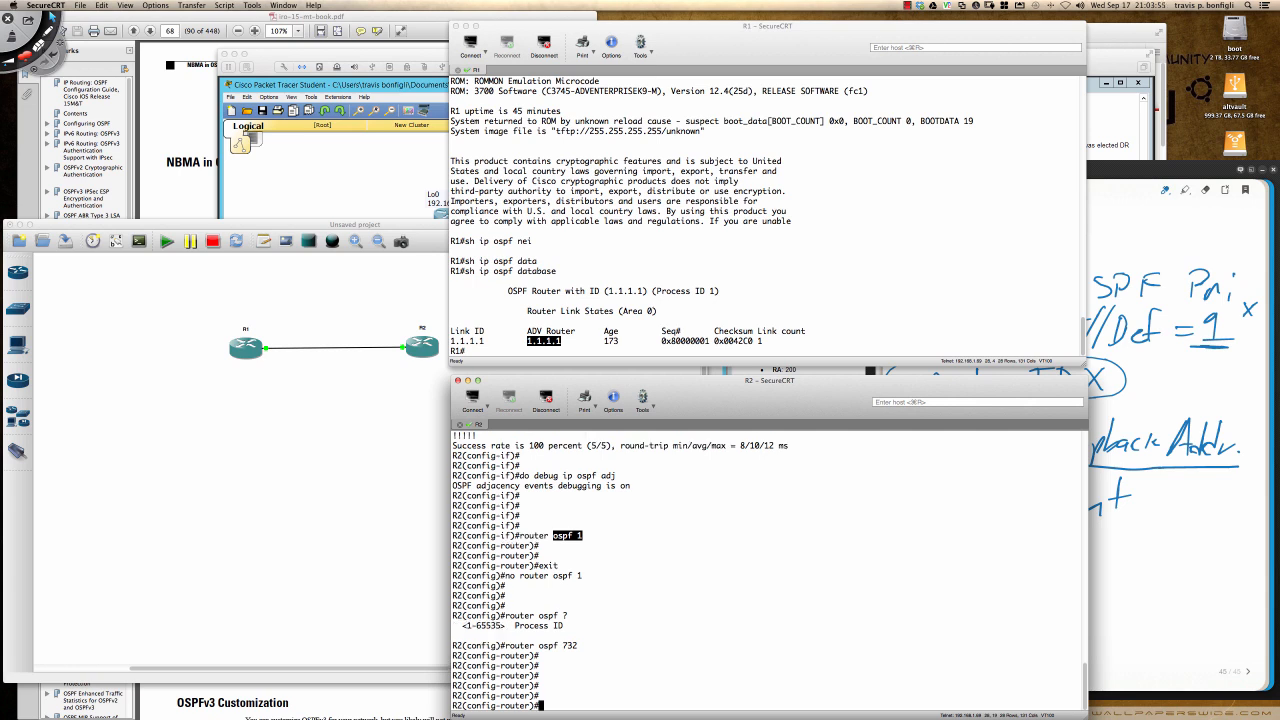
- Set R2's OSPF router ID to 1.1.1.1
type("router-")
key("Tab")
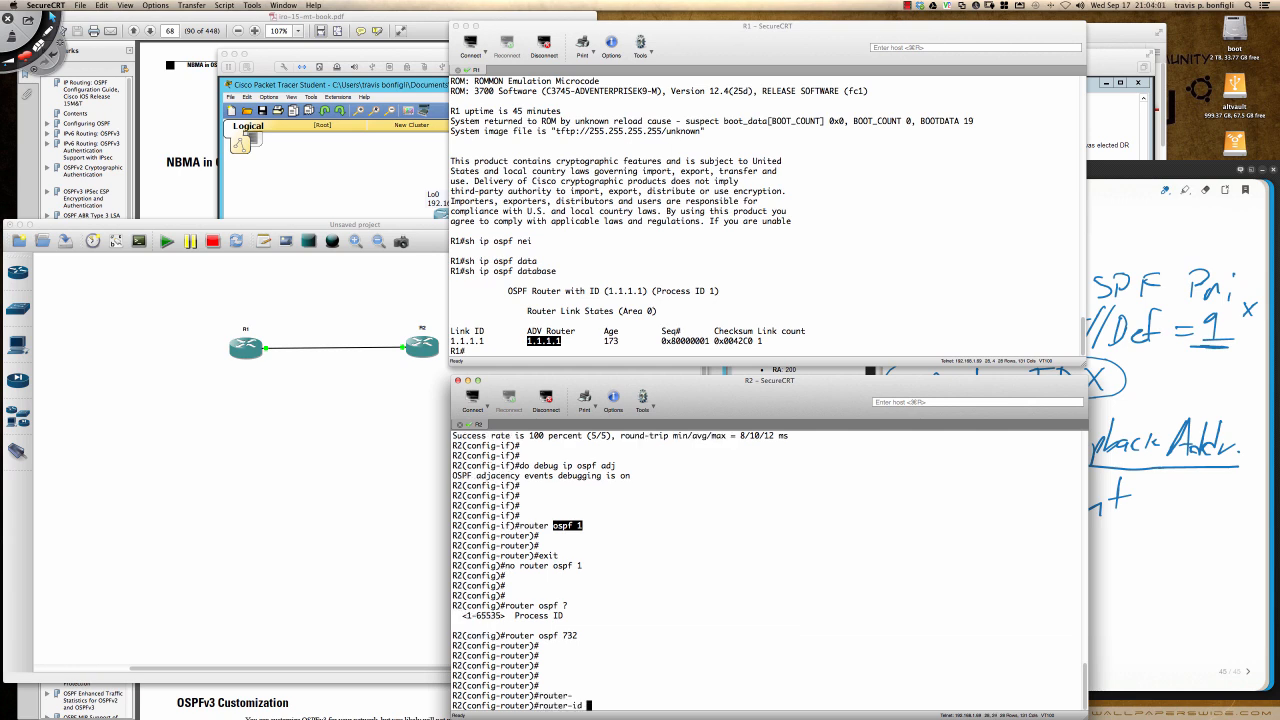
type("1.1.1.1")
key("Return")
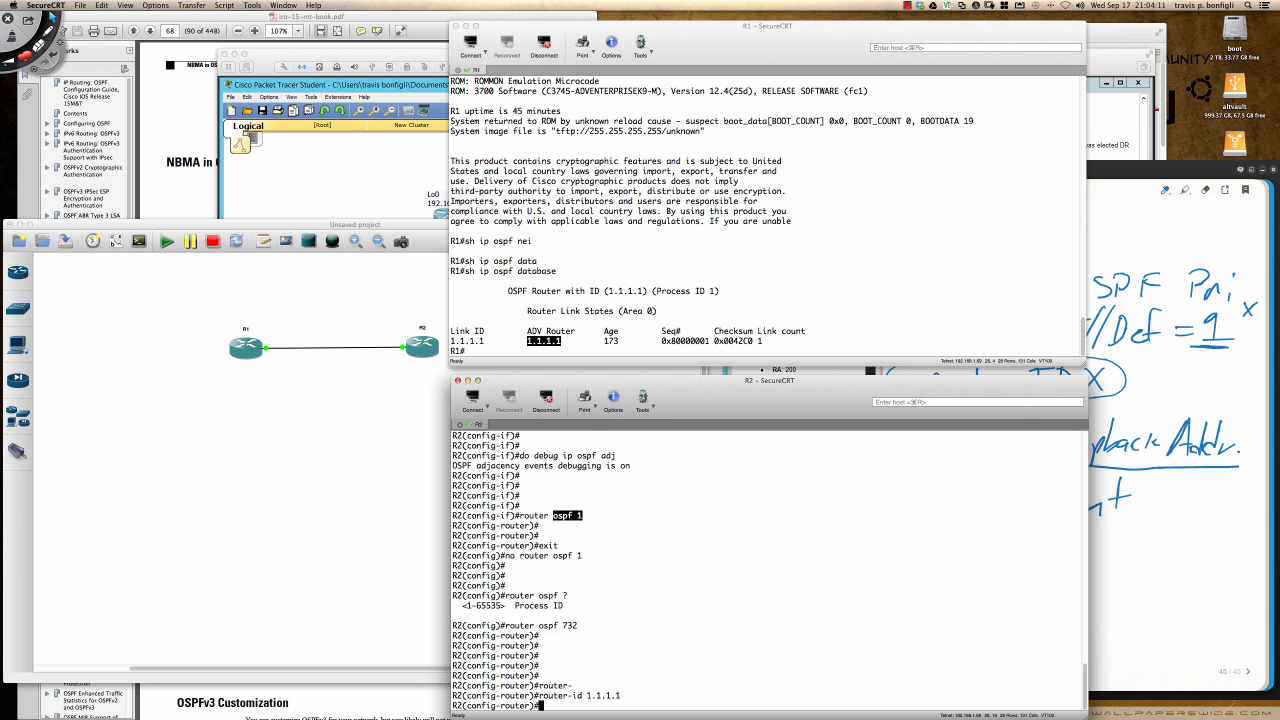
key("Return")
key("Return")
key("Return")
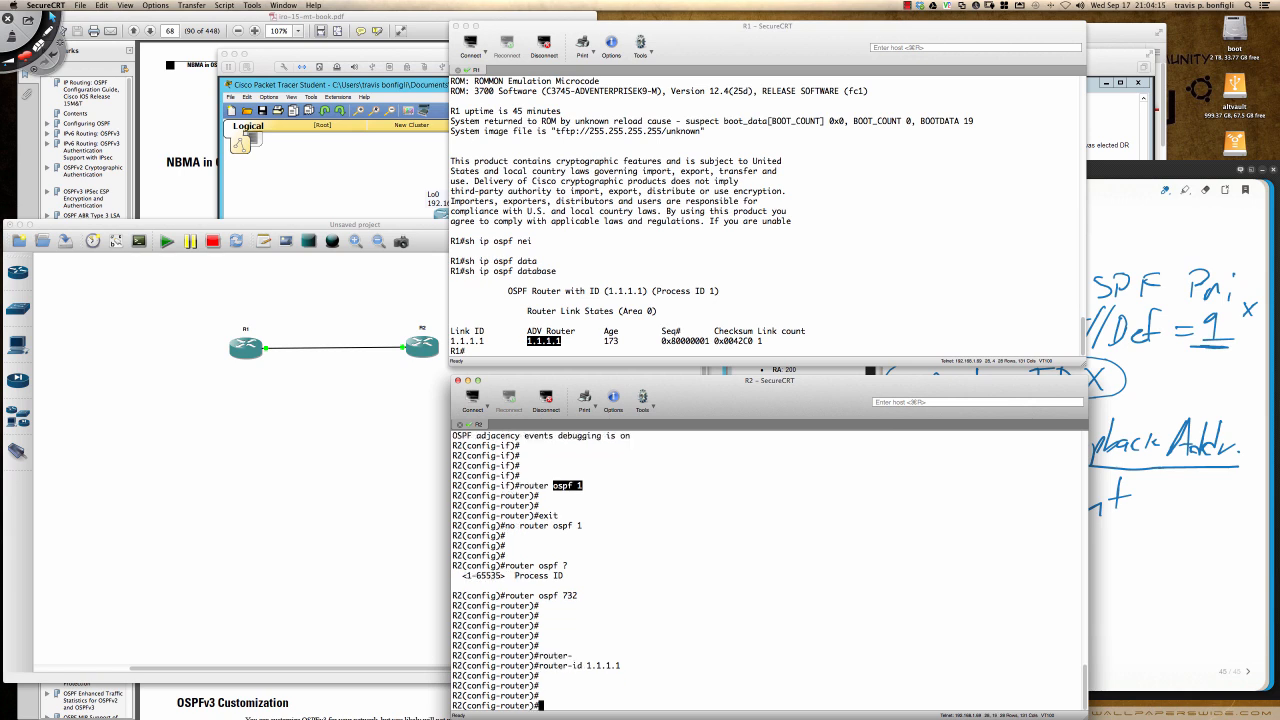
- Enable OSPF on R2 for network 10.10.10.0 with wildcard 0.0.0.255 in area 0
type("network 10.10.10.0 0.0.0.255 are")
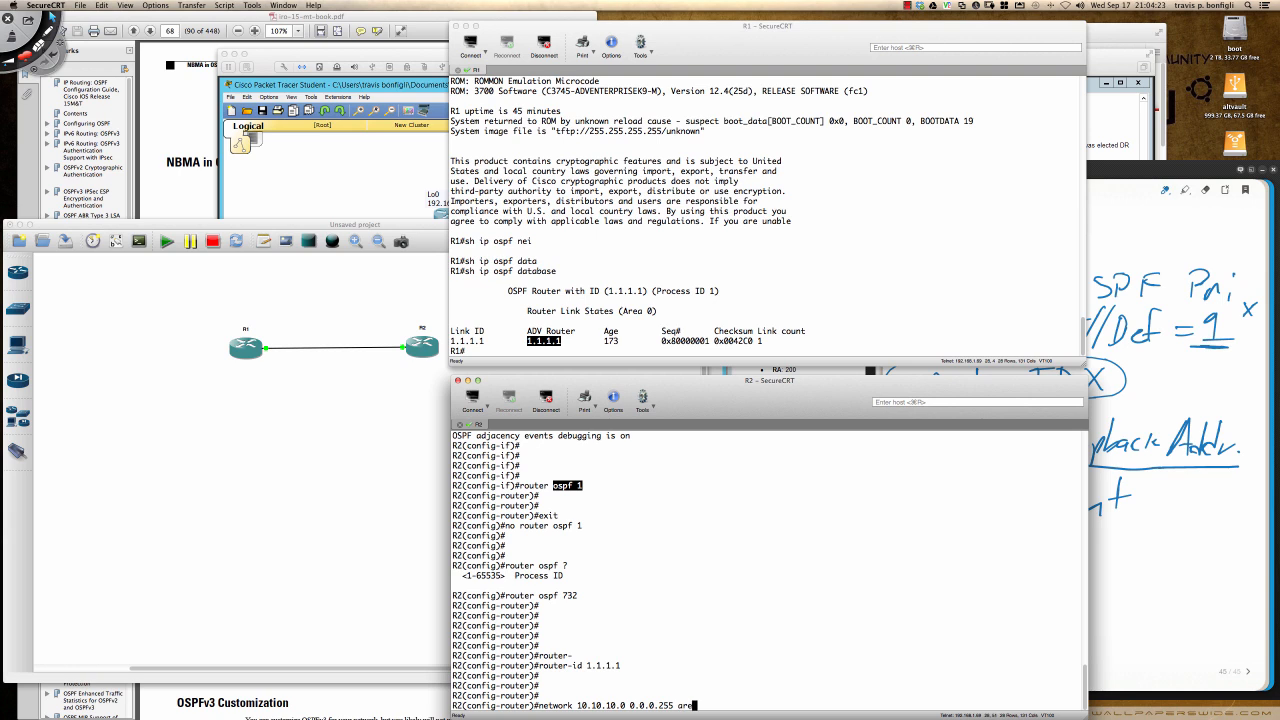
type("a 0")
key("Return")
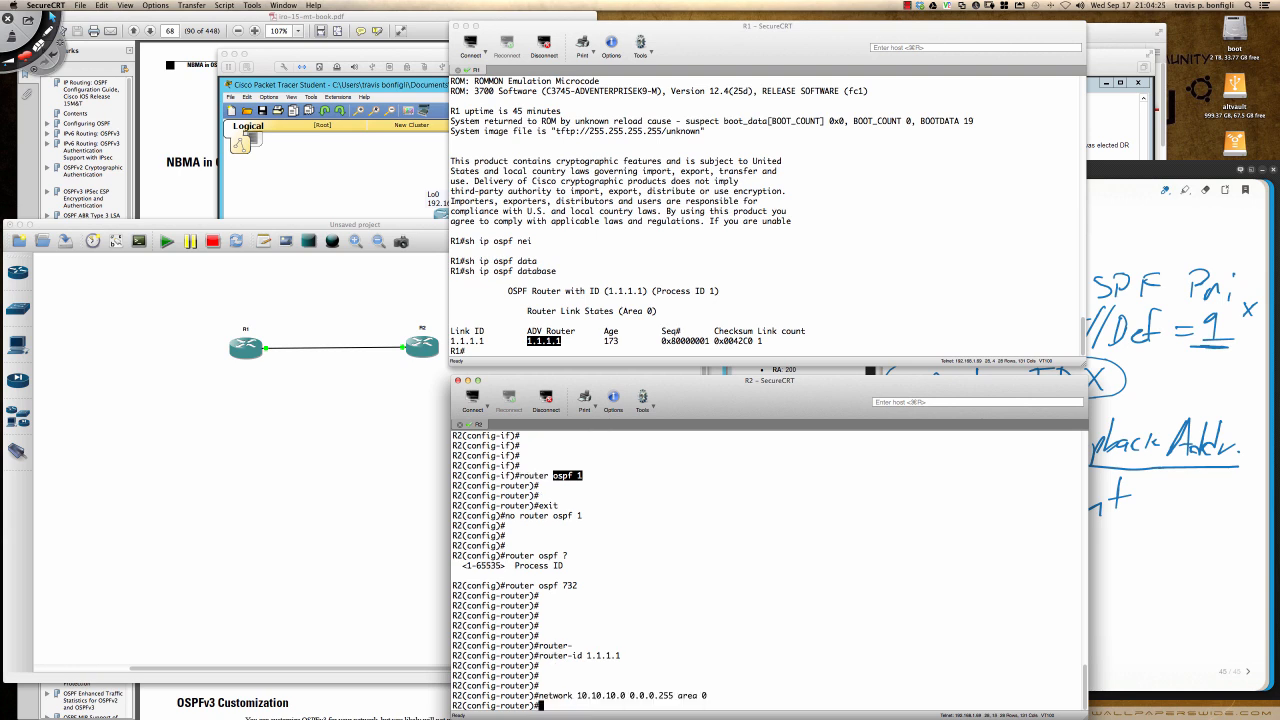
key("Return")
key("Return")
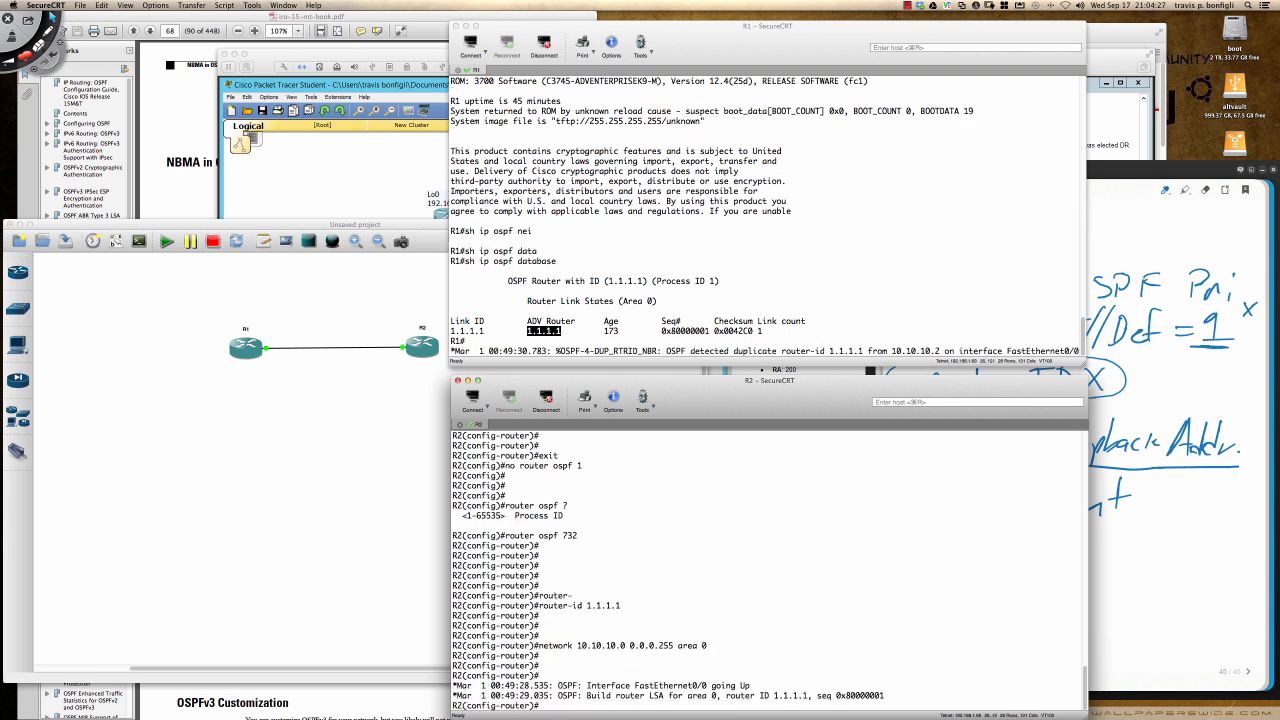
- Highlight R1's duplicate router-id message and bring up a fresh prompt on R2 below its matching message
left_click(452, 352)
left_click_drag(452, 352, 1062, 352)
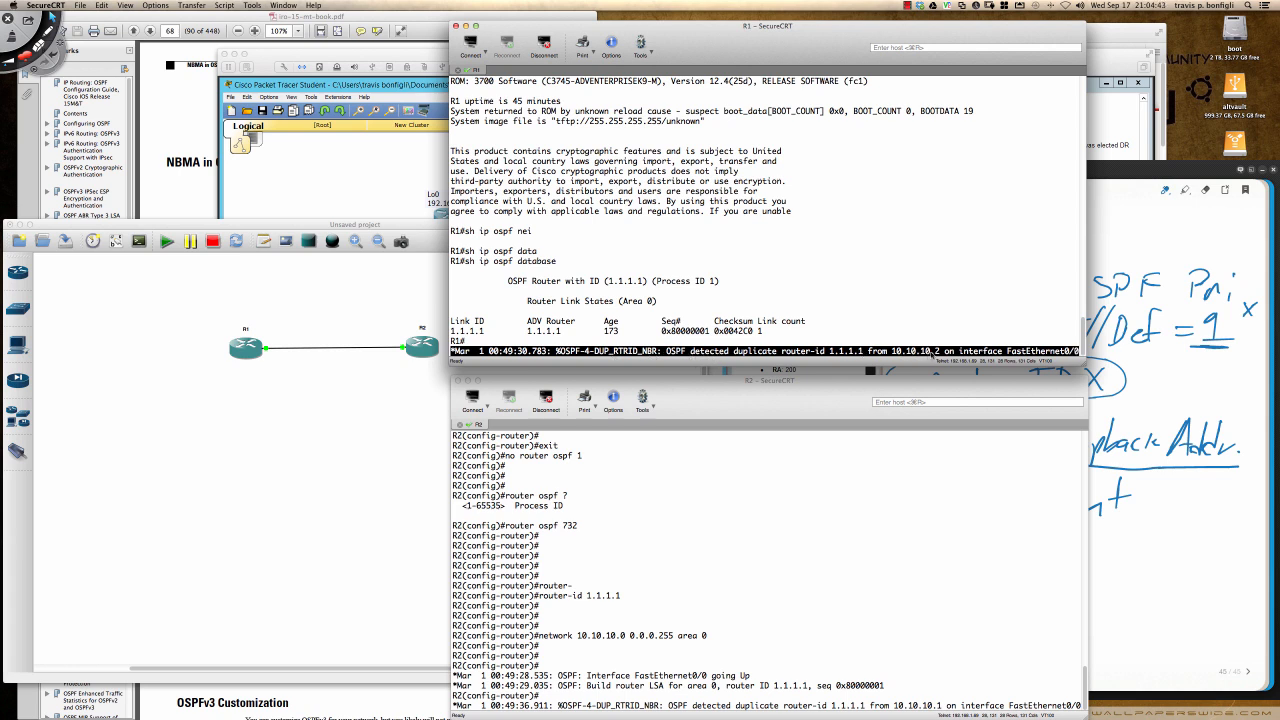
left_click(930, 630)
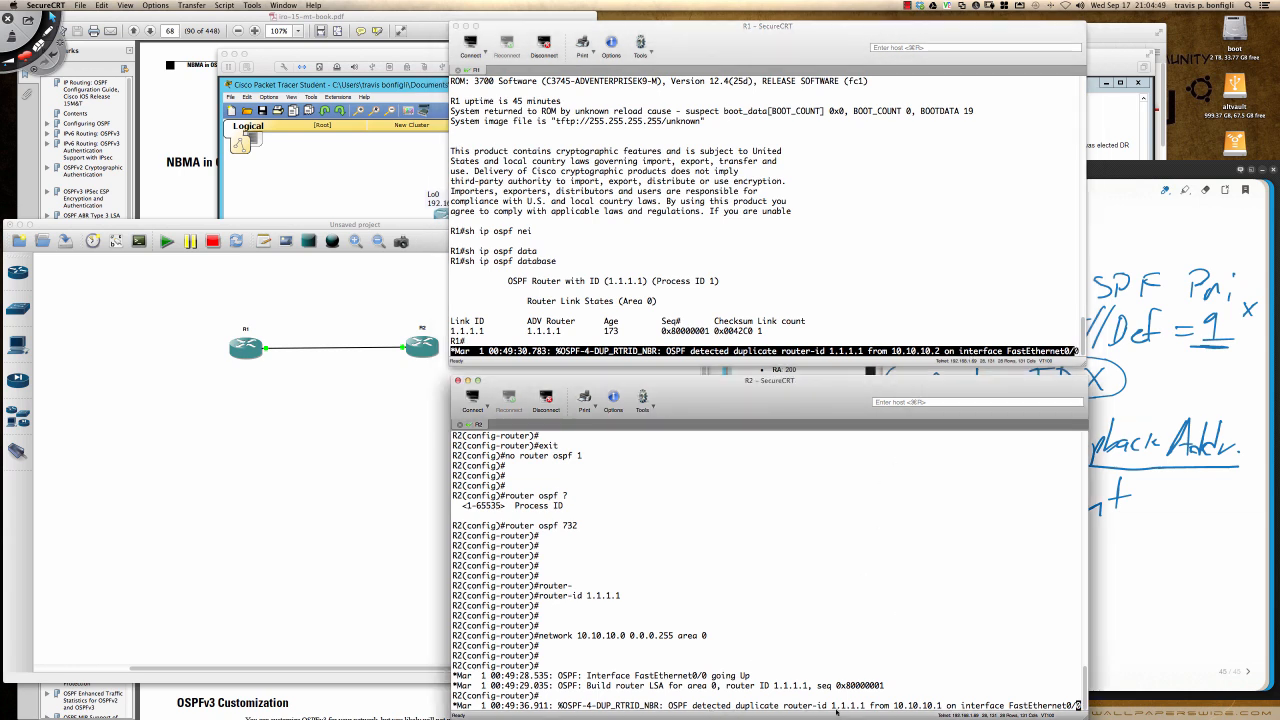
key("Return")
key("Return")
key("Return")
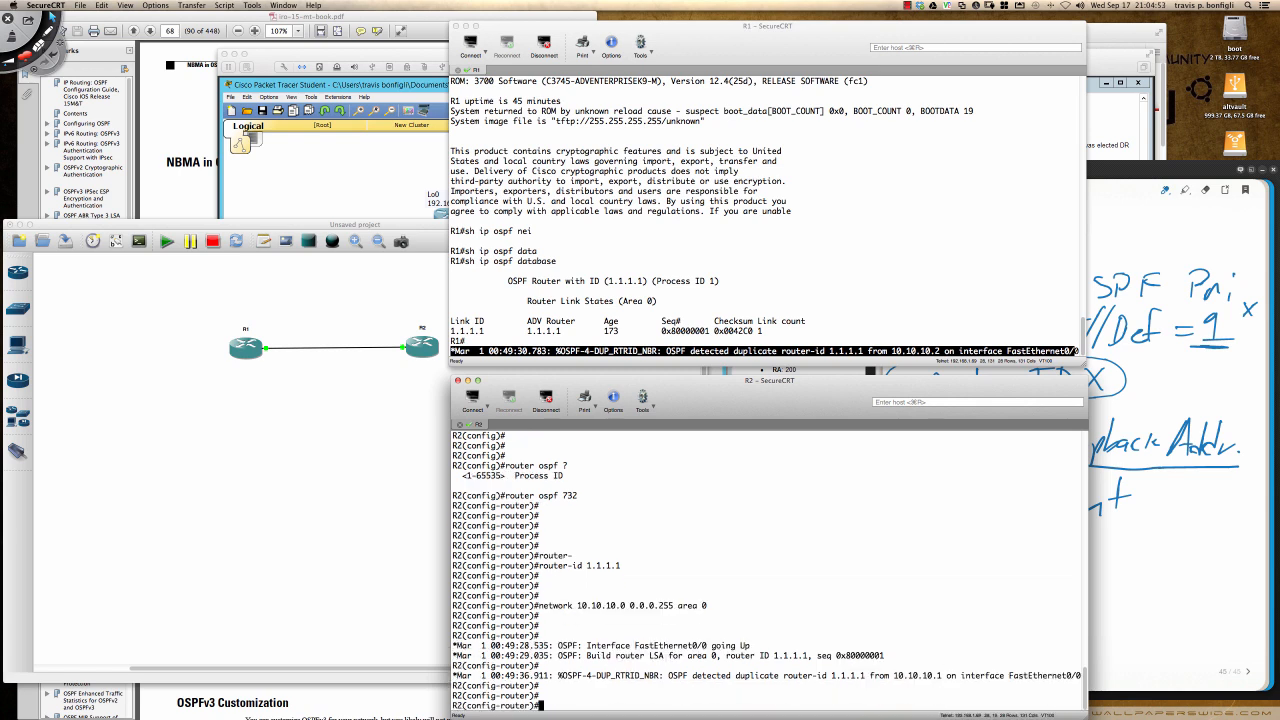
- List R1's OSPF neighbors with sh ip ospf neigh
left_click(870, 325)
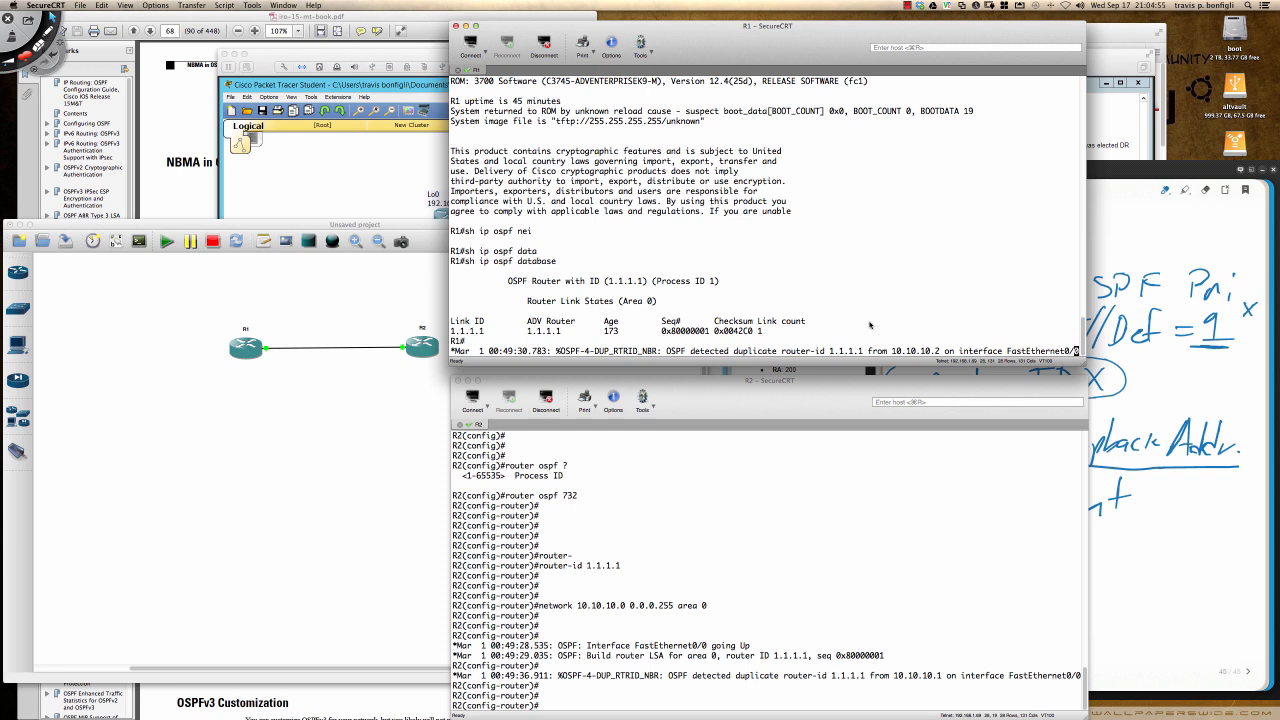
key("Return")
key("Return")
key("Return")
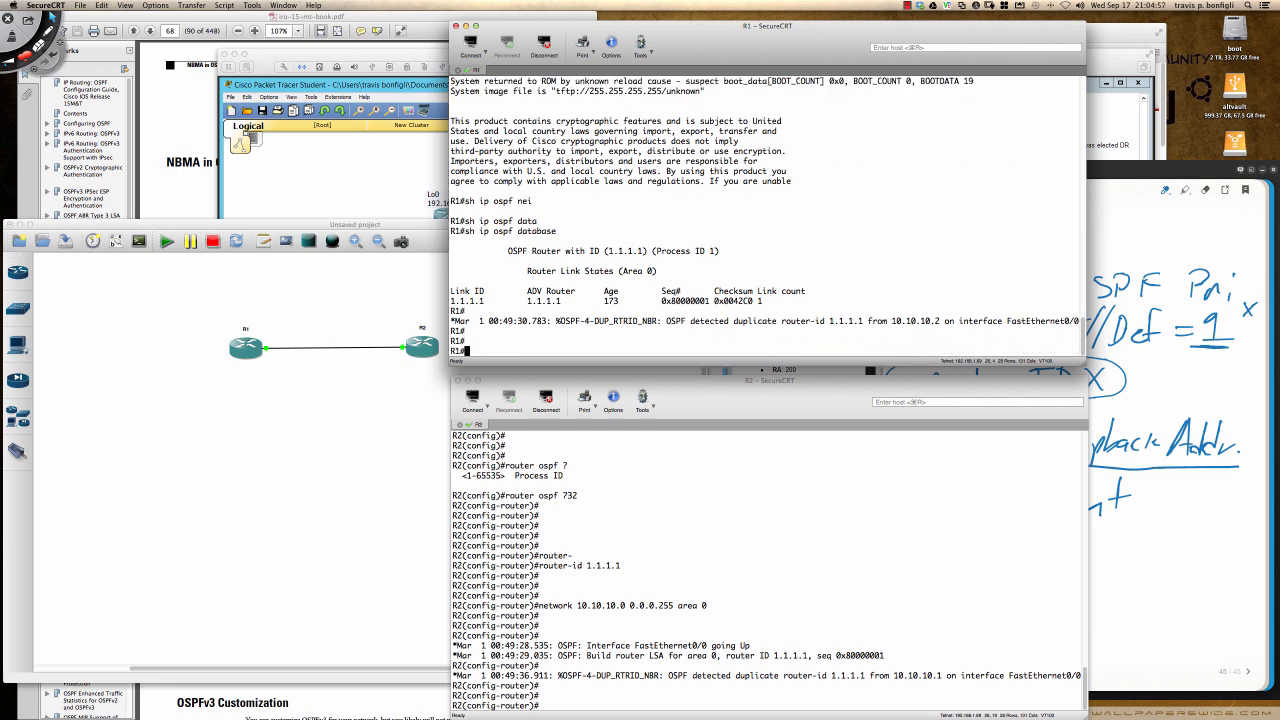
type("sh ip ospf neigh")
key("Return")
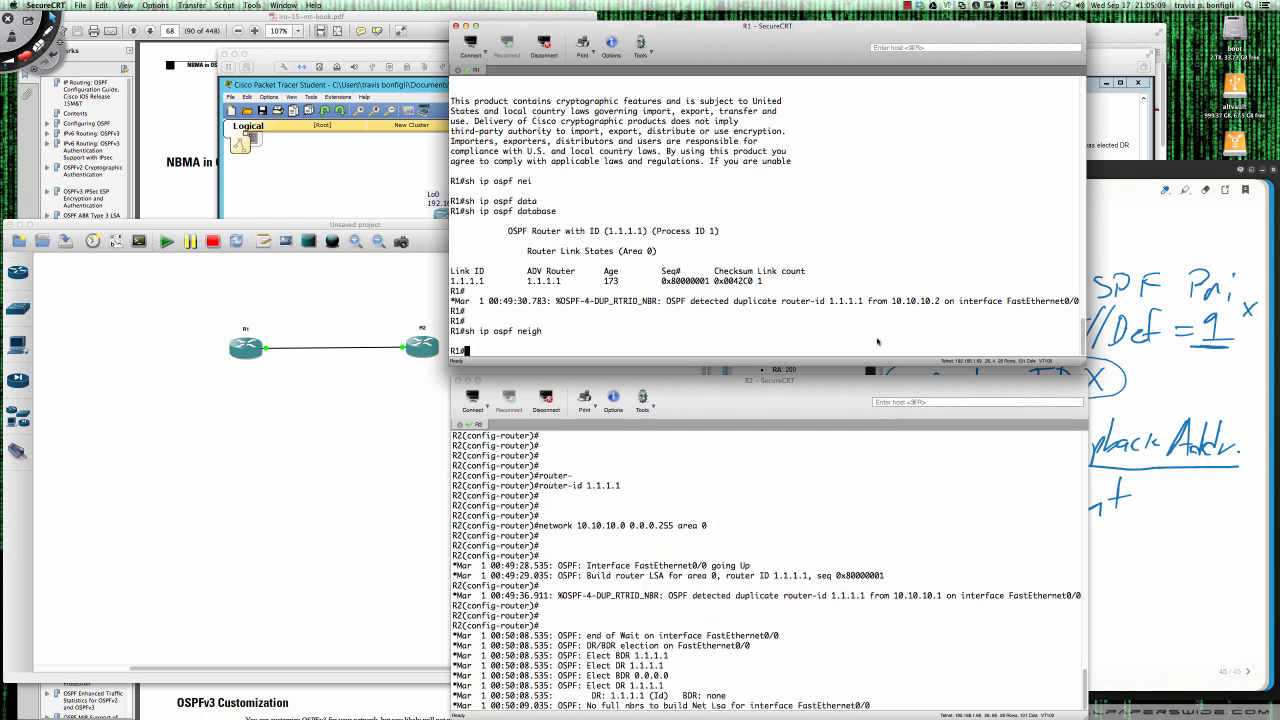
- List R2's OSPF neighbors from router configuration mode with do sh ip ospf neig
left_click(893, 621)
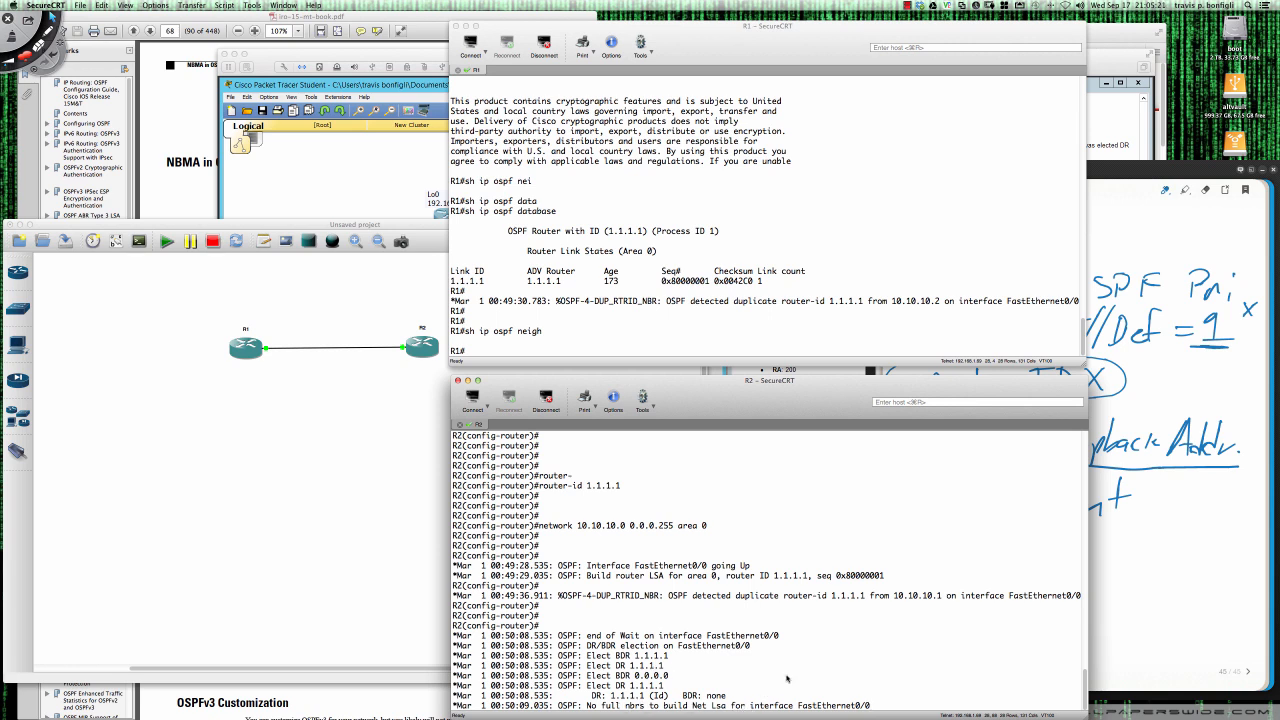
key("Return")
key("Return")
key("Return")
type("do sh")
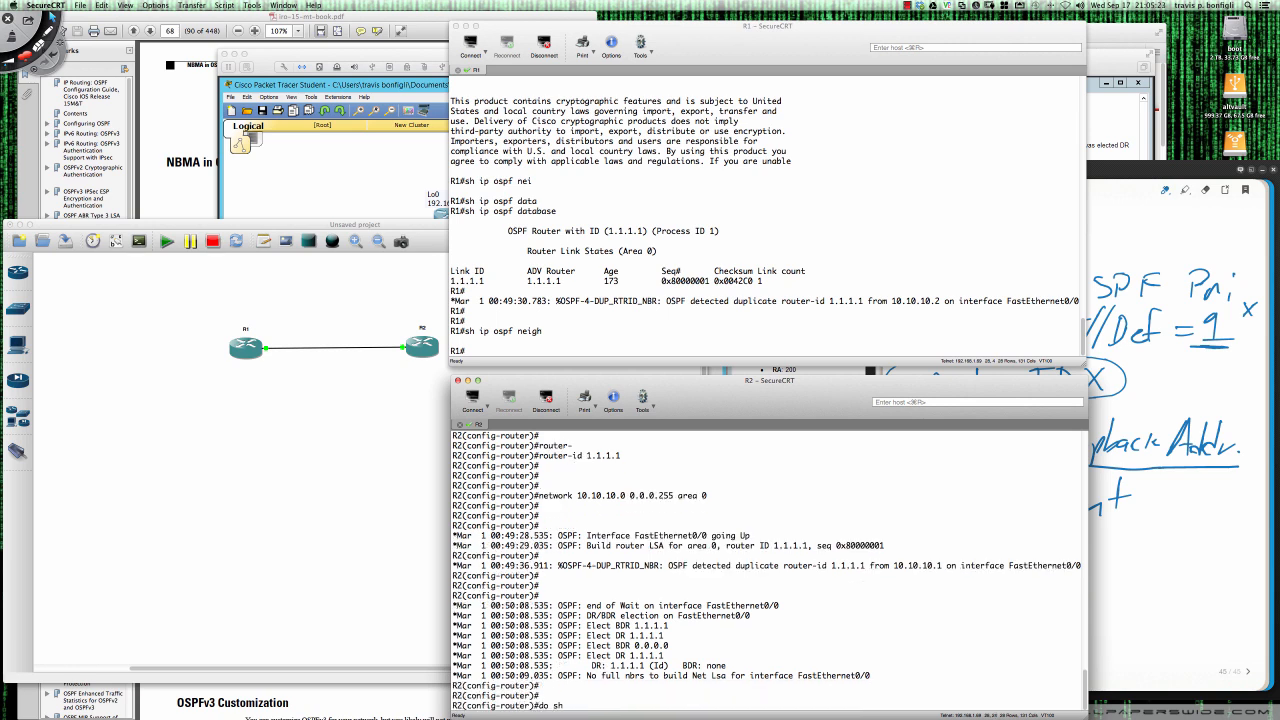
type(" ip ospf neig")
key("Return")
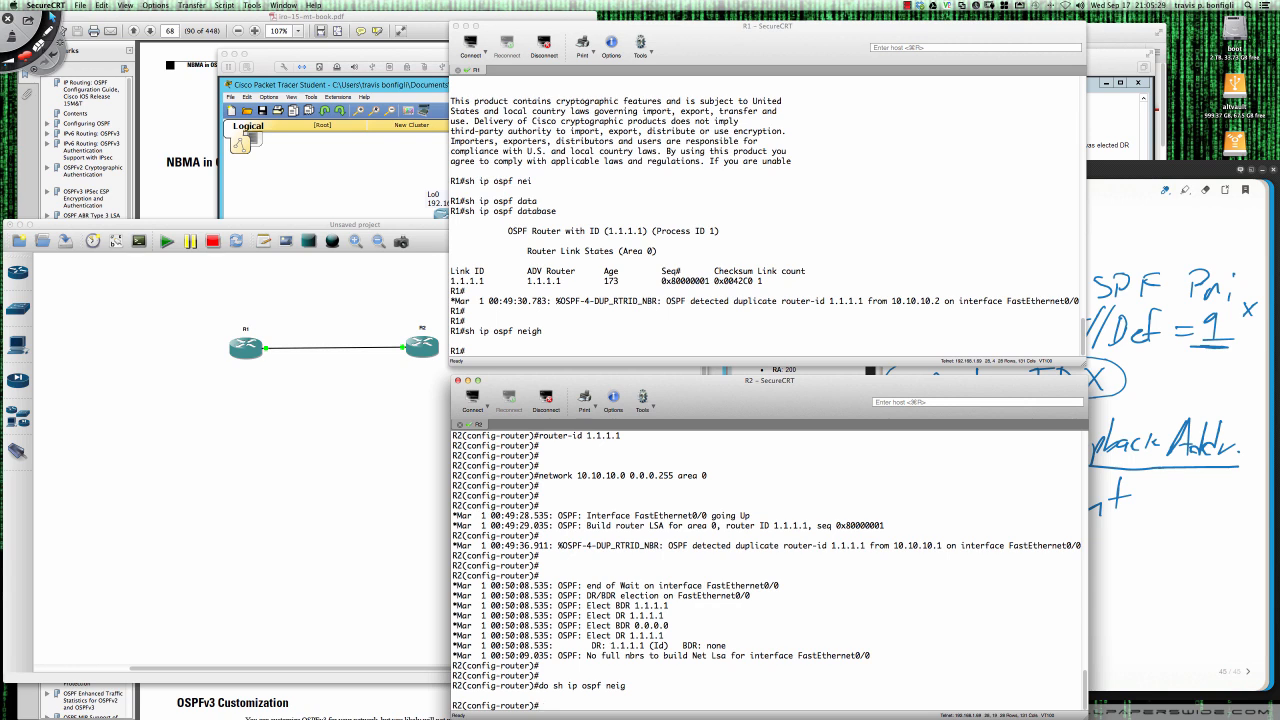
key("Return")
key("Return")
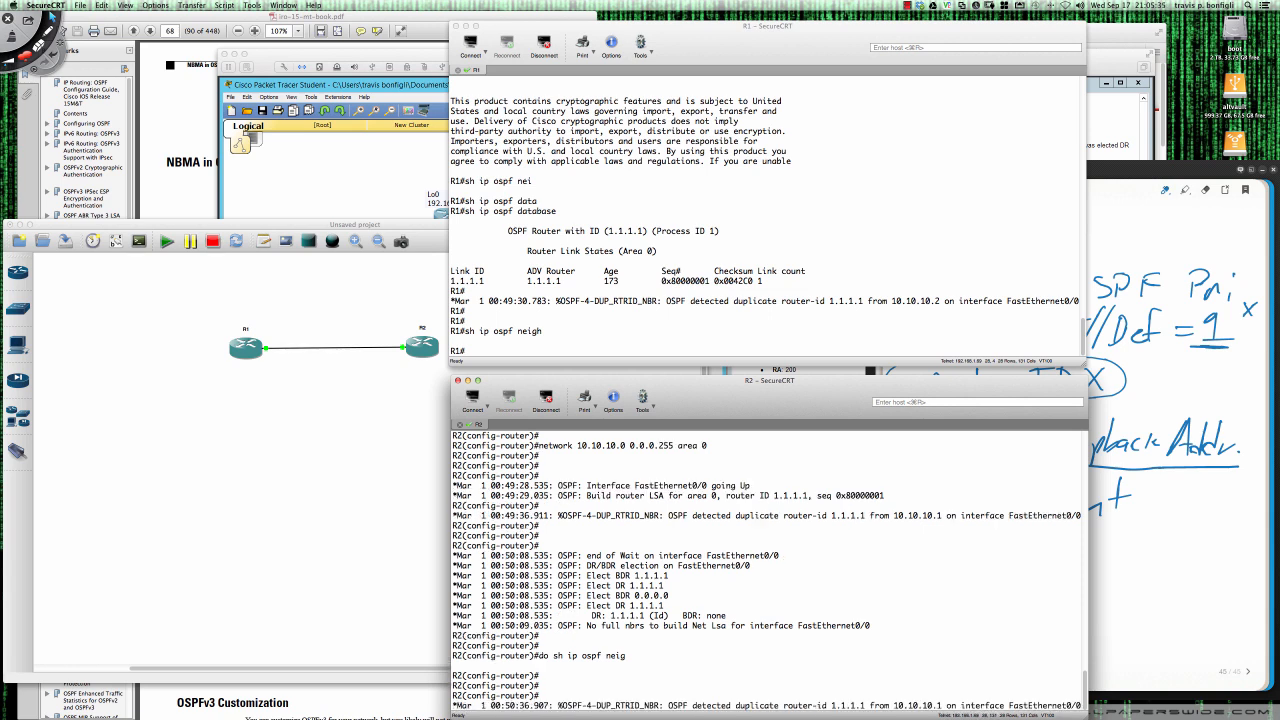
- Remove the manual router ID from R2's OSPF process with no router-id 1.1.1.1
key("Return")
key("Return")
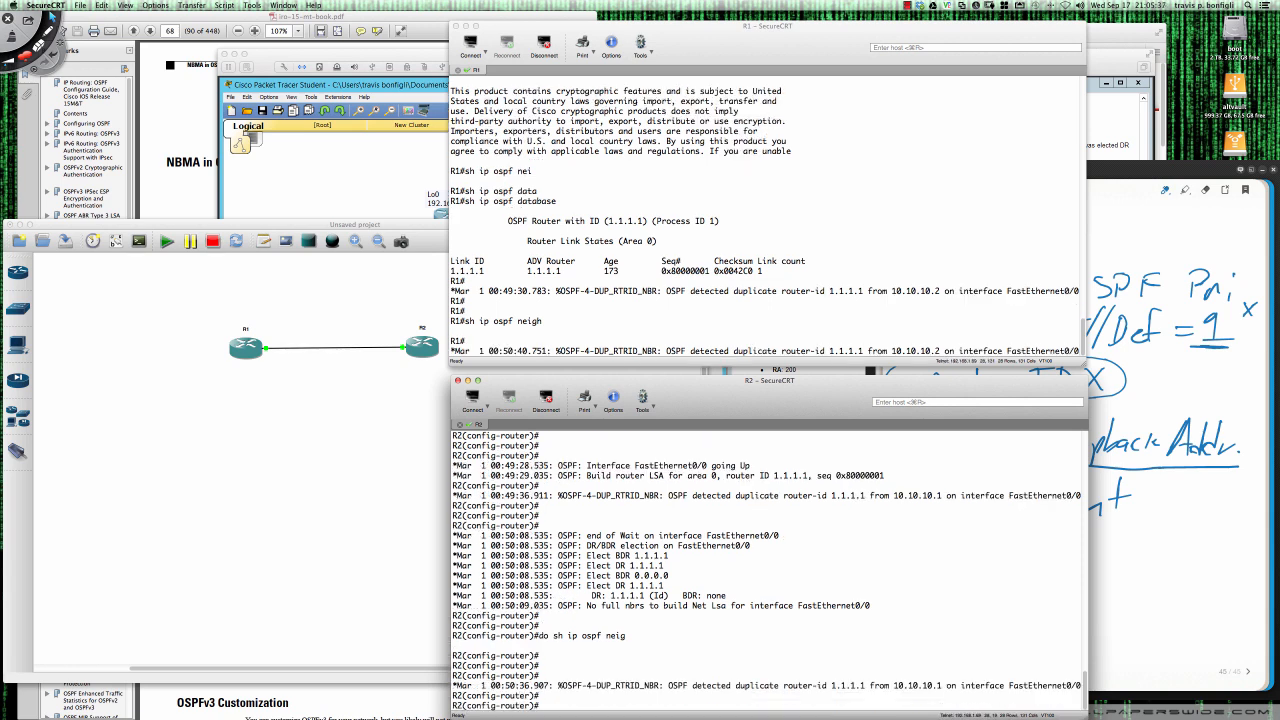
key("Return")
key("Return")
type("no router")
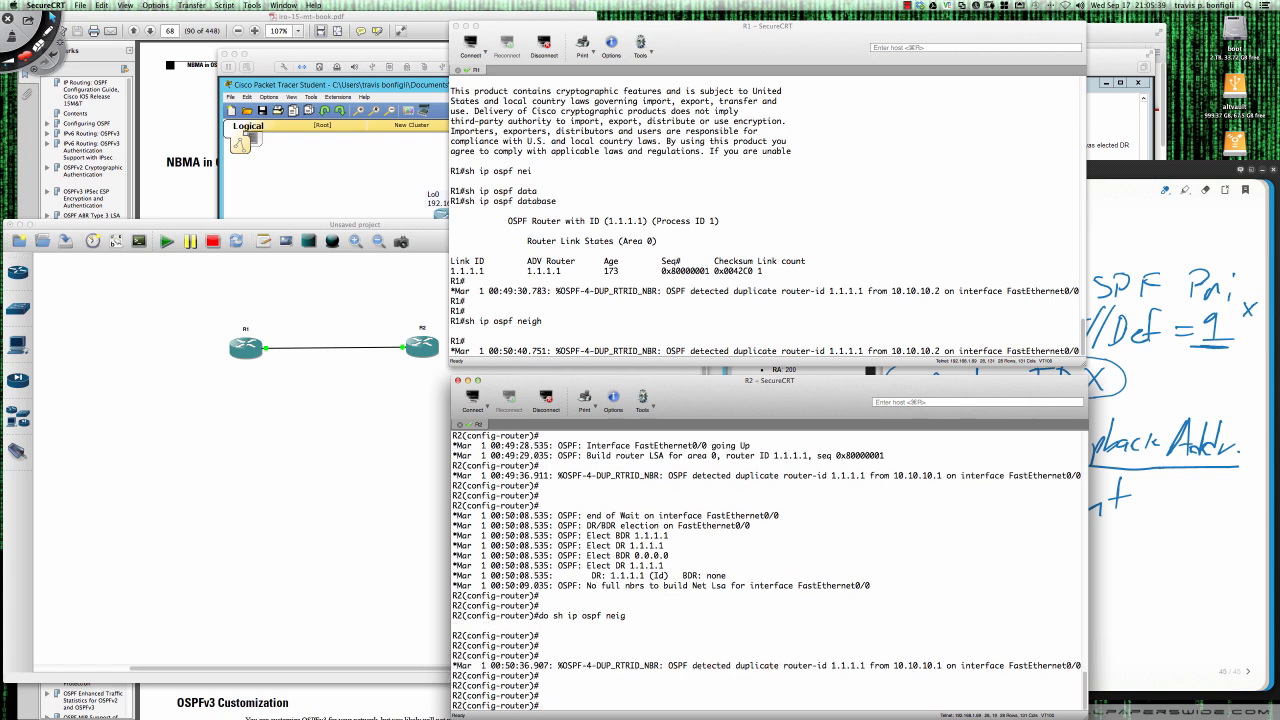
type("-id 1.1.1.1")
key("Return")
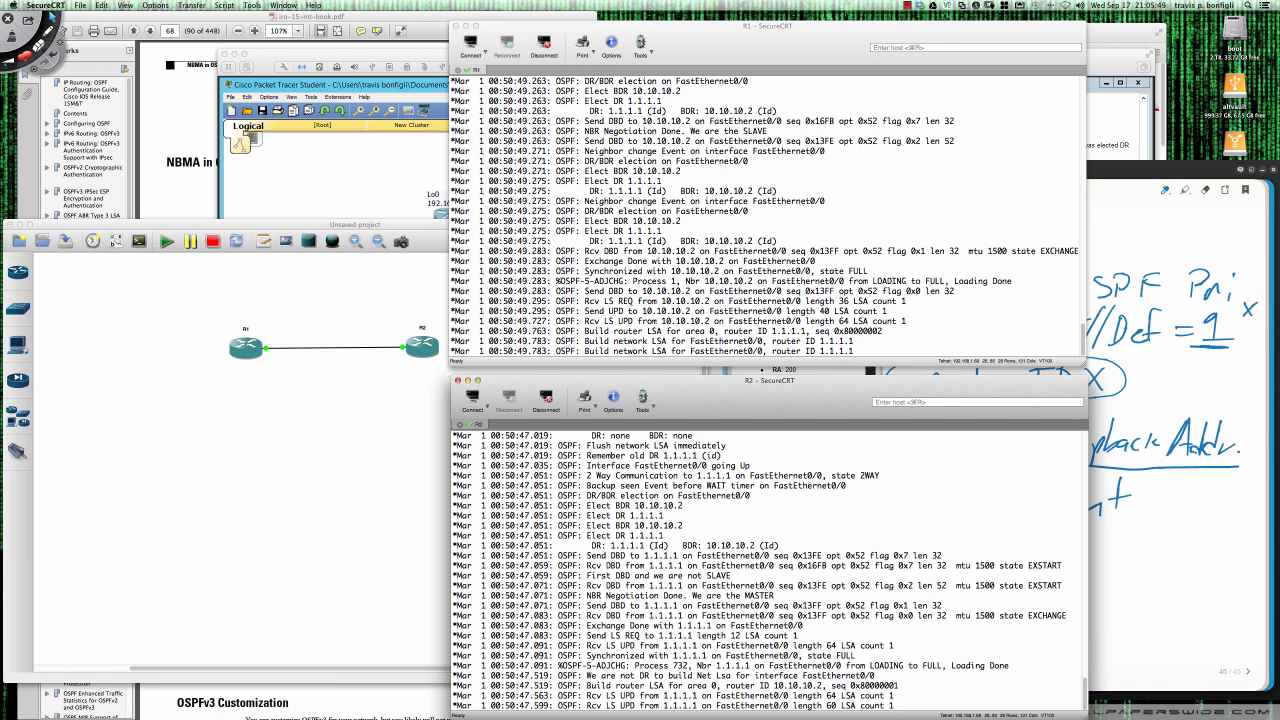
key("Return")
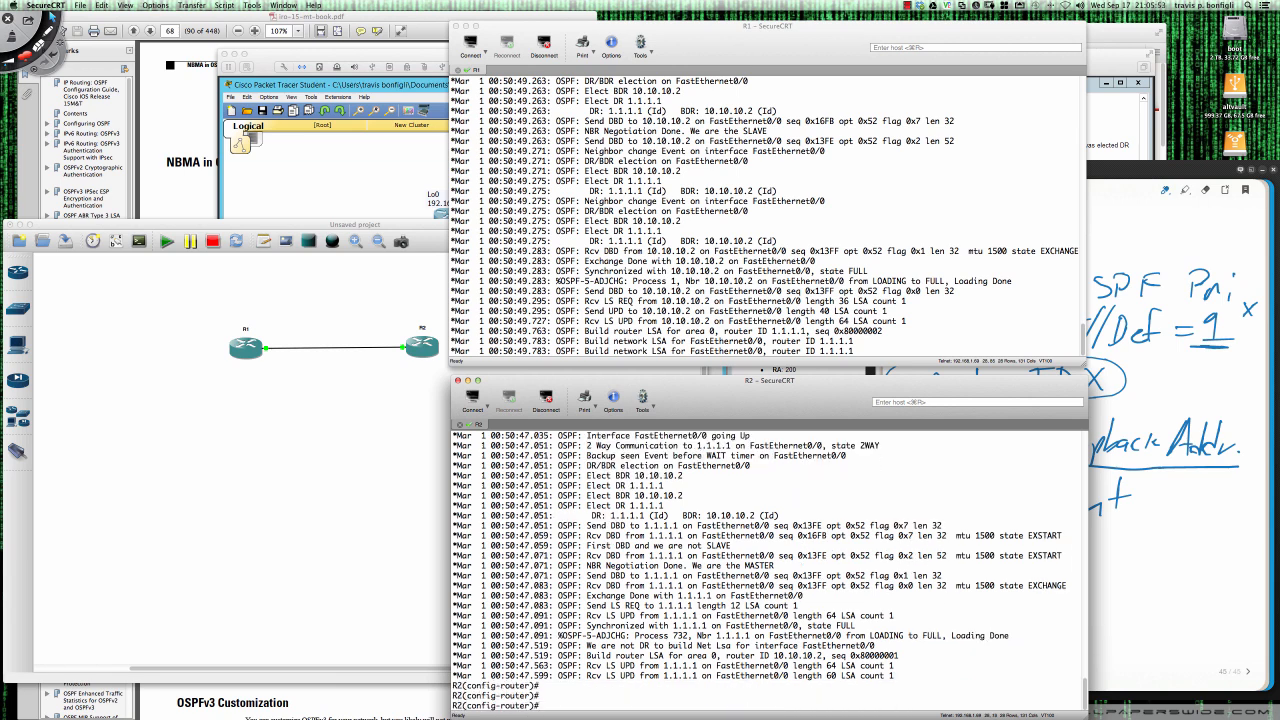
- Set R2's OSPF router ID to 2.2.2.2
type("router-id")
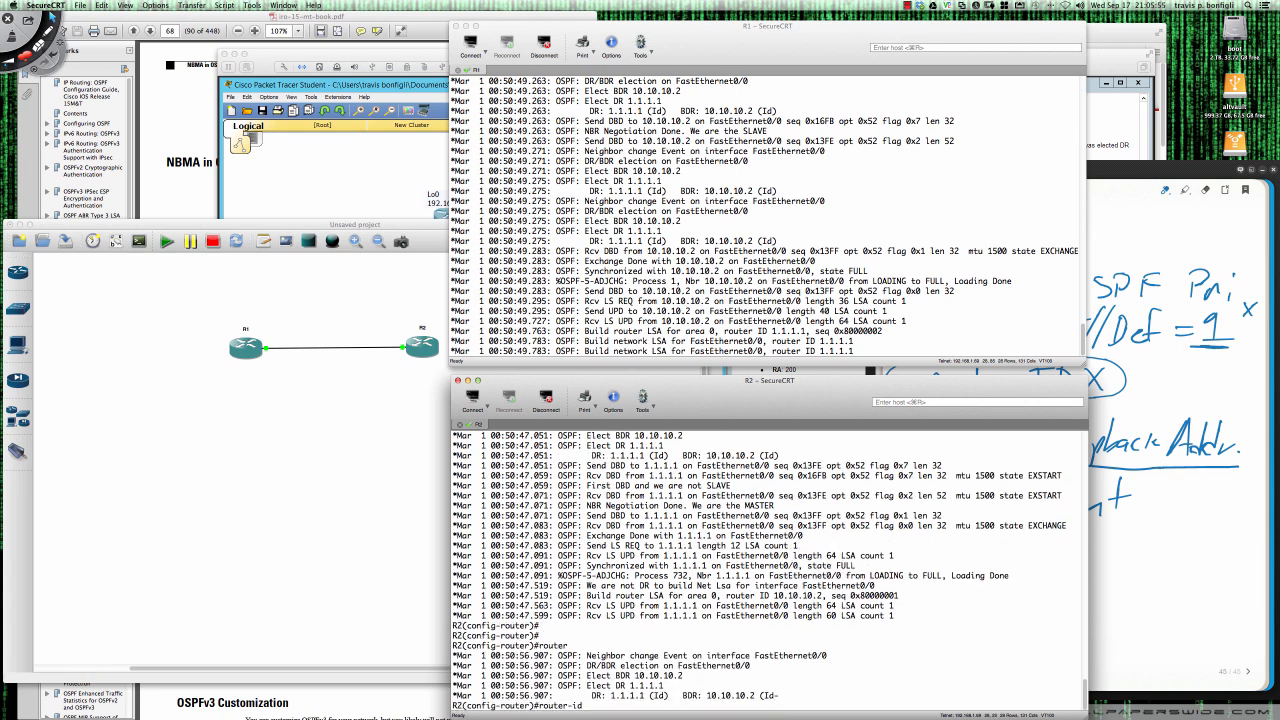
type(" 2.2.2.2")
key("Return")
key("Return")
key("Return")
key("Return")
key("Return")
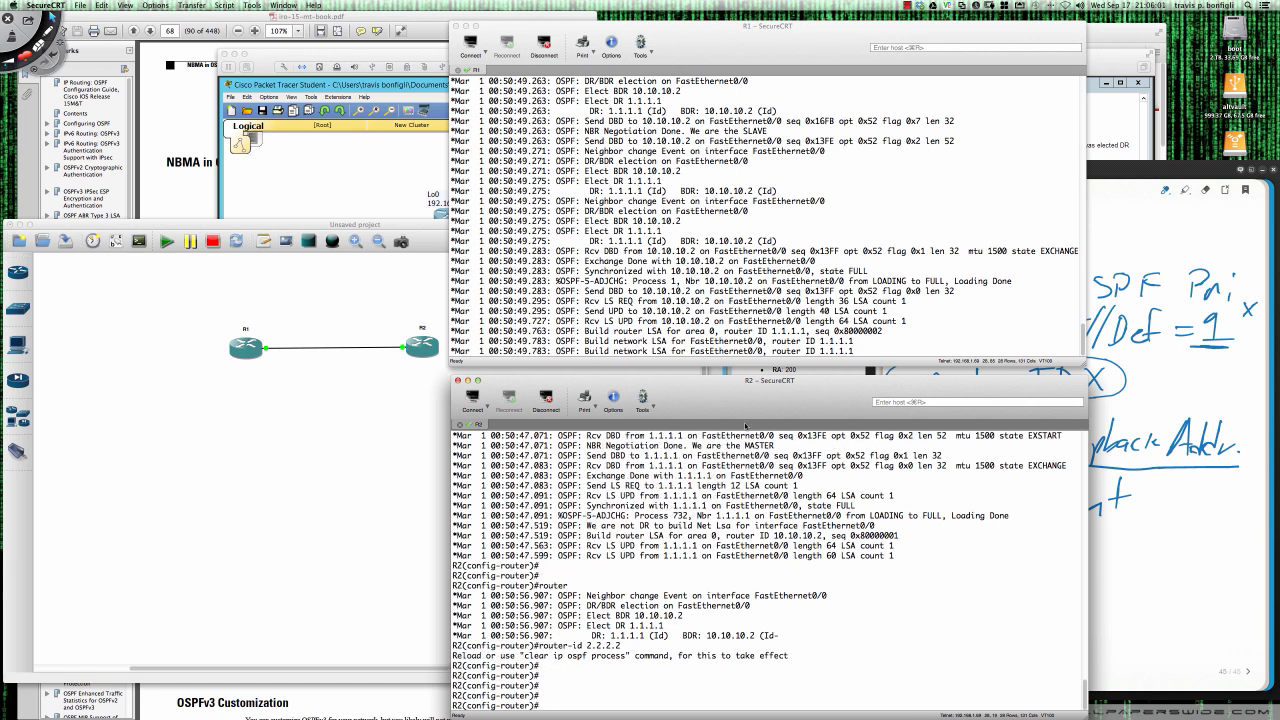
- List R1's OSPF neighbors with sh ip ospf nei and return to R2's session
left_click(853, 281)
key("Return")
key("Return")
key("Return")
key("Return")
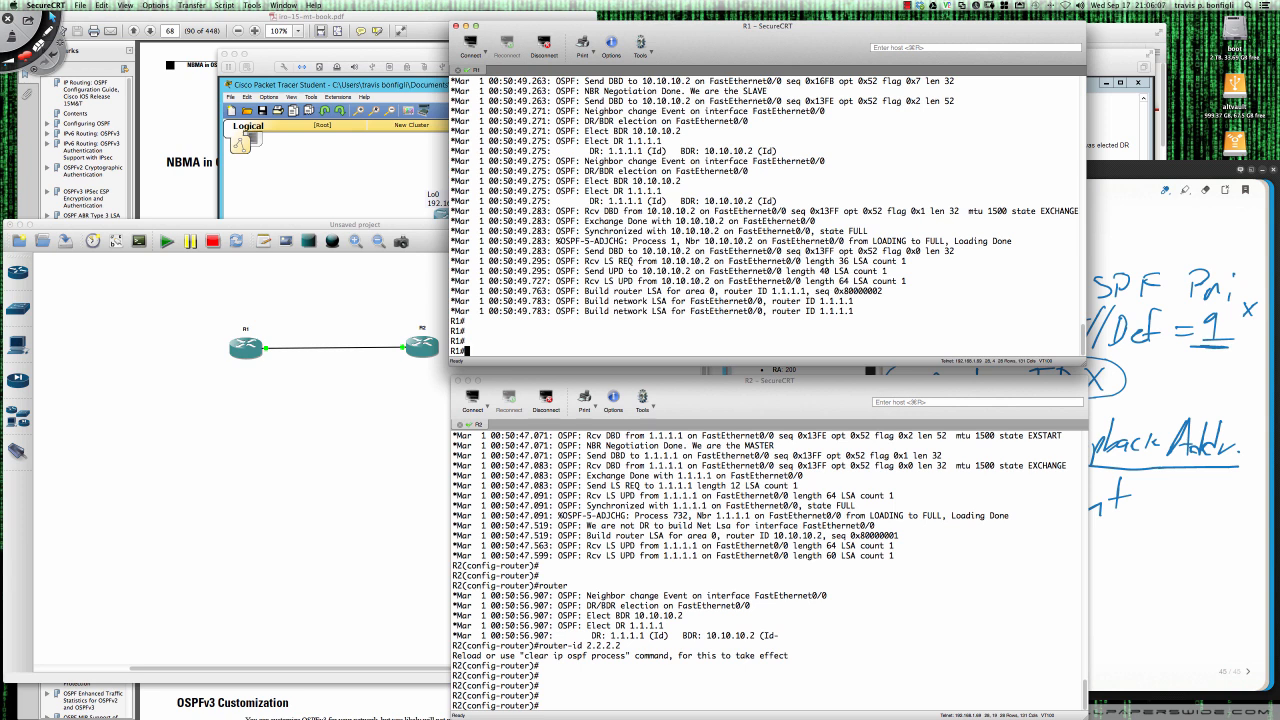
type("sh ip ospf nei")
key("Return")
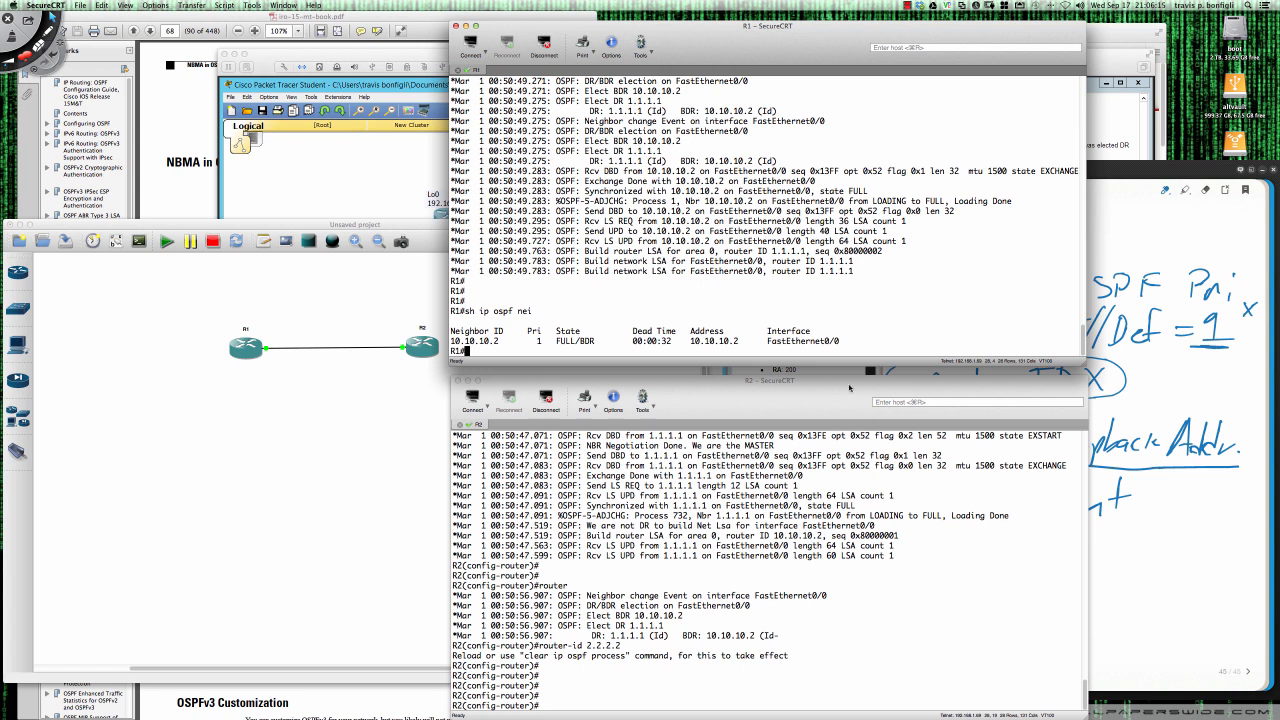
left_click(844, 573)
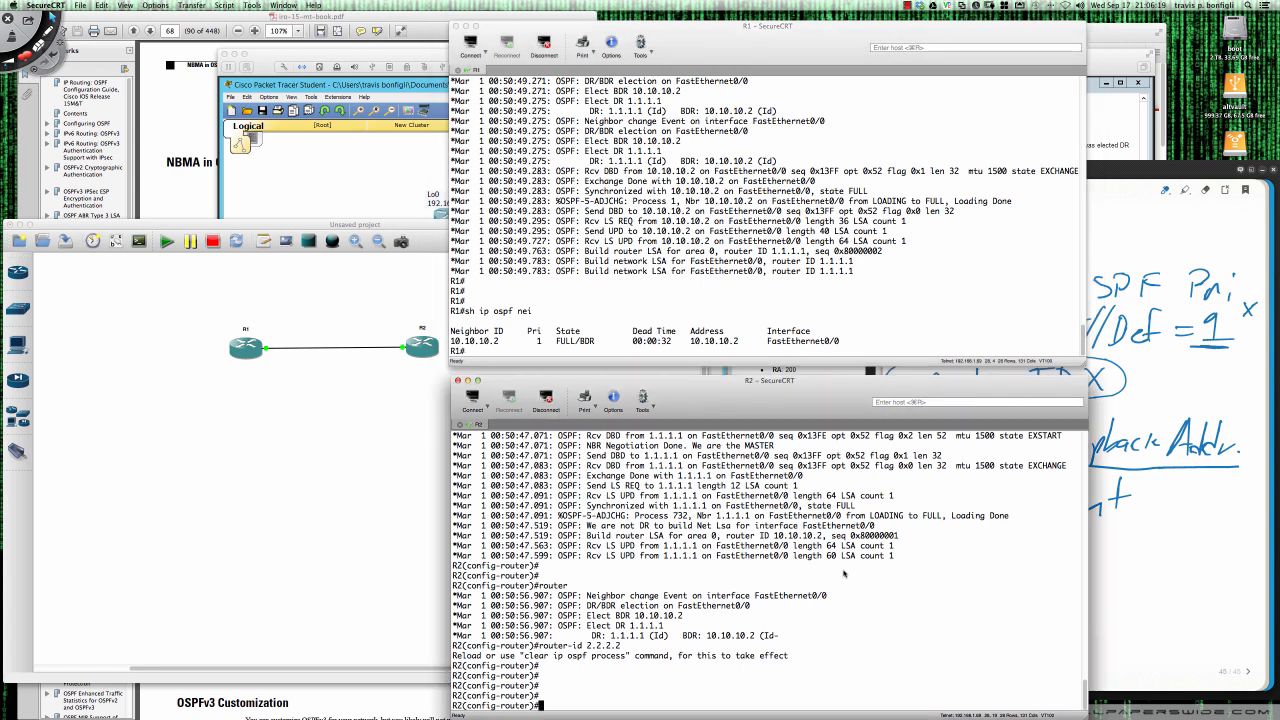
- Leave configuration mode on R2 and list its OSPF neighbors with sh ip ospf nei
type("end")
key("Return")
key("Return")
key("Return")
type("sh")
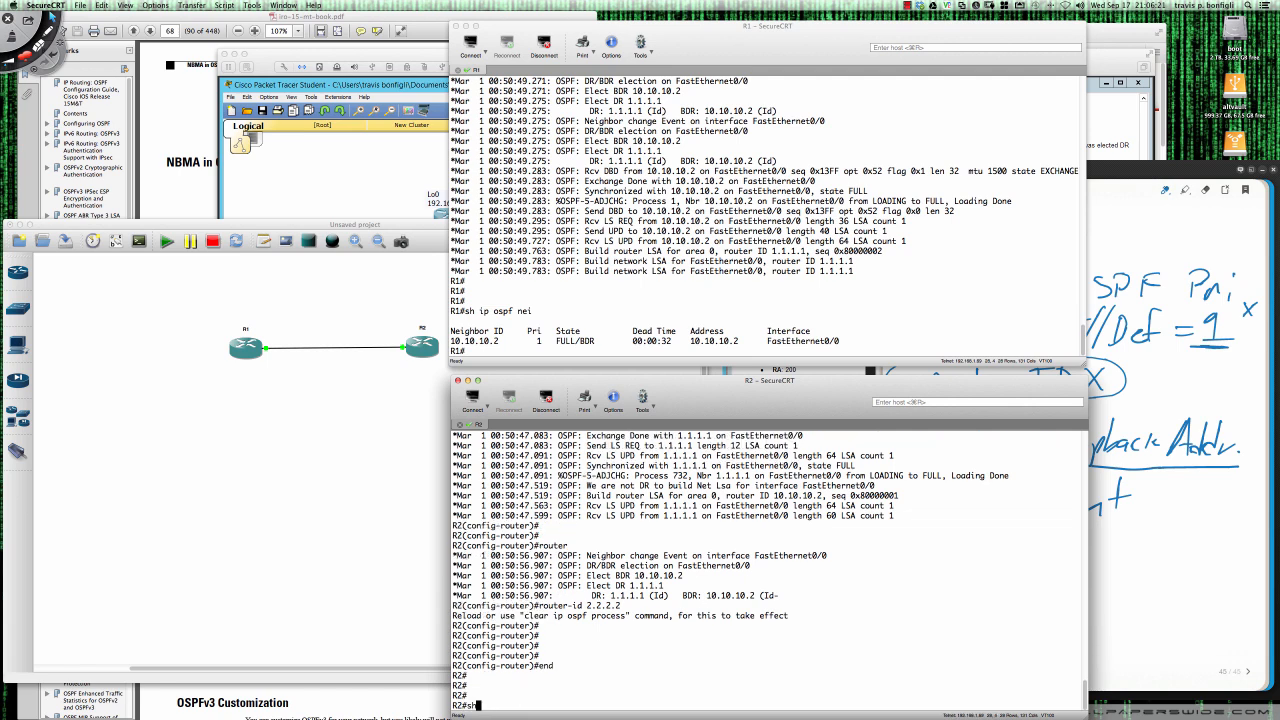
type(" ip ospf nei")
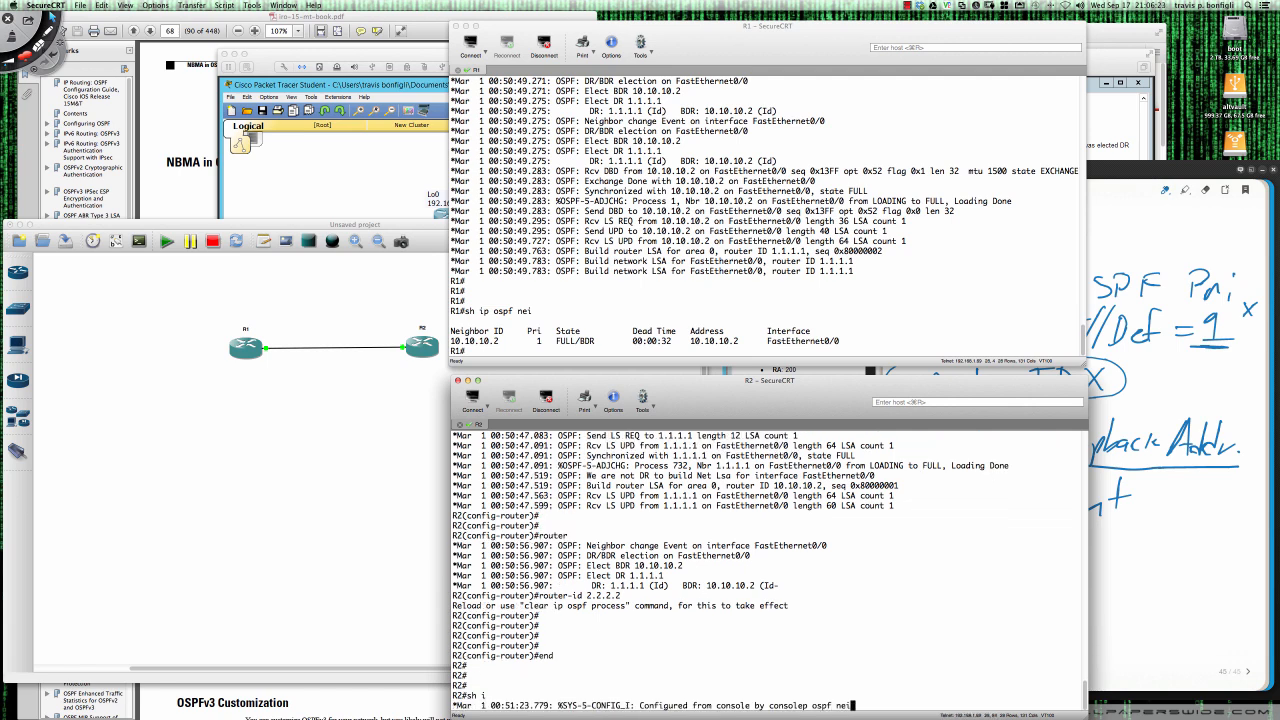
key("Return")
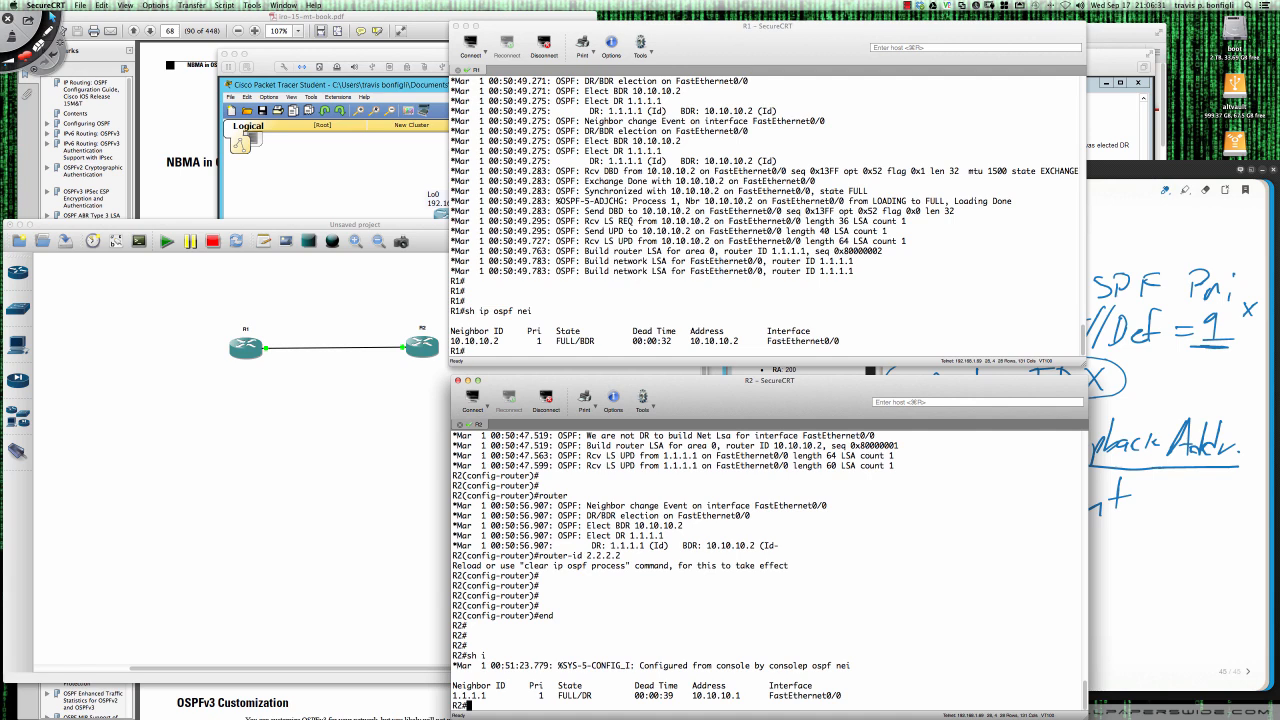
- Enter interface configuration mode for fa0/0 on R1
left_click(731, 311)
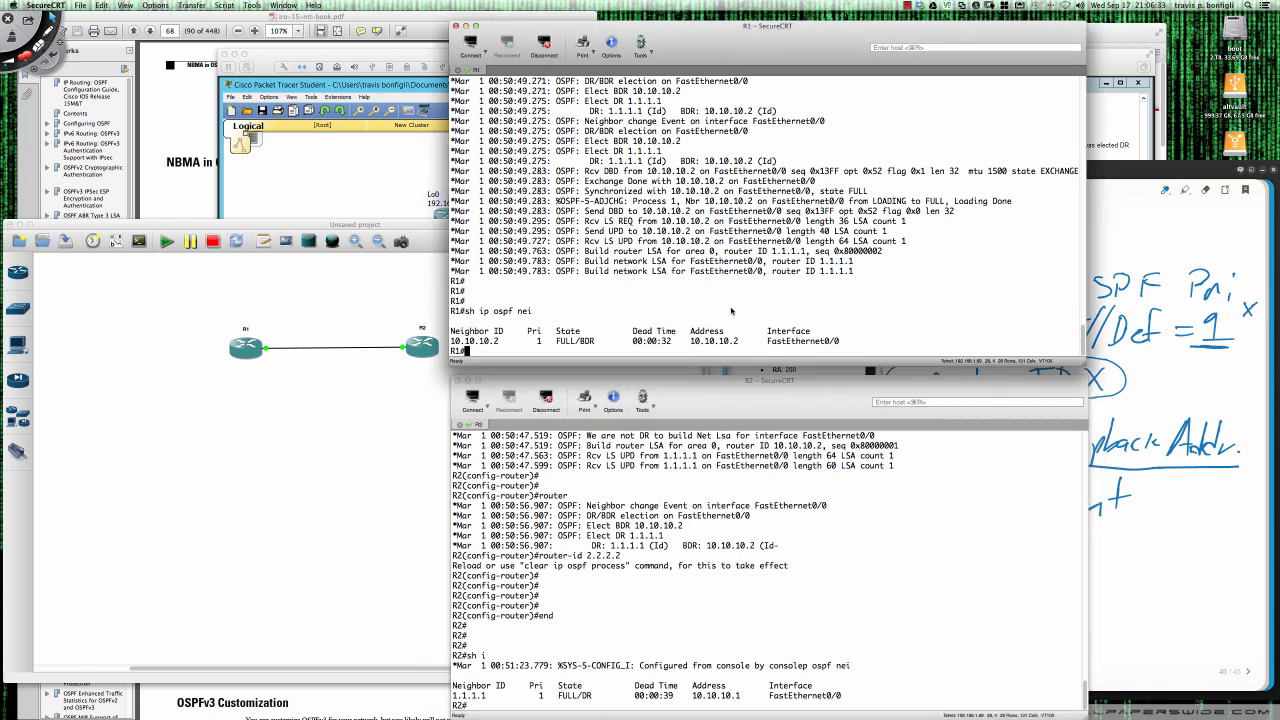
key("Return")
key("Return")
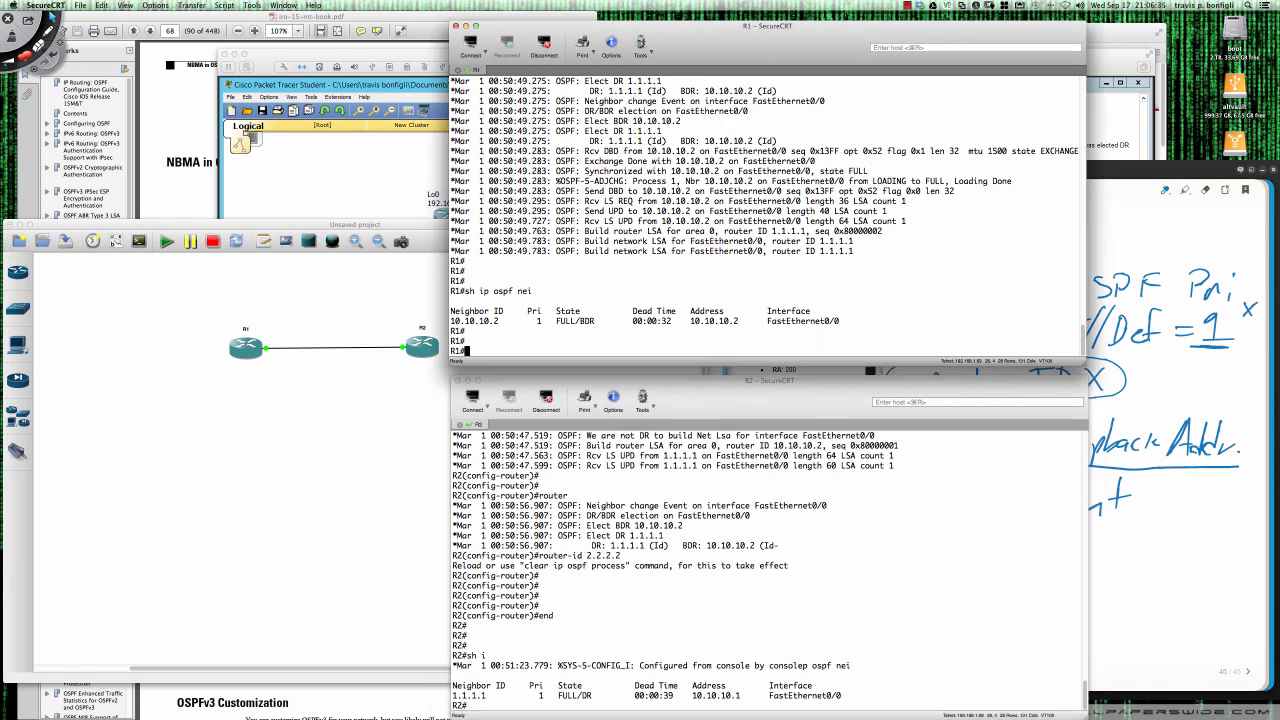
type("conf t")
key("Return")
type("int fa")
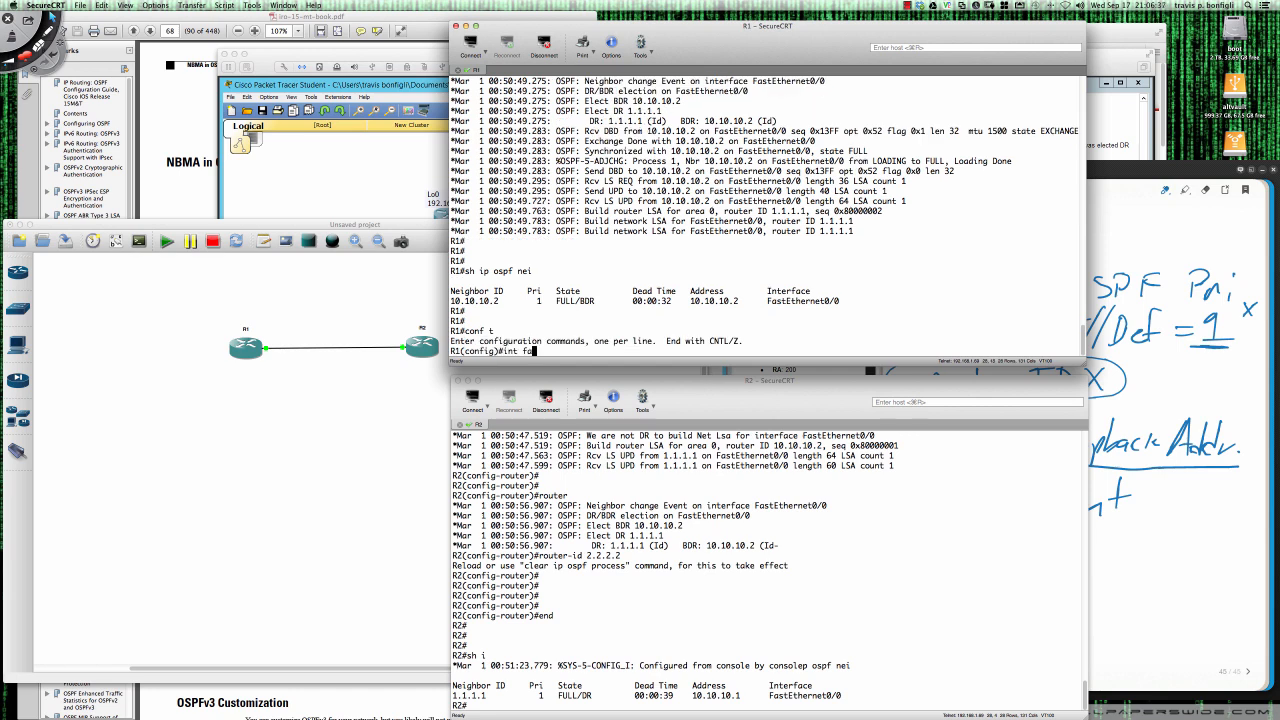
type("0/0")
key("Return")
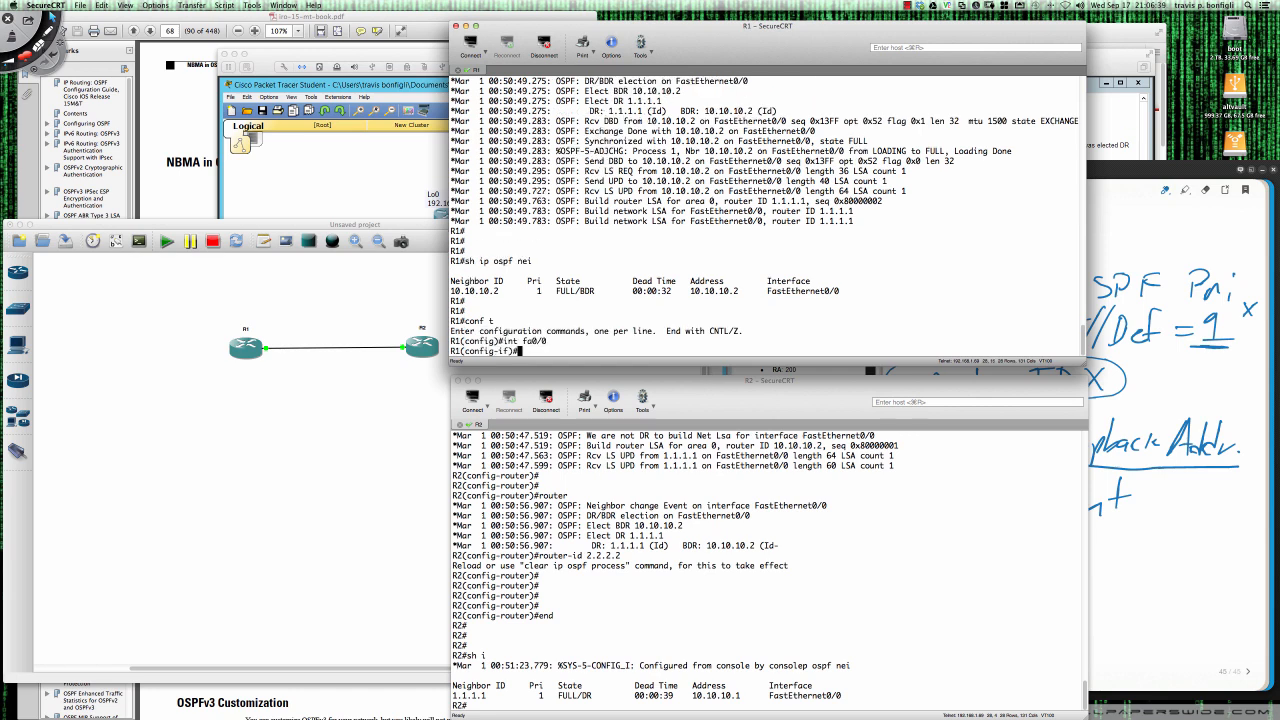
- Check the available OSPF network types and set R1's fa0/0 to point-to-point with ip ospf network point-to-point
type("ip ospf ne")
key("Tab")
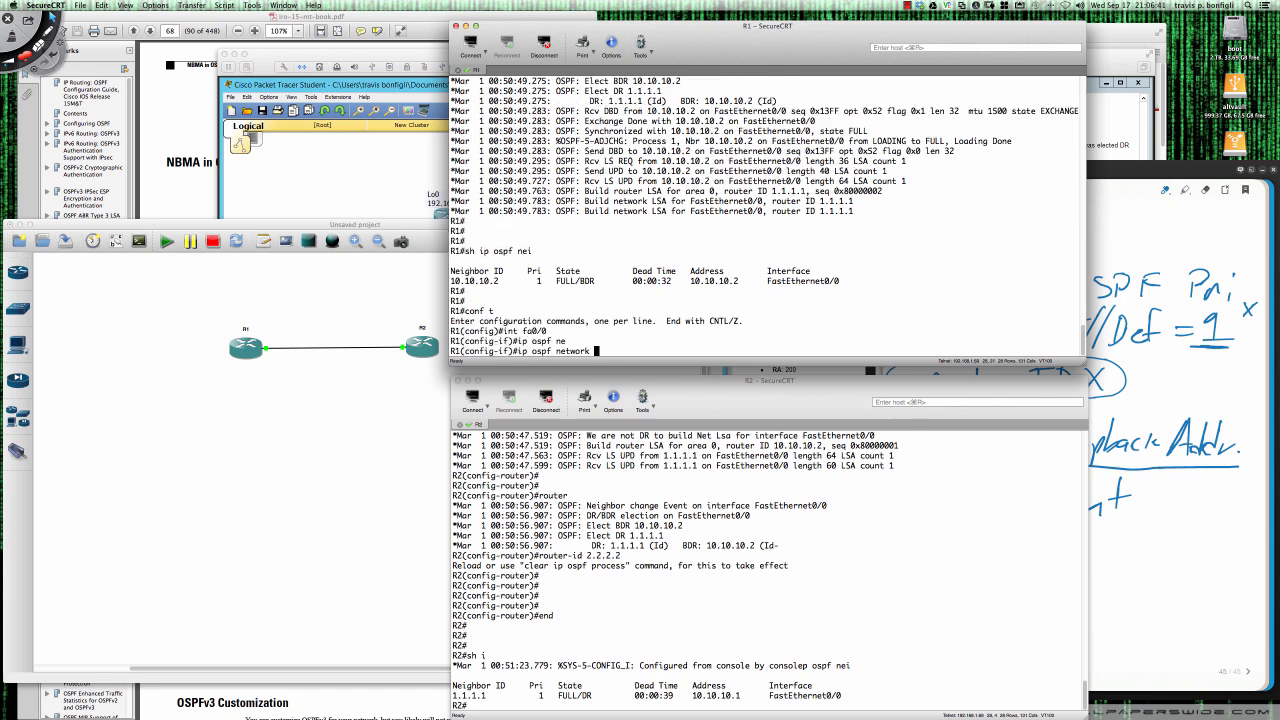
type("?")
type("poi")
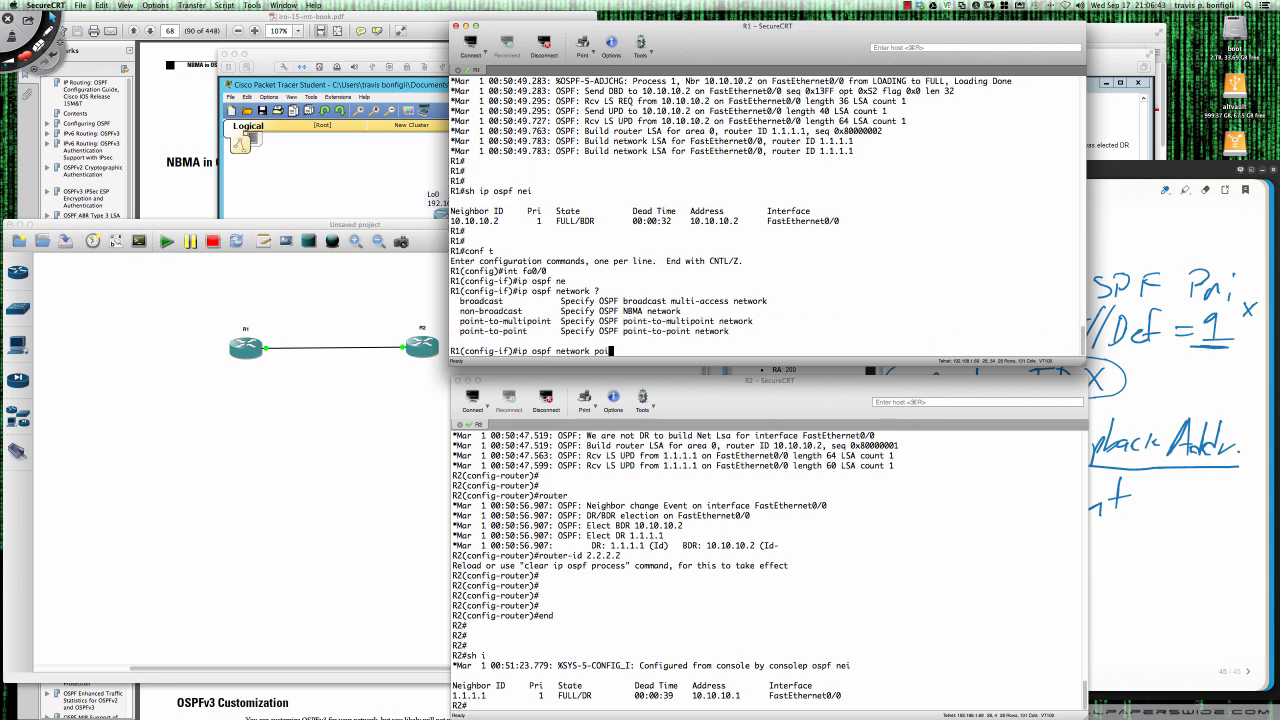
key("Tab")
type("po")
key("Tab")
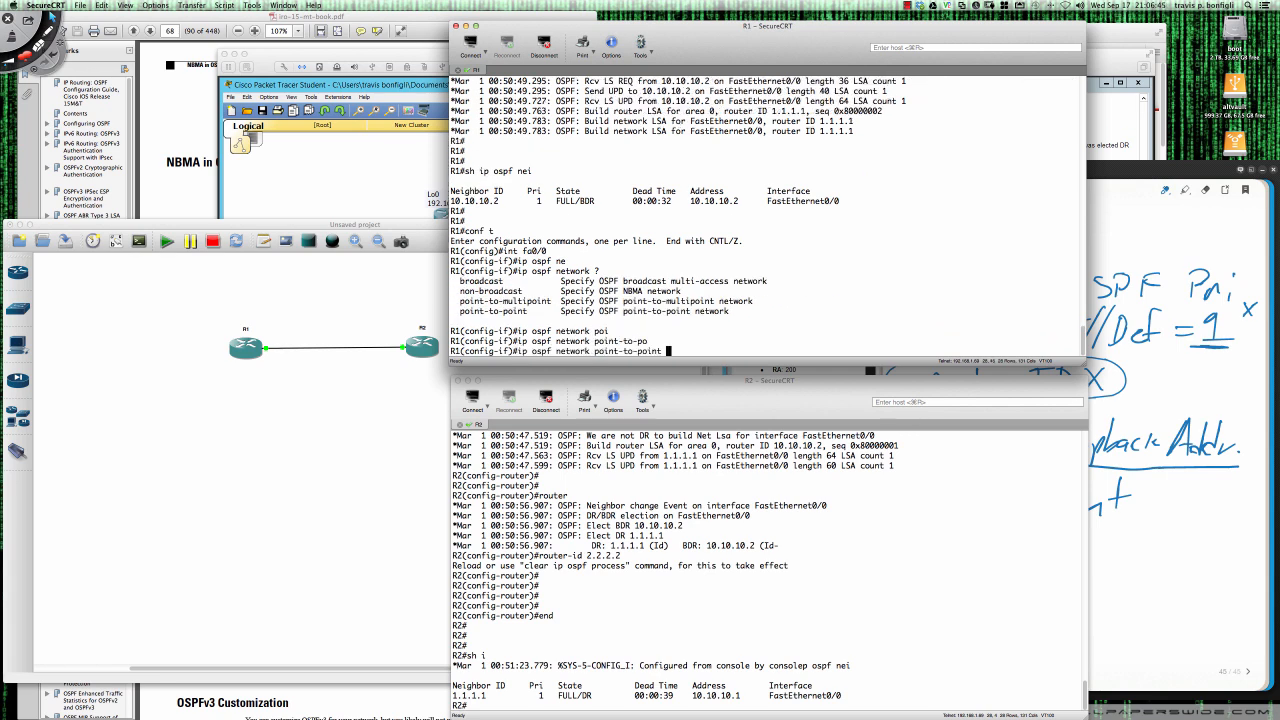
key("Return")
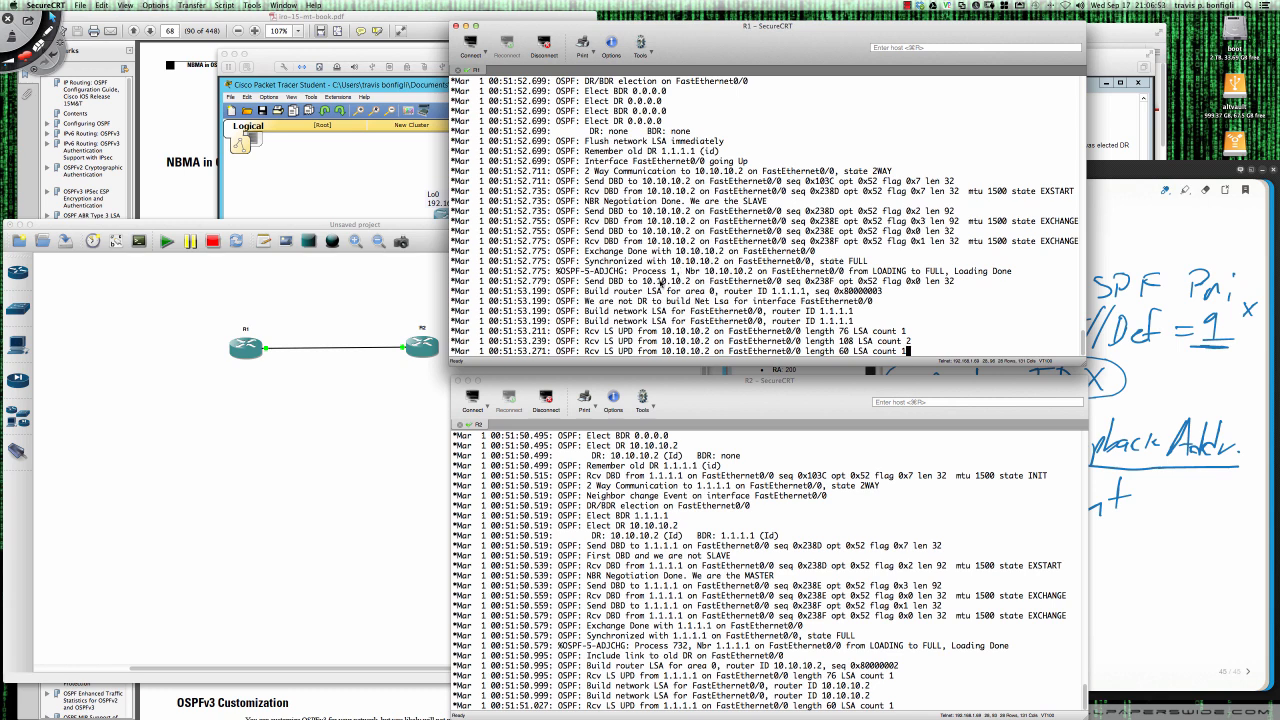
- Enter interface configuration mode for fa0/0 on R2
left_click(750, 505)
key("Return")
key("Return")
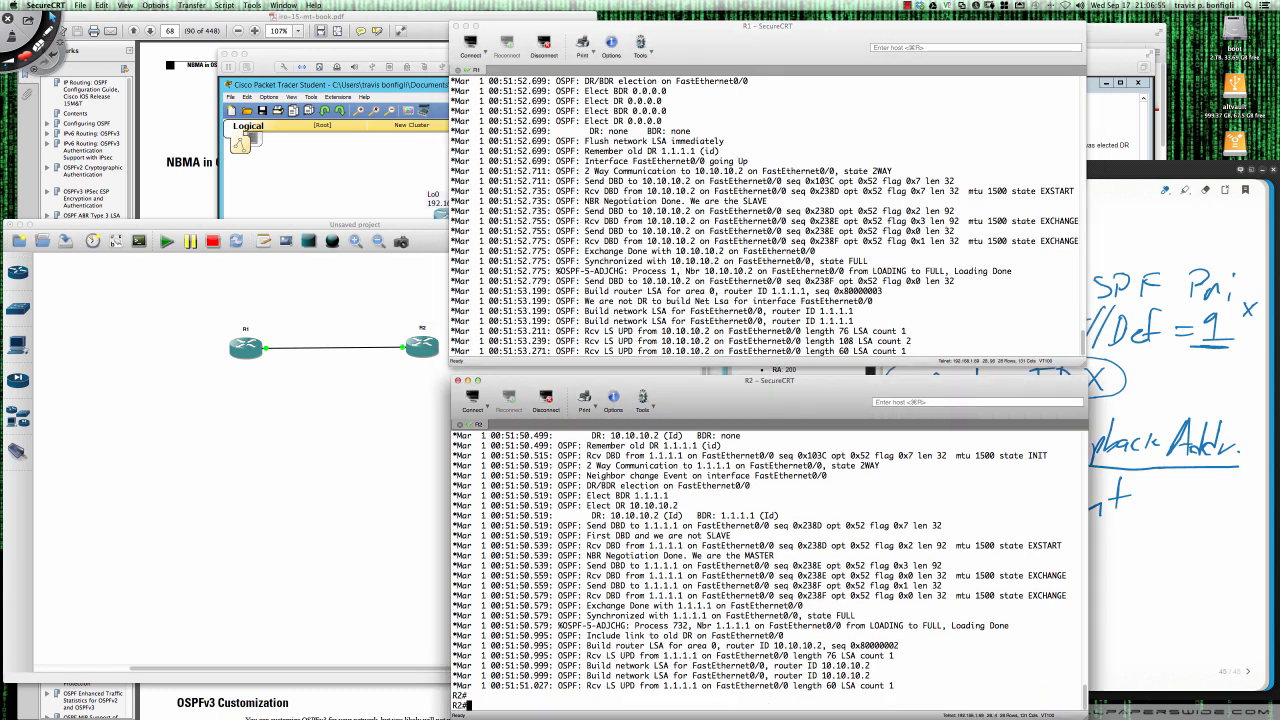
type("conf t")
key("Return")
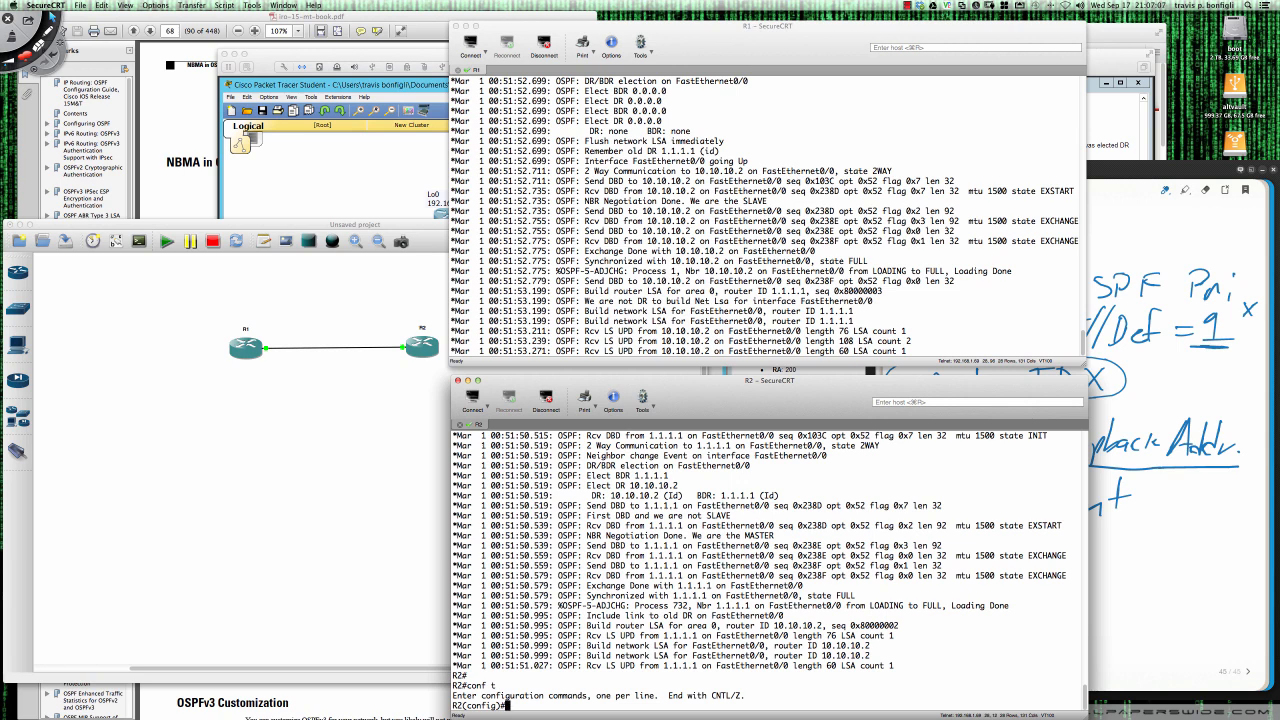
type("int fa0/0")
key("Return")
- Set the OSPF network type of R2's fa0/0 to point-to-point with ip ospf network point-to-point
type("ip osp")
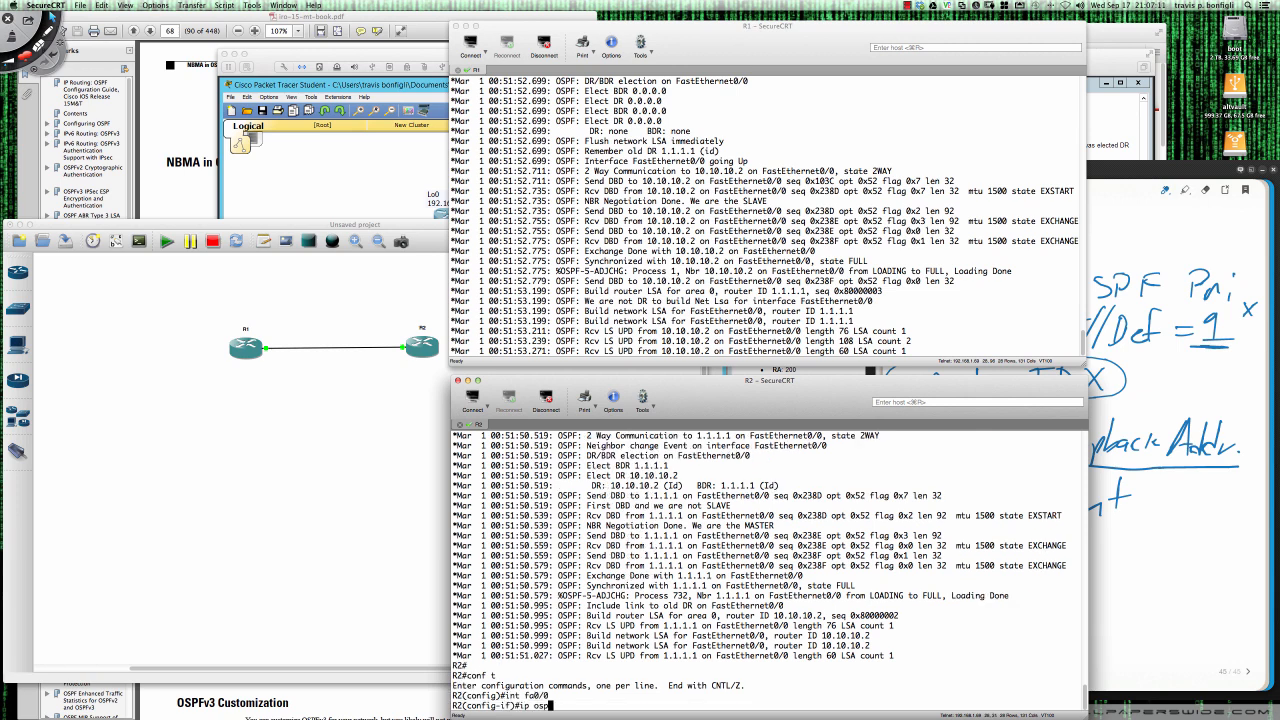
type("f net")
key("Tab")
type("p")
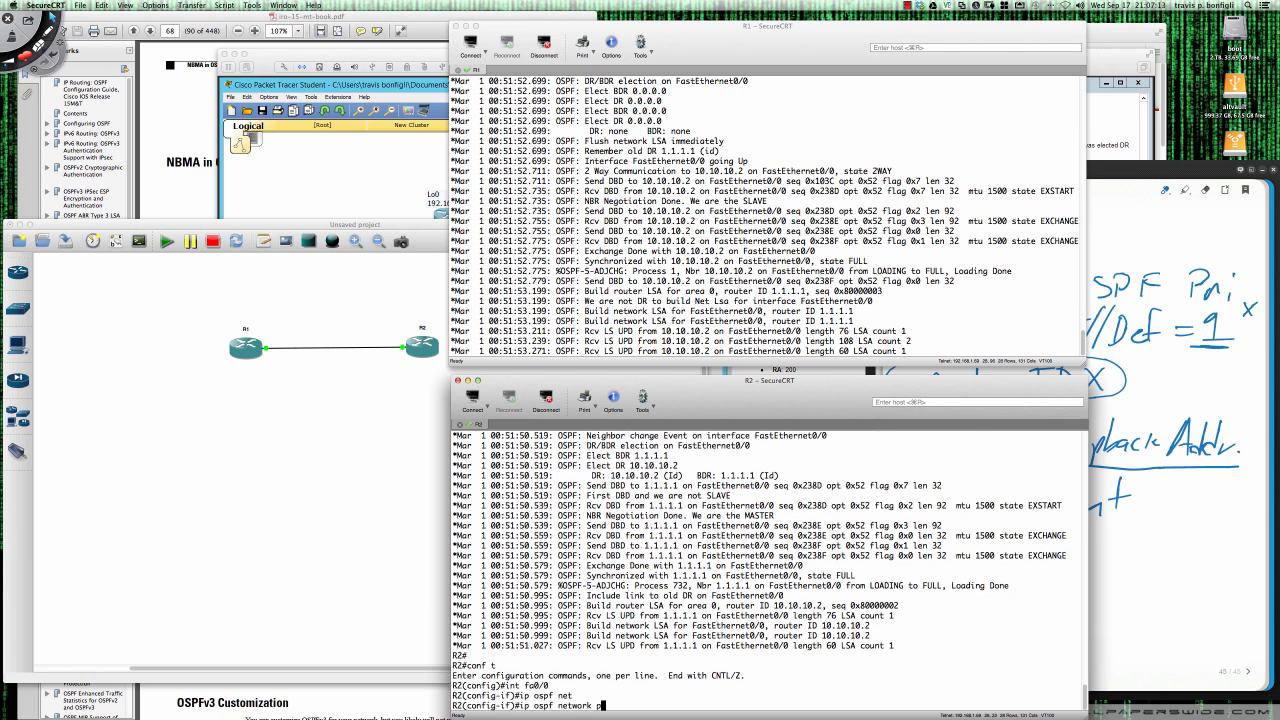
type("o")
key("Tab")
type("p")
key("Tab")
key("Return")
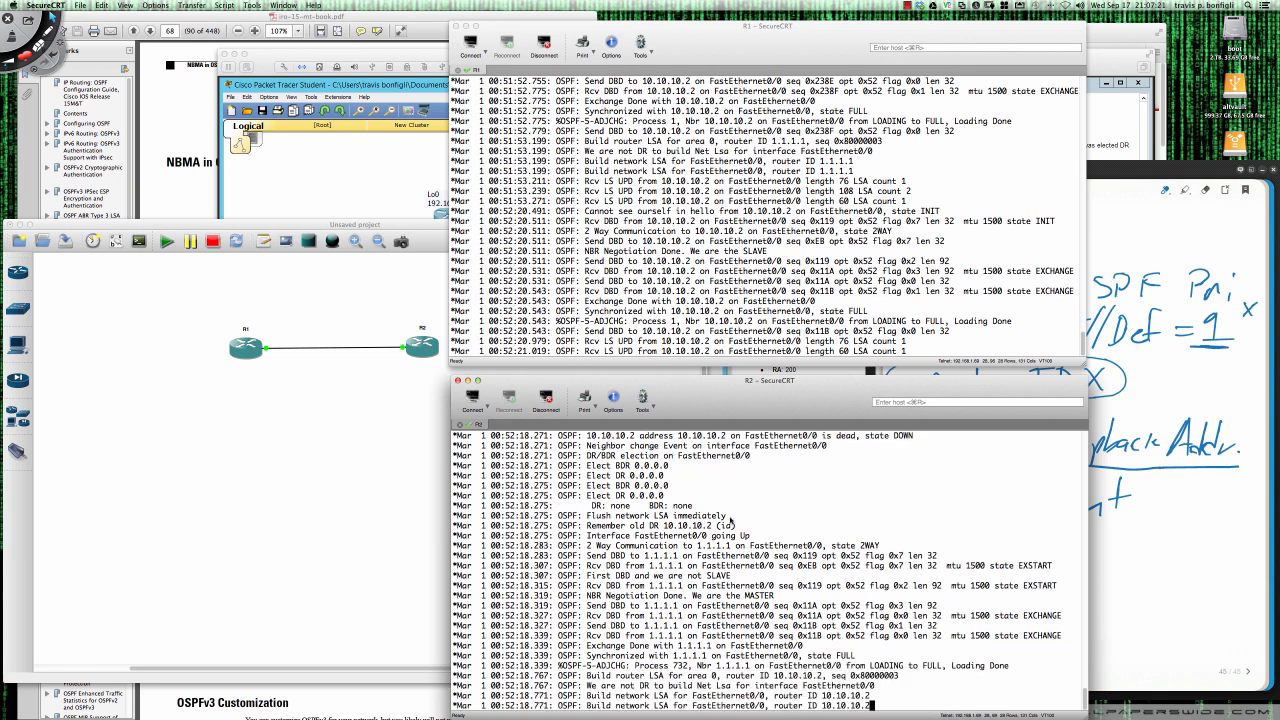
- Examine R2's OSPF debug output, highlighting the DR/BDR election lines and the "Remember old DR" line
scroll(731, 521, "up", 2)
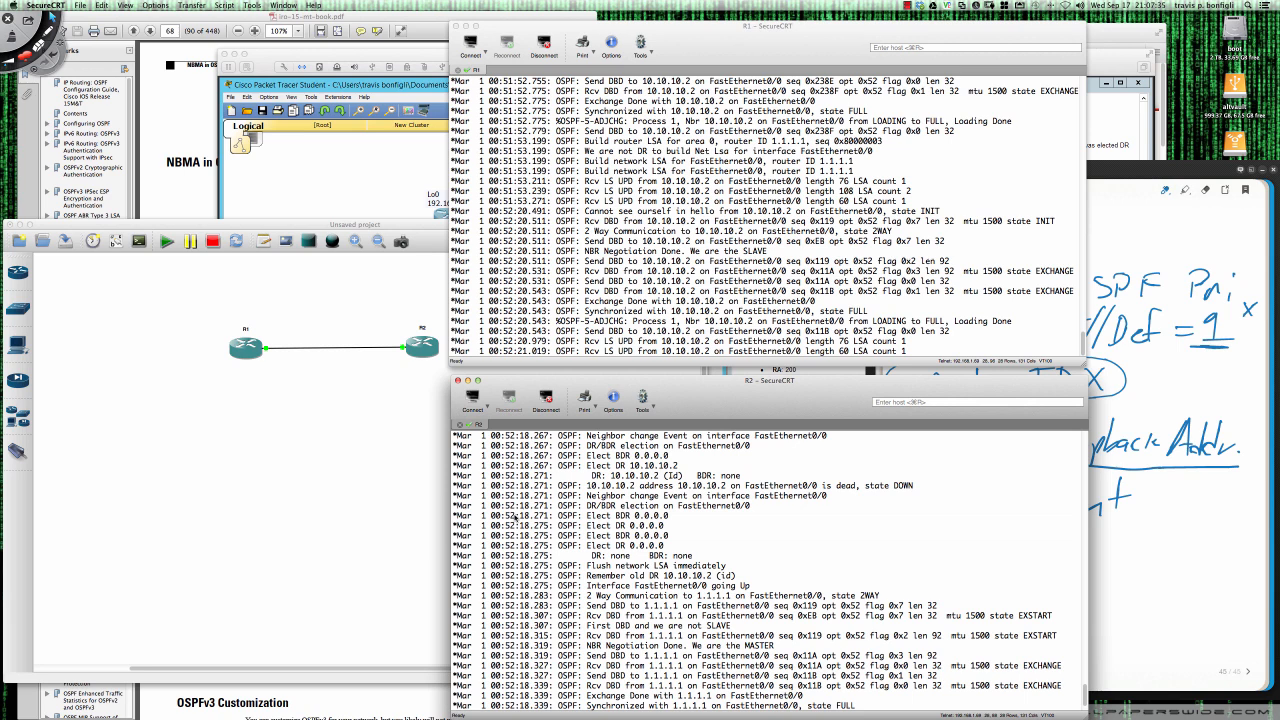
left_click_drag(456, 504, 708, 554)
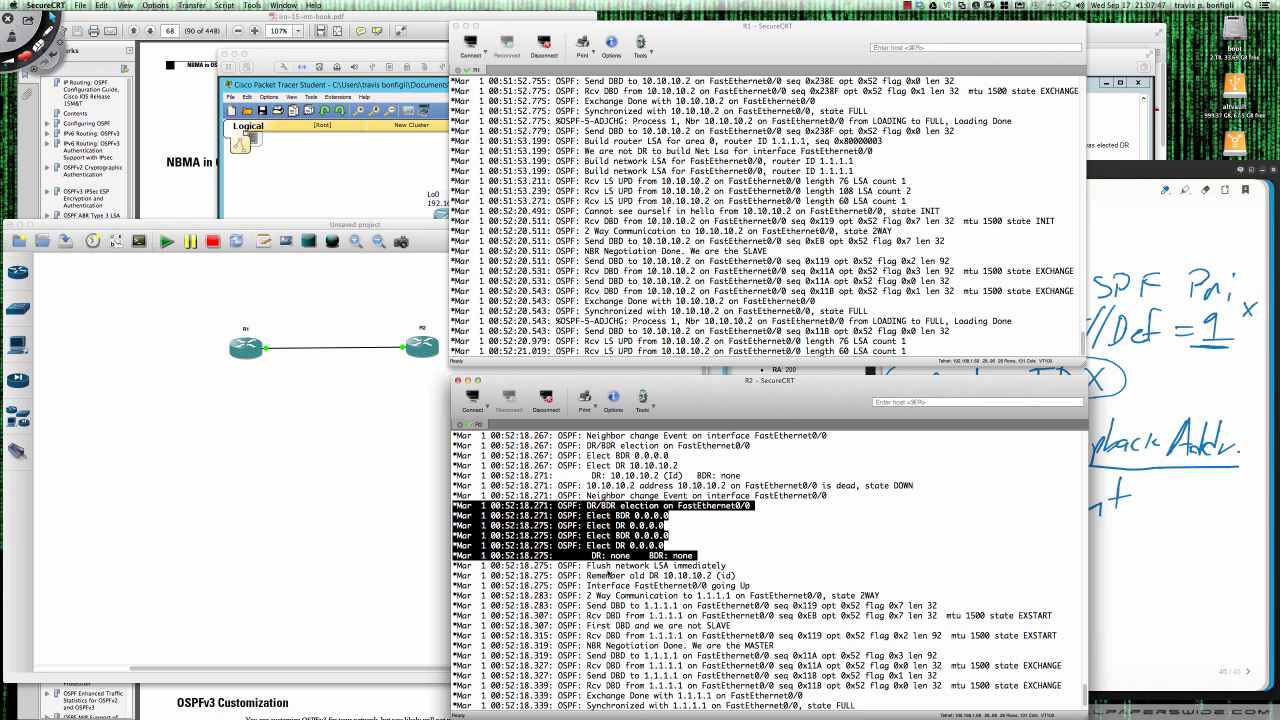
left_click(608, 576)
left_click_drag(455, 576, 738, 578)
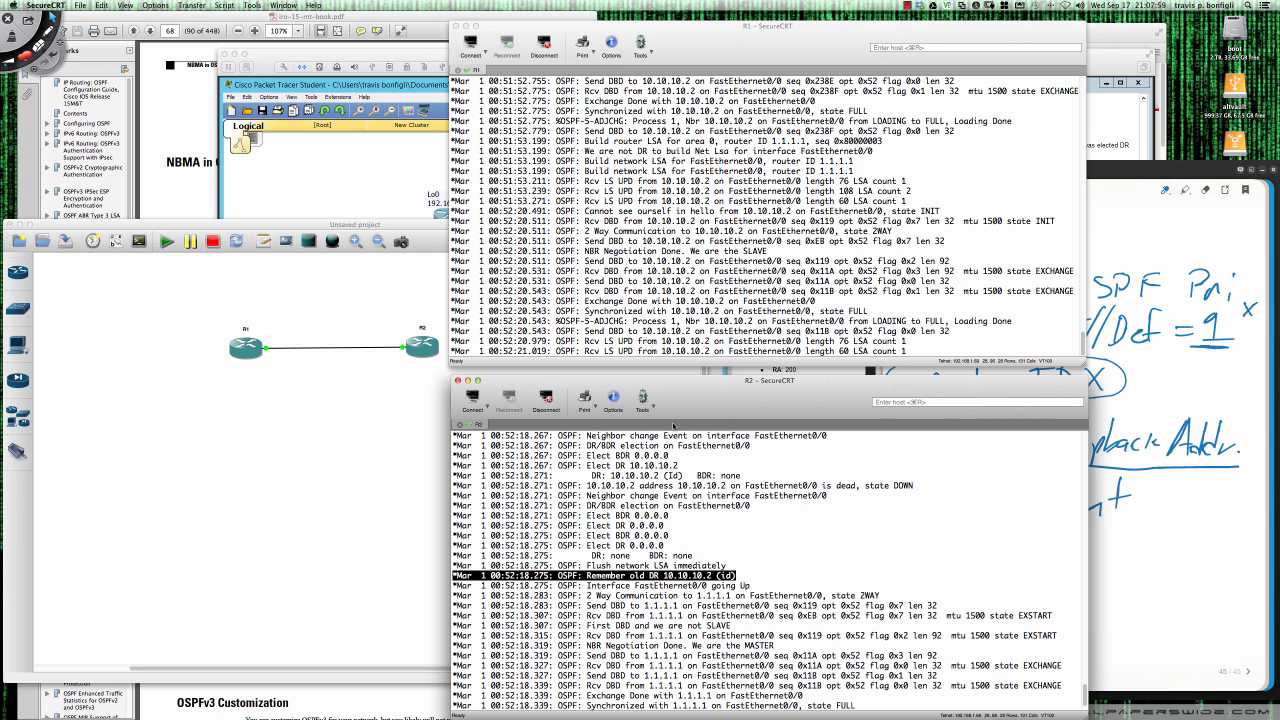
- Leave configuration mode on R1, list its OSPF neighbors with sh ip ospf ne, and highlight the neighbor's state
left_click(675, 333)
key("Return")
type("e")
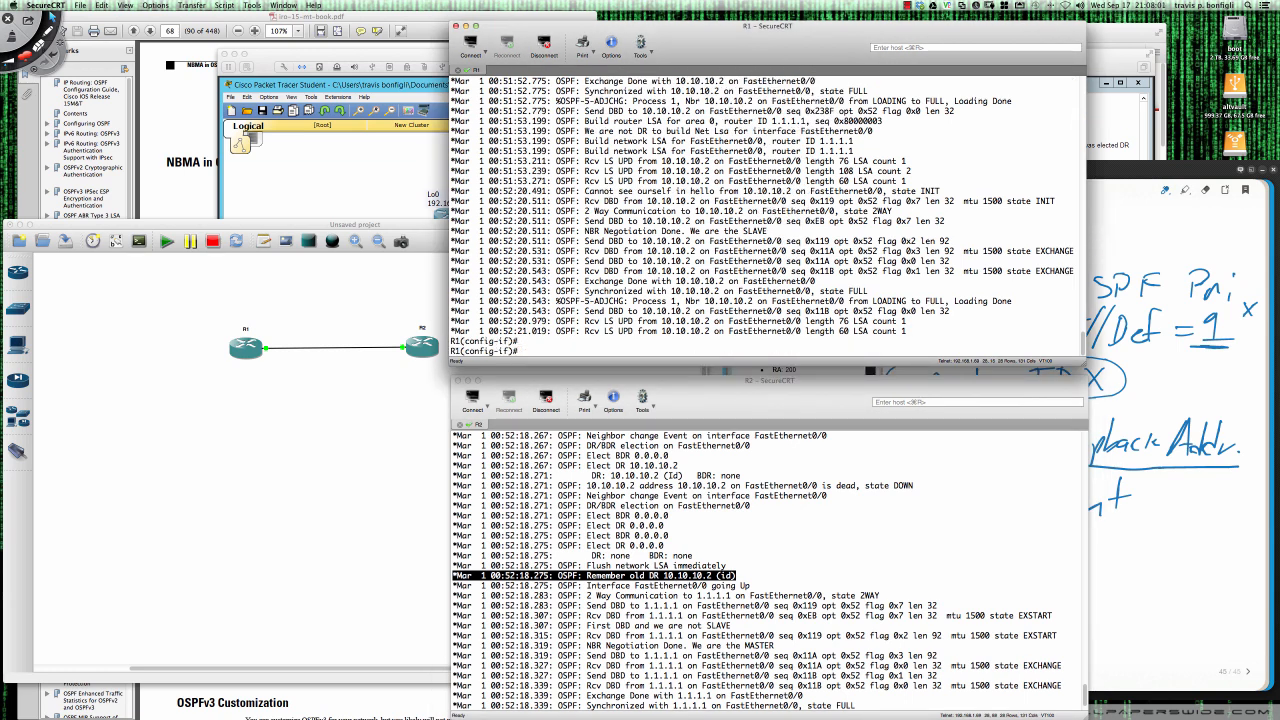
type("nd")
key("Return")
key("Return")
key("Return")
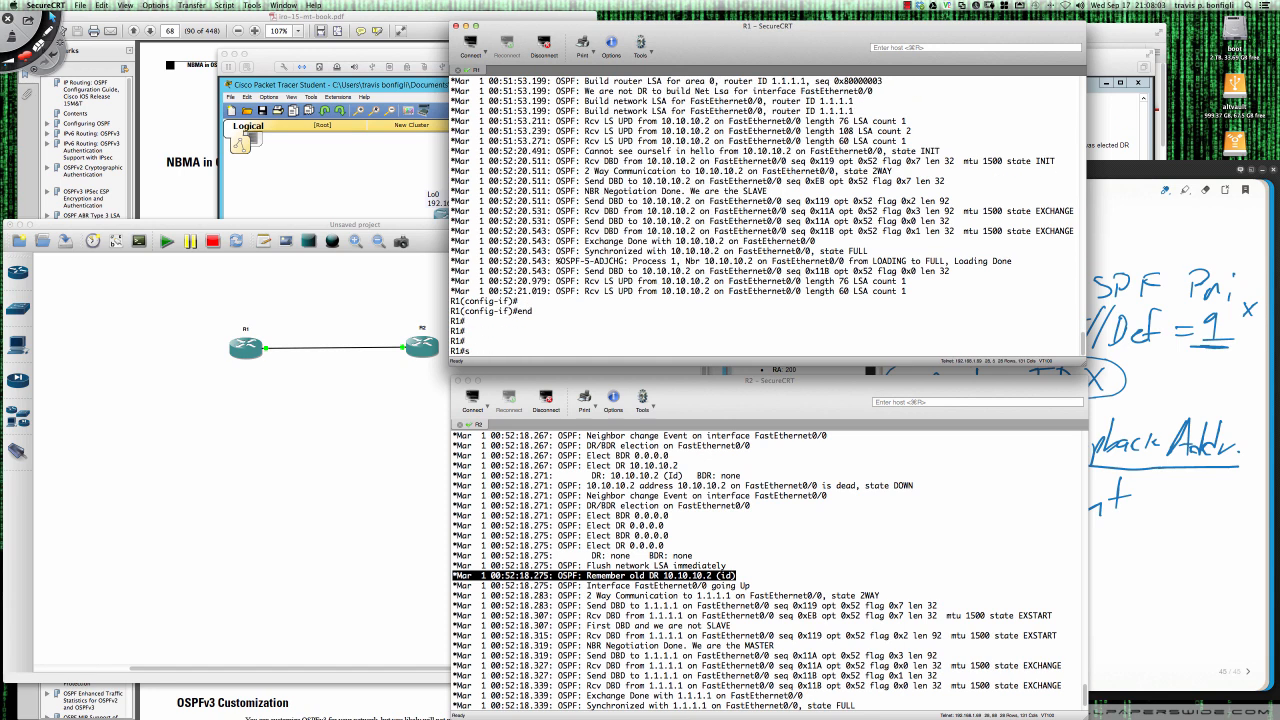
type("sh ip")
type("ospf ")
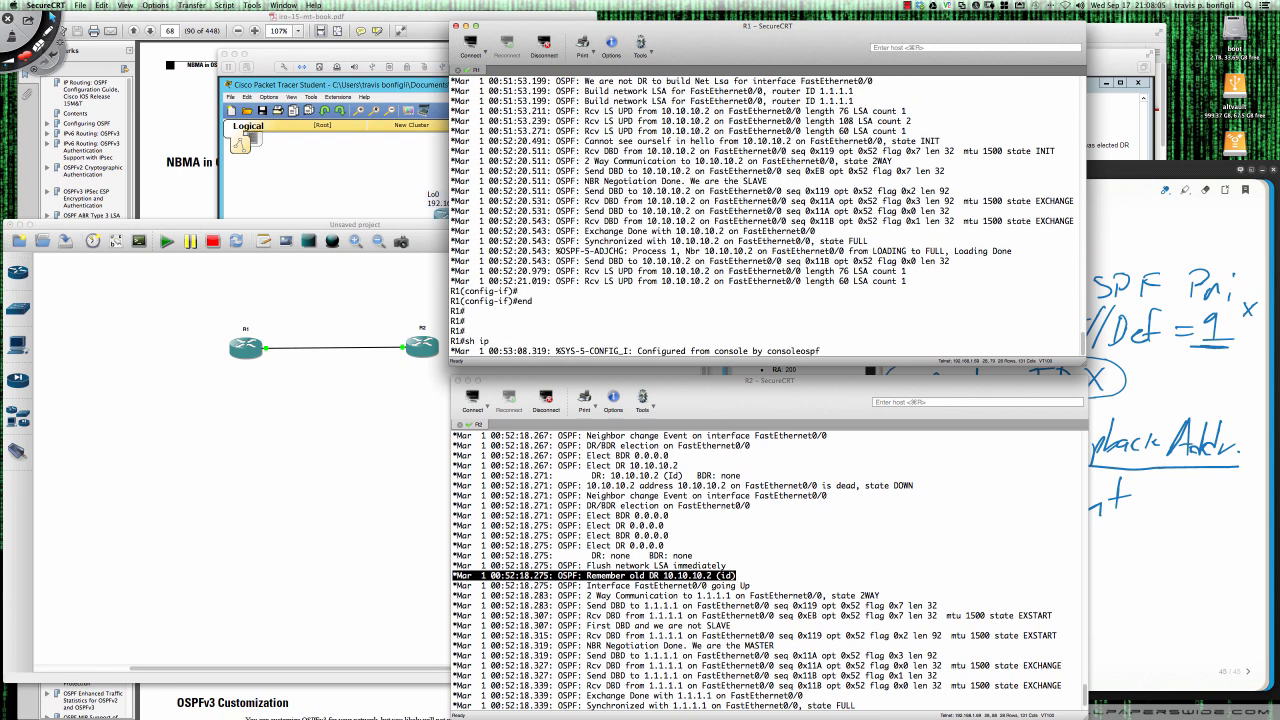
type("ne")
key("Return")
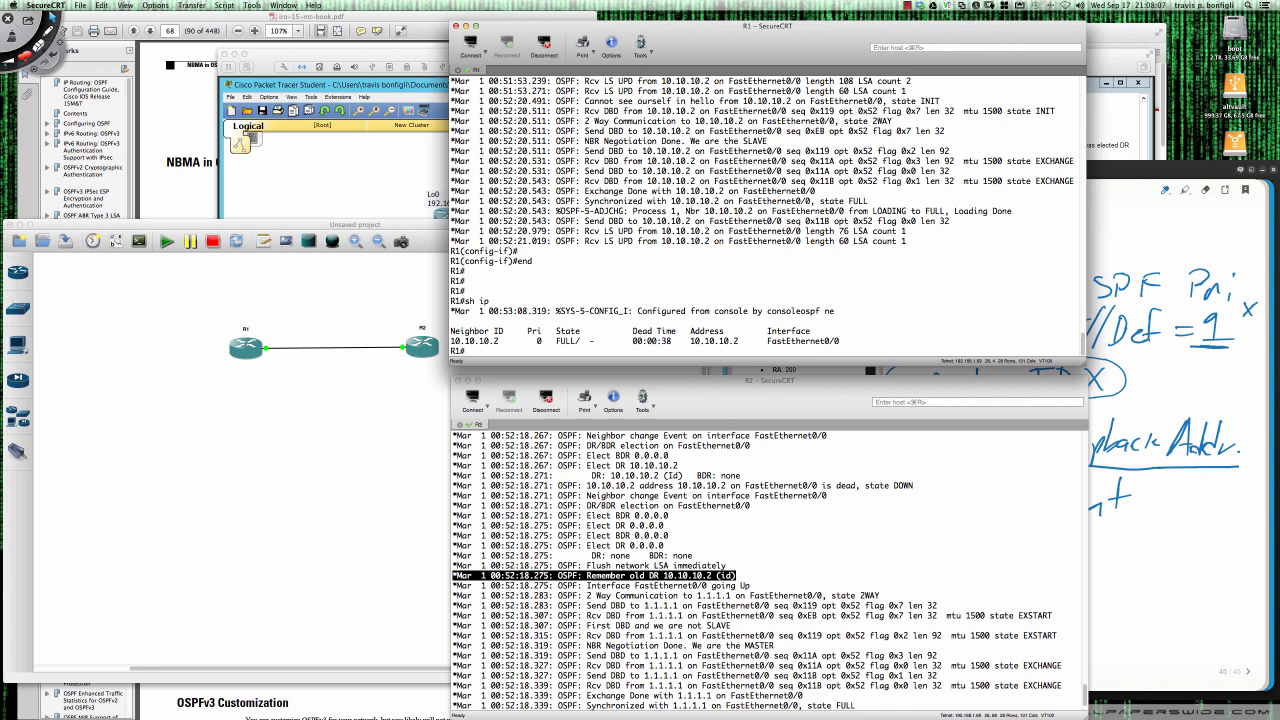
left_click_drag(557, 341, 595, 343)
left_click(588, 346)
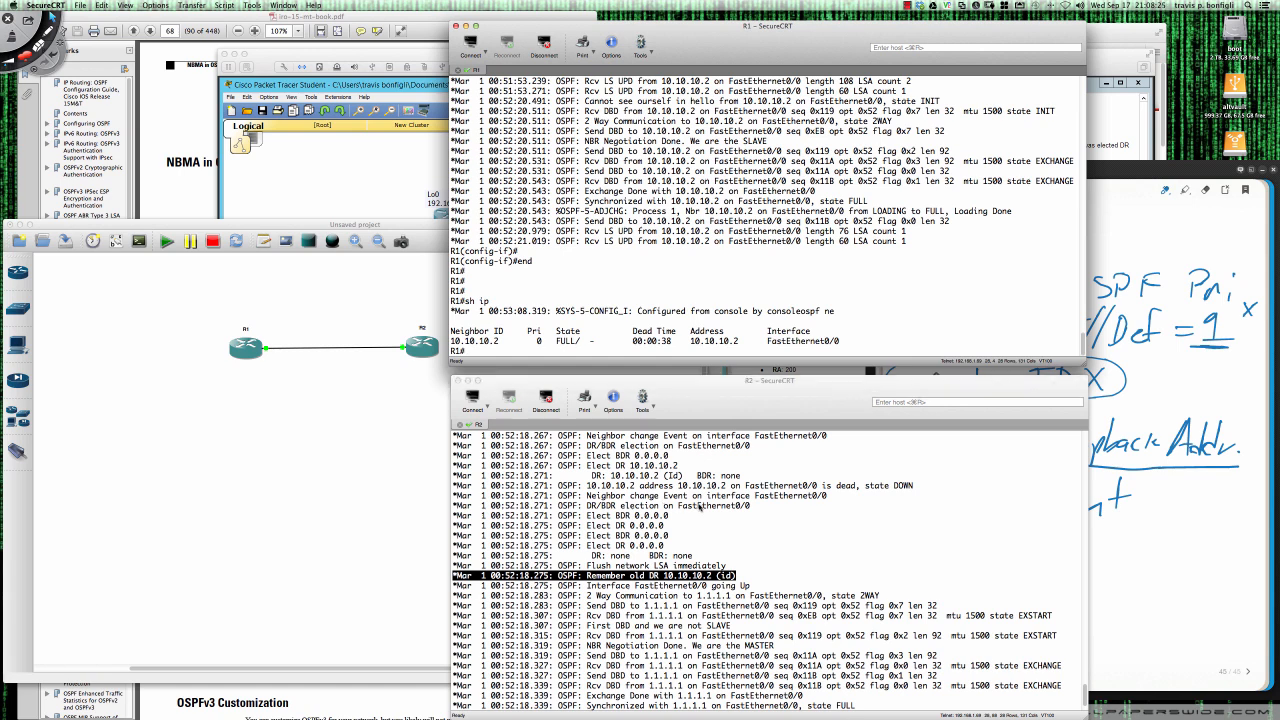
- Look back through the OSPF debug output on R1 and highlight the missing DR/BDR role in its neighbor's state
left_click(699, 507)
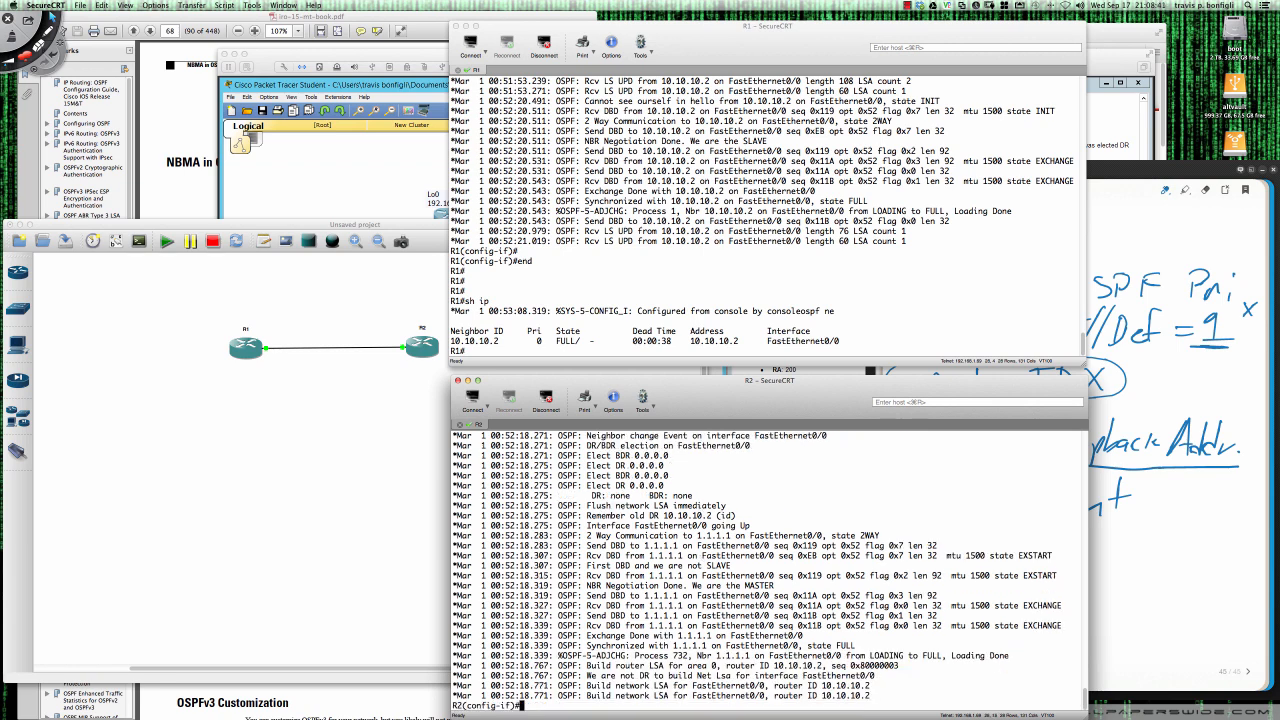
key("Return")
key("Return")
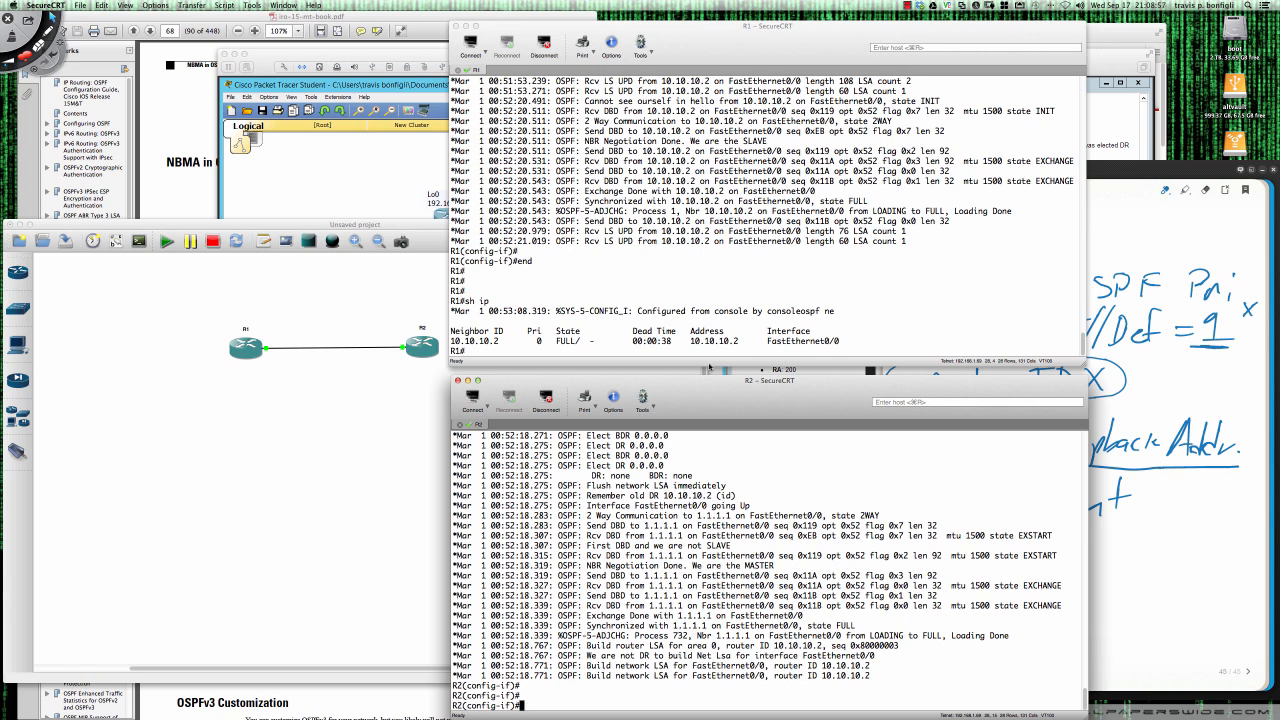
scroll(648, 236, "up", 7)
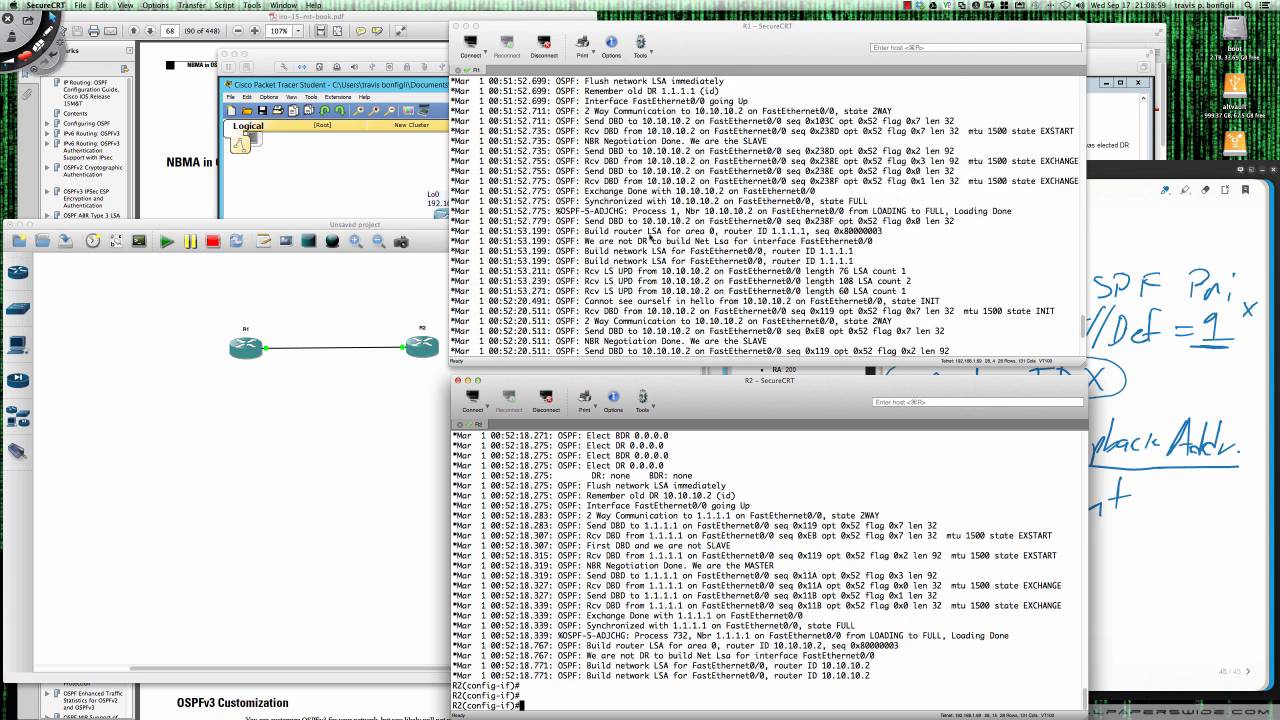
scroll(649, 239, "up", 3)
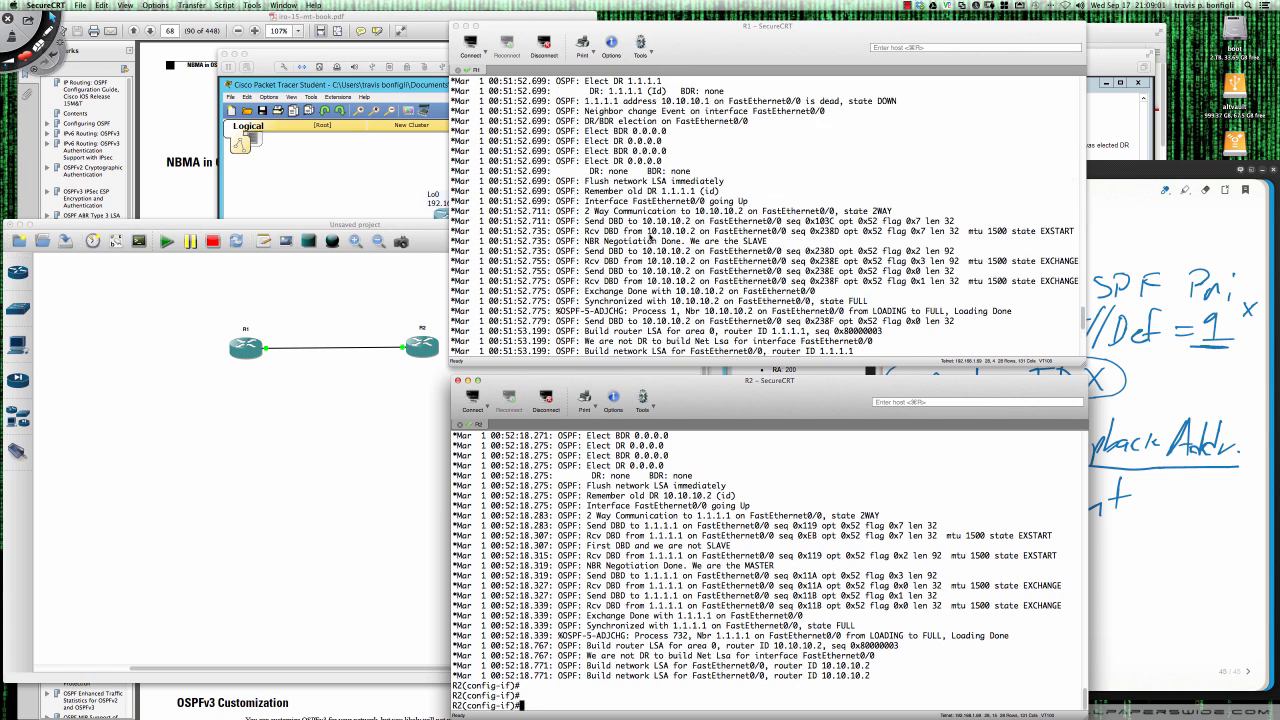
scroll(650, 238, "down", 10)
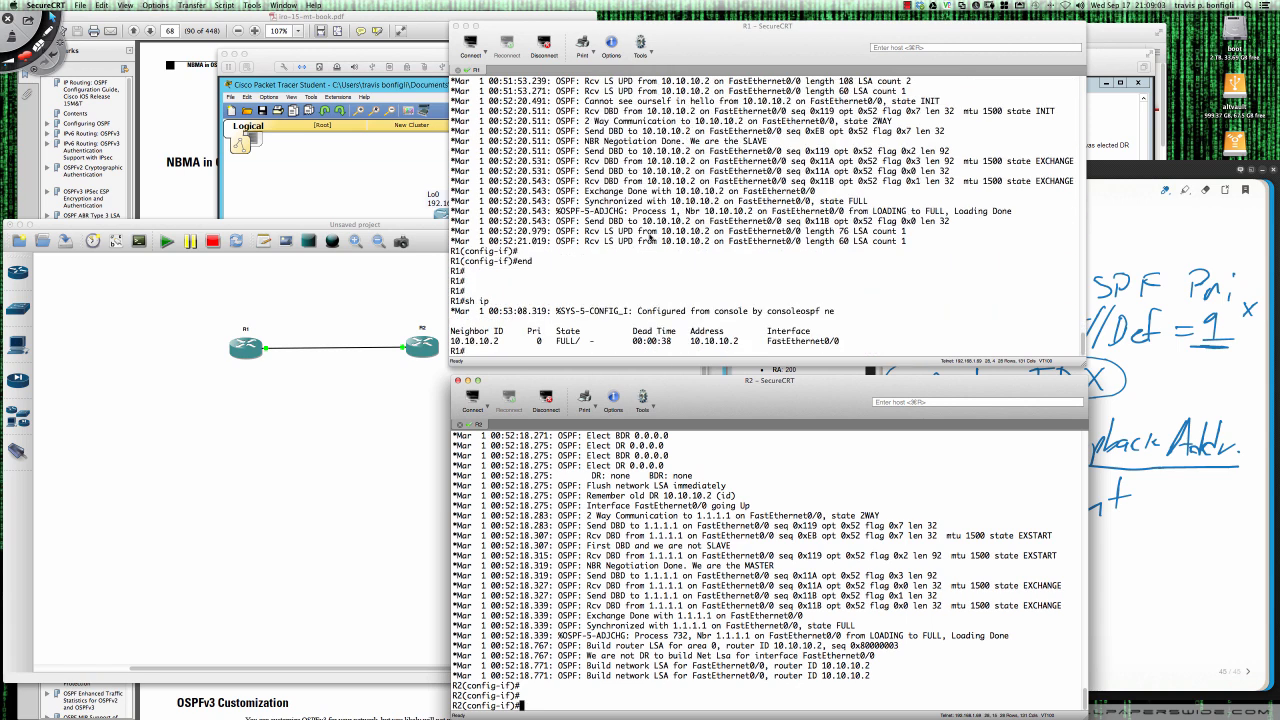
scroll(650, 238, "up", 2)
scroll(620, 345, "down", 2)
left_click(584, 345)
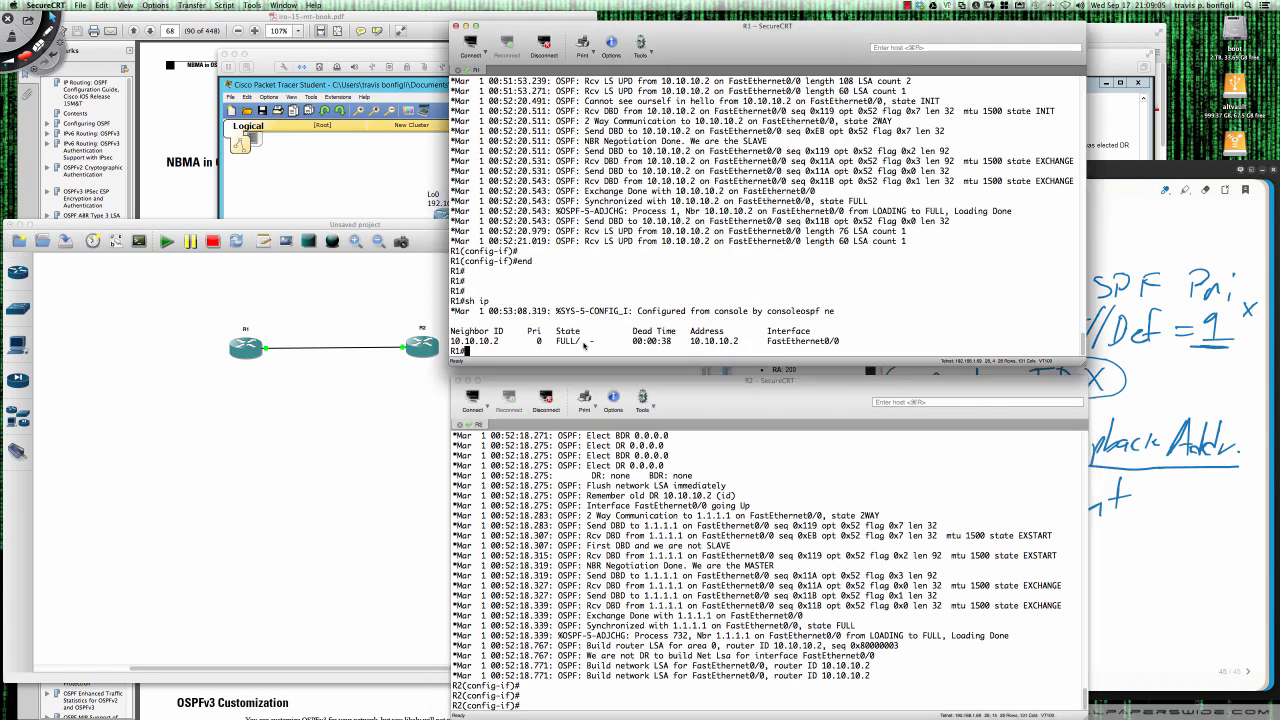
left_click_drag(584, 345, 597, 343)
- Minimize the R1, R2 and GNS3 project windows and switch to the Cisco Live page in Firefox
left_click(467, 27)
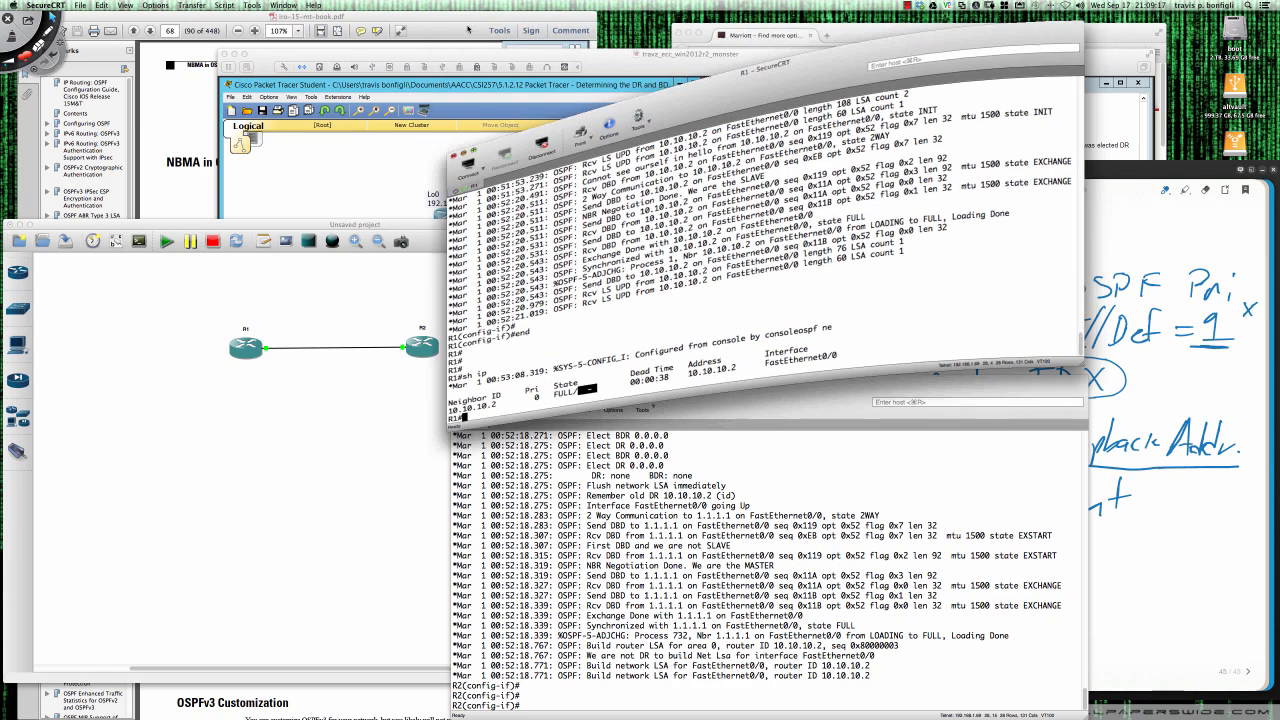
left_click(468, 381)
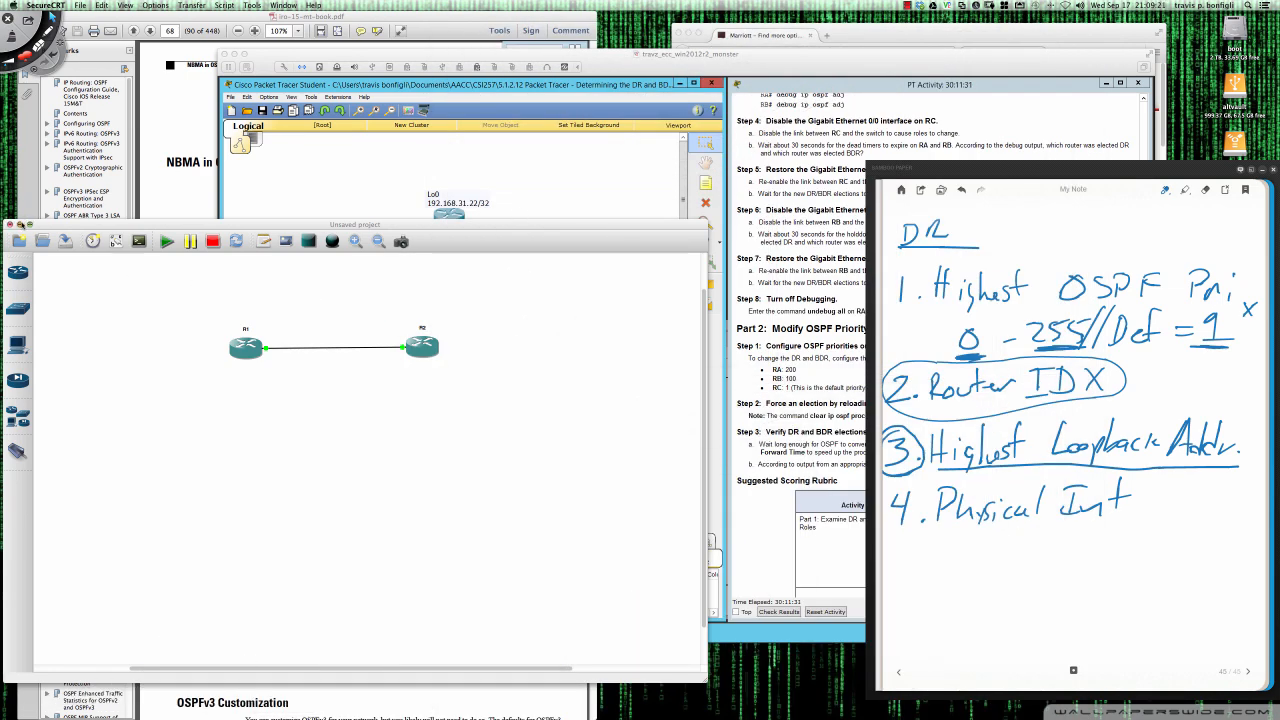
left_click(20, 224)
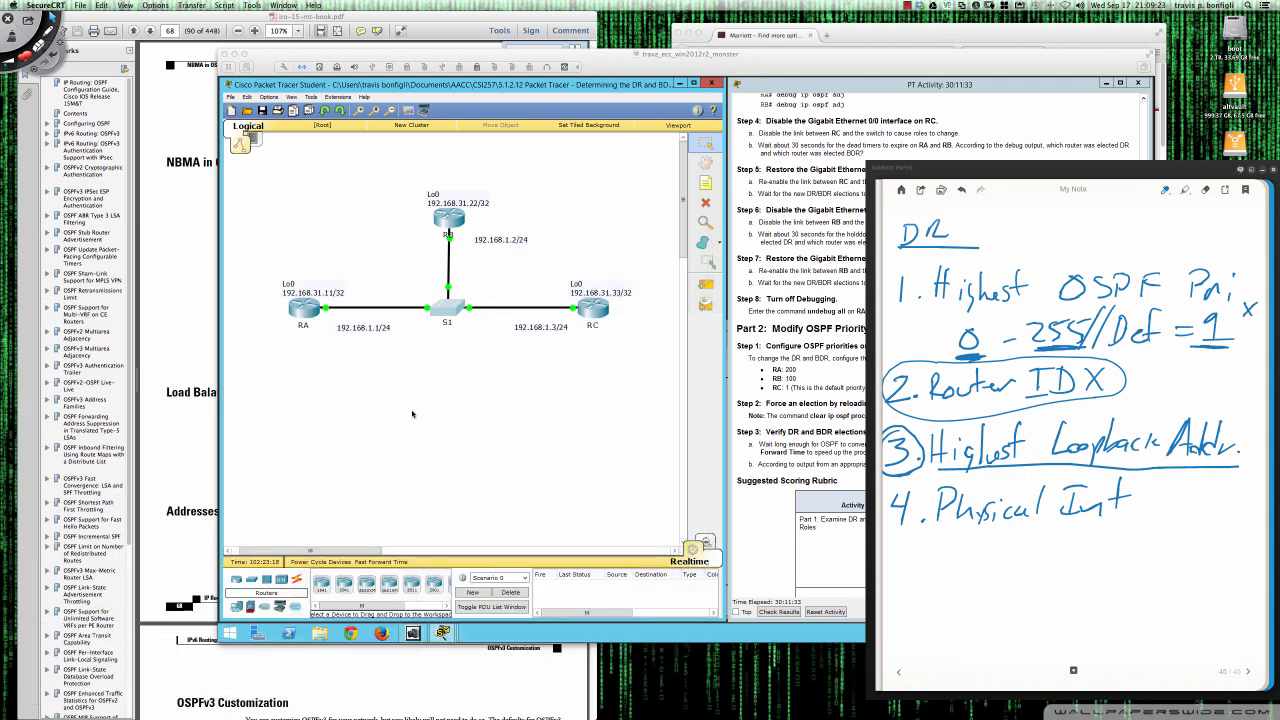
left_click(33, 680)
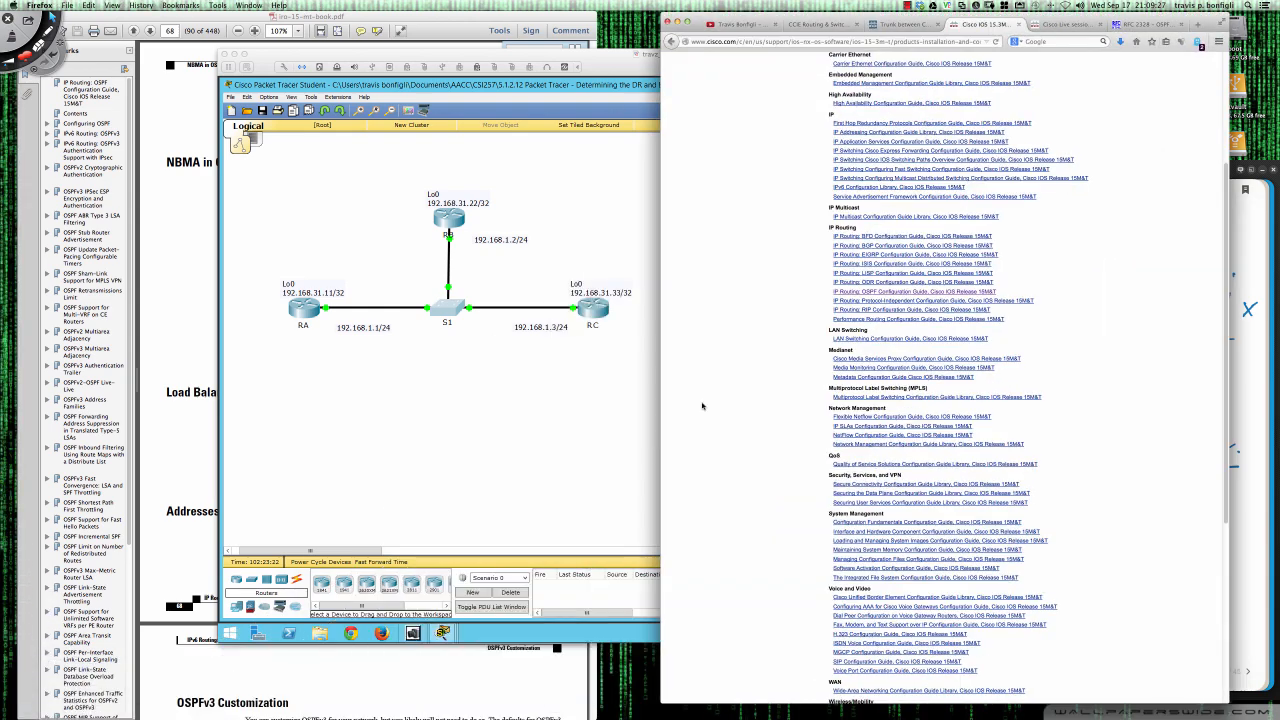
left_click(1067, 25)
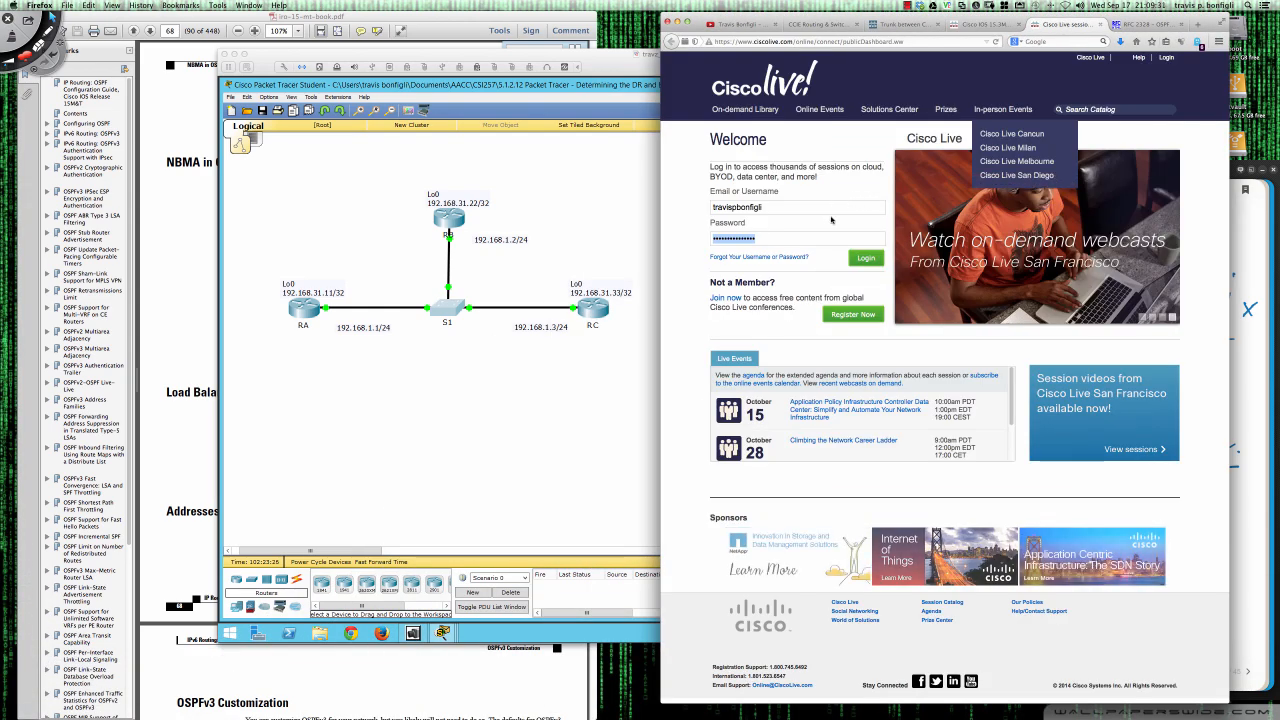
- Load ciscolive365.com in the current browser tab
left_click(794, 240)
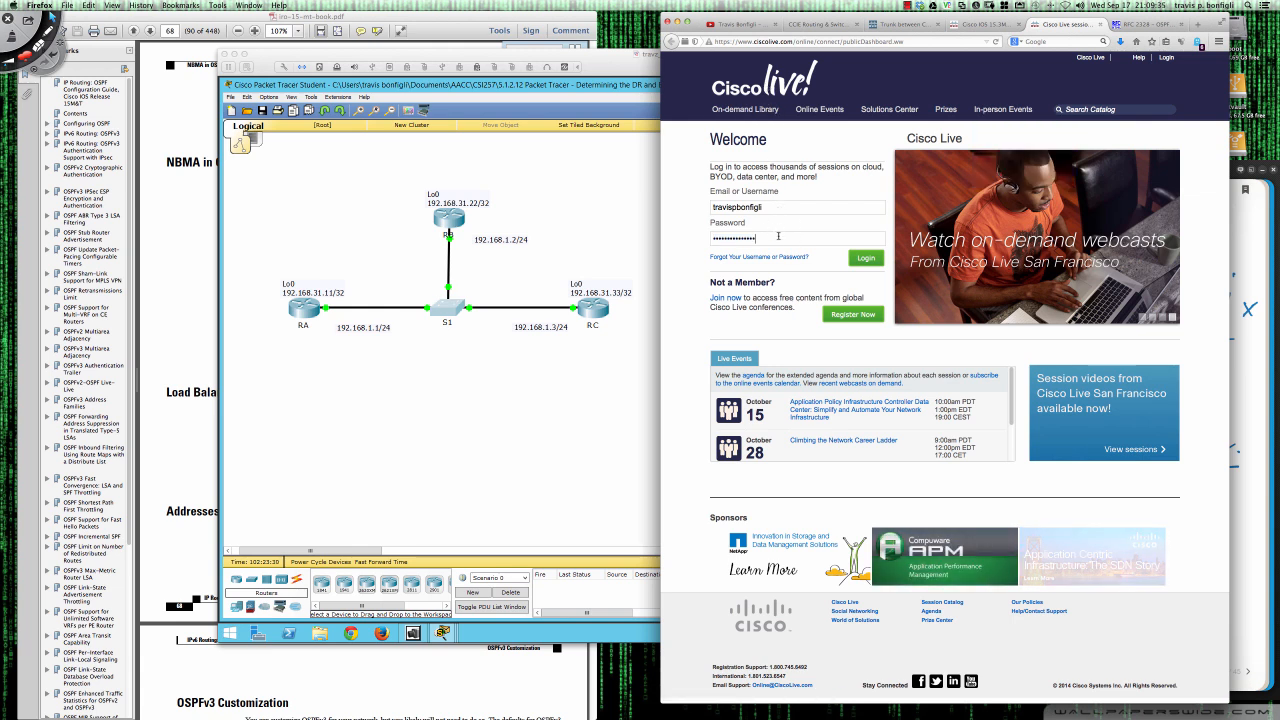
left_click(774, 41)
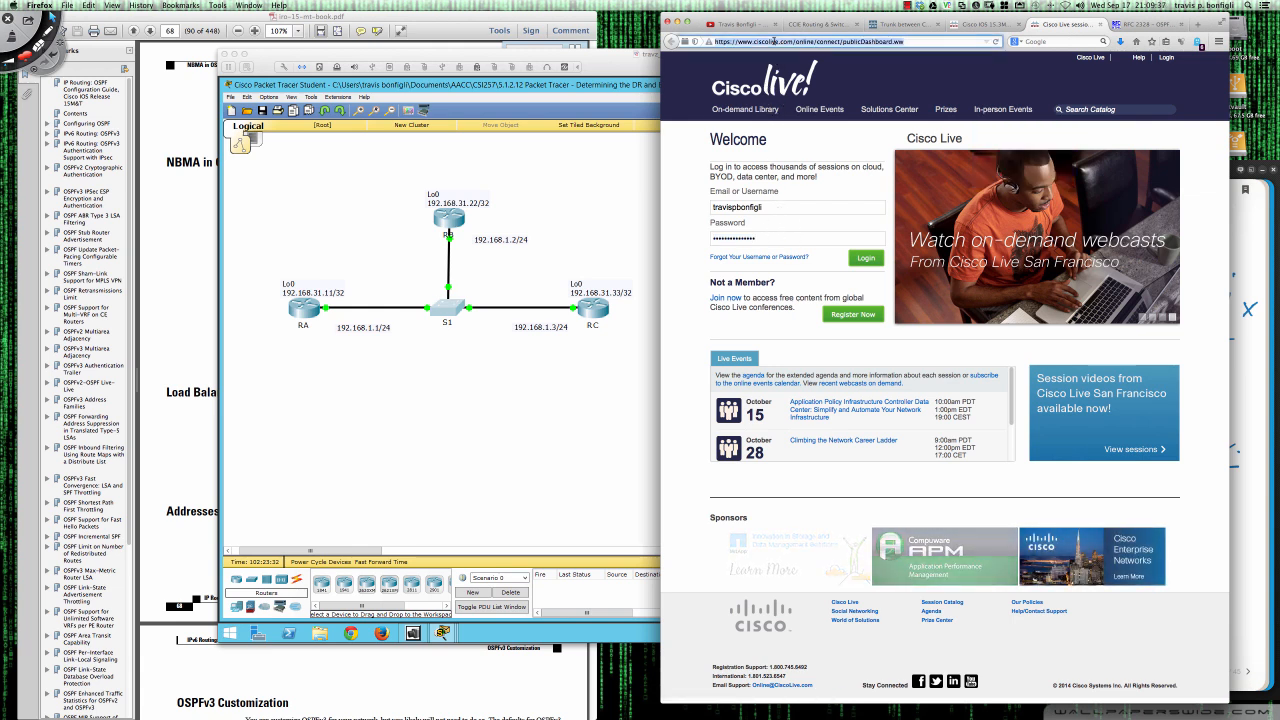
type("ci")
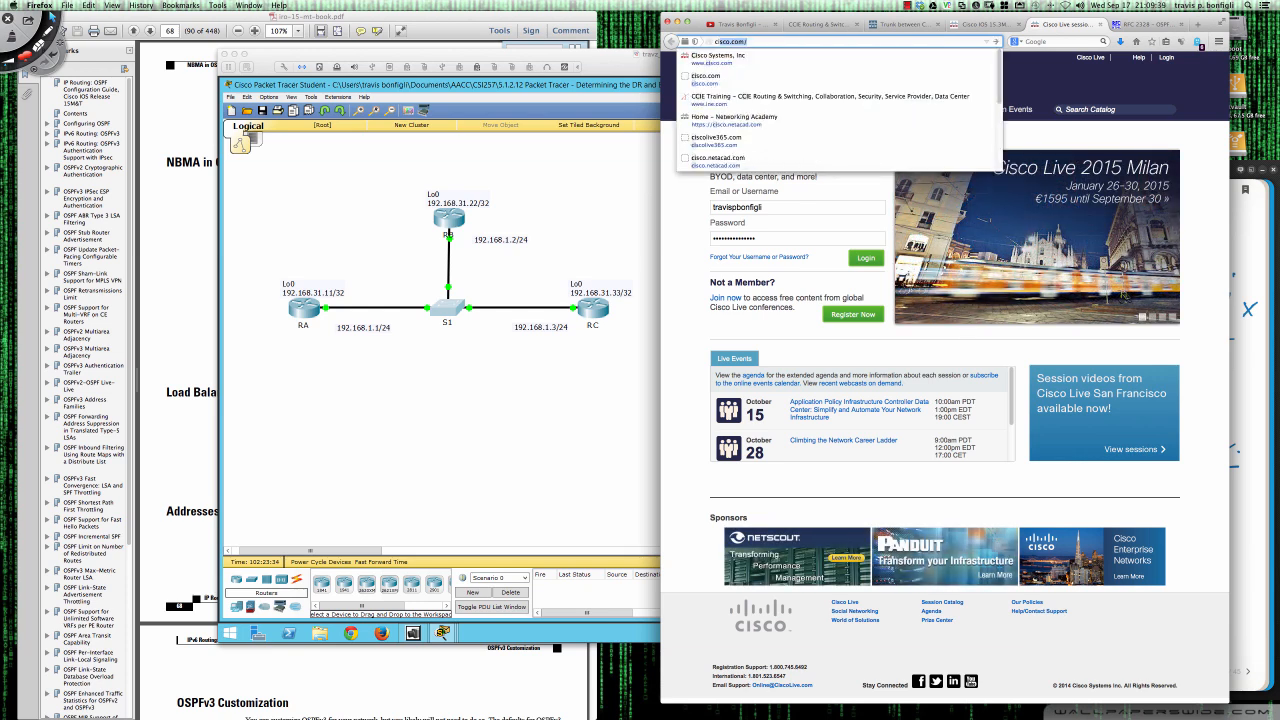
type("scolive365.com/")
key("Return")
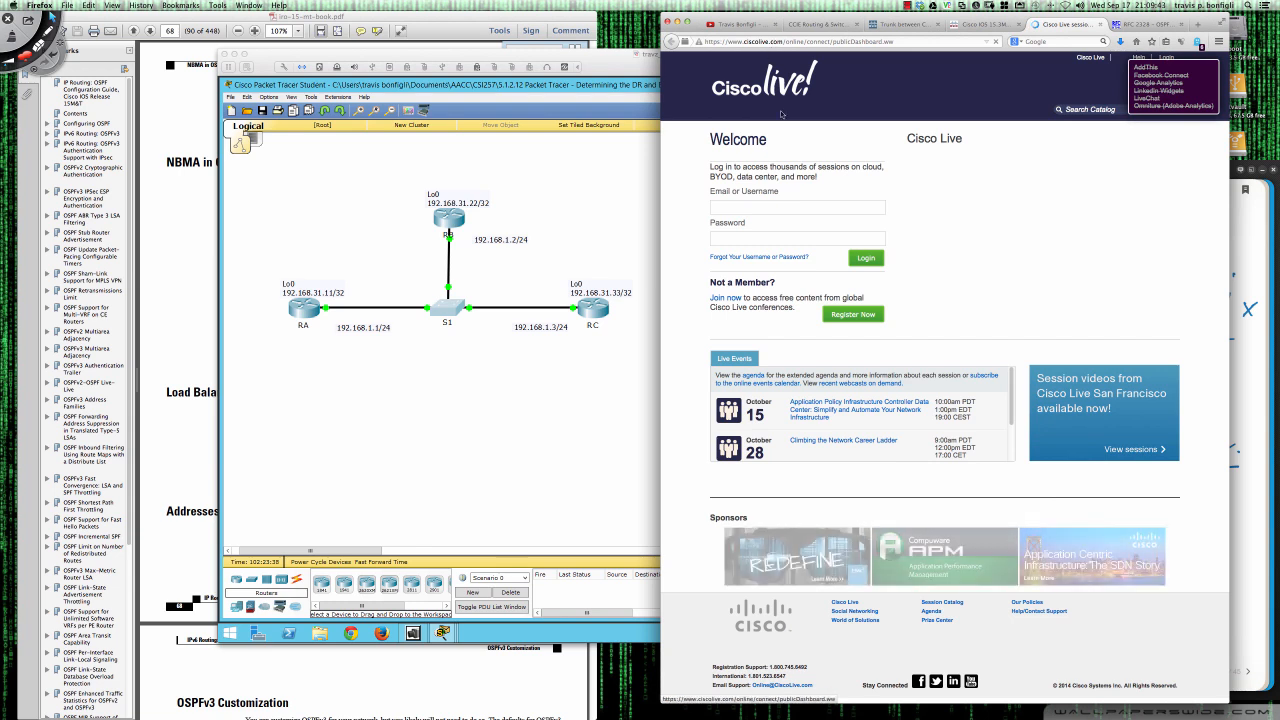
- Log in to Cisco Live with the saved username and account password, and dismiss the incomplete account information notice
left_click(738, 208)
type("t")
left_click(738, 219)
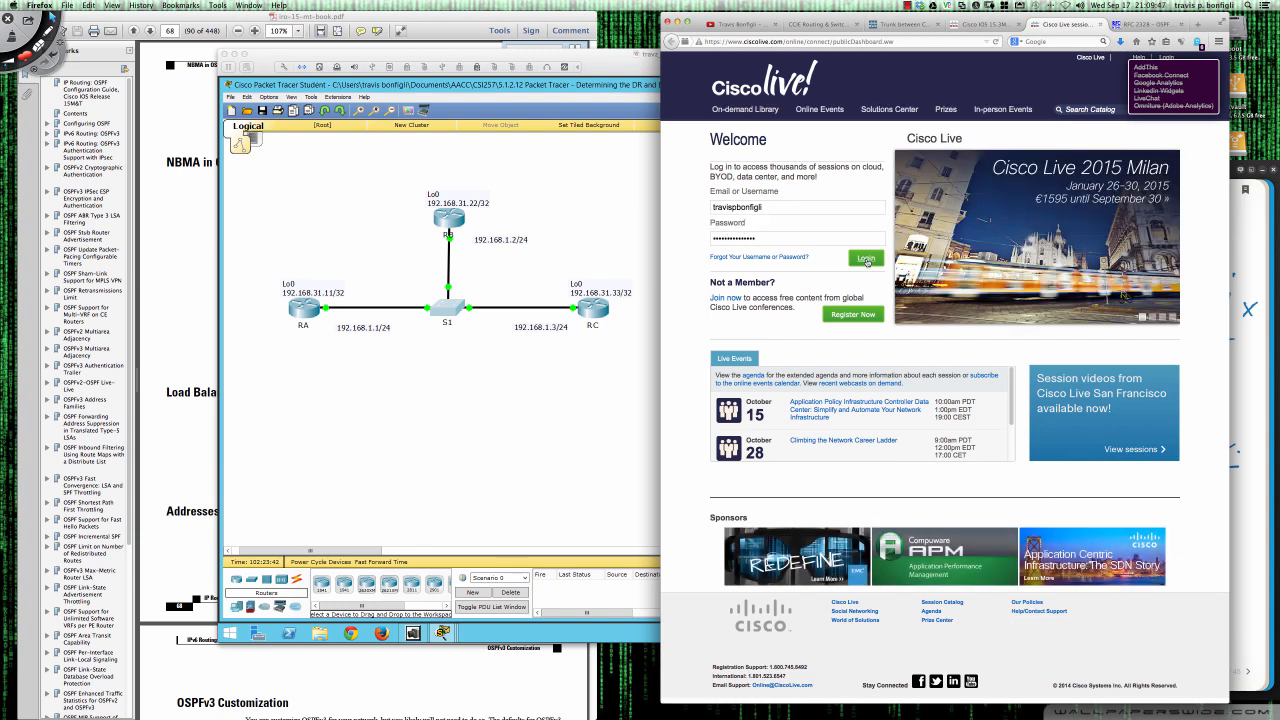
left_click(866, 259)
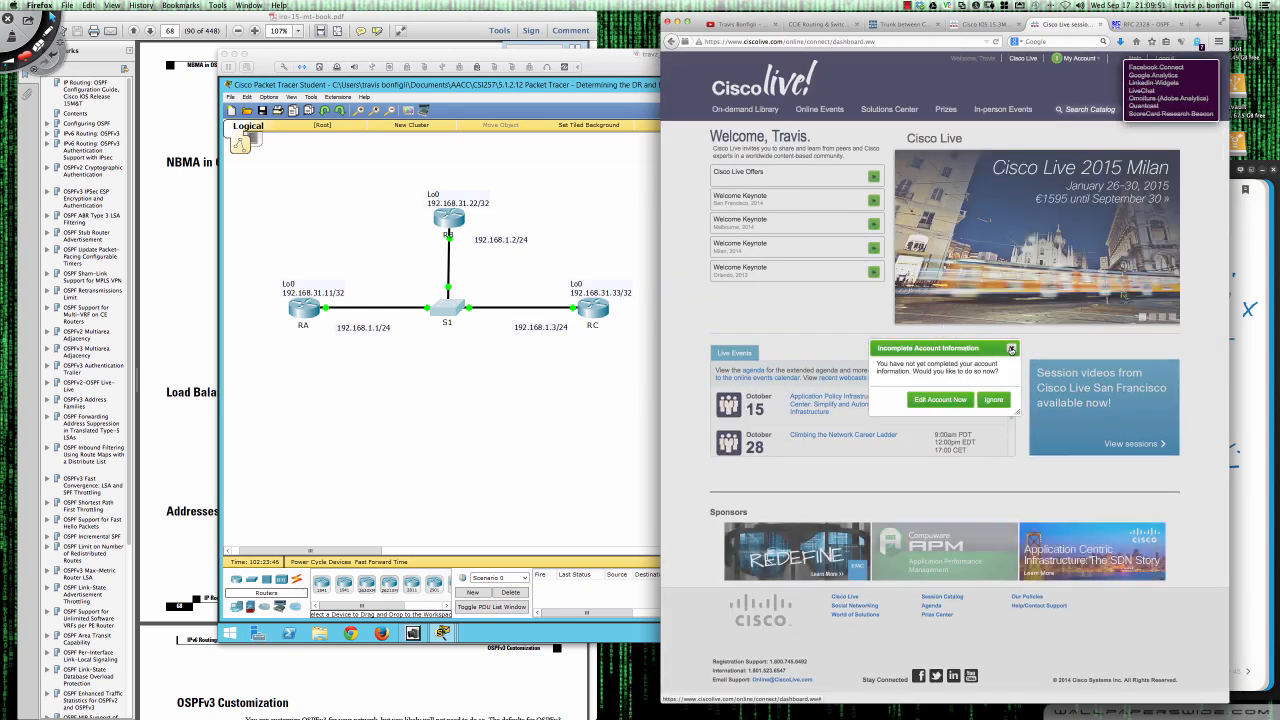
left_click(1011, 347)
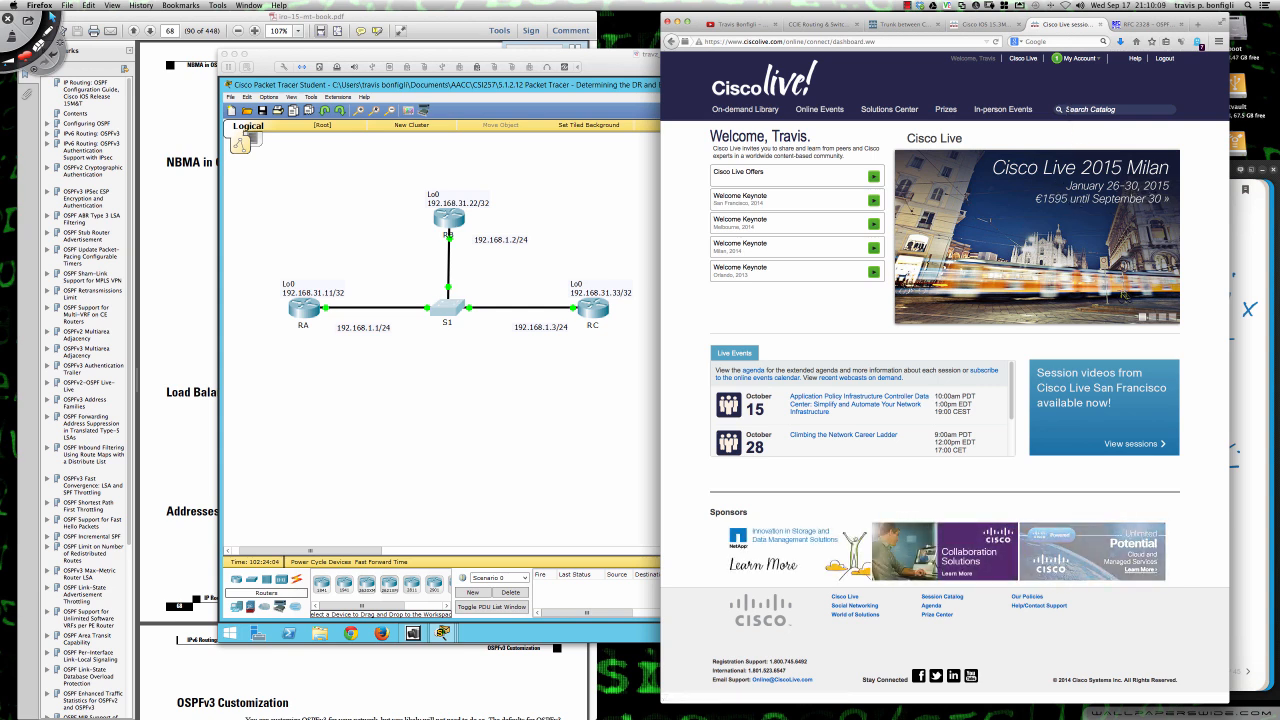
- Search the Cisco Live catalog for OSPF and filter the sessions to the 2014 San Francisco event
left_click(1088, 109)
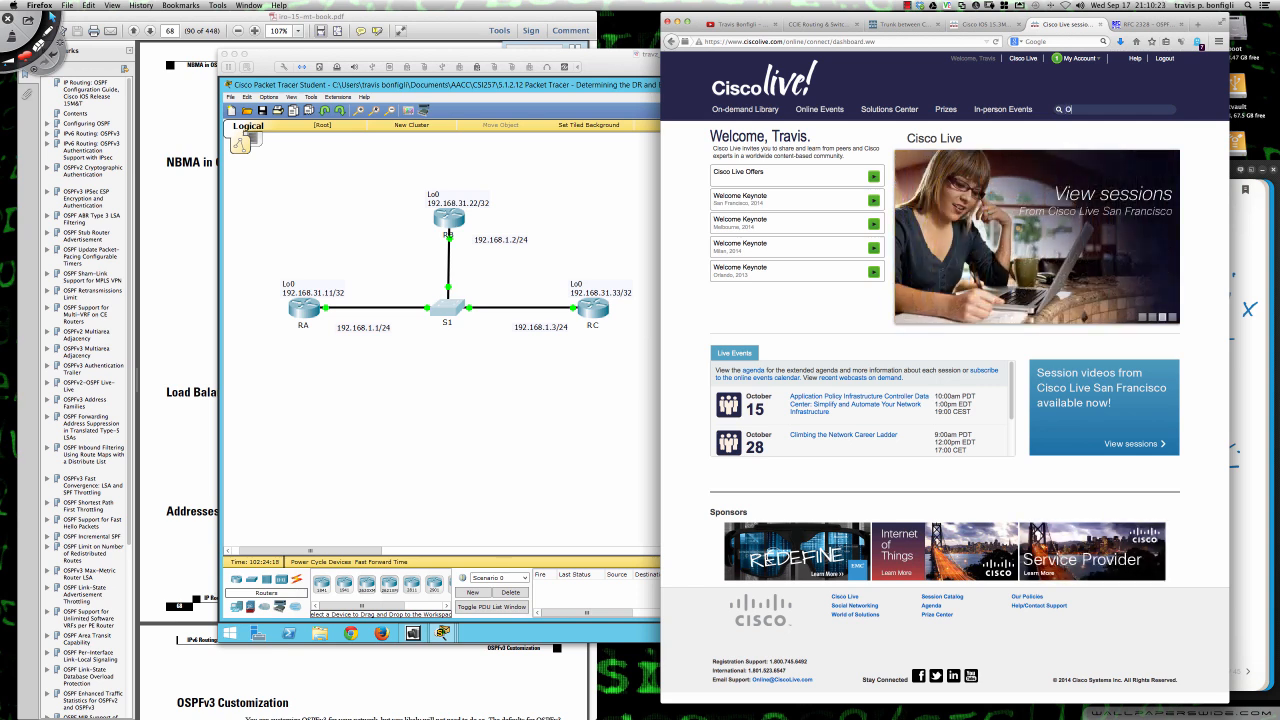
type("OSPF")
key("Return")
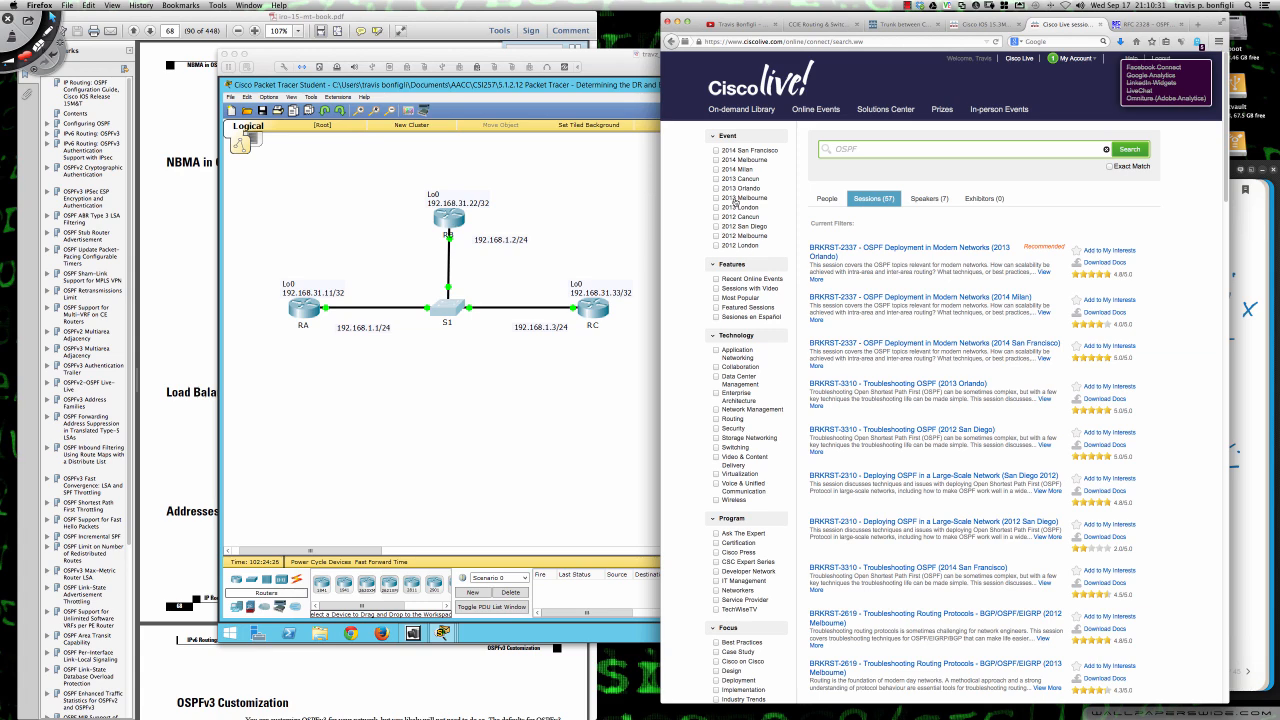
left_click(716, 151)
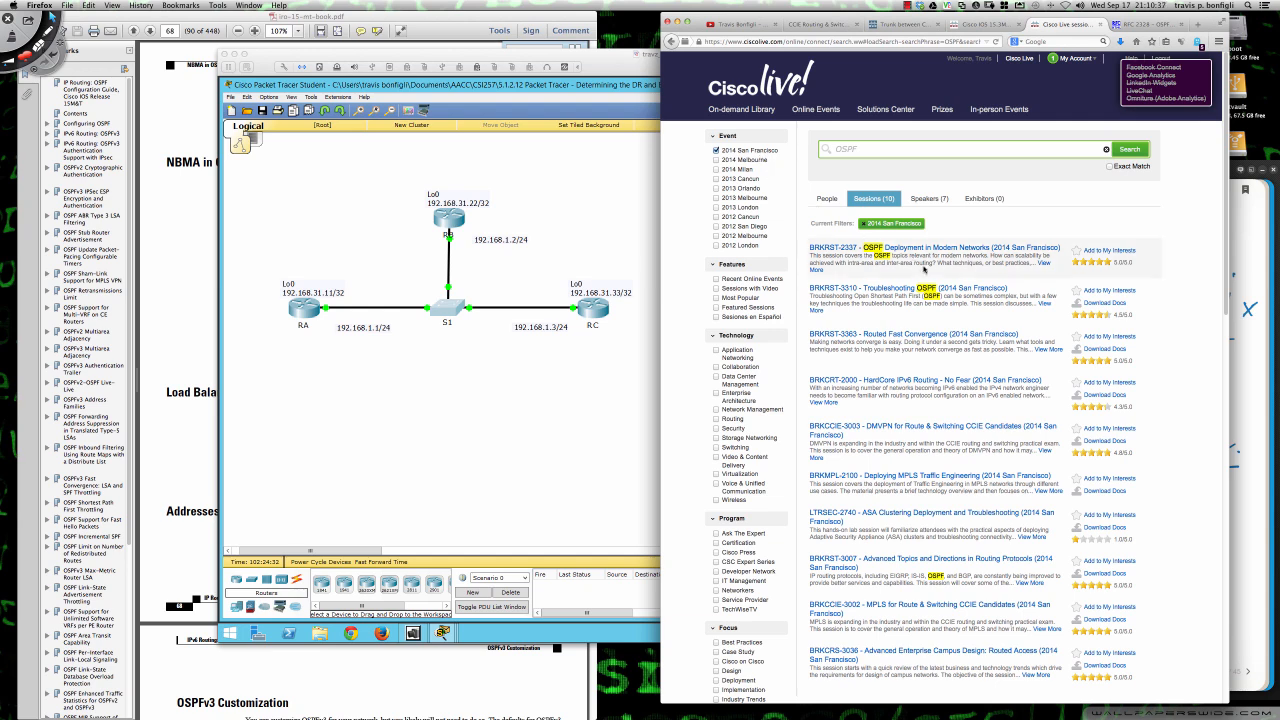
- Look through the filtered sessions, open BRKRST-3310 - Troubleshooting OSPF (2014 San Francisco), and open its session PDF
scroll(923, 270, "down", 1)
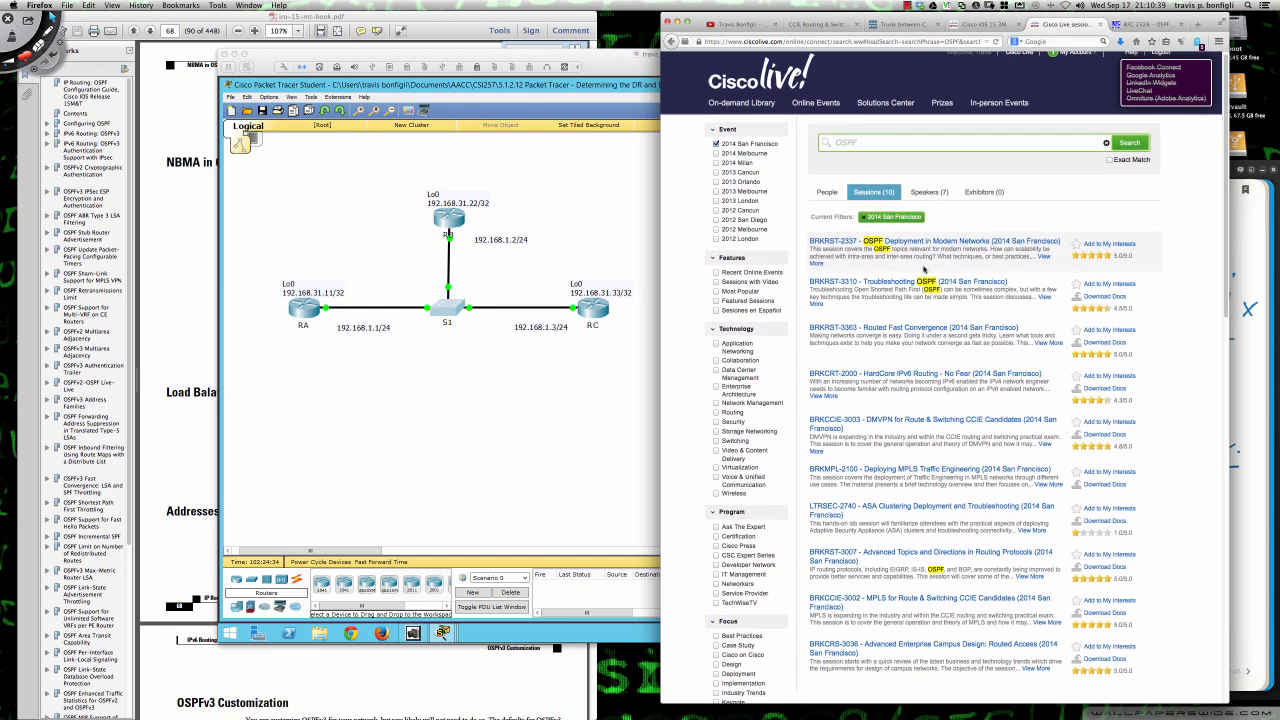
scroll(908, 248, "down", 1)
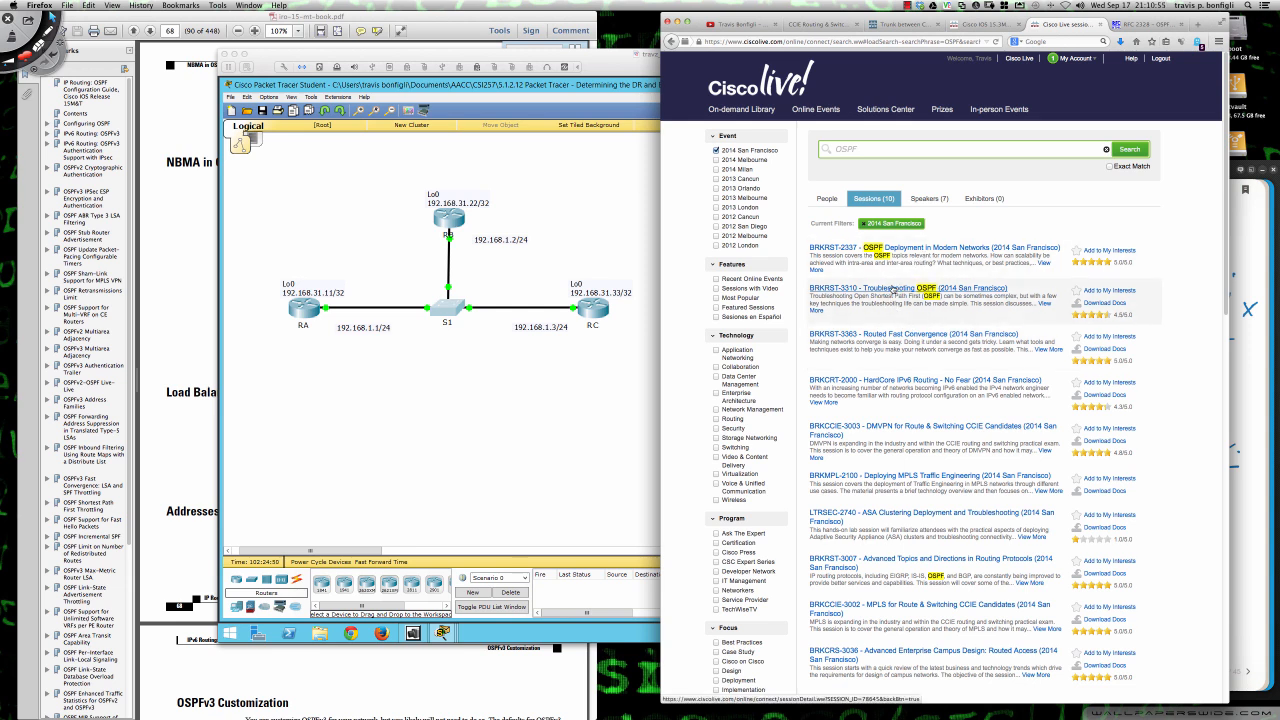
left_click(909, 289)
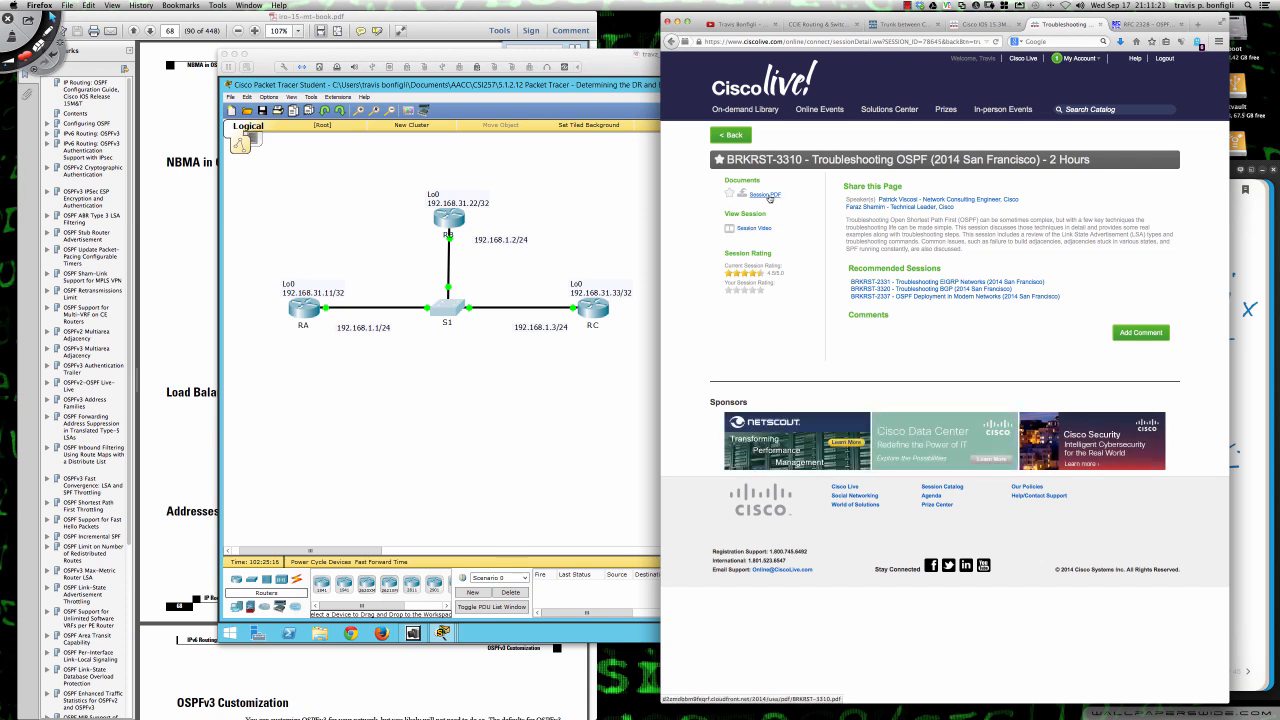
left_click(769, 197)
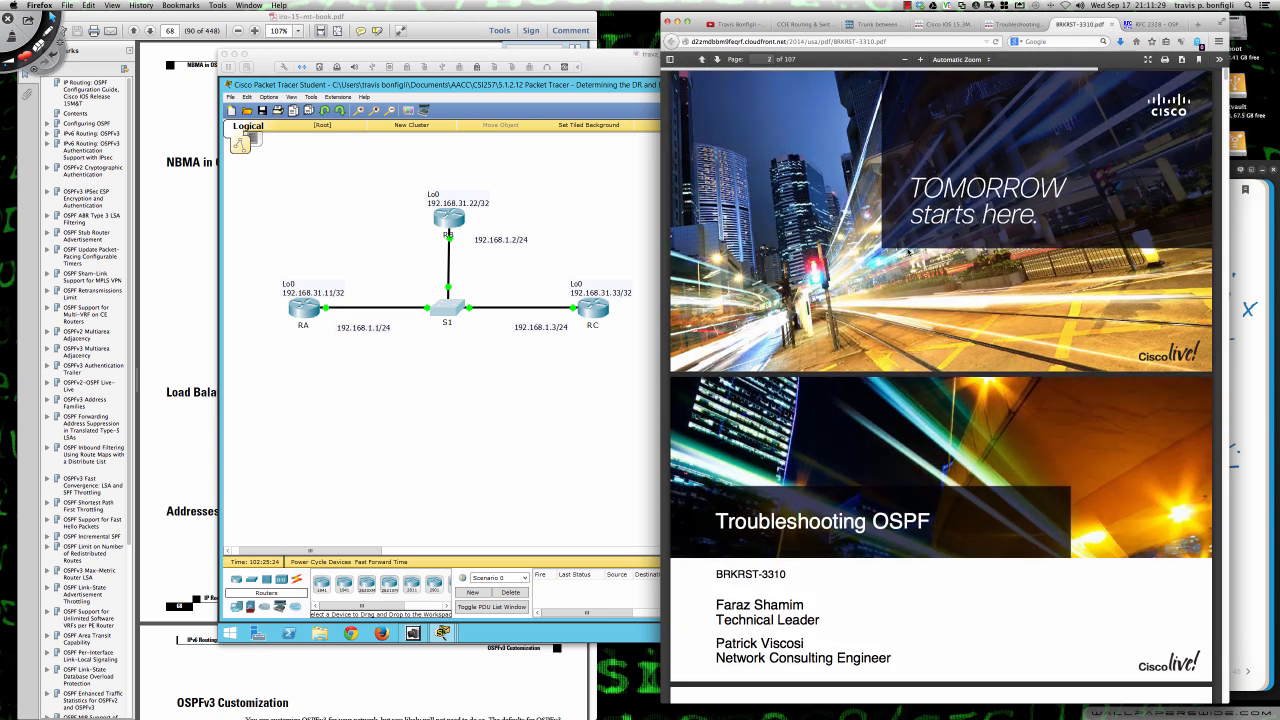
- Review the slides up to "Router LSA of R3 for Area 1" and highlight its show ip ospf database router command
scroll(915, 252, "down", 2)
scroll(915, 253, "down", 5)
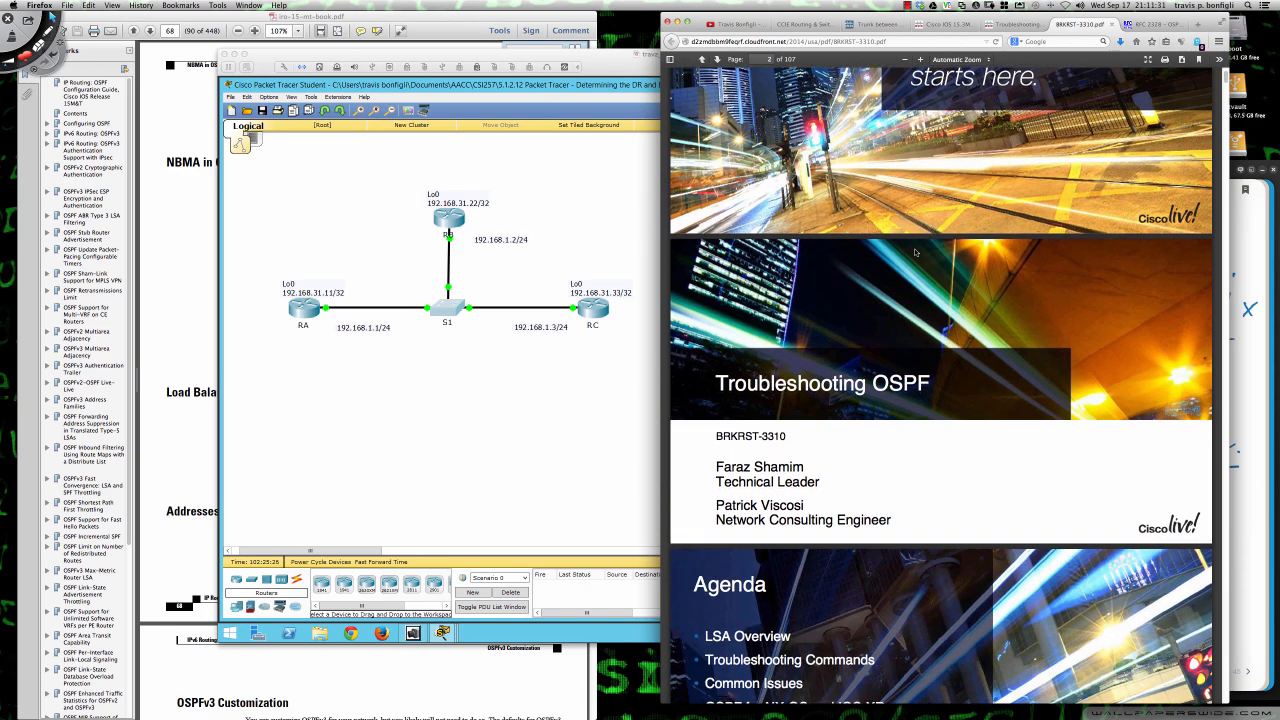
scroll(915, 252, "down", 15)
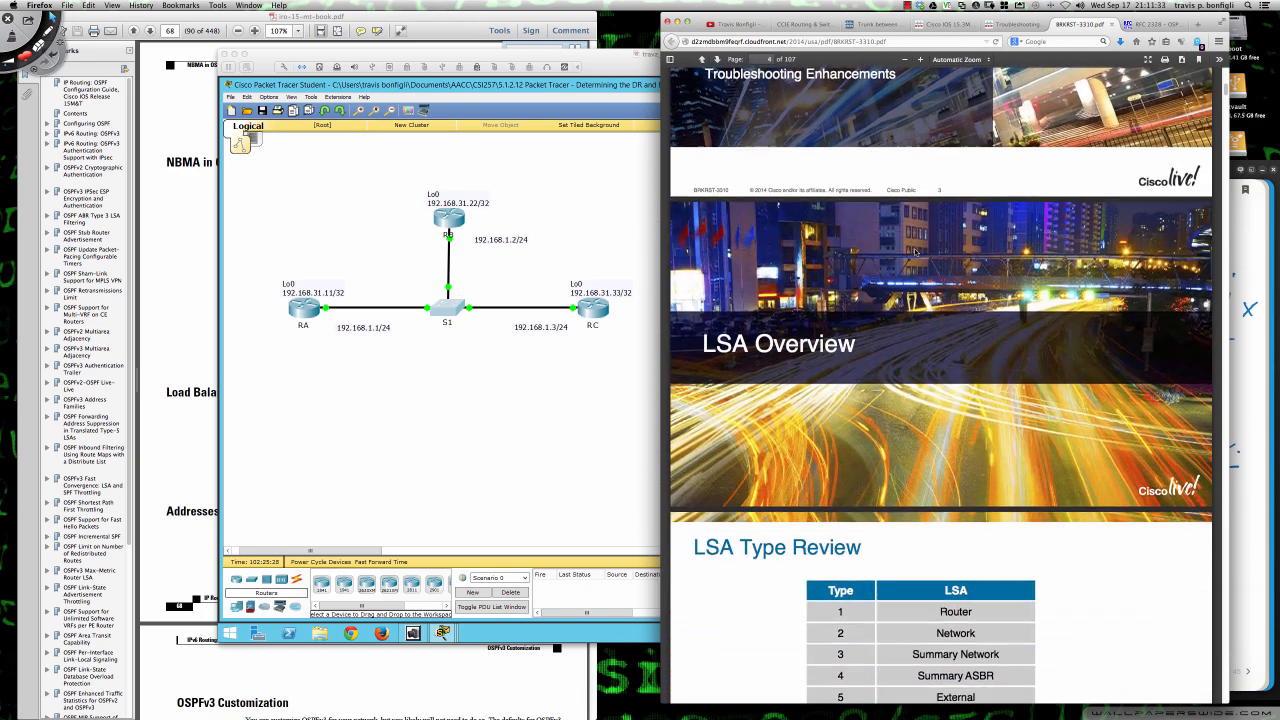
scroll(915, 252, "down", 3)
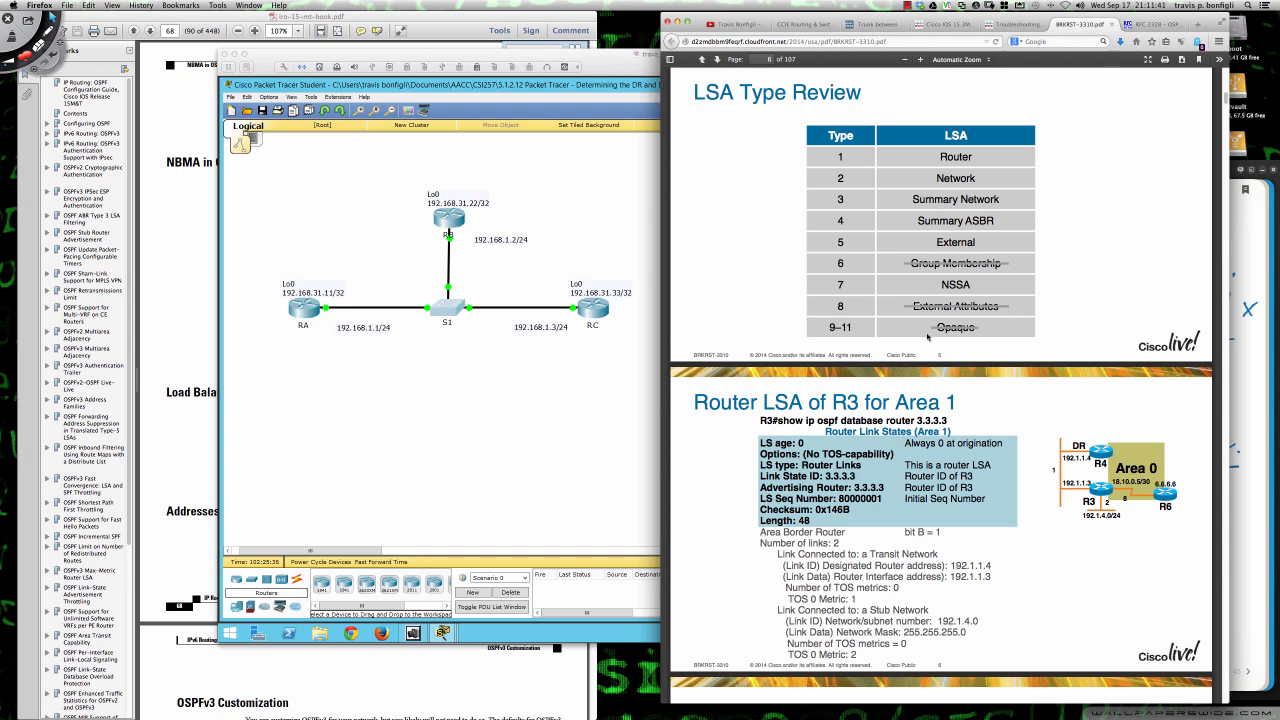
scroll(928, 337, "down", 5)
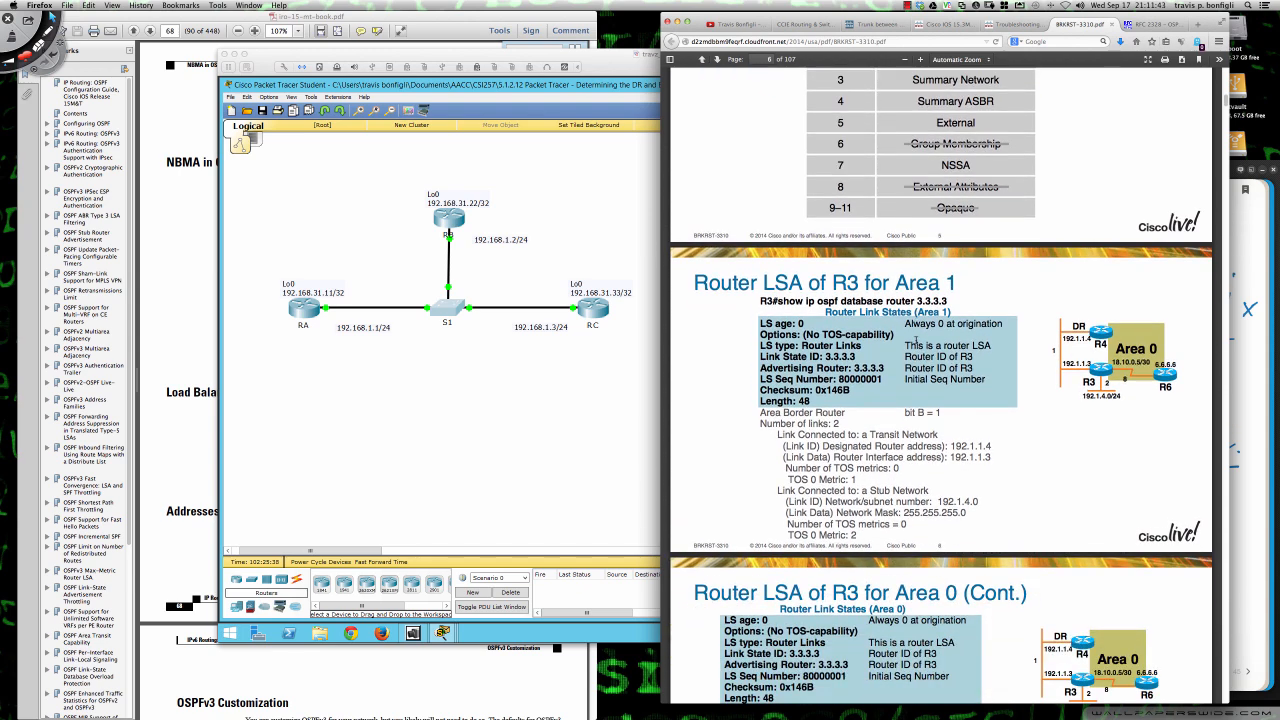
scroll(915, 340, "down", 2)
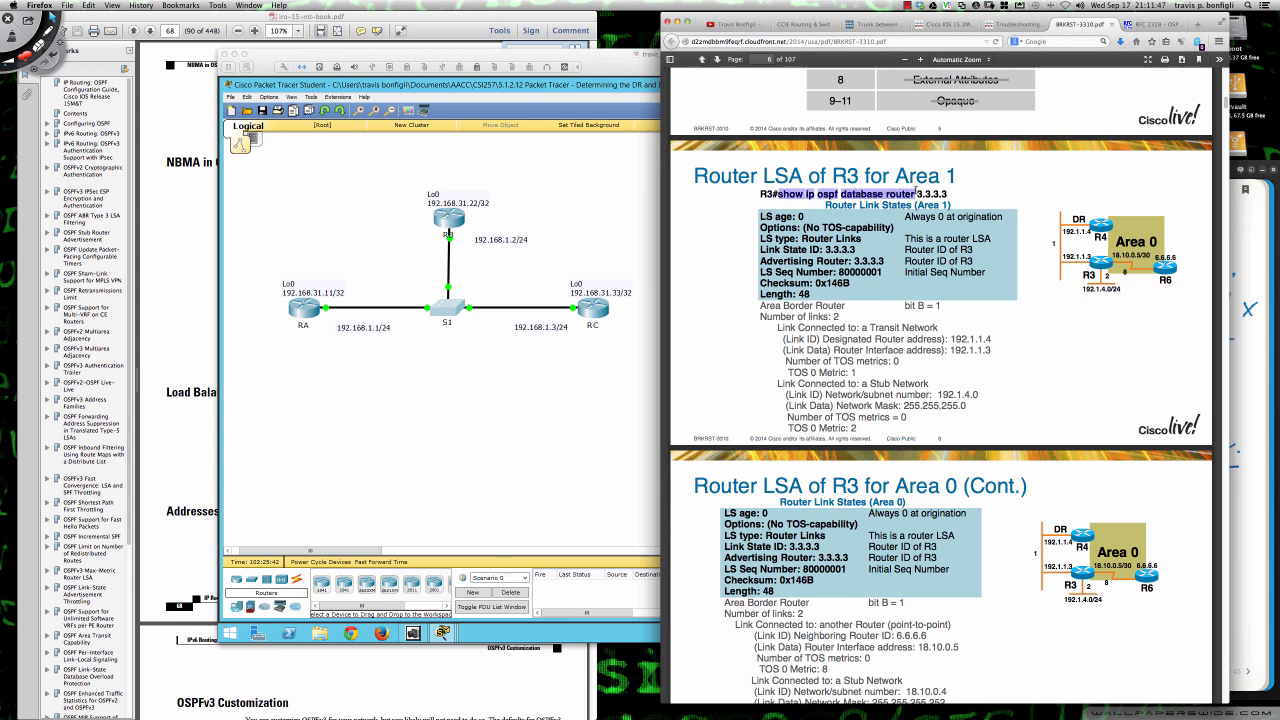
left_click_drag(916, 191, 948, 193)
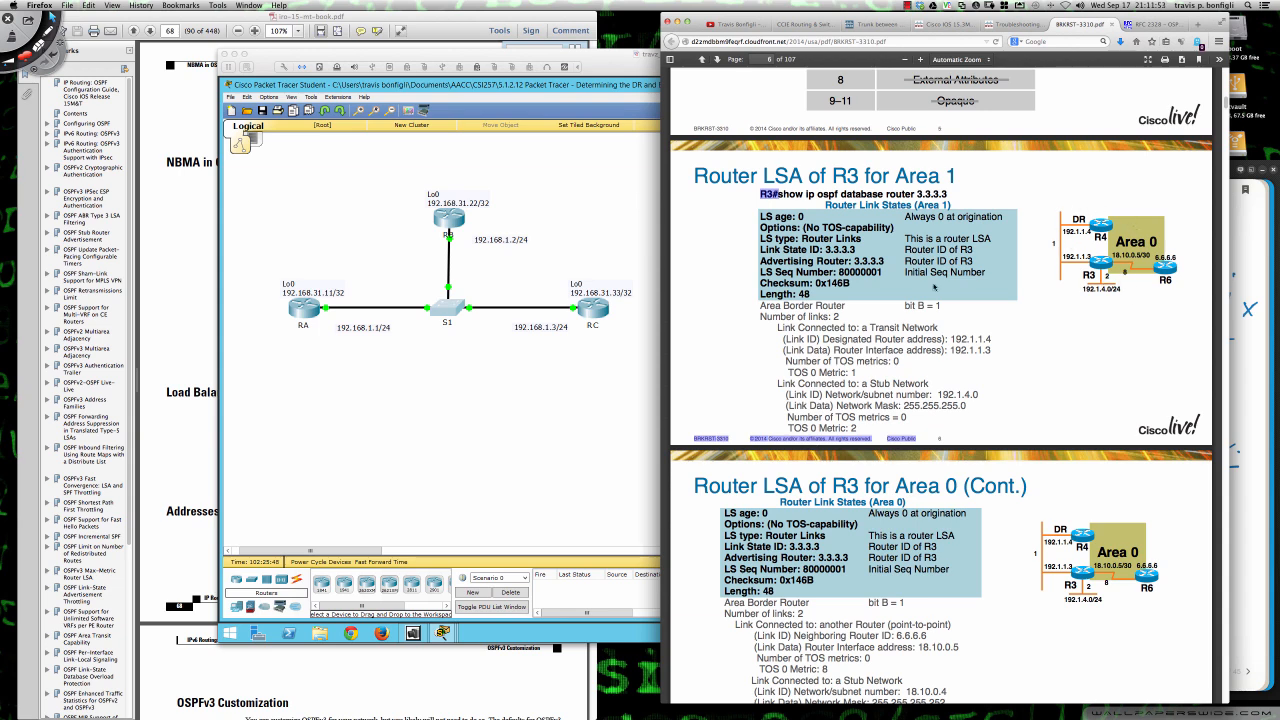
- Review the slides on R3's router LSA for Area 0, the router link types summary, and the network LSA for 192.1.1.0
scroll(798, 327, "down", 4)
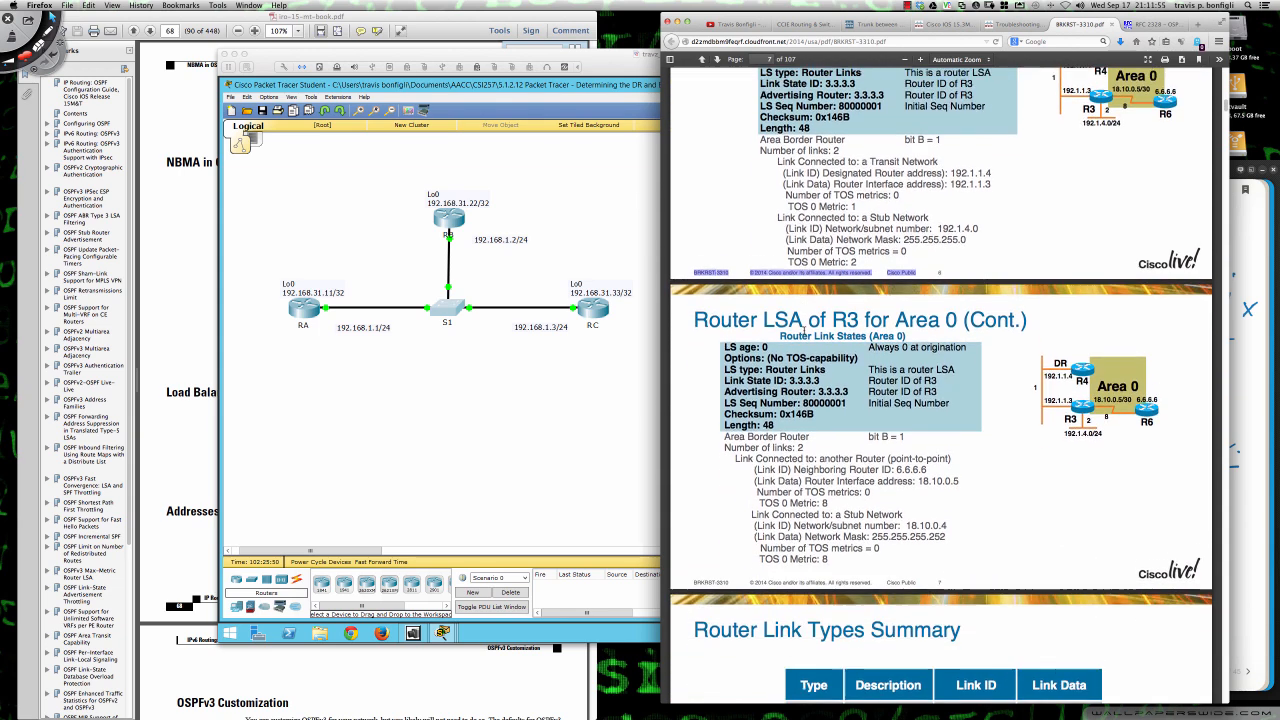
scroll(805, 334, "down", 4)
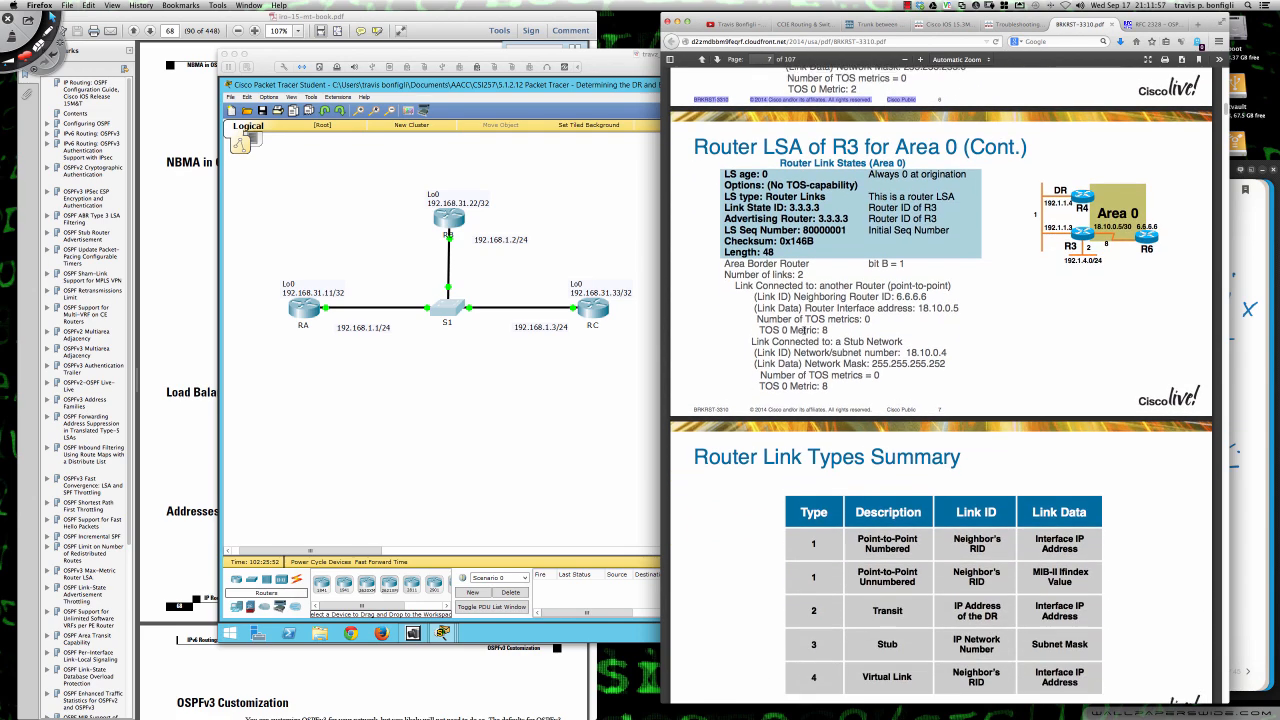
scroll(805, 330, "down", 3)
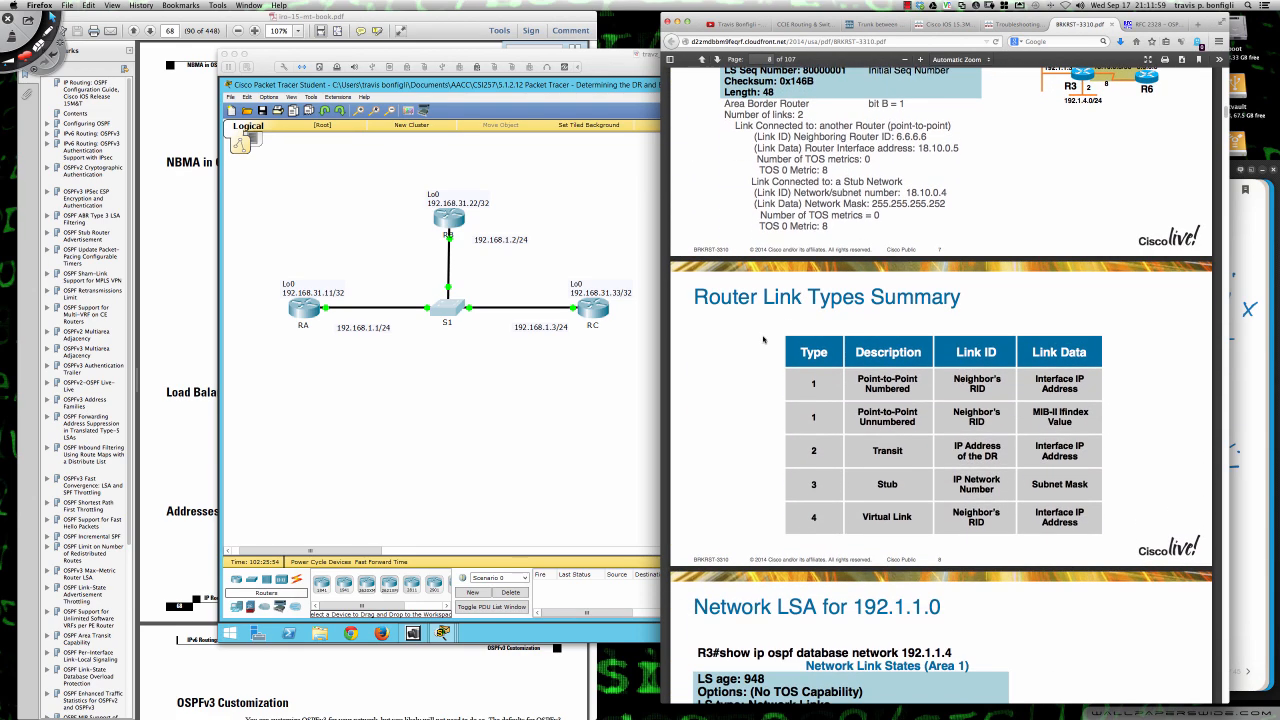
scroll(750, 339, "down", 2)
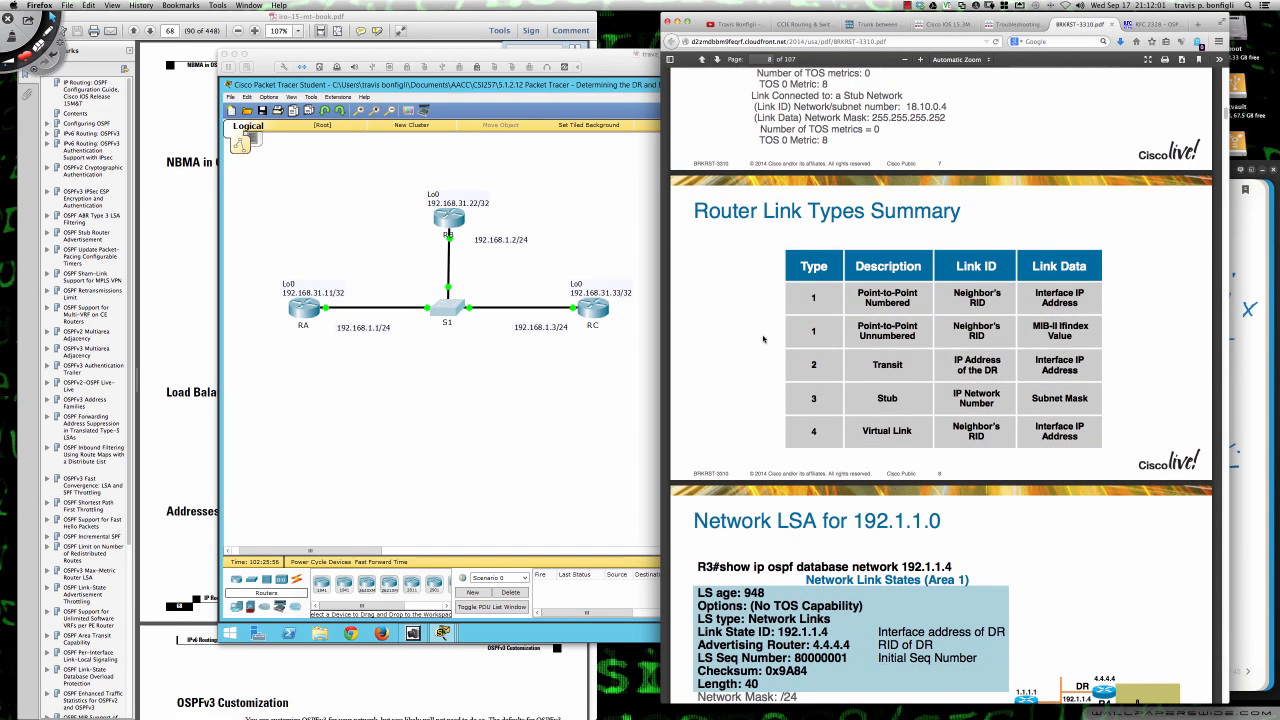
scroll(763, 339, "down", 4)
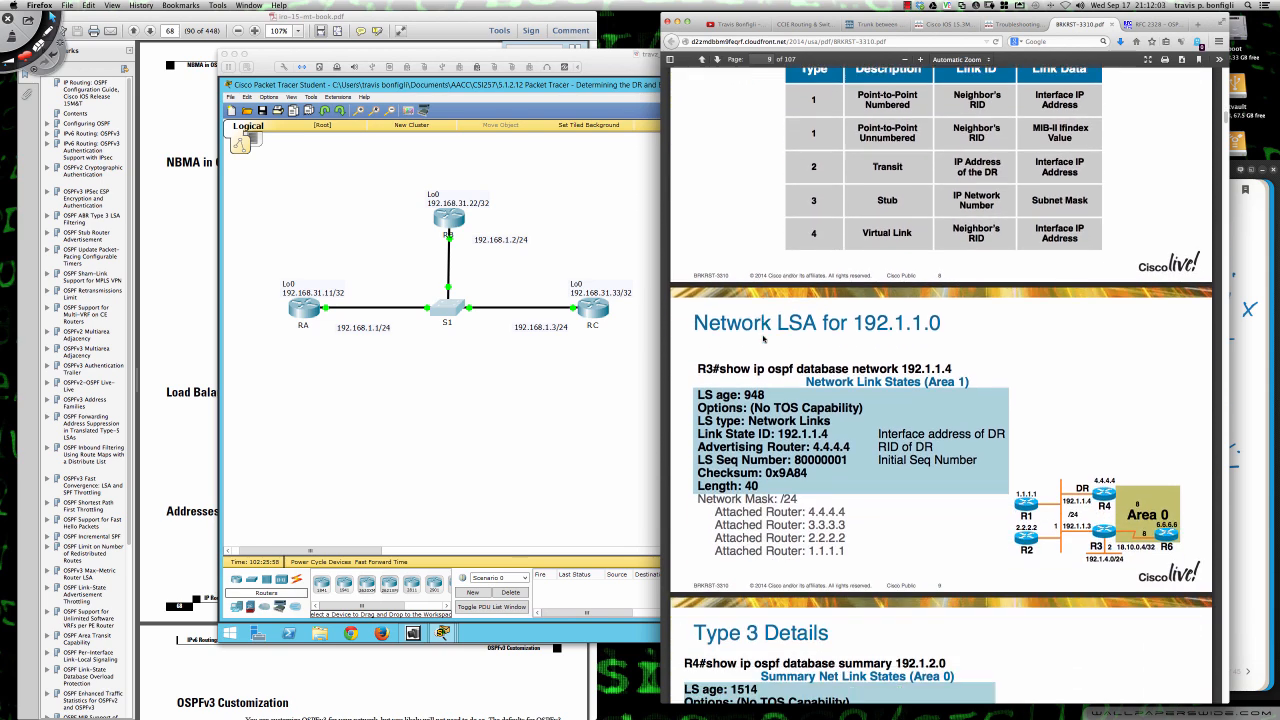
- Close the session PDF, open the Troubleshooting OSPF session video, and pause its playback
left_click(1111, 25)
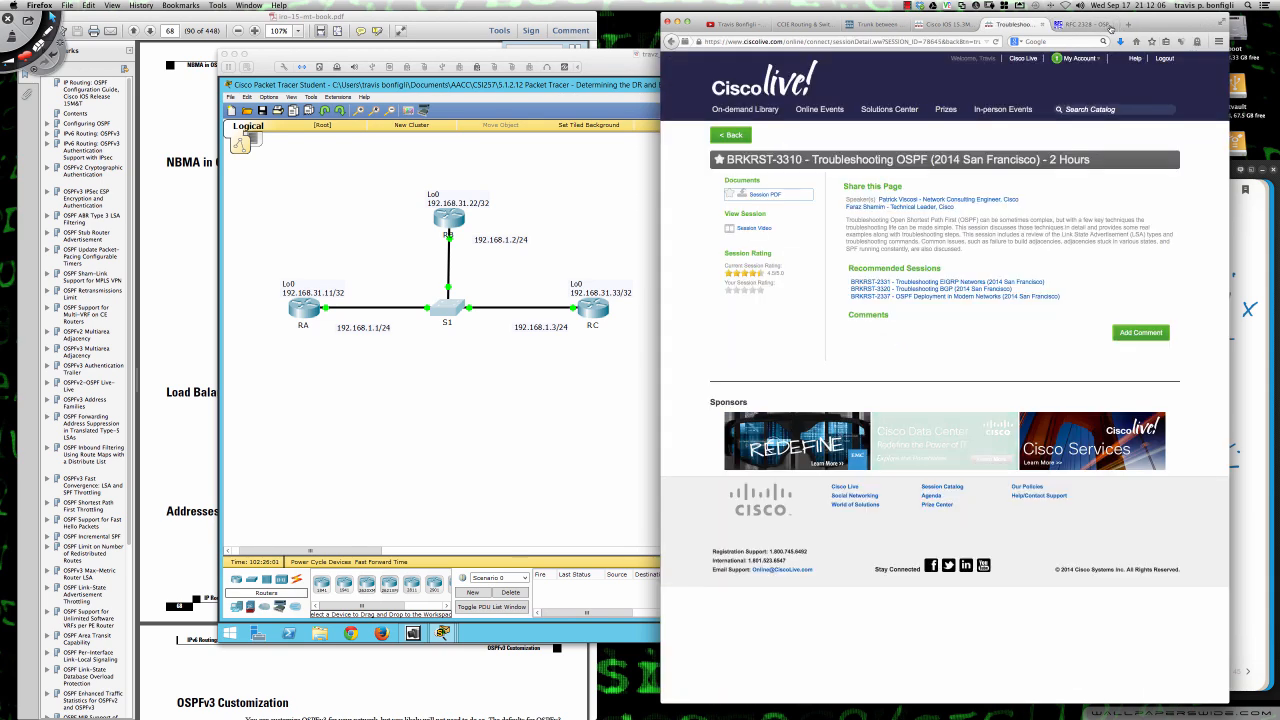
left_click(747, 229)
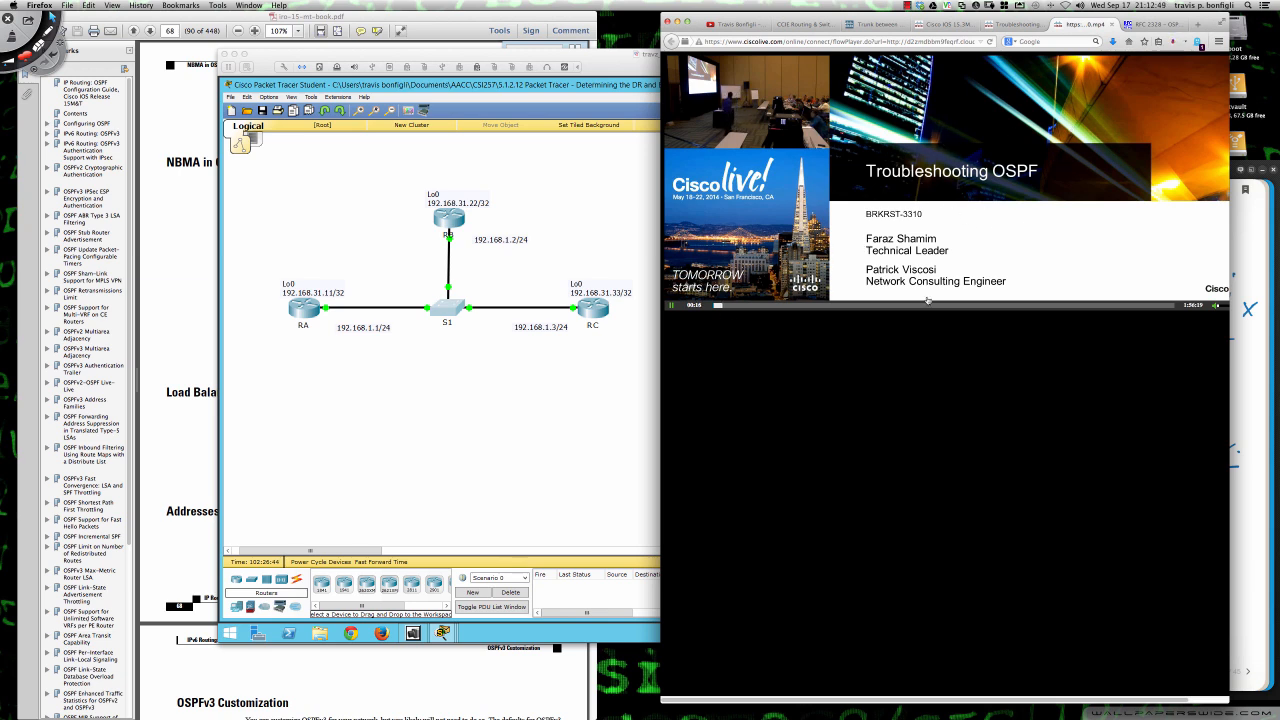
left_click(671, 306)
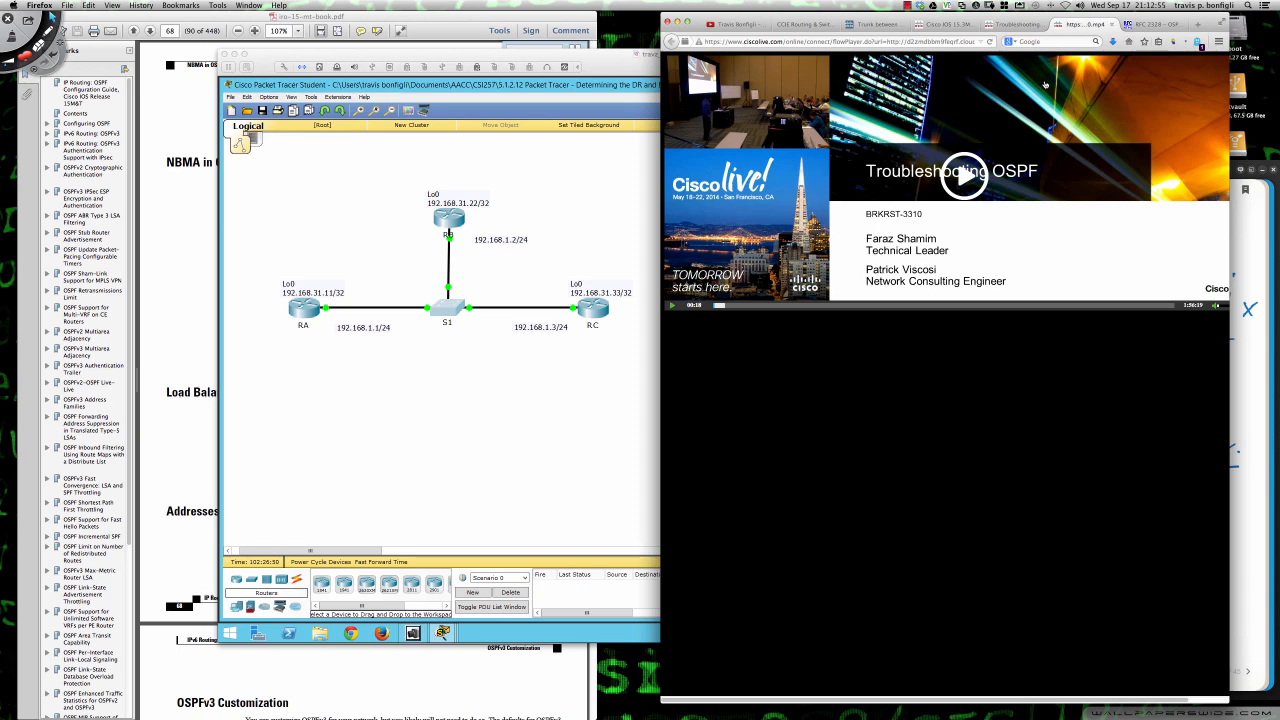
- Switch to the RFC 2328 page, highlight rfc2328 in its web address, and open the PDF version of the document
left_click(1151, 26)
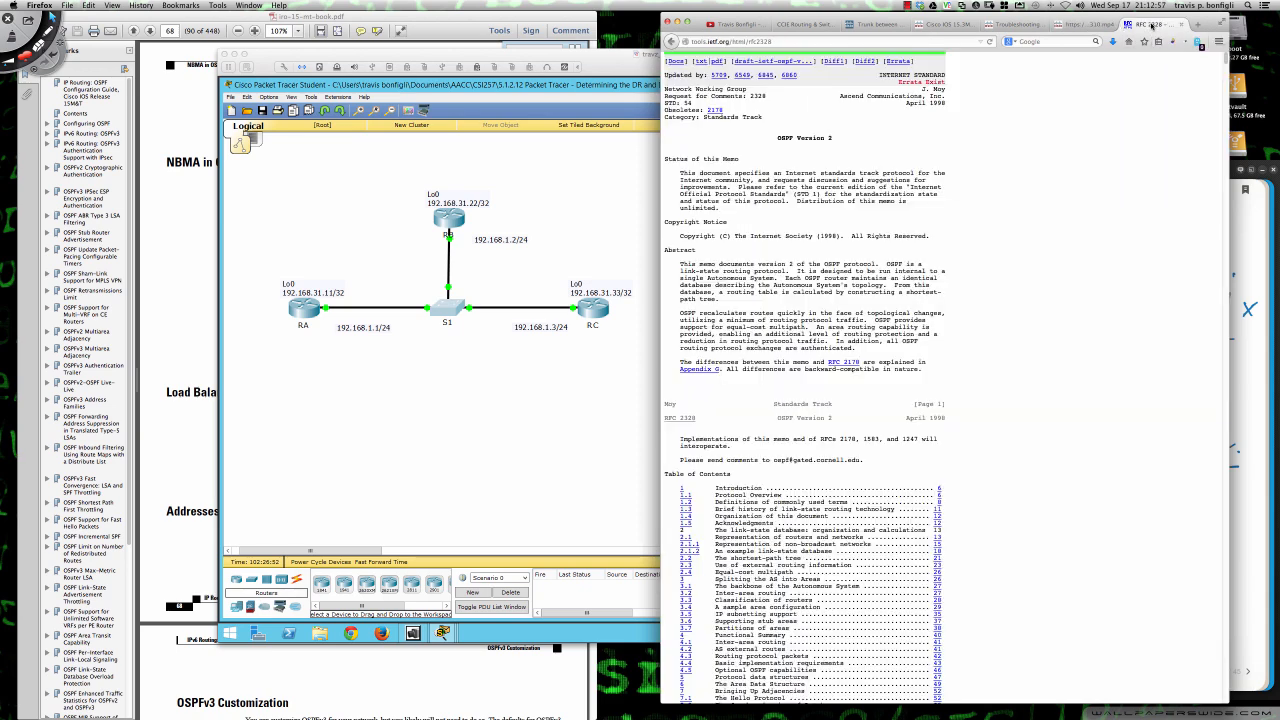
left_click(718, 64)
left_click_drag(773, 41, 747, 41)
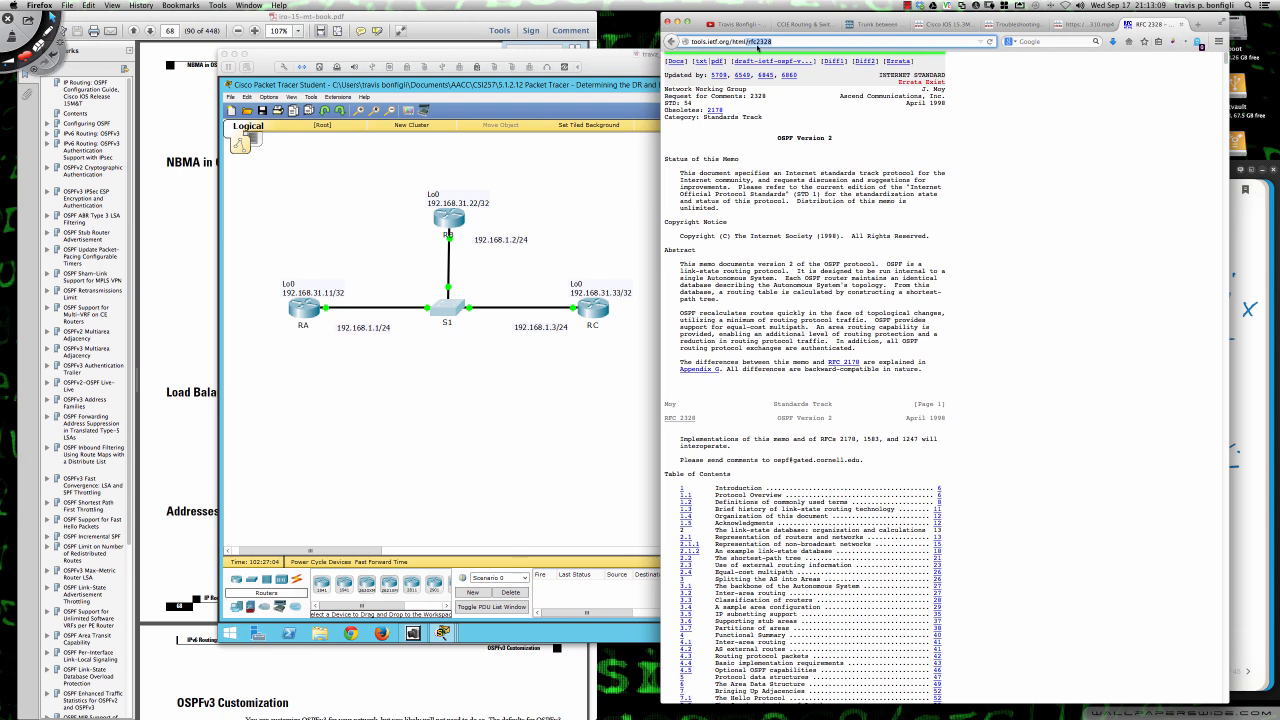
left_click(719, 62)
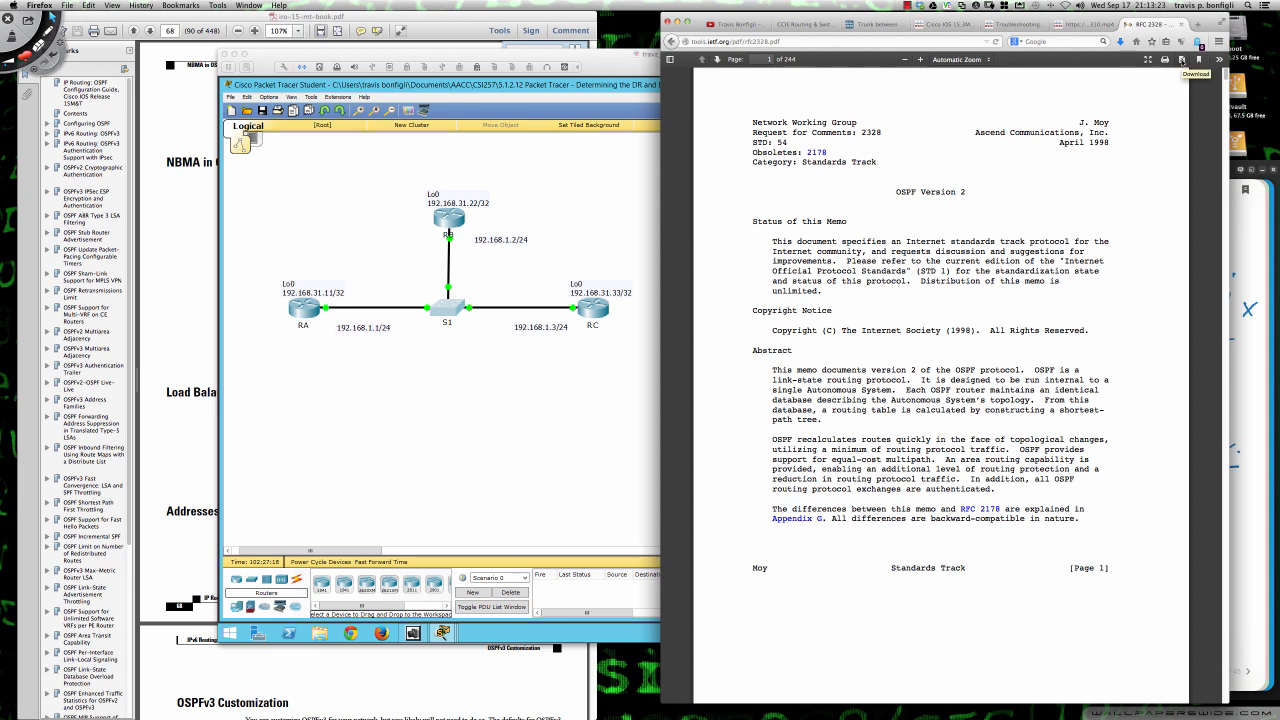
- Download rfc2328.pdf and bring the document up in Adobe Reader
left_click(1182, 60)
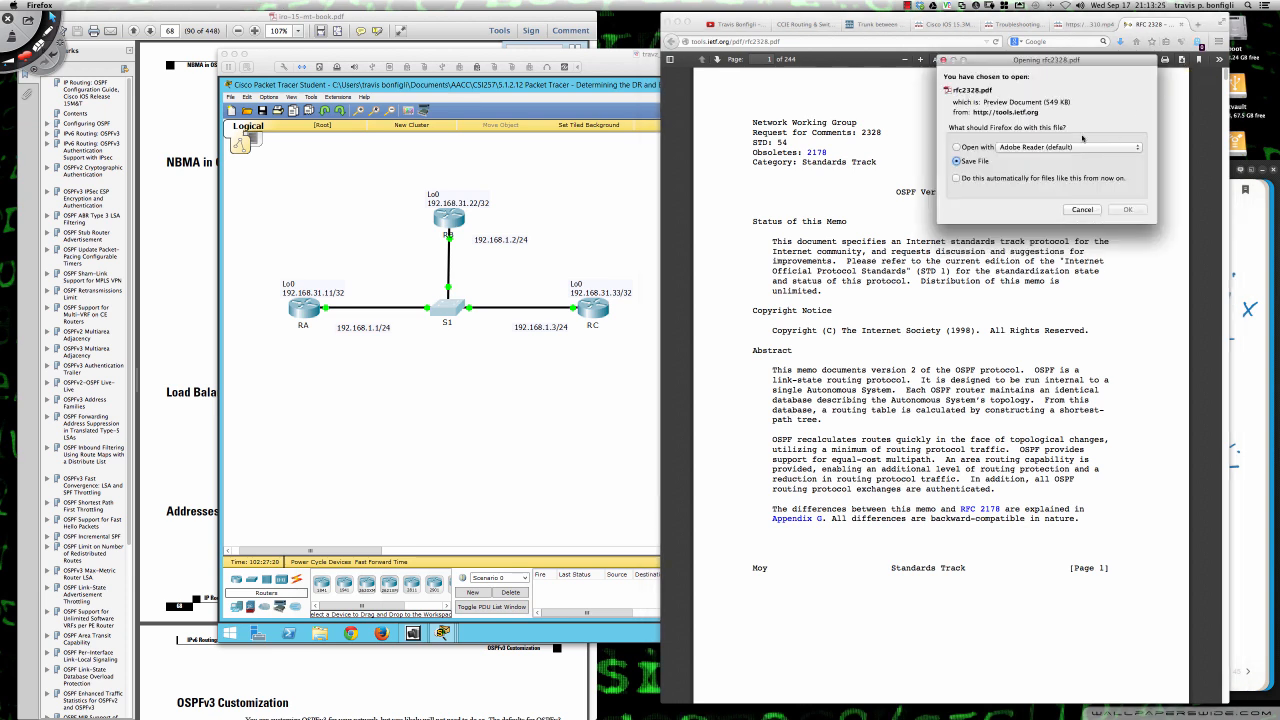
left_click(1082, 210)
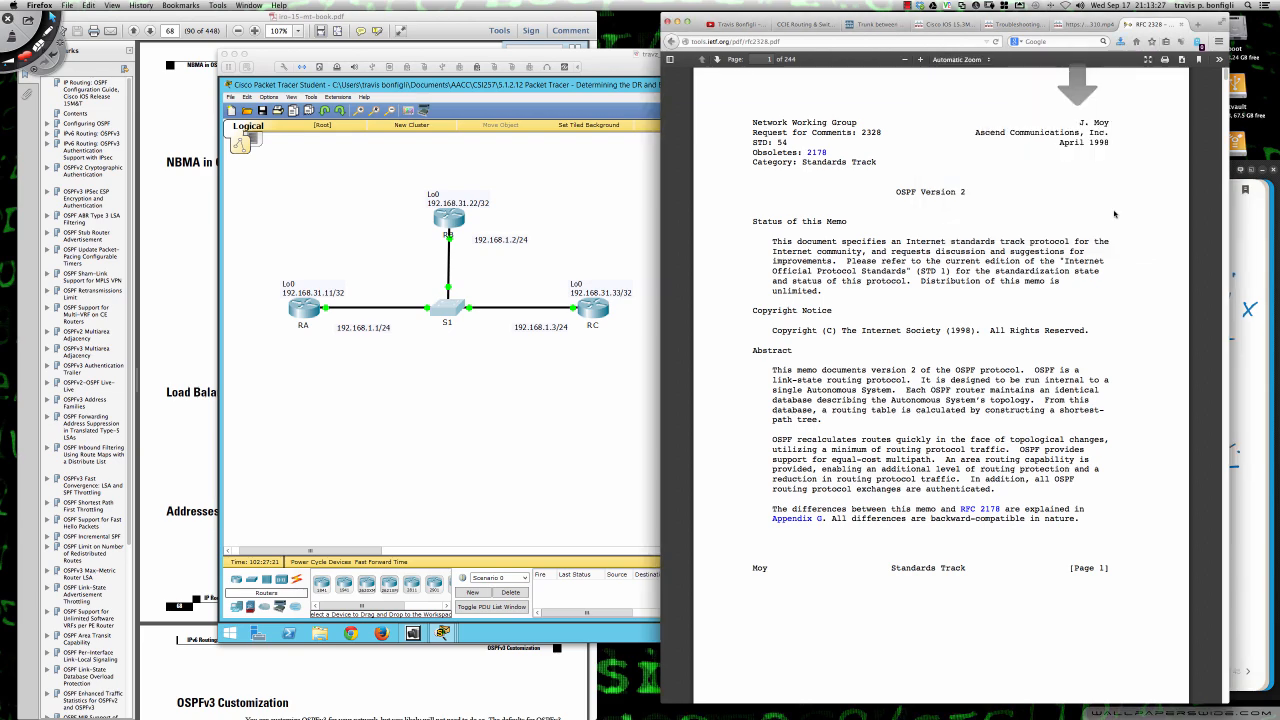
left_click(538, 68)
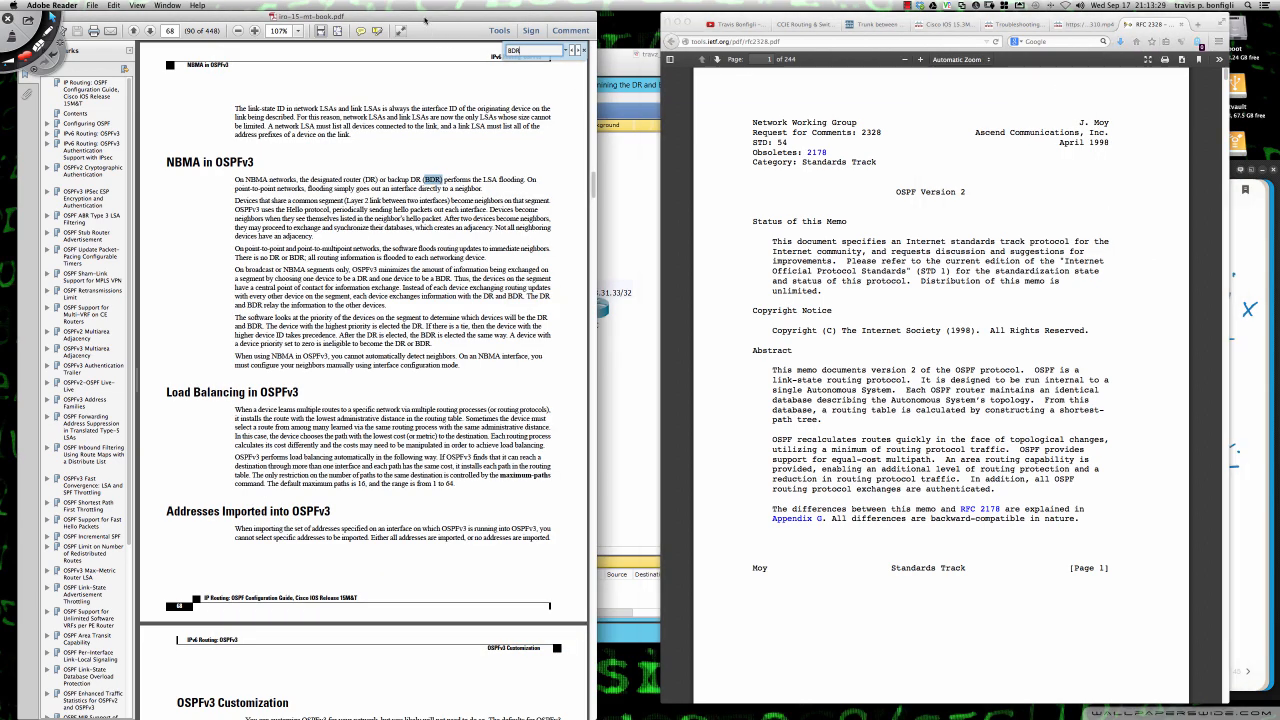
left_click_drag(757, 20, 692, 20)
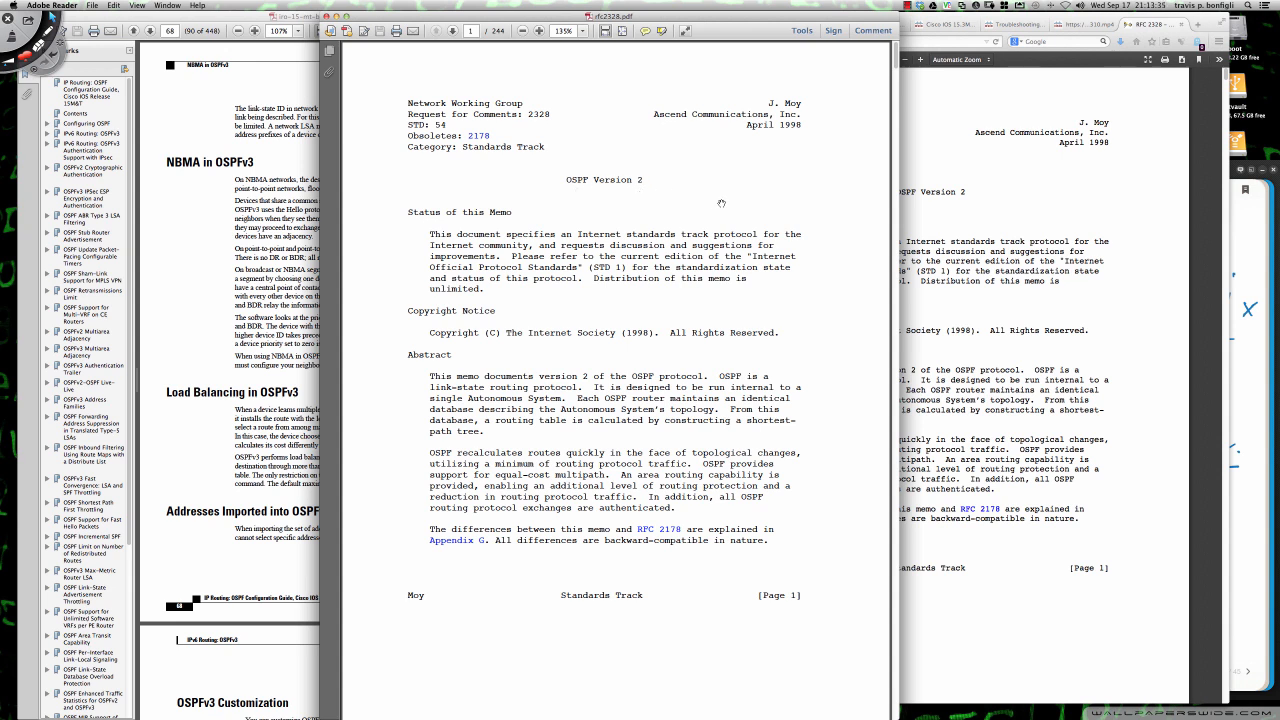
- Search the RFC 2328 document for BDR and dismiss the search message
key("super+f")
type("BDR")
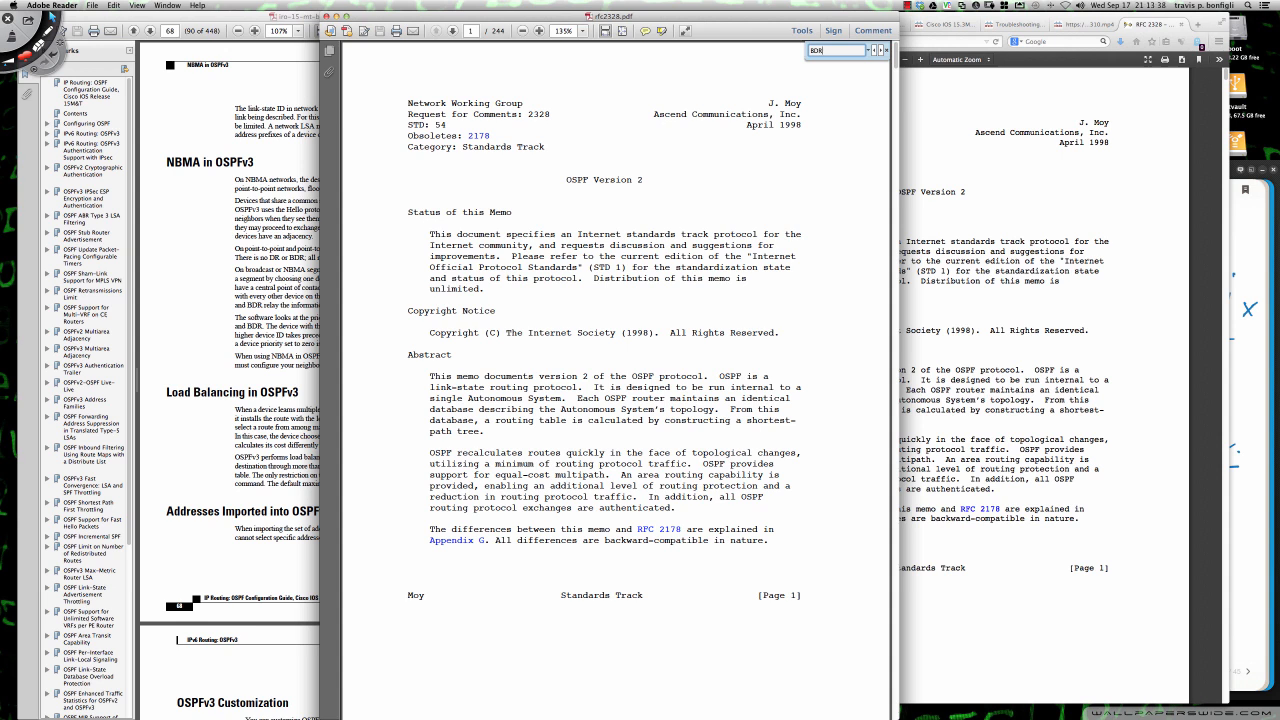
key("Return")
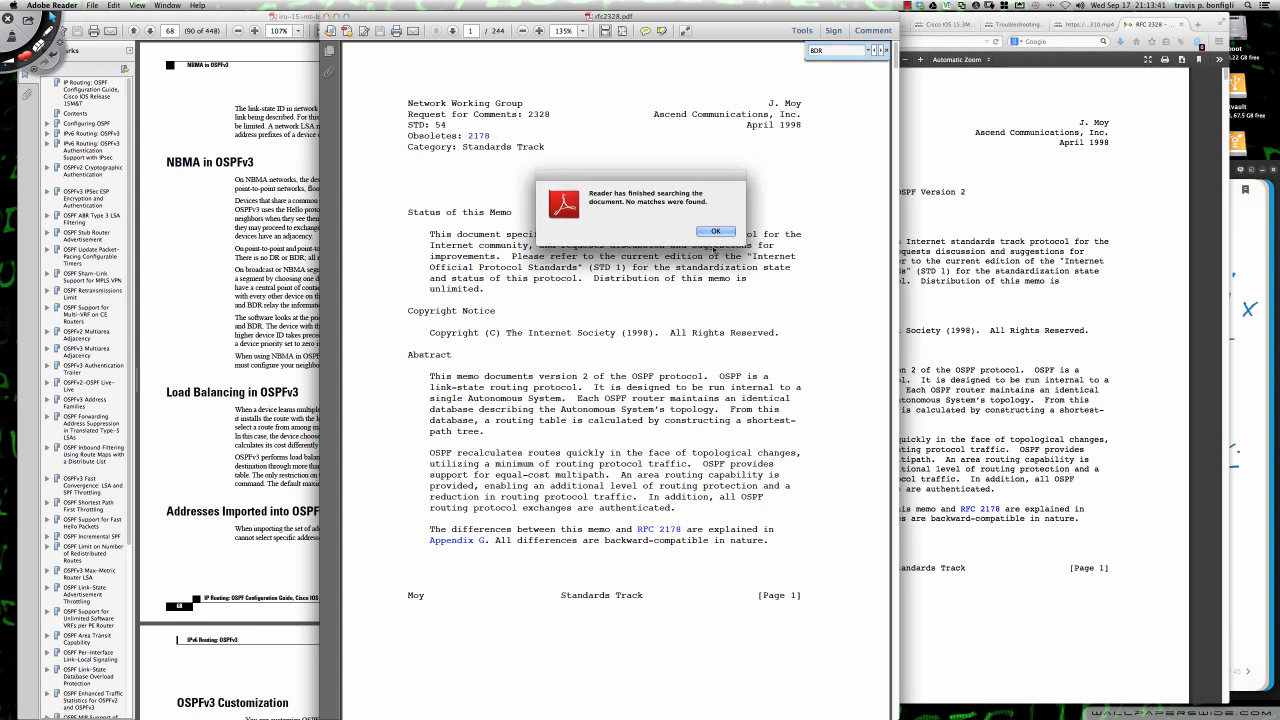
key("Return")
- Search the document for Designated and go to section 7.3, The Designated Router, from the table of contents
double_click(829, 51)
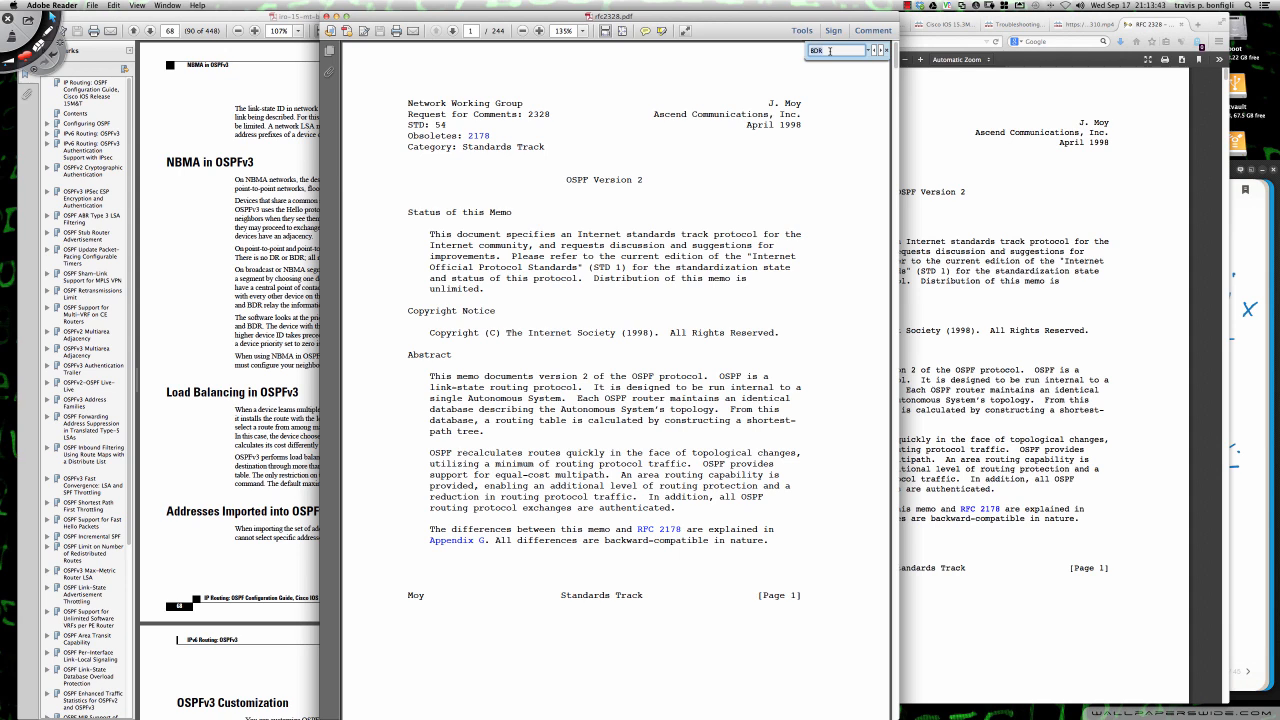
type("Designated")
key("Return")
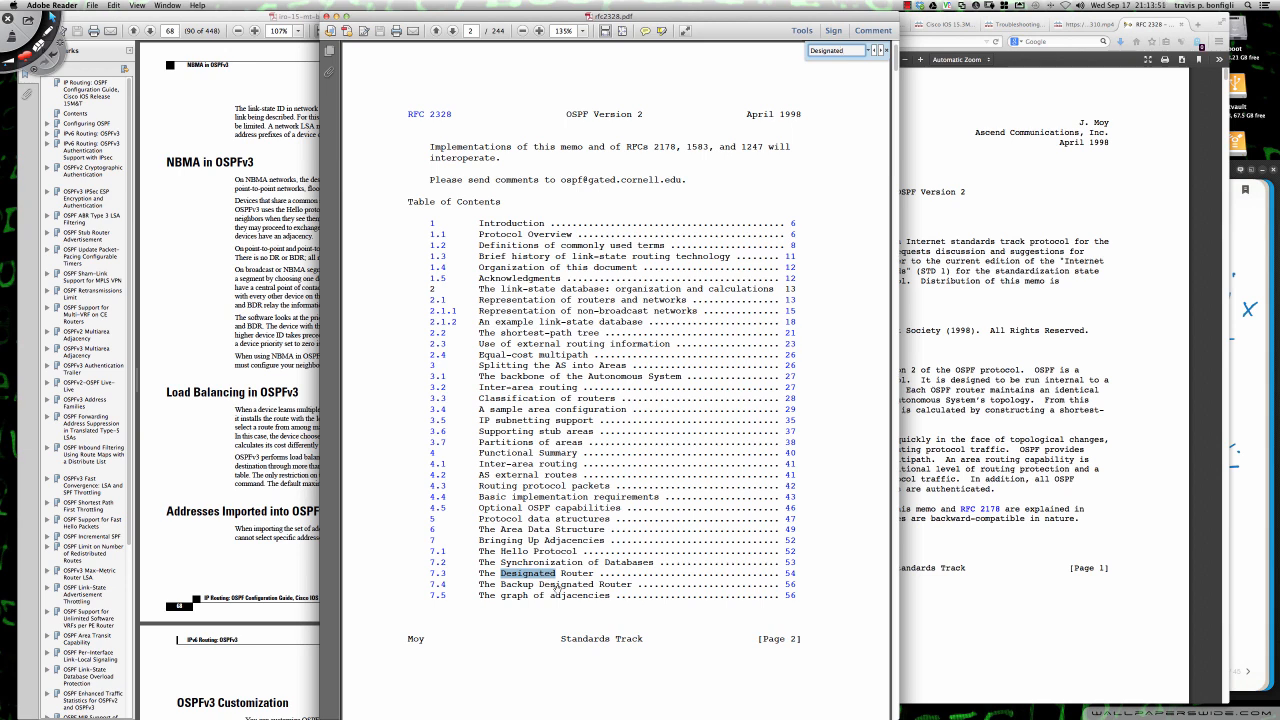
left_click(792, 574)
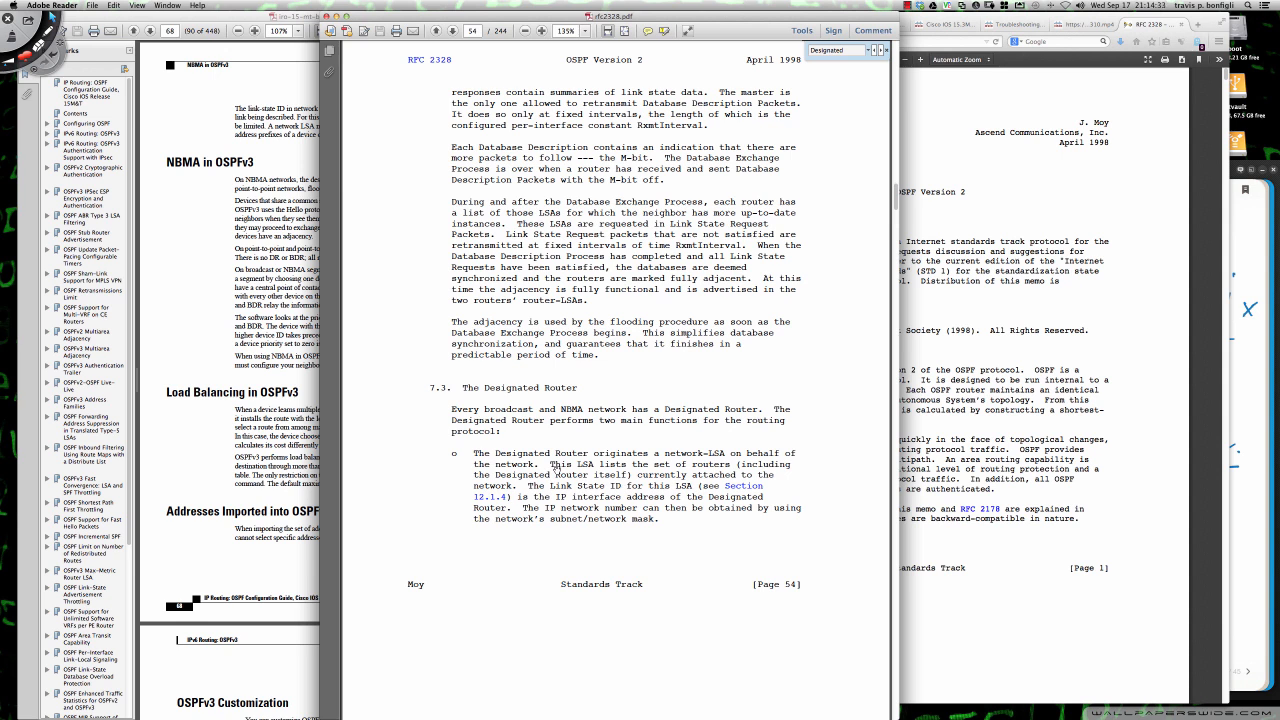
- Read section 7.3 on the Designated Router's functions, its election by the Hello Protocol, and Router Priority
scroll(556, 467, "down", 5)
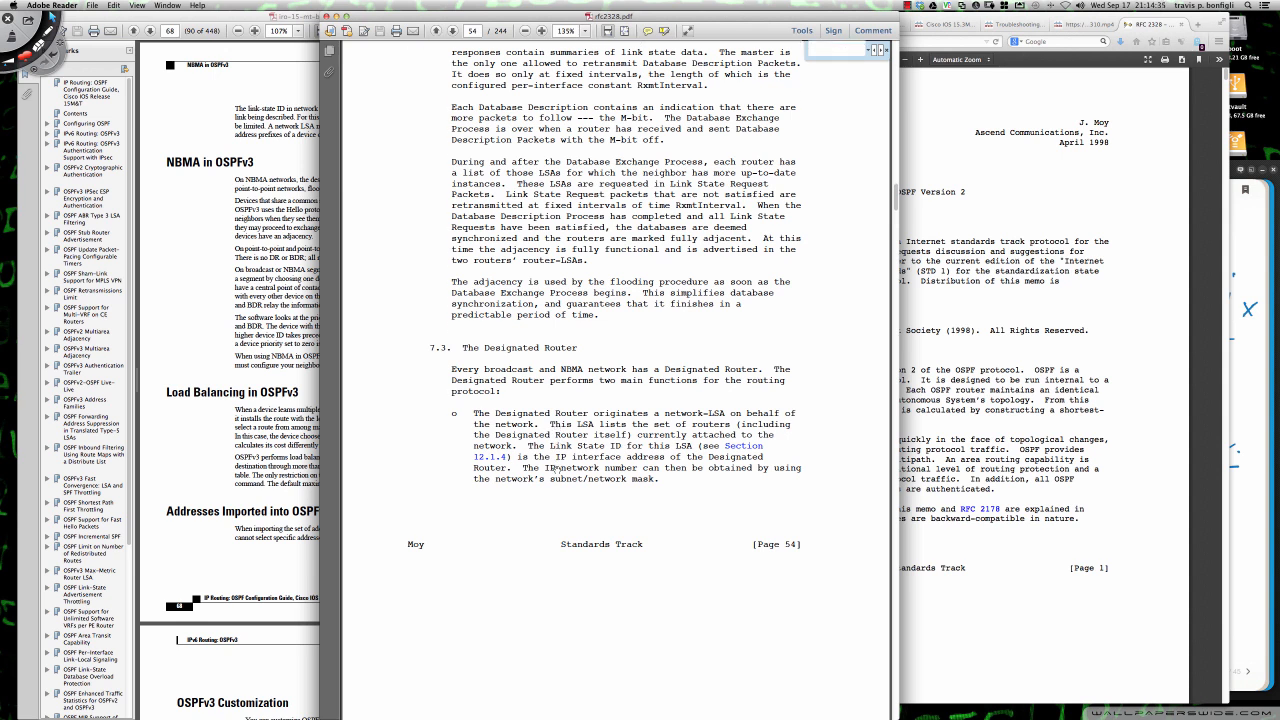
scroll(557, 469, "down", 10)
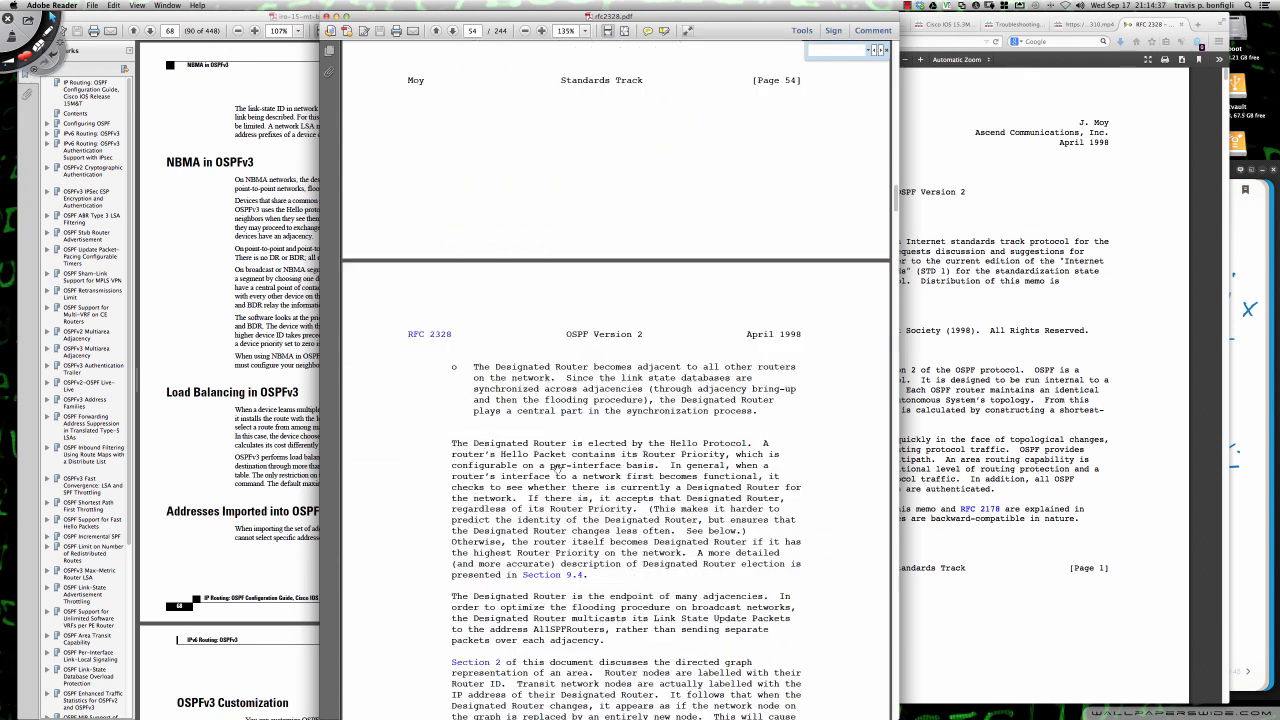
scroll(558, 467, "down", 1)
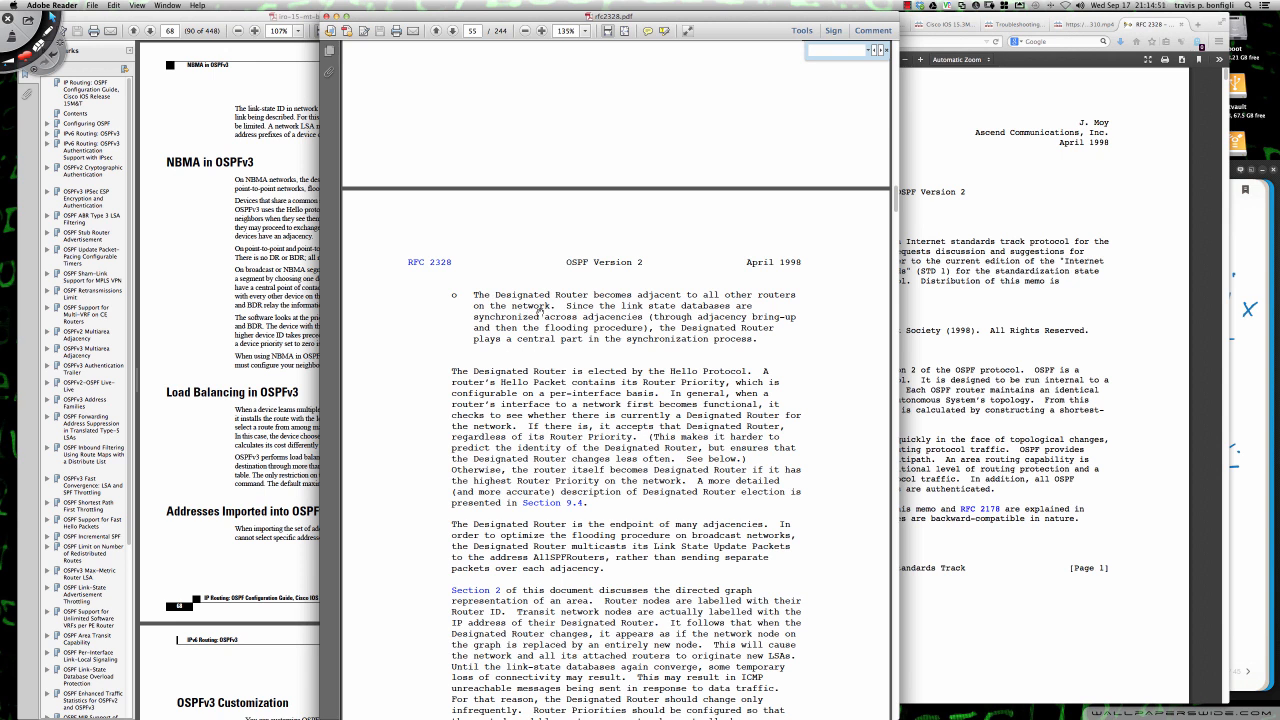
scroll(572, 322, "down", 3)
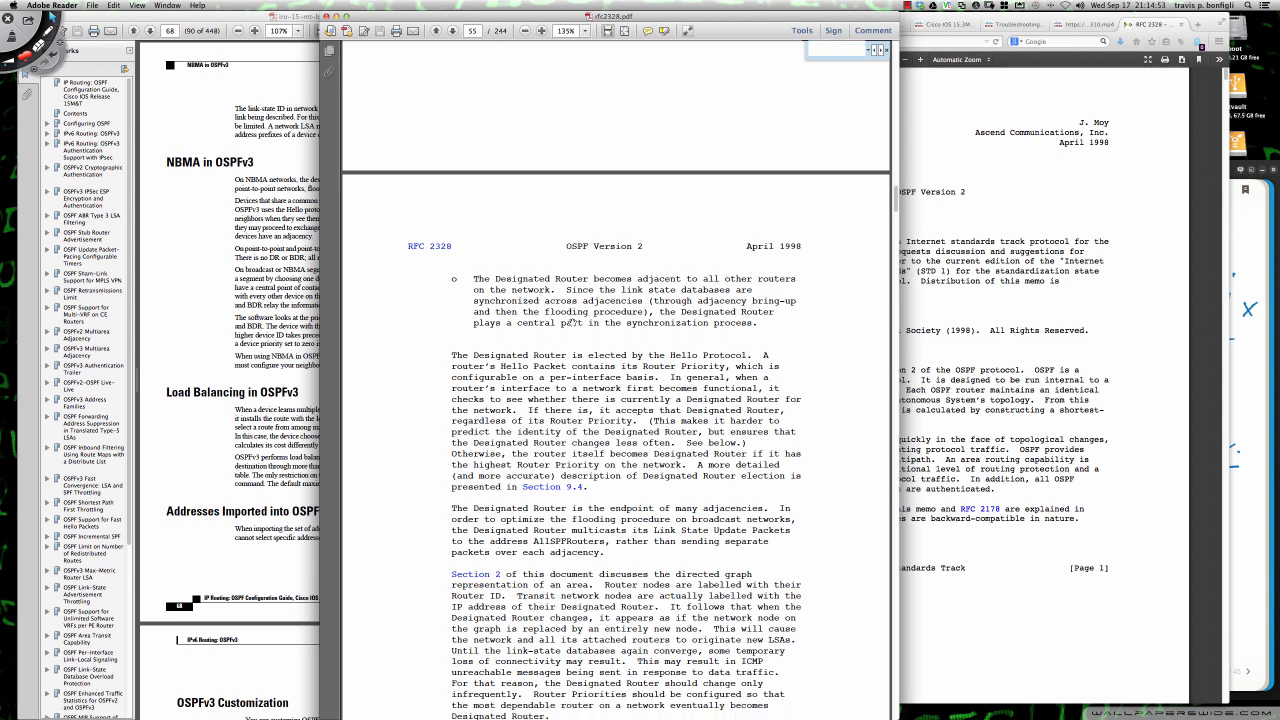
scroll(572, 322, "down", 5)
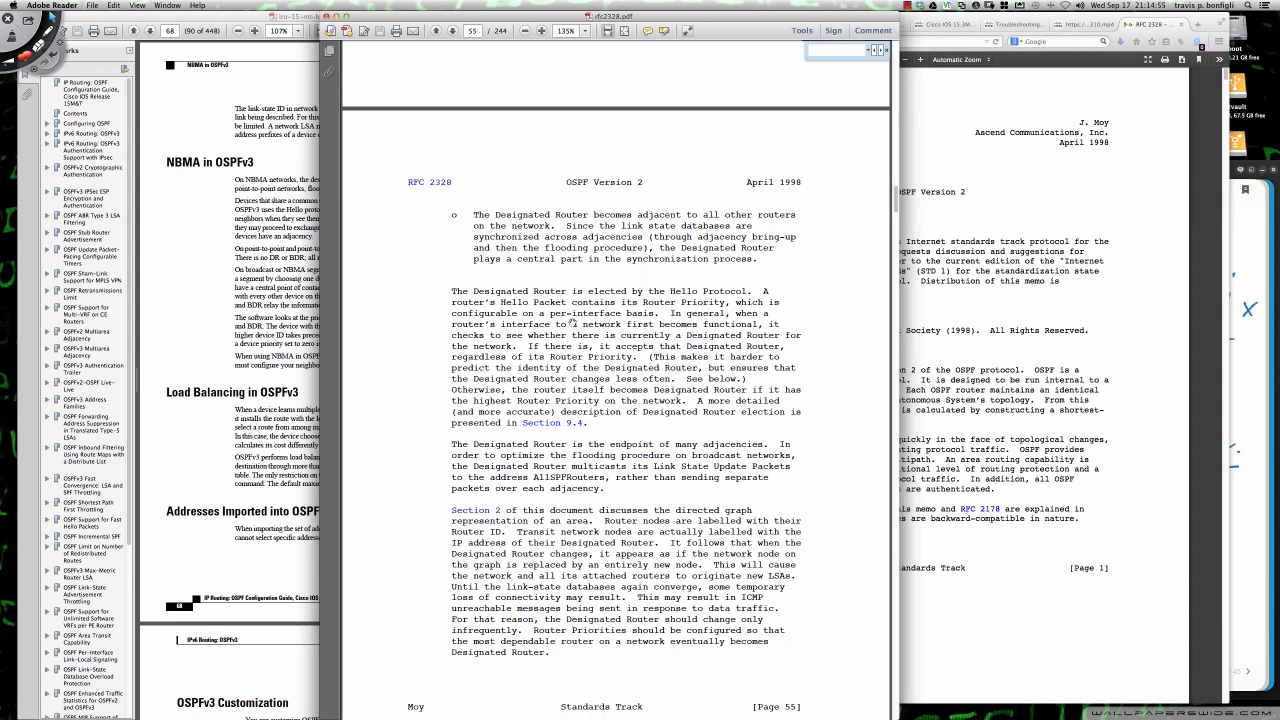
scroll(572, 322, "down", 1)
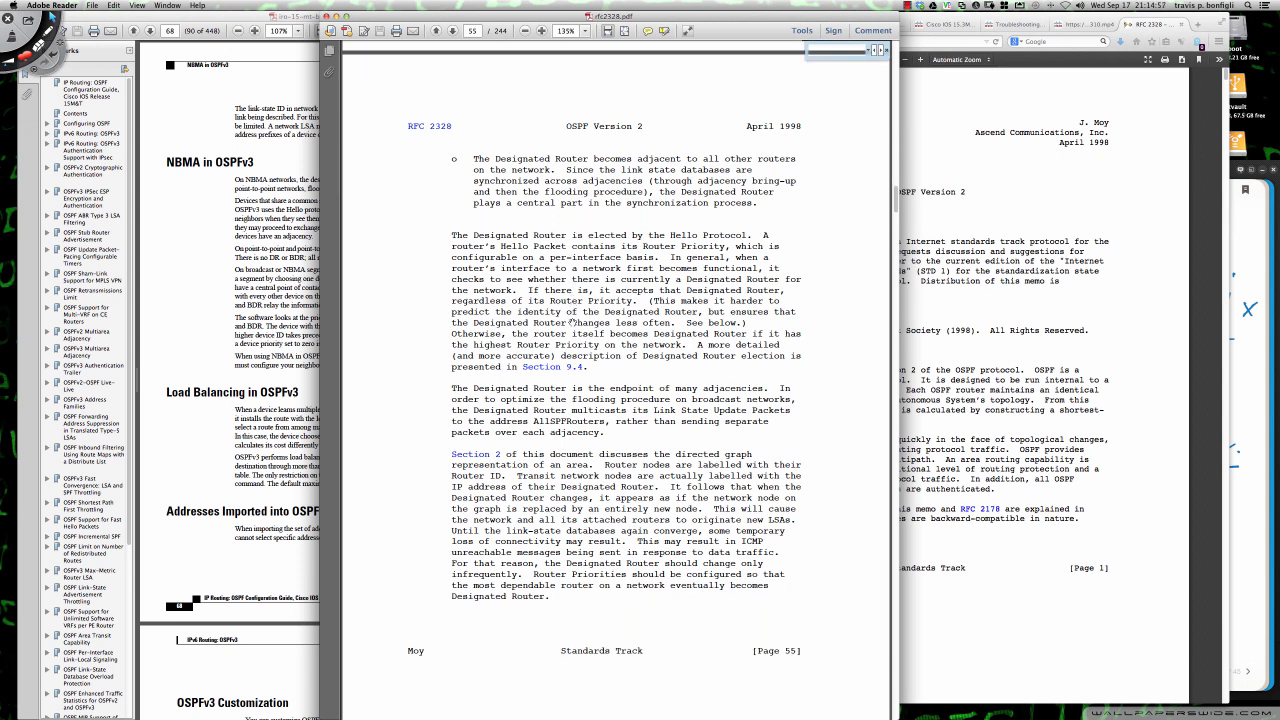
scroll(572, 322, "up", 2)
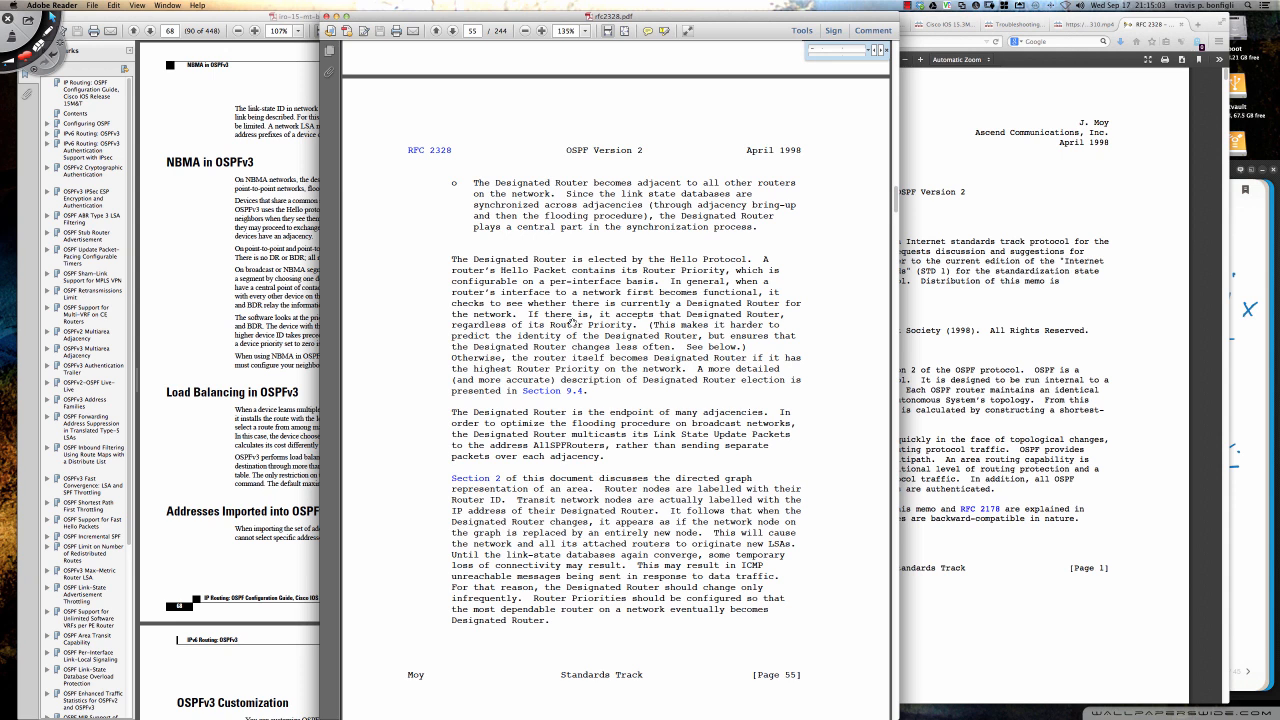
scroll(572, 322, "down", 2)
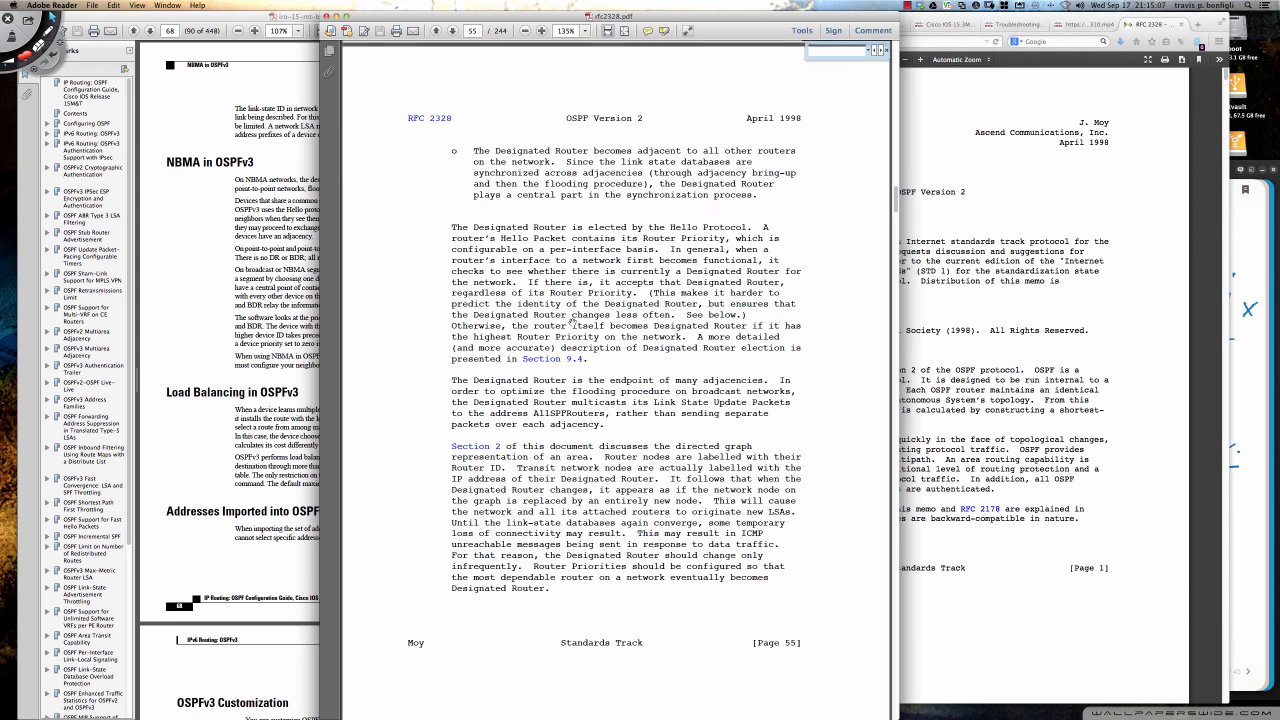
scroll(572, 322, "up", 5)
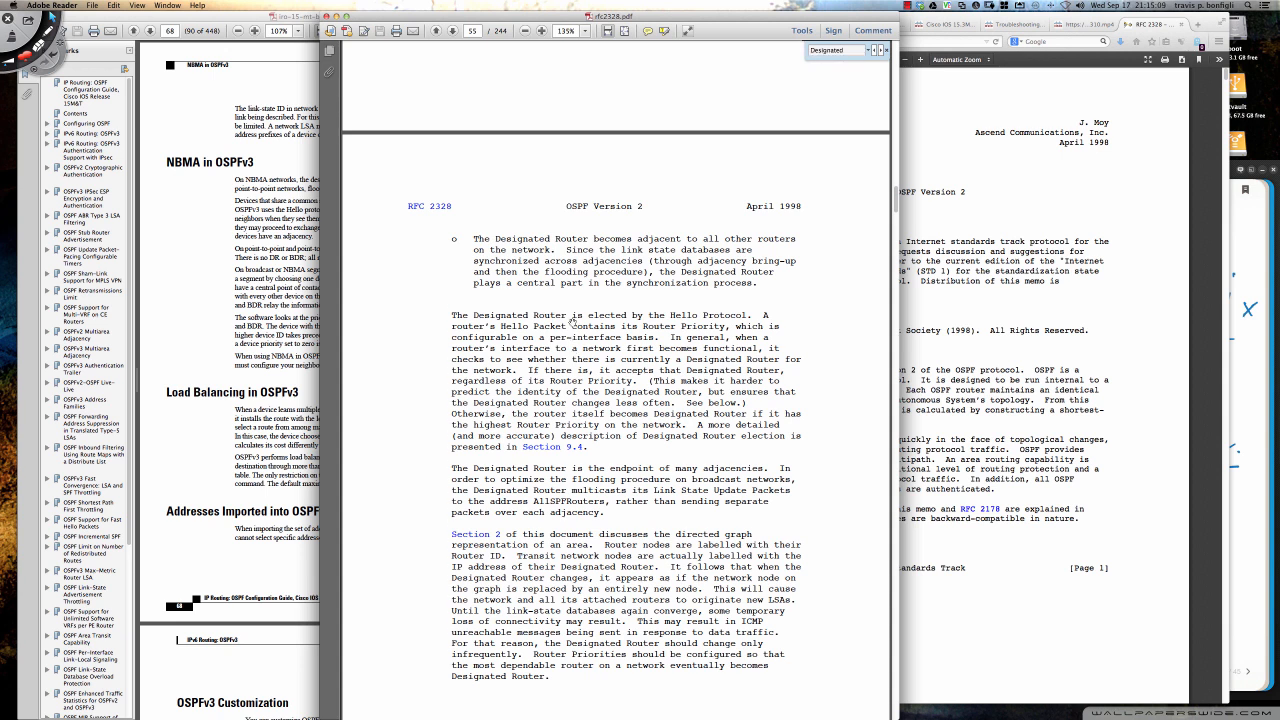
scroll(572, 322, "up", 10)
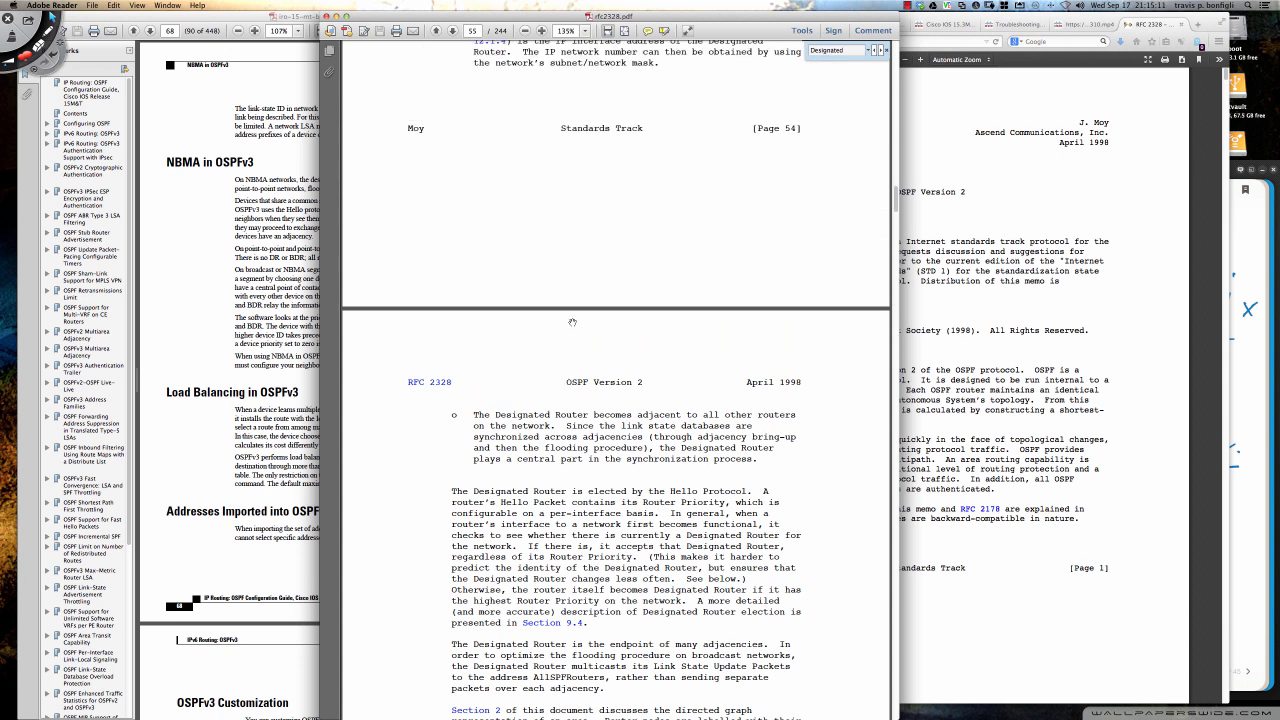
- Minimize the RFC document, switch to the Packet Tracer virtual machine, and shift its window slightly
left_click(336, 16)
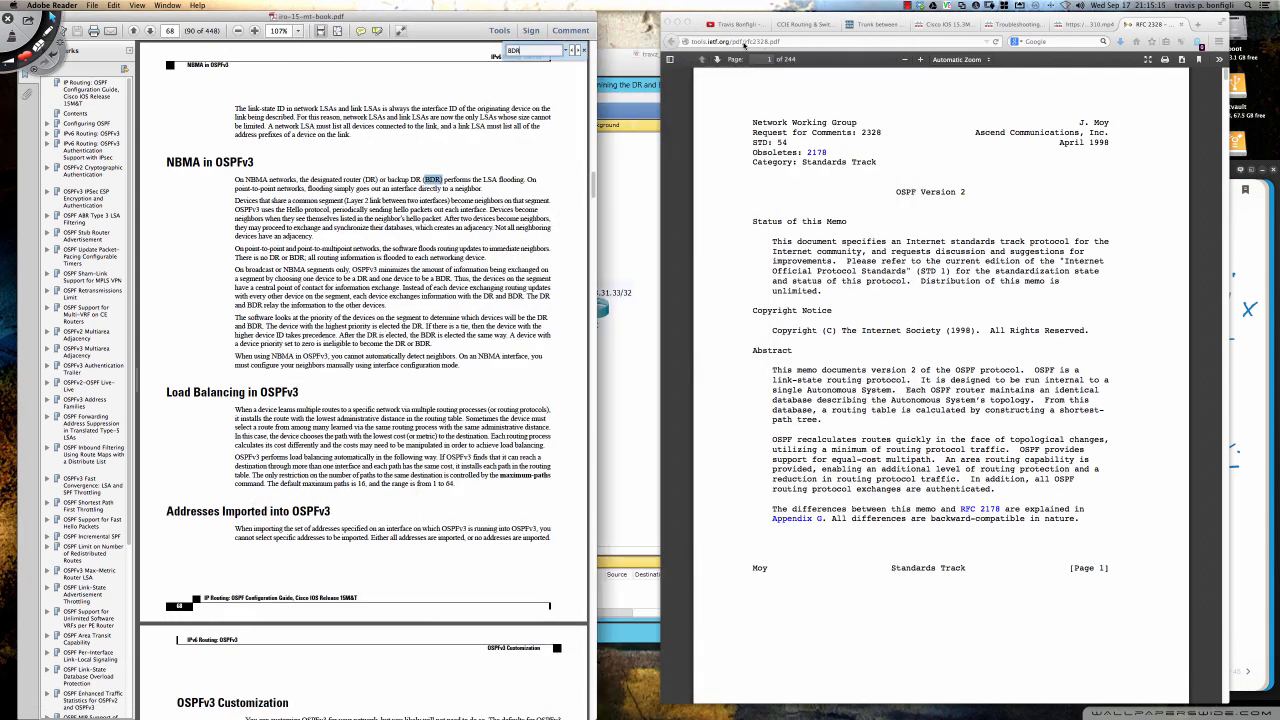
left_click(632, 68)
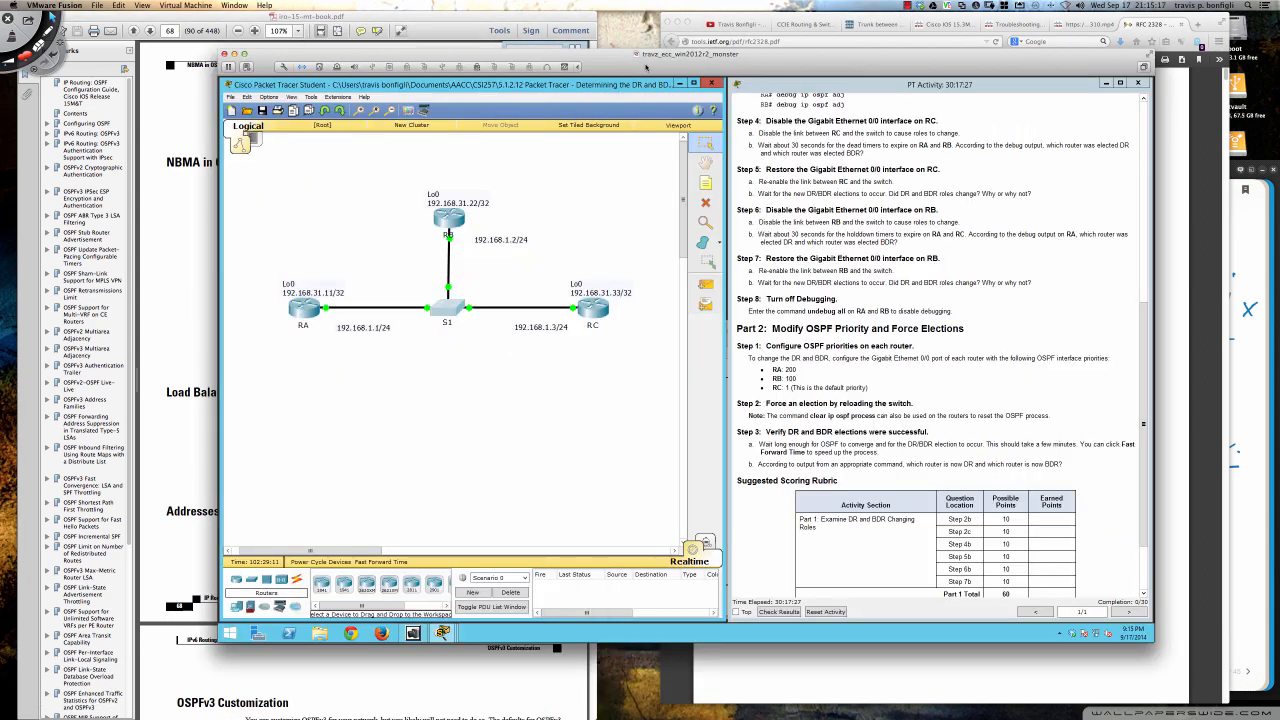
left_click_drag(733, 67, 713, 64)
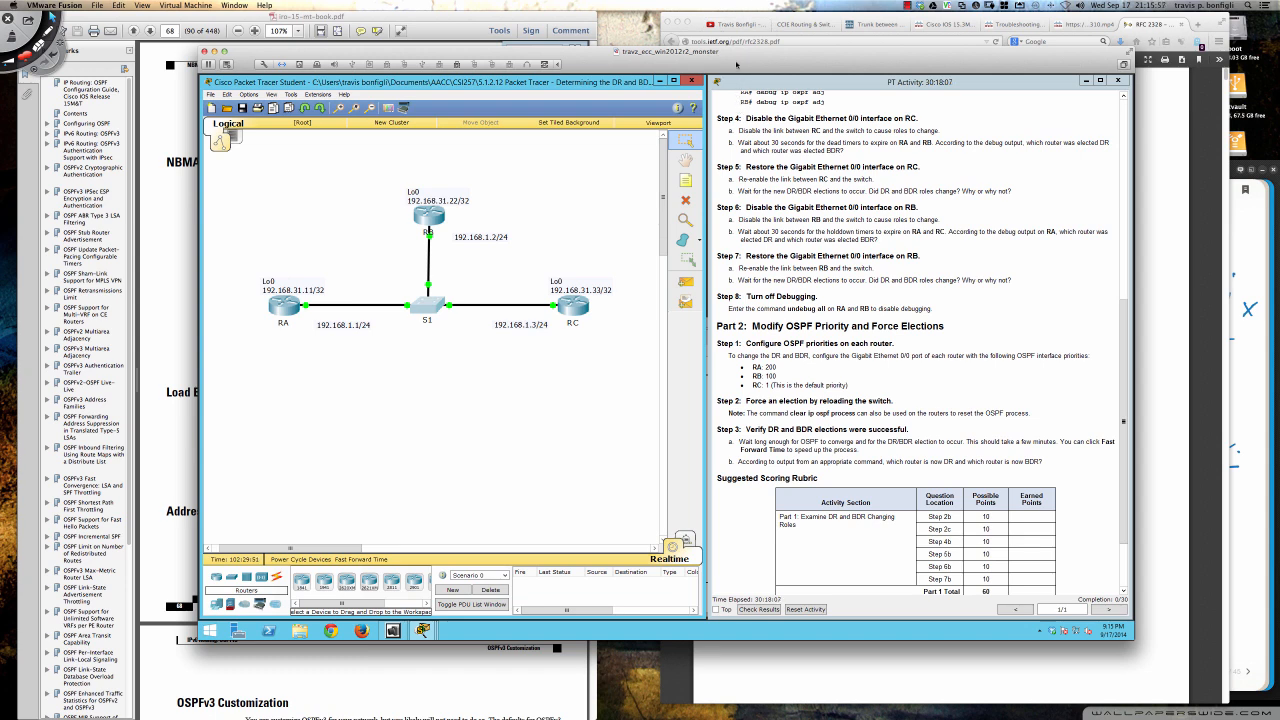
left_click_drag(736, 64, 709, 69)
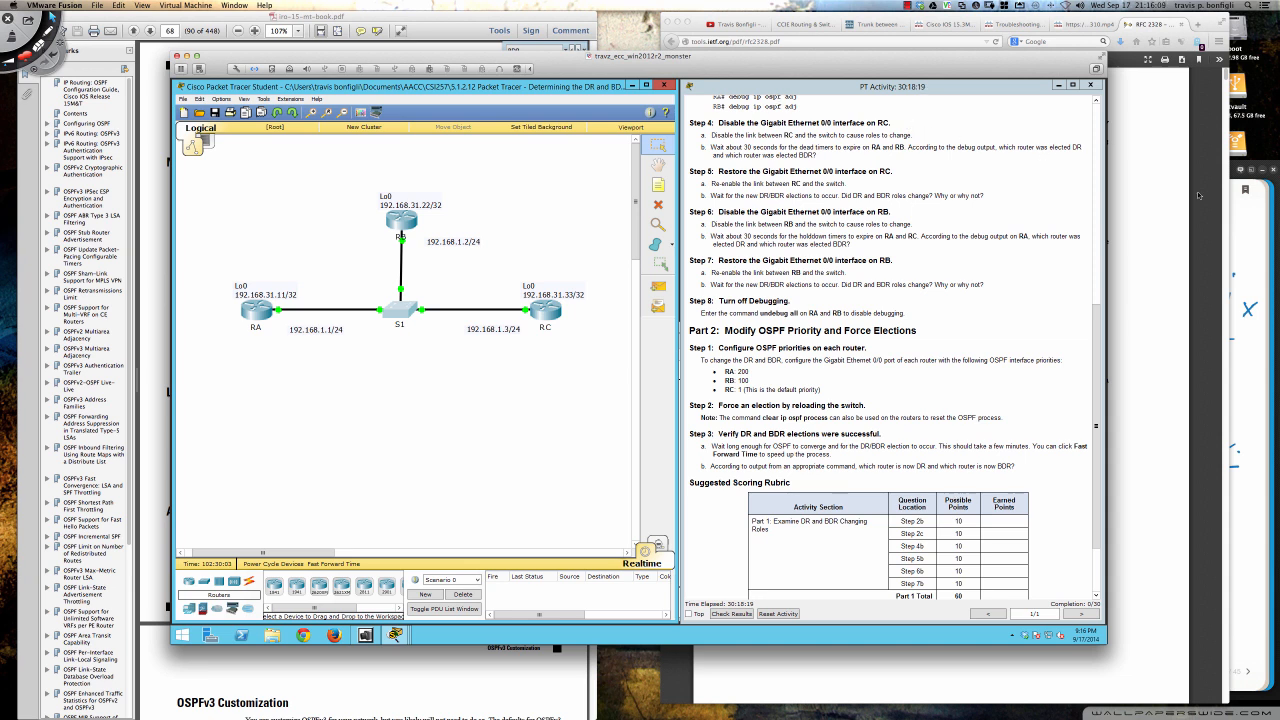
- Switch to the handwritten DR note, tick items 1 and 2, and circle the priority values 0 and 255
left_click(1254, 221)
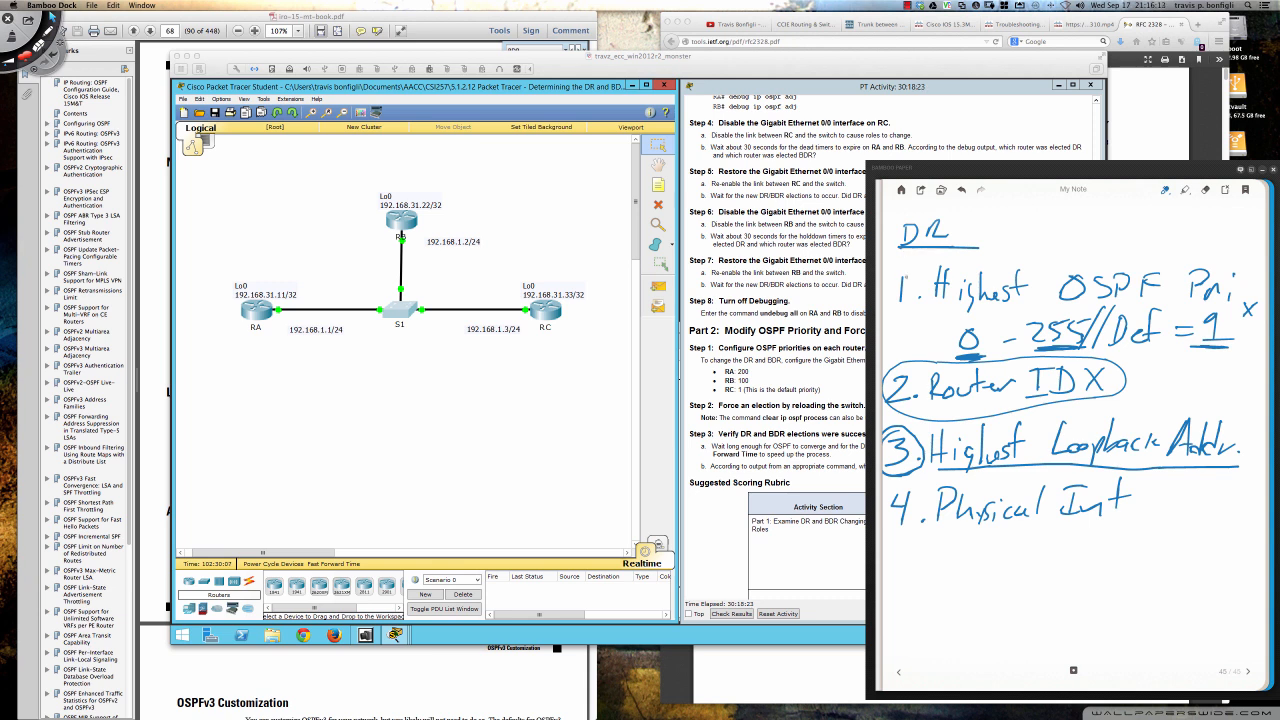
left_click_drag(886, 284, 923, 255)
mouse_move(964, 318)
left_mouse_down()
mouse_move(946, 346)
mouse_move(986, 366)
mouse_move(975, 317)
mouse_move(958, 322)
left_mouse_up()
mouse_move(1052, 302)
left_mouse_down()
mouse_move(1036, 304)
mouse_move(1028, 356)
mouse_move(1086, 352)
mouse_move(1094, 312)
mouse_move(1052, 303)
left_mouse_up()
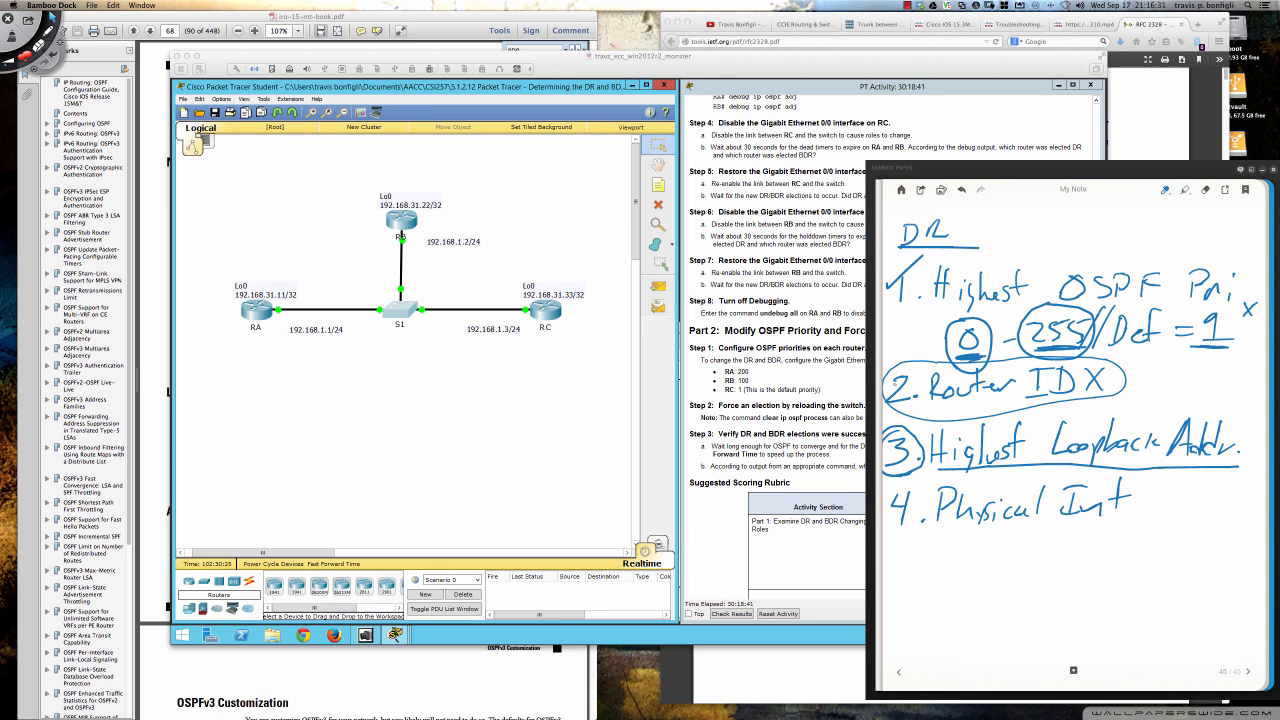
left_click_drag(889, 381, 914, 366)
- Tick items 3 and 4, circle and underline Highest Loopback Addr., and underline Highest in item 1, Router ID and Physical Int
left_click_drag(904, 471, 1232, 455)
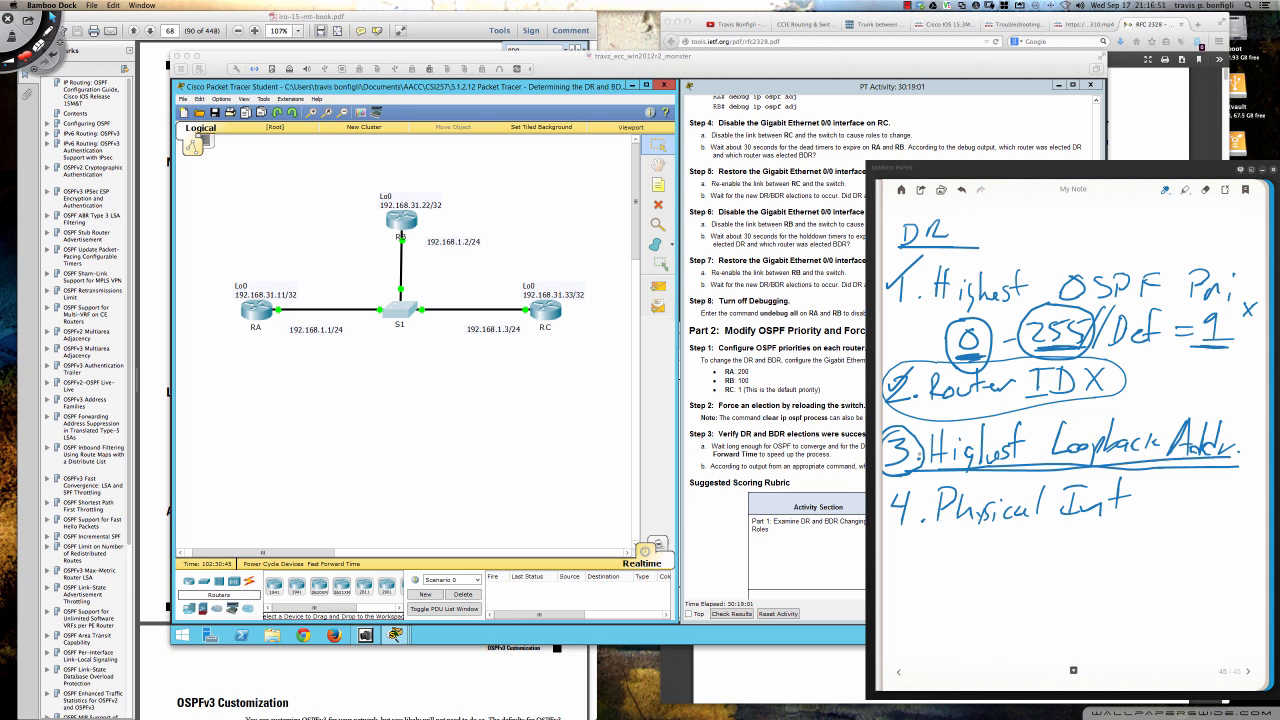
left_click_drag(893, 458, 922, 430)
mouse_move(924, 309)
left_mouse_down()
mouse_move(1022, 307)
mouse_move(952, 310)
left_mouse_up()
mouse_move(934, 405)
left_mouse_down()
mouse_move(1116, 393)
mouse_move(940, 404)
mouse_move(930, 476)
mouse_move(1206, 478)
mouse_move(1240, 440)
mouse_move(1156, 416)
mouse_move(942, 424)
left_mouse_up()
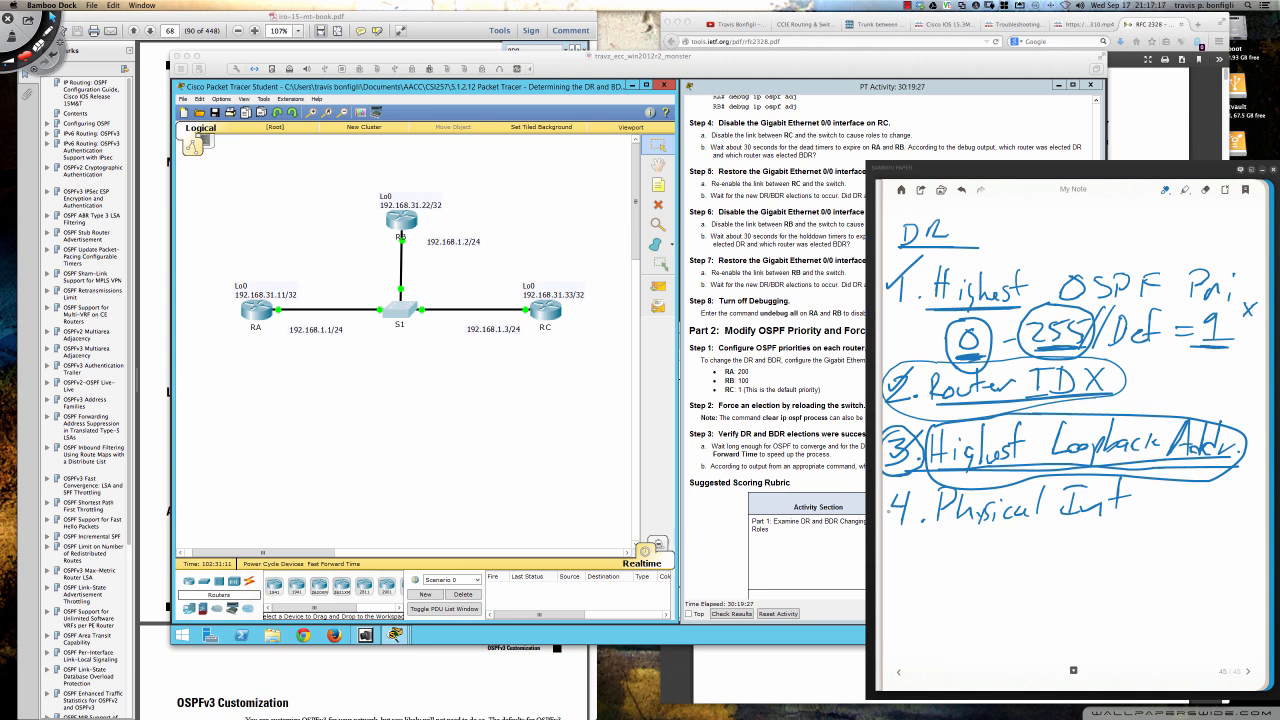
mouse_move(890, 516)
left_mouse_down()
mouse_move(916, 496)
mouse_move(1030, 527)
mouse_move(1112, 521)
mouse_move(948, 531)
left_mouse_up()
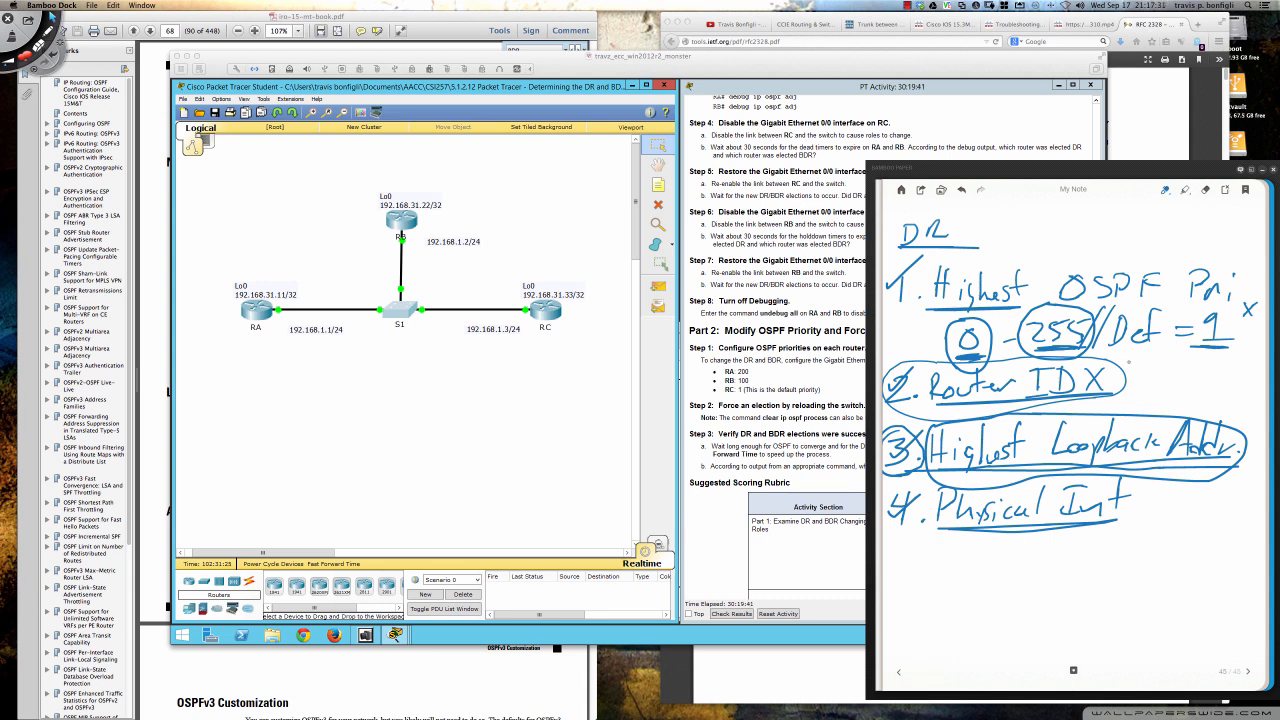
- Draw large check marks beside Router ID and above OSPF, and circle the priority value 0 again
mouse_move(1127, 363)
left_mouse_down()
mouse_move(1140, 378)
mouse_move(1182, 330)
left_mouse_up()
left_click_drag(1082, 248, 1124, 204)
mouse_move(974, 314)
left_mouse_down()
mouse_move(941, 334)
mouse_move(968, 376)
mouse_move(996, 342)
mouse_move(984, 322)
left_mouse_up()
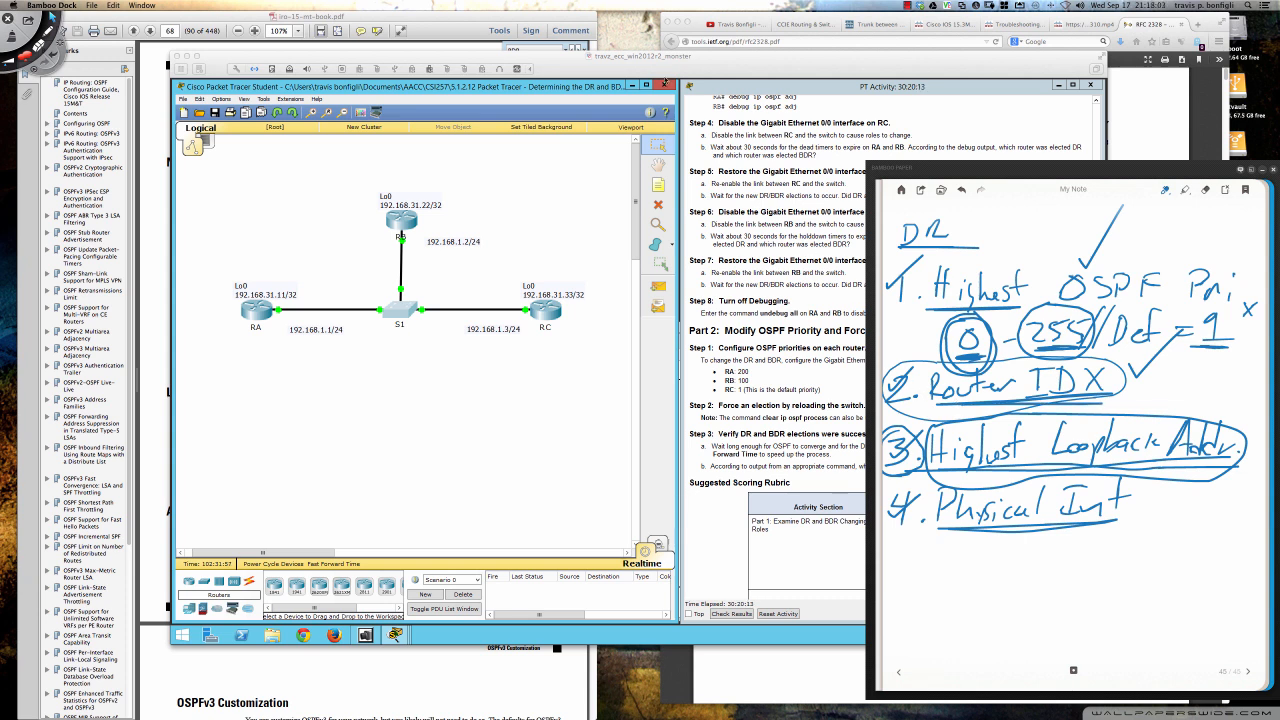
- Bring the iro-15-mt-book.pdf guide forward and minimize it so the Packet Tracer virtual machine is unobstructed
left_click(663, 75)
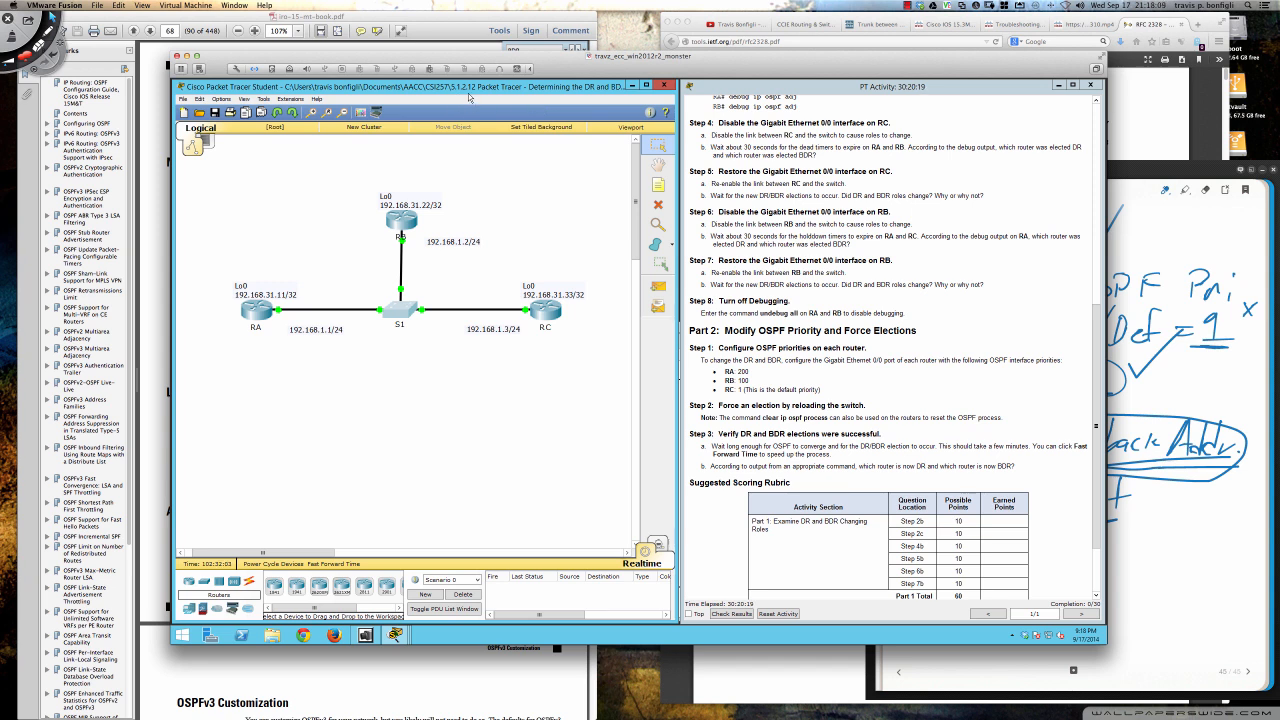
left_click(441, 18)
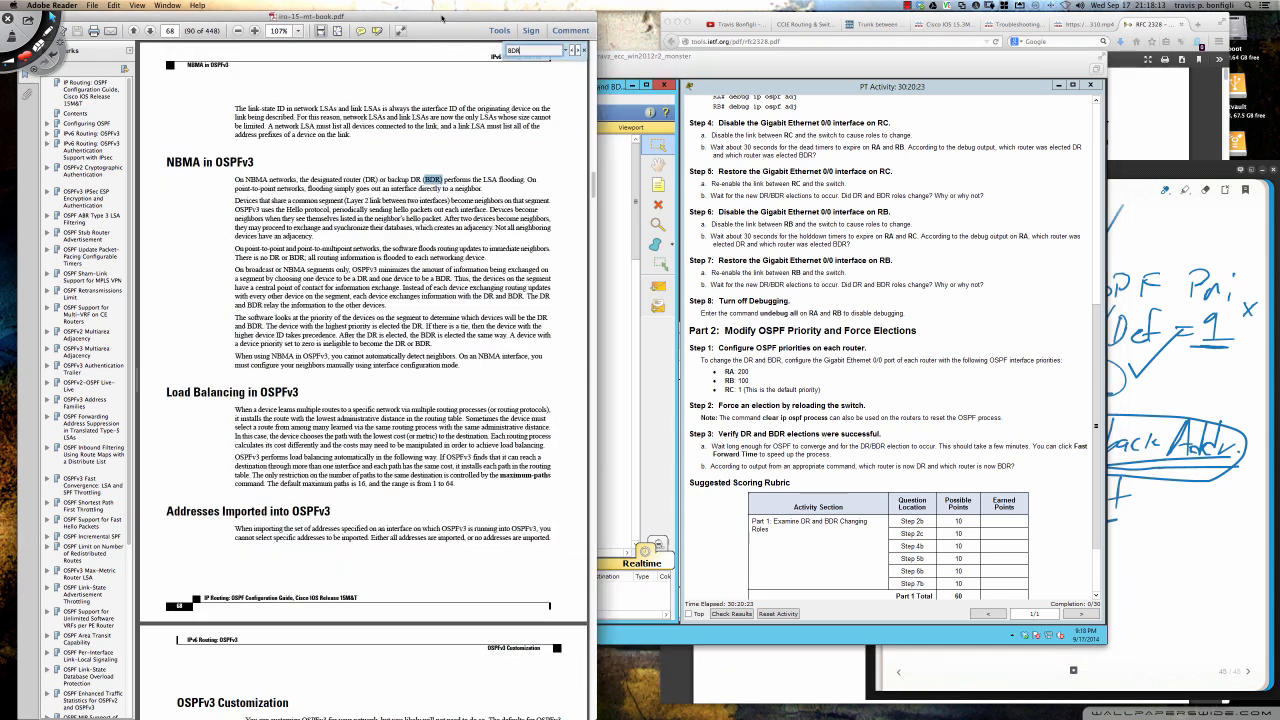
scroll(415, 197, "up", 2)
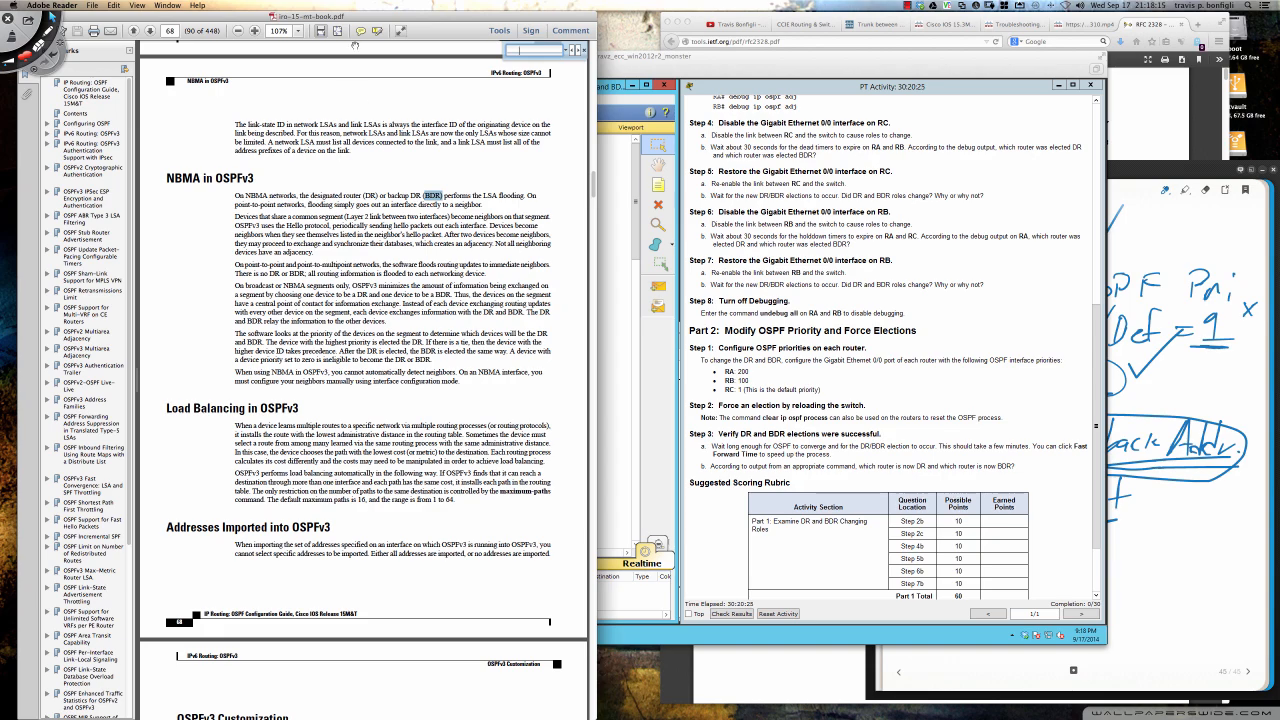
left_click_drag(355, 22, 411, 22)
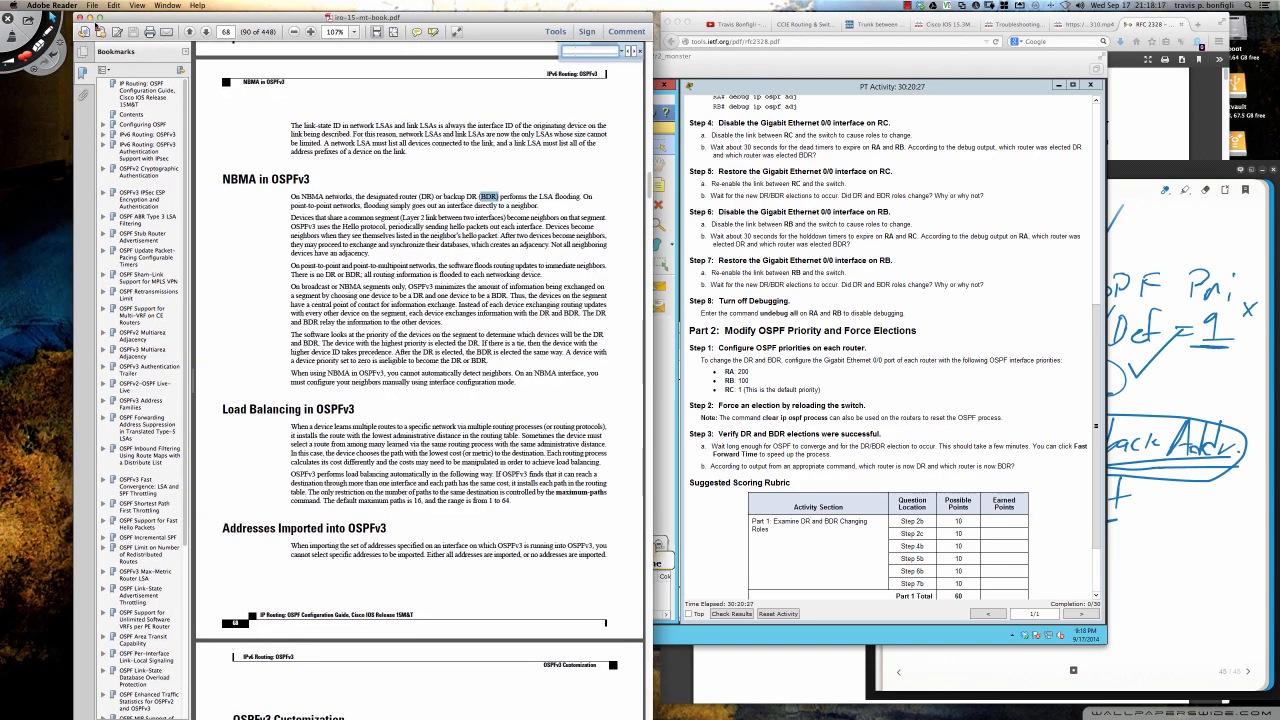
left_click(89, 18)
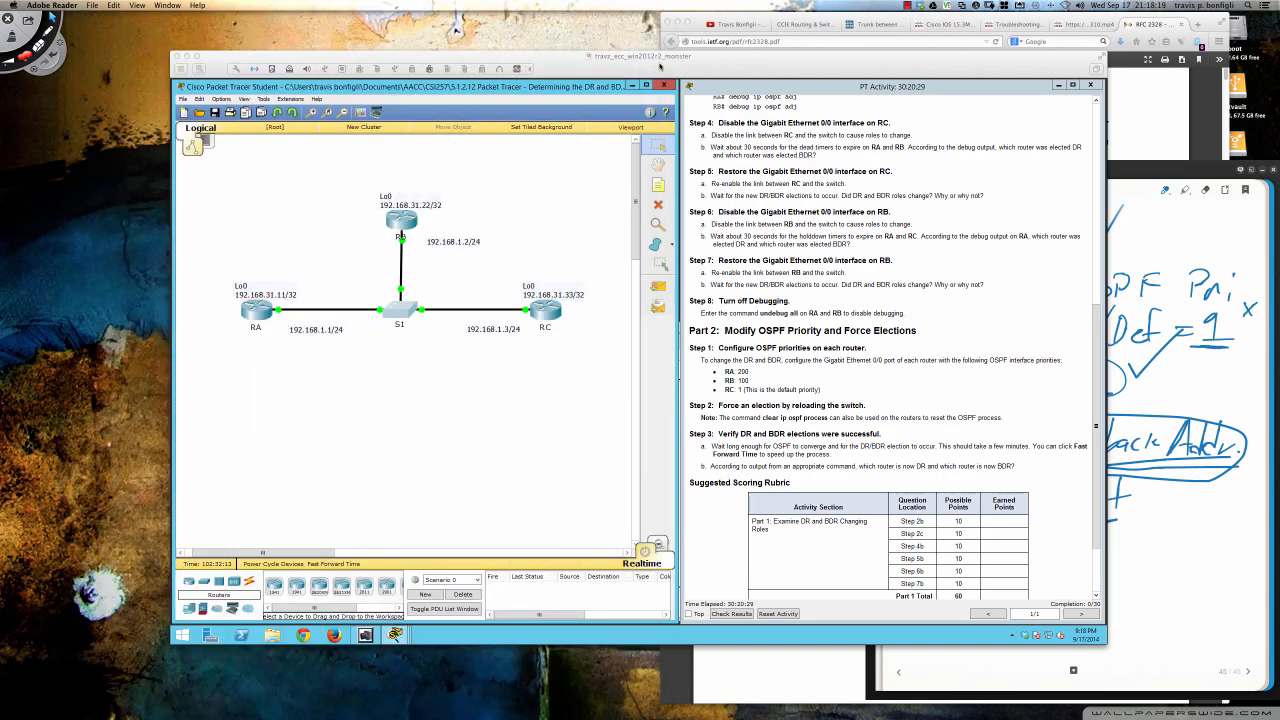